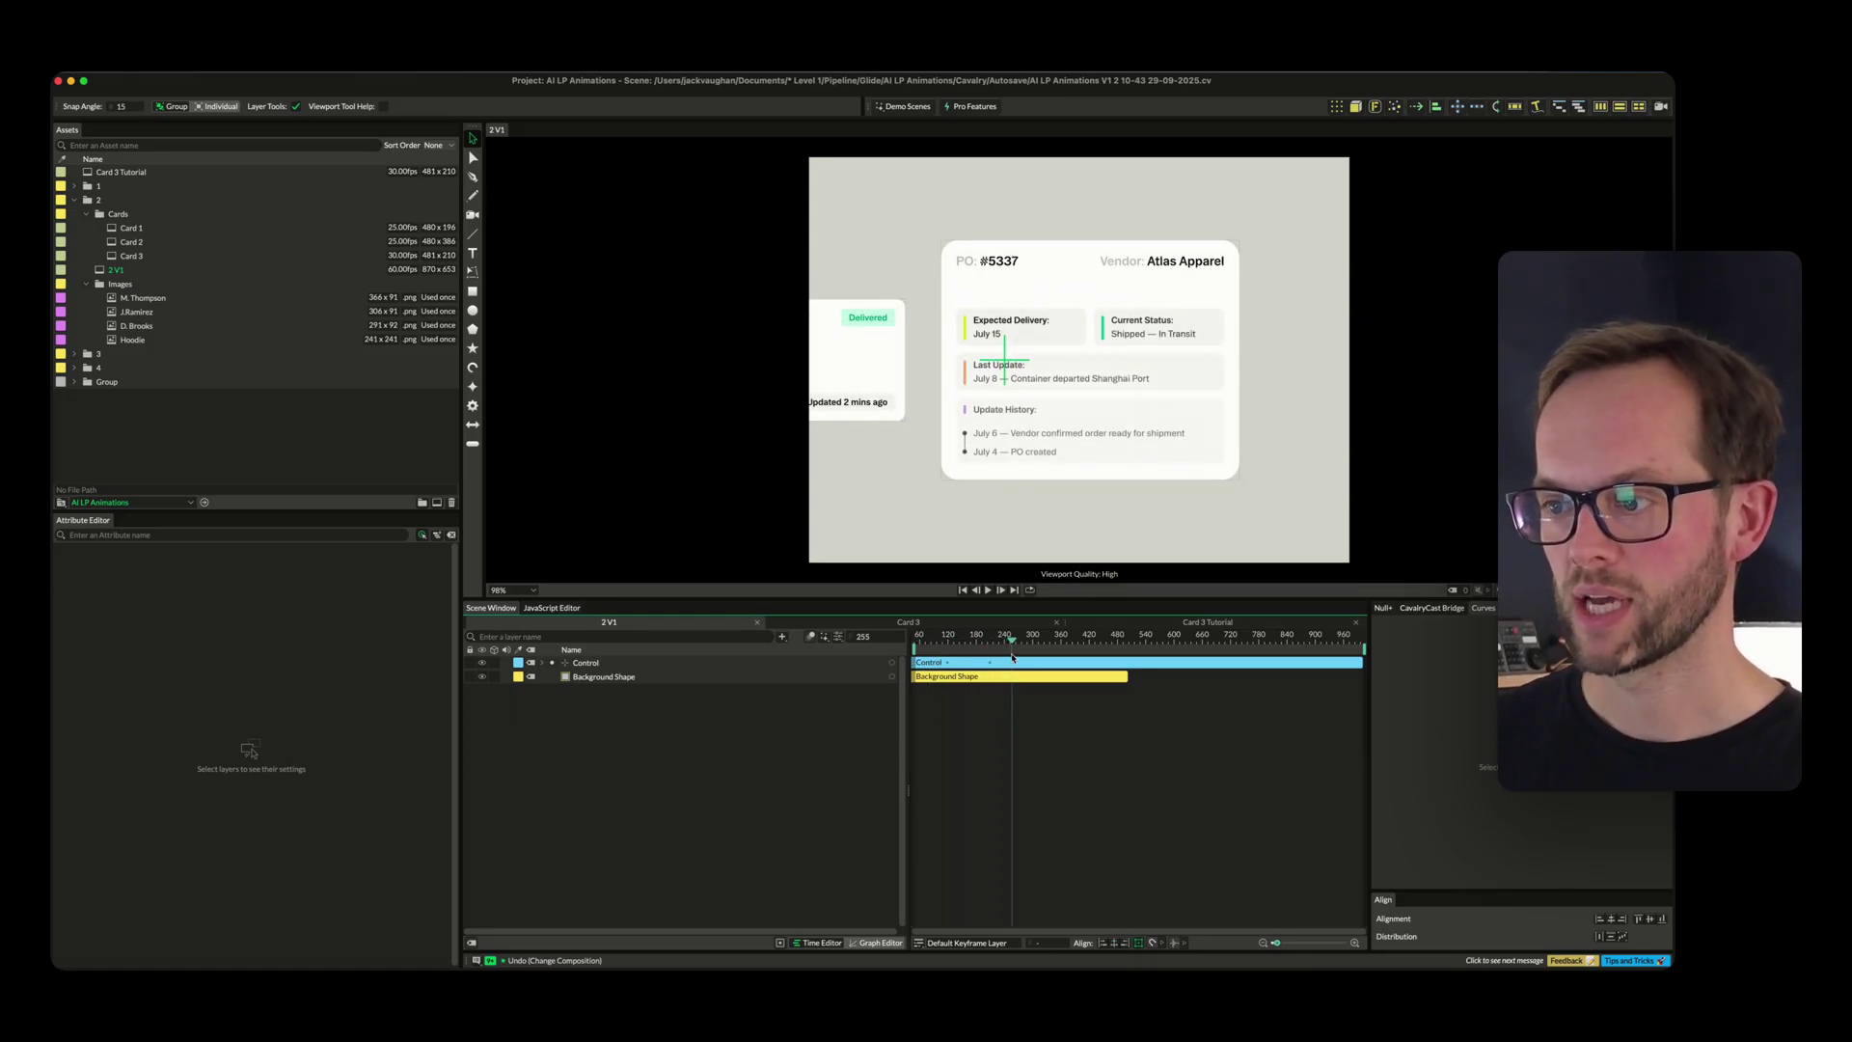
Open the Card 3 composition and play its percentage animation from the start
click(966, 624)
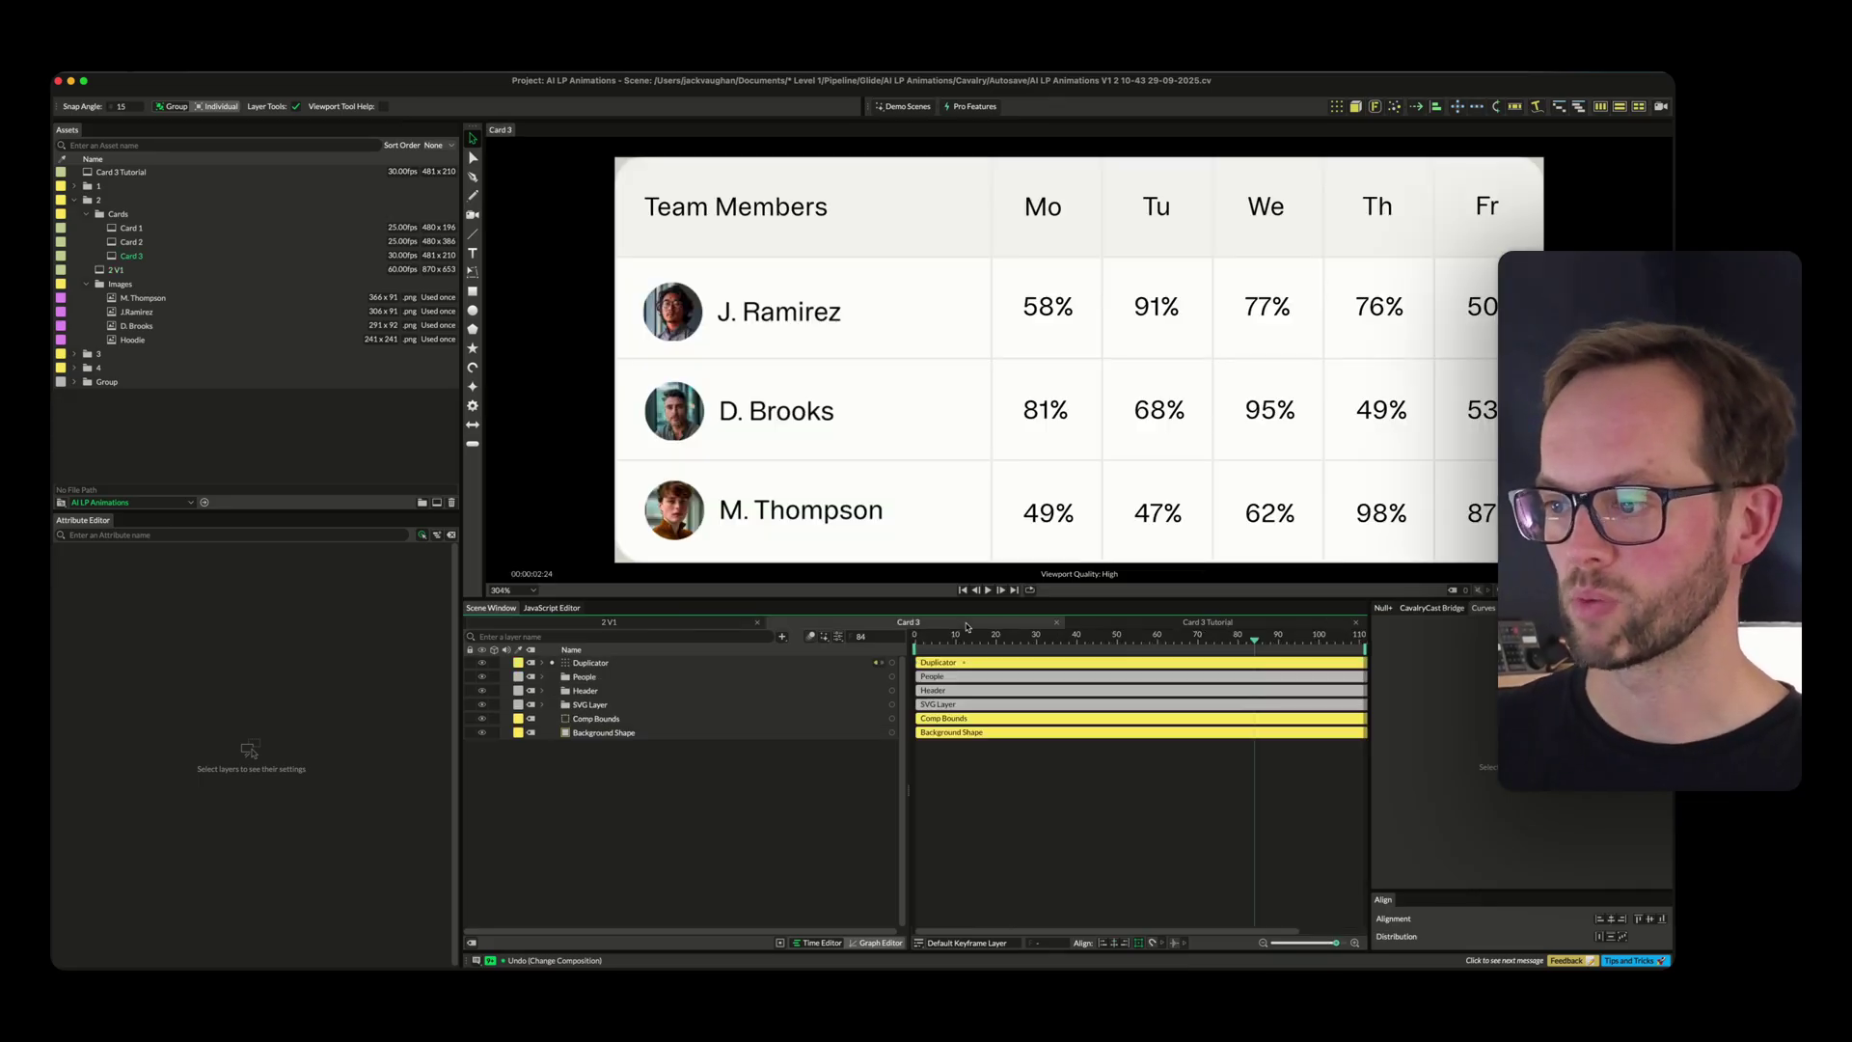
drag(995, 645, 912, 660)
key(space)
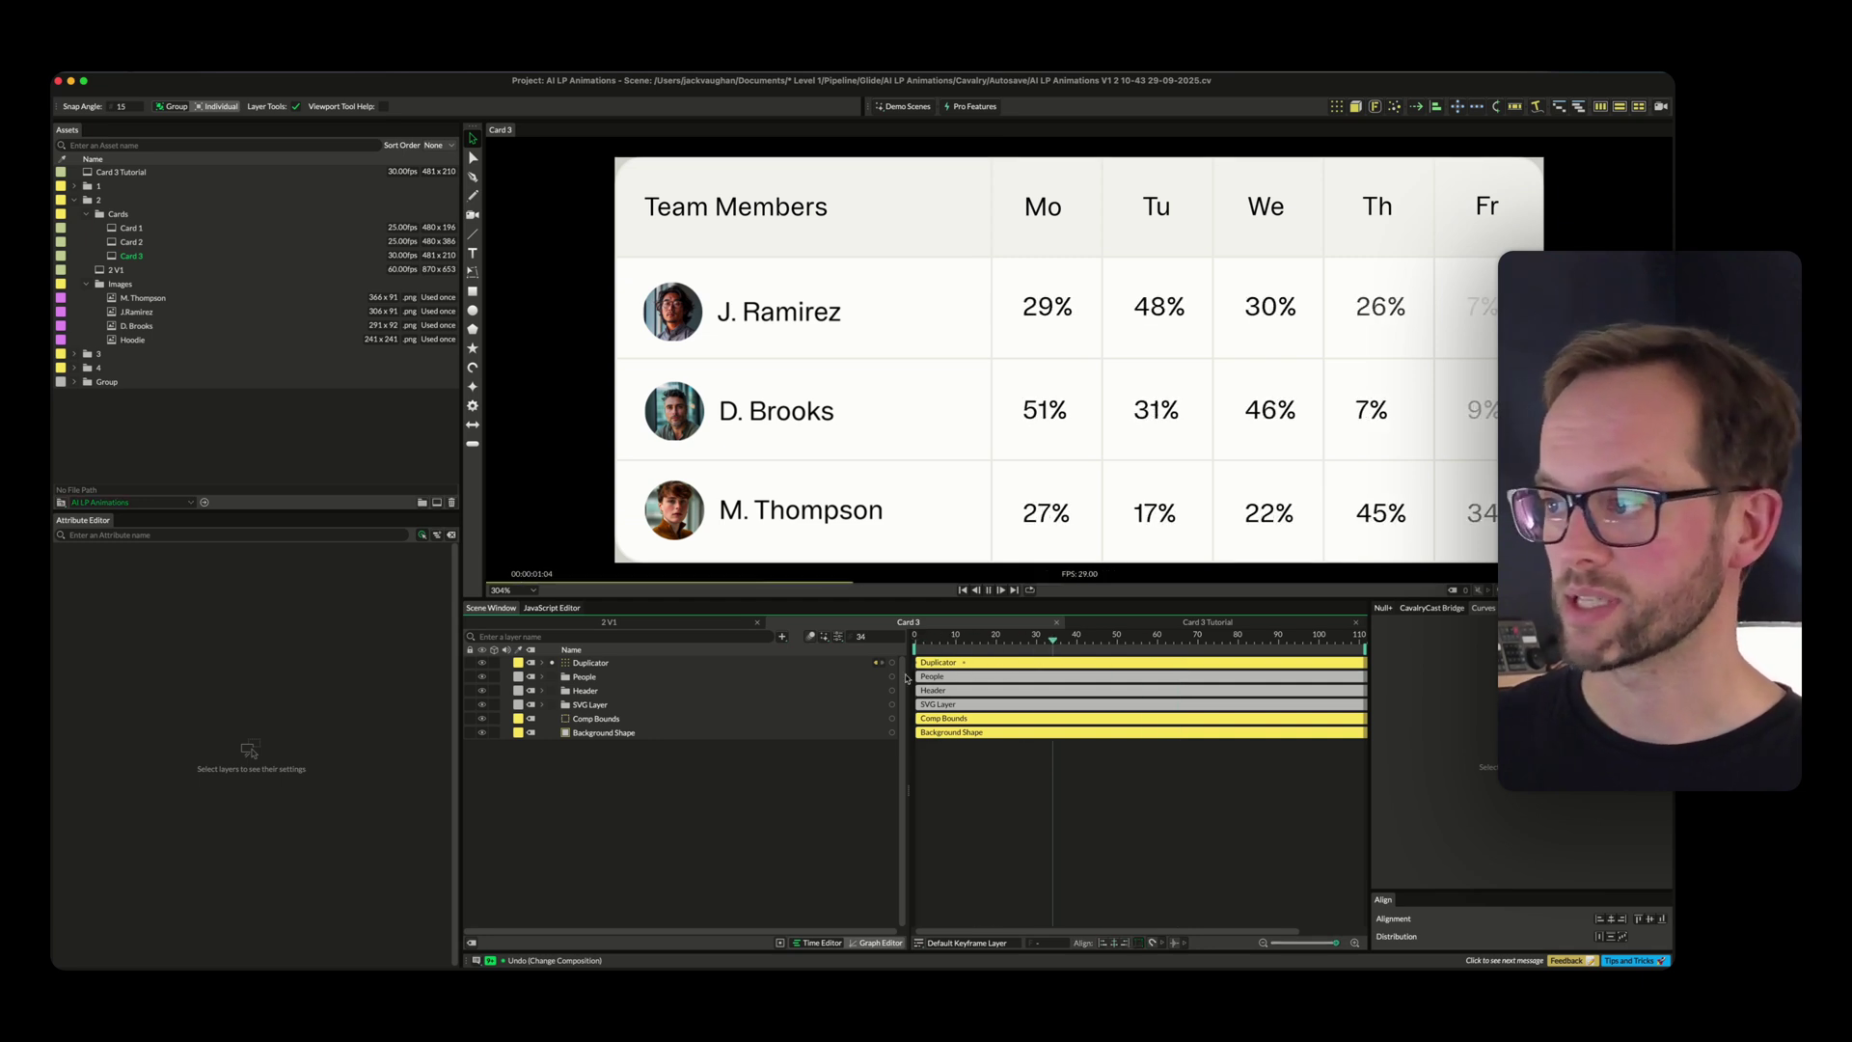
key(space)
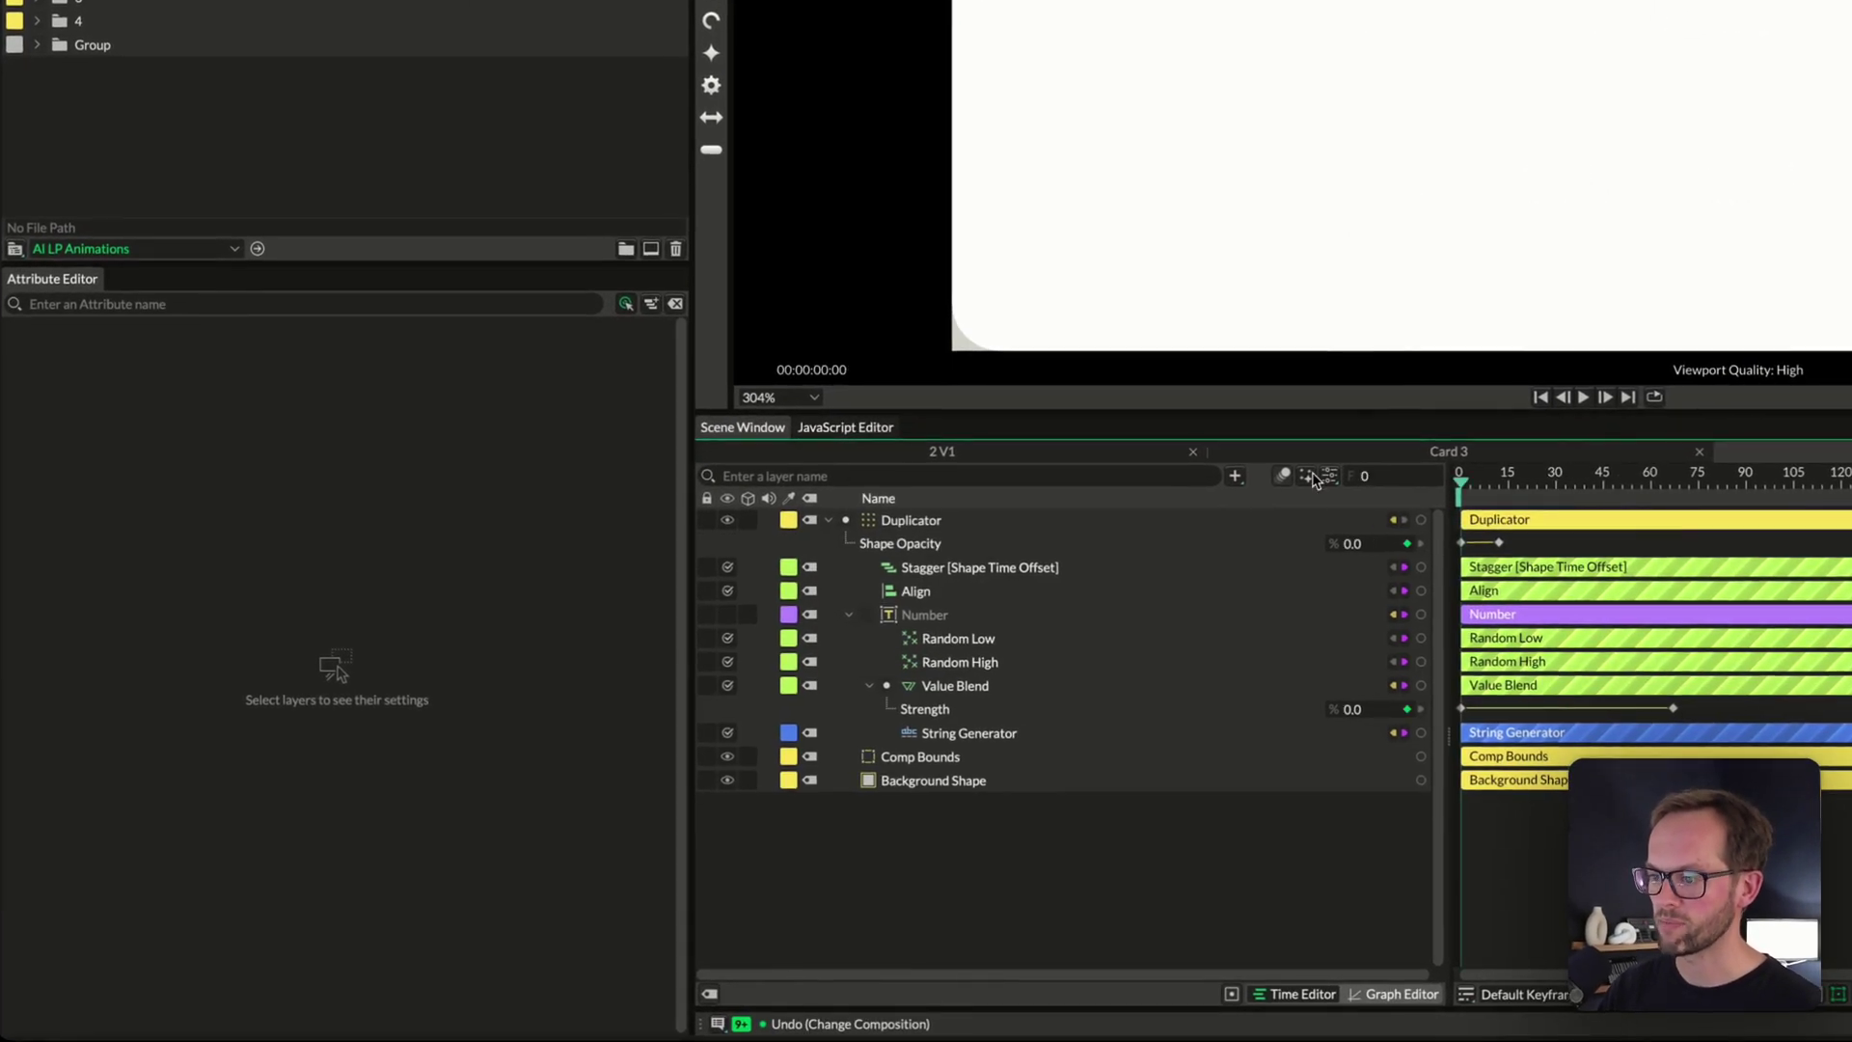
Group the Comp Bounds and Background Shape layers and rename the group BG
click(828, 520)
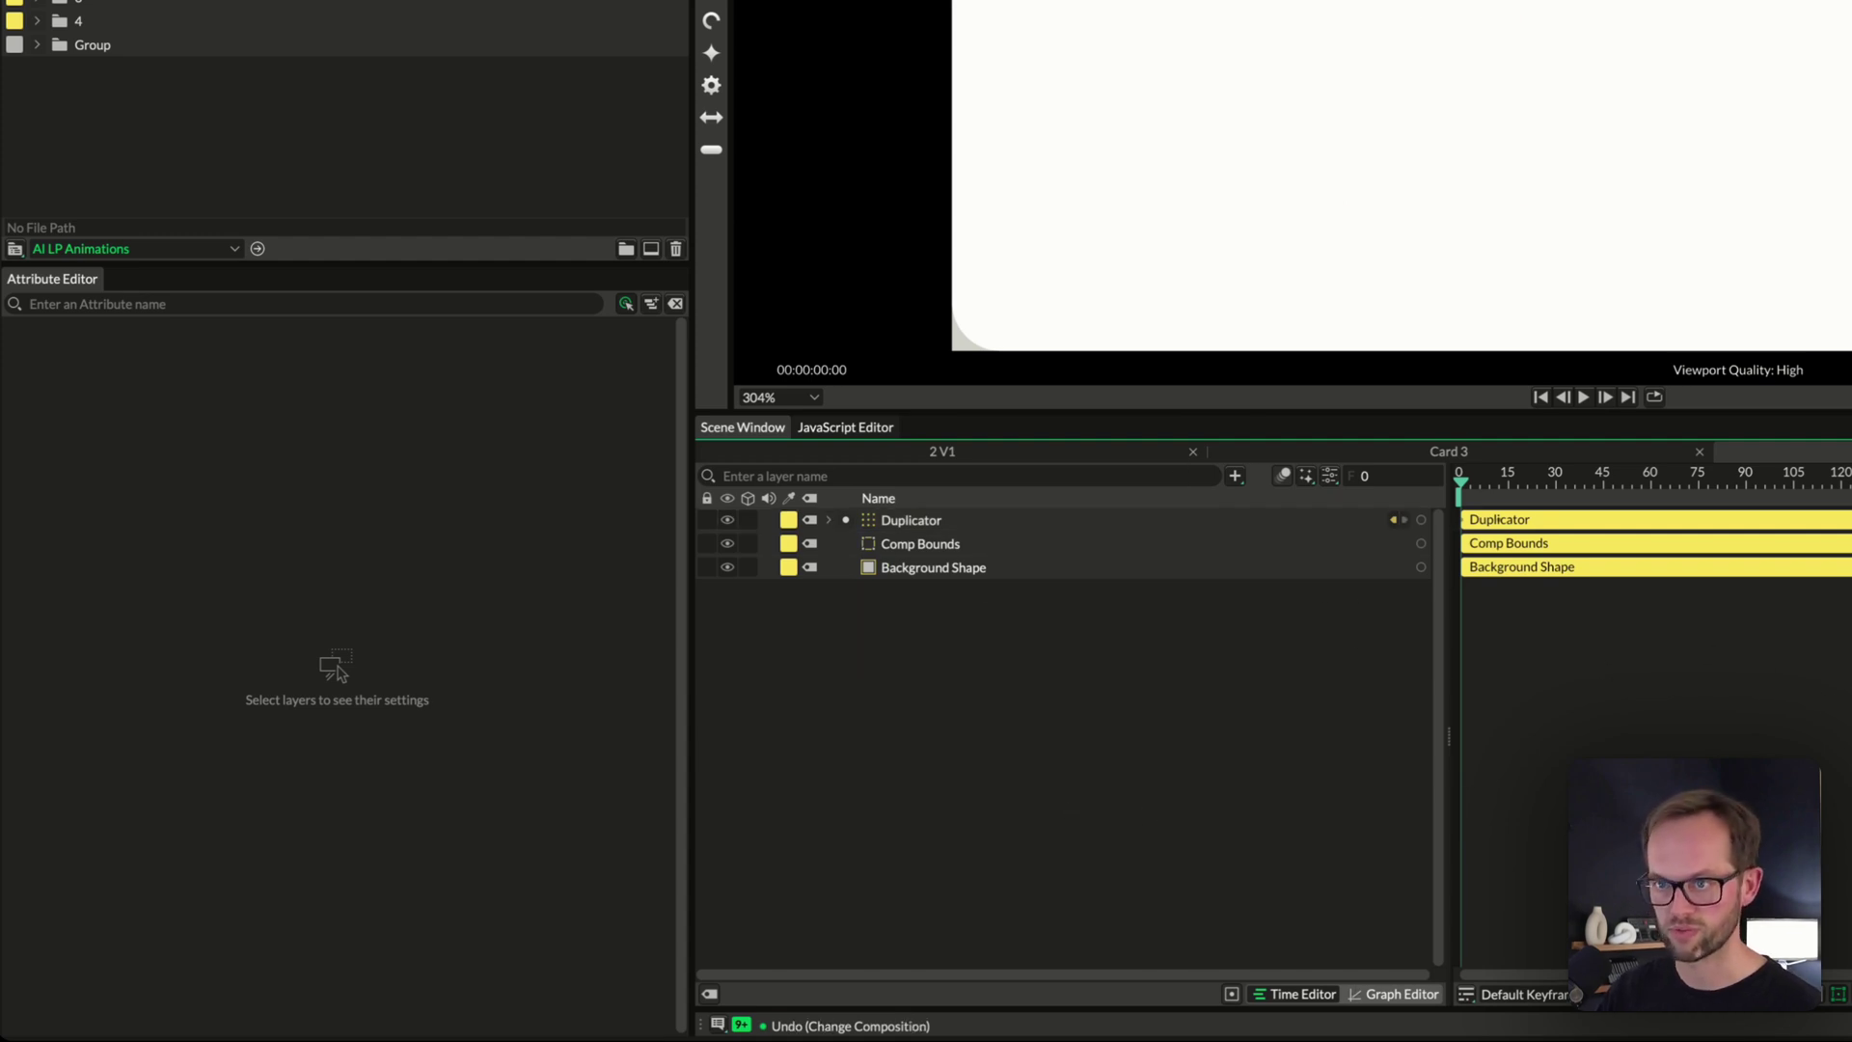
scroll(279, 97, down, 2)
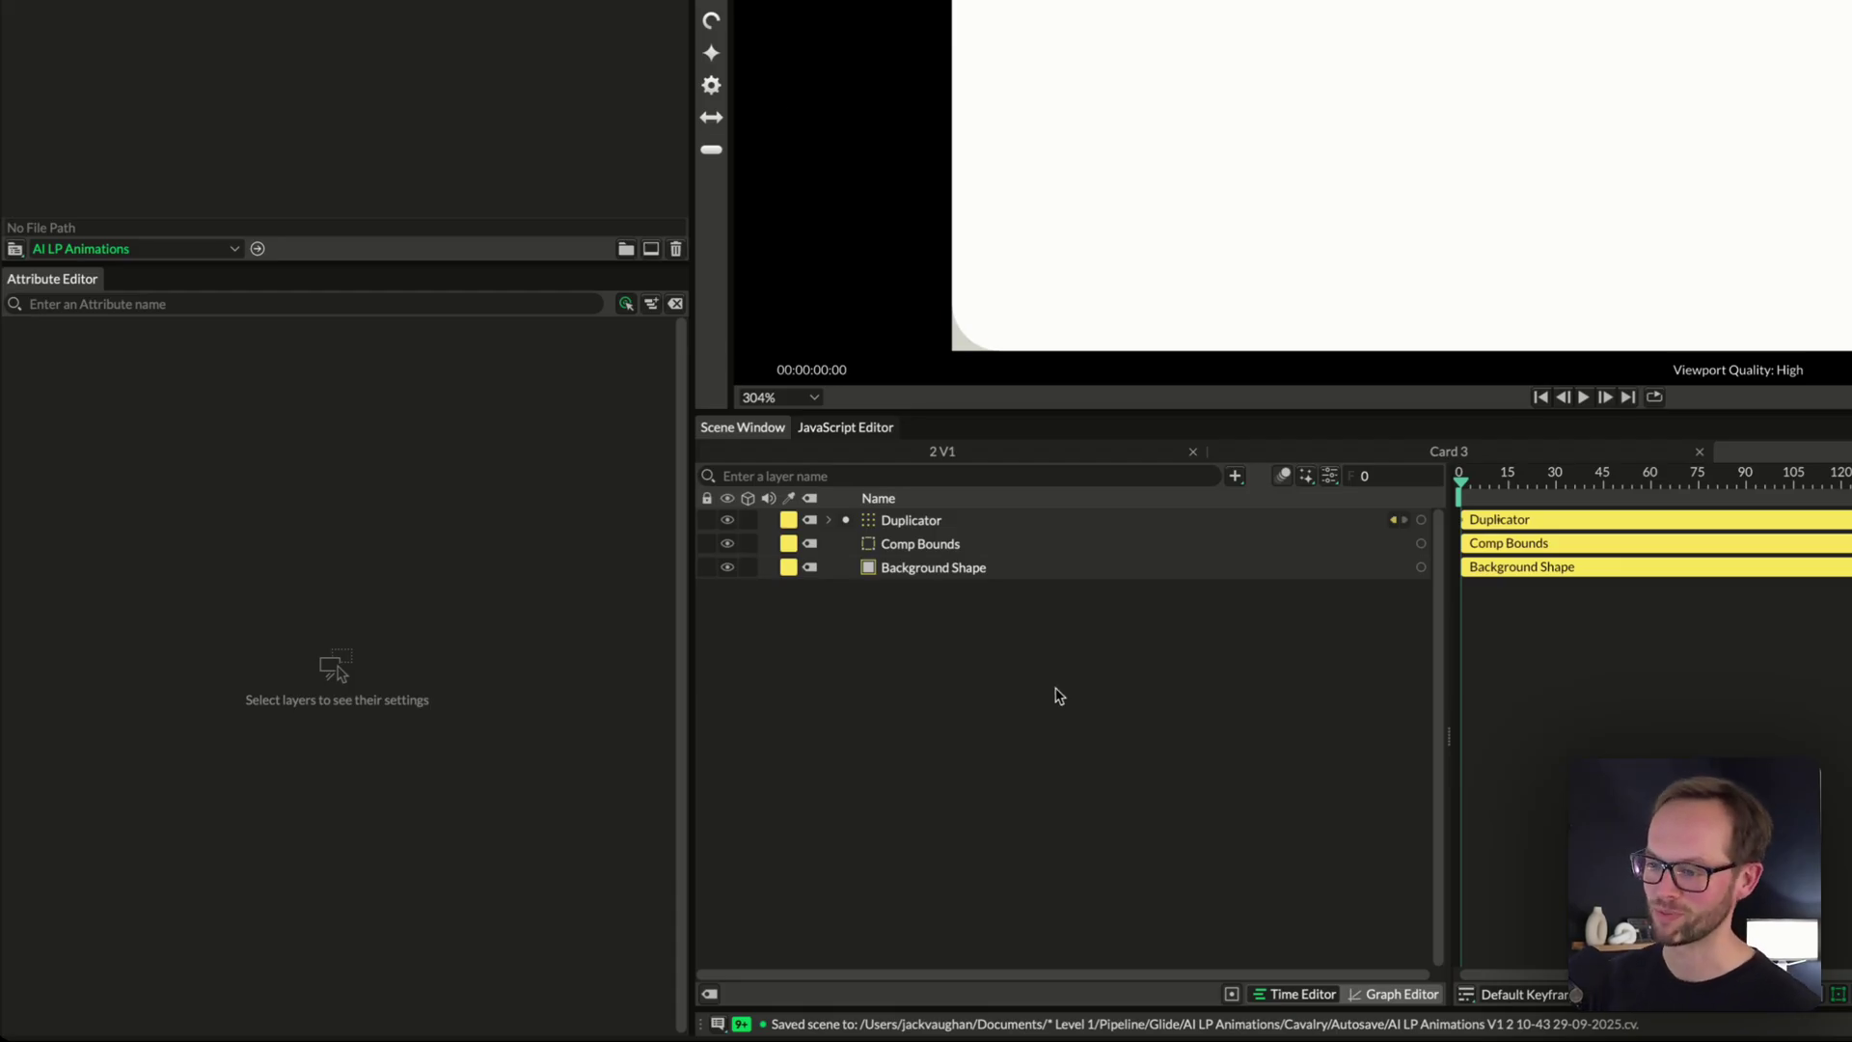
click(993, 549)
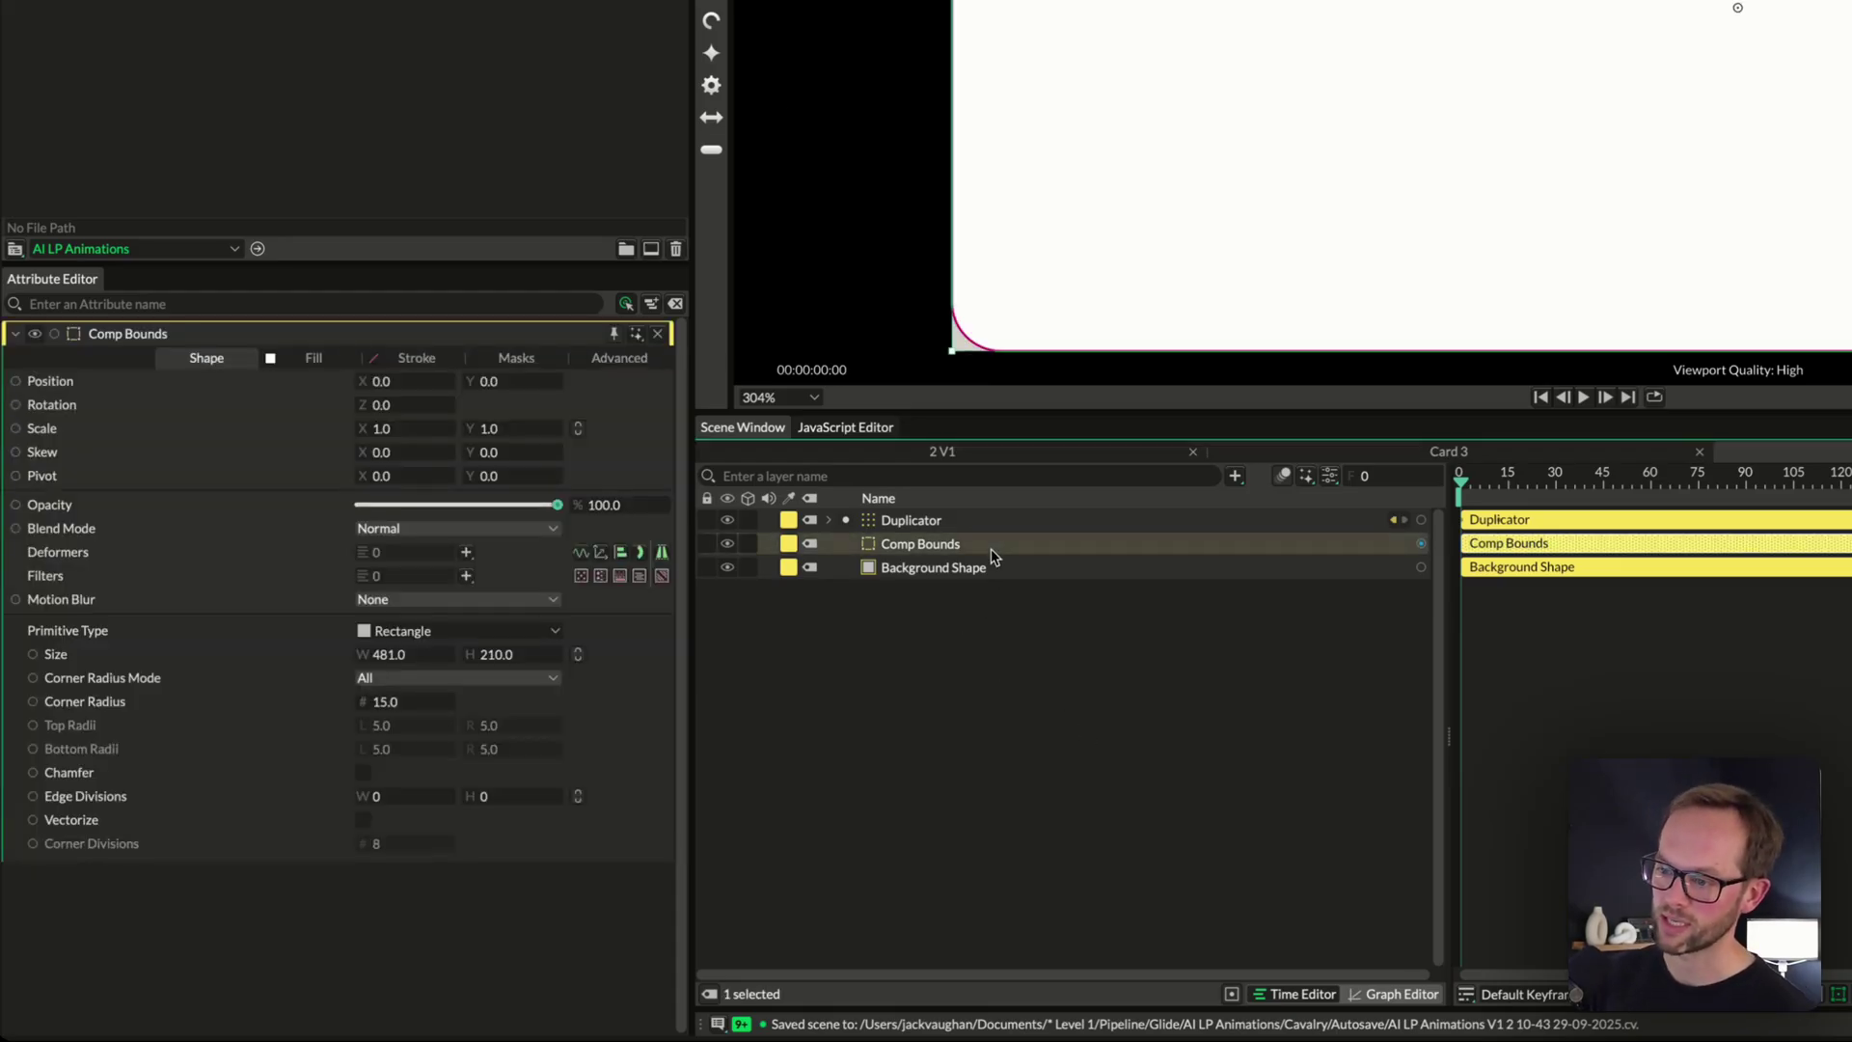
shift+click(960, 567)
key(super+g)
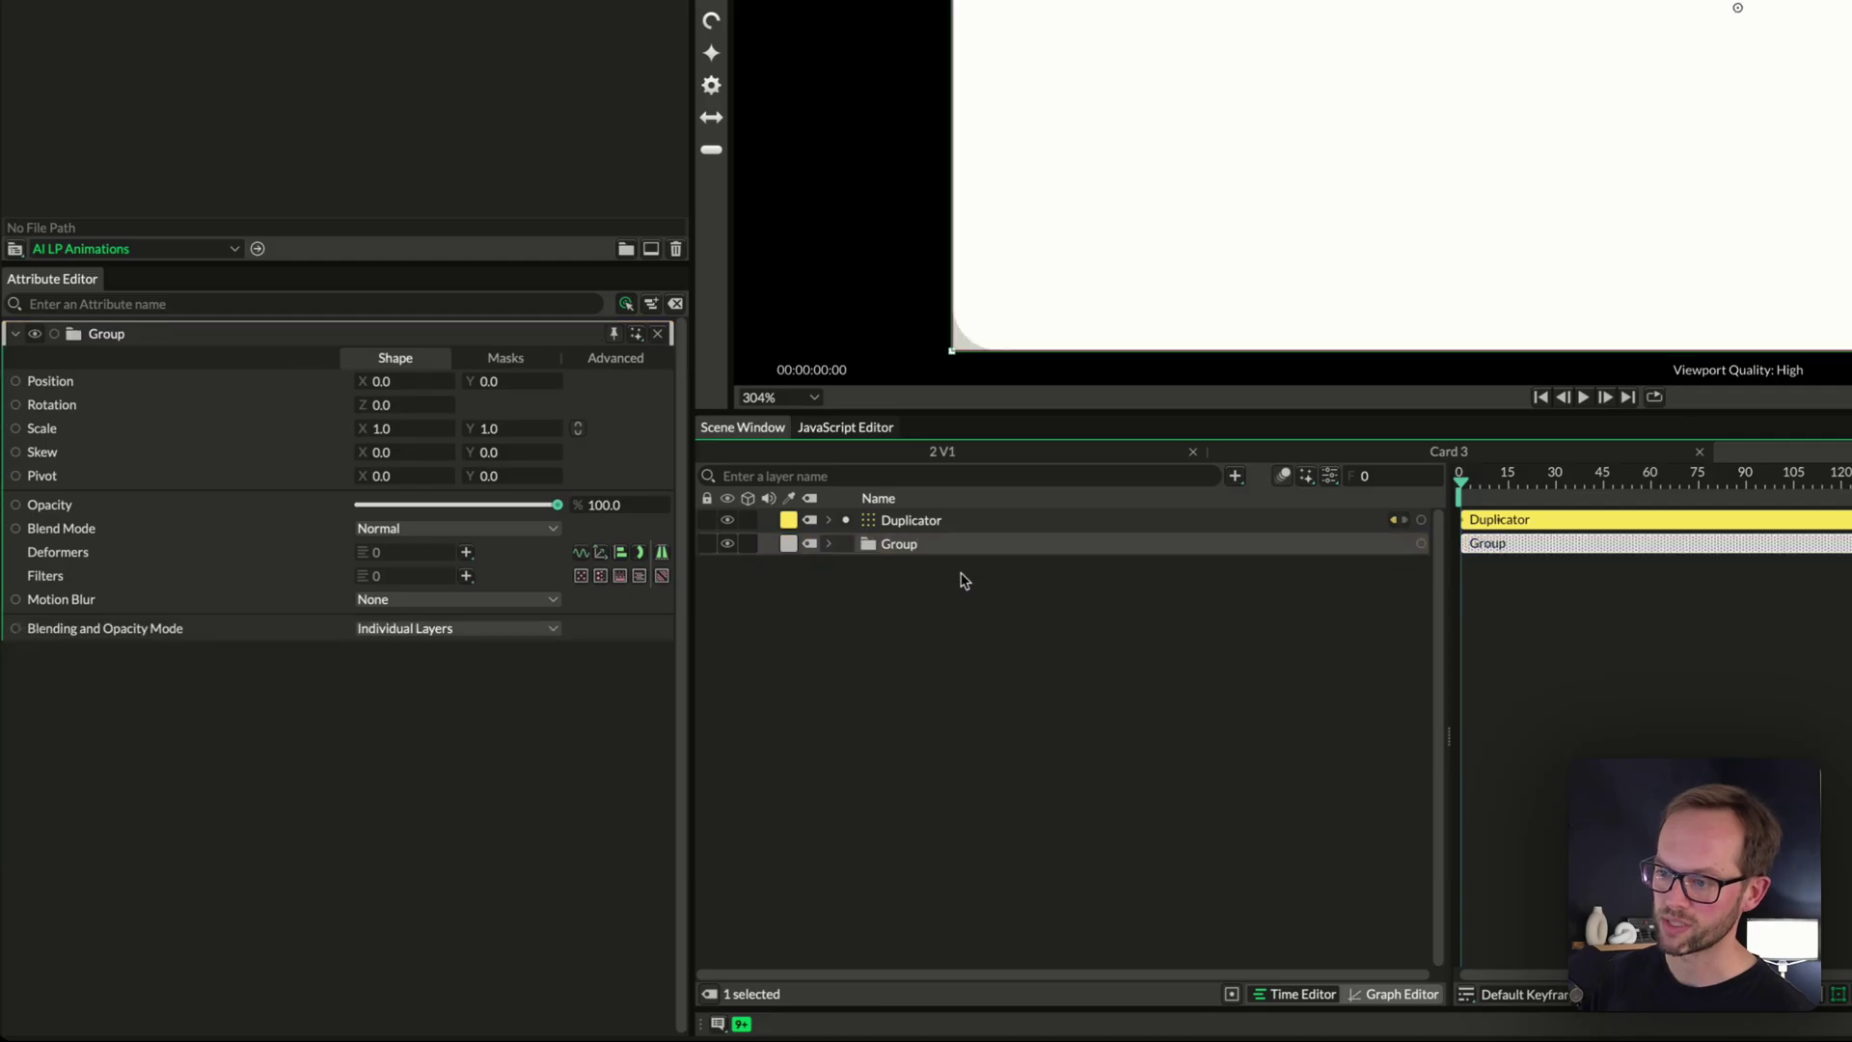
double_click(956, 546)
key(BackSpace)
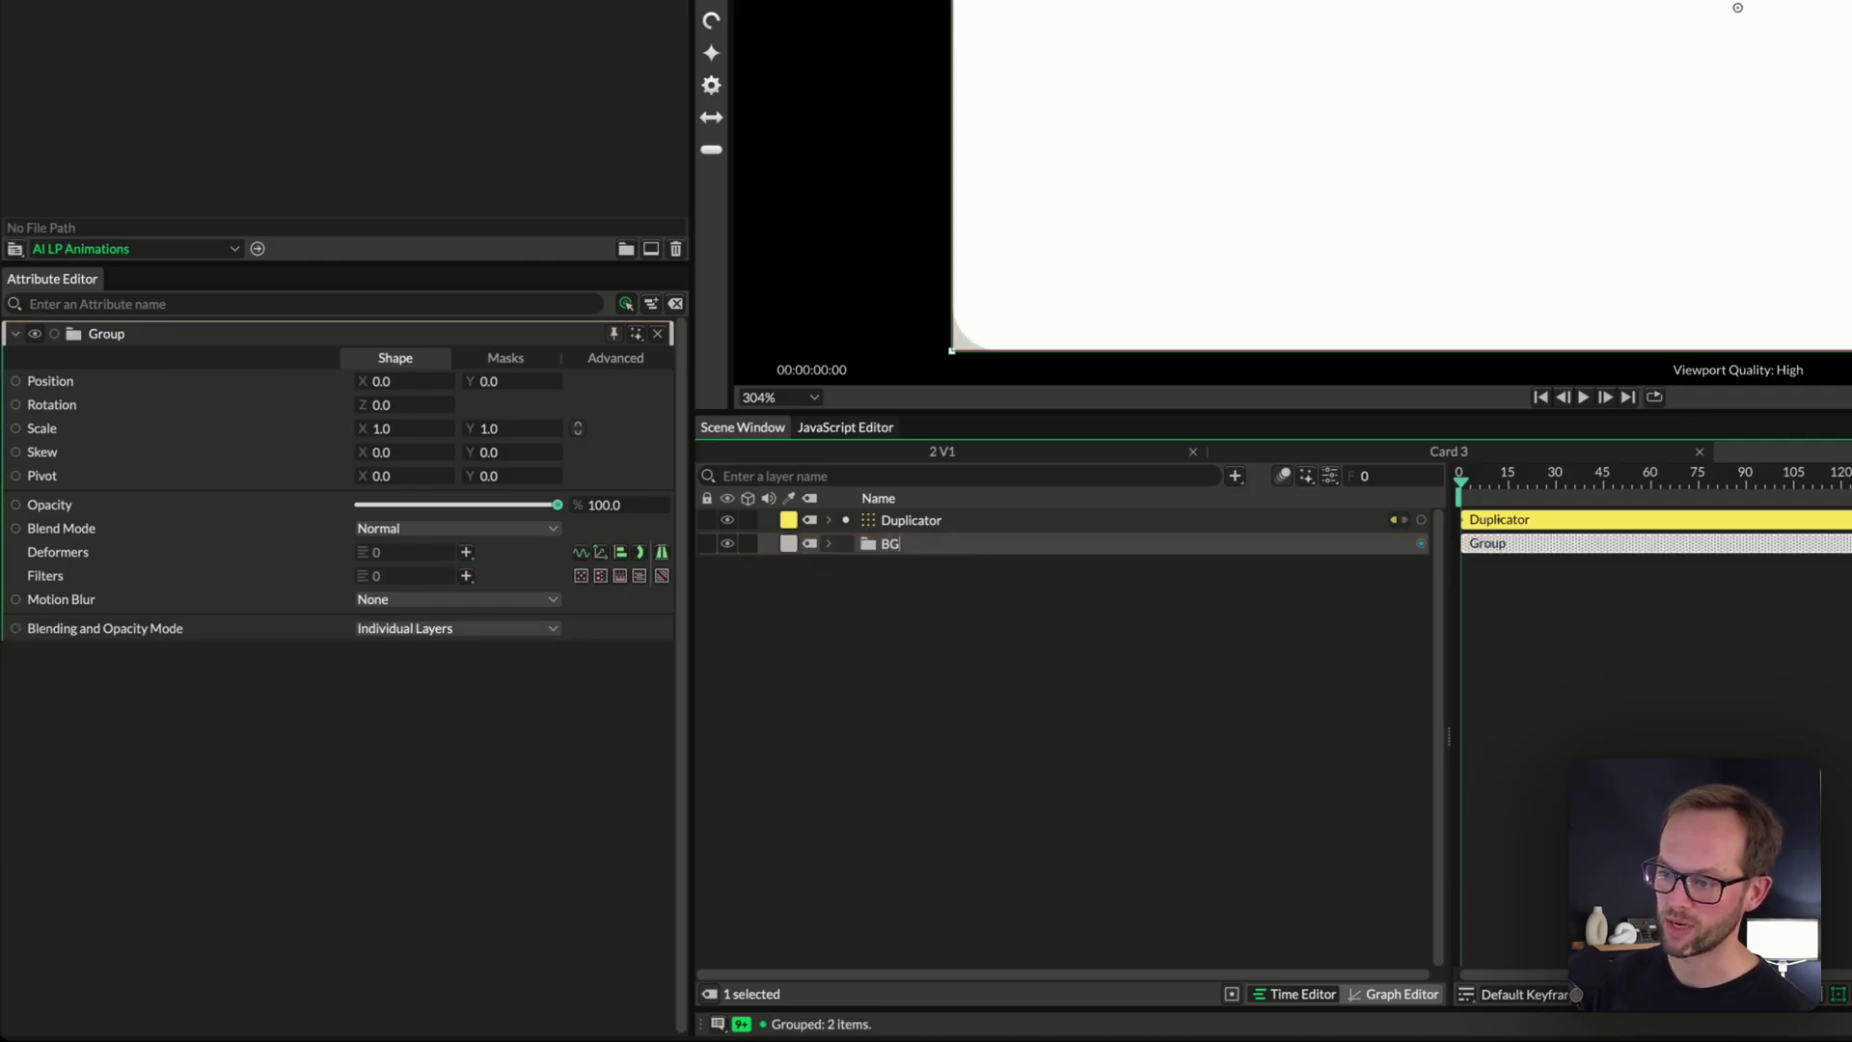
text(BG)
key(Return)
click(868, 583)
Examine the layers nested under the Duplicator and hide the Duplicator
click(830, 521)
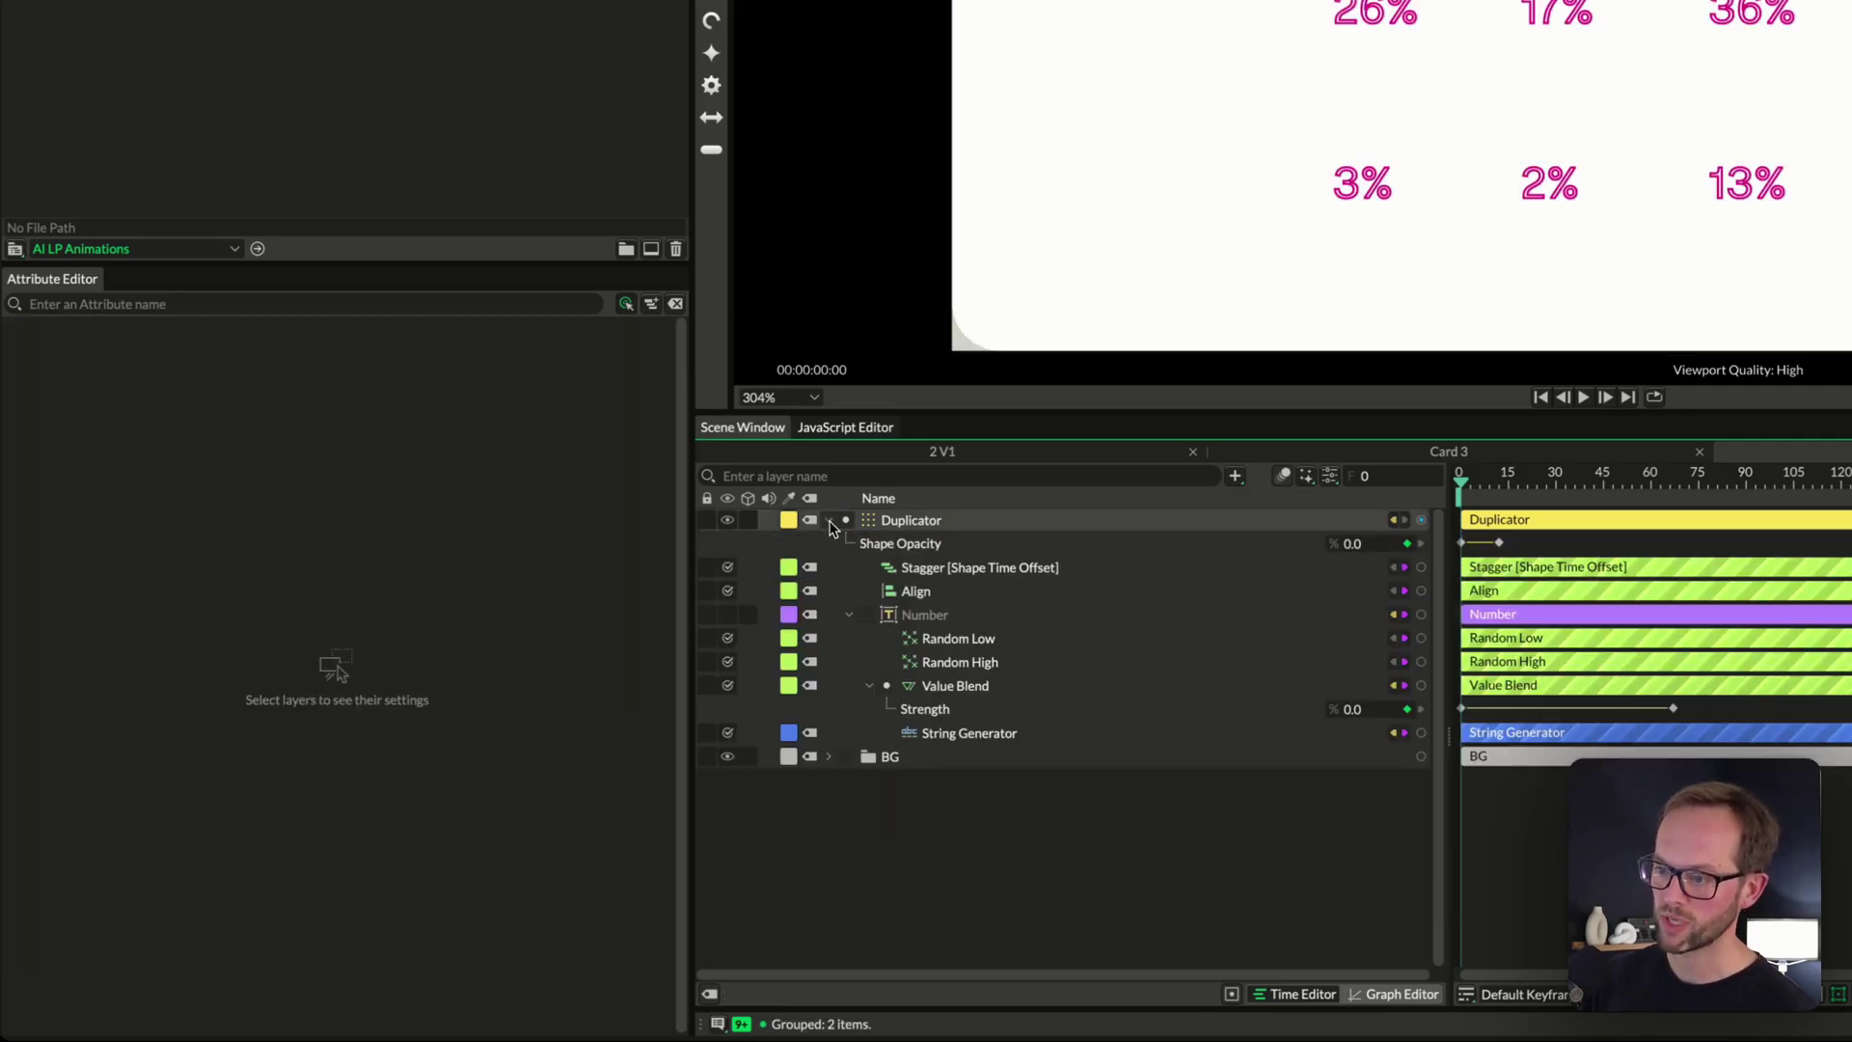
click(945, 618)
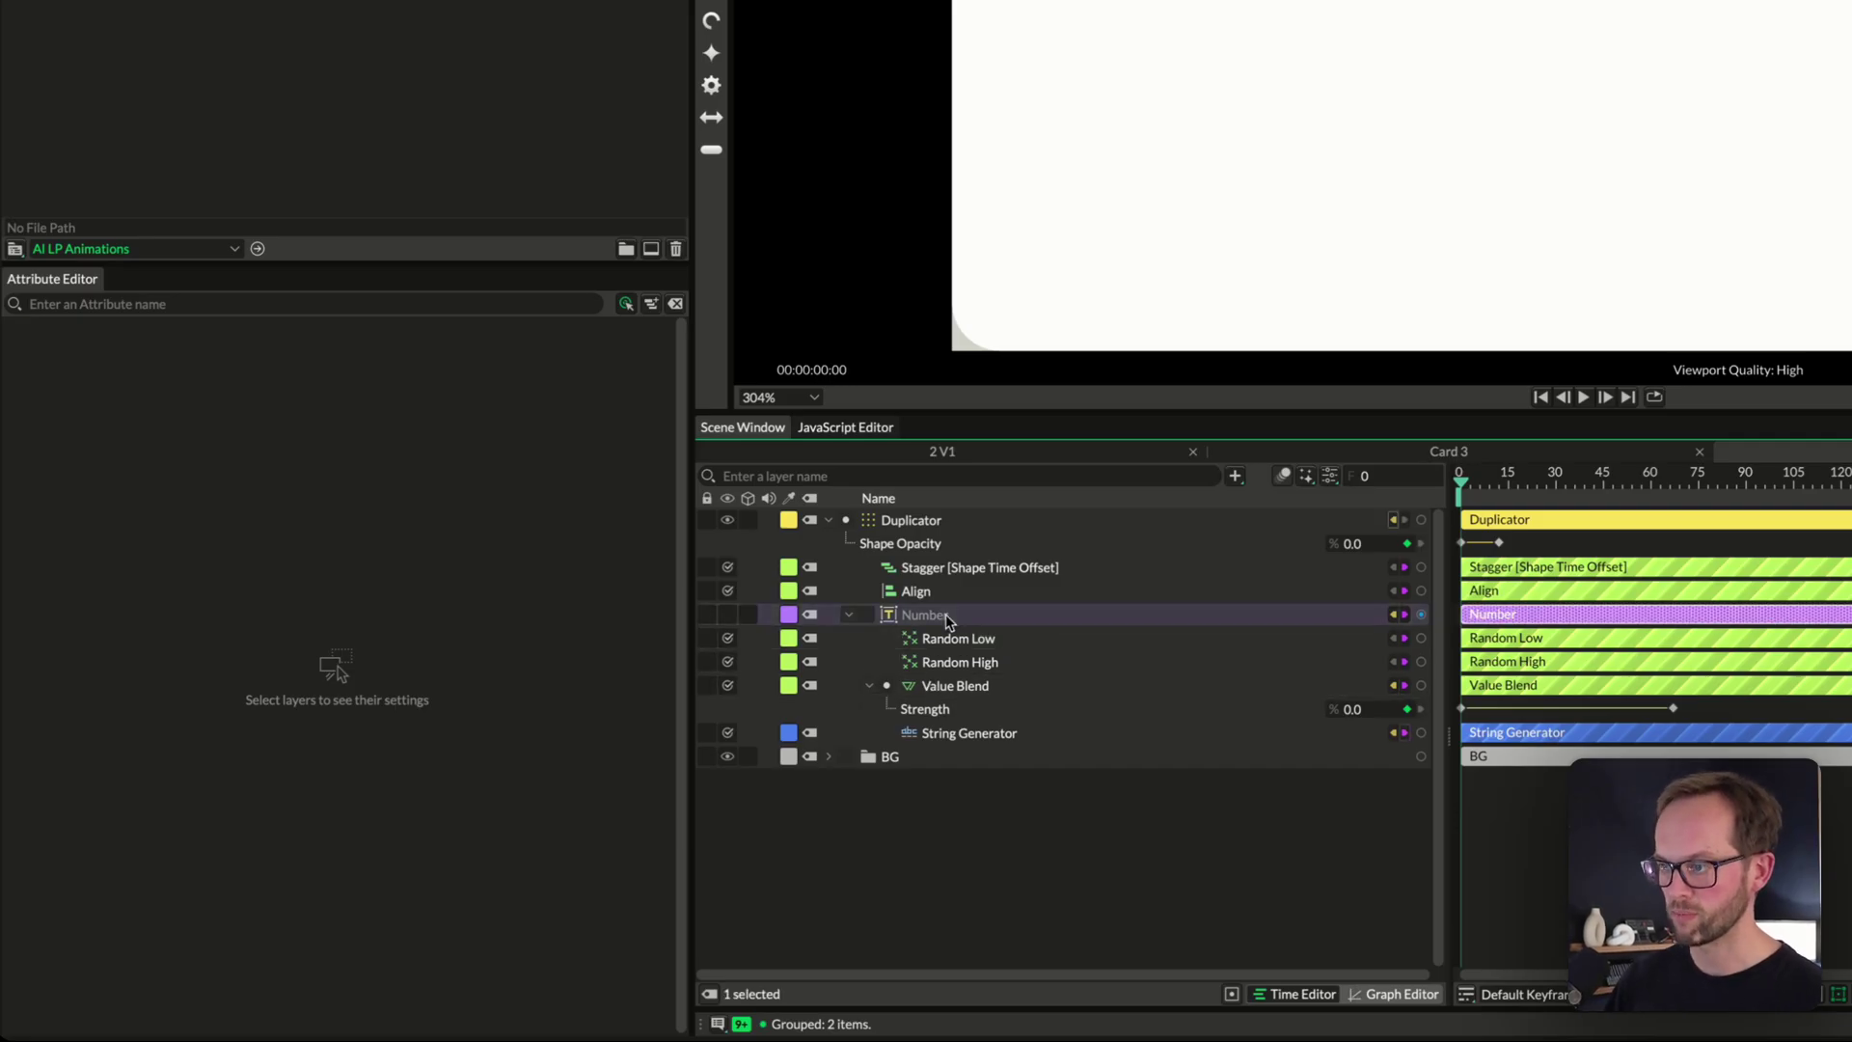
click(964, 736)
click(1021, 868)
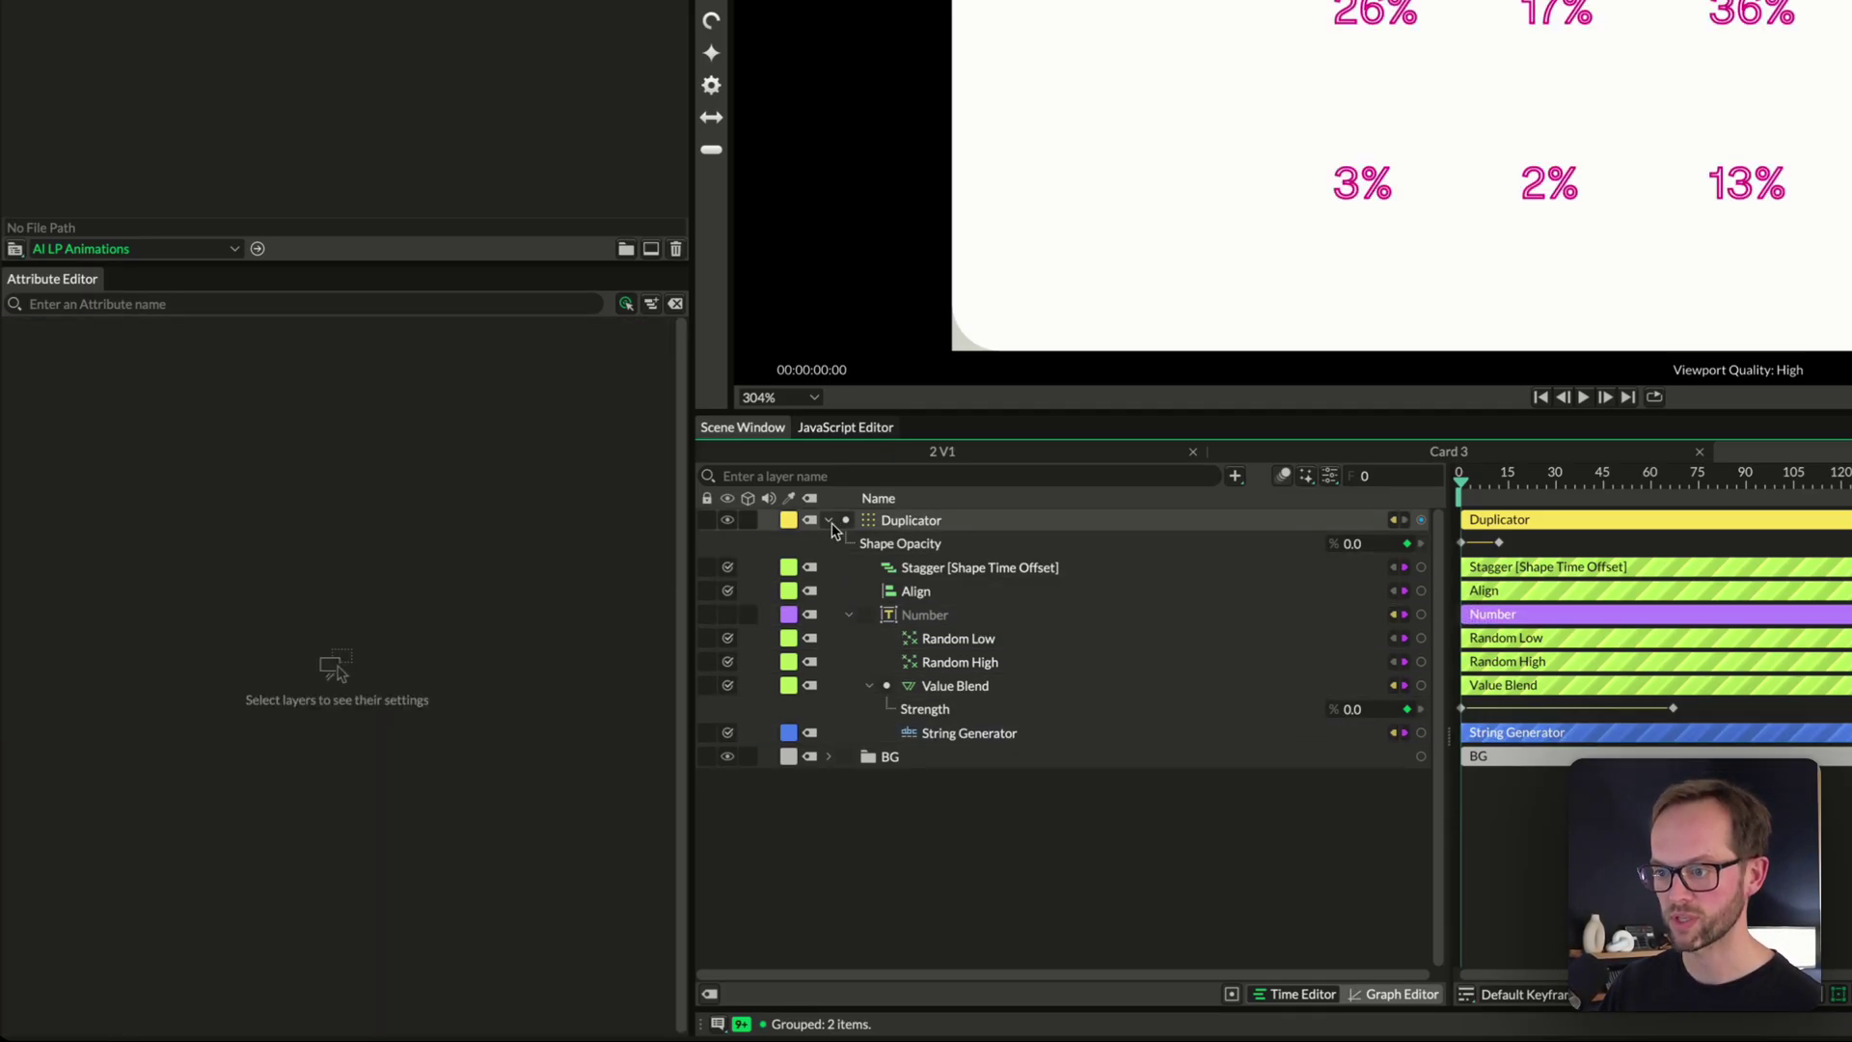
click(830, 522)
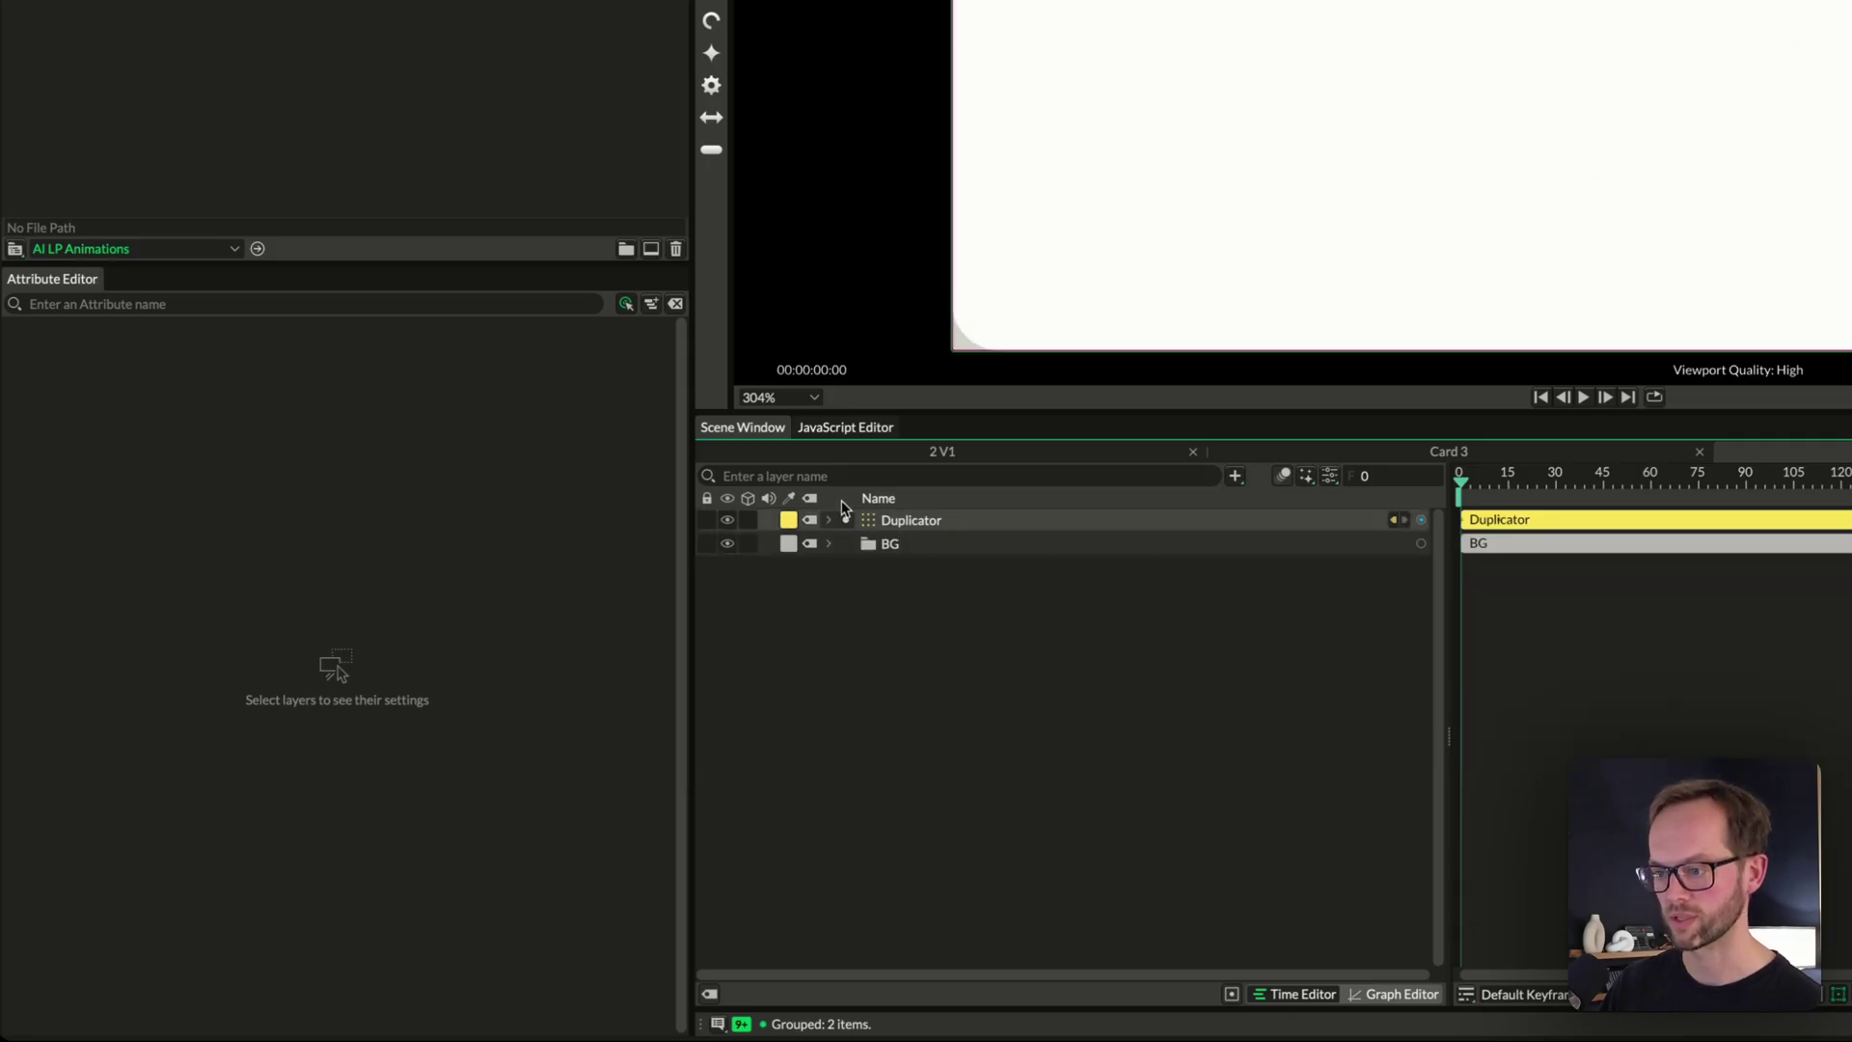
click(727, 520)
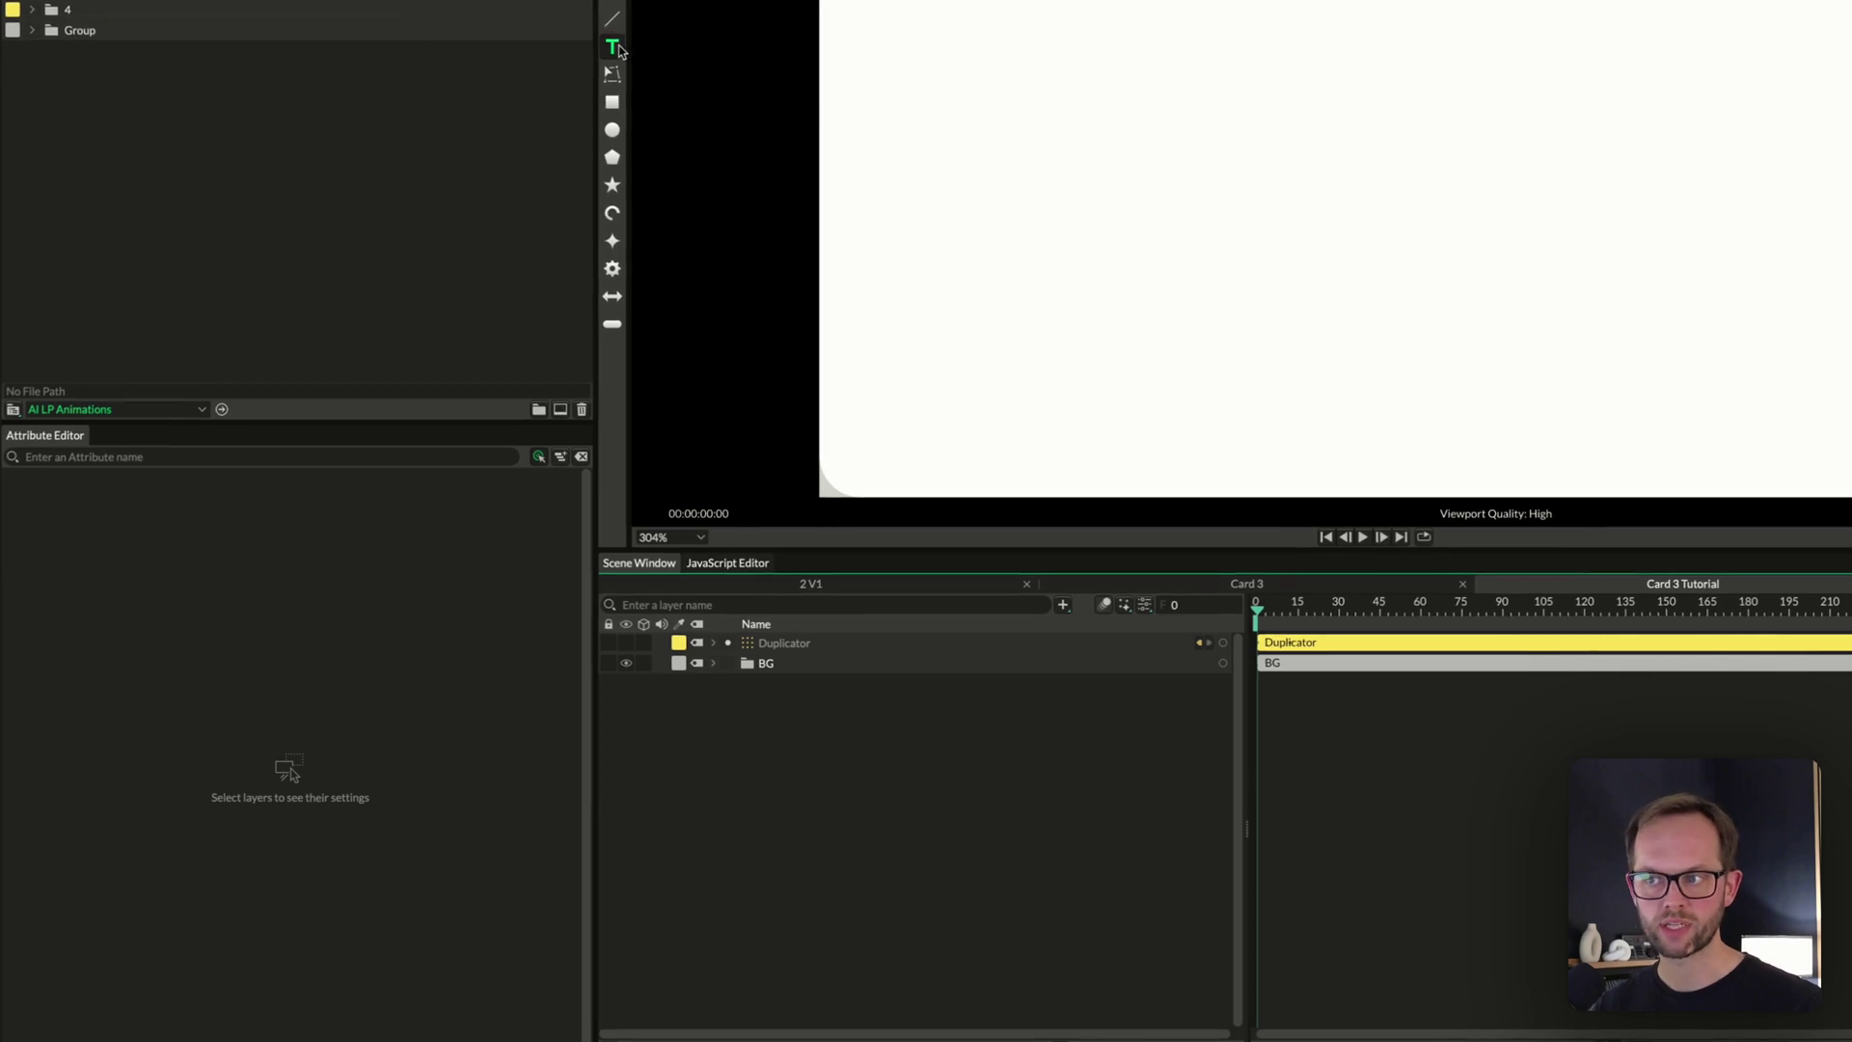
Add a text shape near the middle of the card and clear its placeholder text
click(1399, 164)
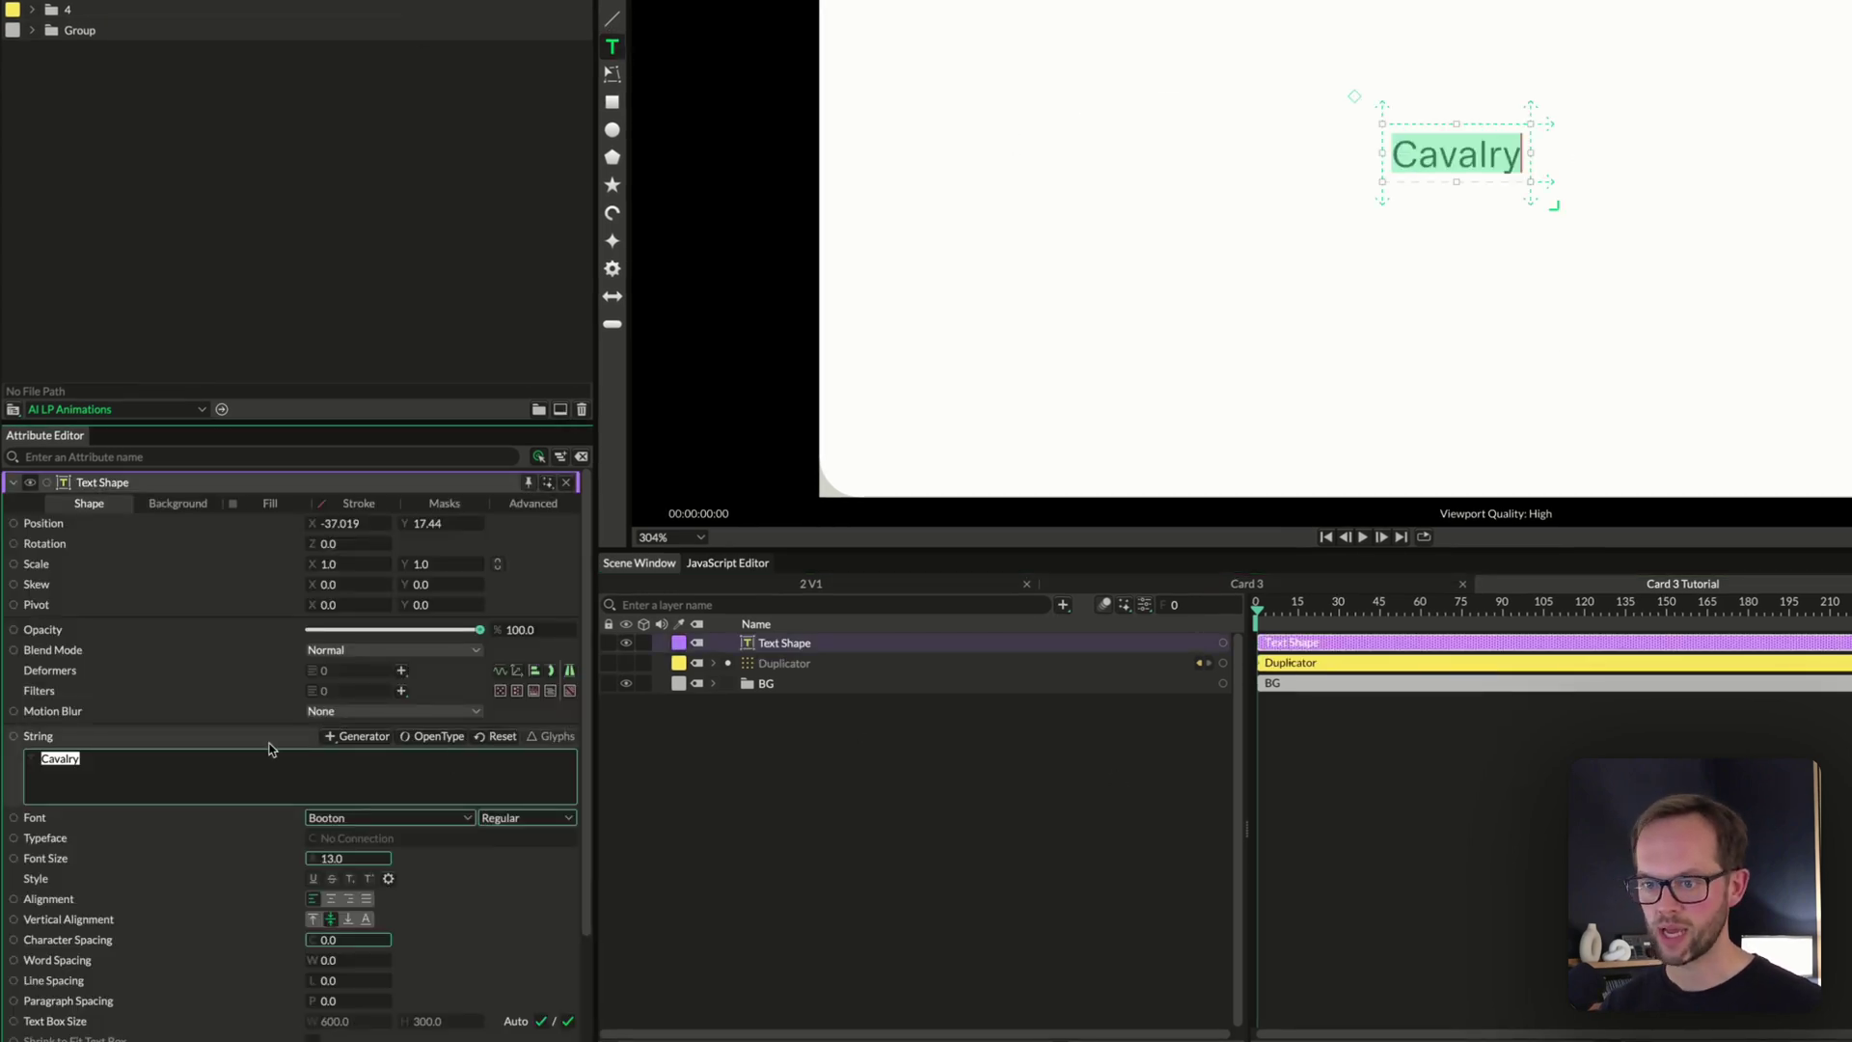
click(222, 771)
key(BackSpace)
key(BackSpace)
key(BackSpace)
key(BackSpace)
key(BackSpace)
key(BackSpace)
key(BackSpace)
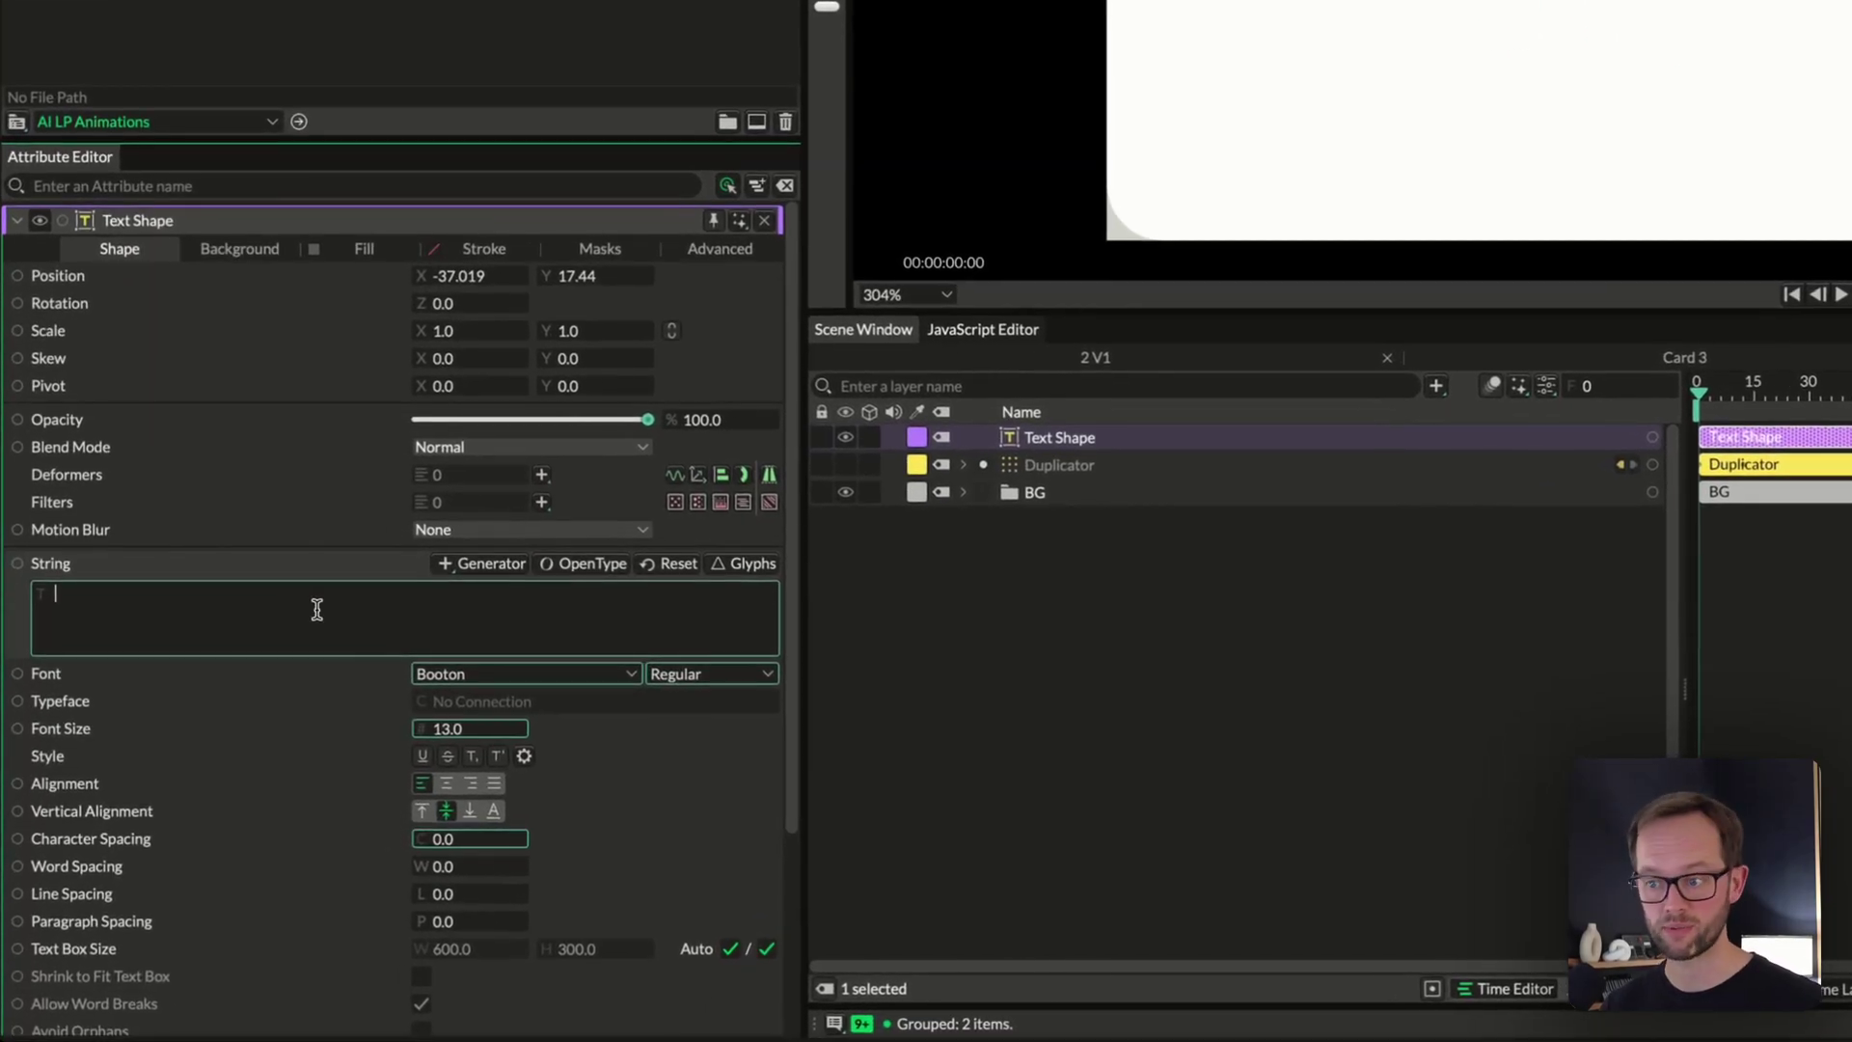
click(460, 569)
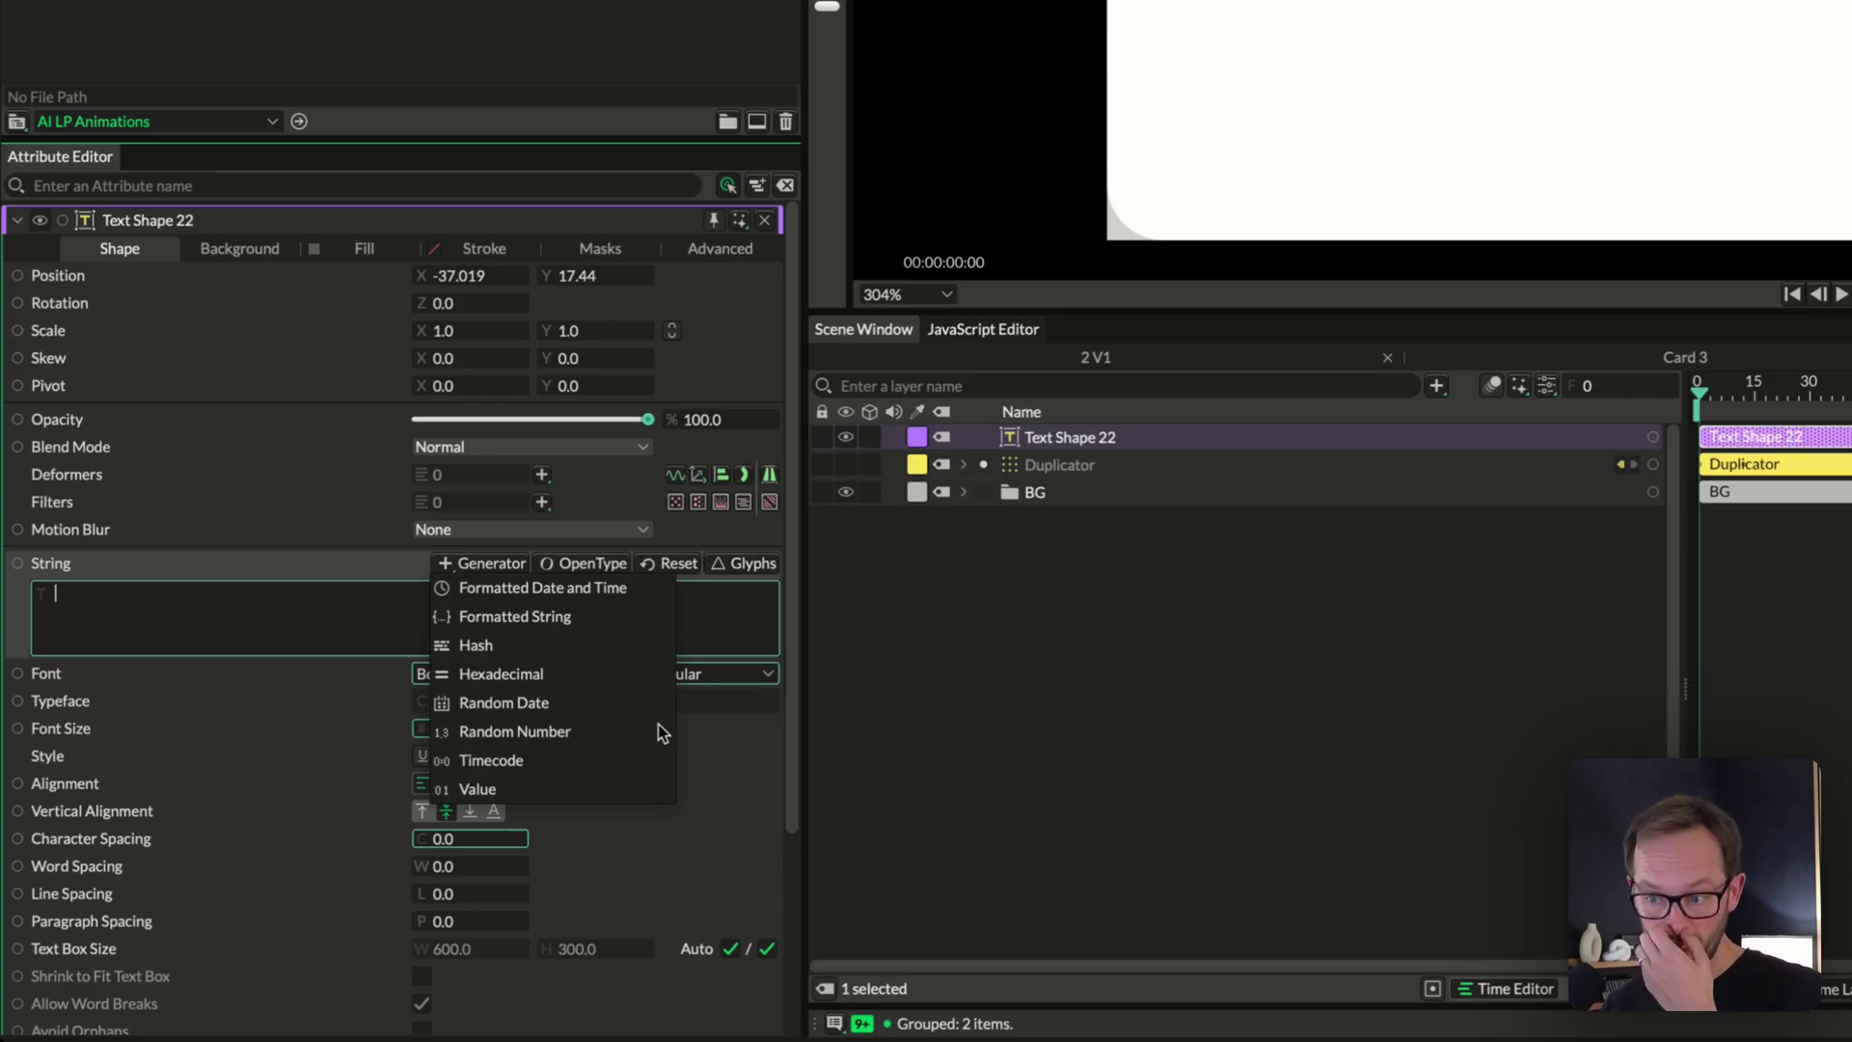
click(569, 777)
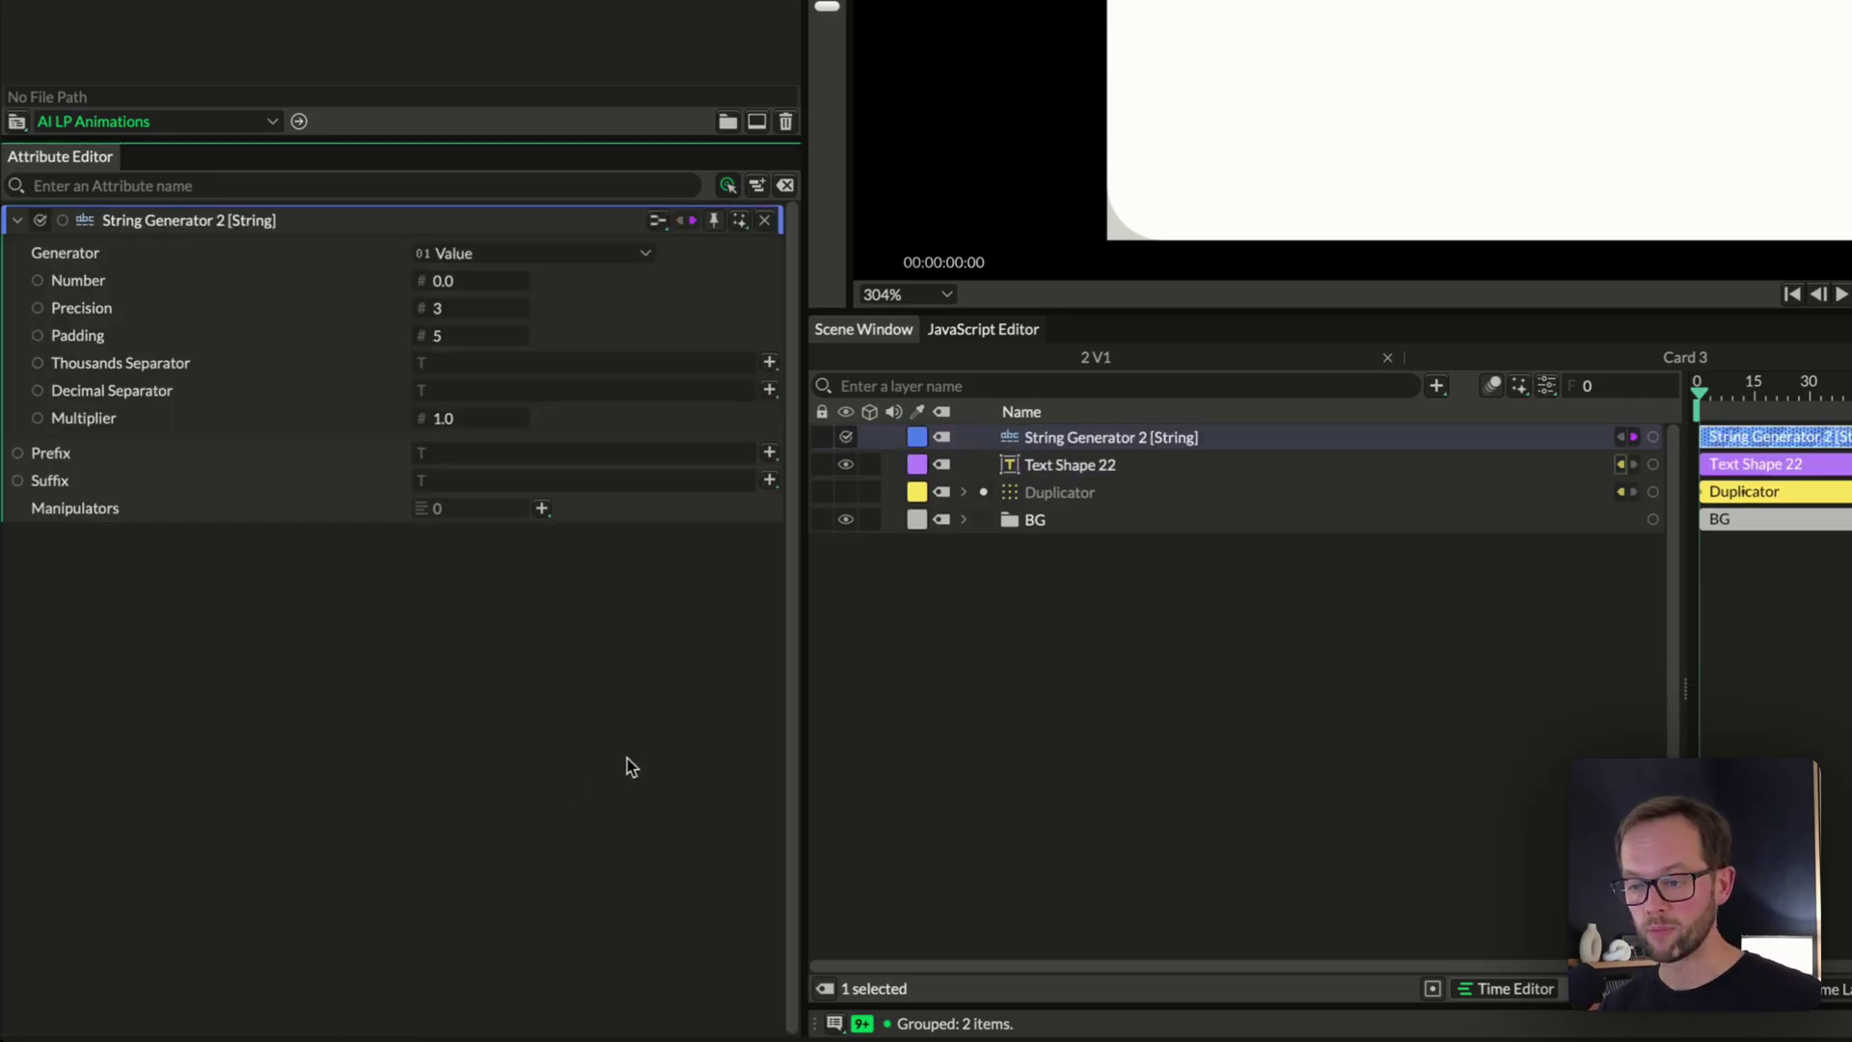
key(ctrl+z)
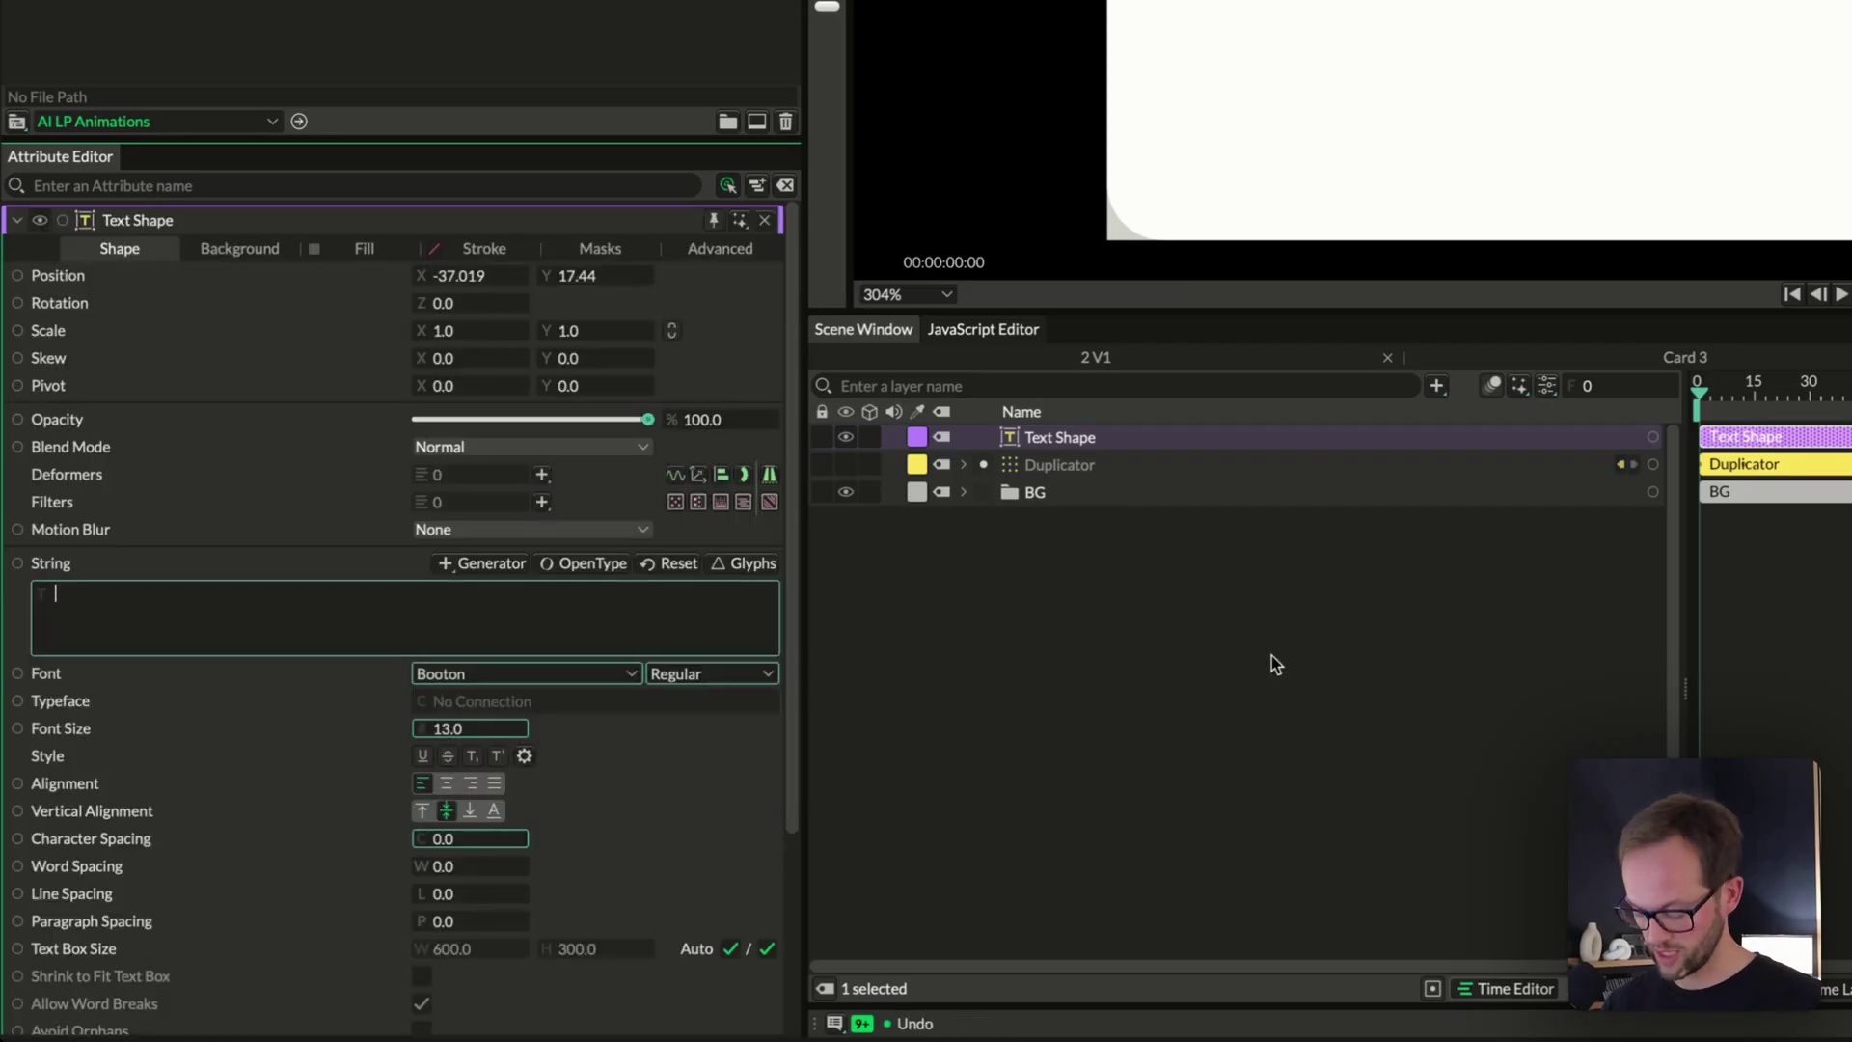
Search for "generator" in the layer list and add a String Generator to the scene
key(shift+space)
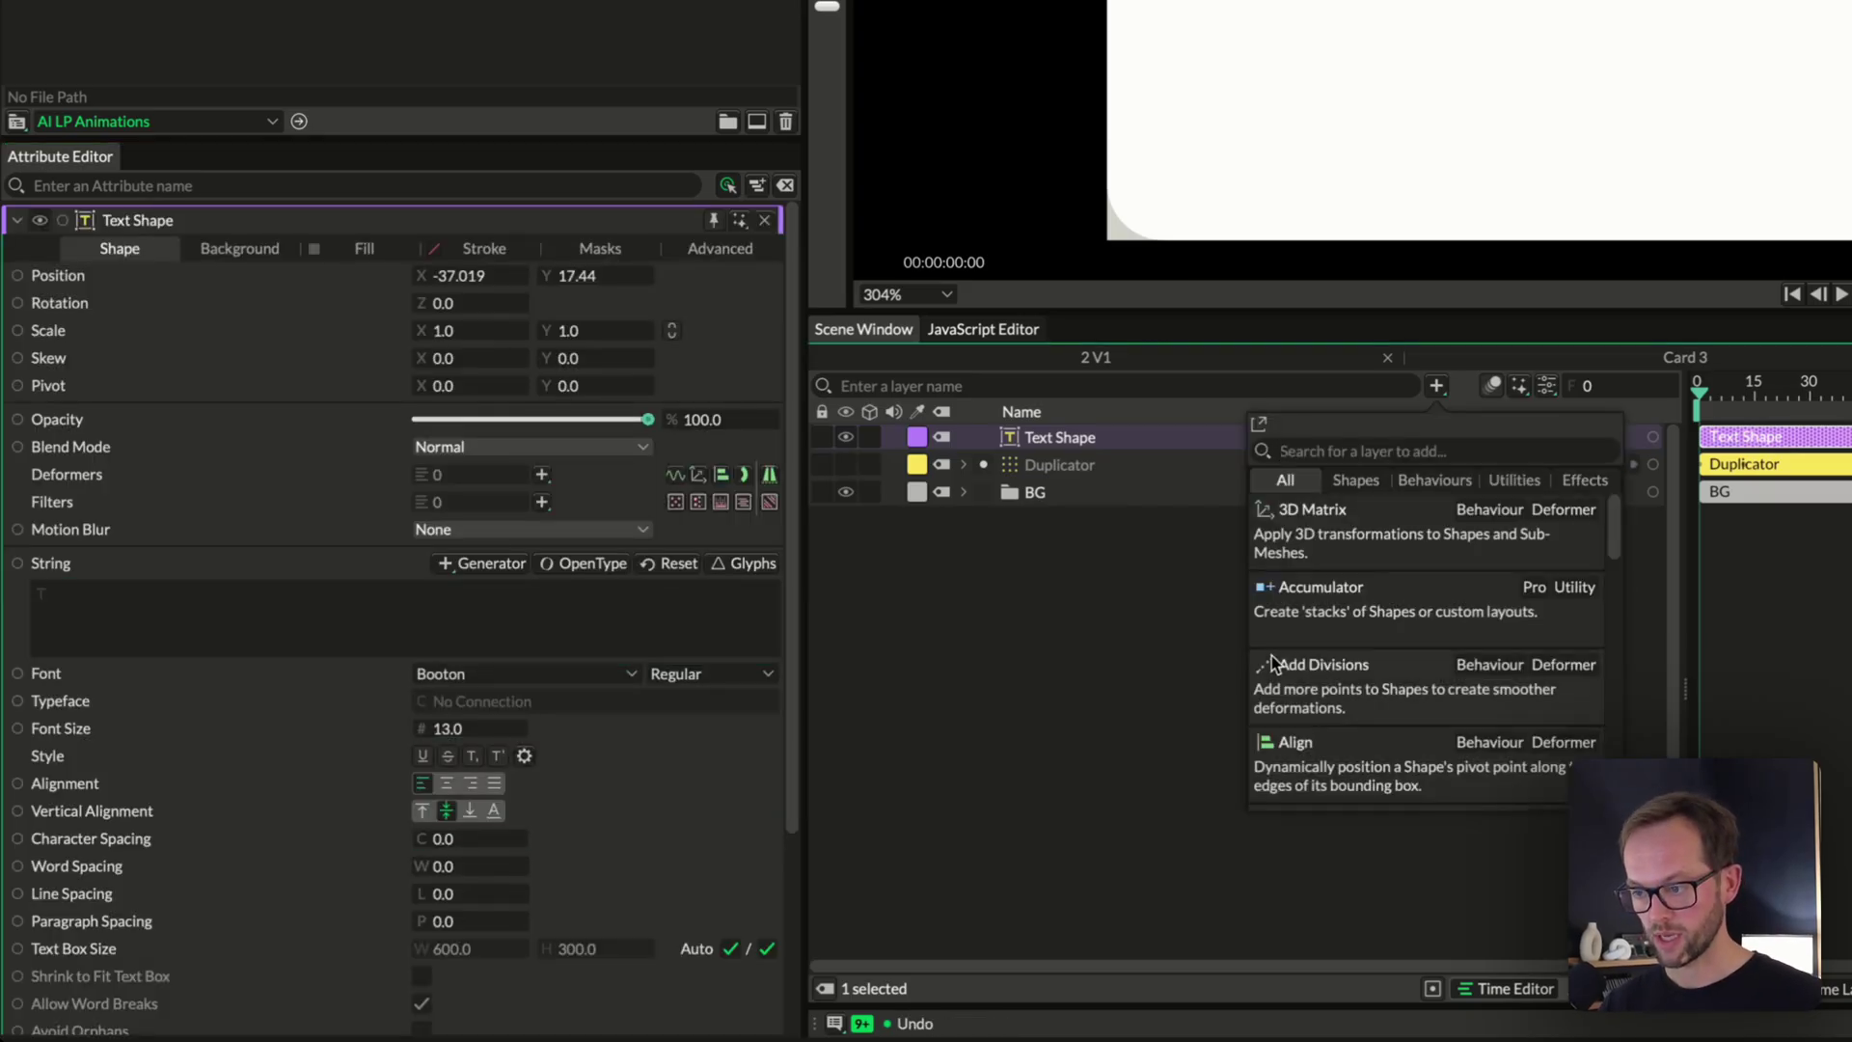
text(generator)
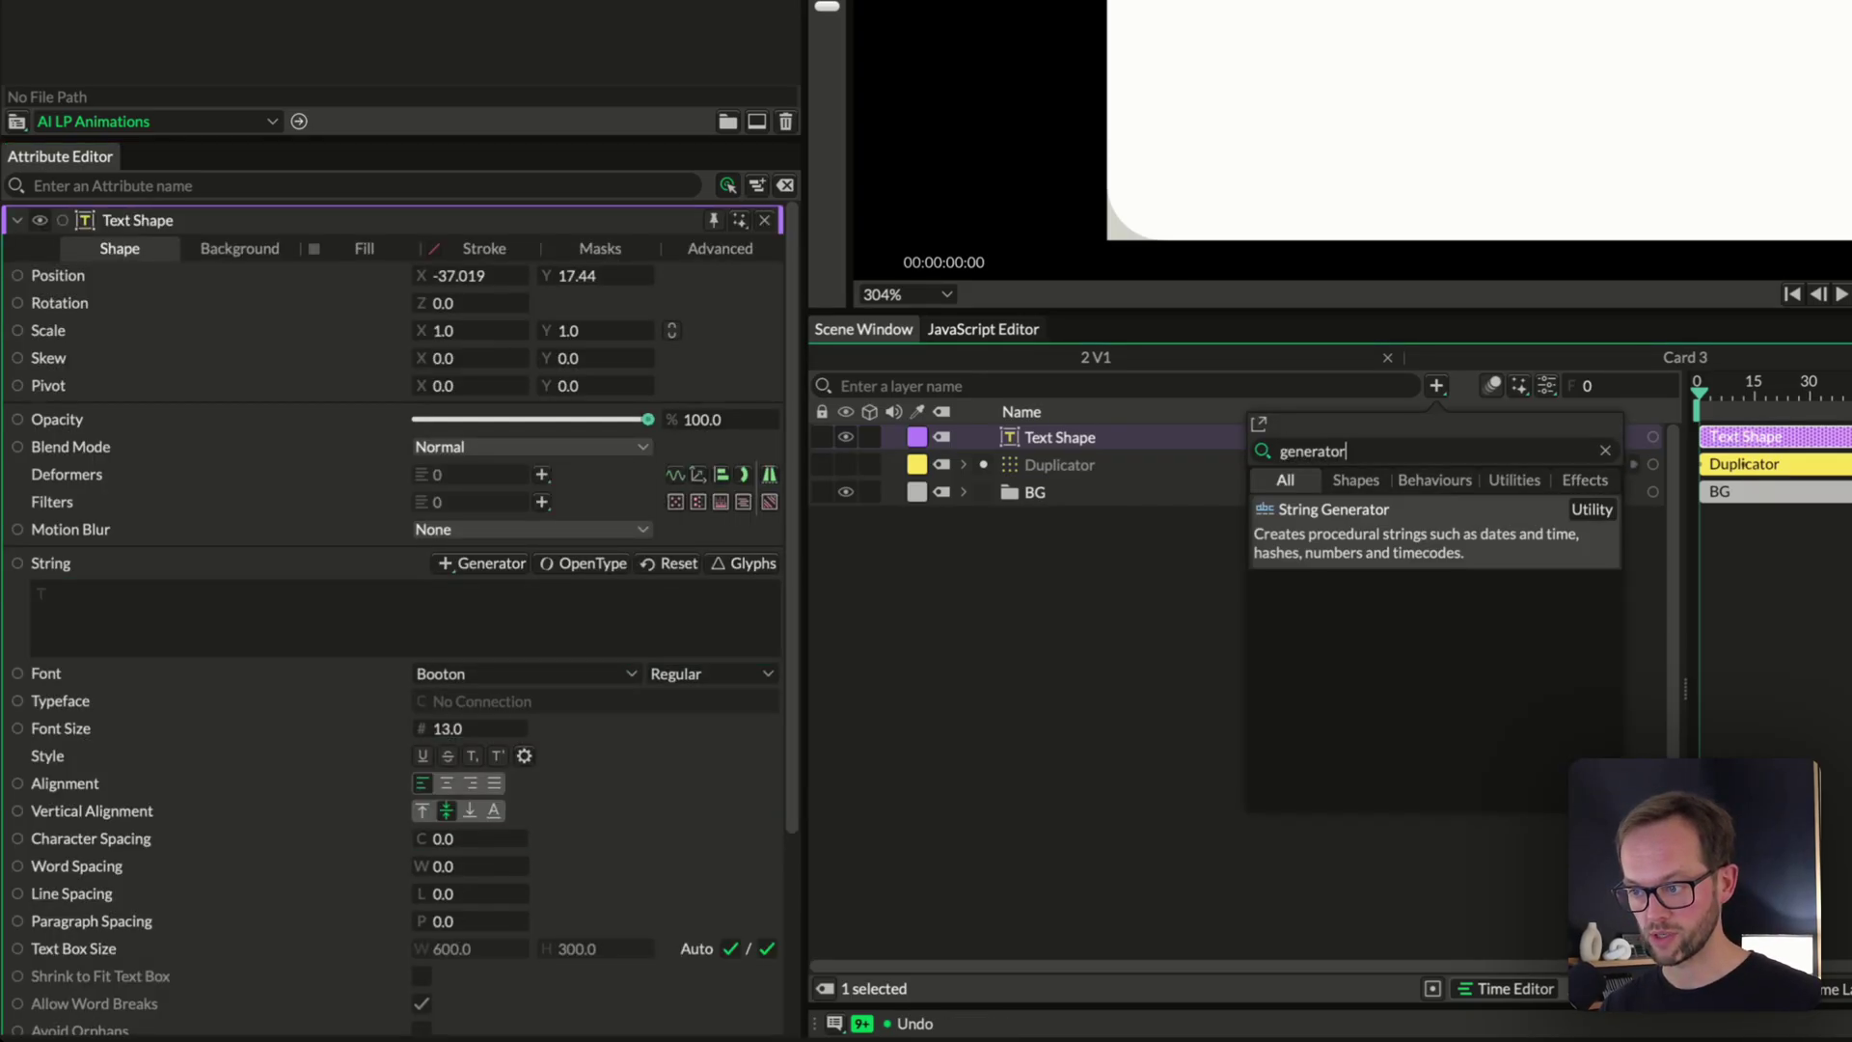
key(Return)
click(1165, 685)
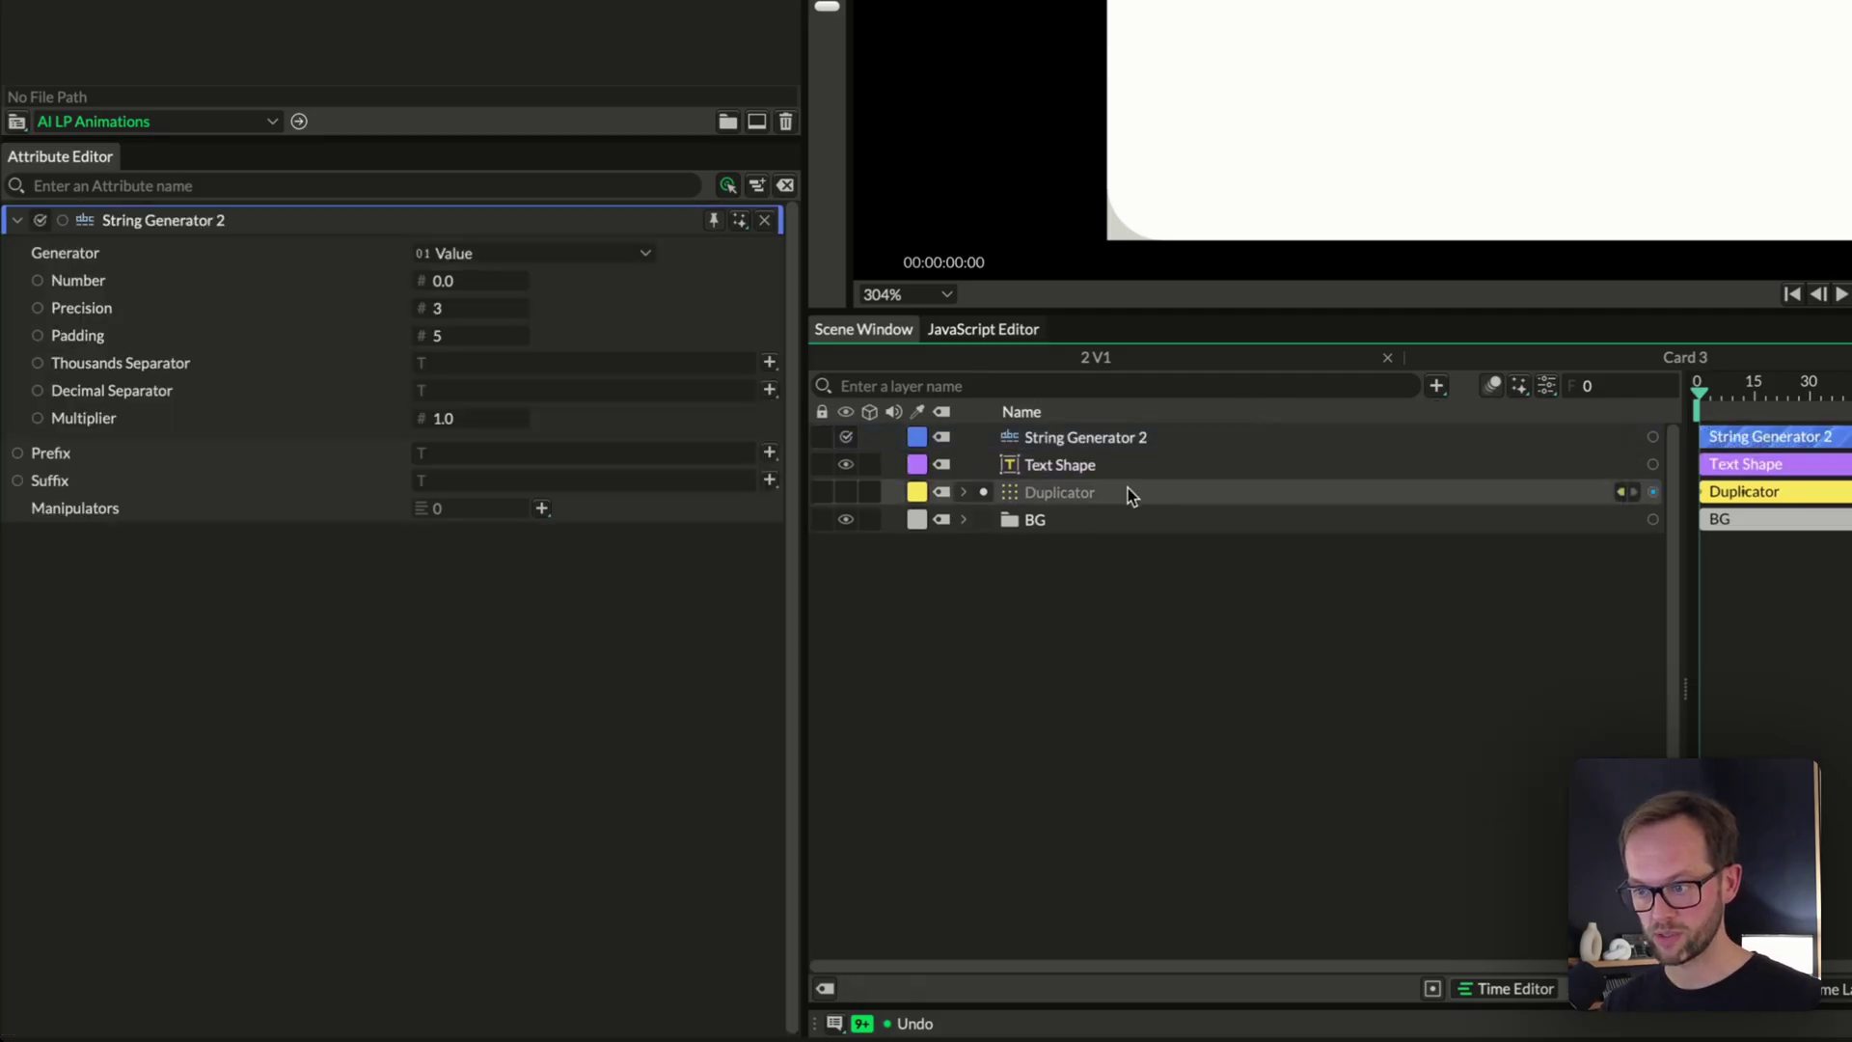
Connect the String Generator to the text shape's String attribute and nest it under the text shape
drag(1651, 437, 1094, 467)
mouse_move(1107, 473)
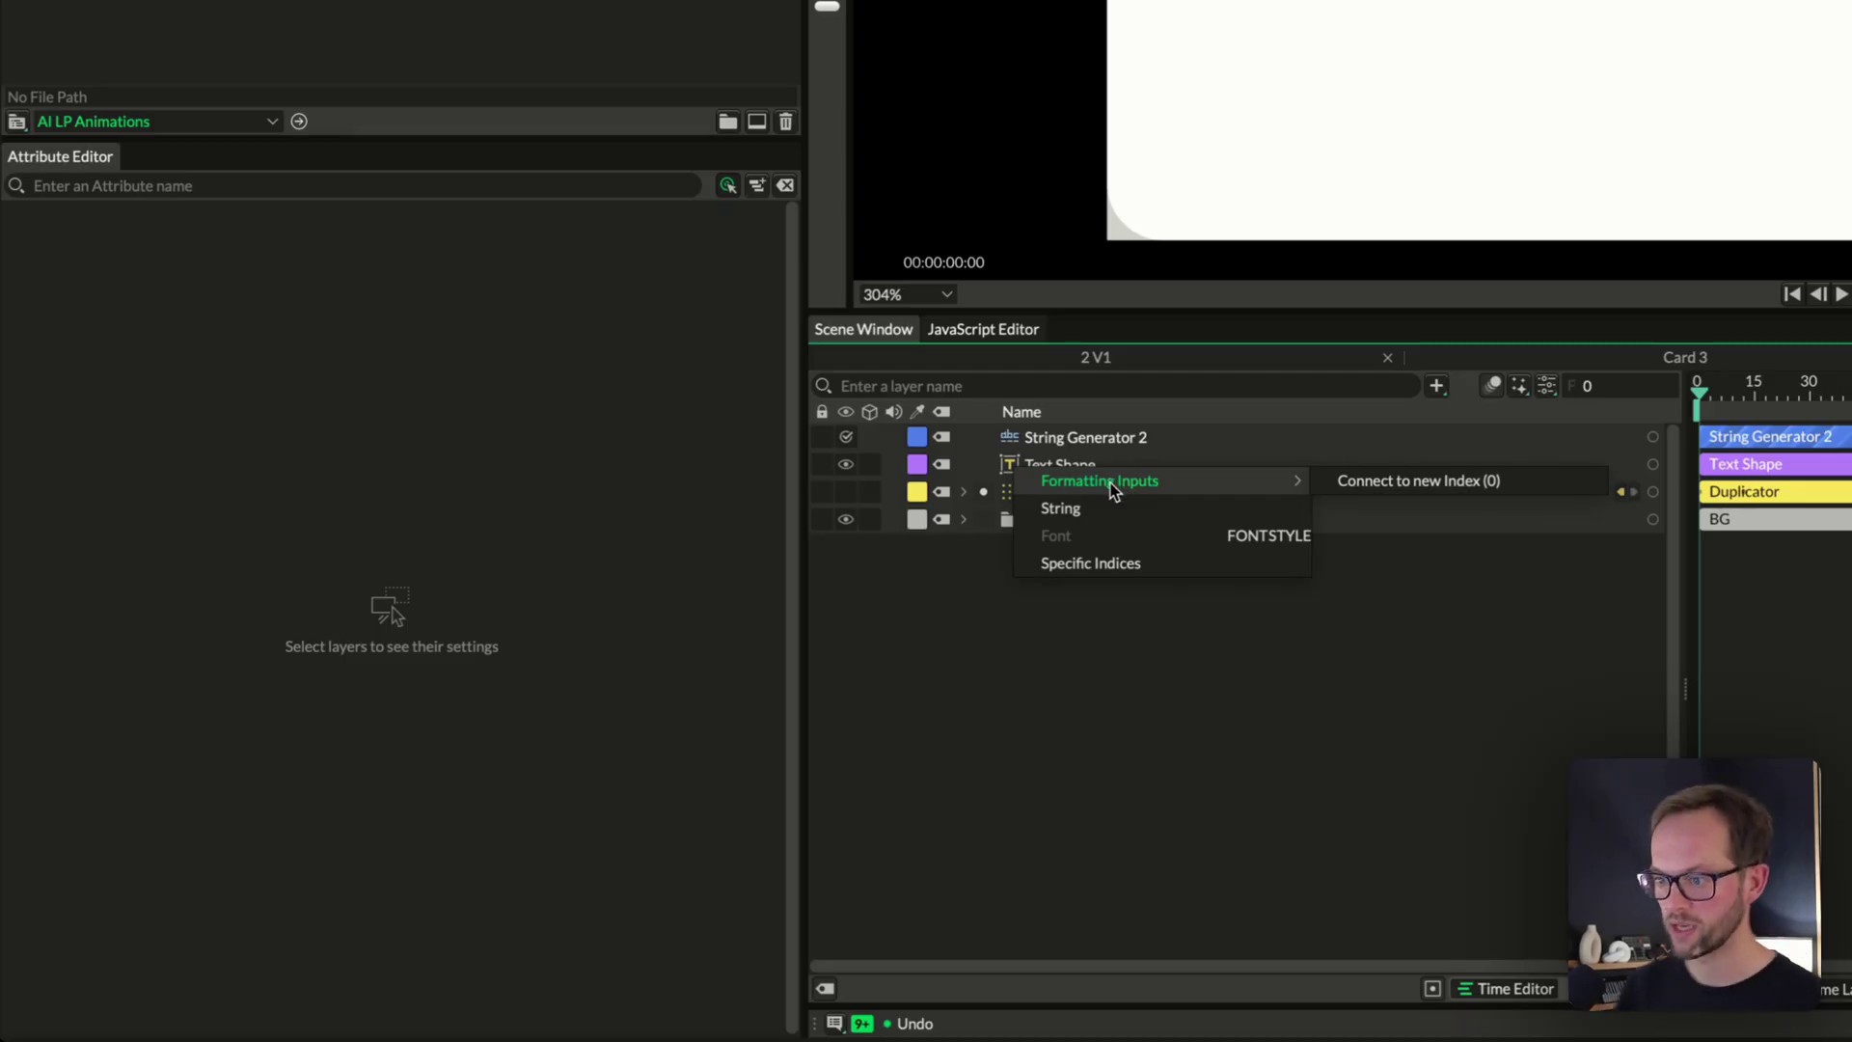
click(1115, 513)
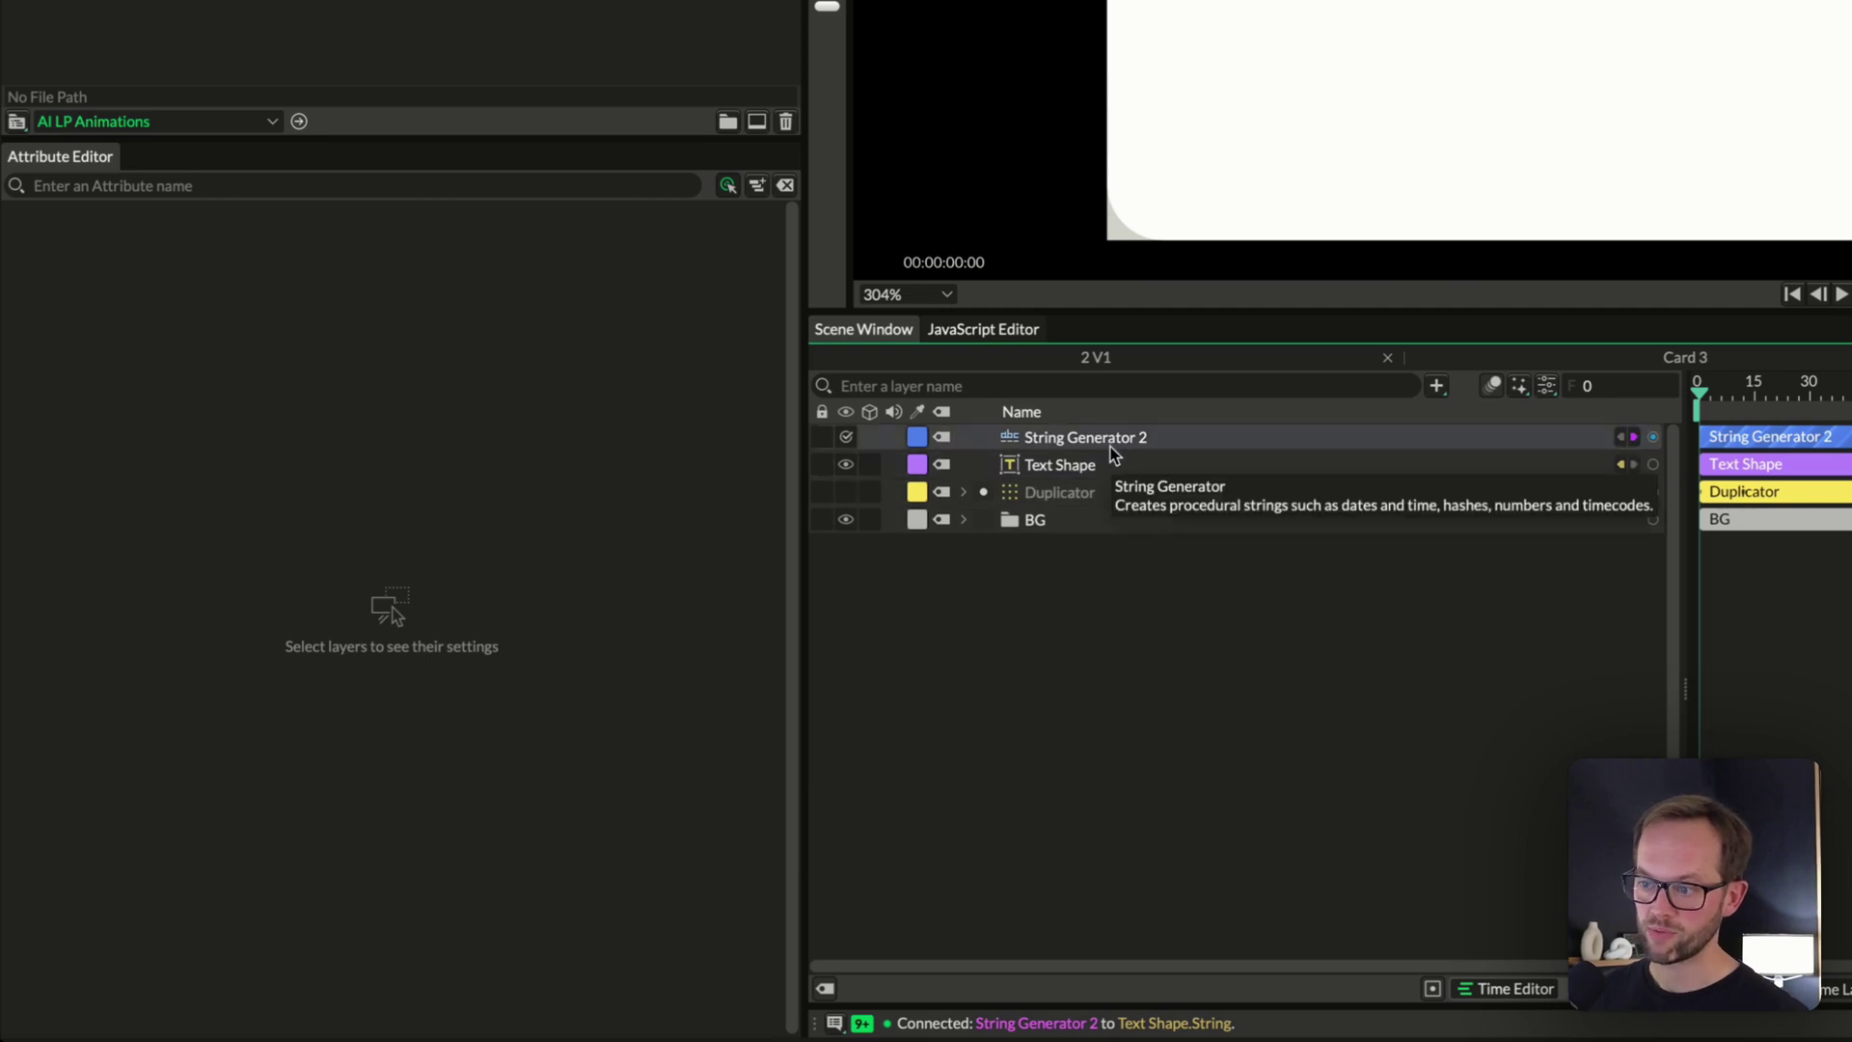
mouse_move(1110, 444)
mouse_down()
mouse_move(1133, 483)
mouse_move(1103, 457)
mouse_up()
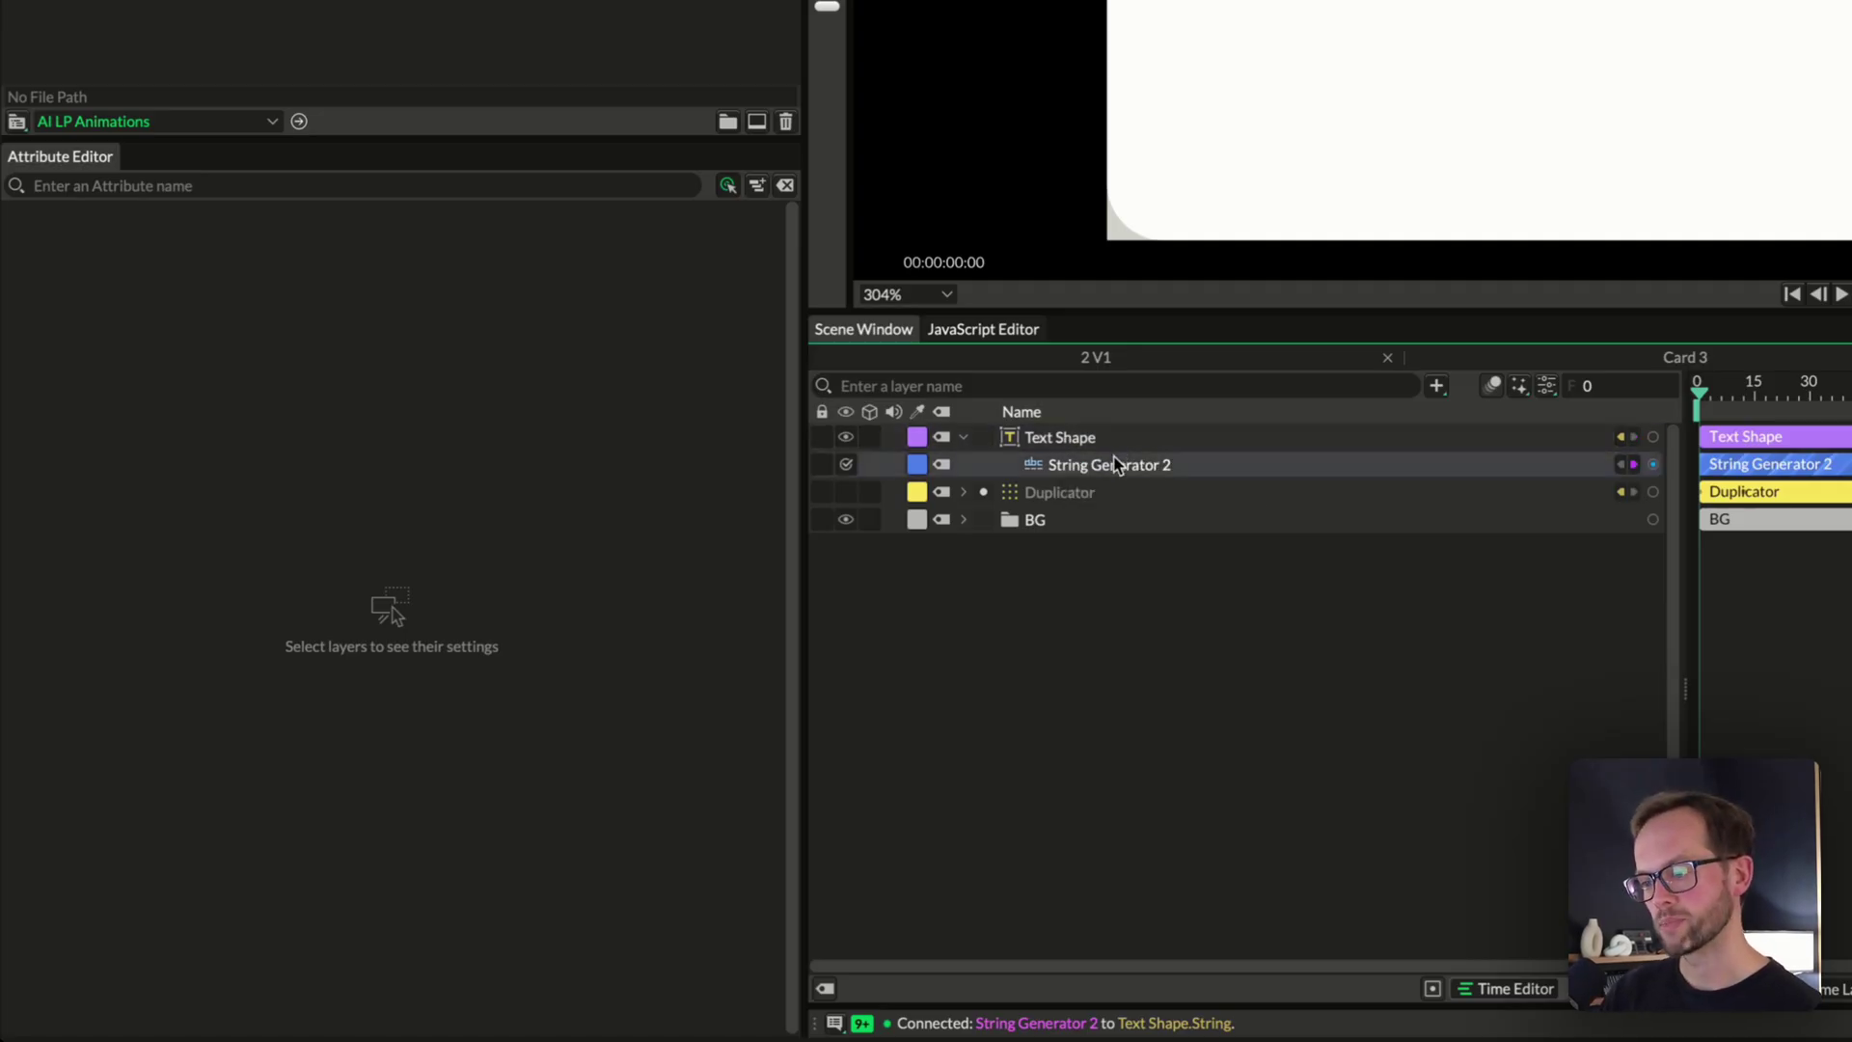
Set the String Generator's precision to 0 and its padding to 1
click(1116, 464)
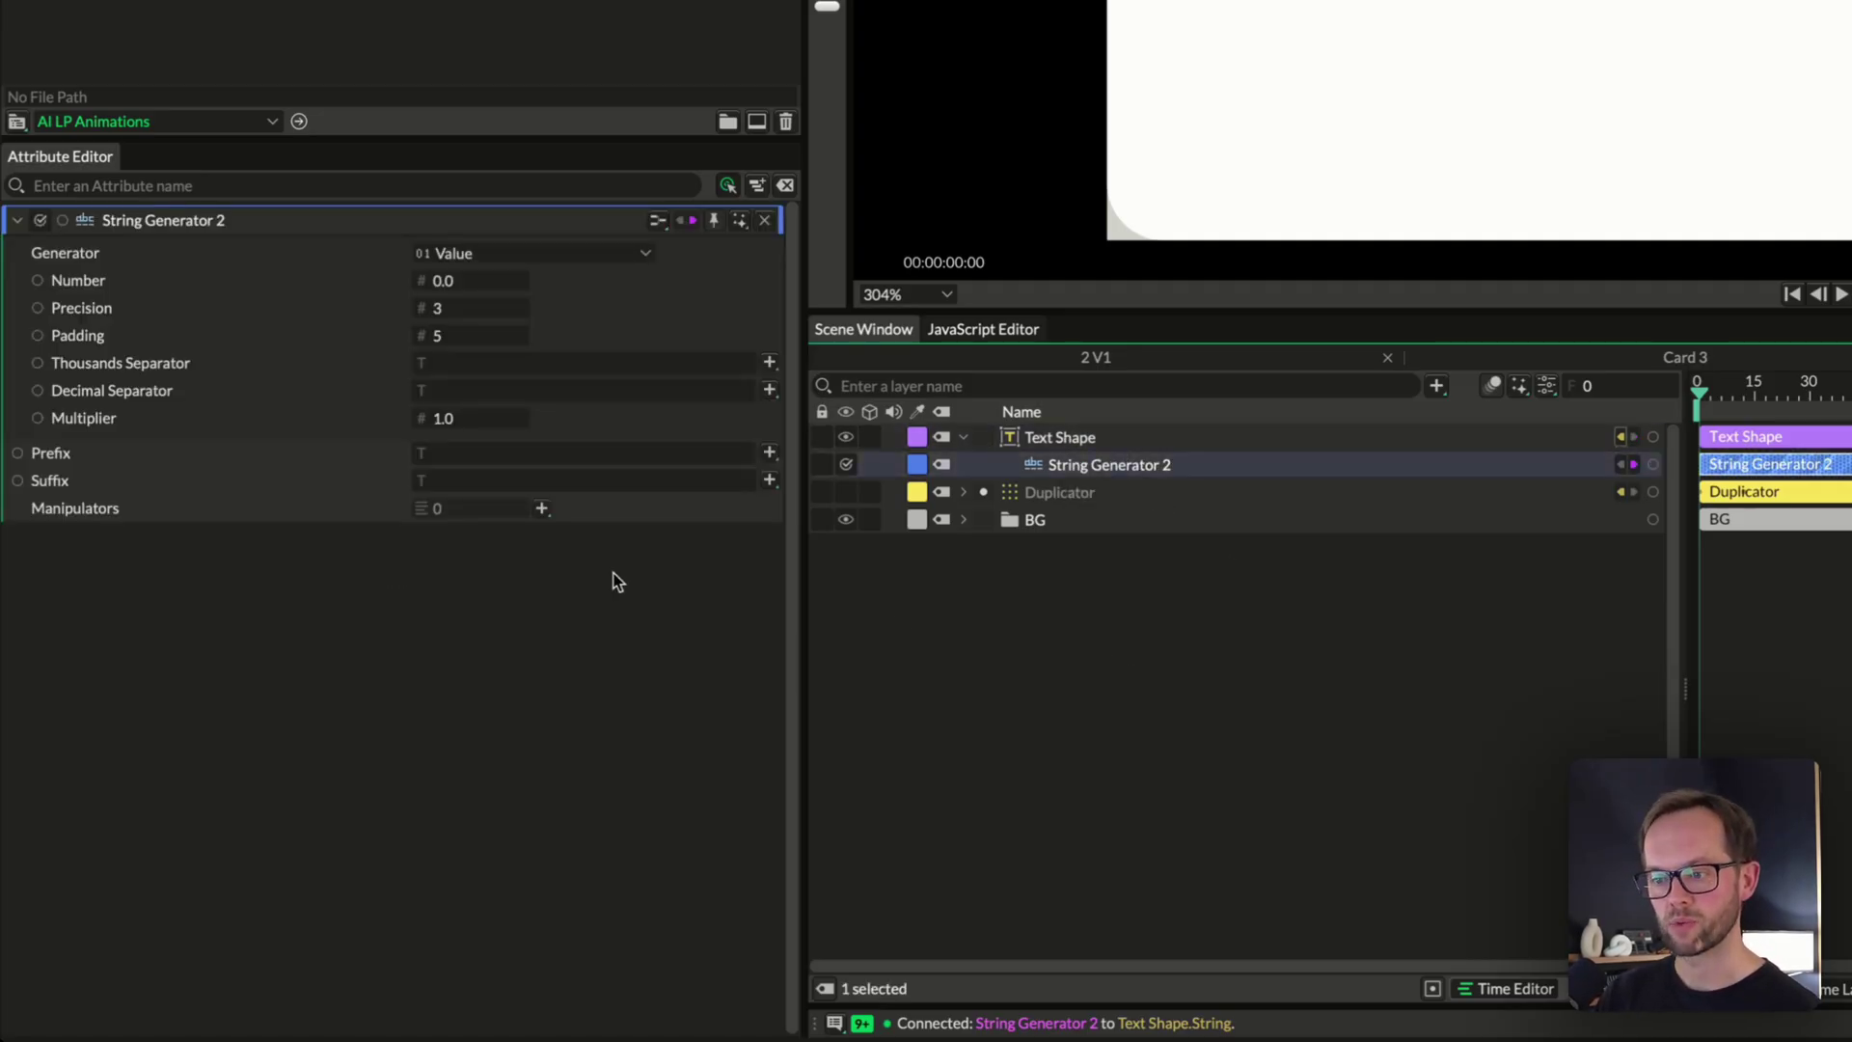
click(449, 306)
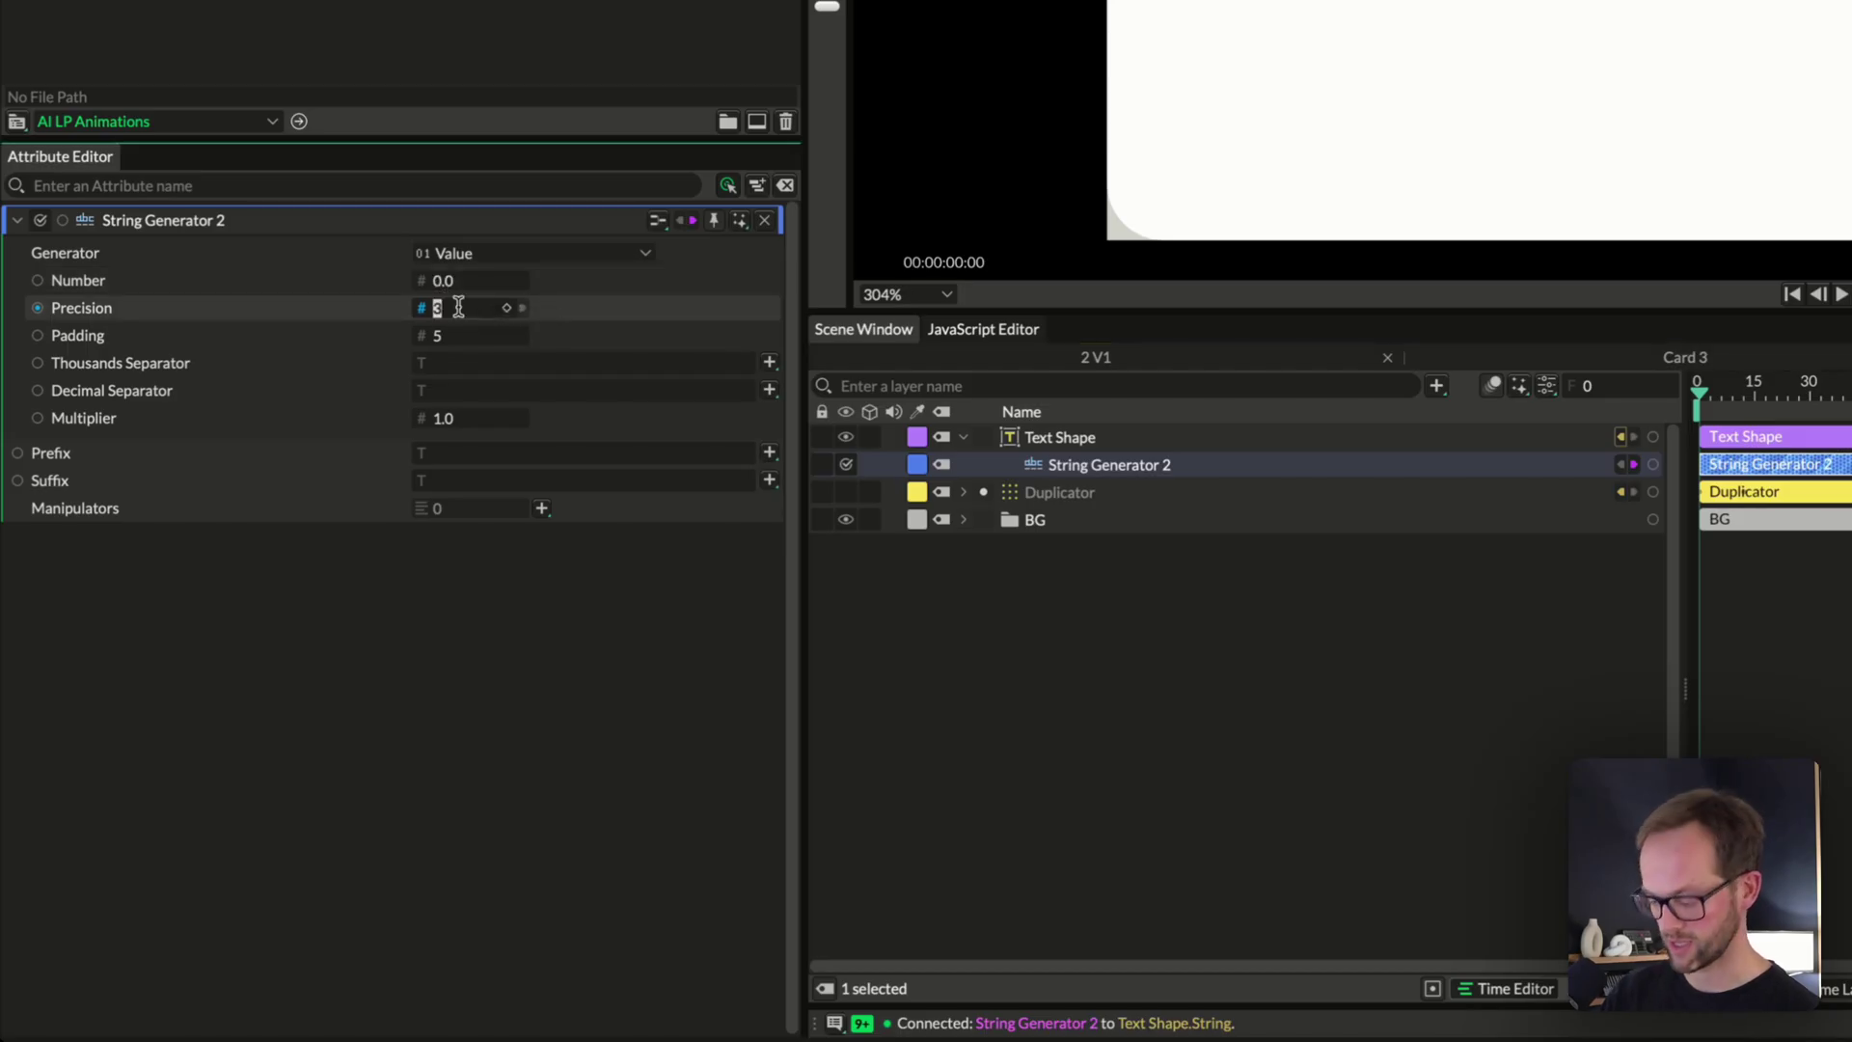
click(450, 307)
click(450, 307)
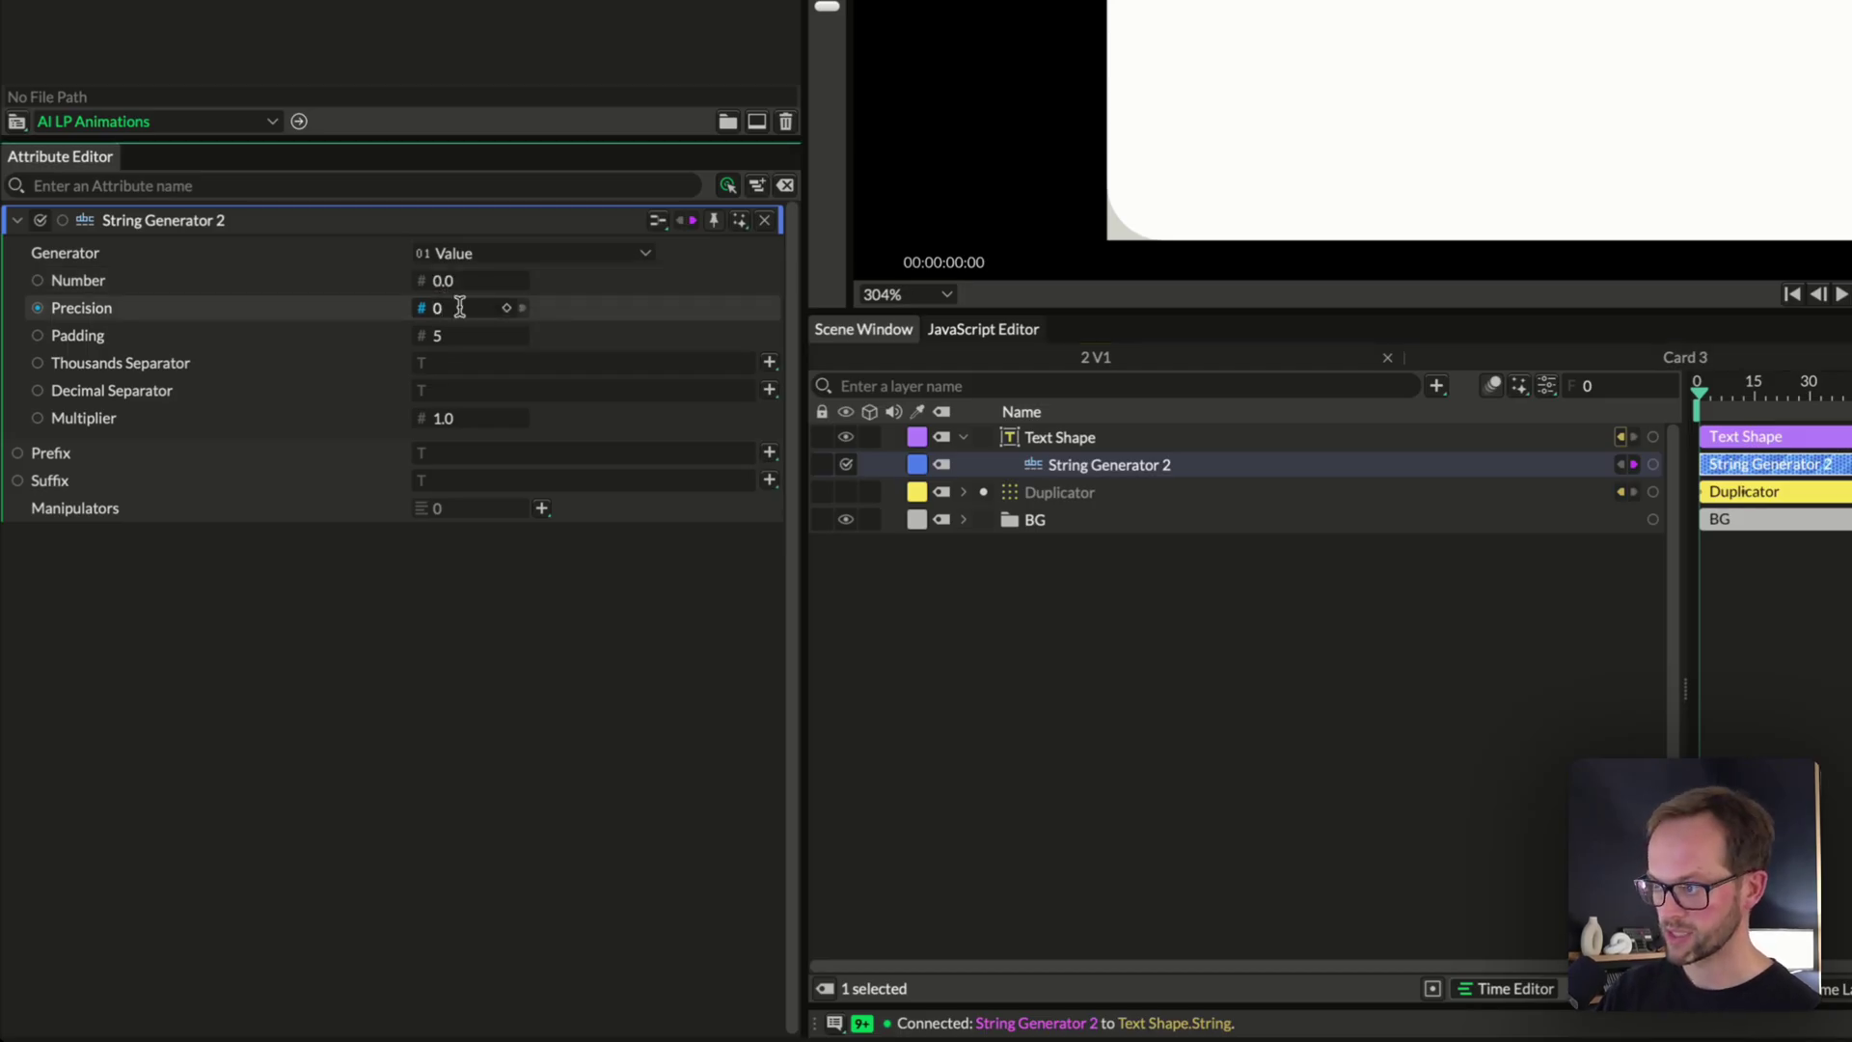
click(1095, 714)
click(1124, 461)
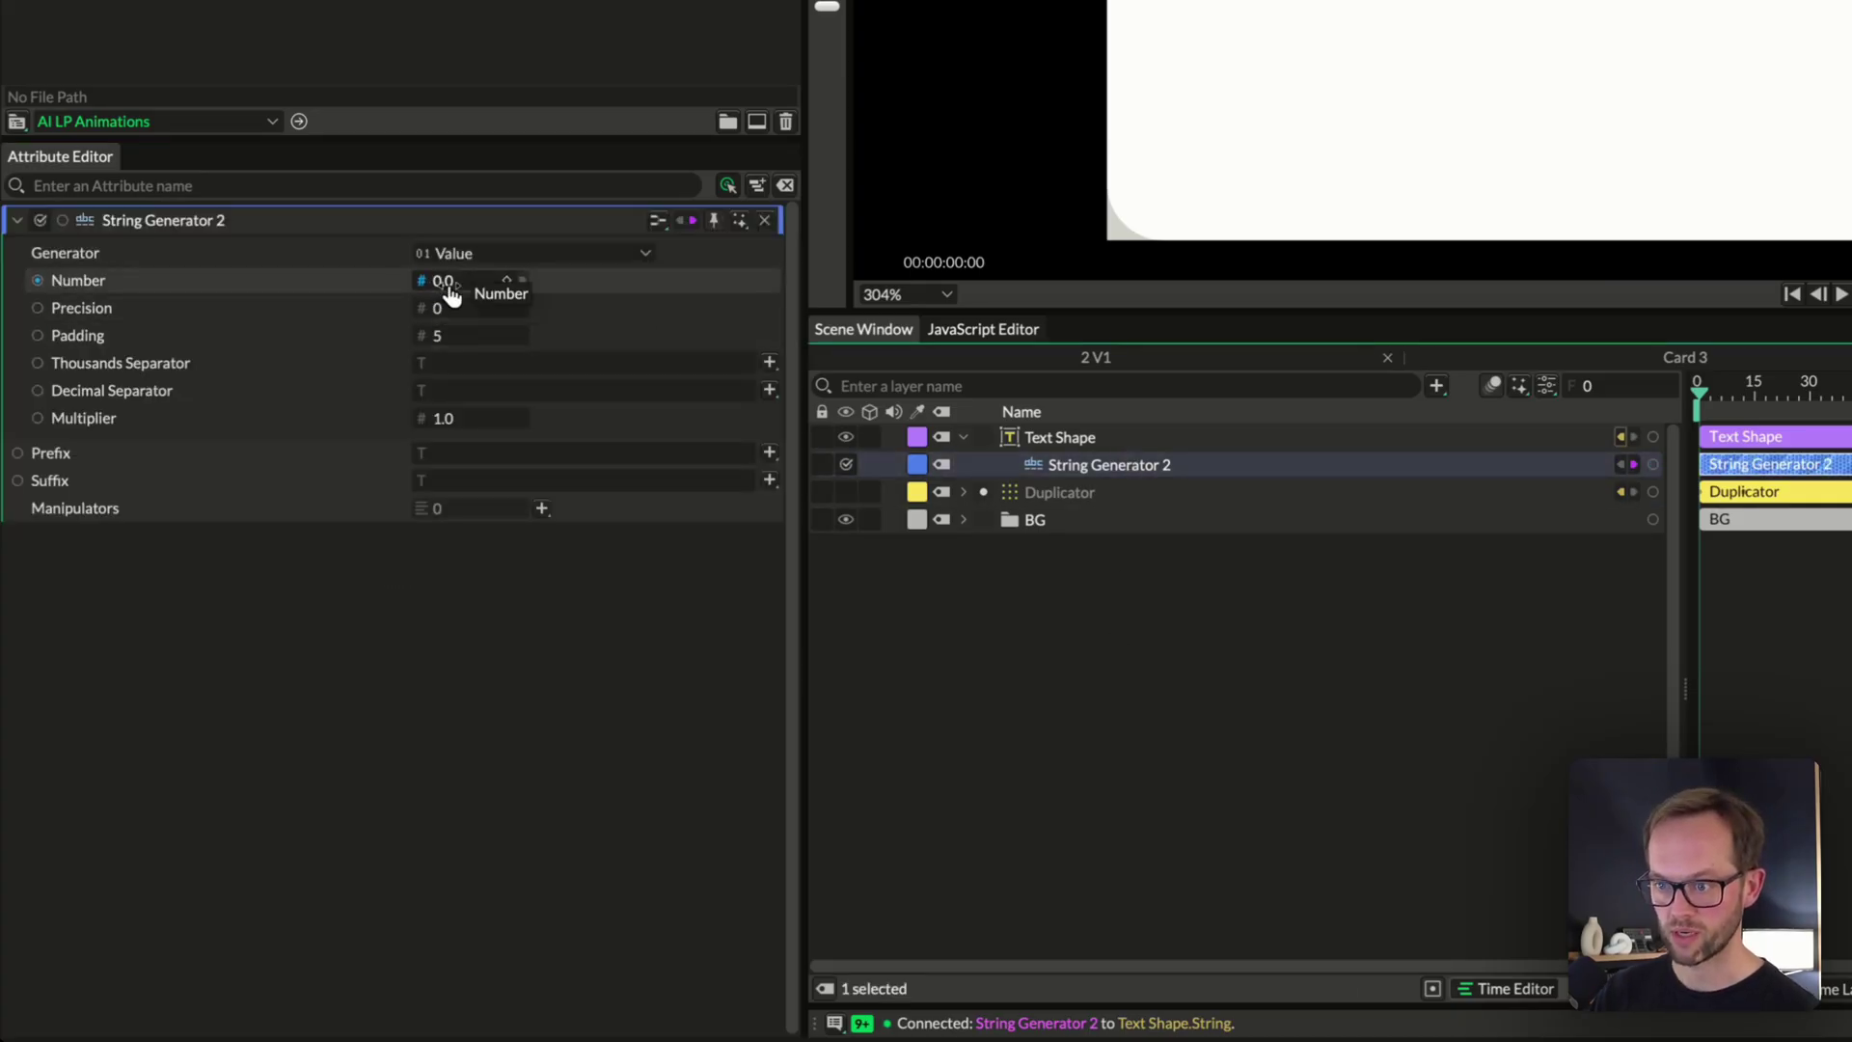
click(472, 336)
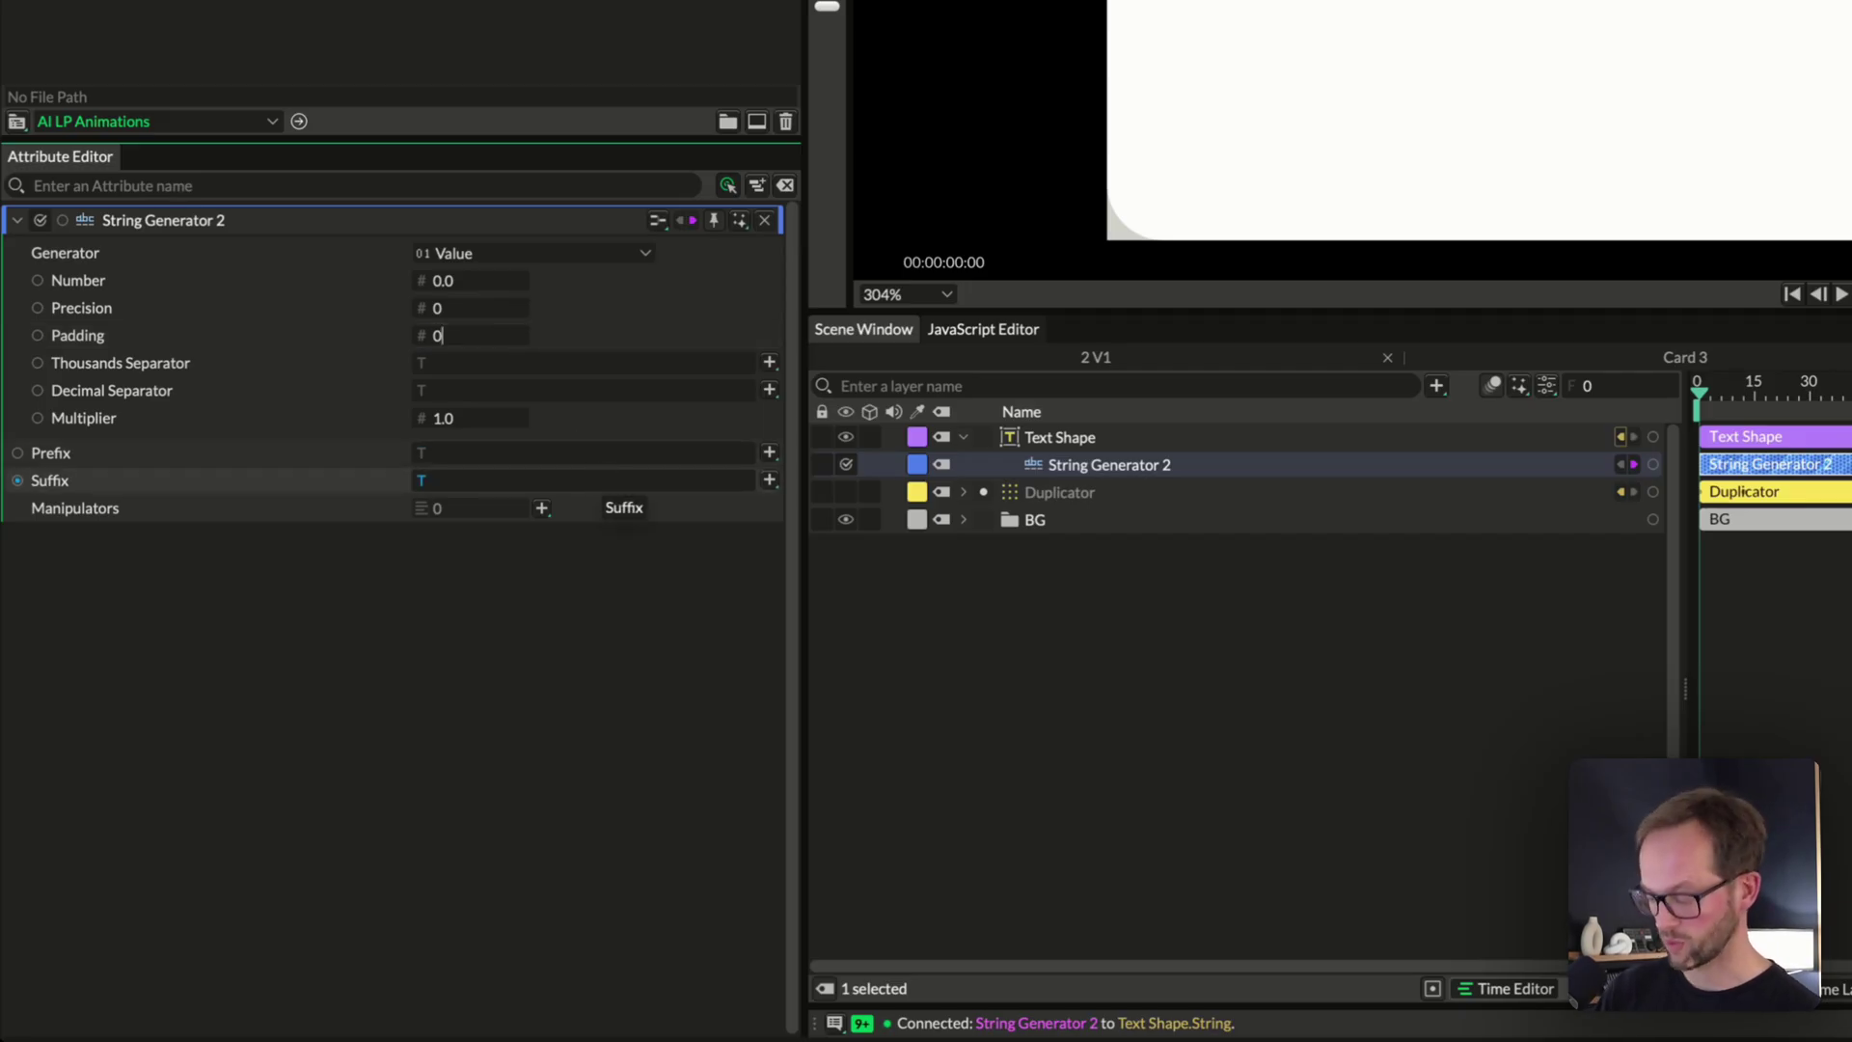
click(1270, 676)
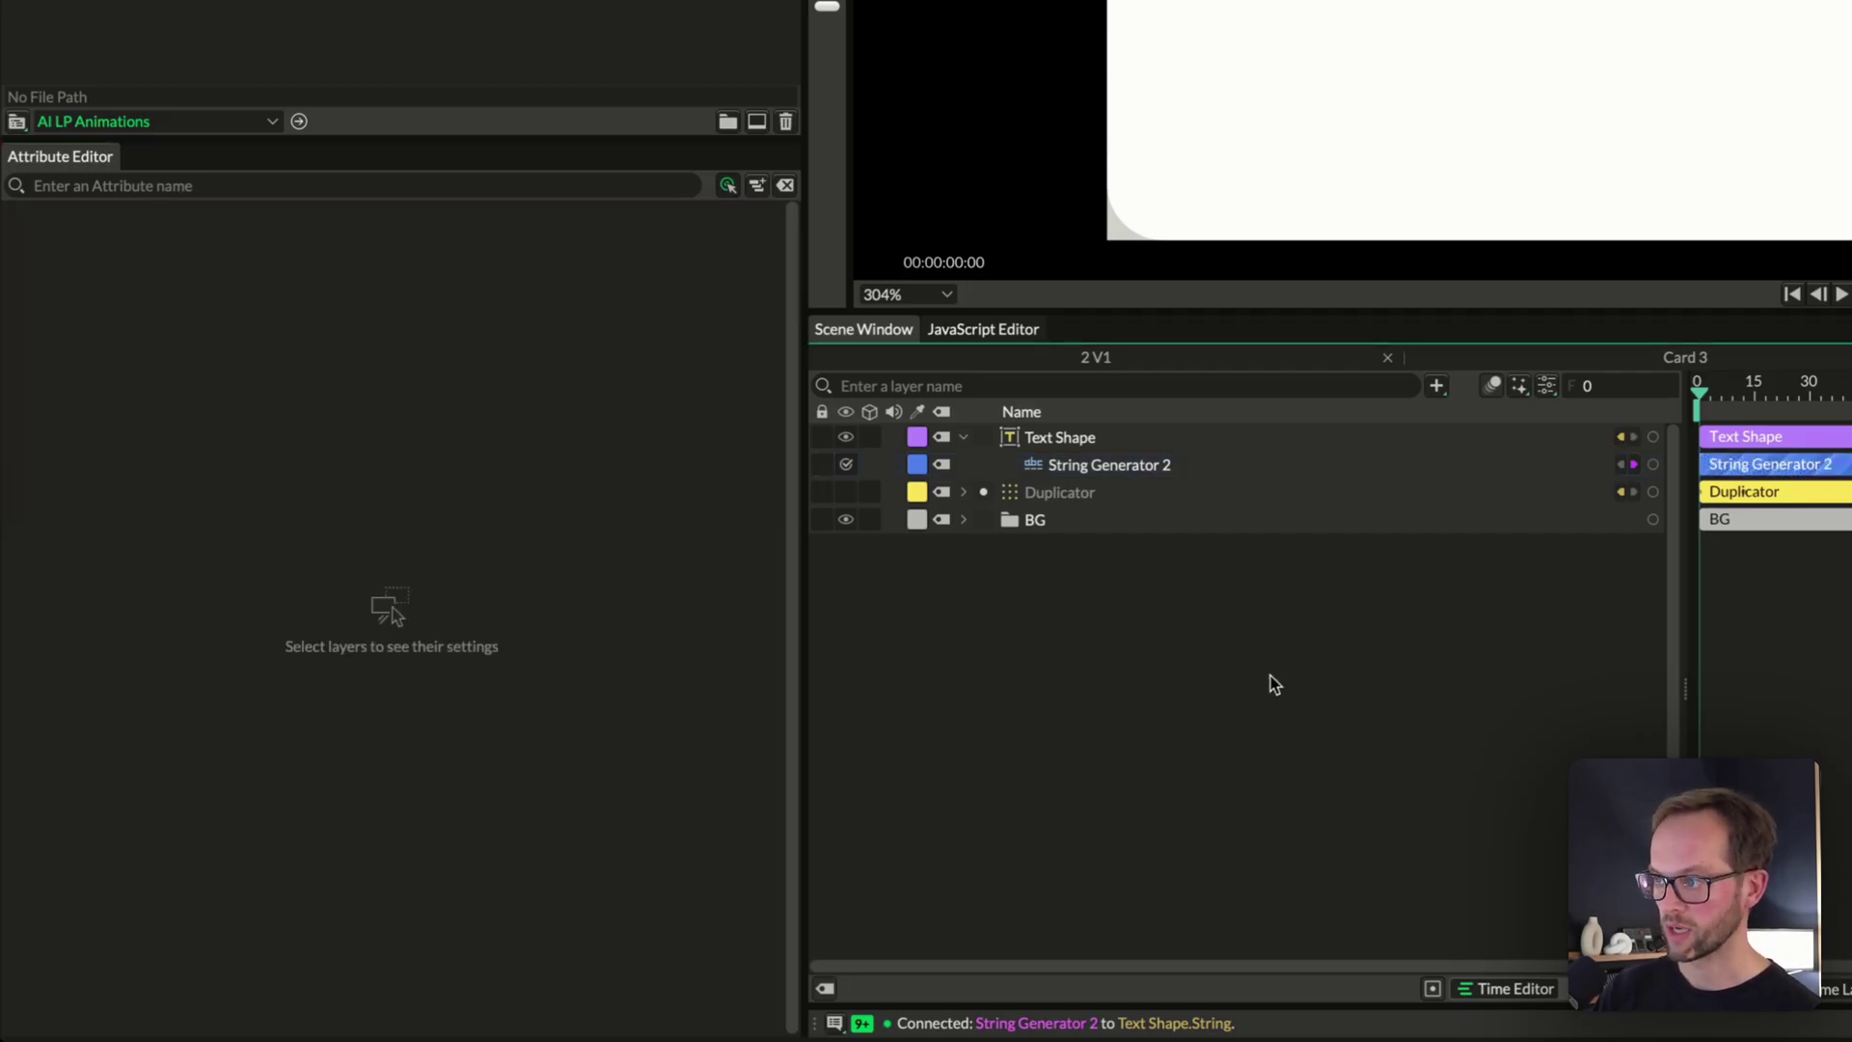
Set the String Generator's suffix to %
click(1212, 463)
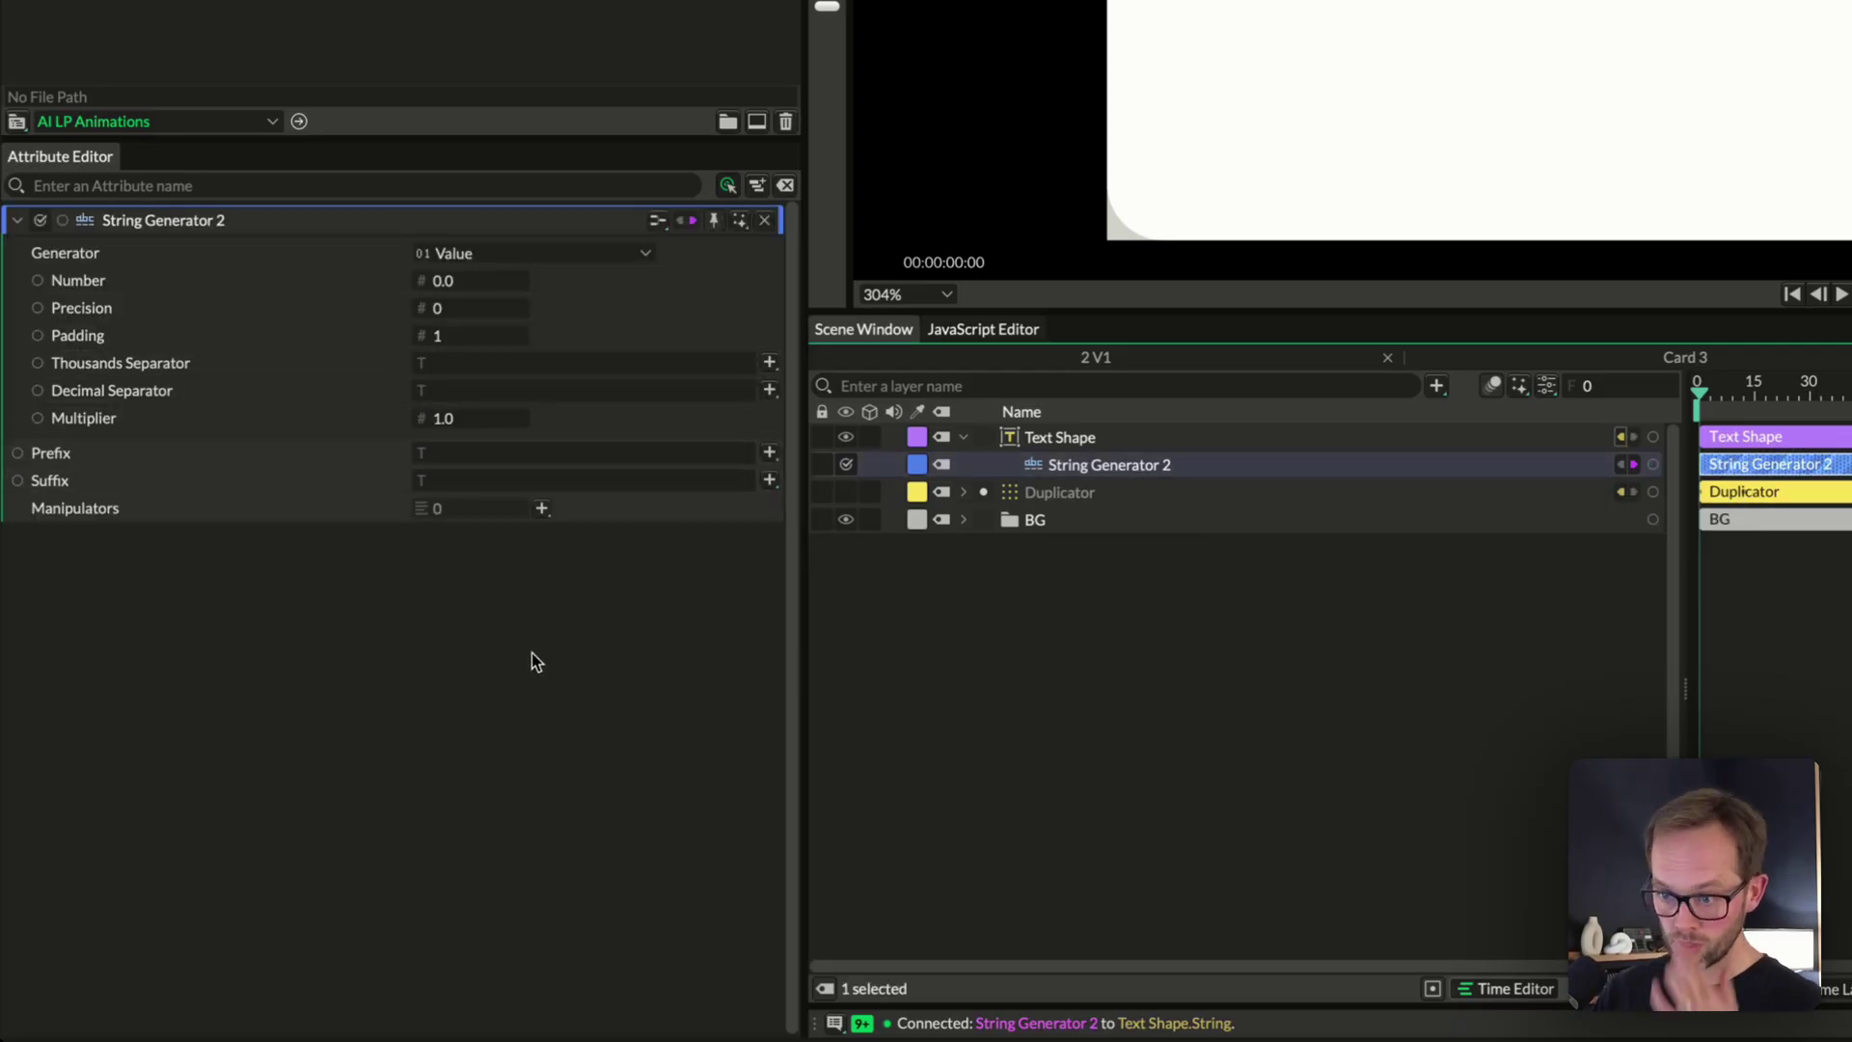
drag(1167, 467, 542, 494)
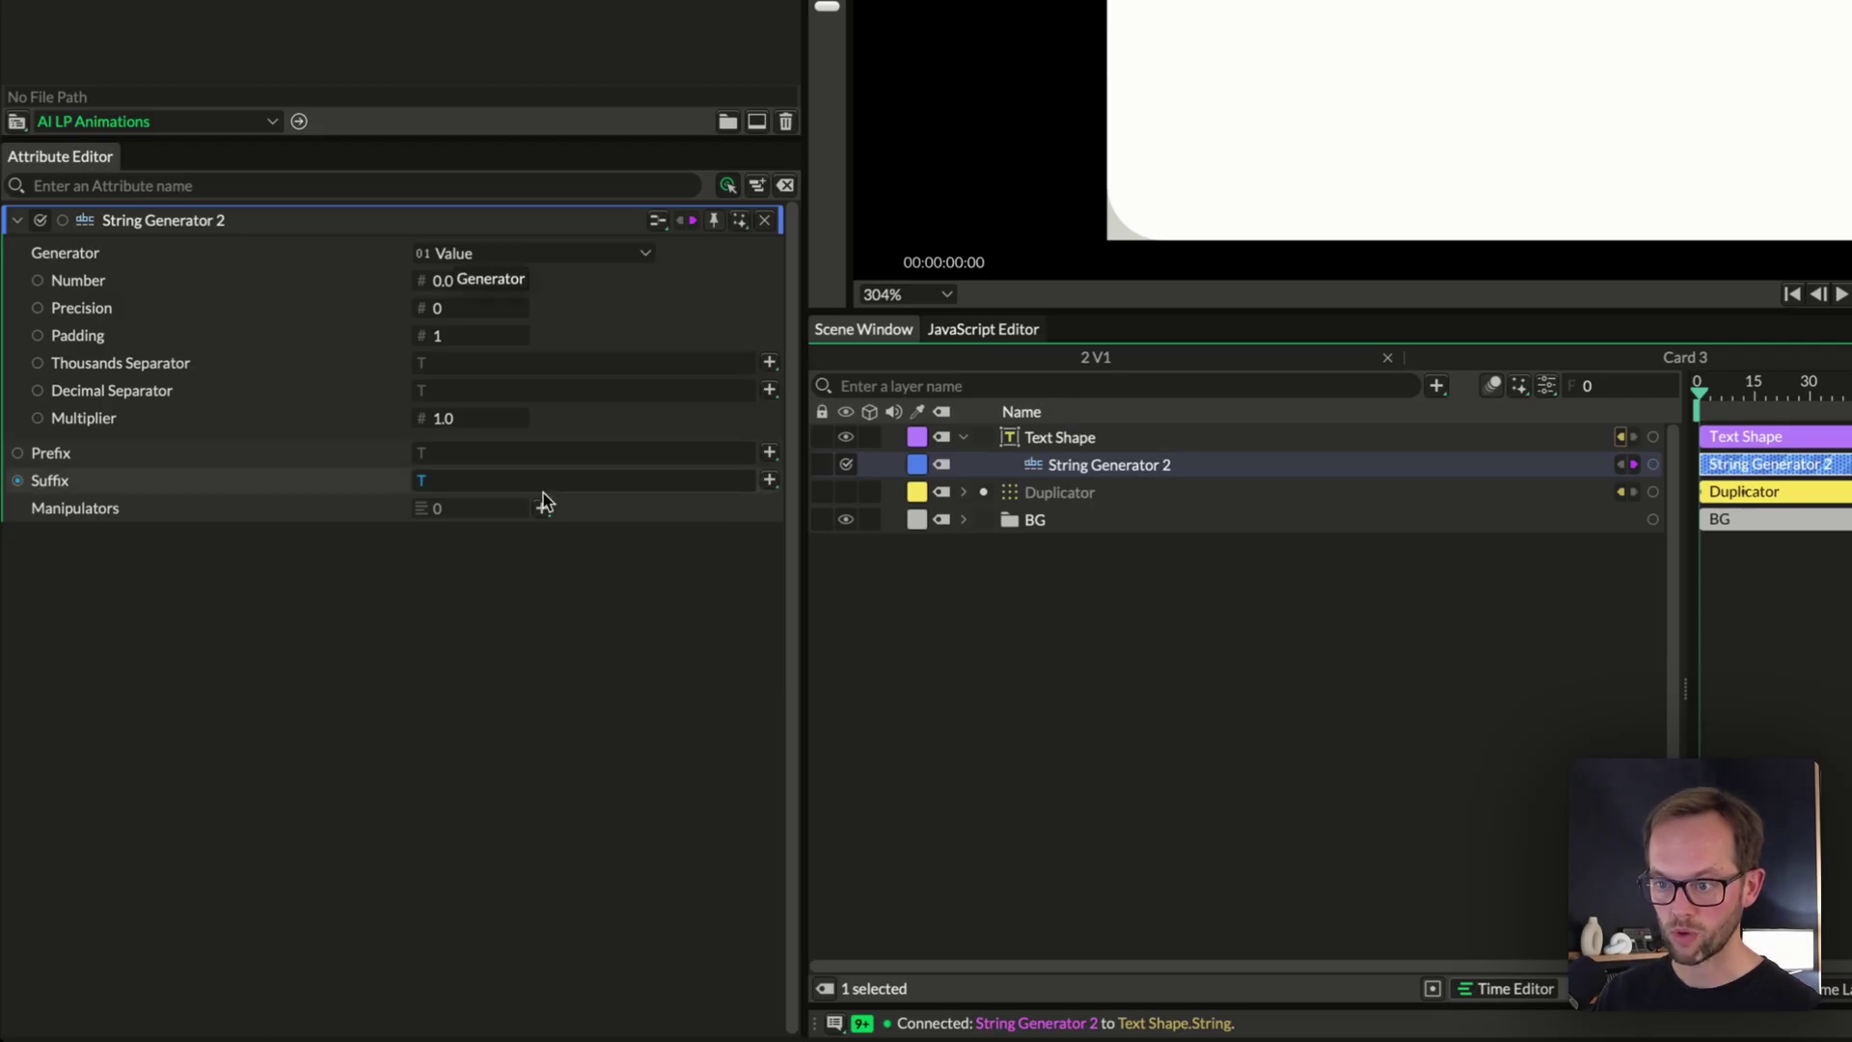
text(%)
key(Return)
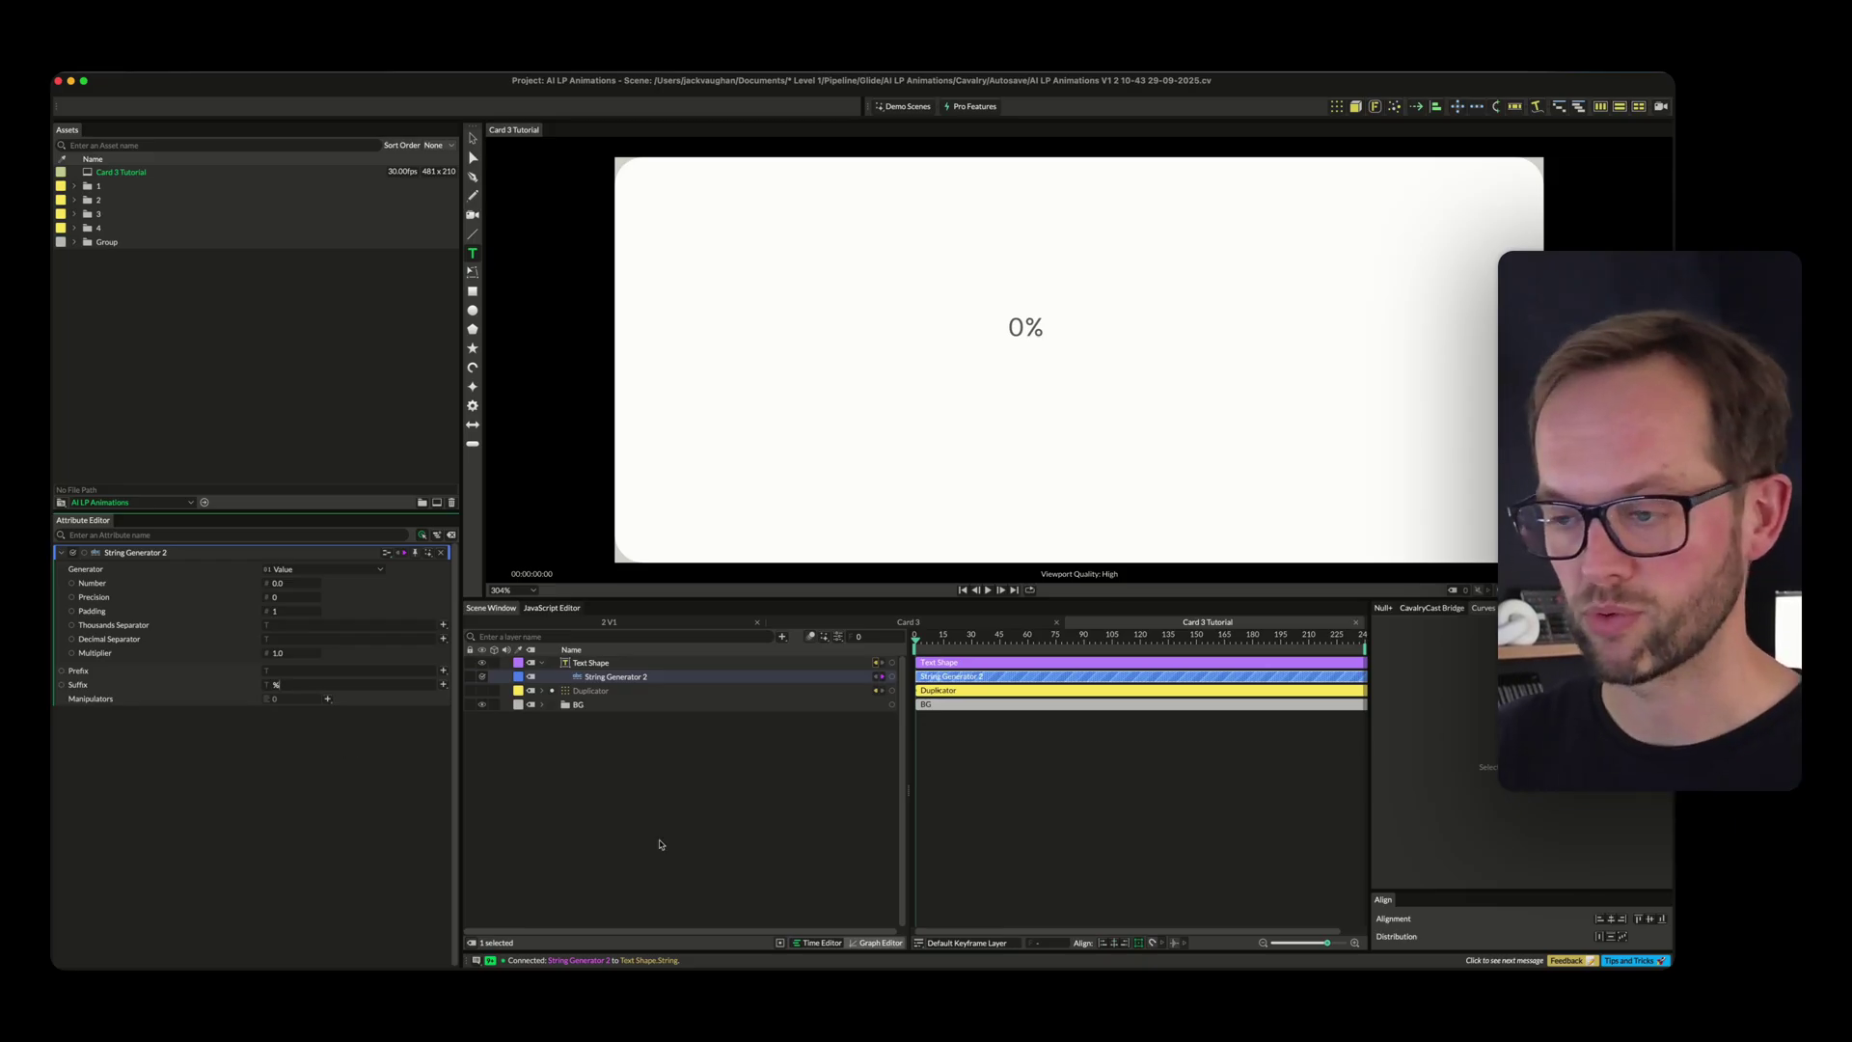
click(628, 726)
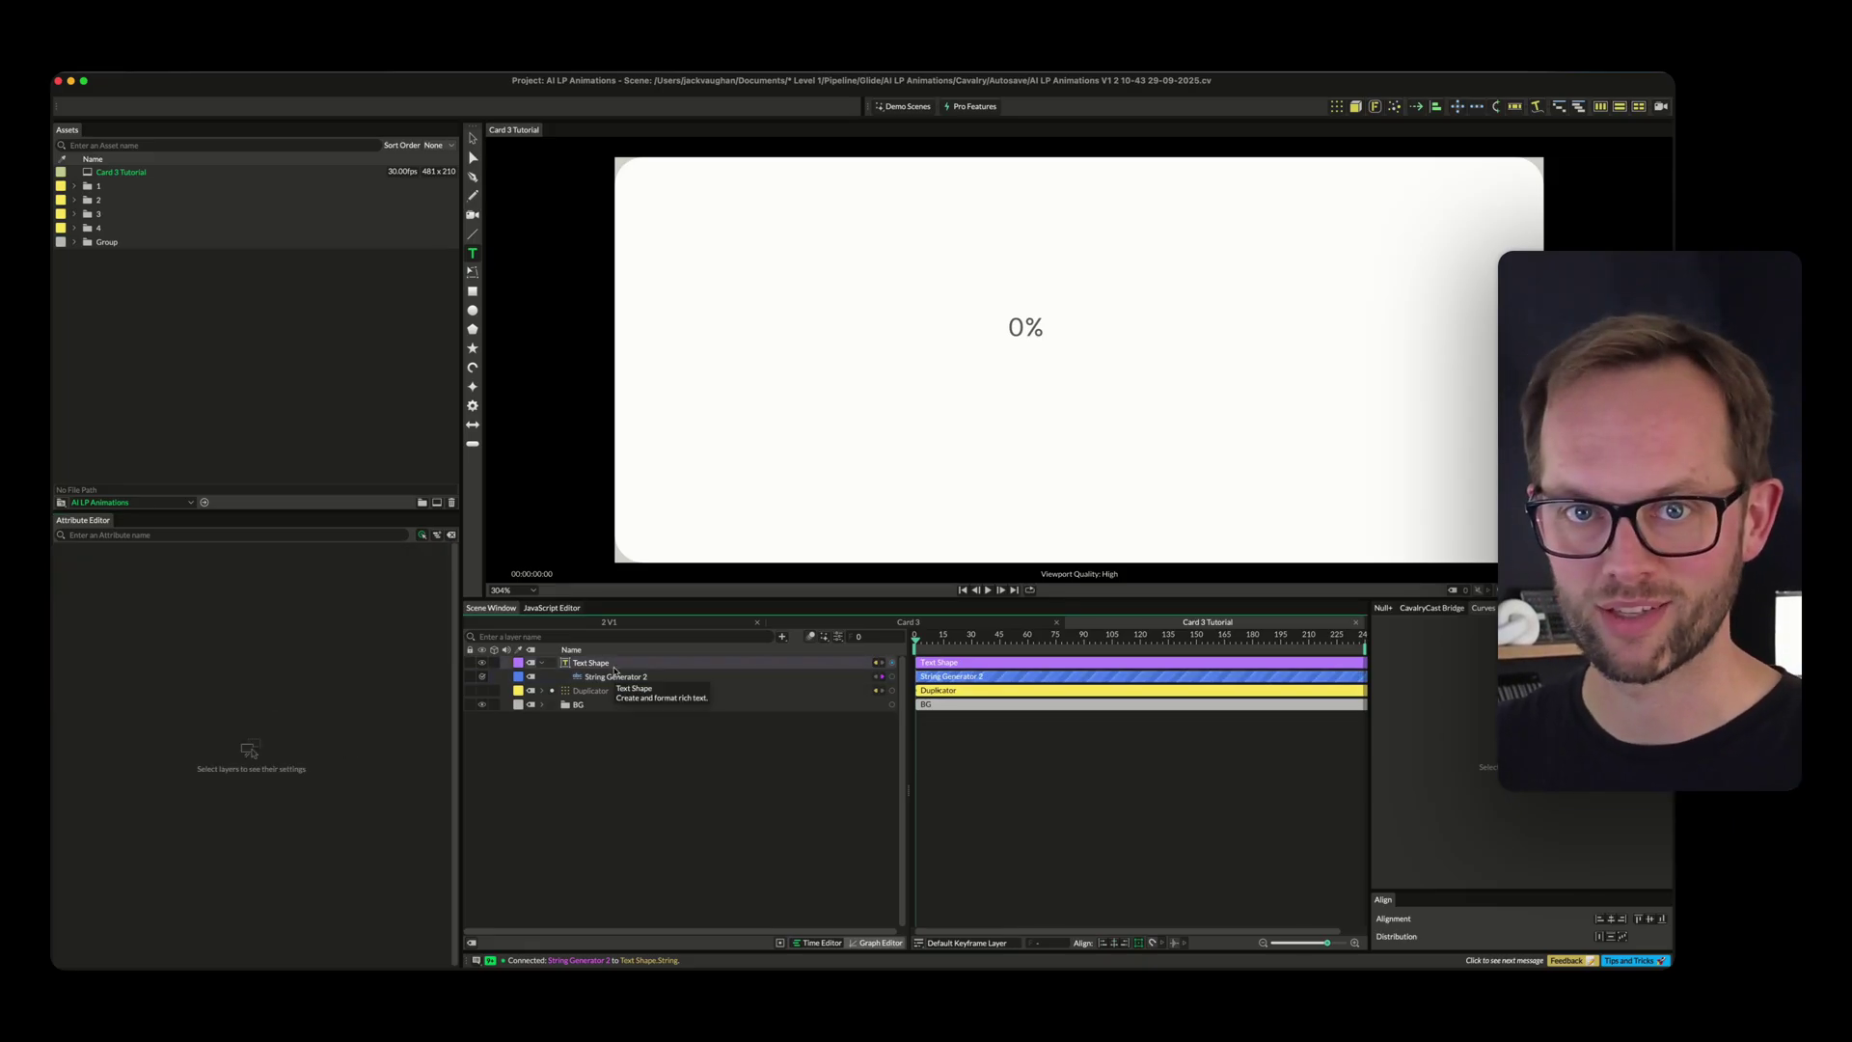
click(623, 677)
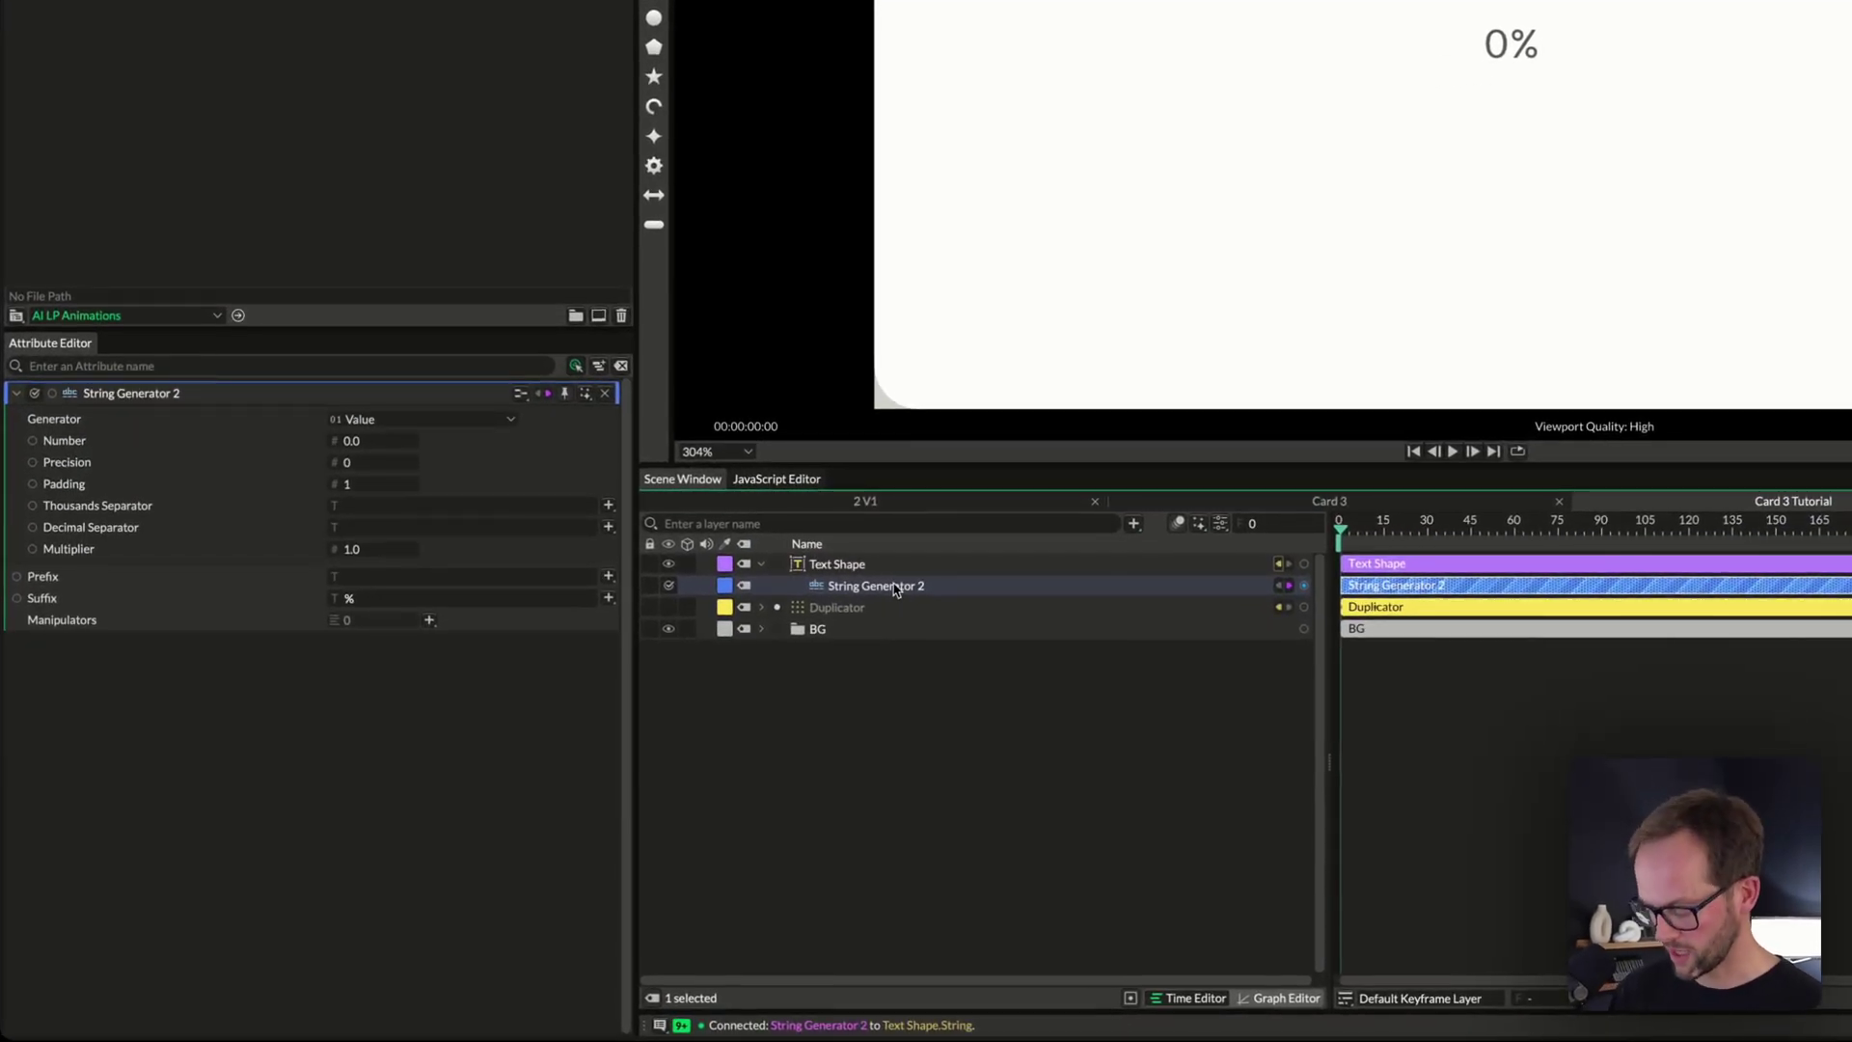
Add a Value Blend behaviour and set its First value to 3 and Second value to 93
key(Tab)
text(value blen)
key(Return)
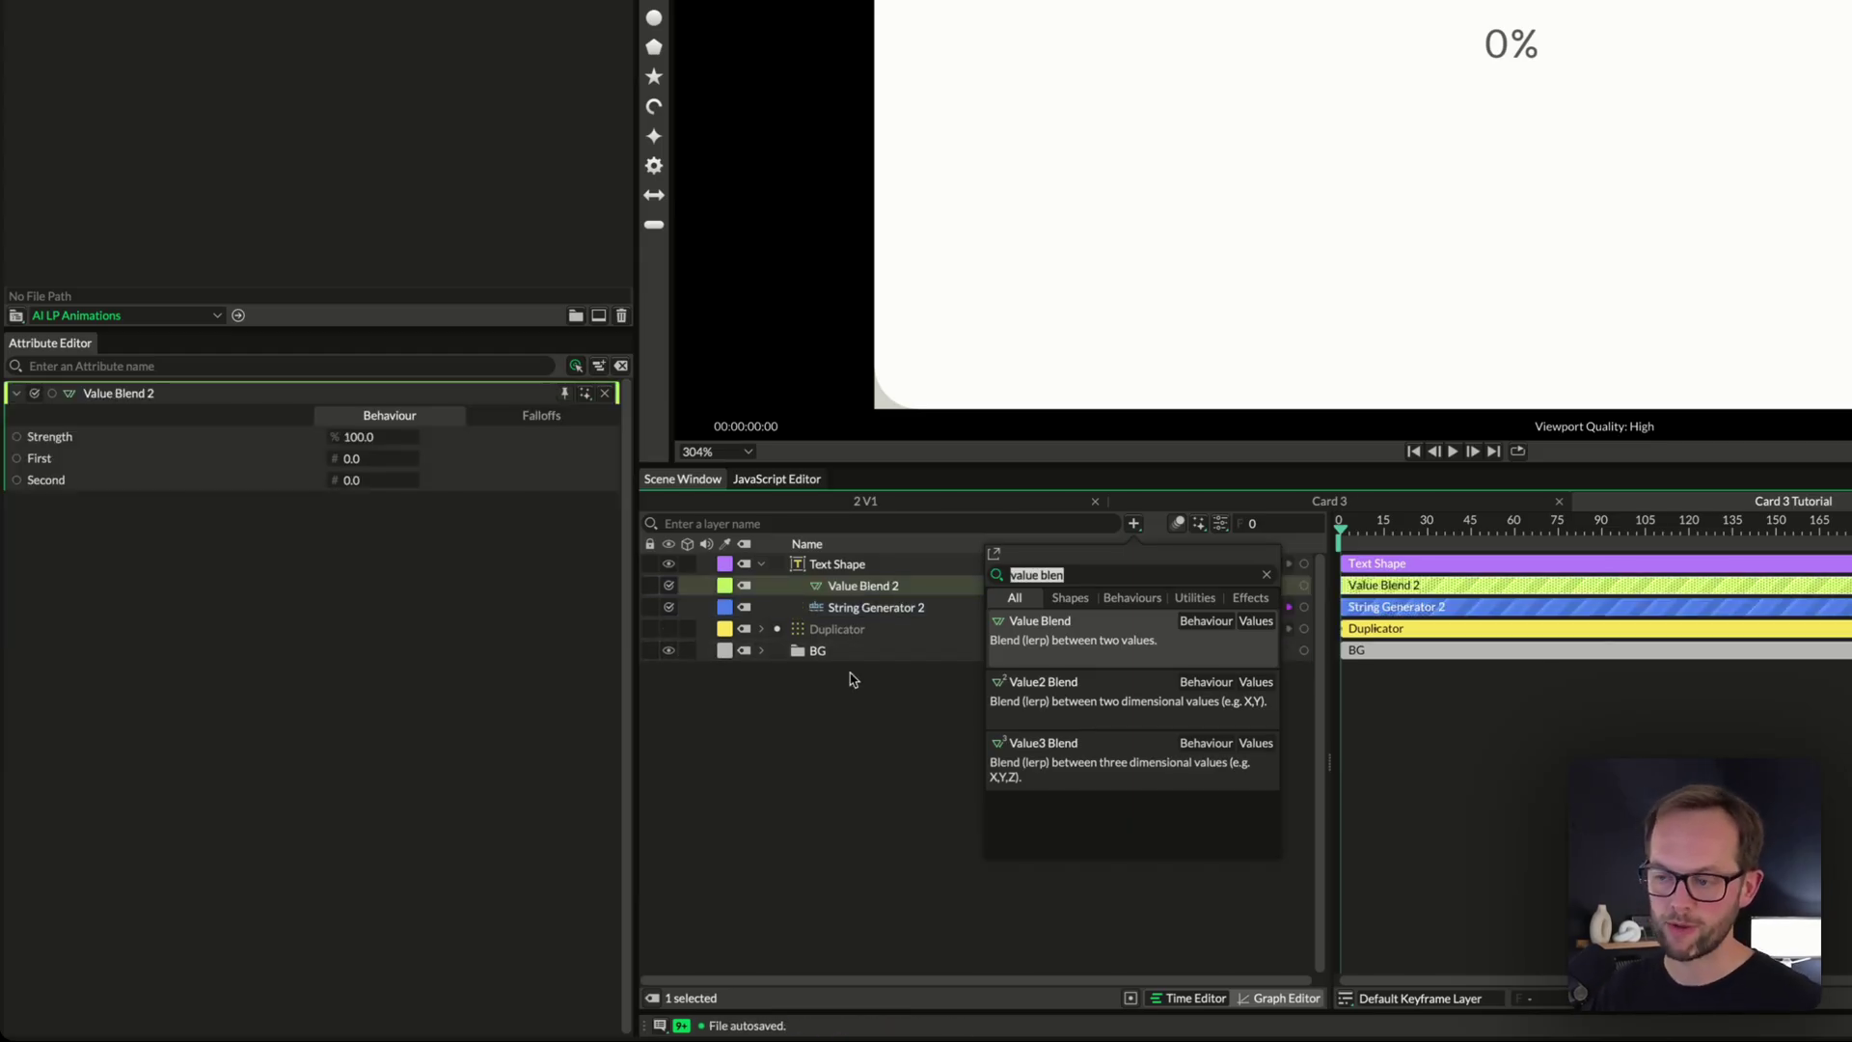
click(376, 458)
text(1)
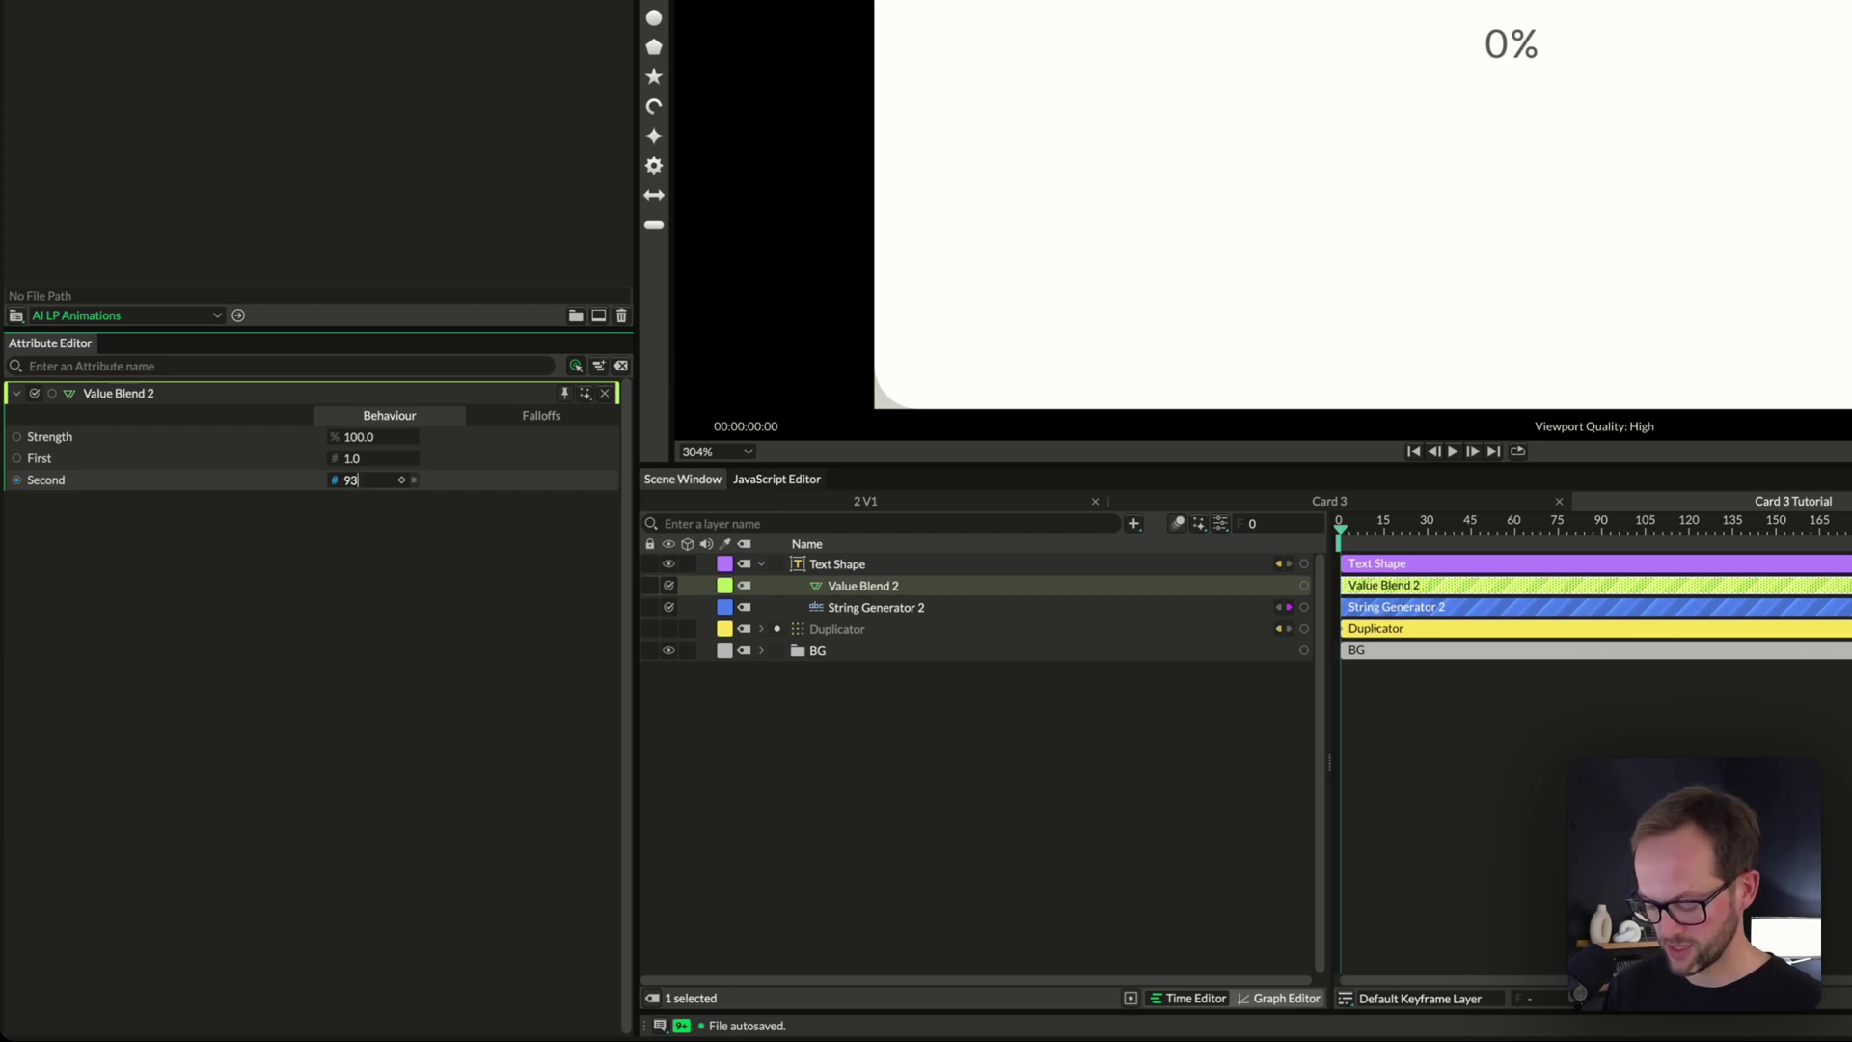
click(363, 459)
text(3)
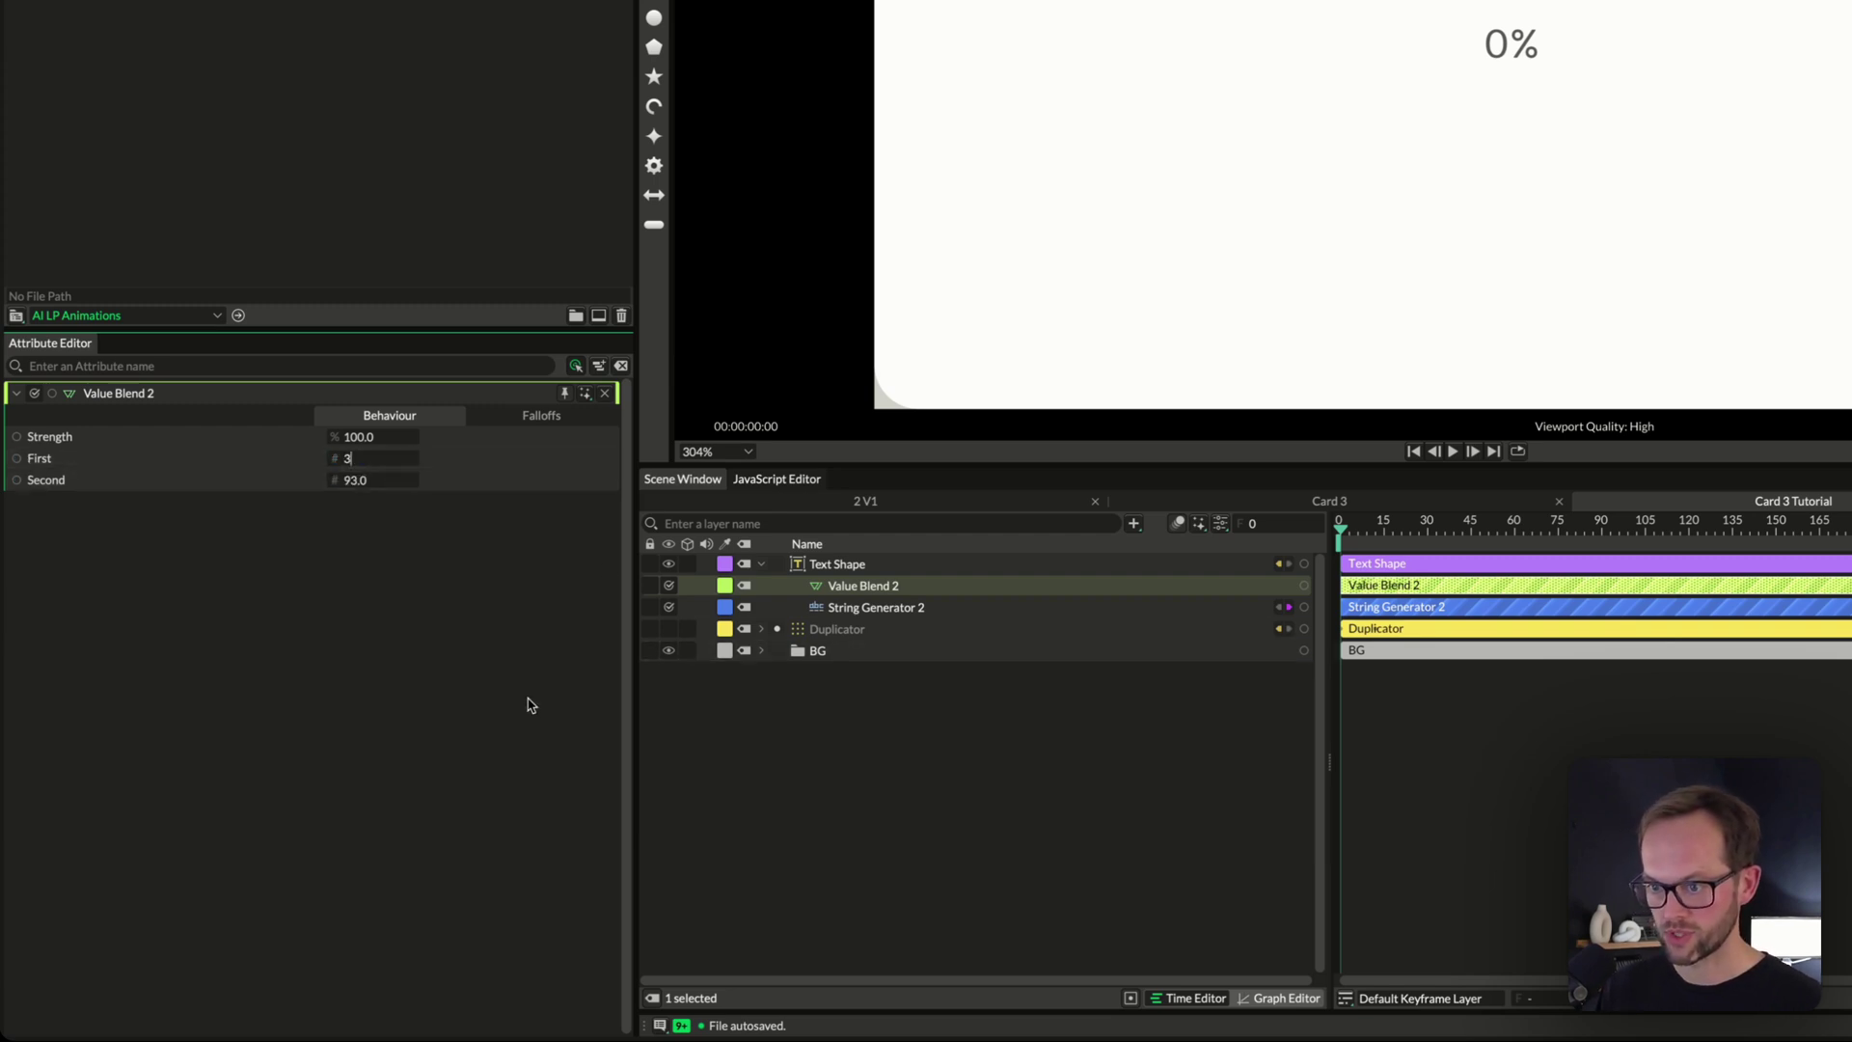
click(1141, 662)
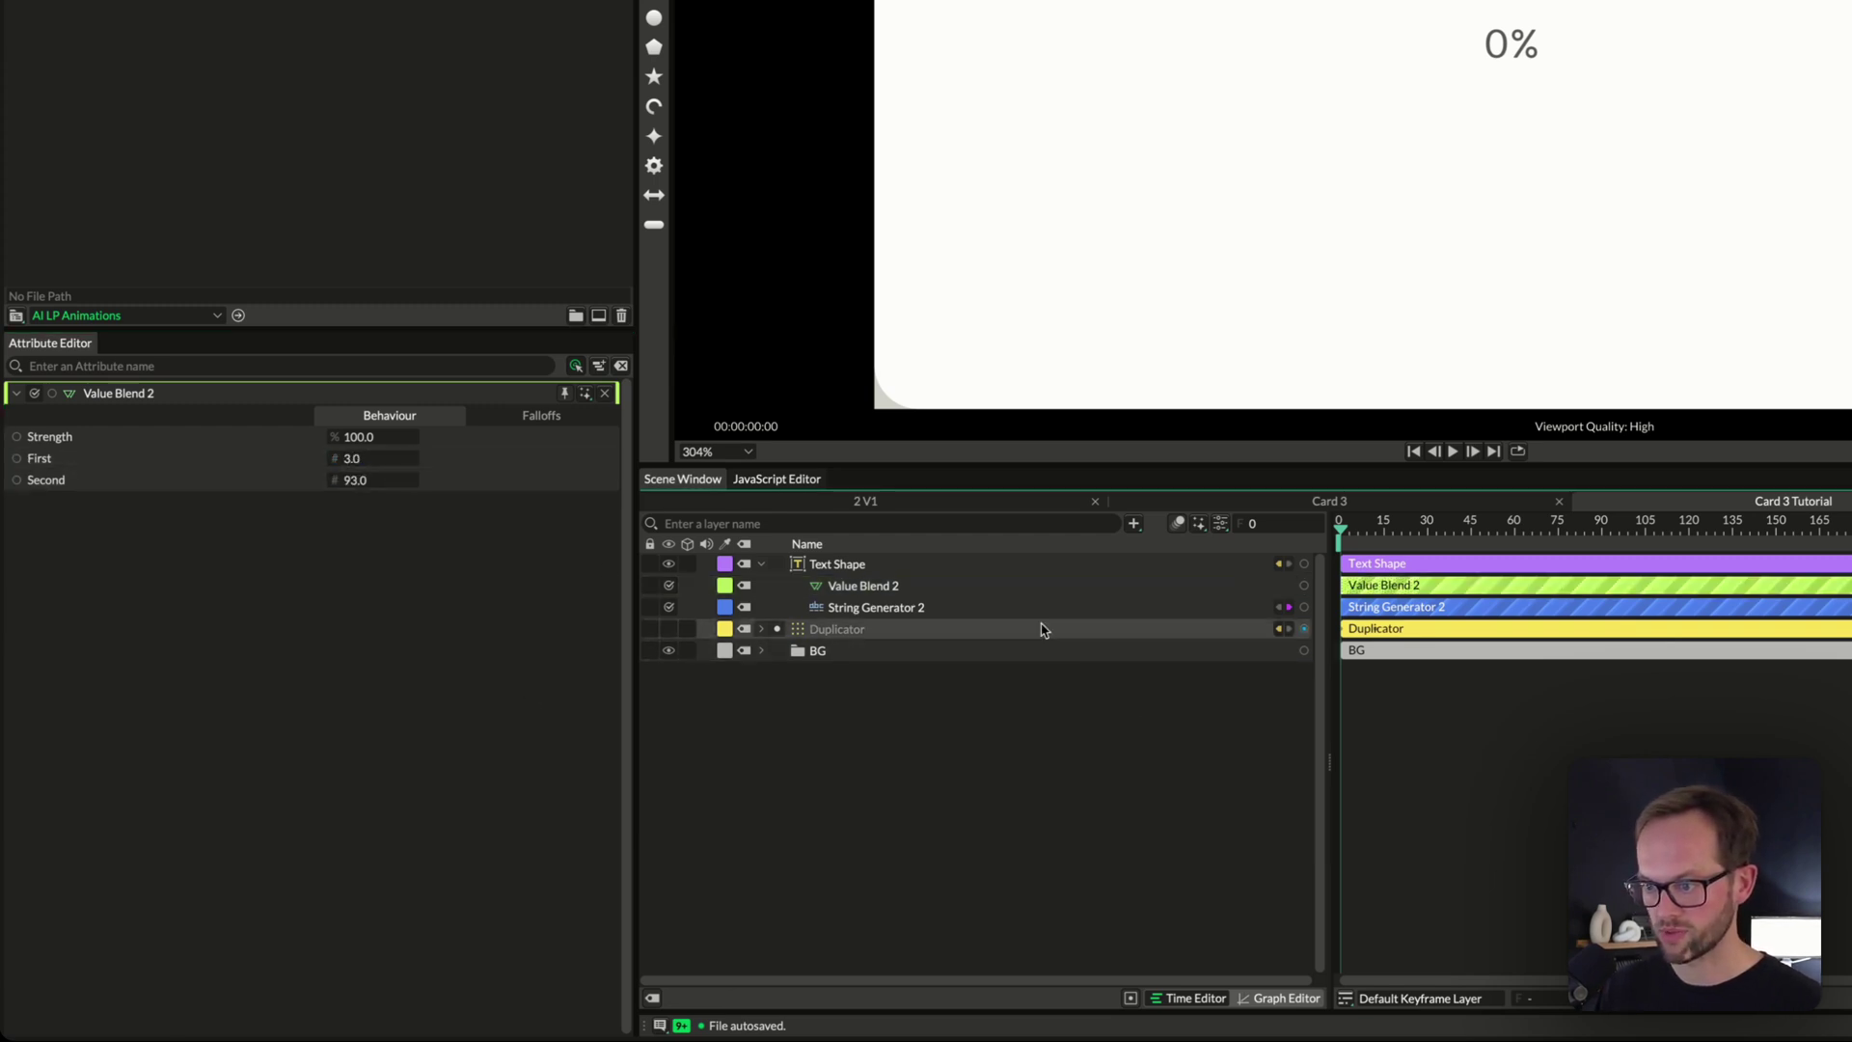
Connect the Value Blend to the String Generator's Value.Number attribute
click(994, 592)
click(1218, 608)
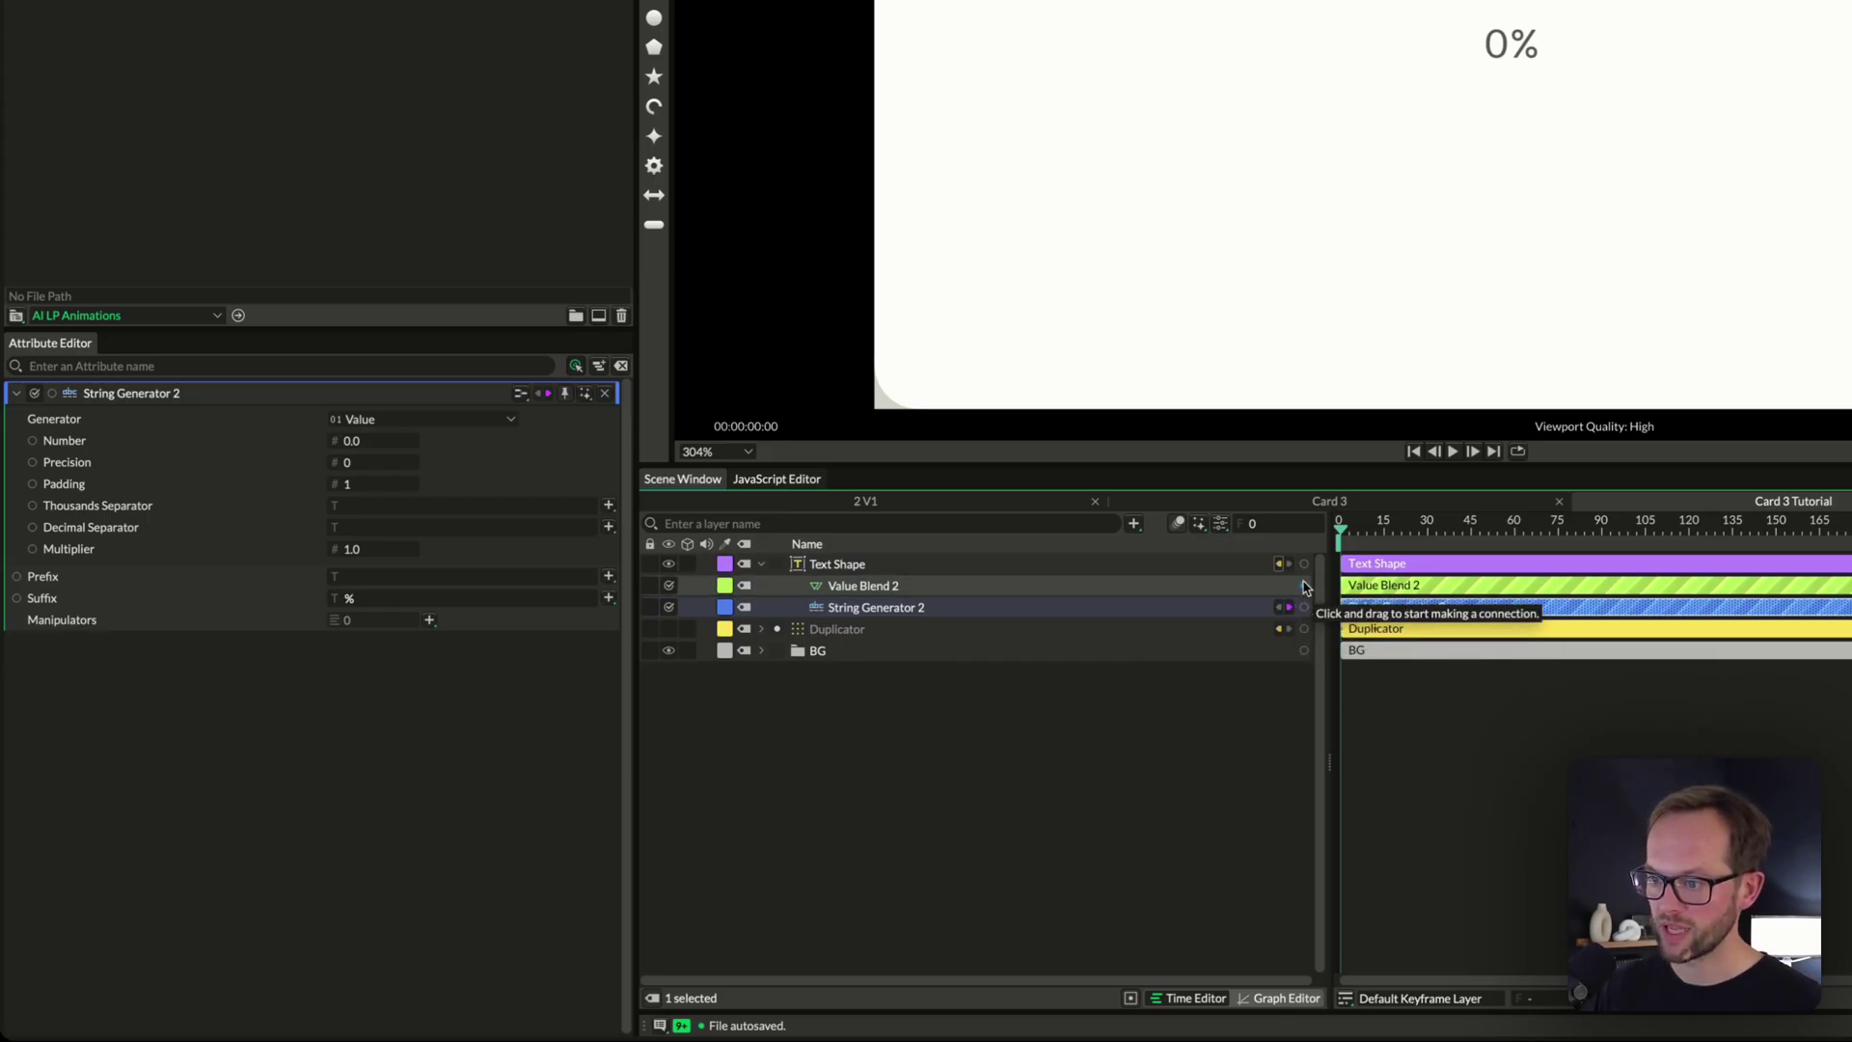
drag(1302, 609, 986, 595)
drag(866, 612, 866, 611)
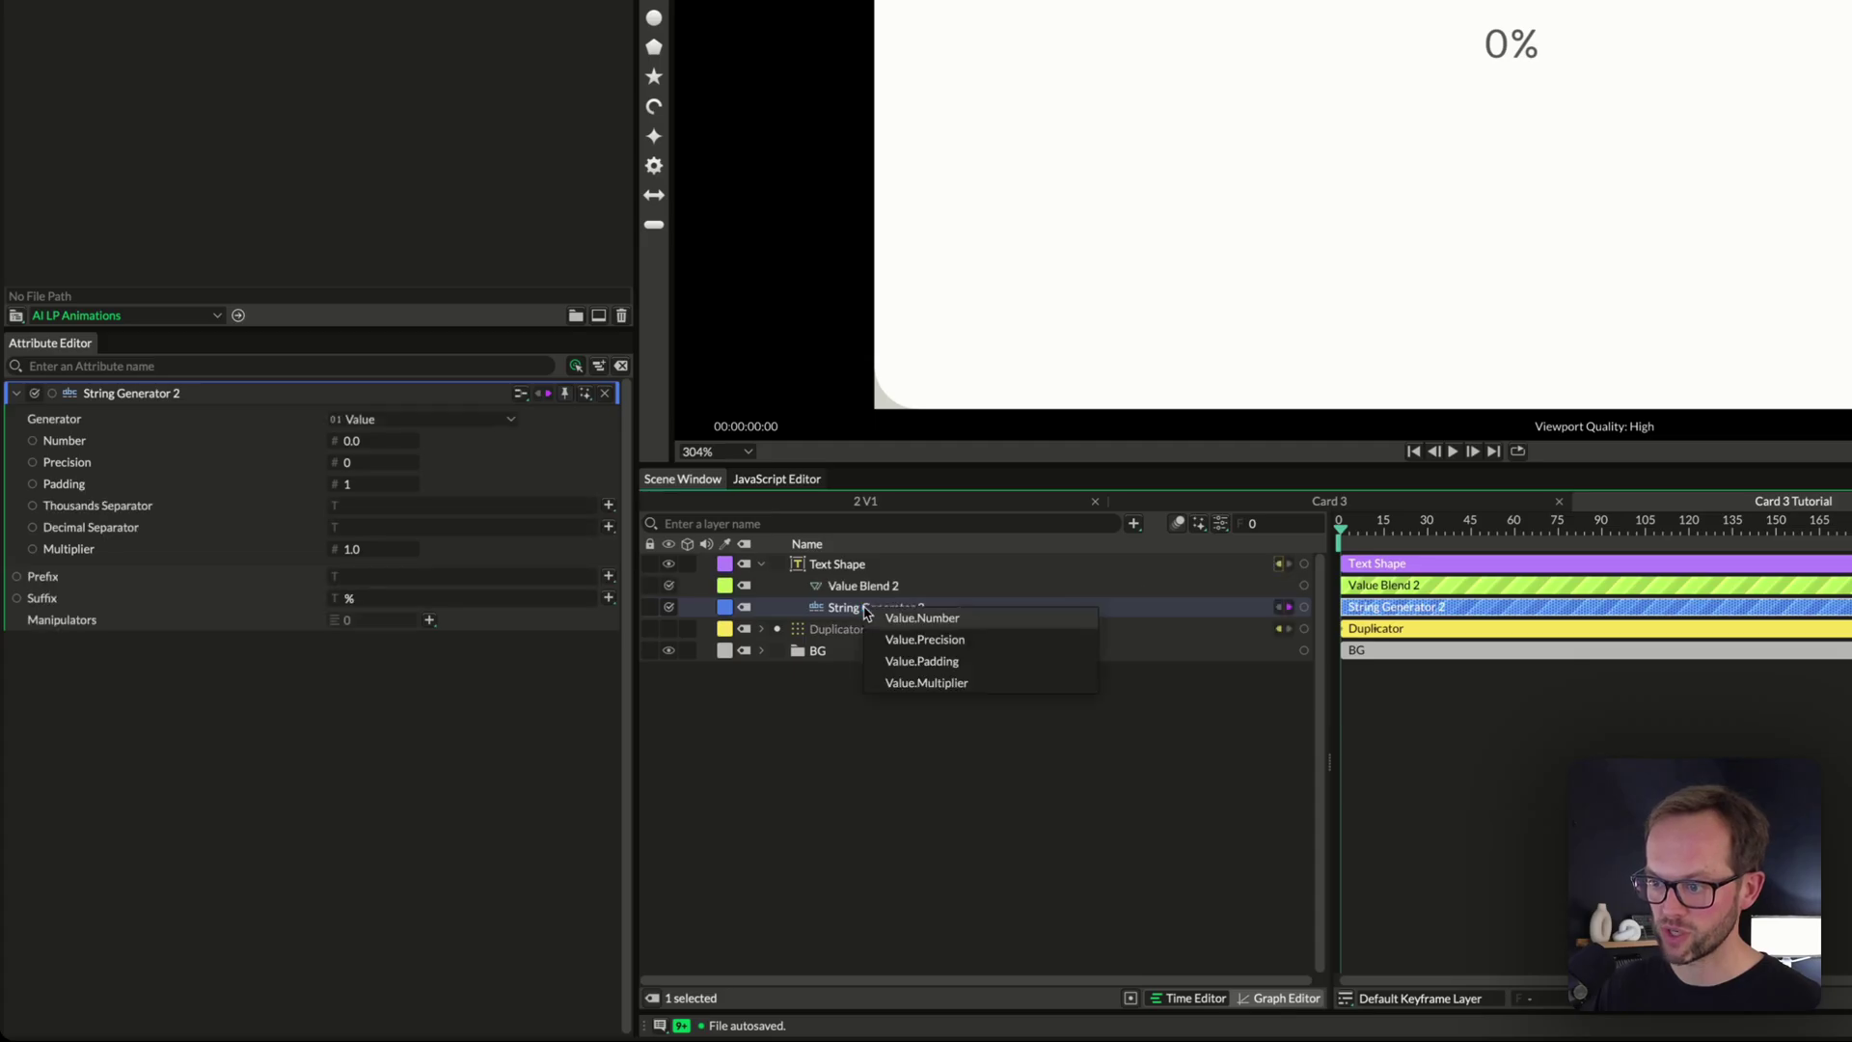
click(917, 619)
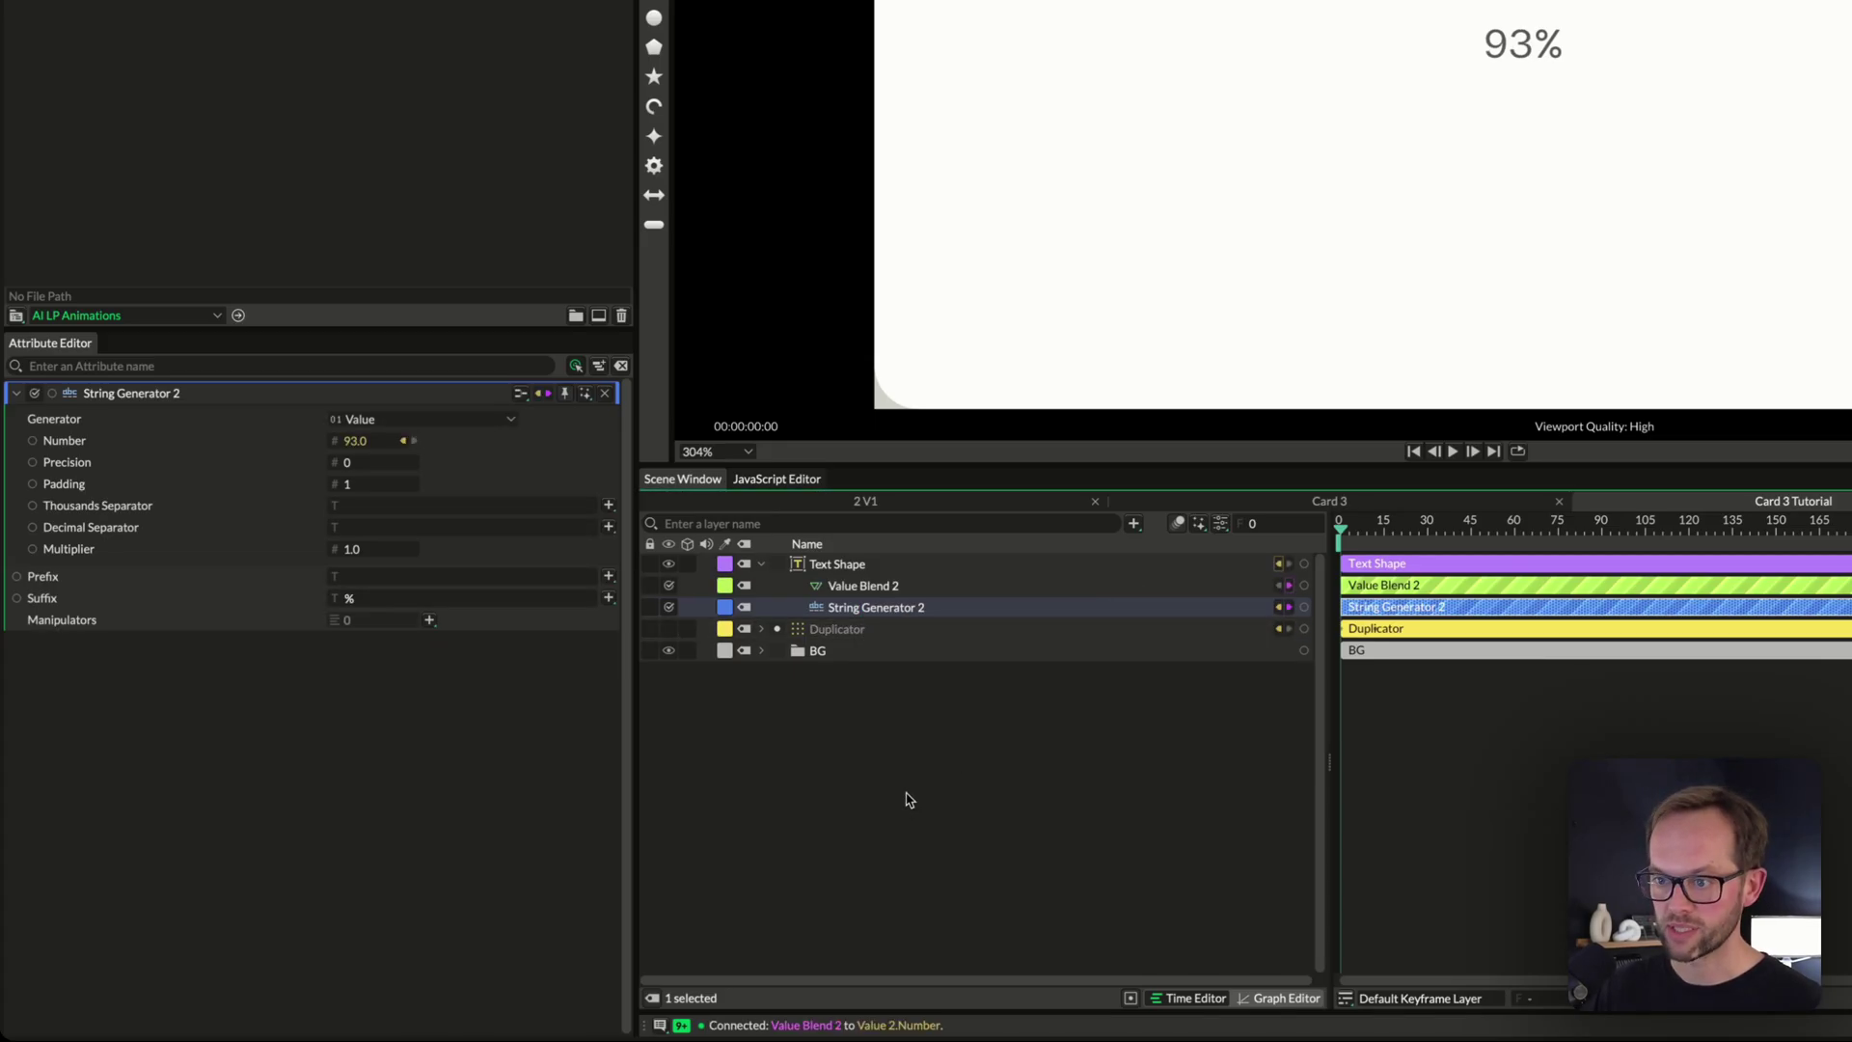
Undo the Value Blend connection and try varying the String Generator's Number directly
click(862, 586)
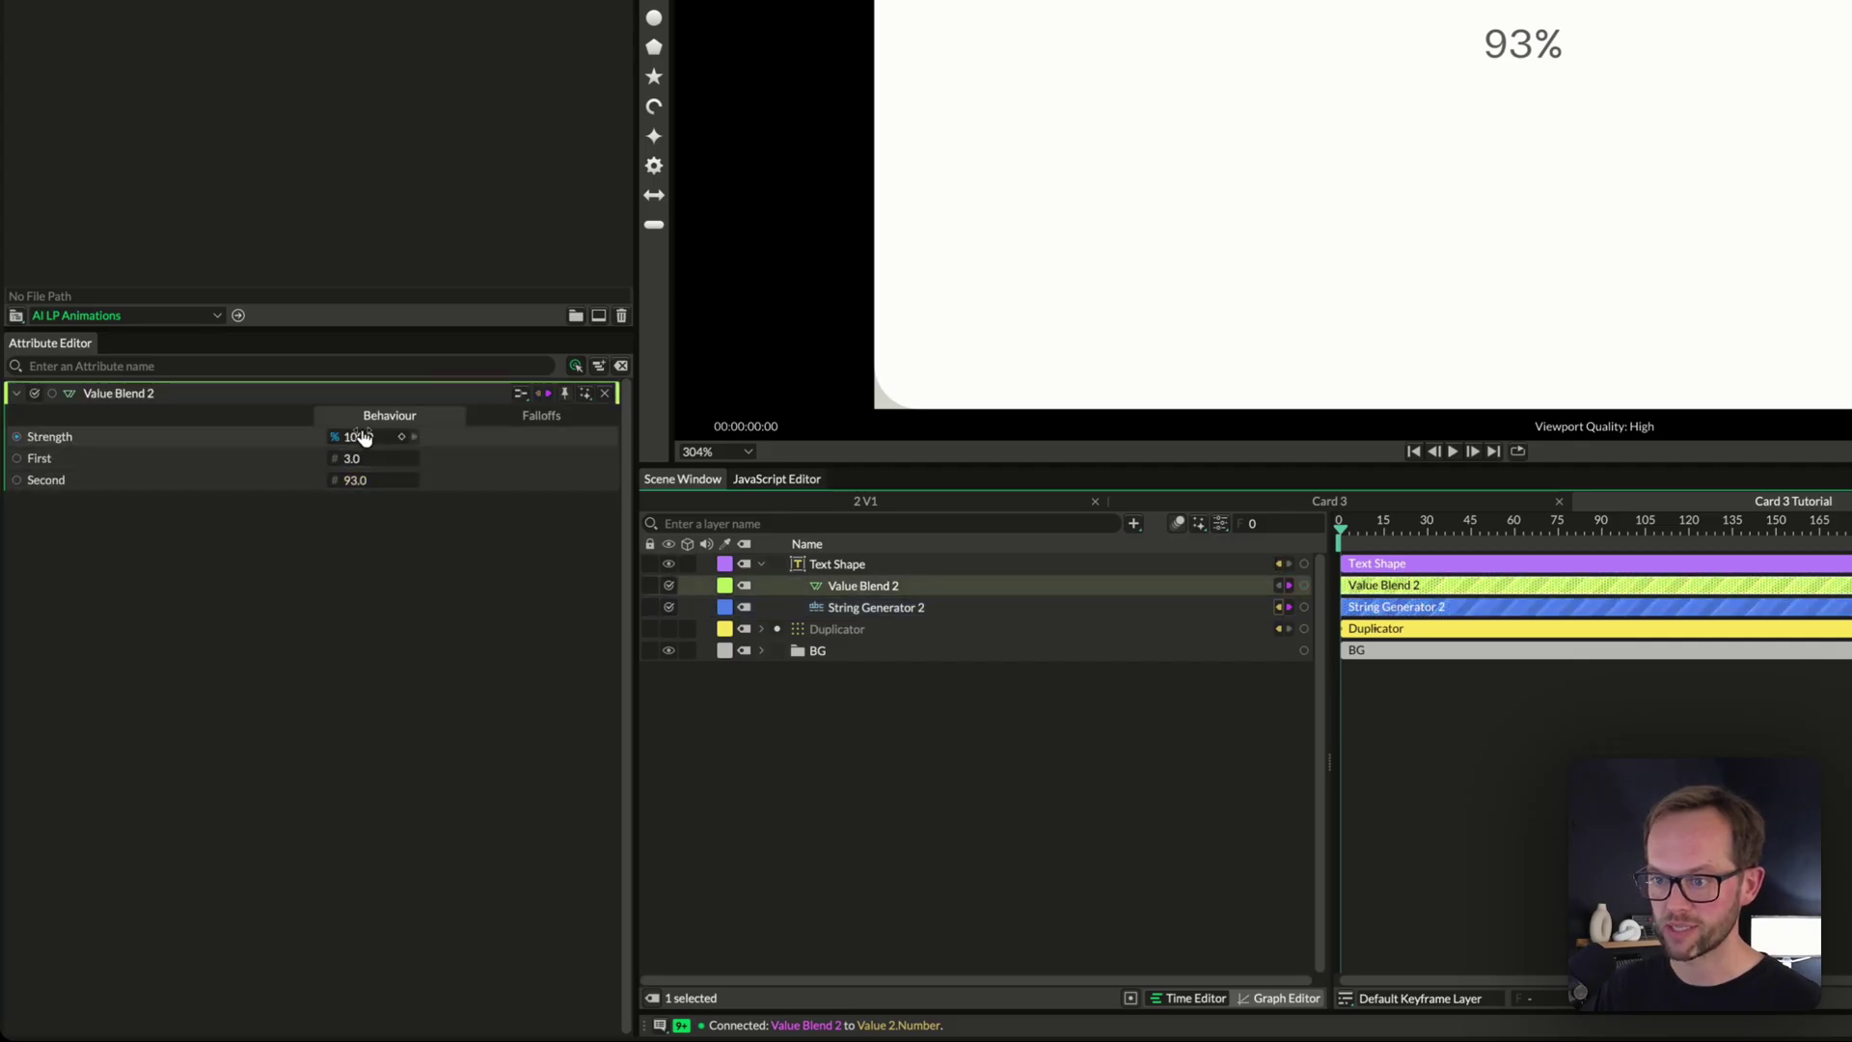
key(Down)
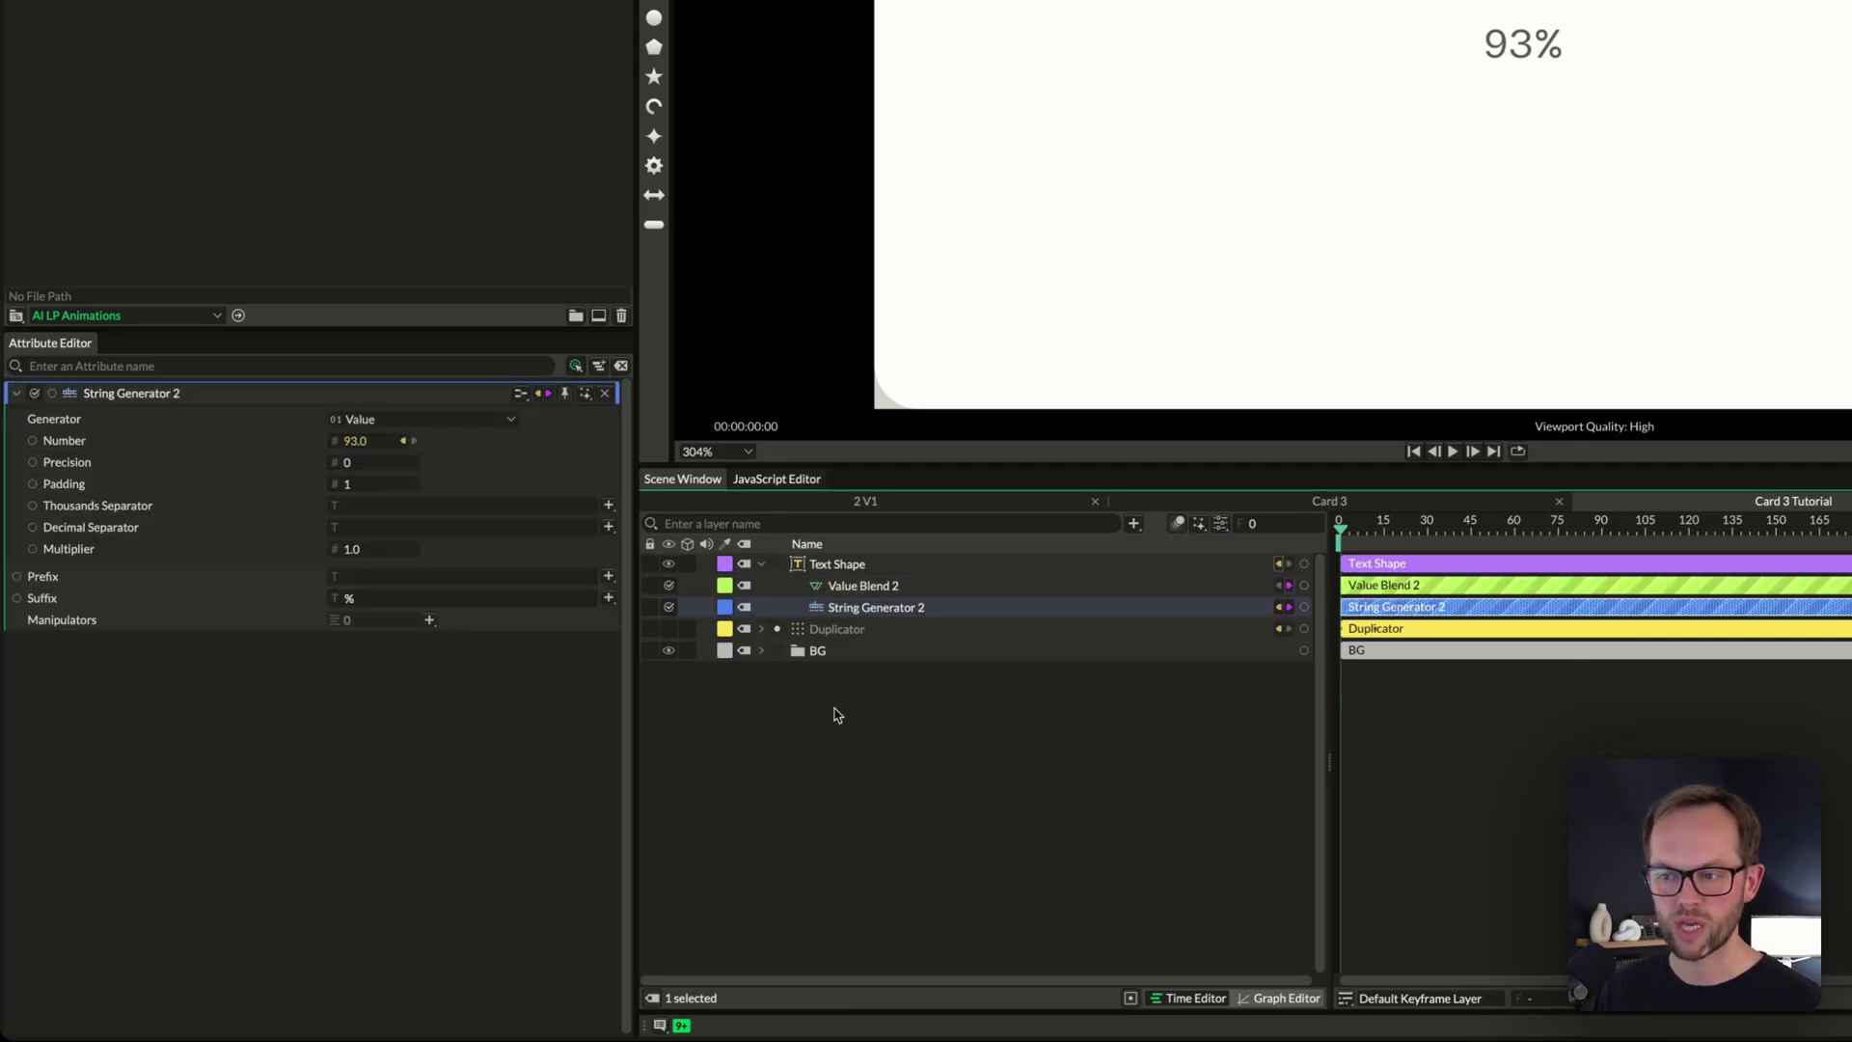
click(1042, 743)
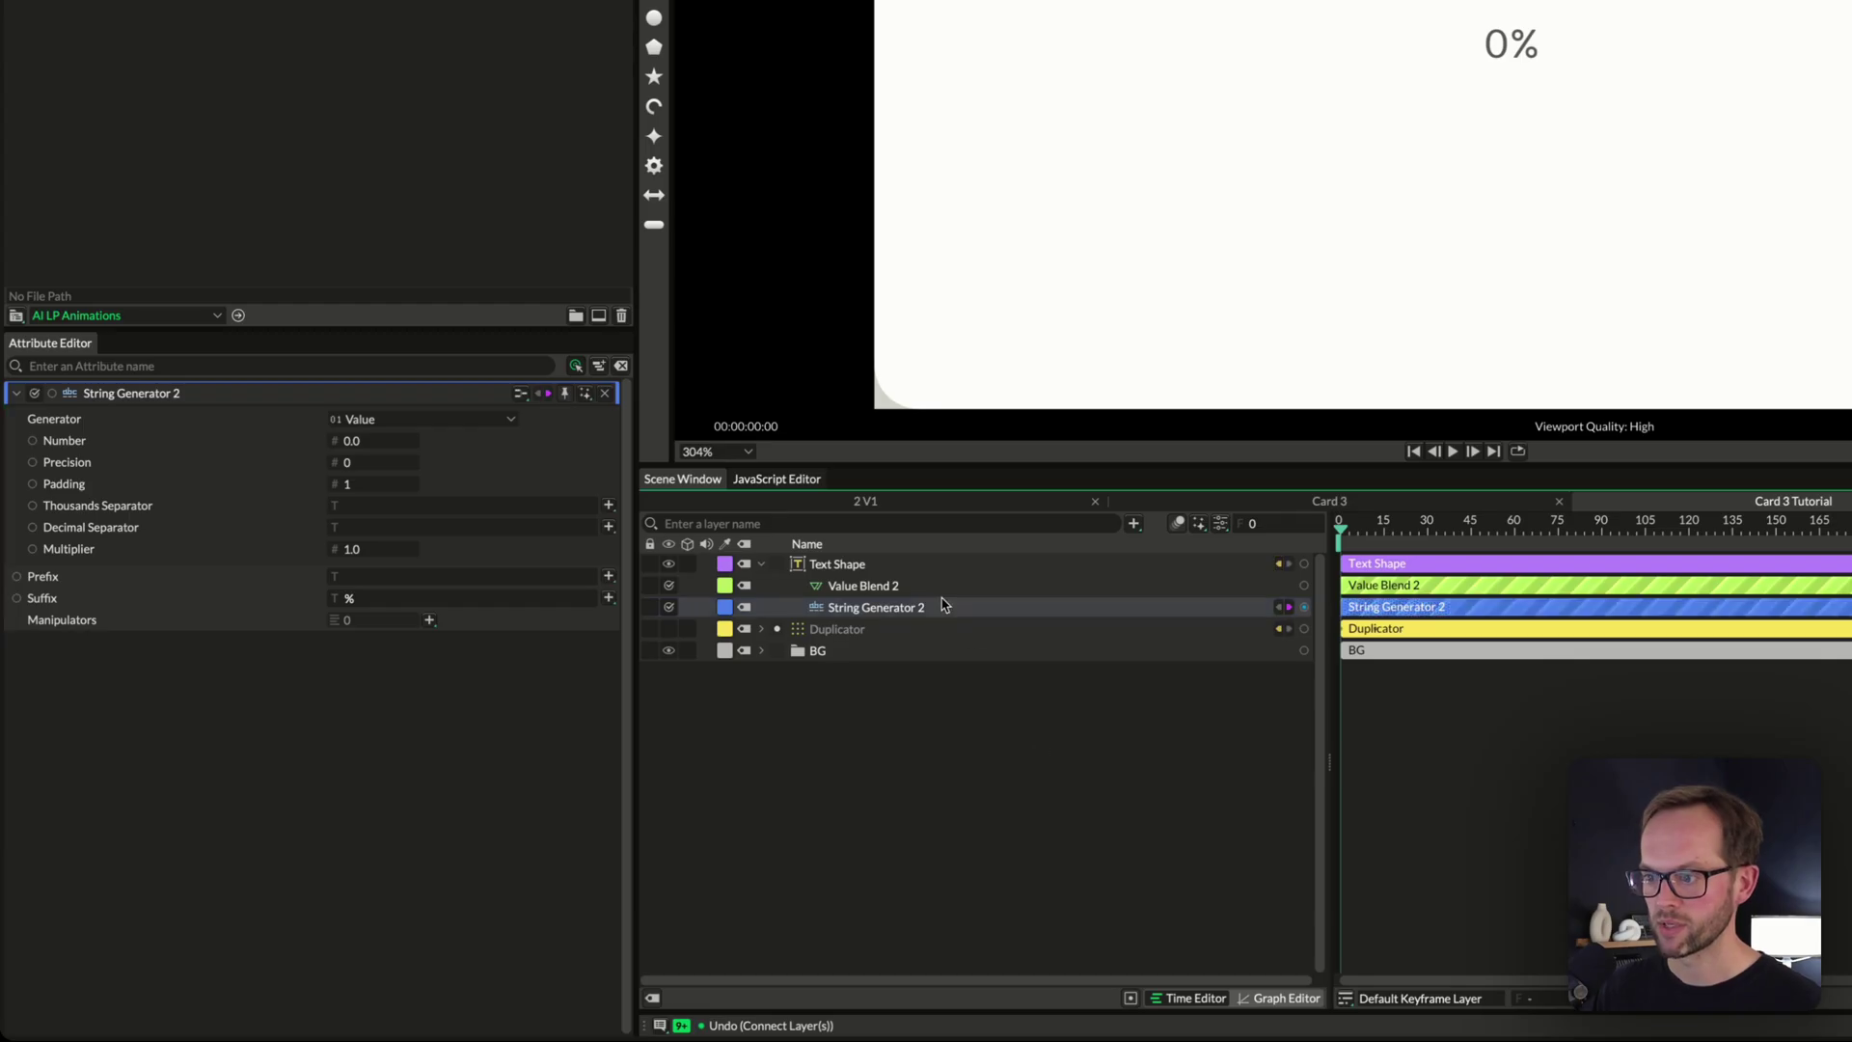
click(942, 607)
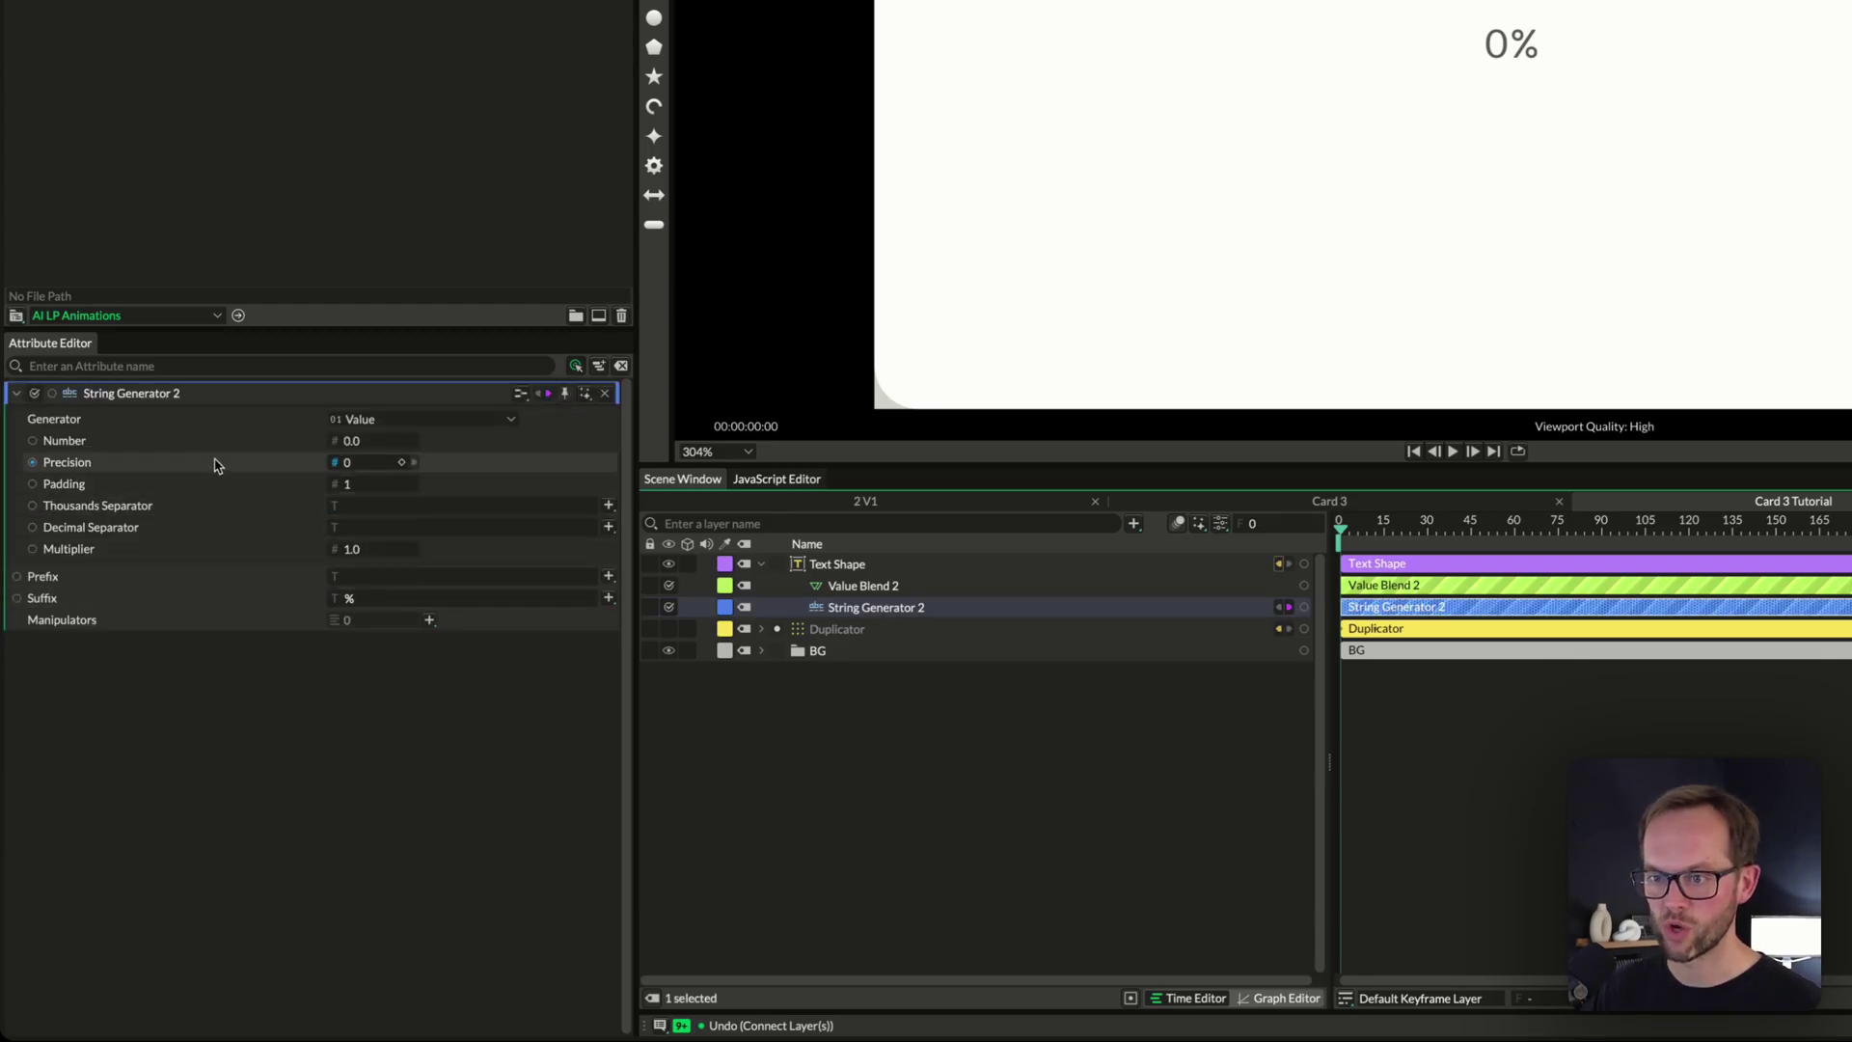
drag(355, 447, 122, 446)
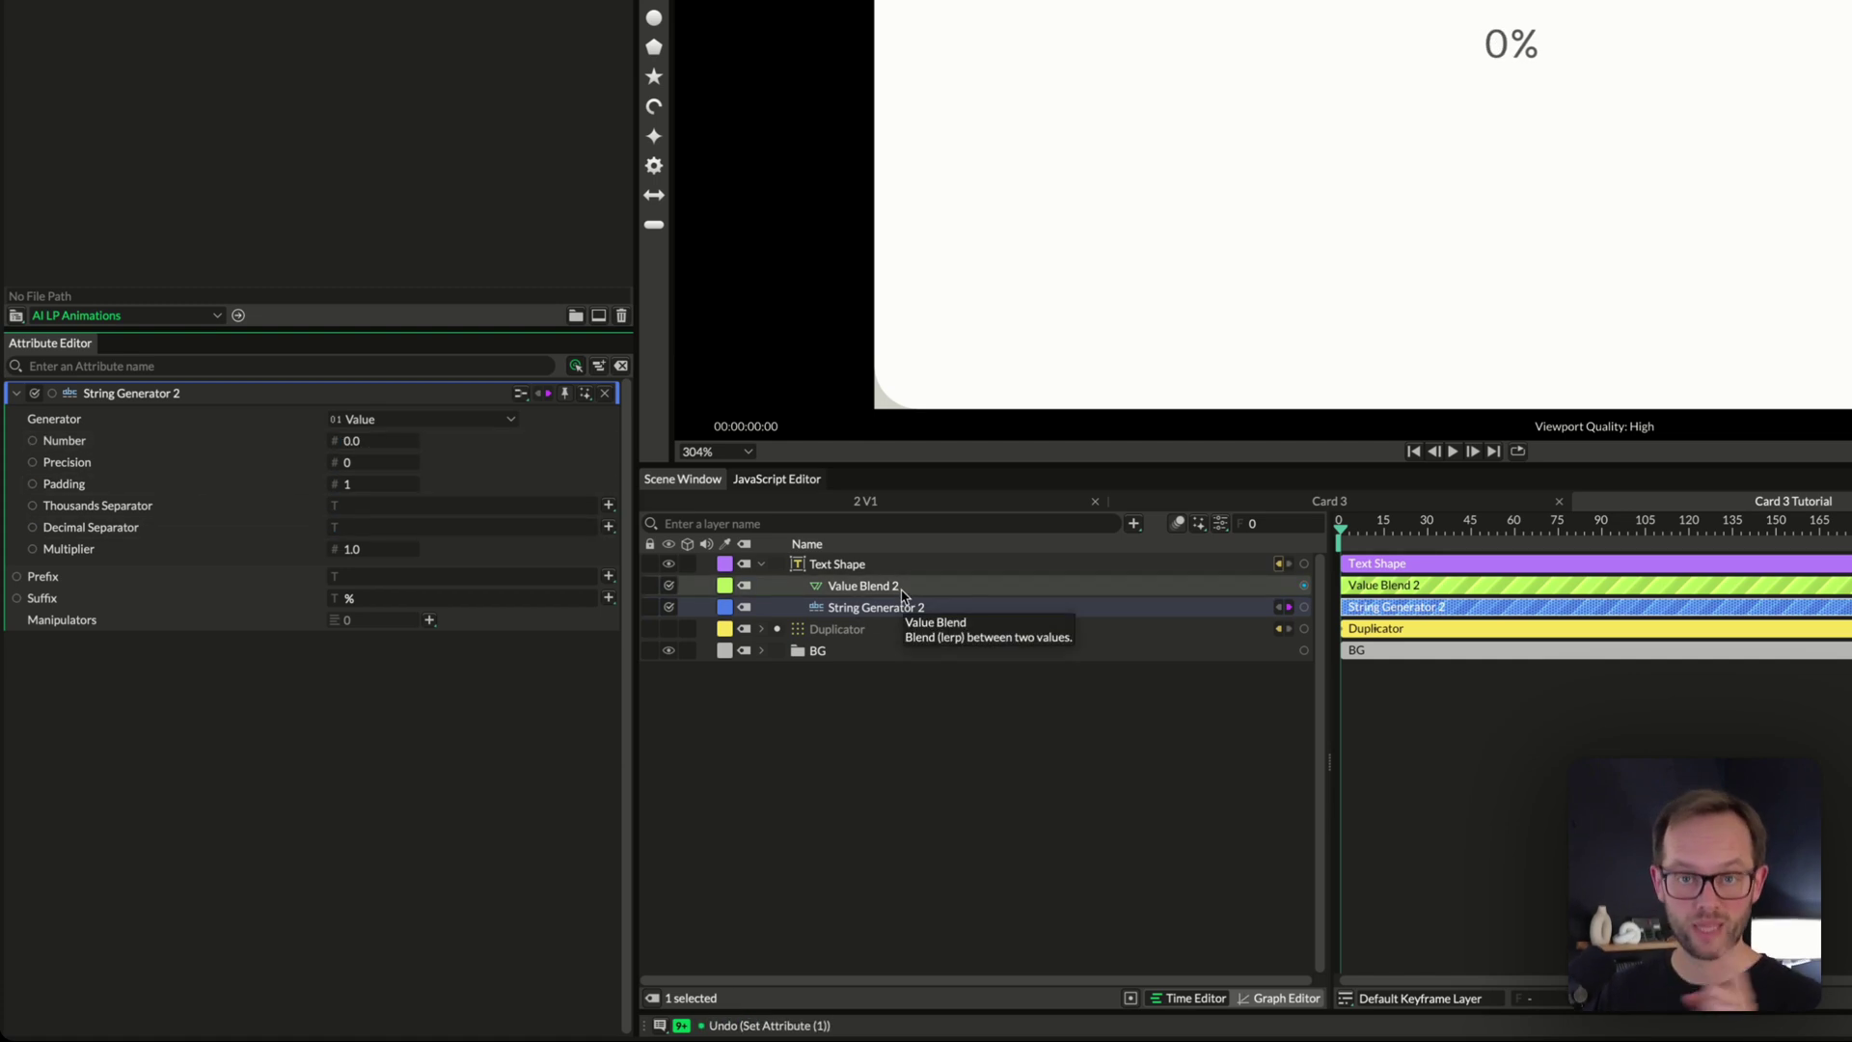
Select the String Generator and connect the Value Blend to its Number attribute
click(863, 588)
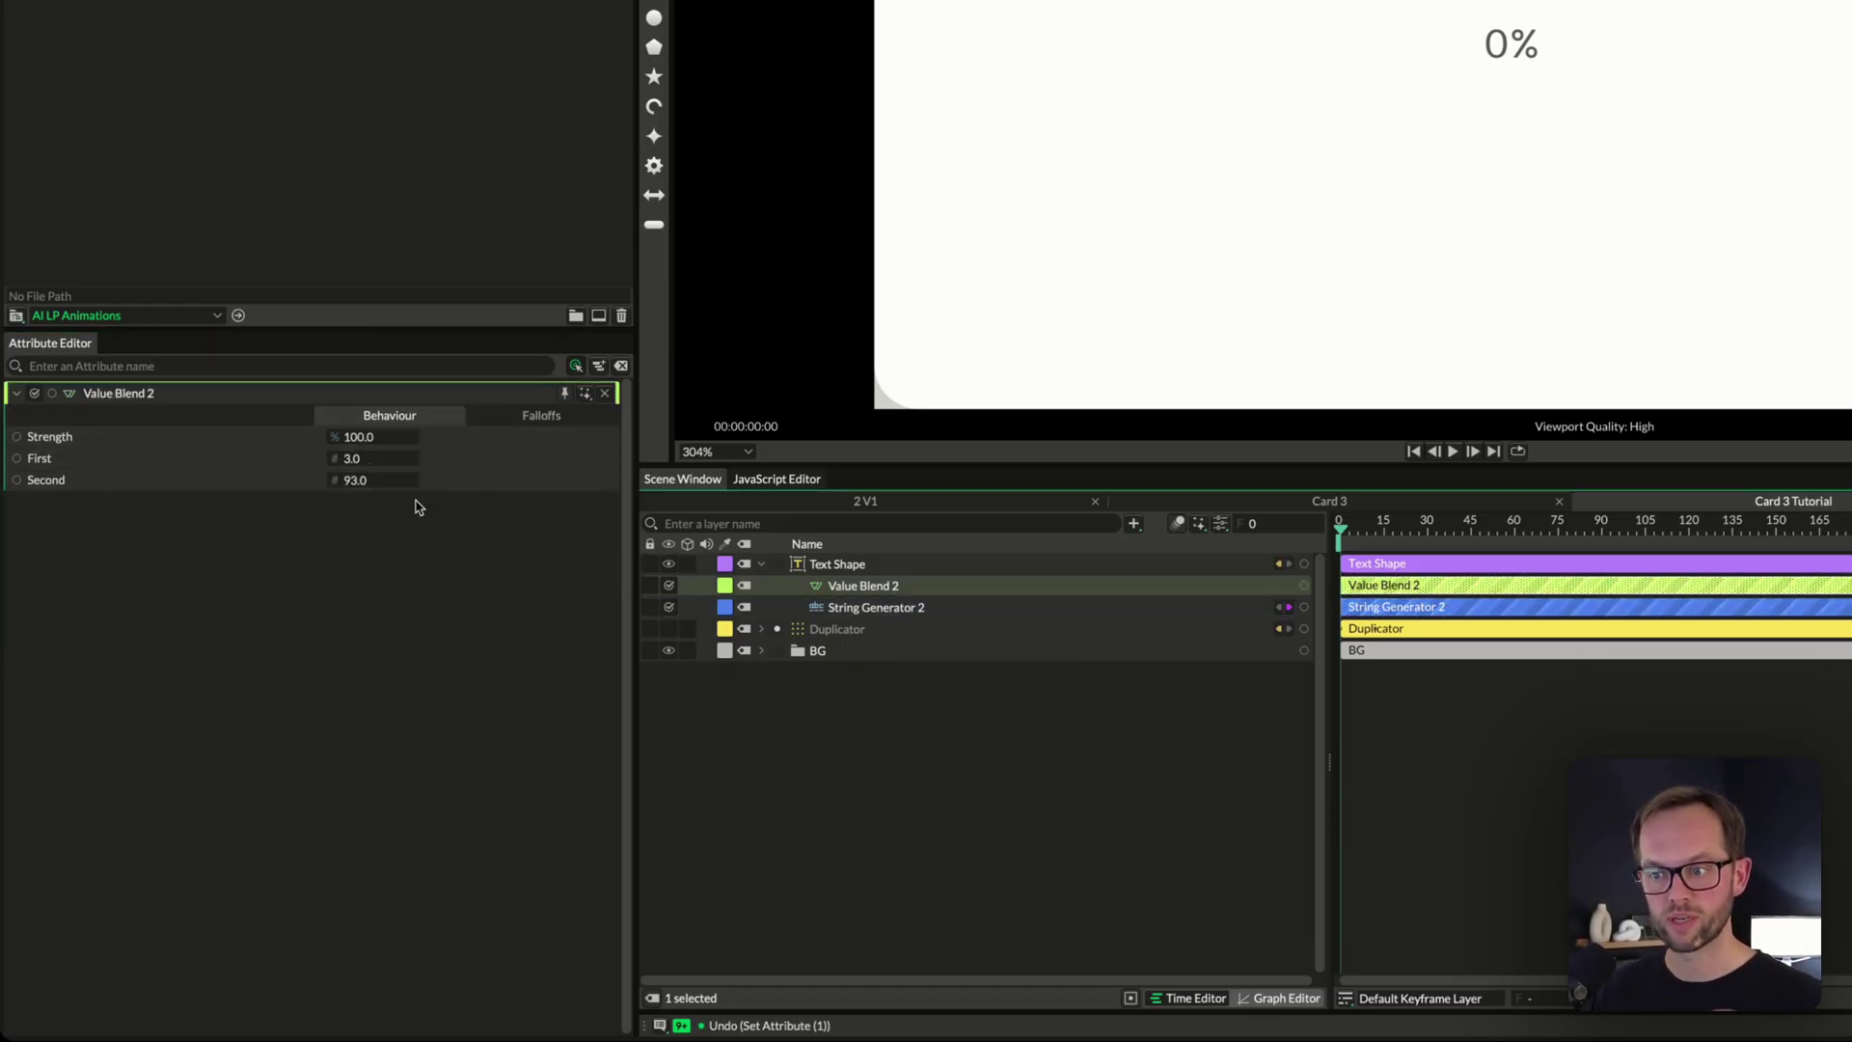
click(900, 607)
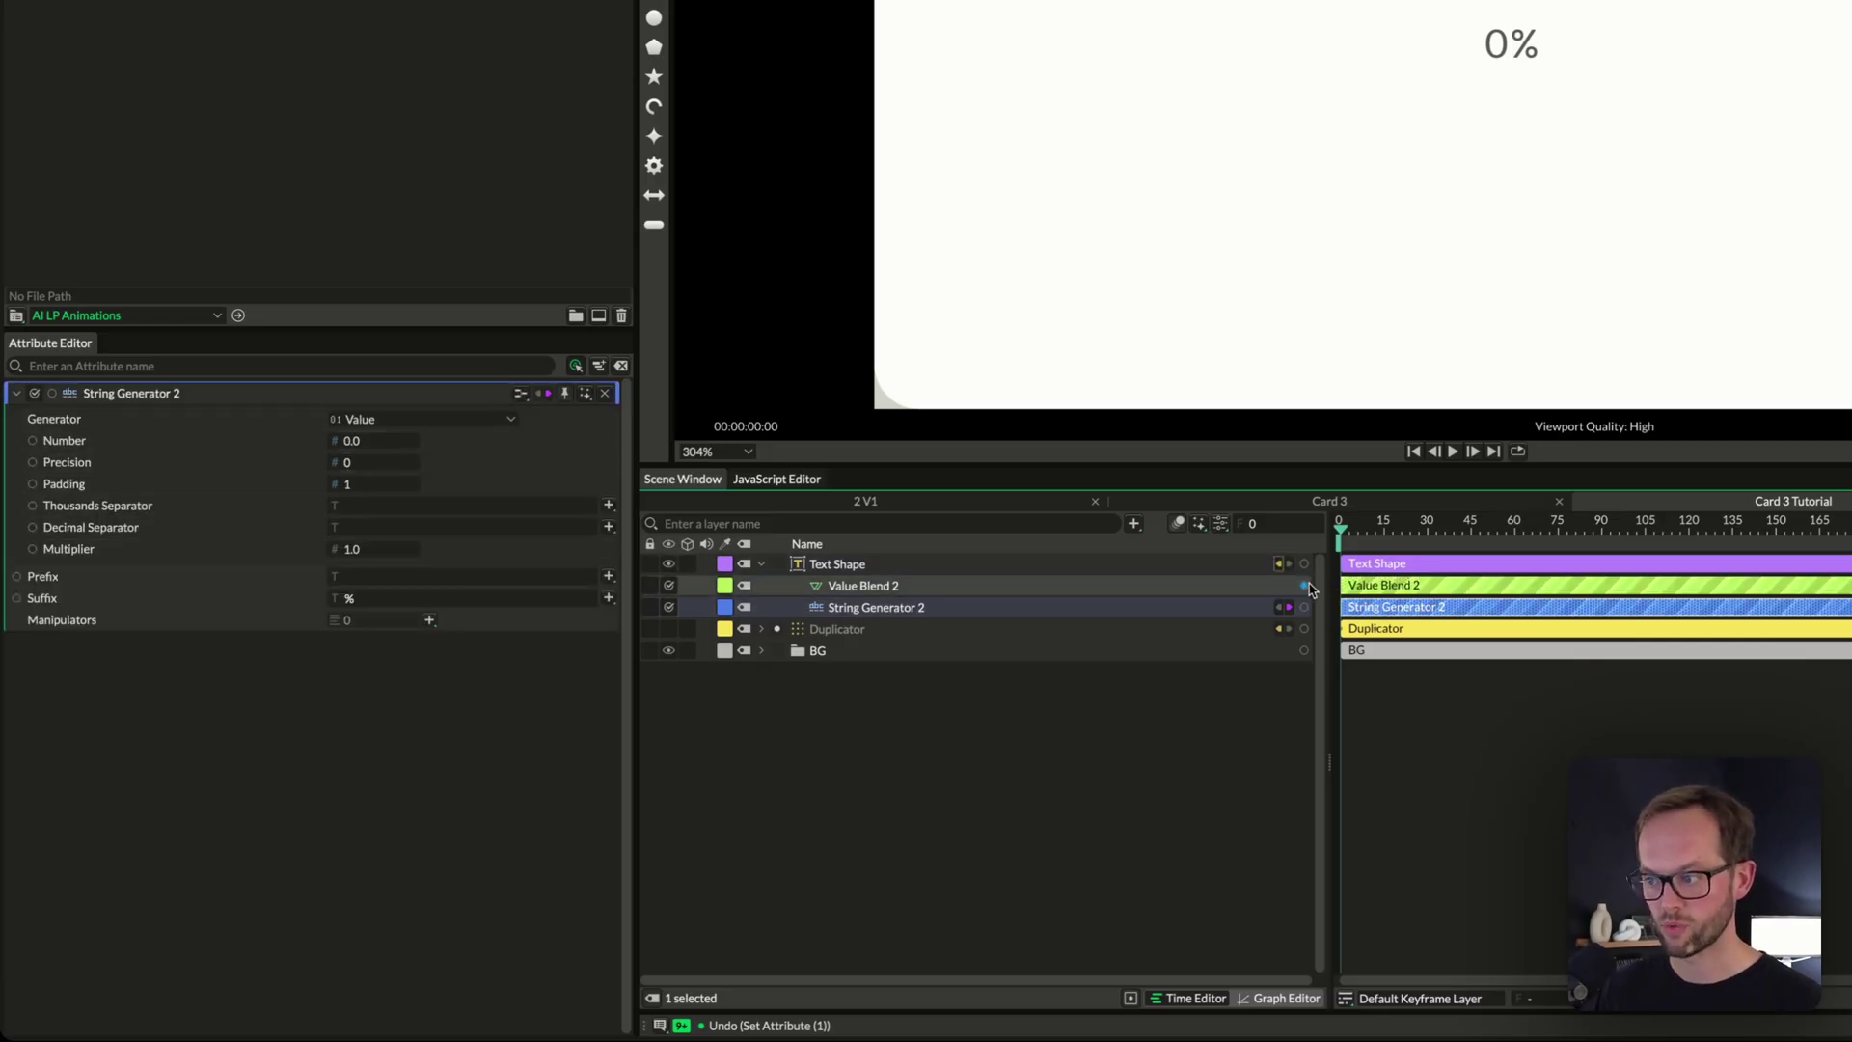
drag(1303, 586, 1236, 604)
drag(938, 602, 57, 446)
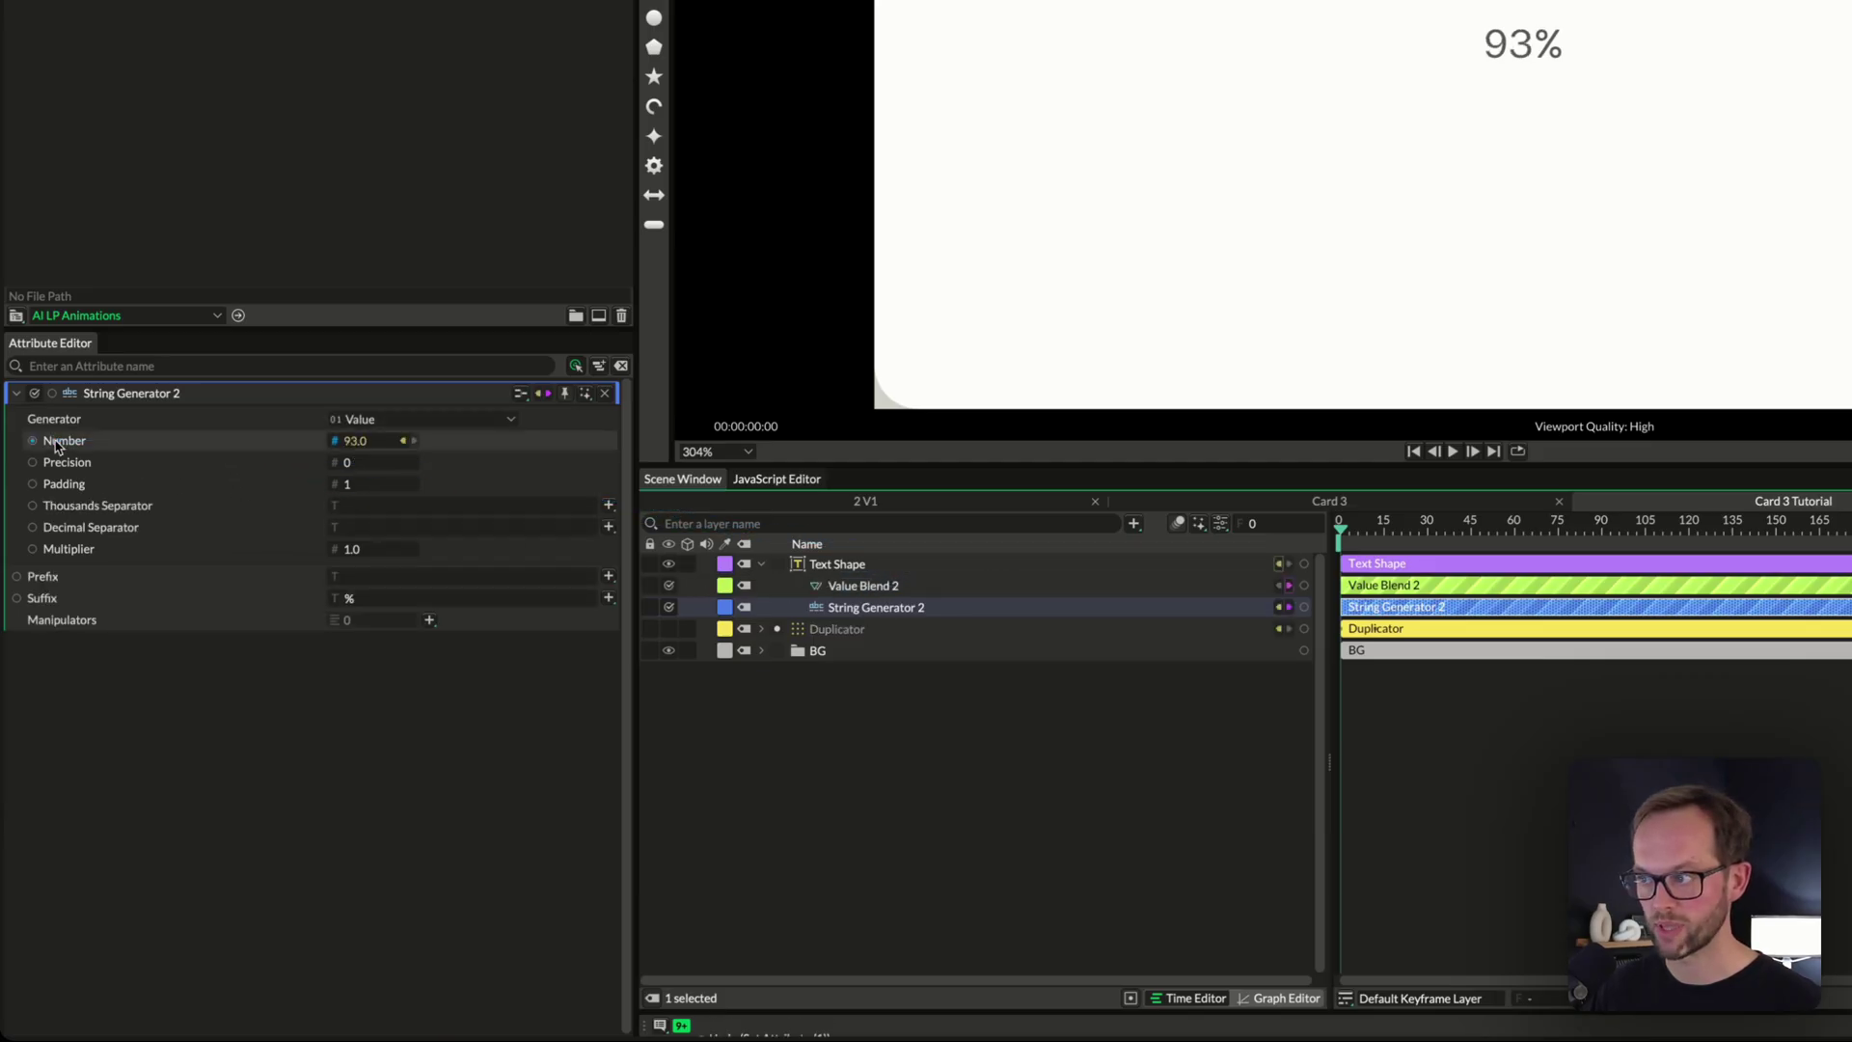
Test varying the Value Blend's Strength, including with First 44 and Second 45, and undo the value changes
click(880, 587)
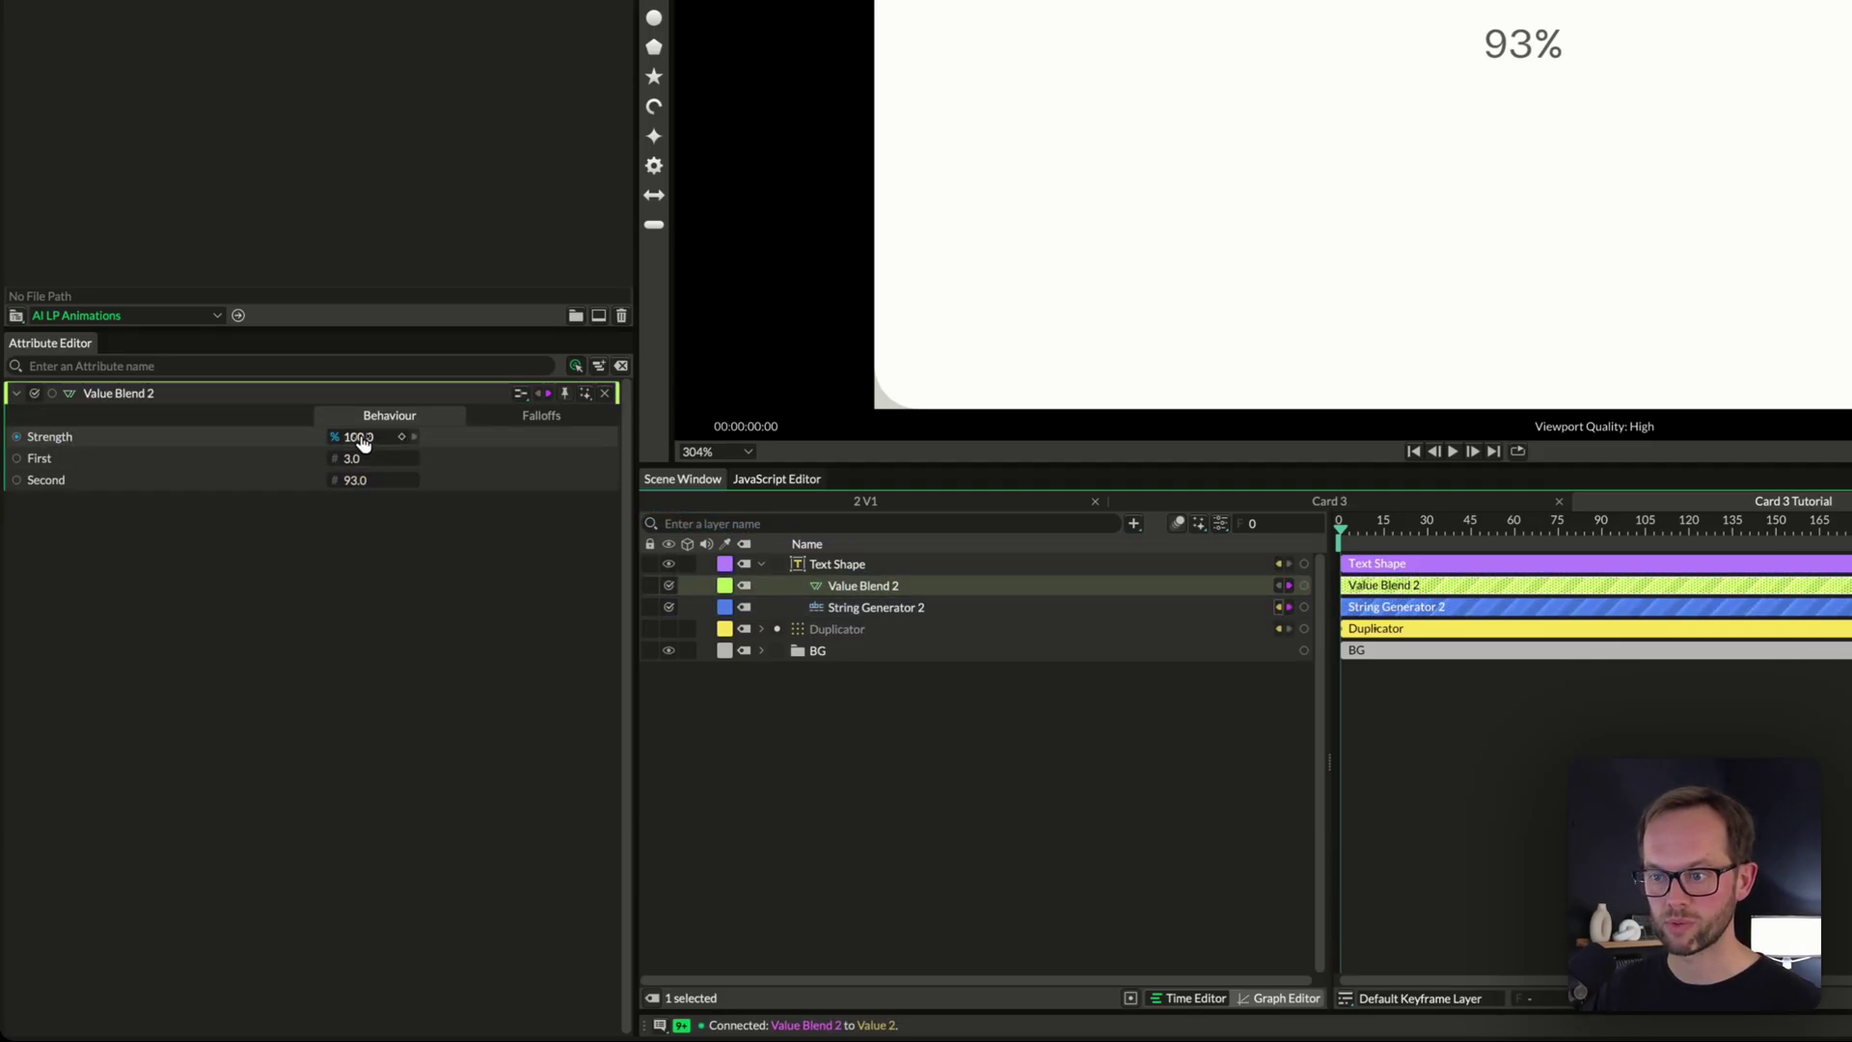
drag(360, 440, 439, 452)
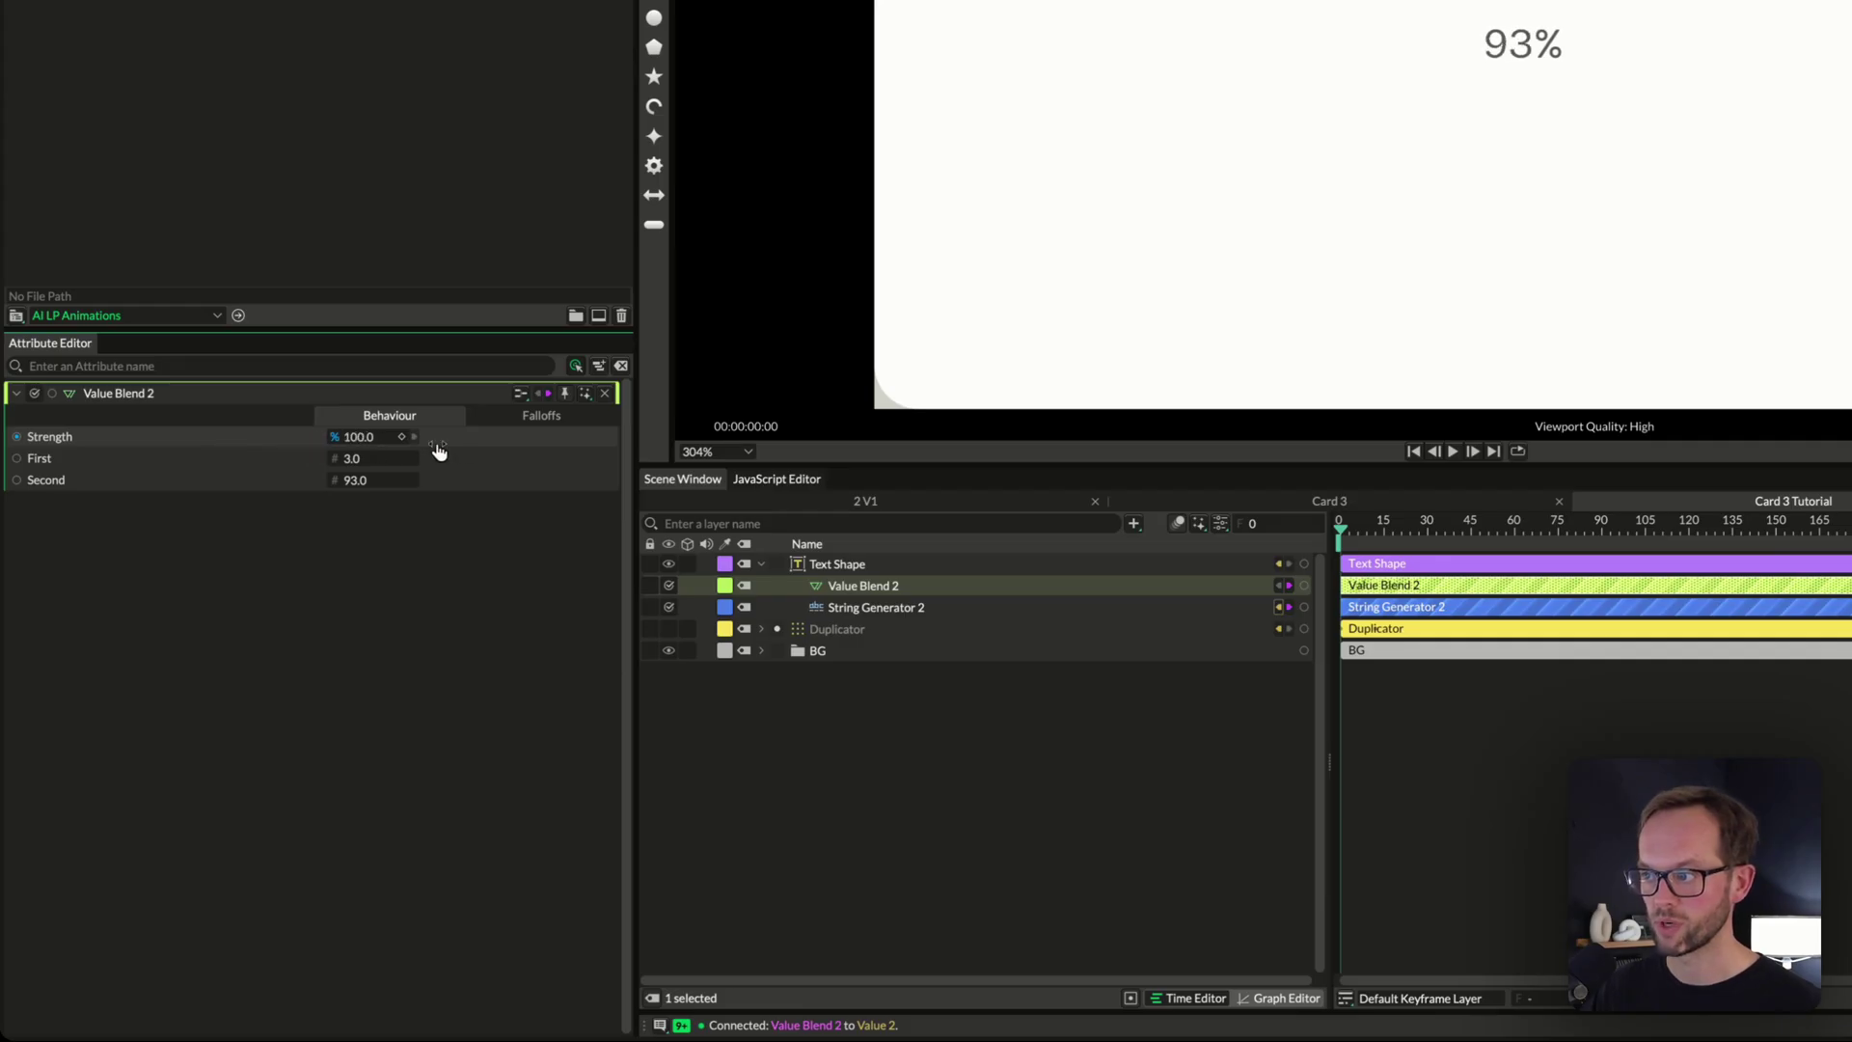
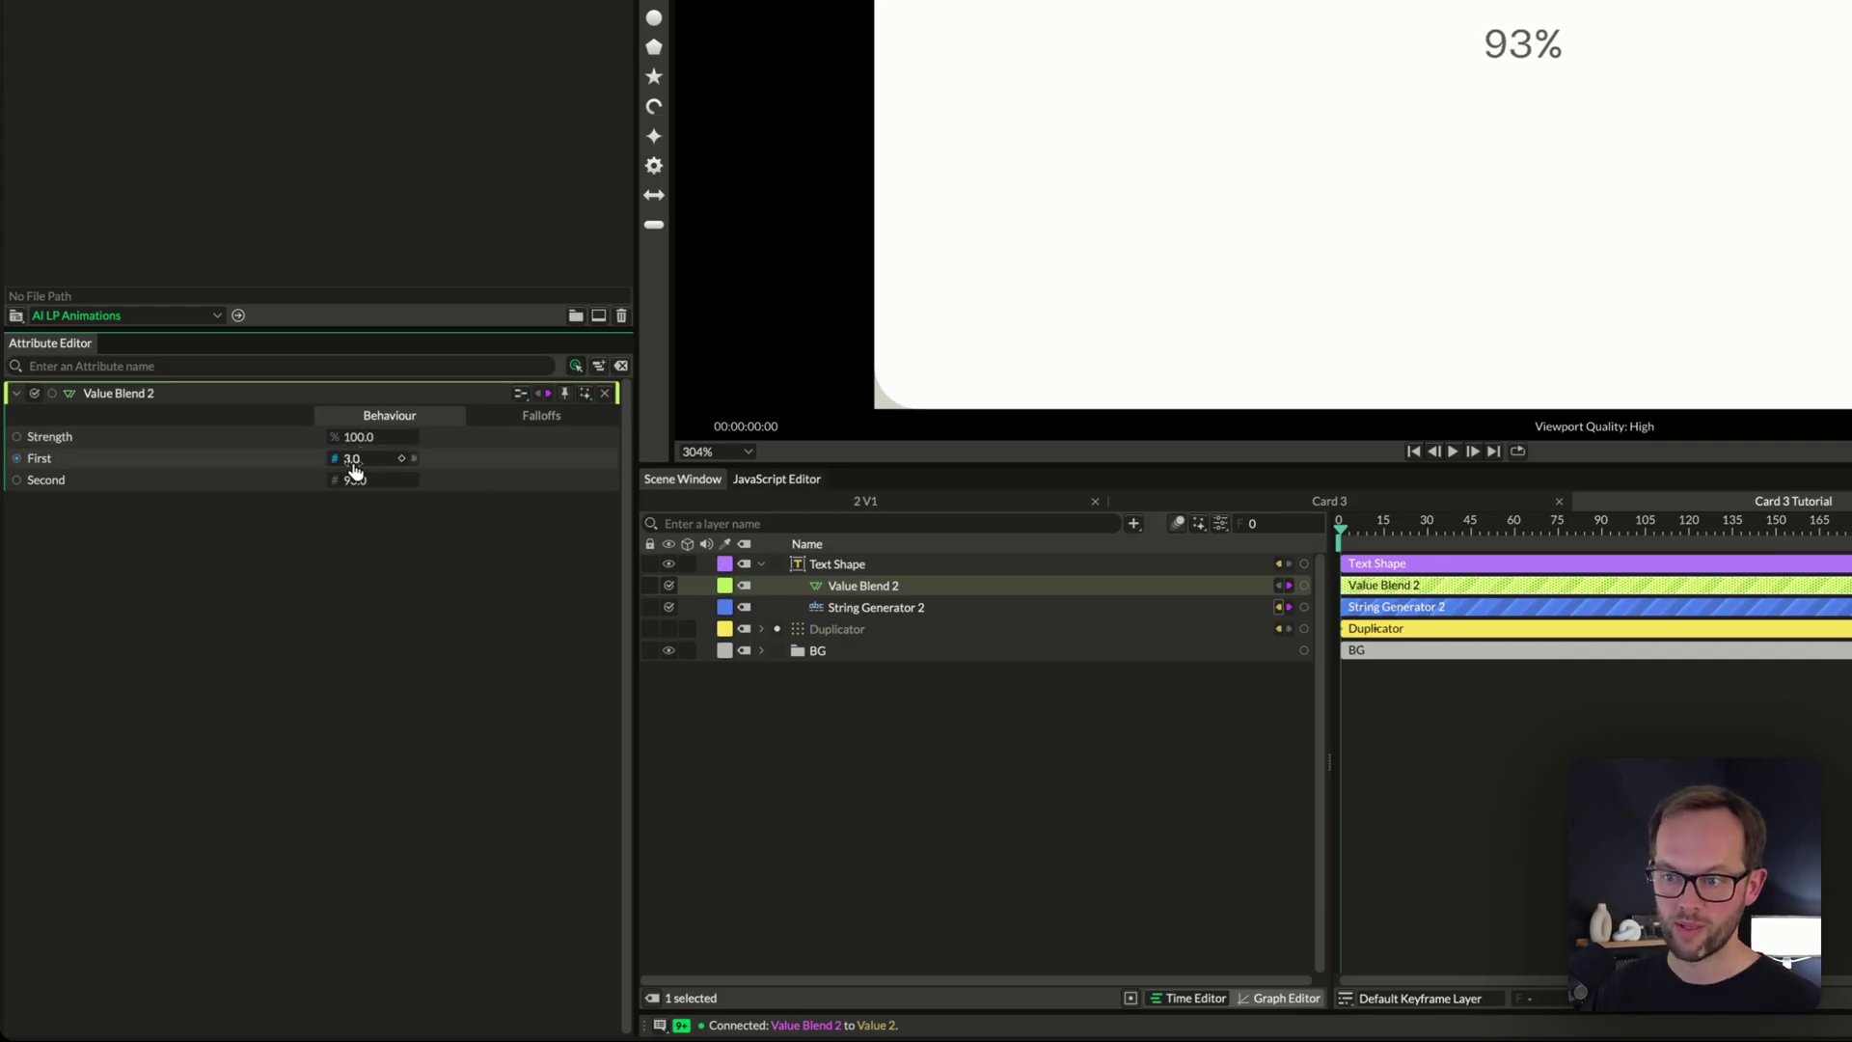
click(362, 462)
click(372, 479)
text(45)
key(Return)
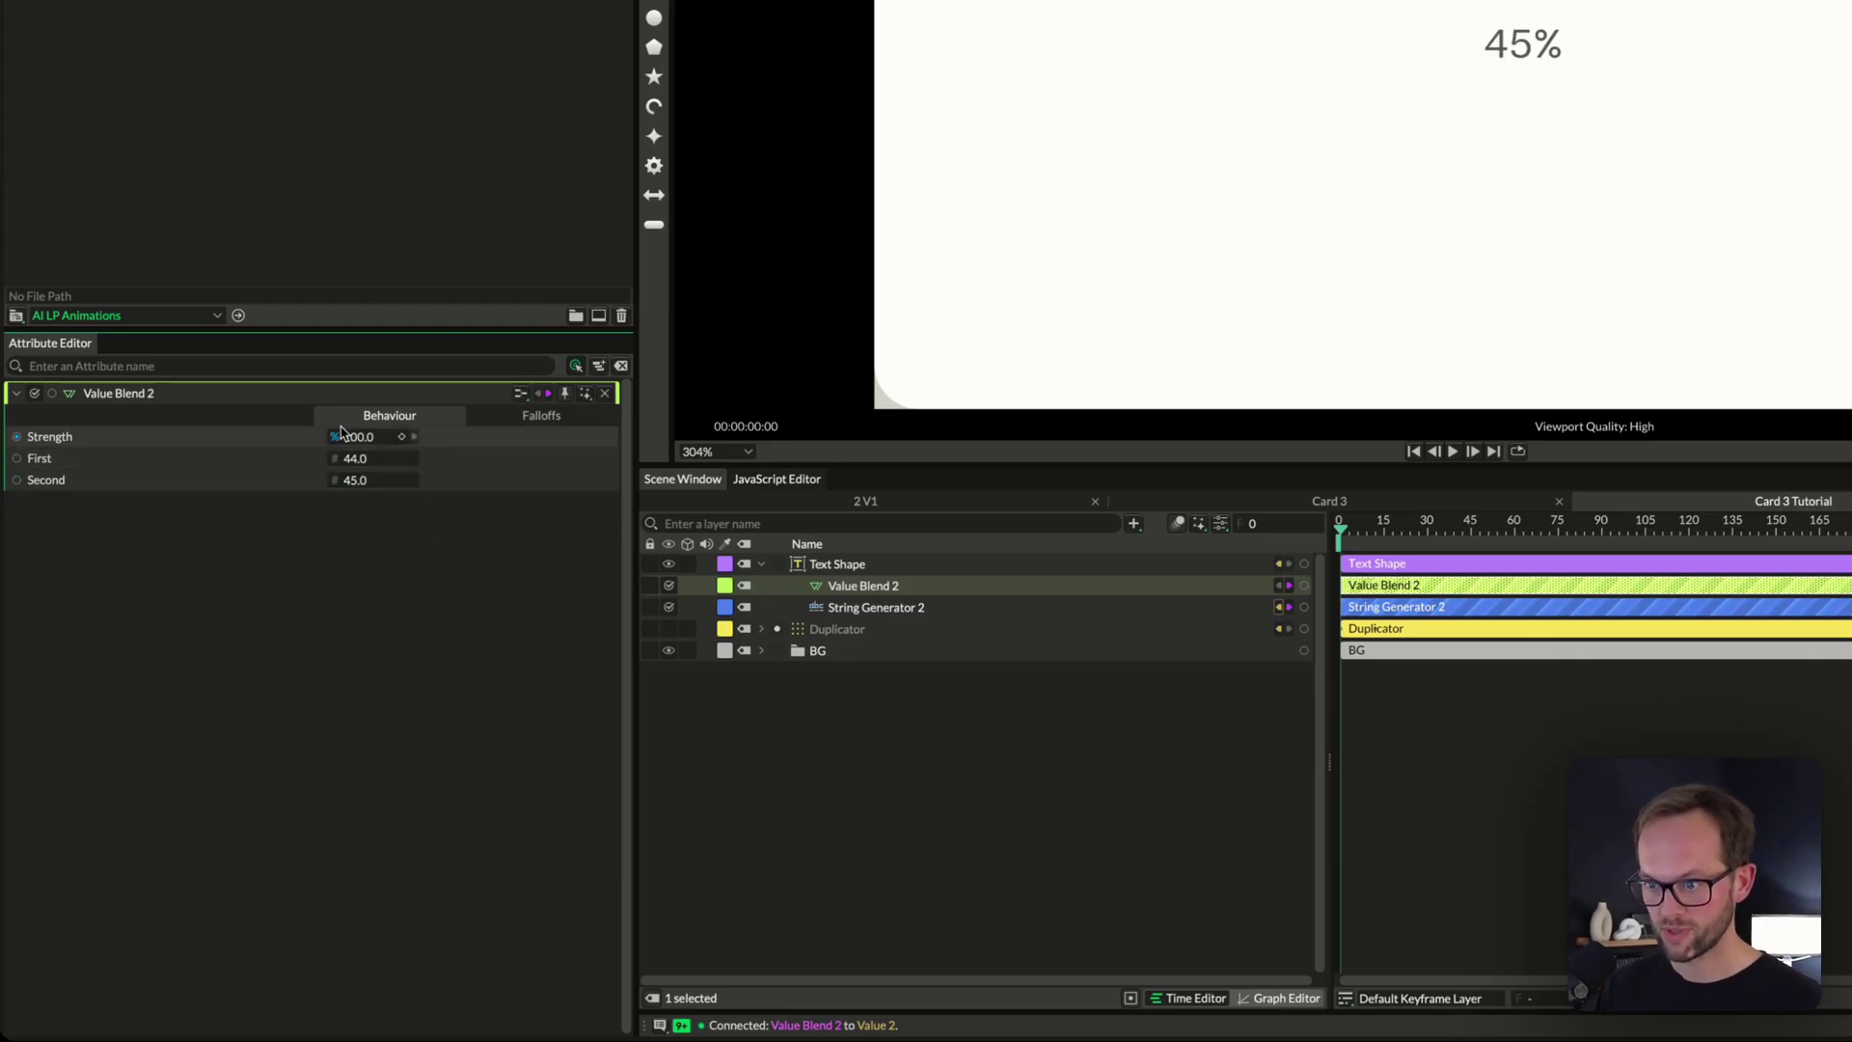
drag(359, 442, 504, 455)
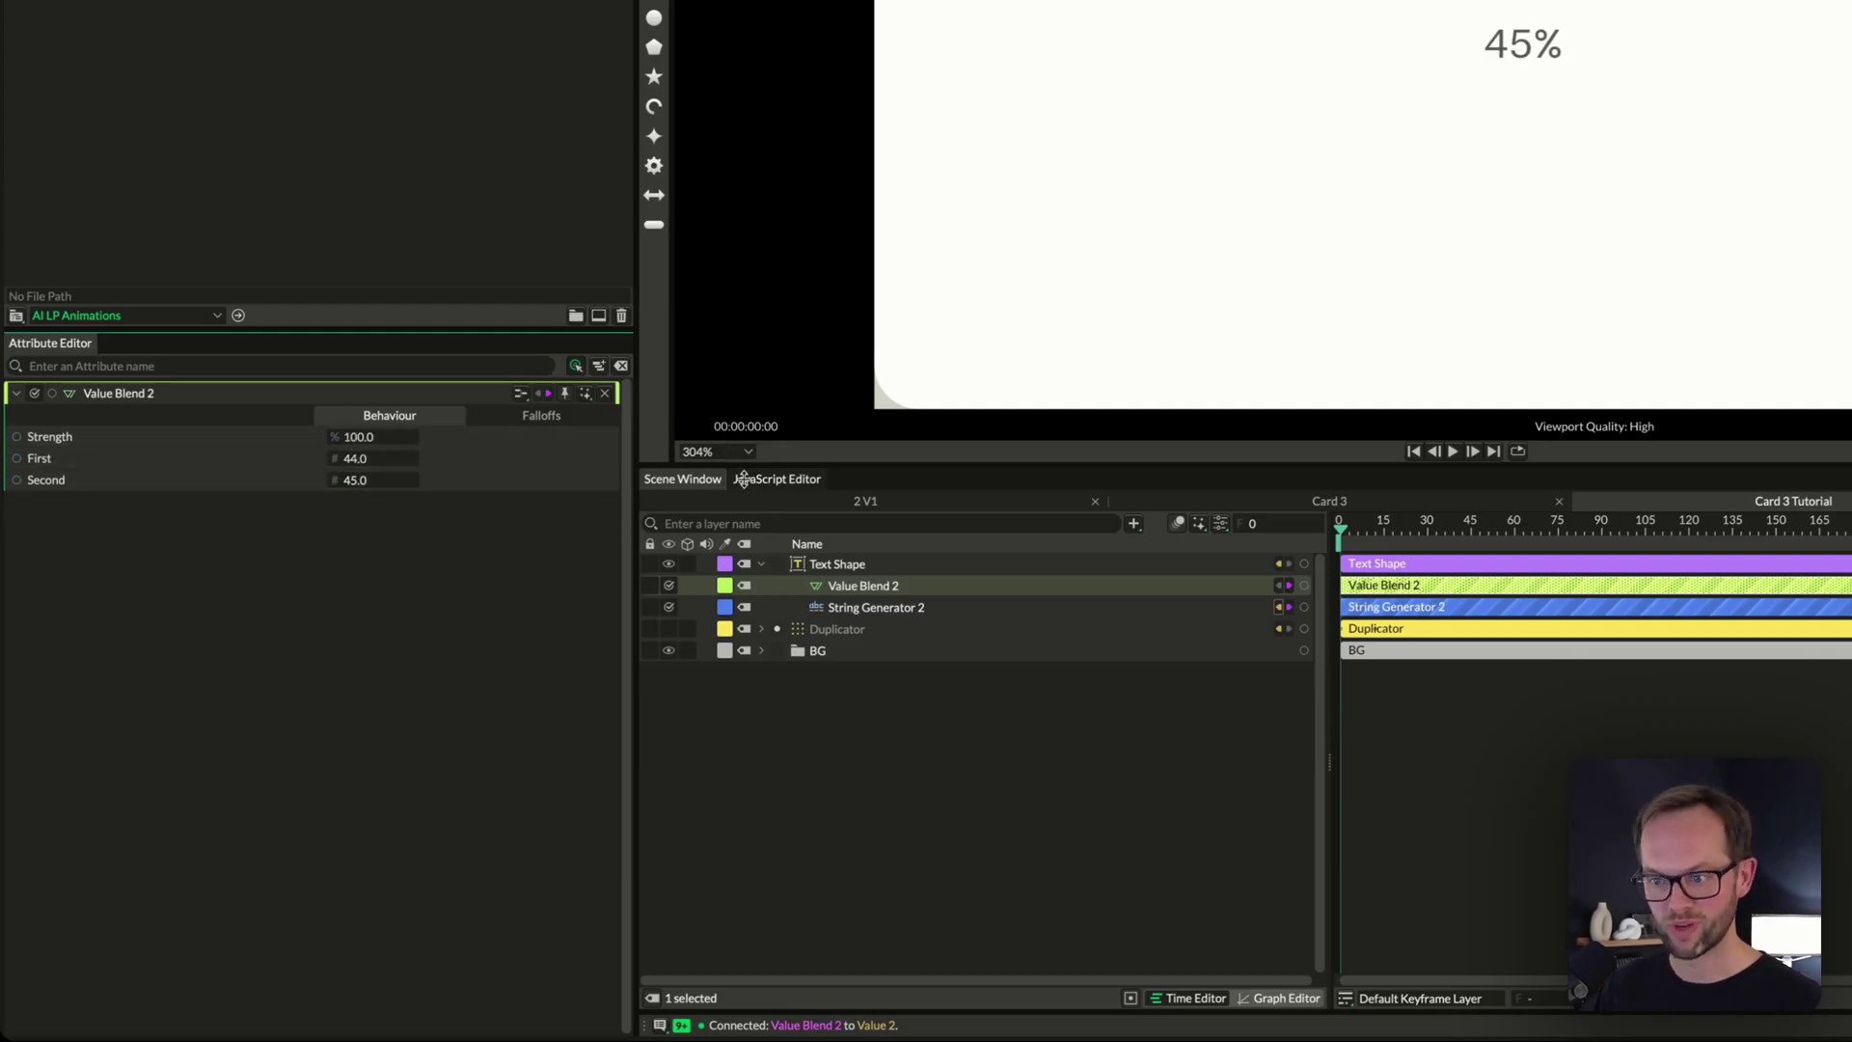
key(ctrl+z)
key(ctrl+z)
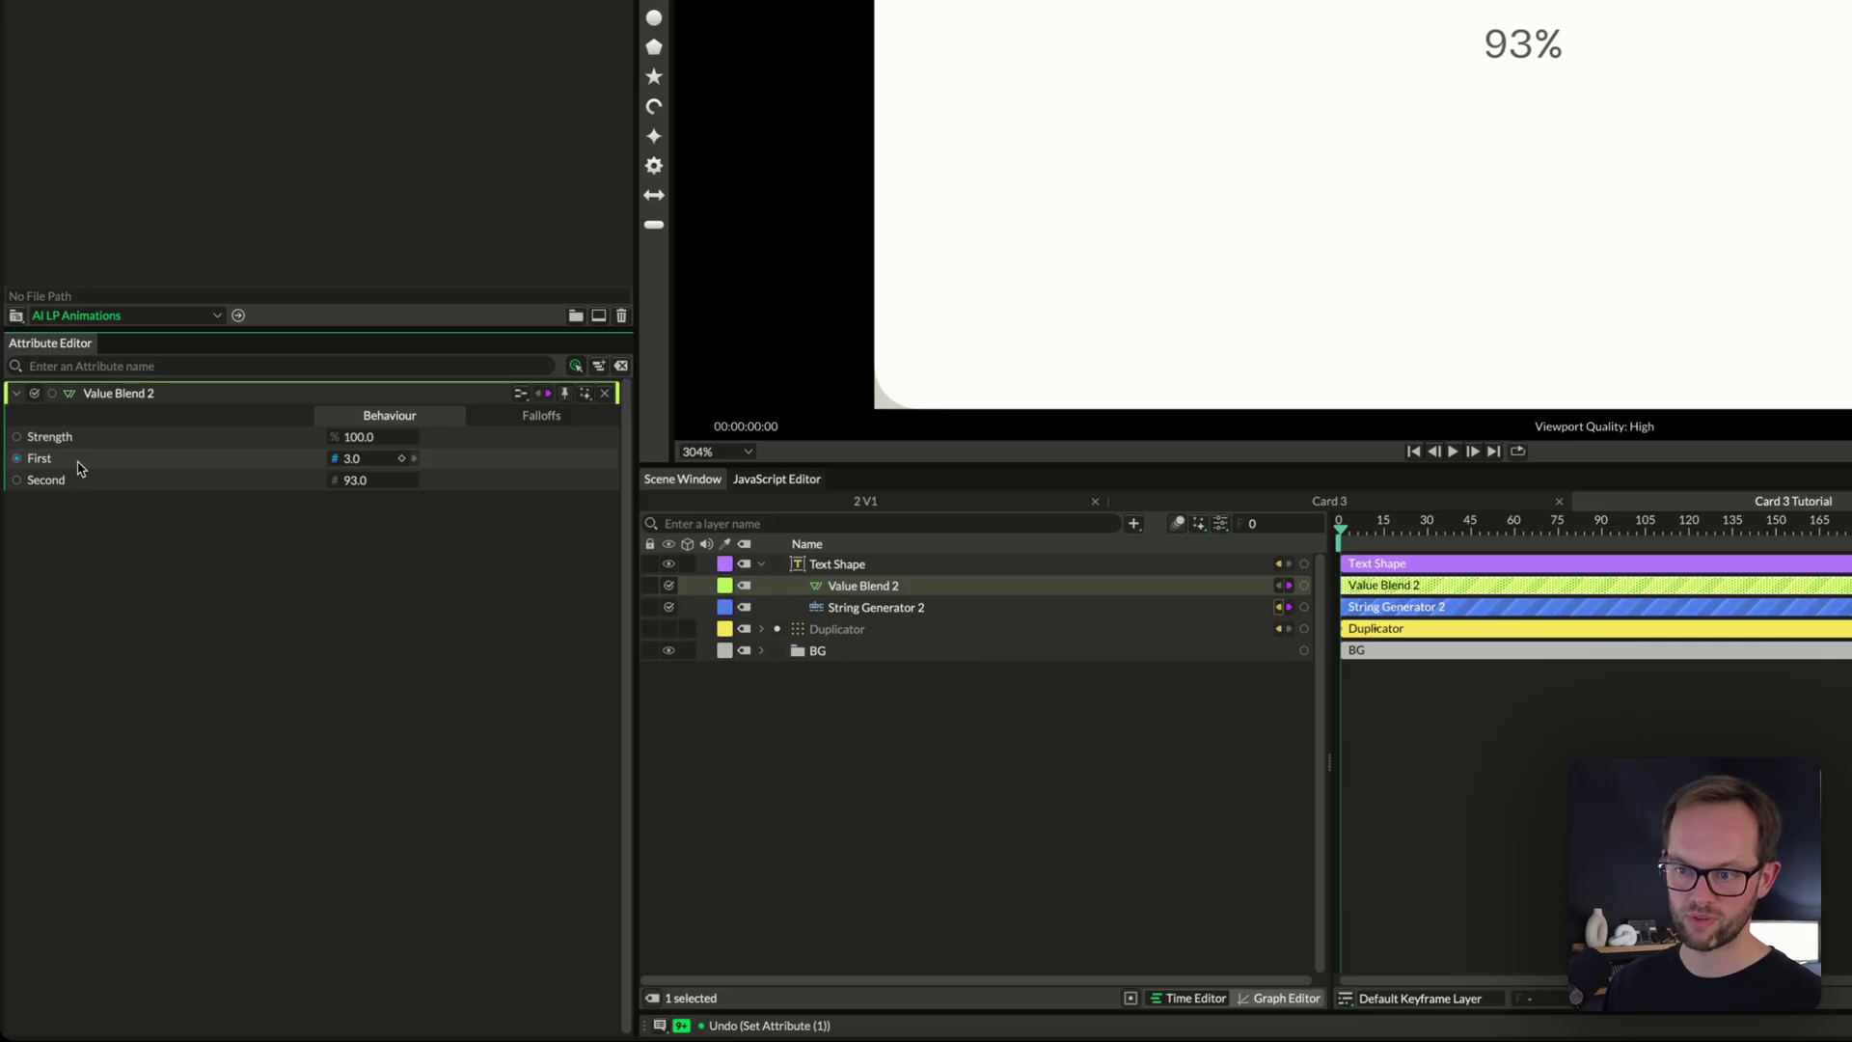
Try a Duplicator on the text shape and vary the Value Blend's Strength to test the copies
click(883, 563)
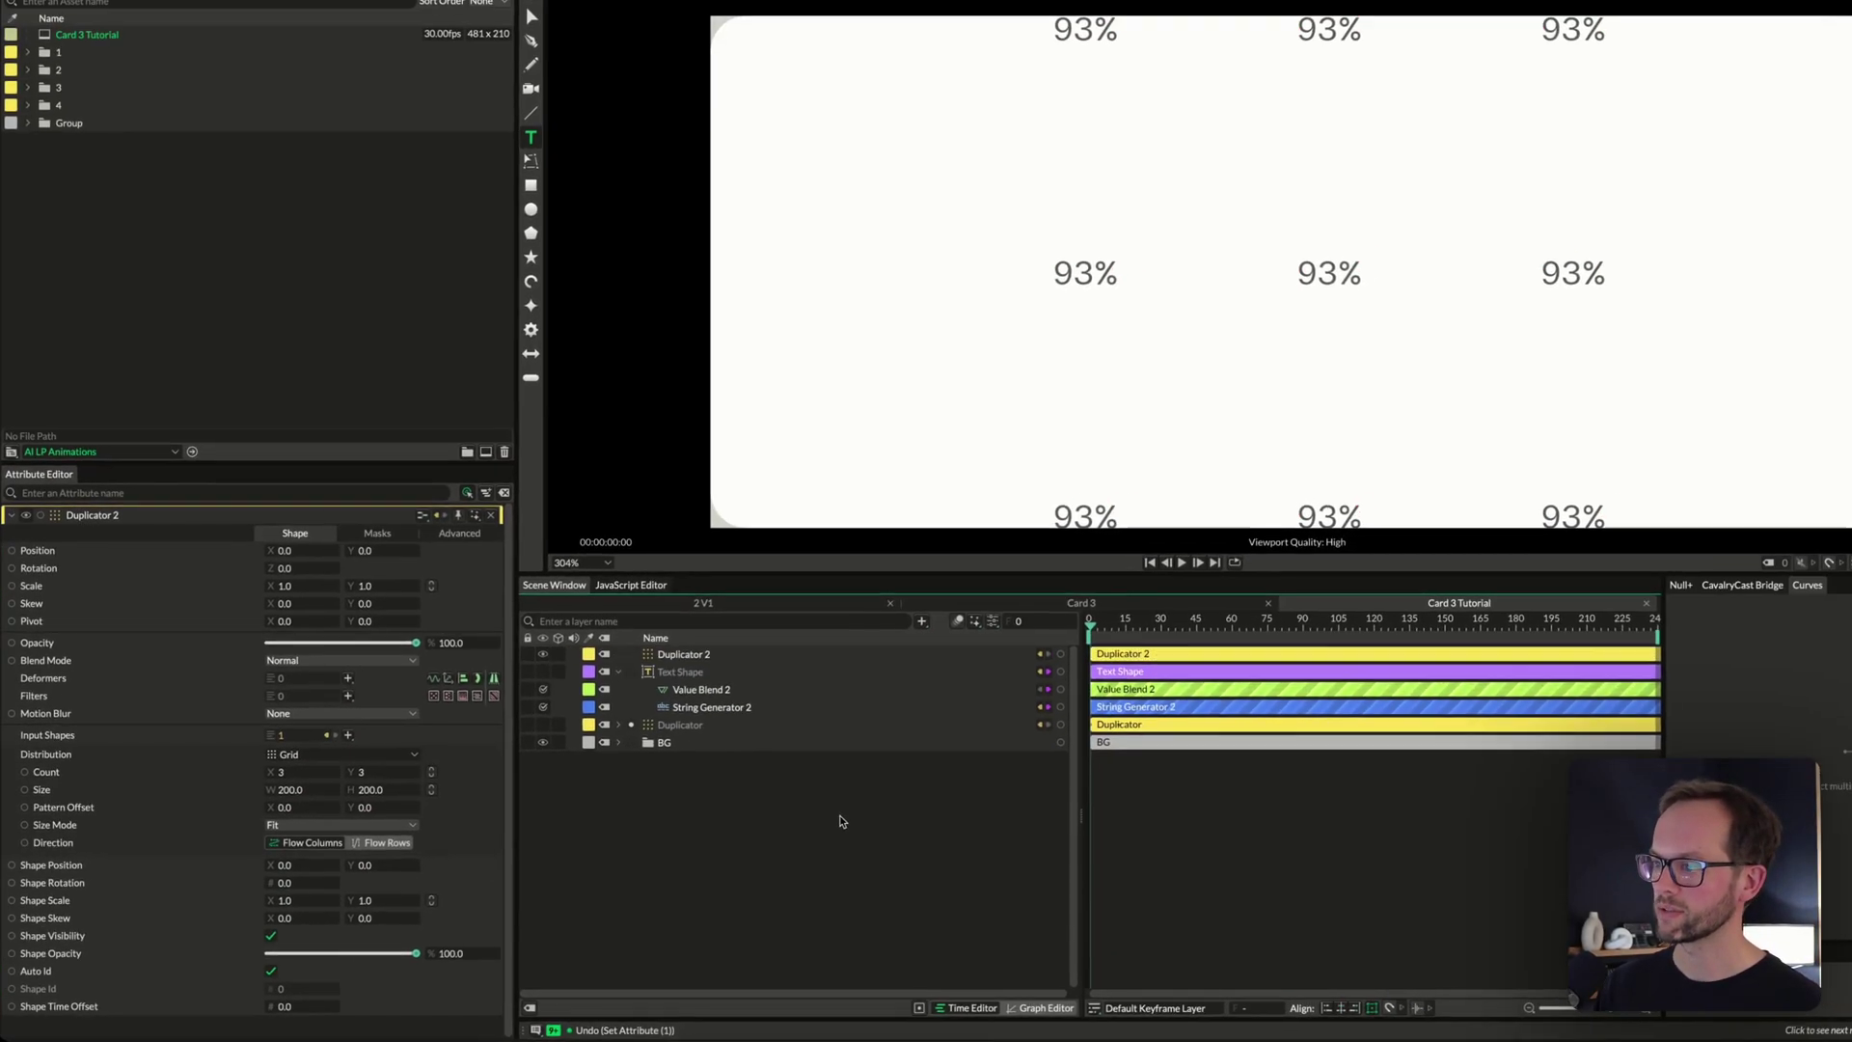
click(1051, 743)
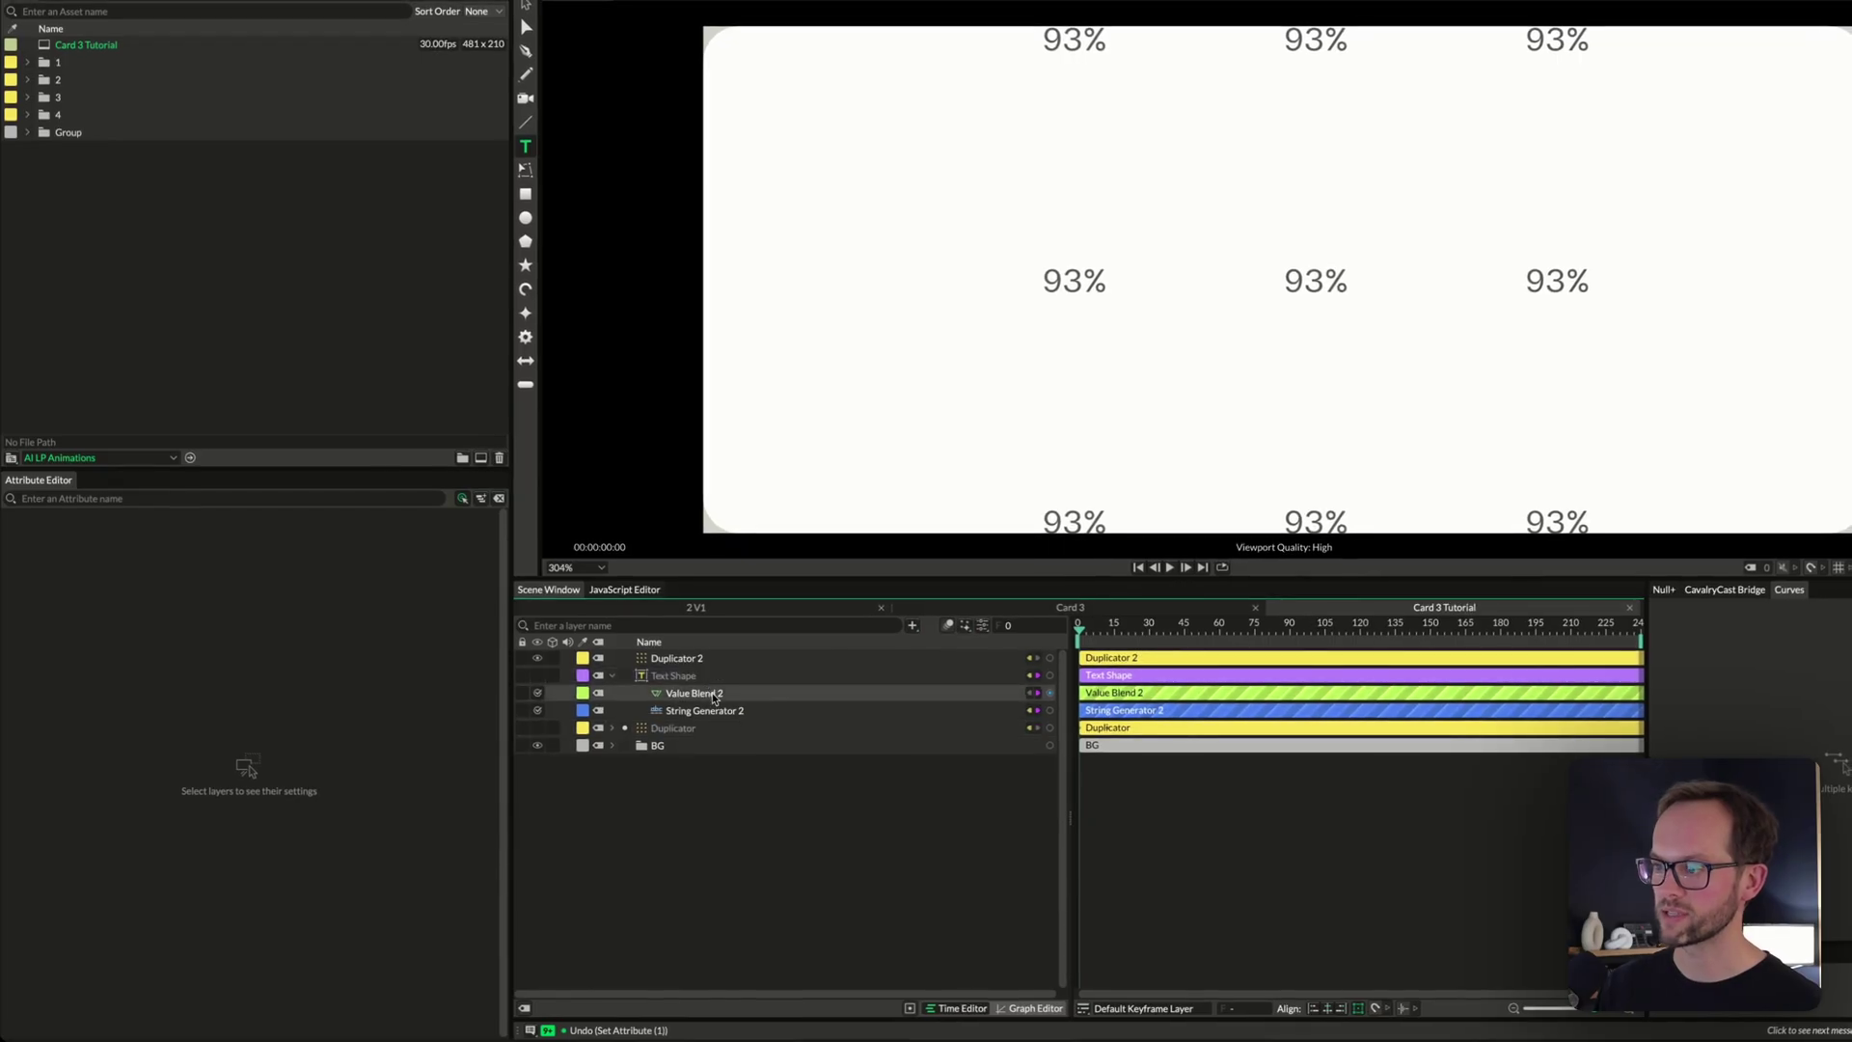
key(Up)
click(707, 695)
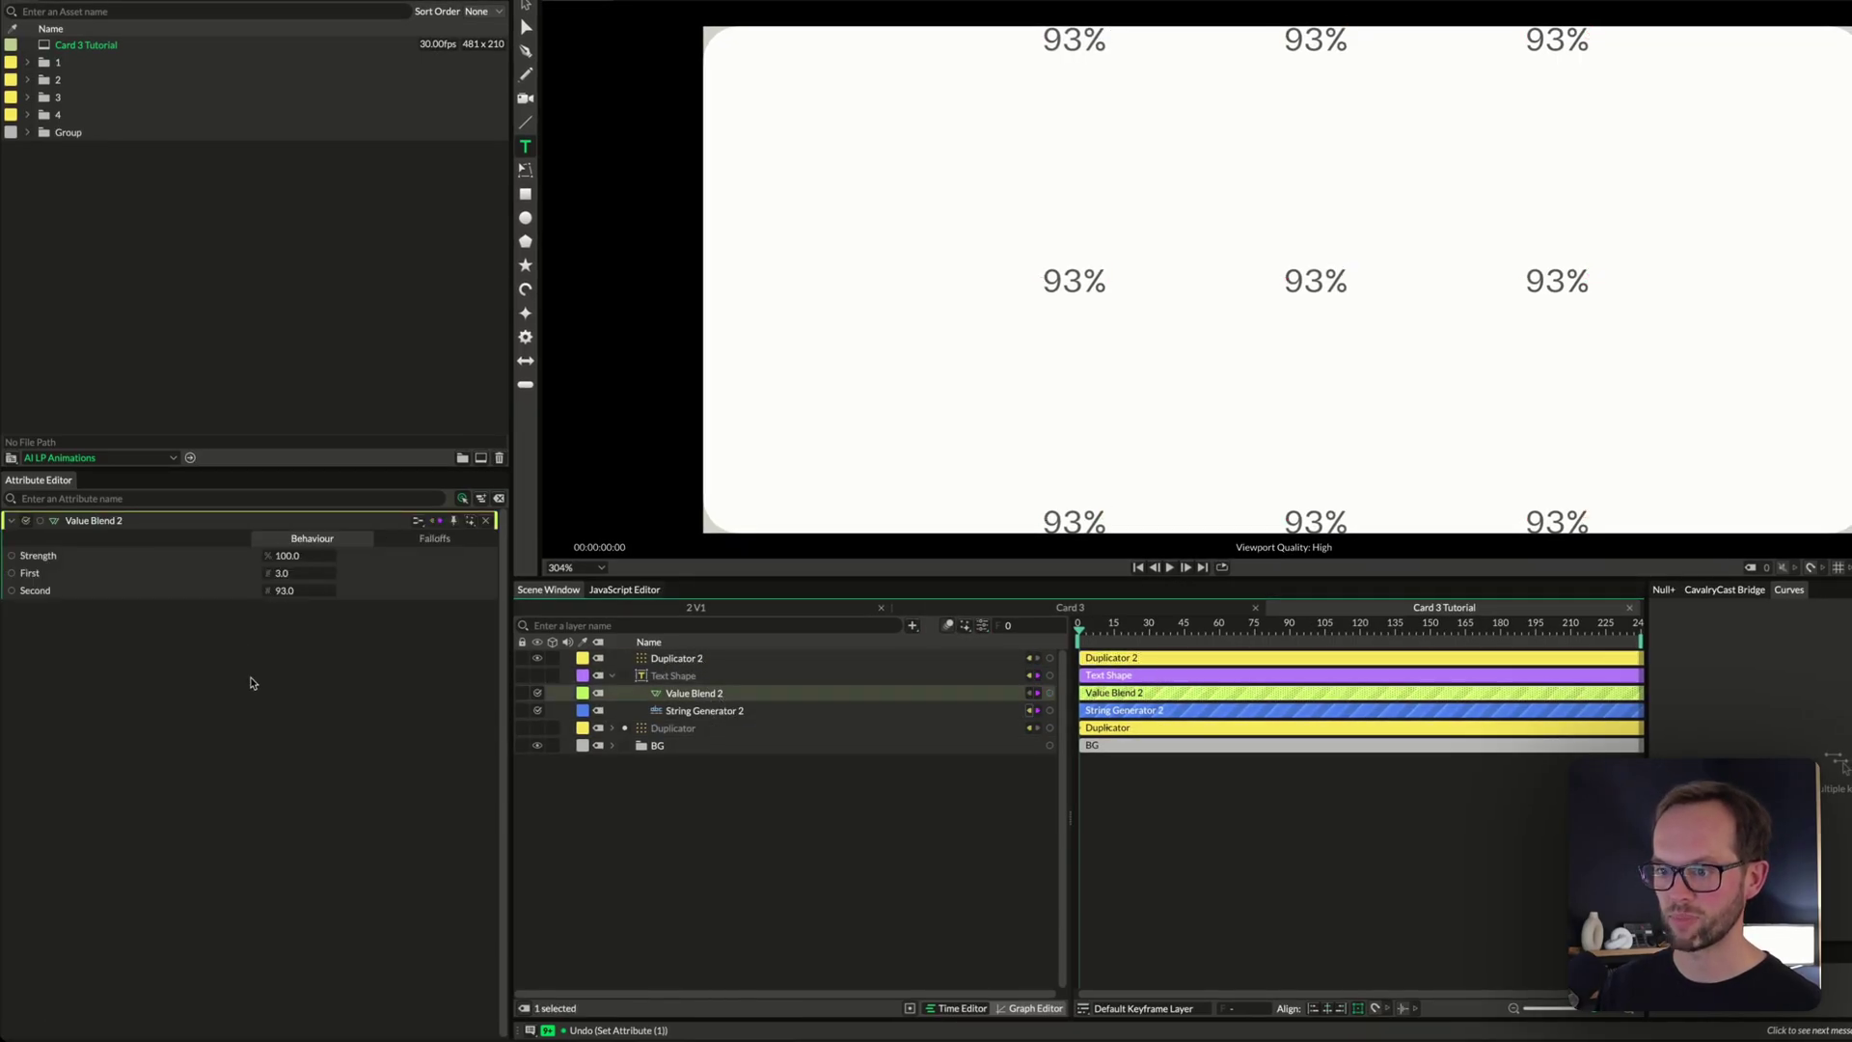
drag(280, 557, 596, 569)
Undo the Strength change and the creation of the Duplicator
key(ctrl+z)
key(ctrl+z)
key(ctrl+z)
key(ctrl+z)
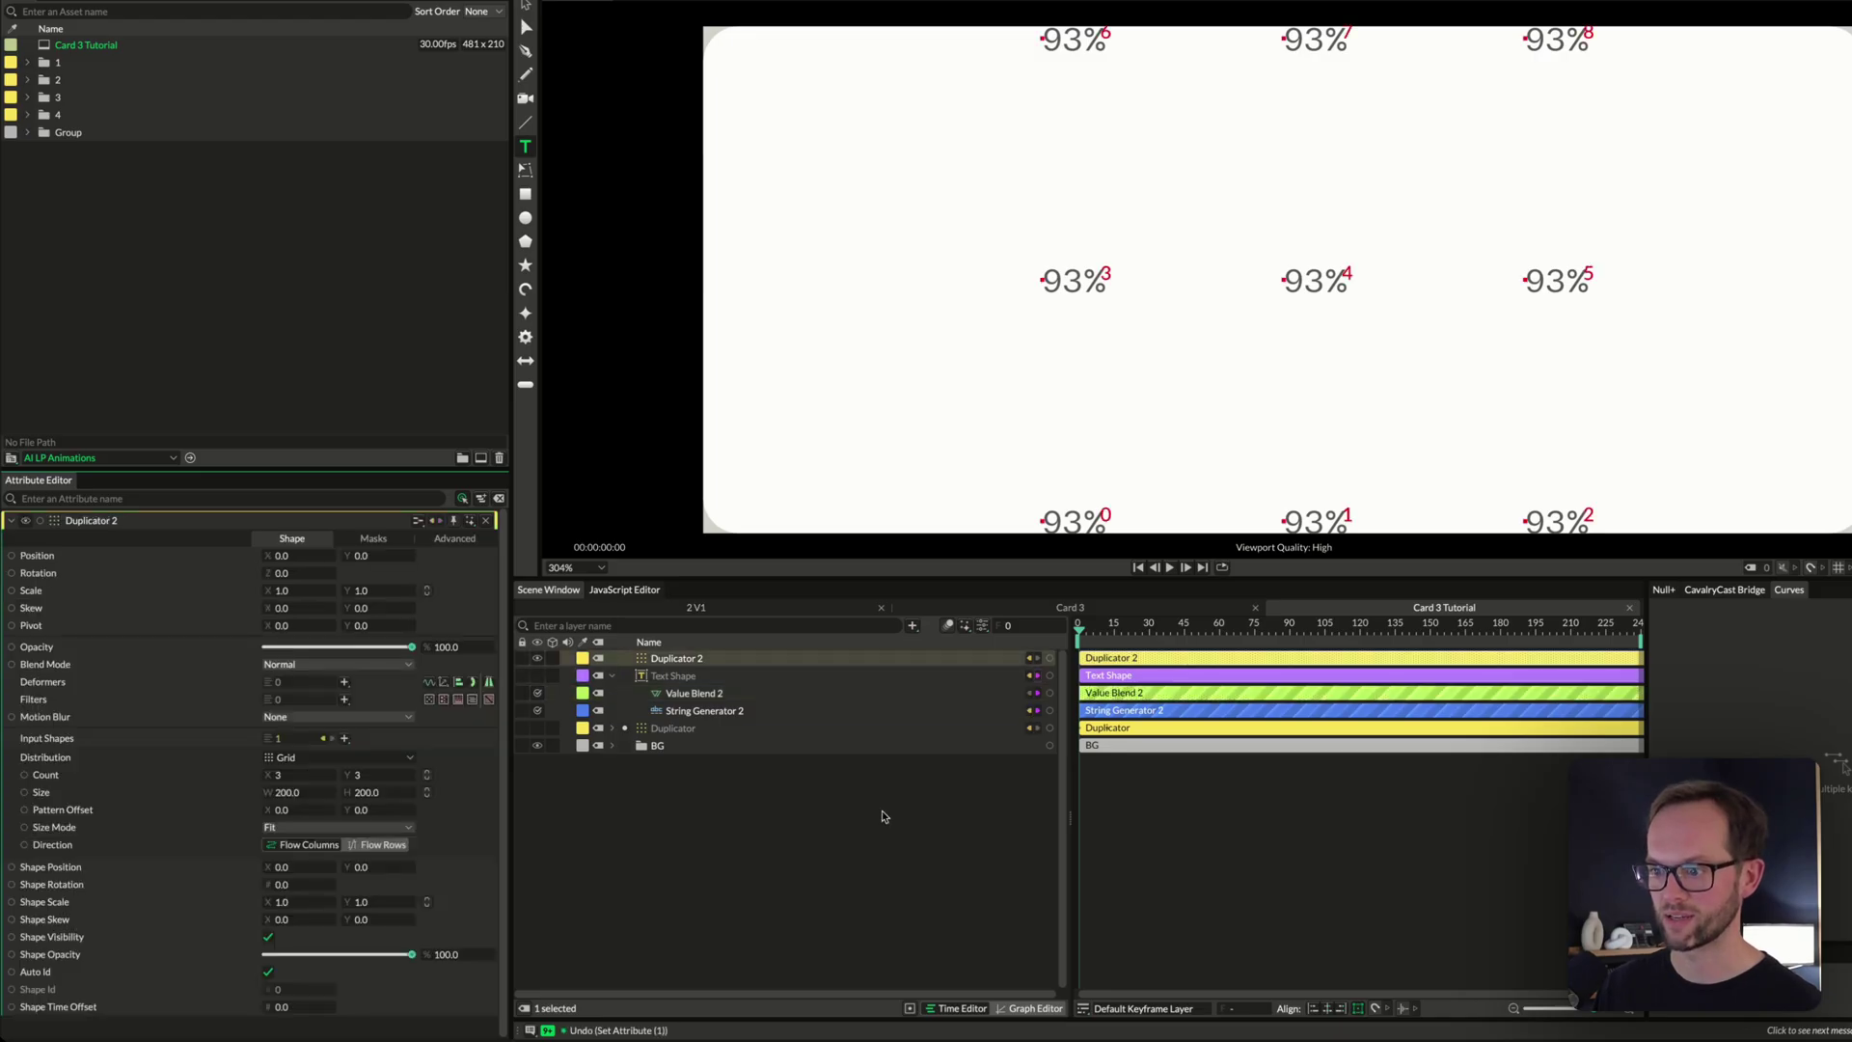
key(ctrl+z)
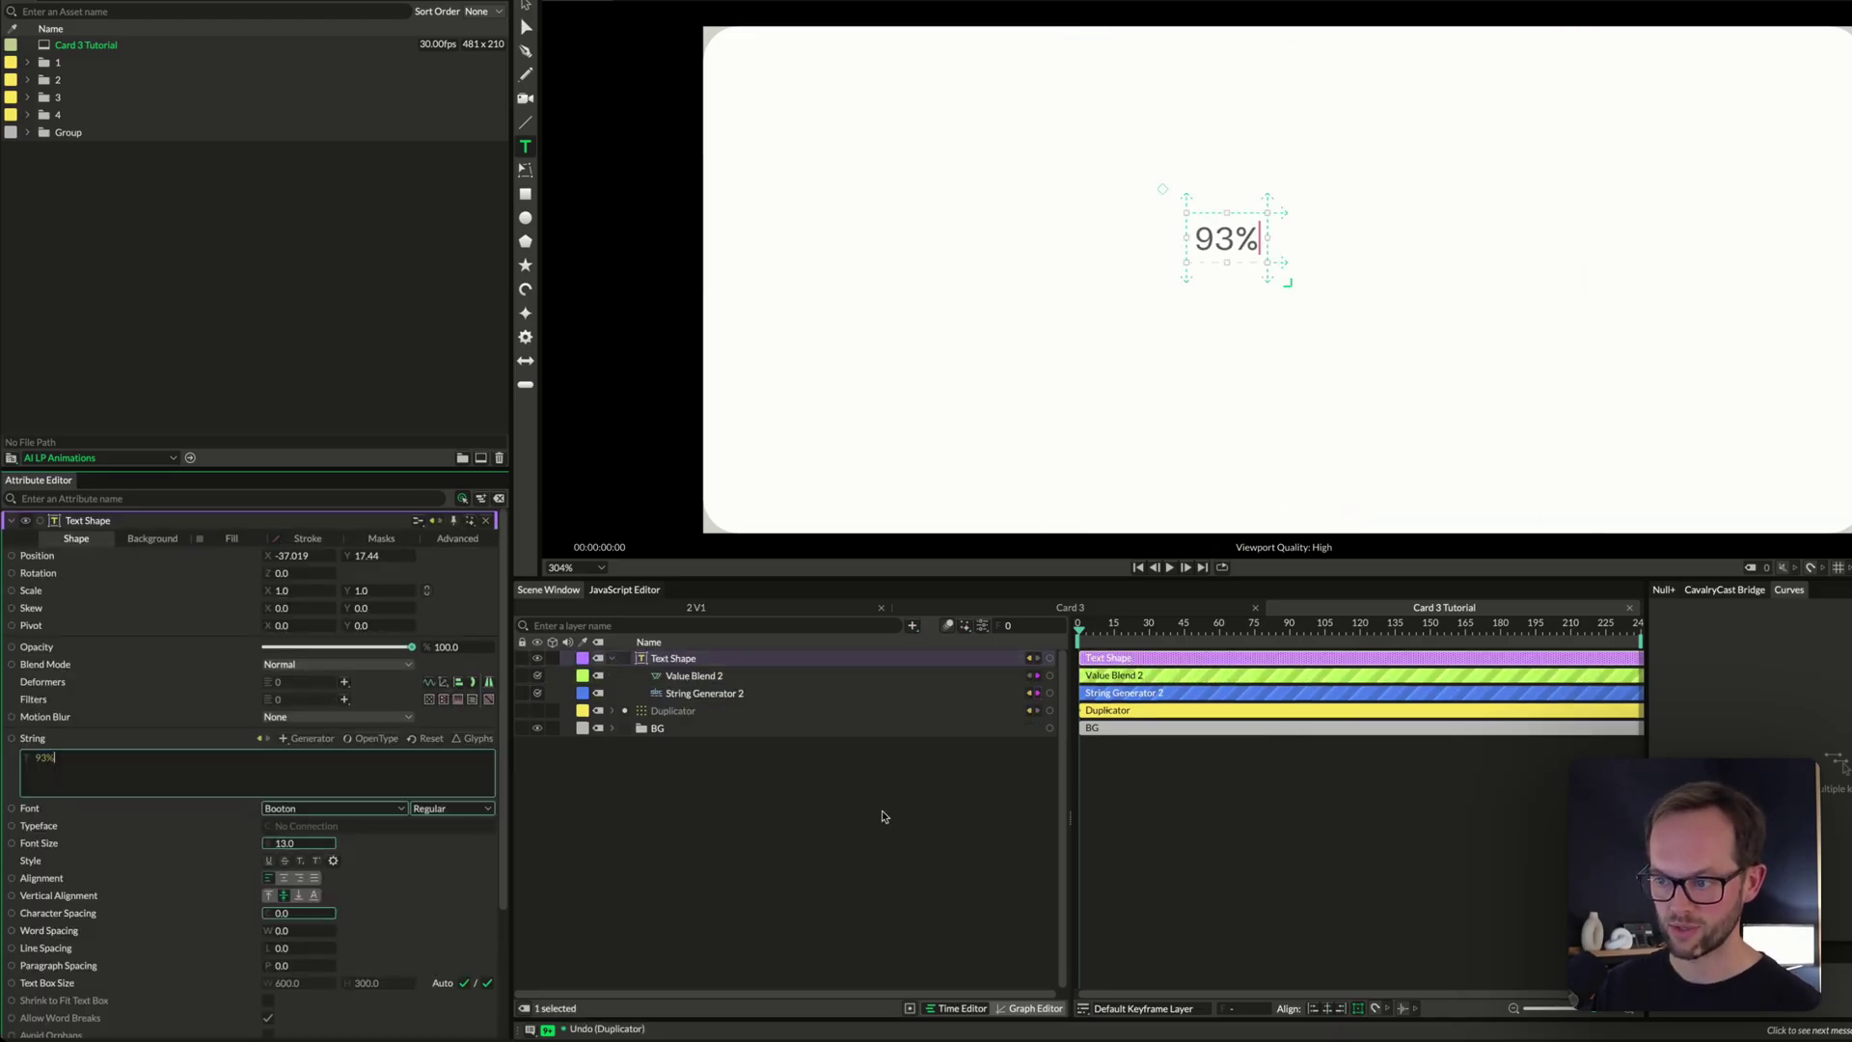
click(875, 818)
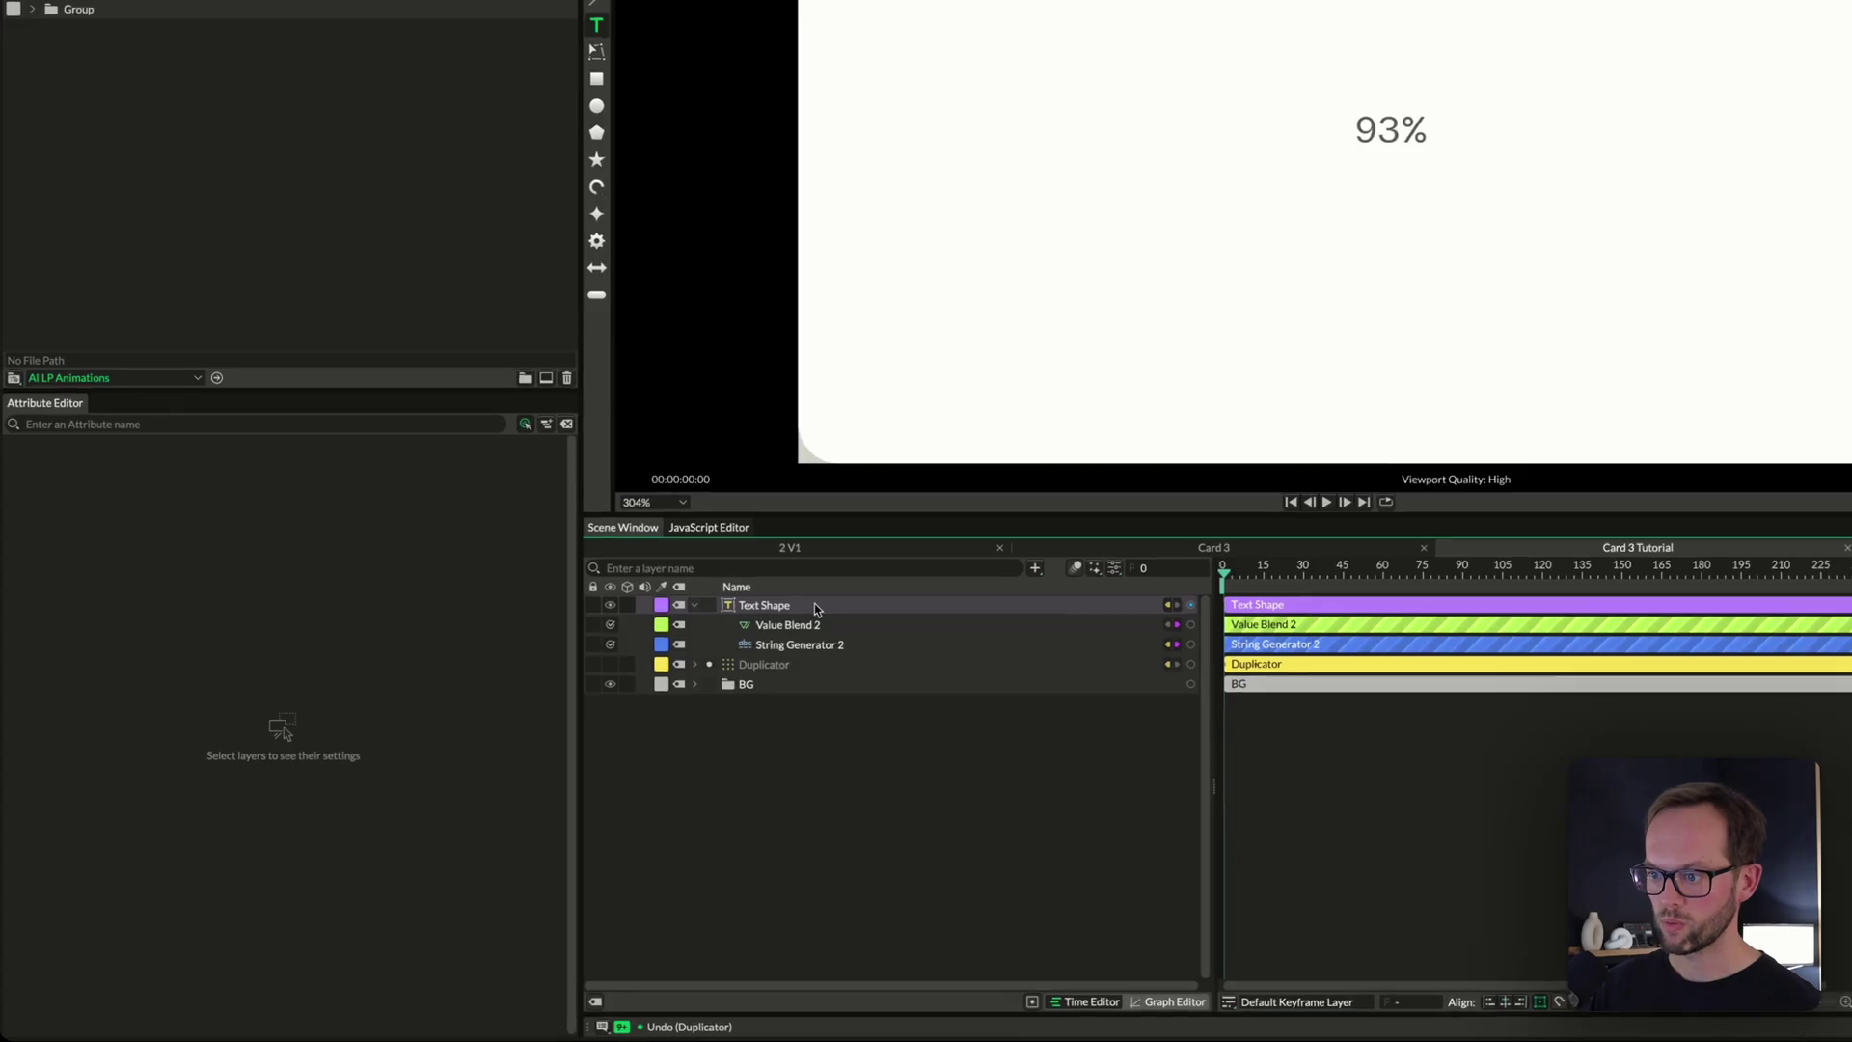
Add a Random behaviour to the scene and rename it Value High
click(719, 660)
key(Tab)
text(rad)
key(BackSpace)
text(ndom)
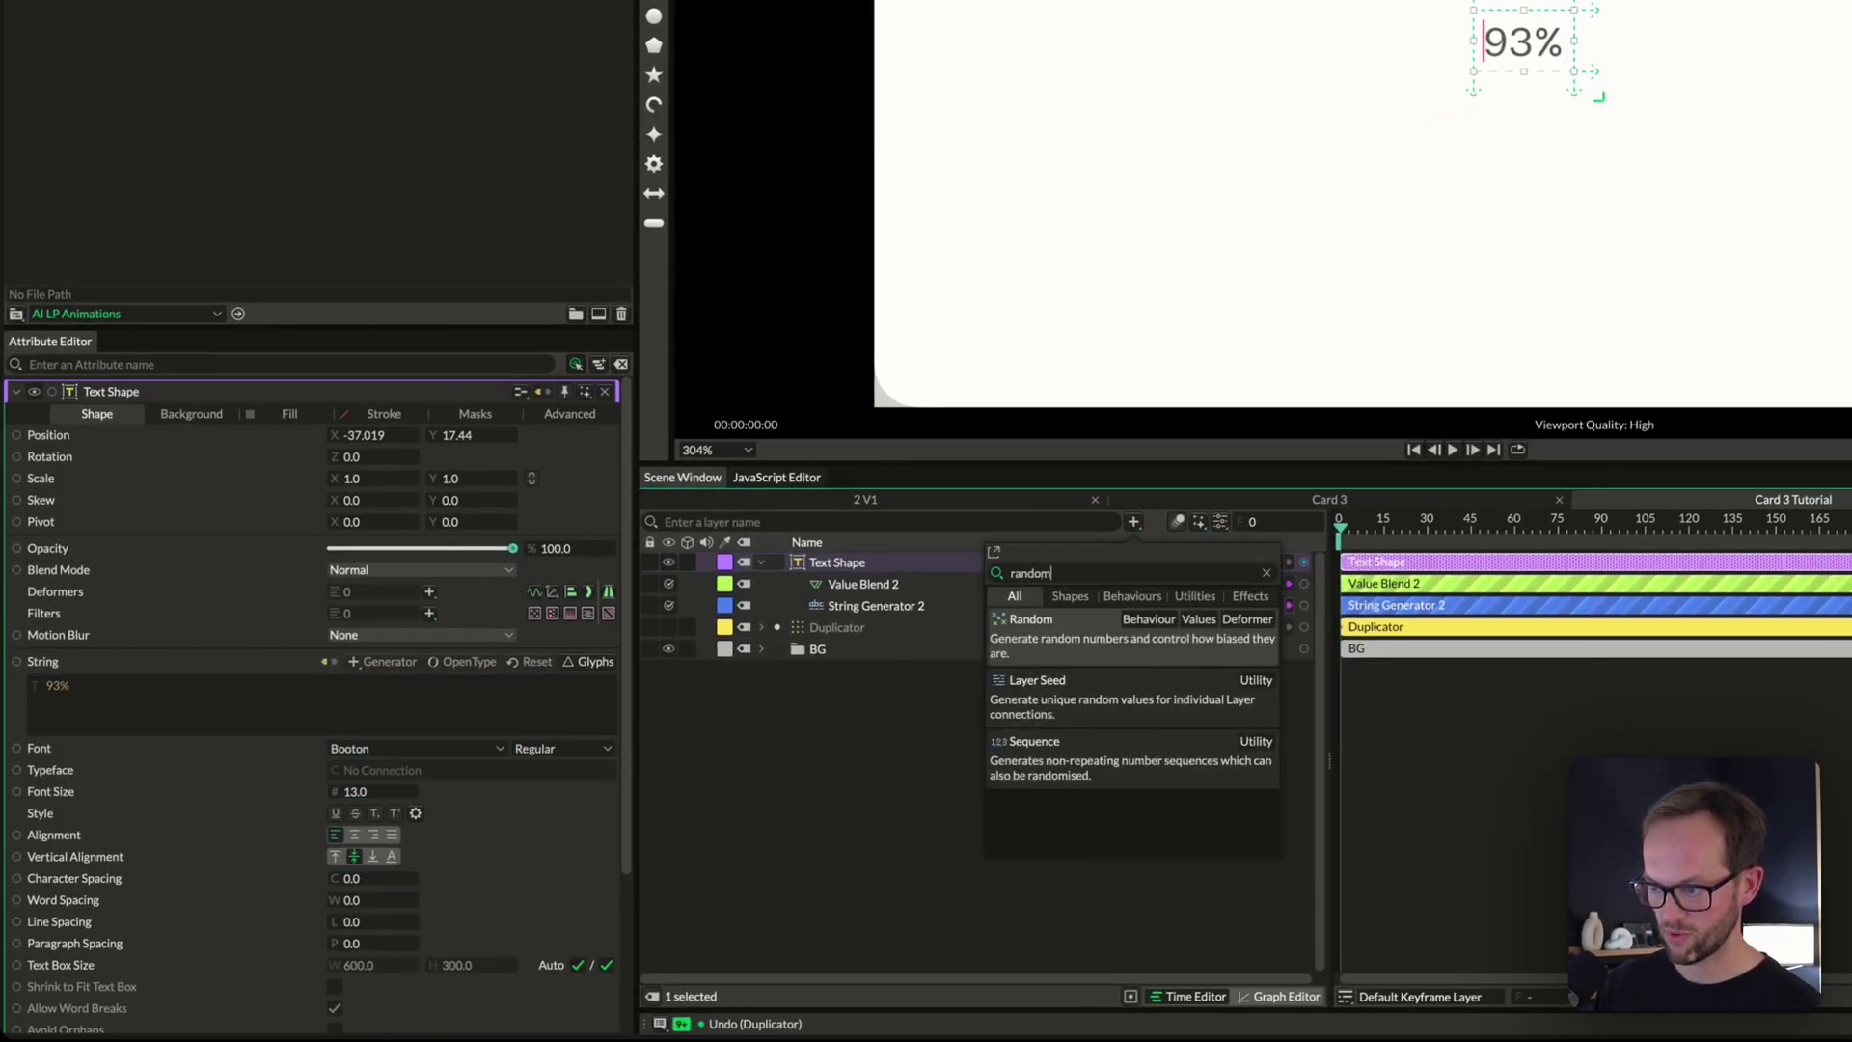
key(Return)
click(801, 569)
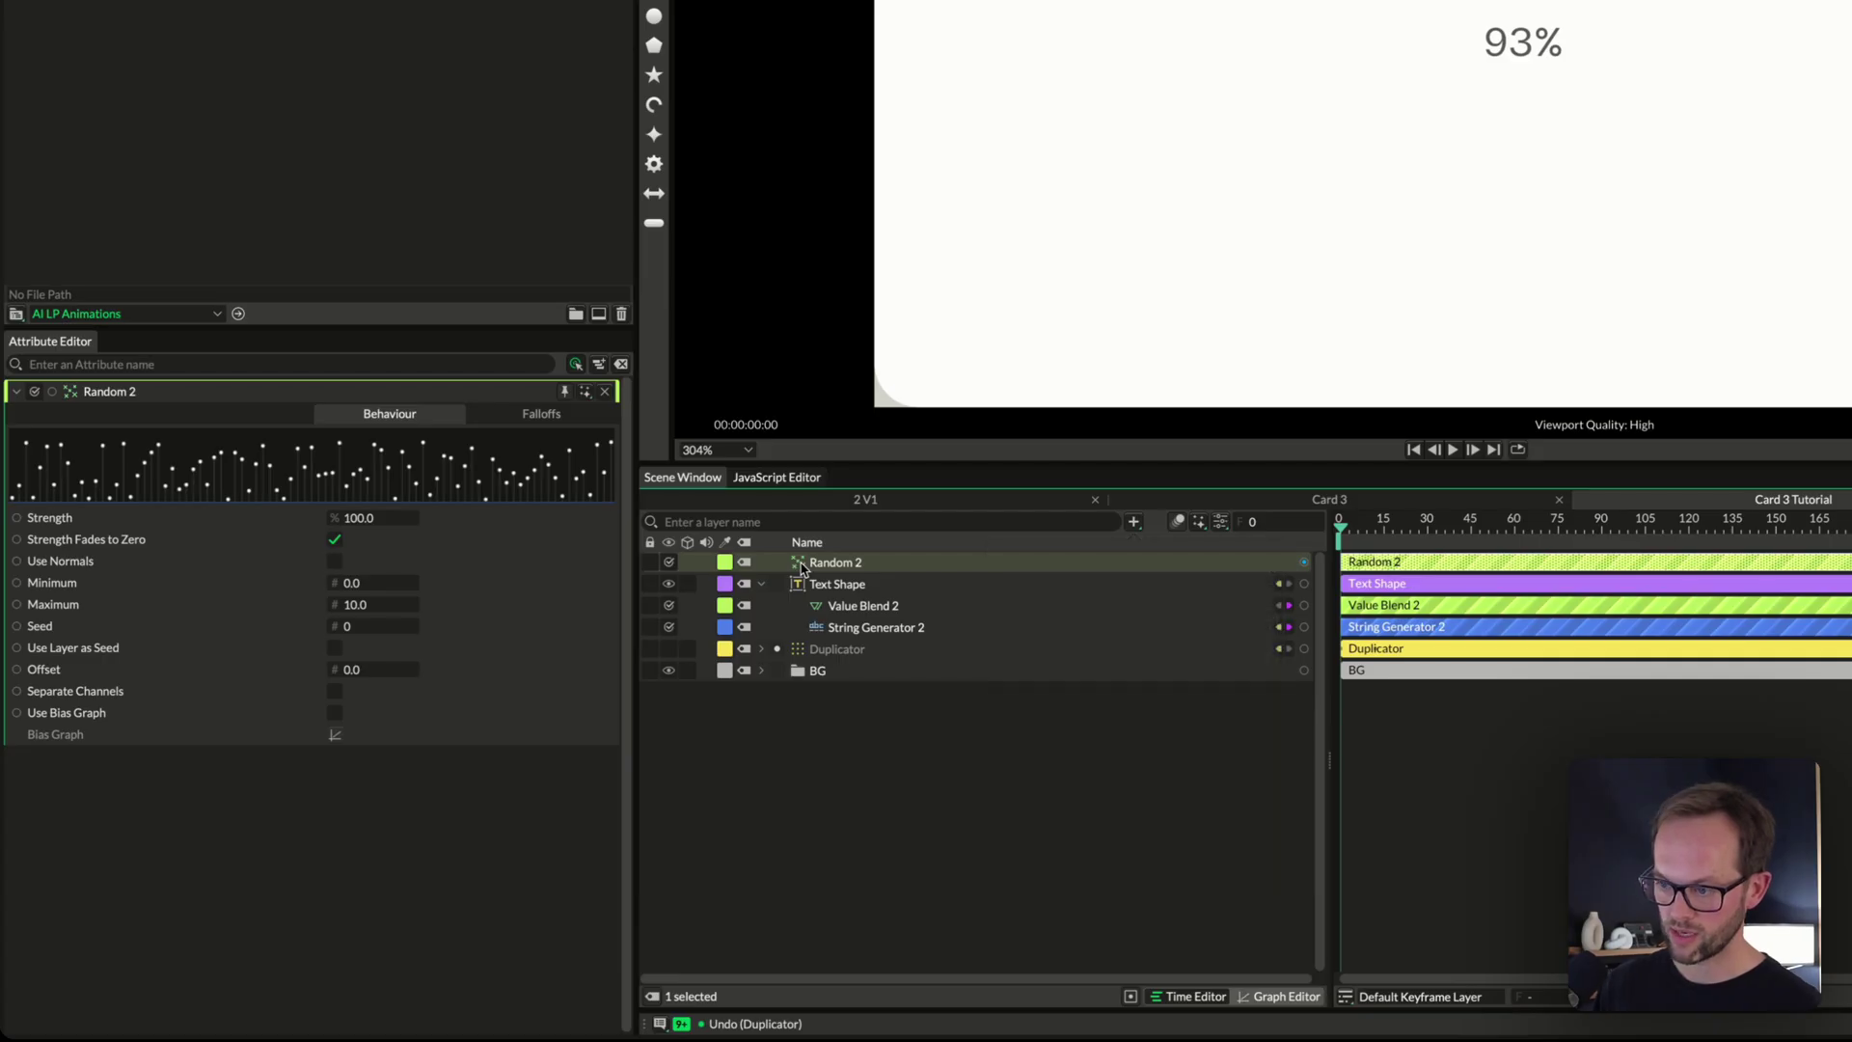
text(Value High)
key(Return)
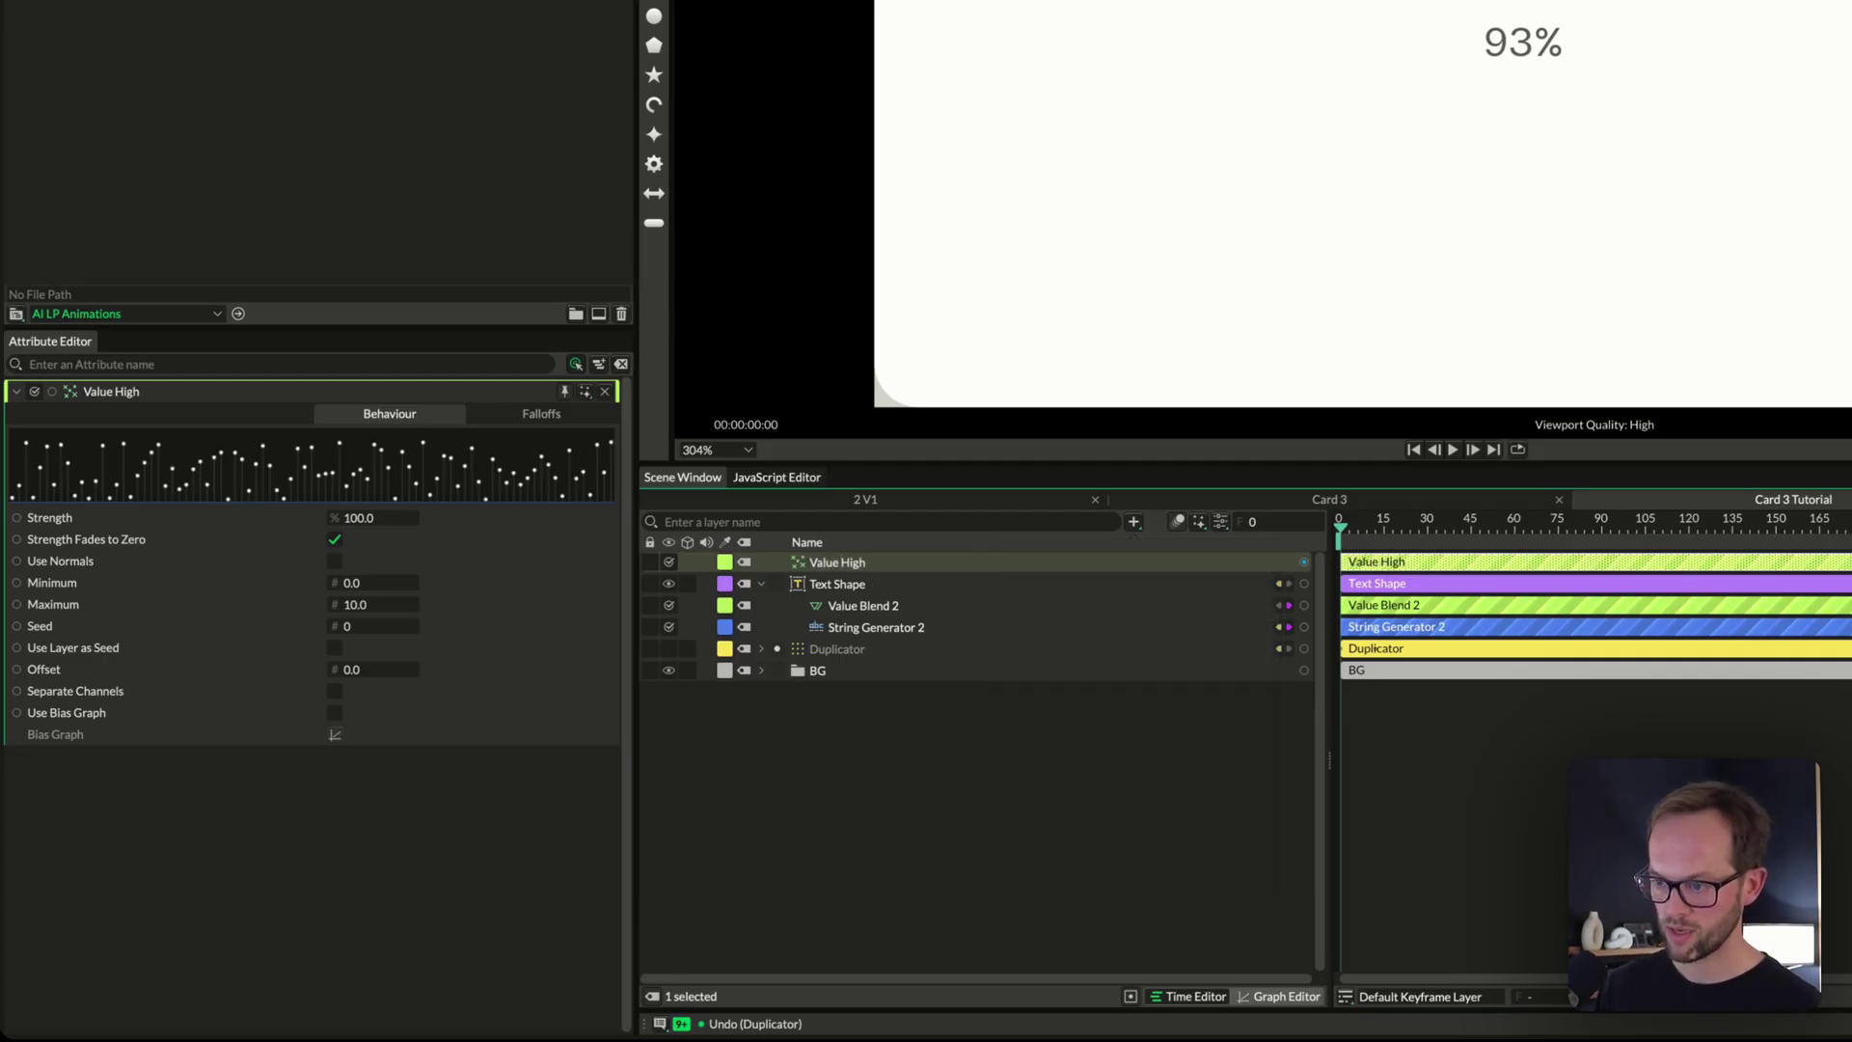
Set Value High's maximum to 100 and its minimum to 50
click(372, 607)
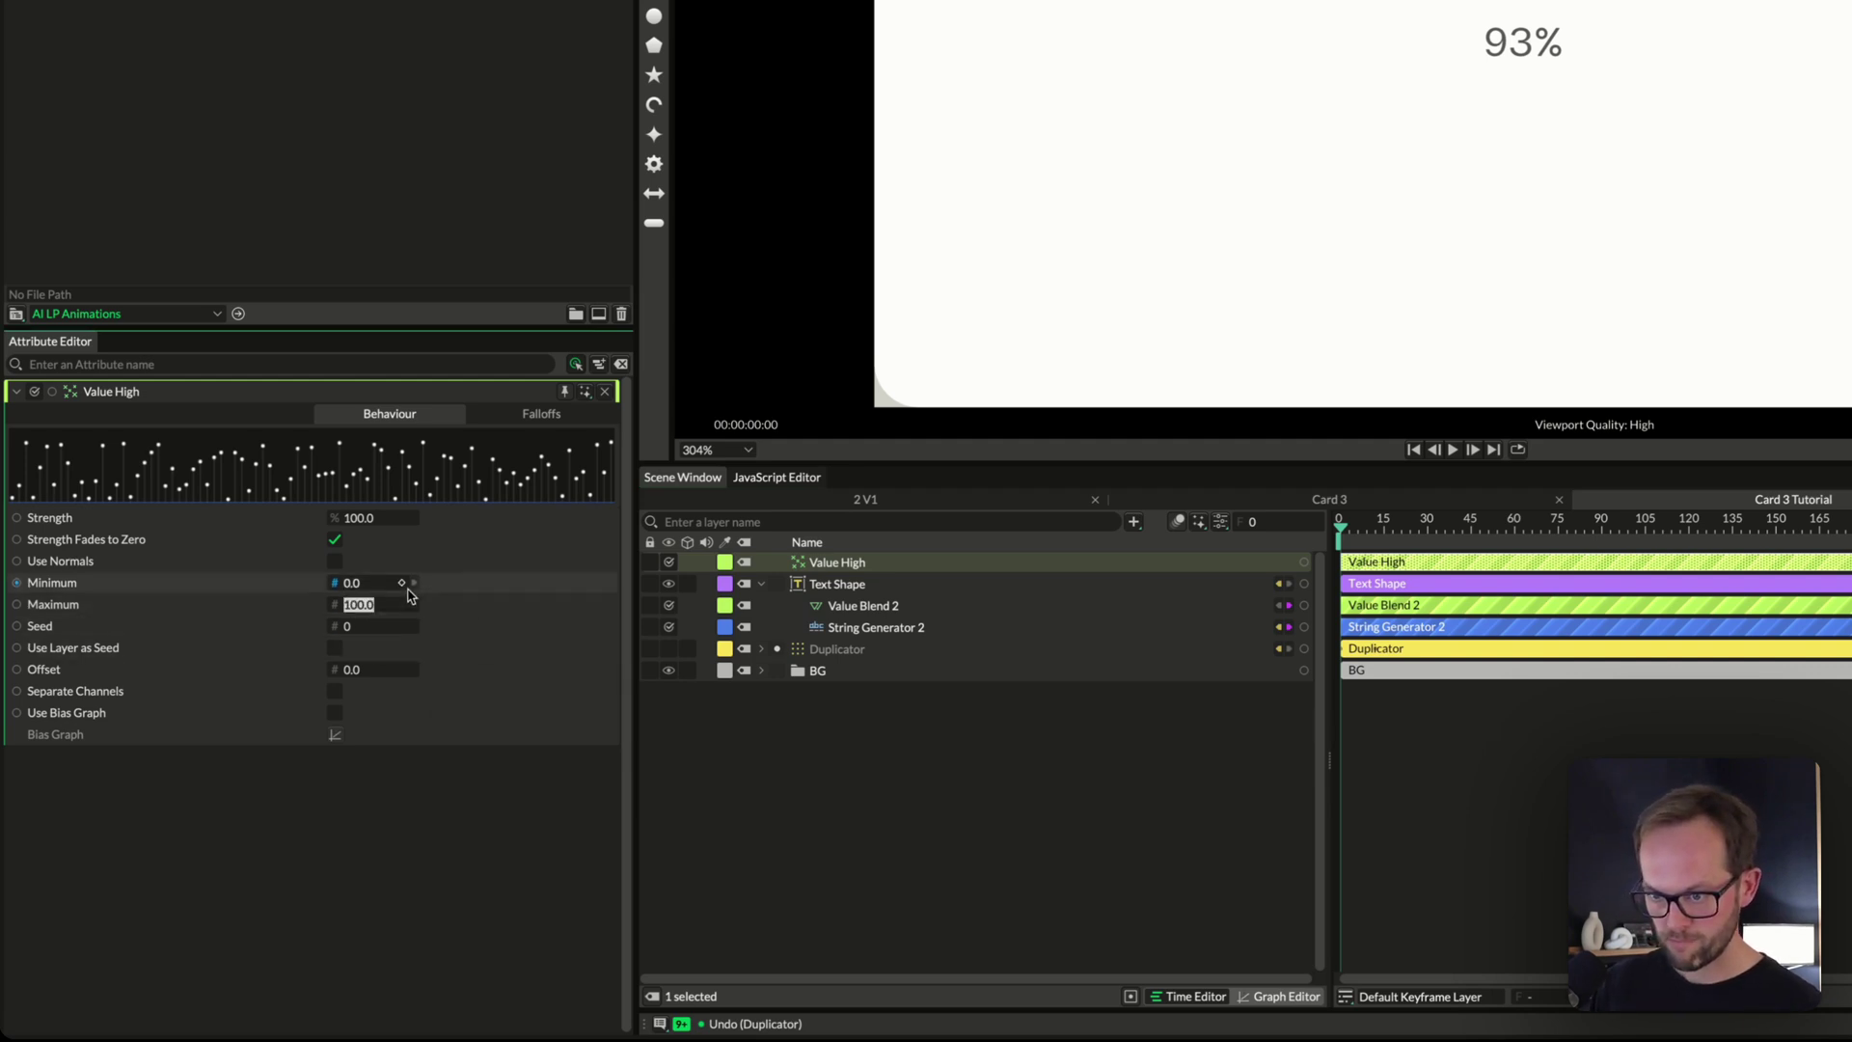
click(353, 584)
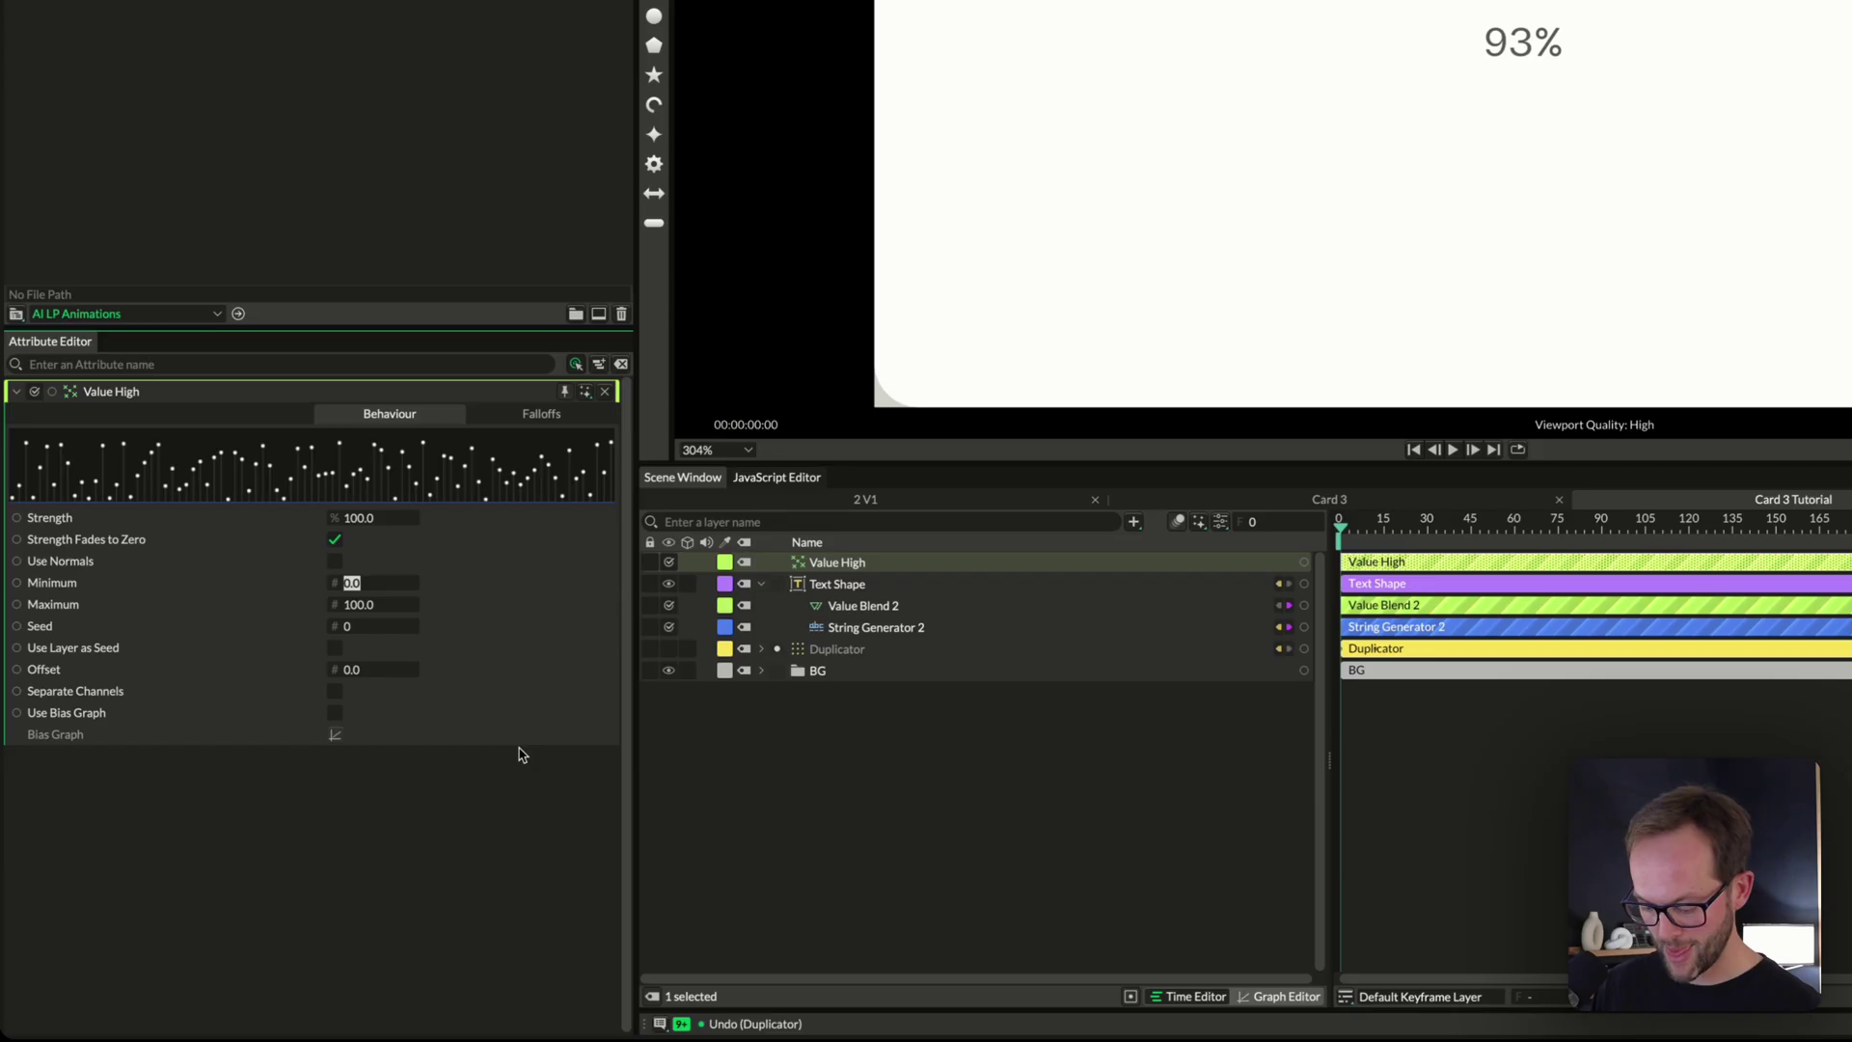
text(50)
key(Return)
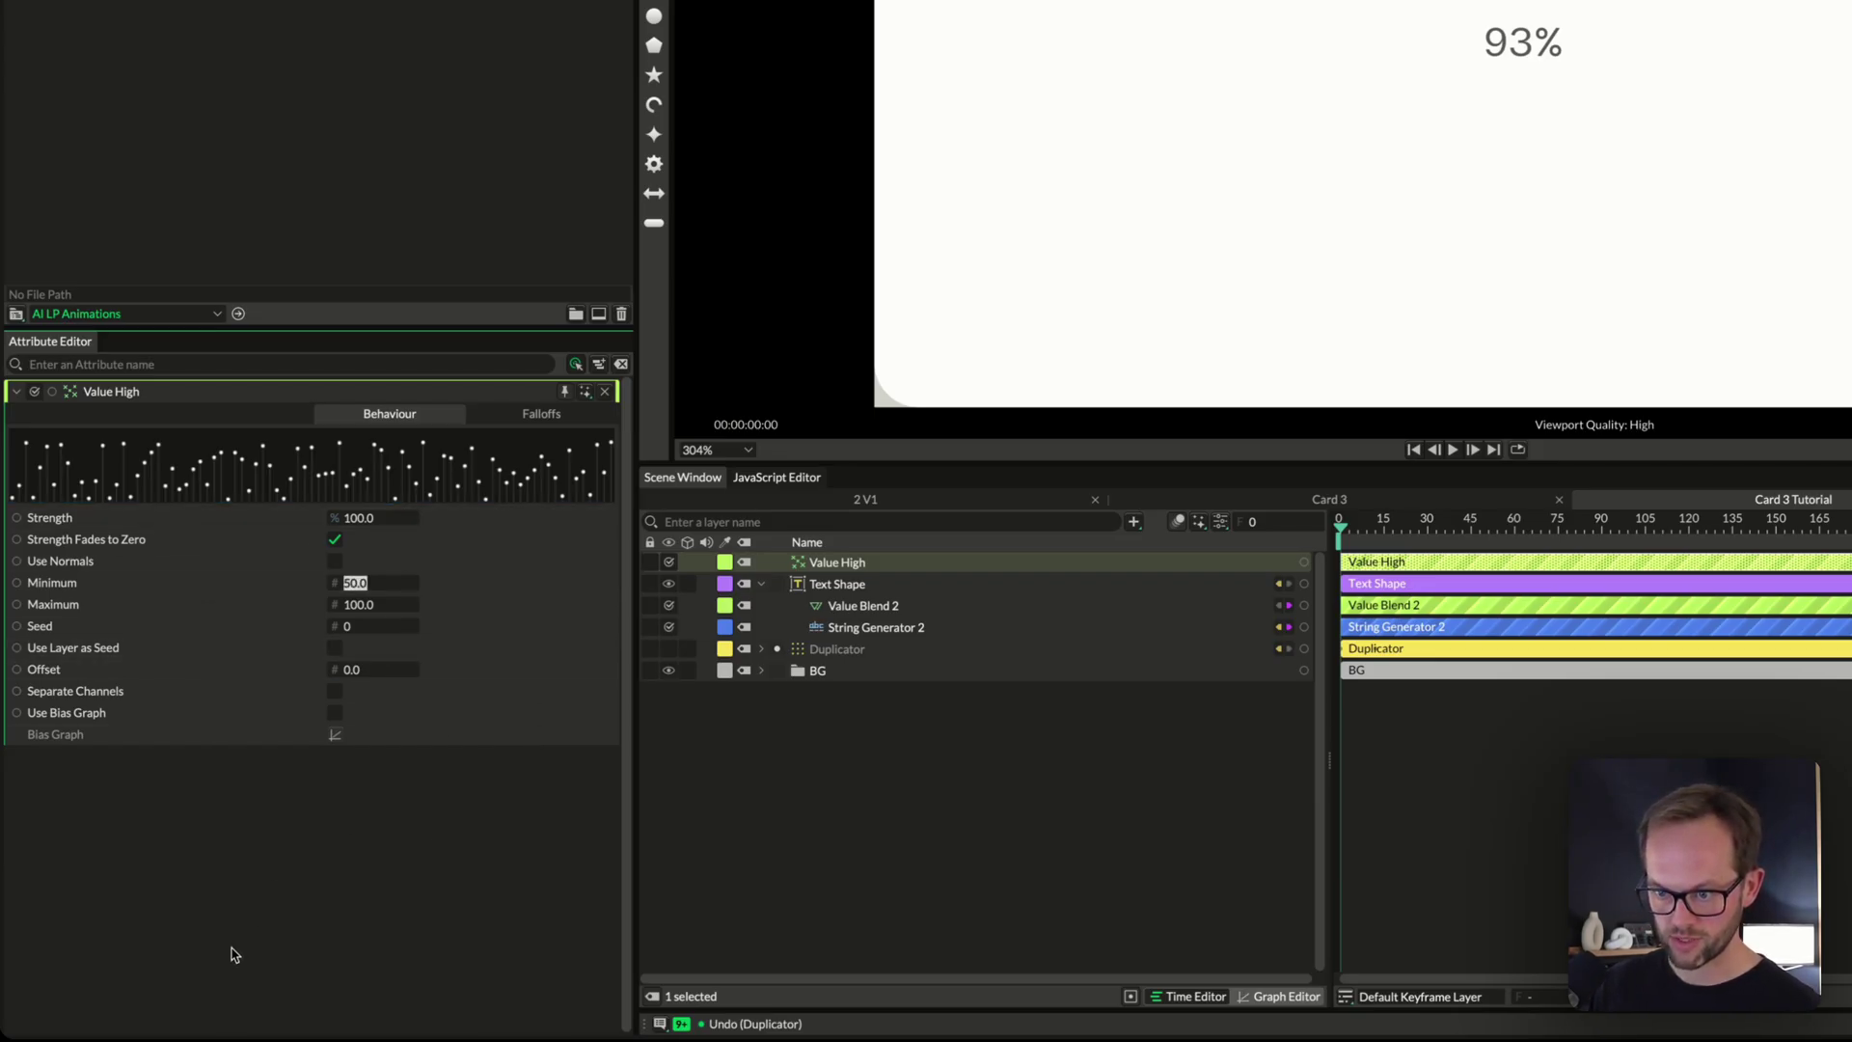
Enable the bias graph on Value High and reshape its curve to bias the random numbers towards high values
click(335, 715)
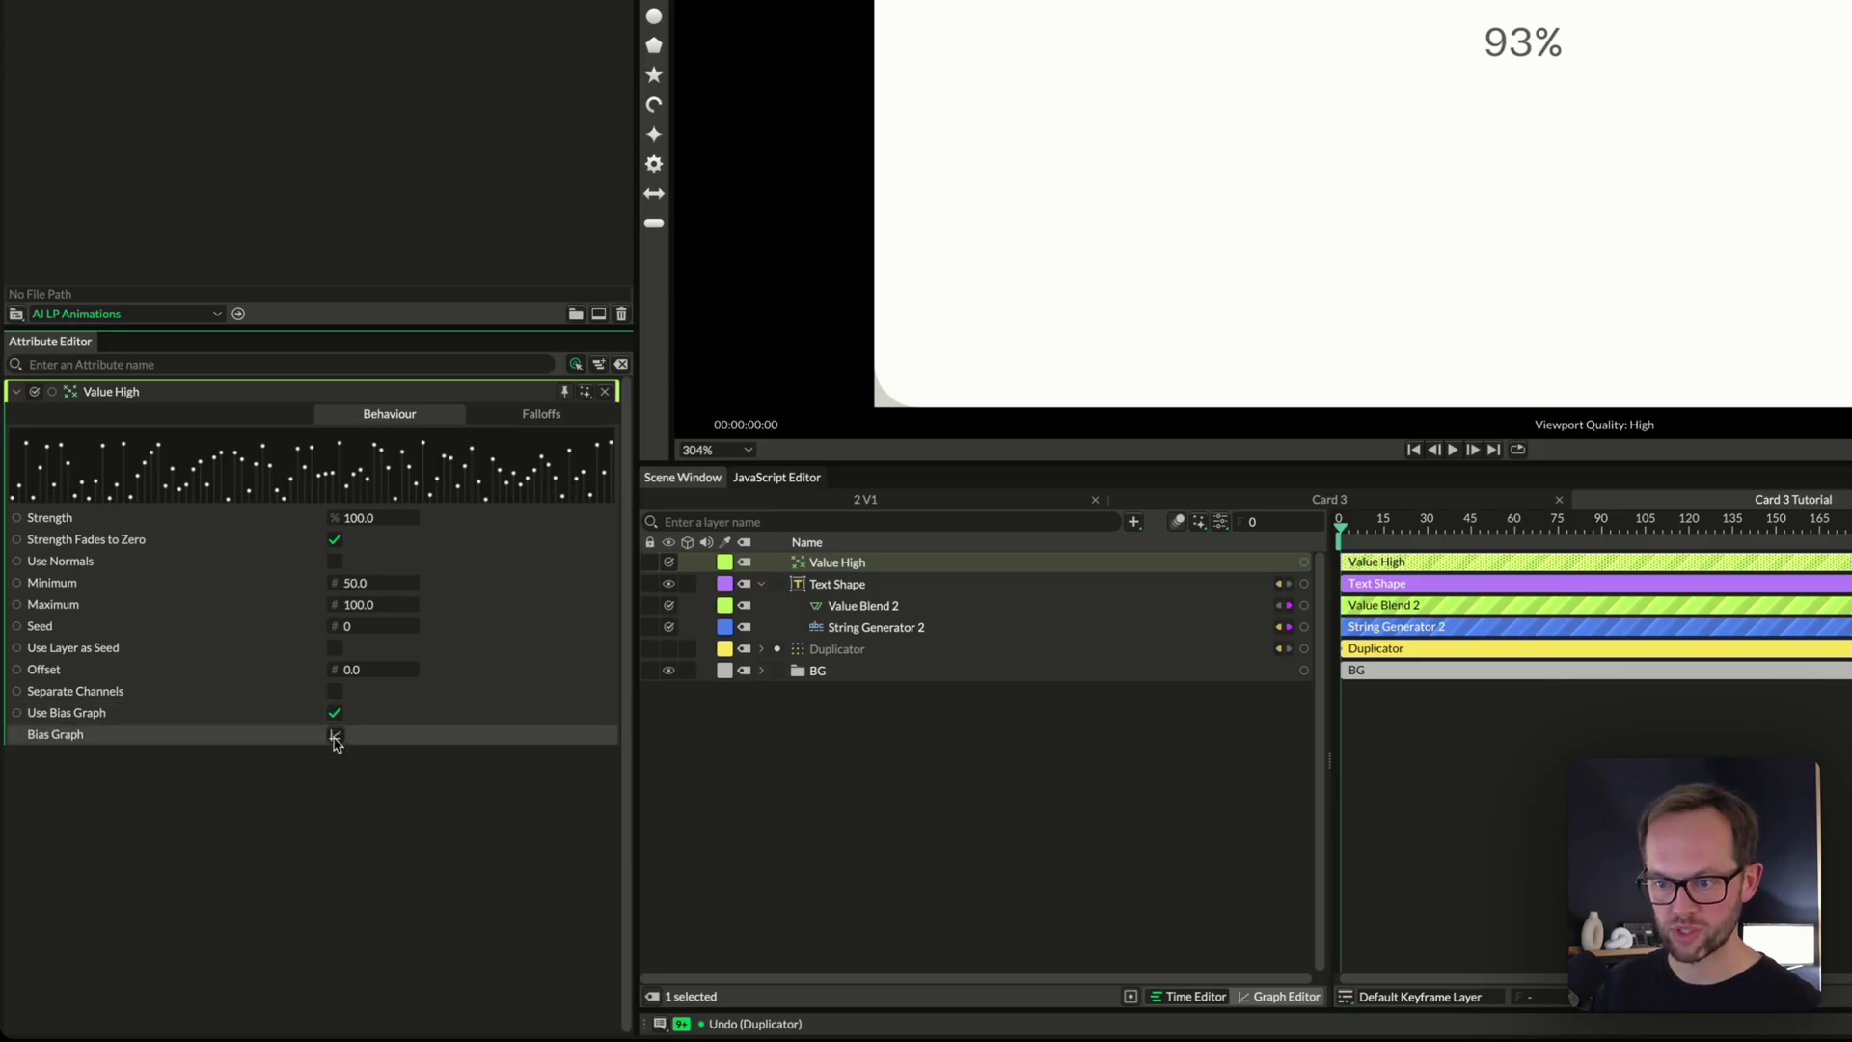
click(335, 738)
drag(375, 840, 350, 675)
click(350, 670)
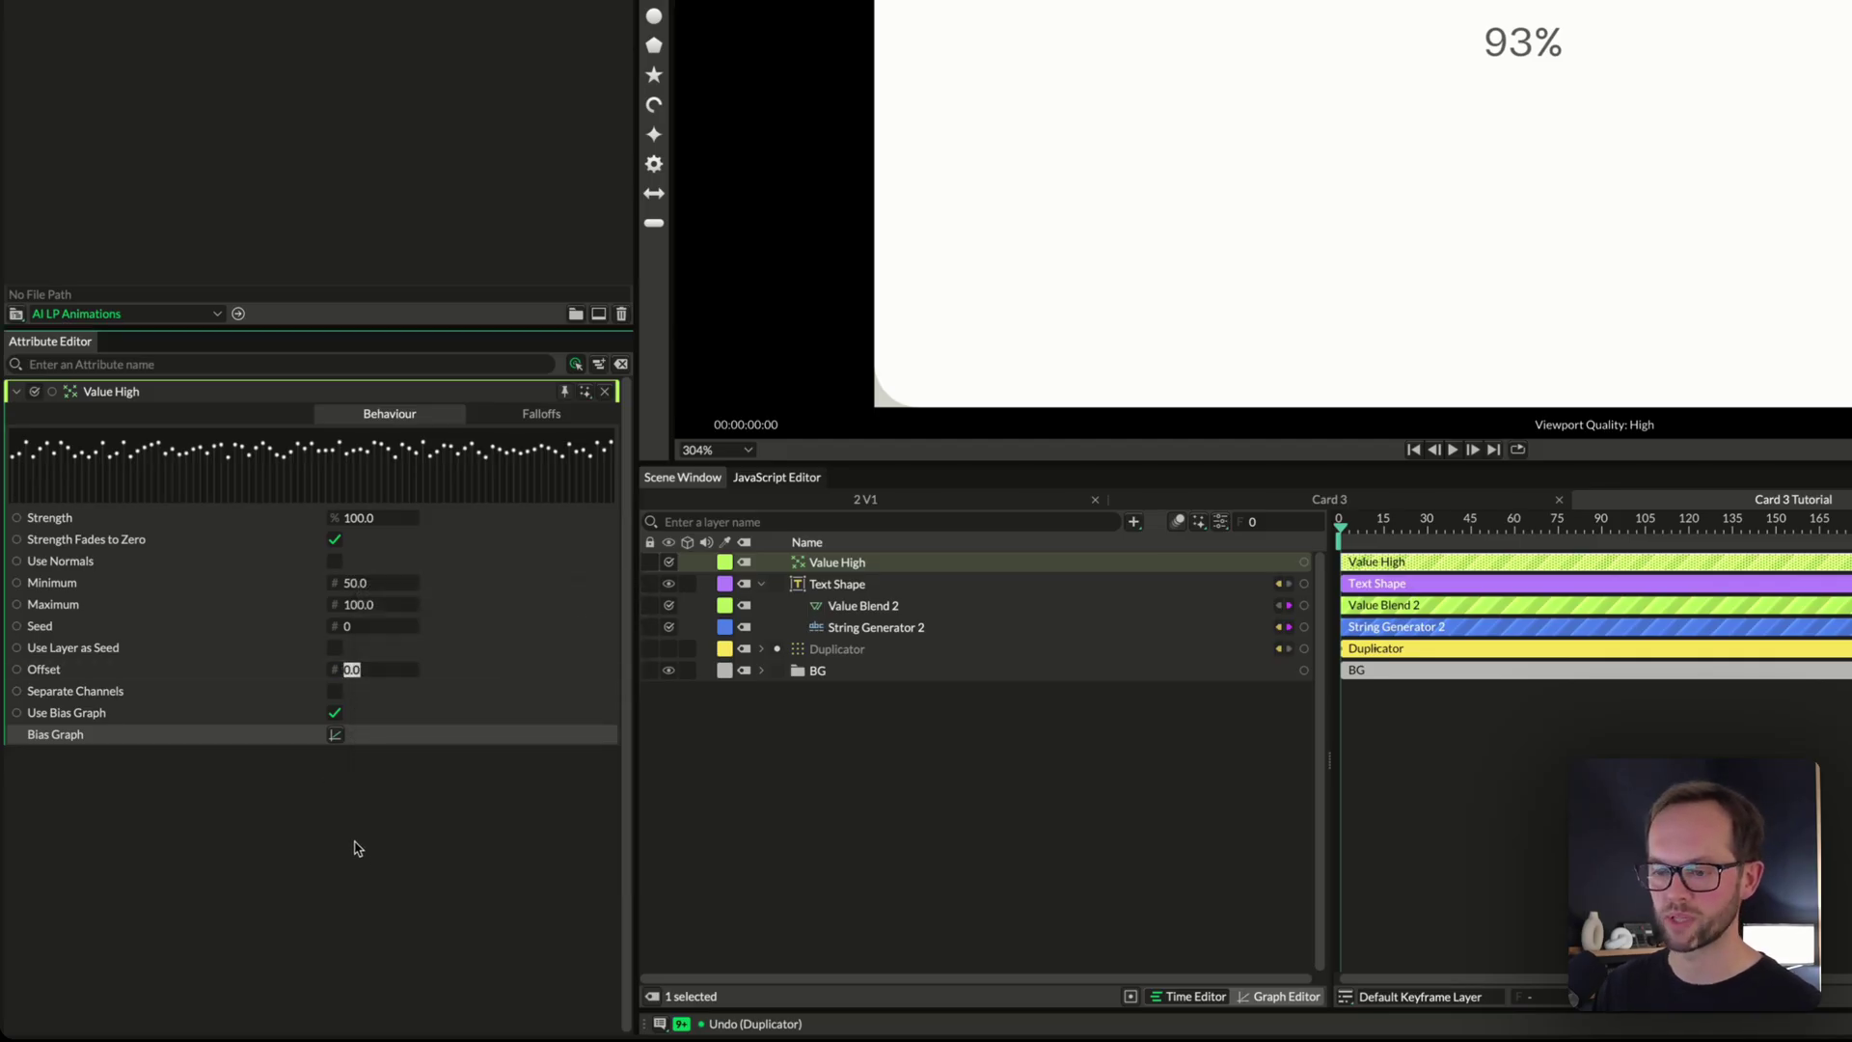
Reshape Value High's bias graph to spread the numbers across the full range, and move Value High into Text Shape below Value Blend 2
click(334, 737)
drag(378, 678, 309, 918)
click(207, 877)
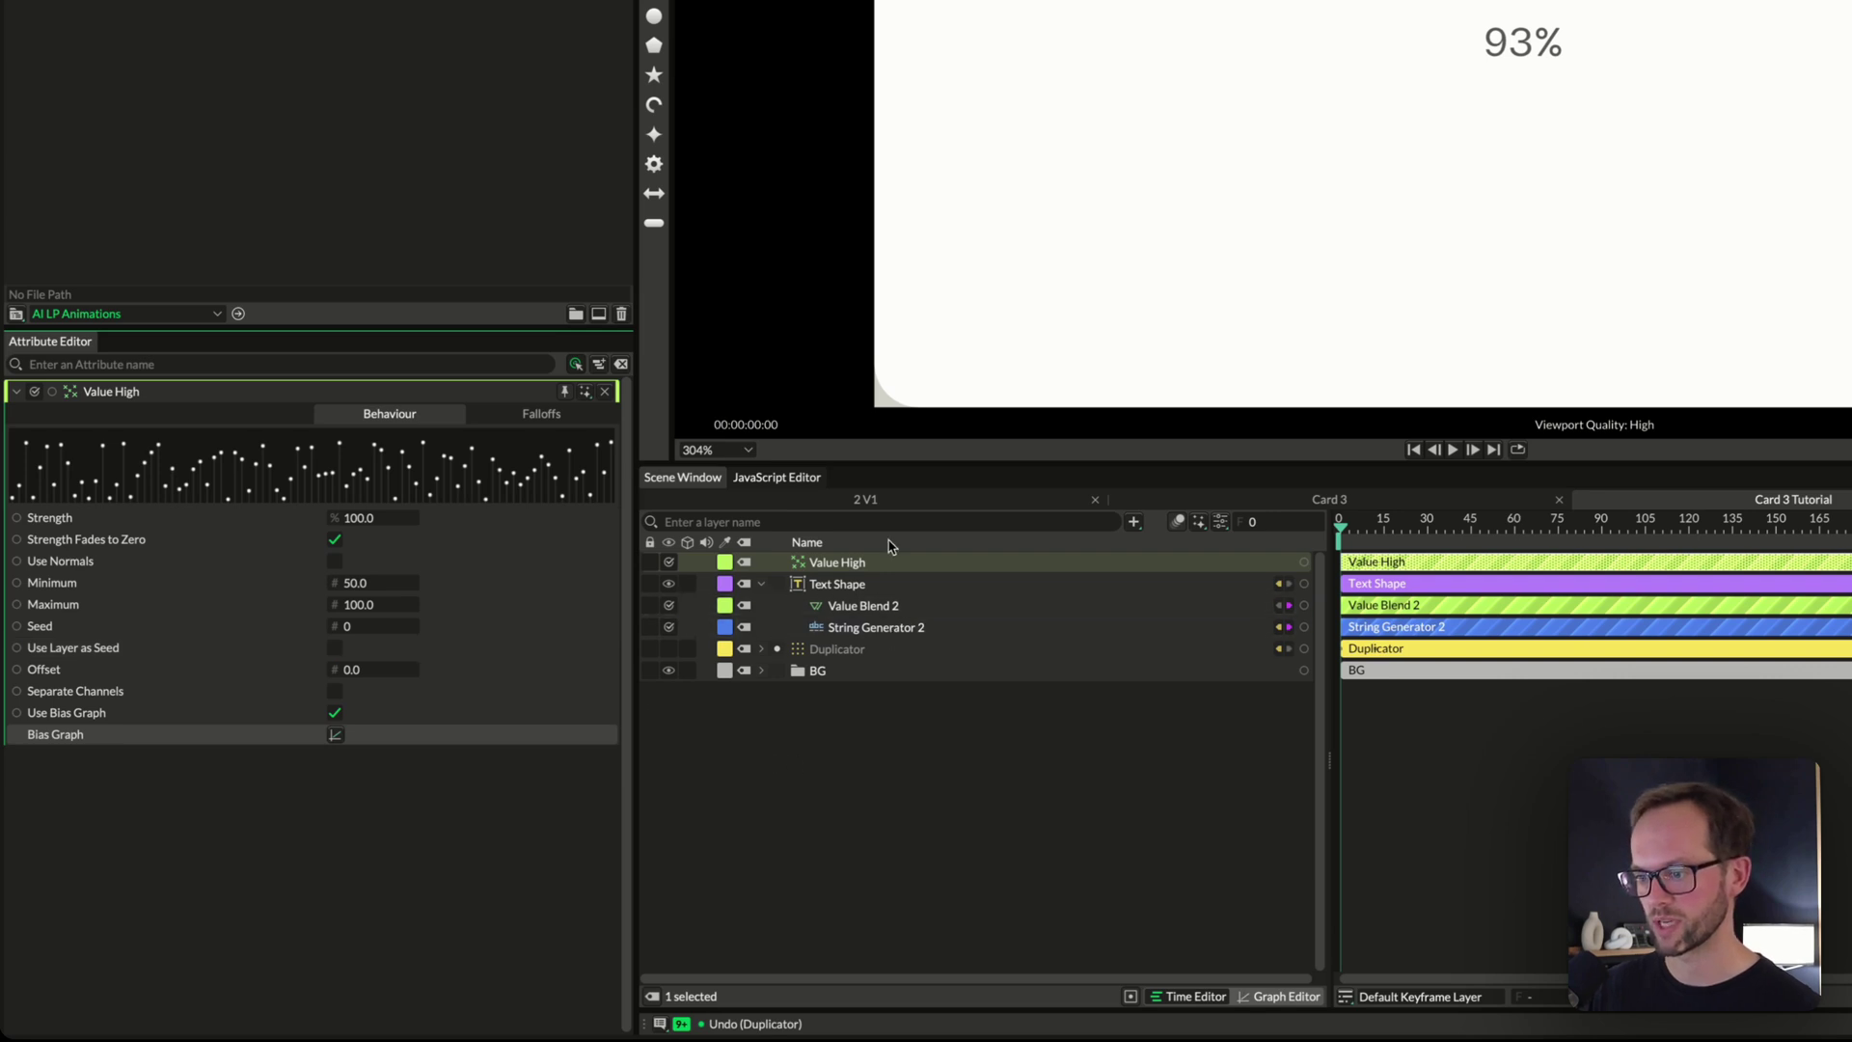
drag(871, 567, 916, 615)
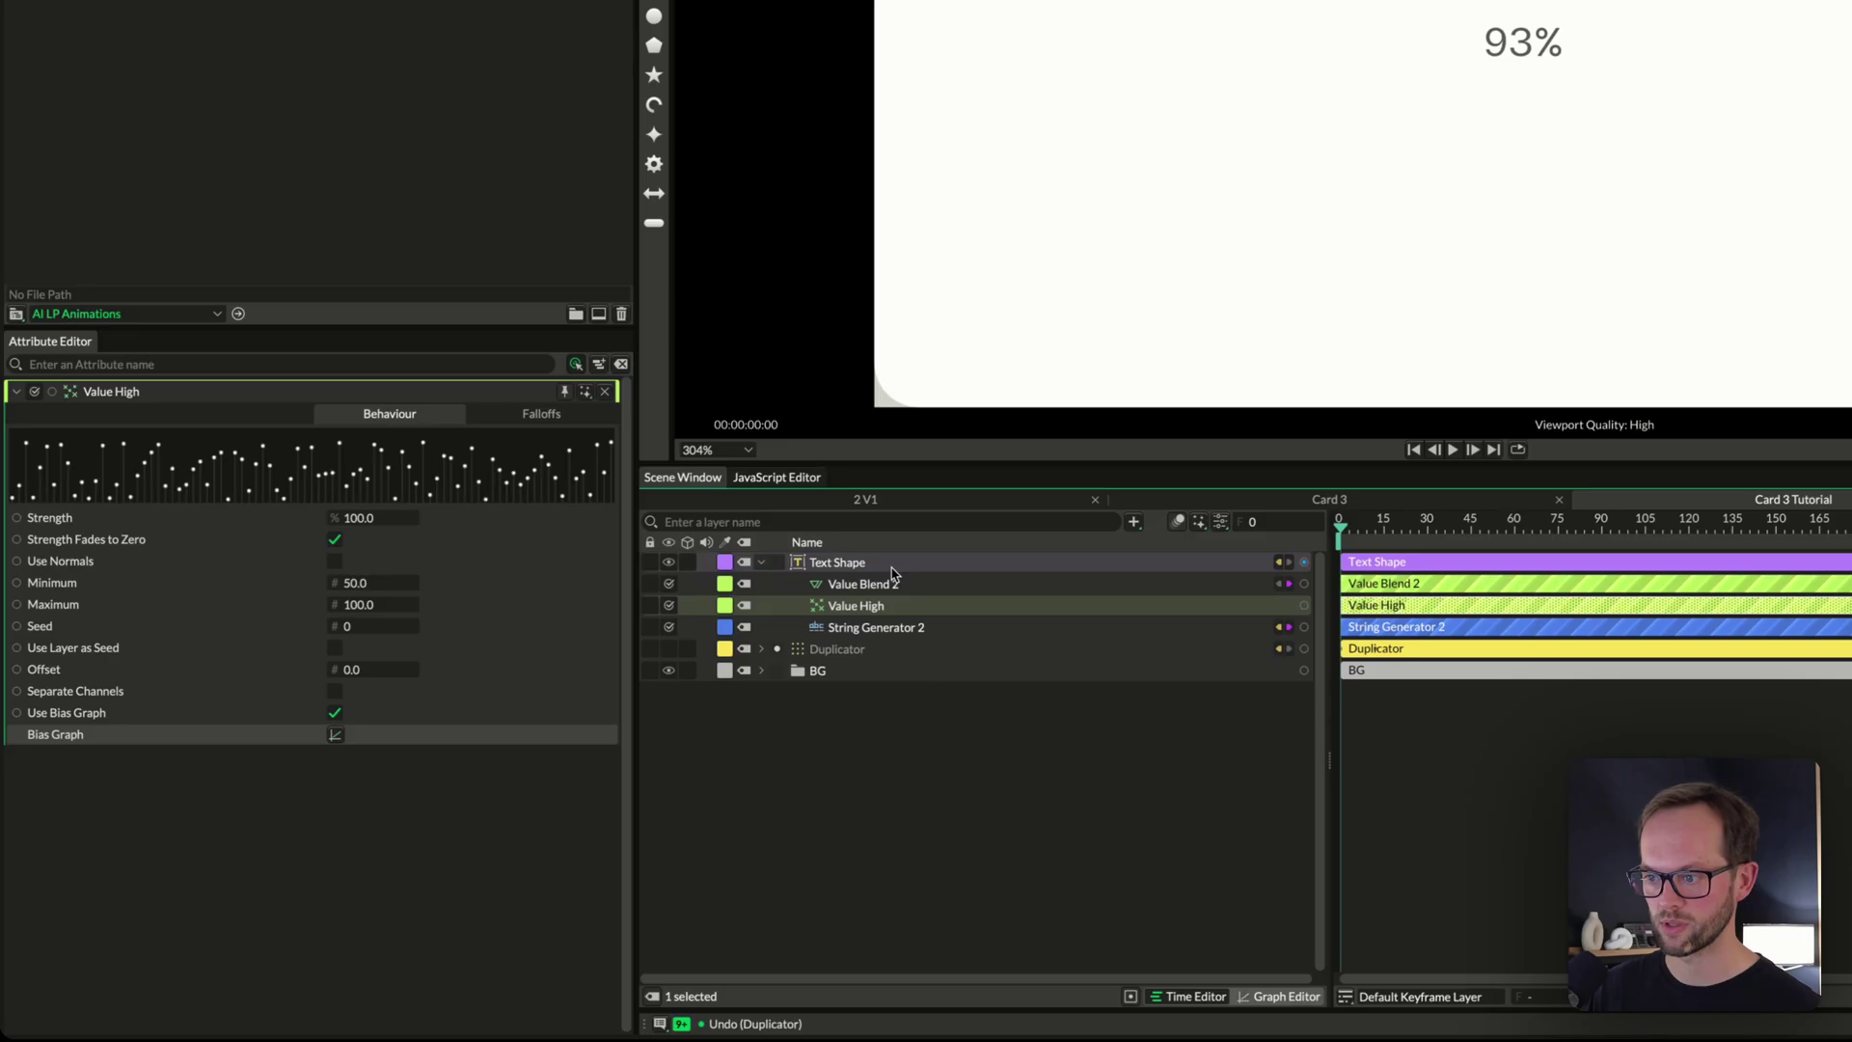
Duplicate the Value High behaviour and rename the copy Value Low
key(ctrl+d)
double_click(907, 606)
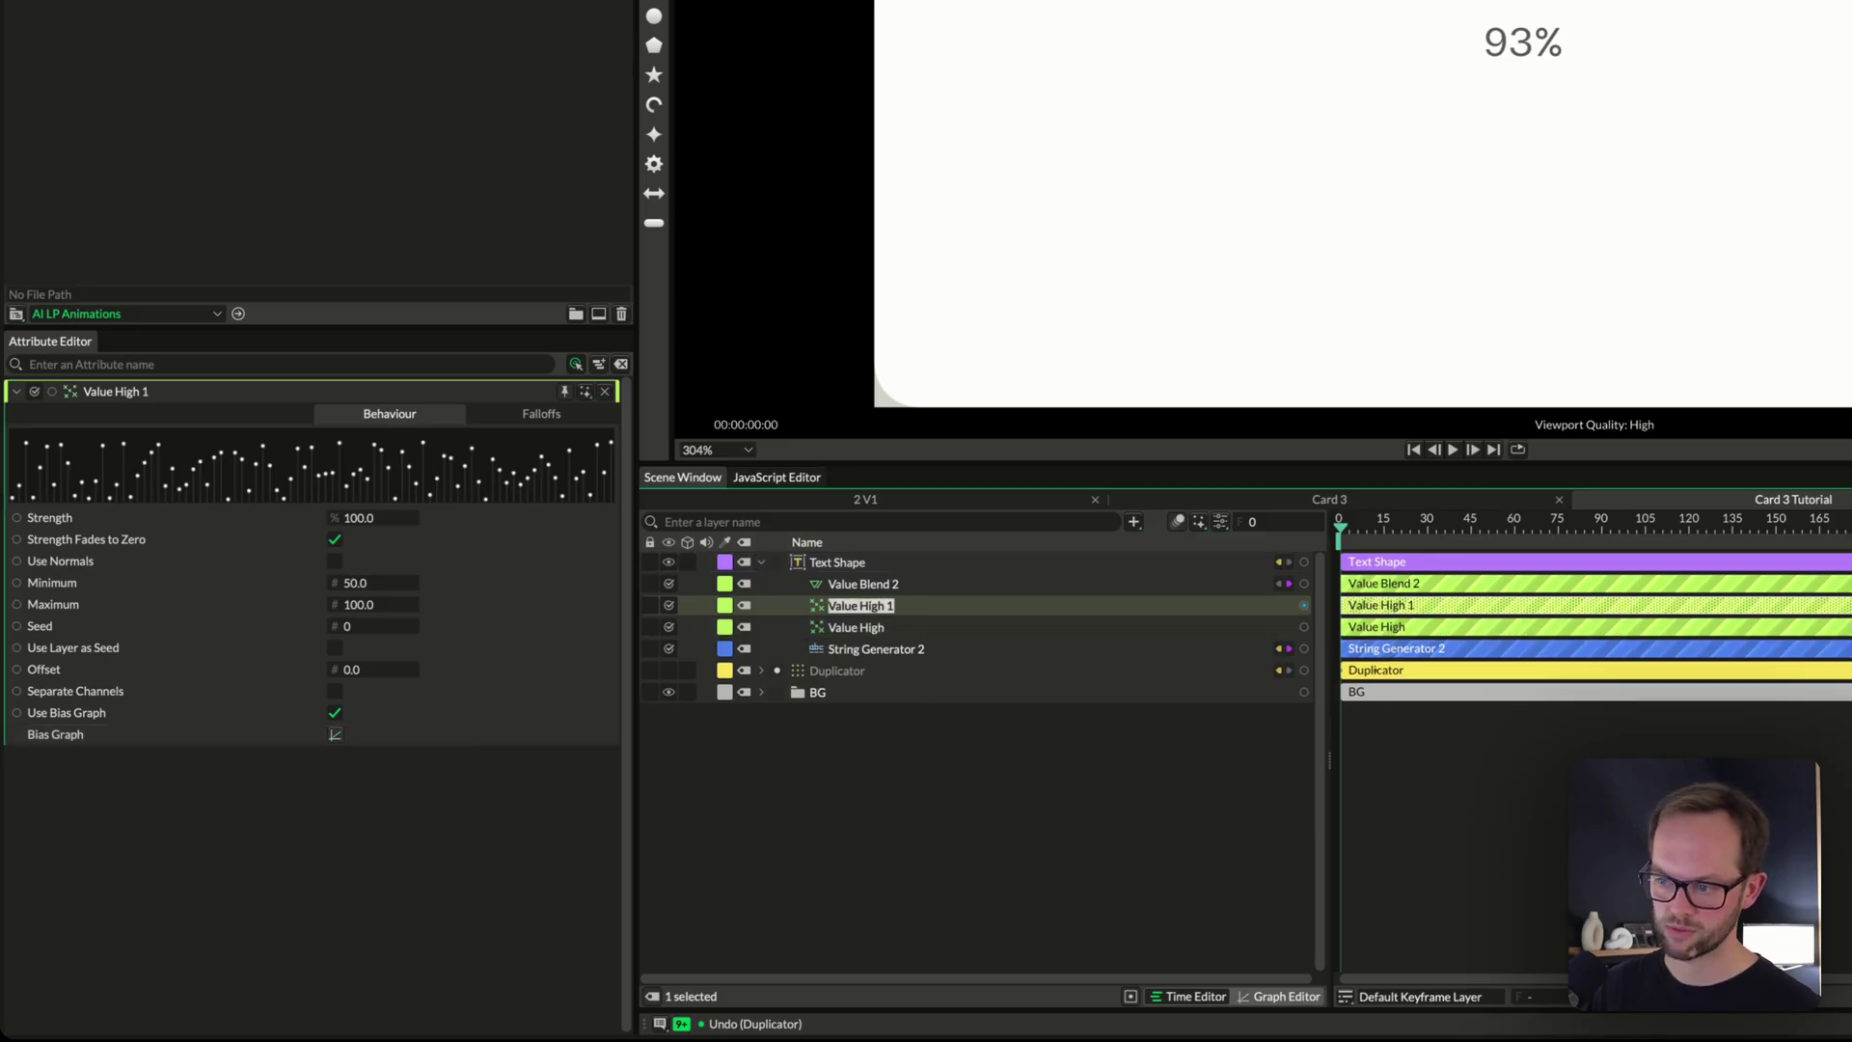
click(894, 605)
text(Low)
key(Return)
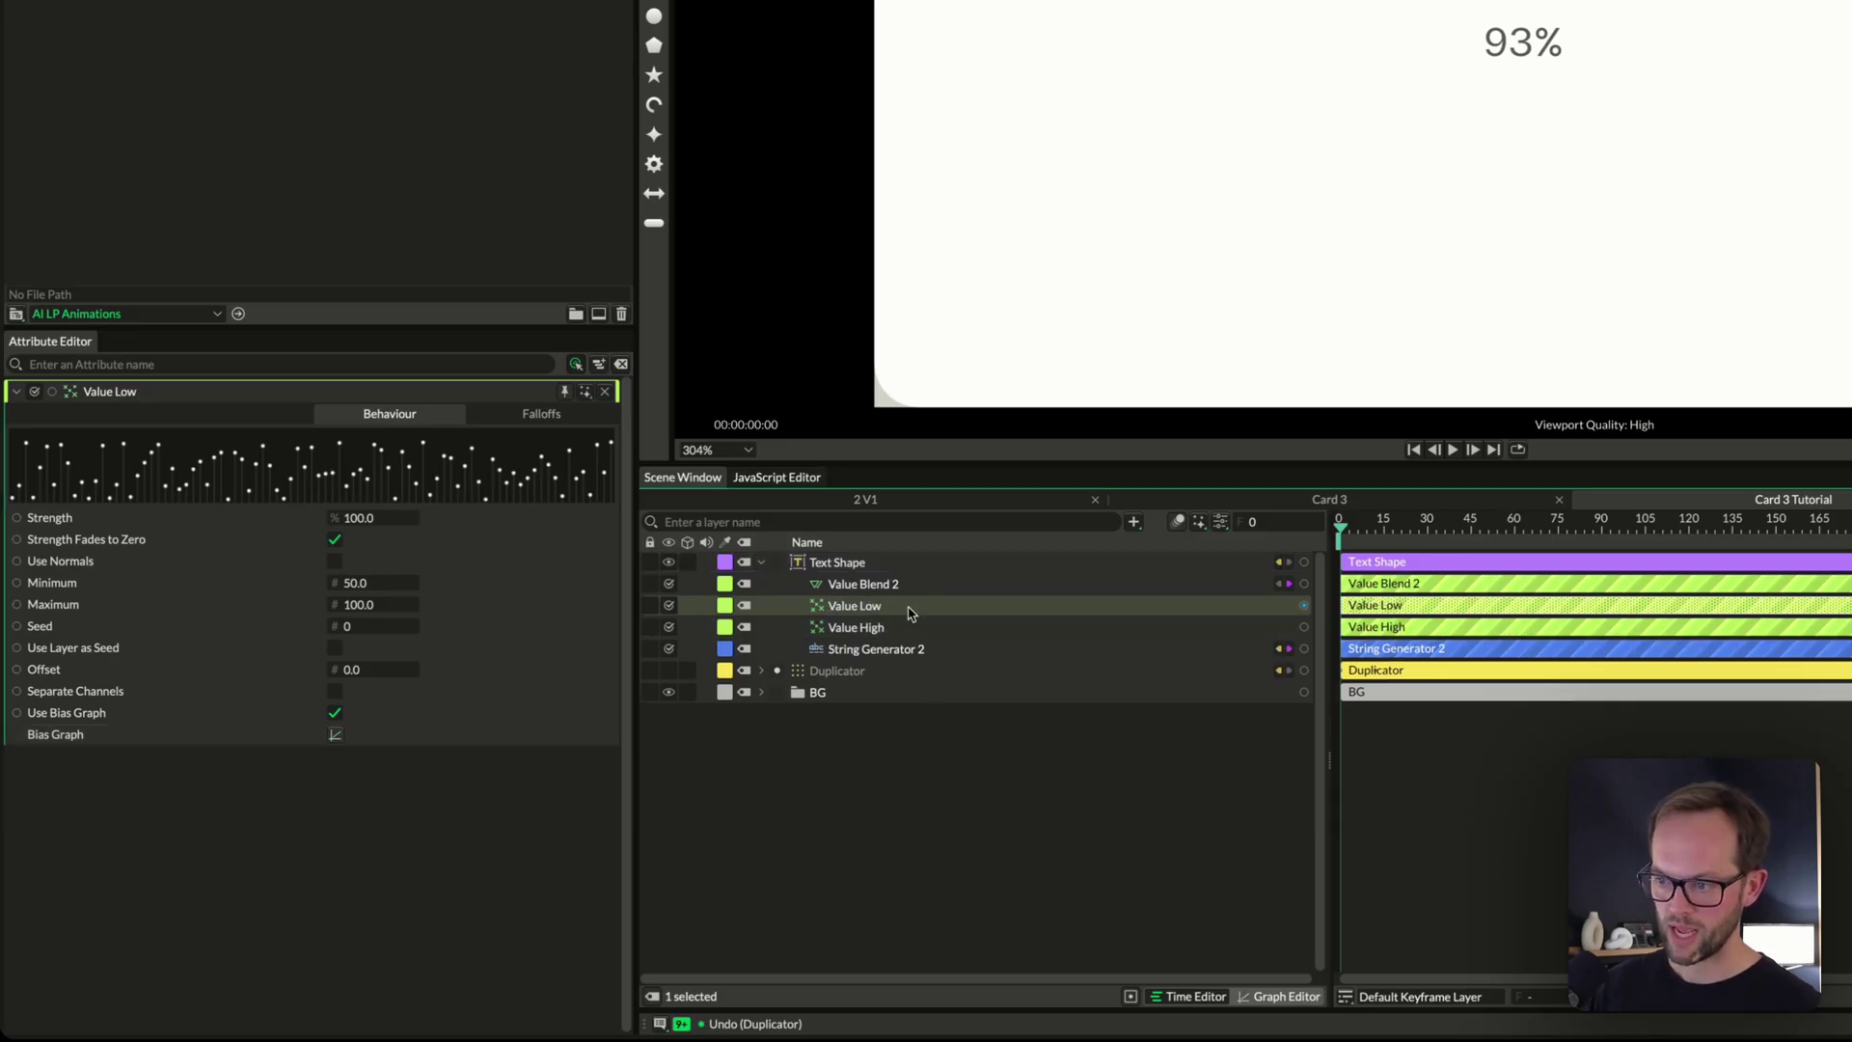
Set Value Low's minimum to 0 and its maximum to 49
click(356, 582)
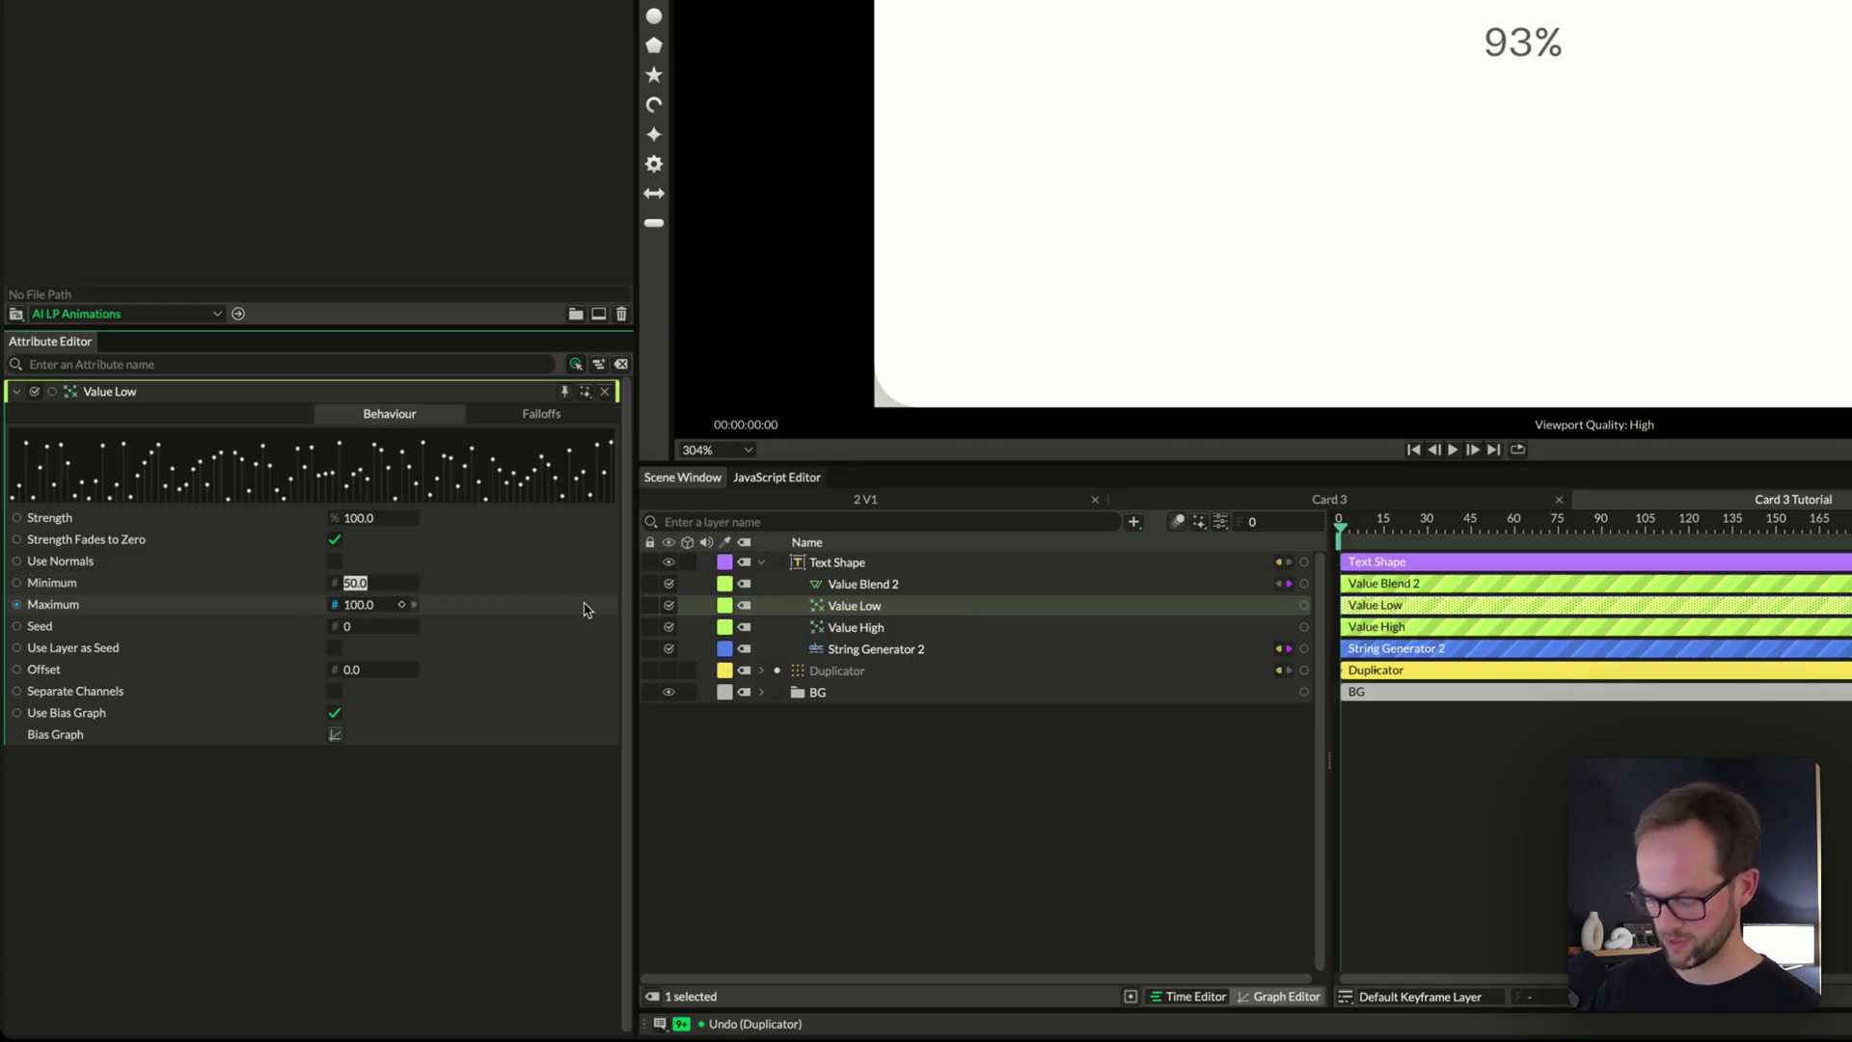
text(0)
key(Tab)
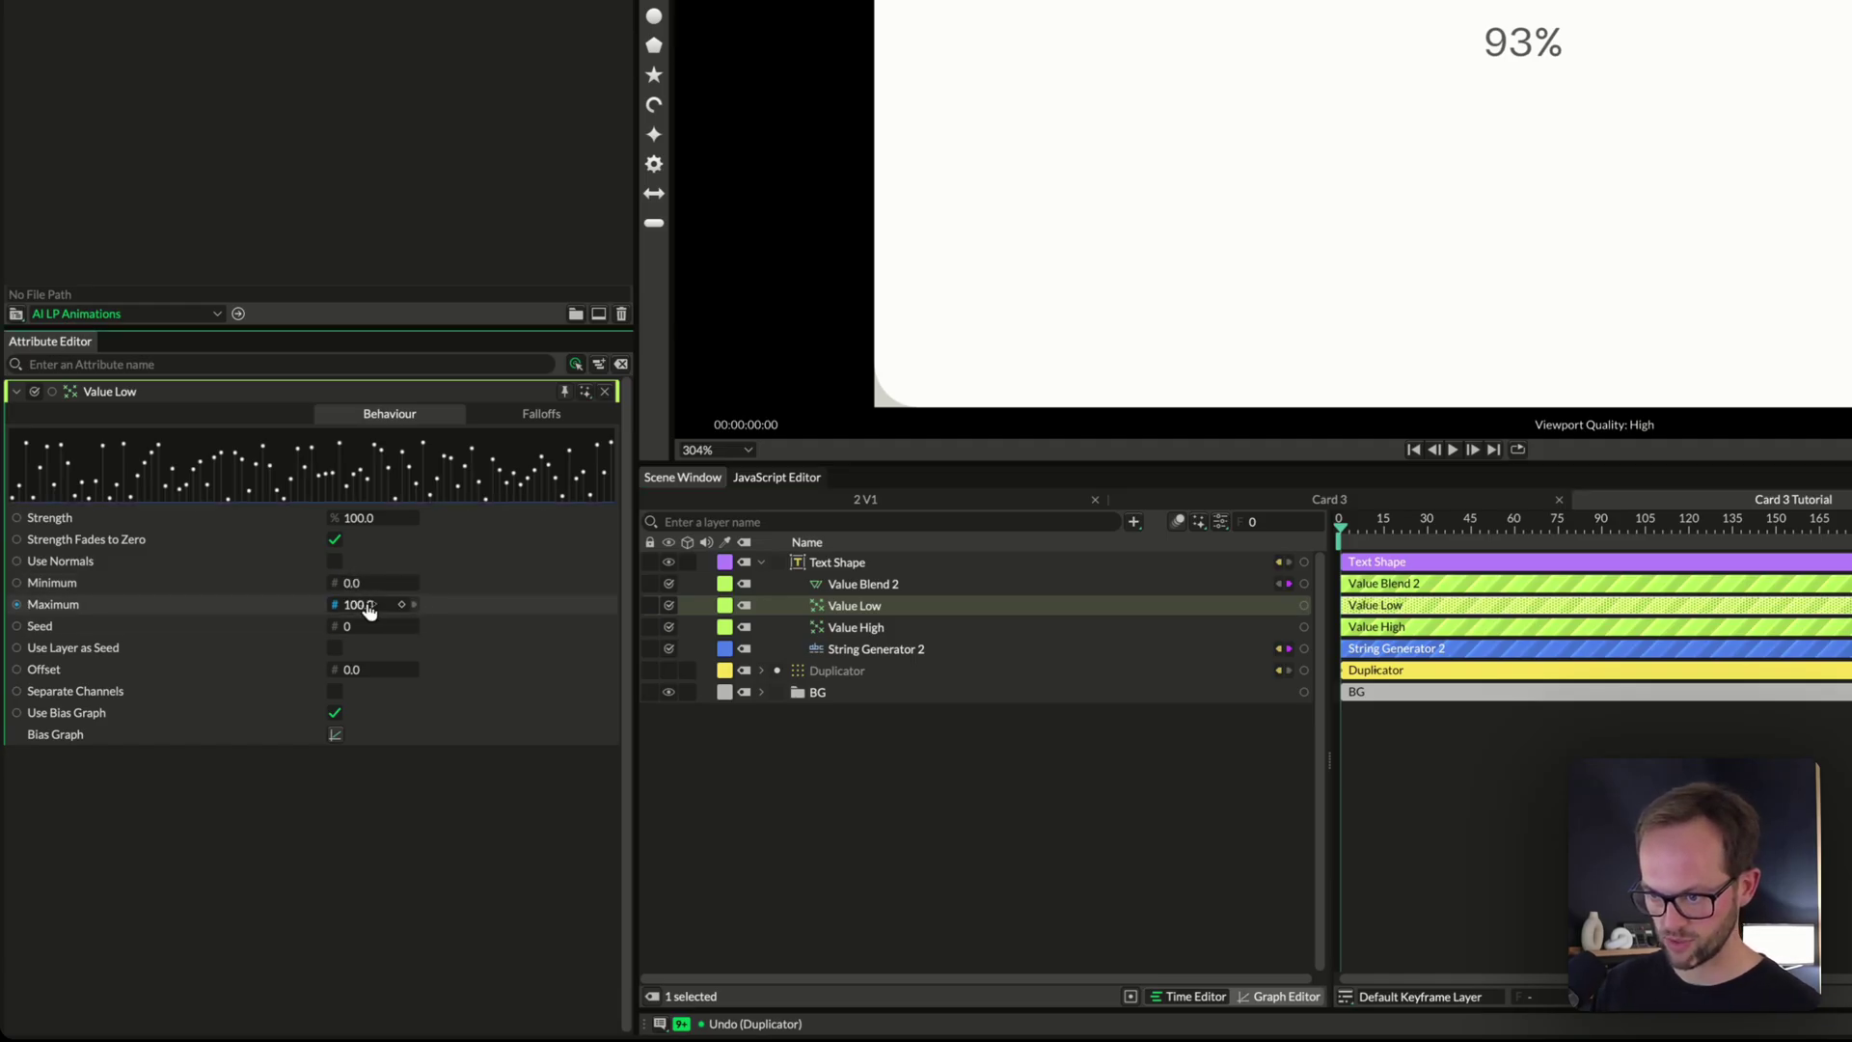
text(50)
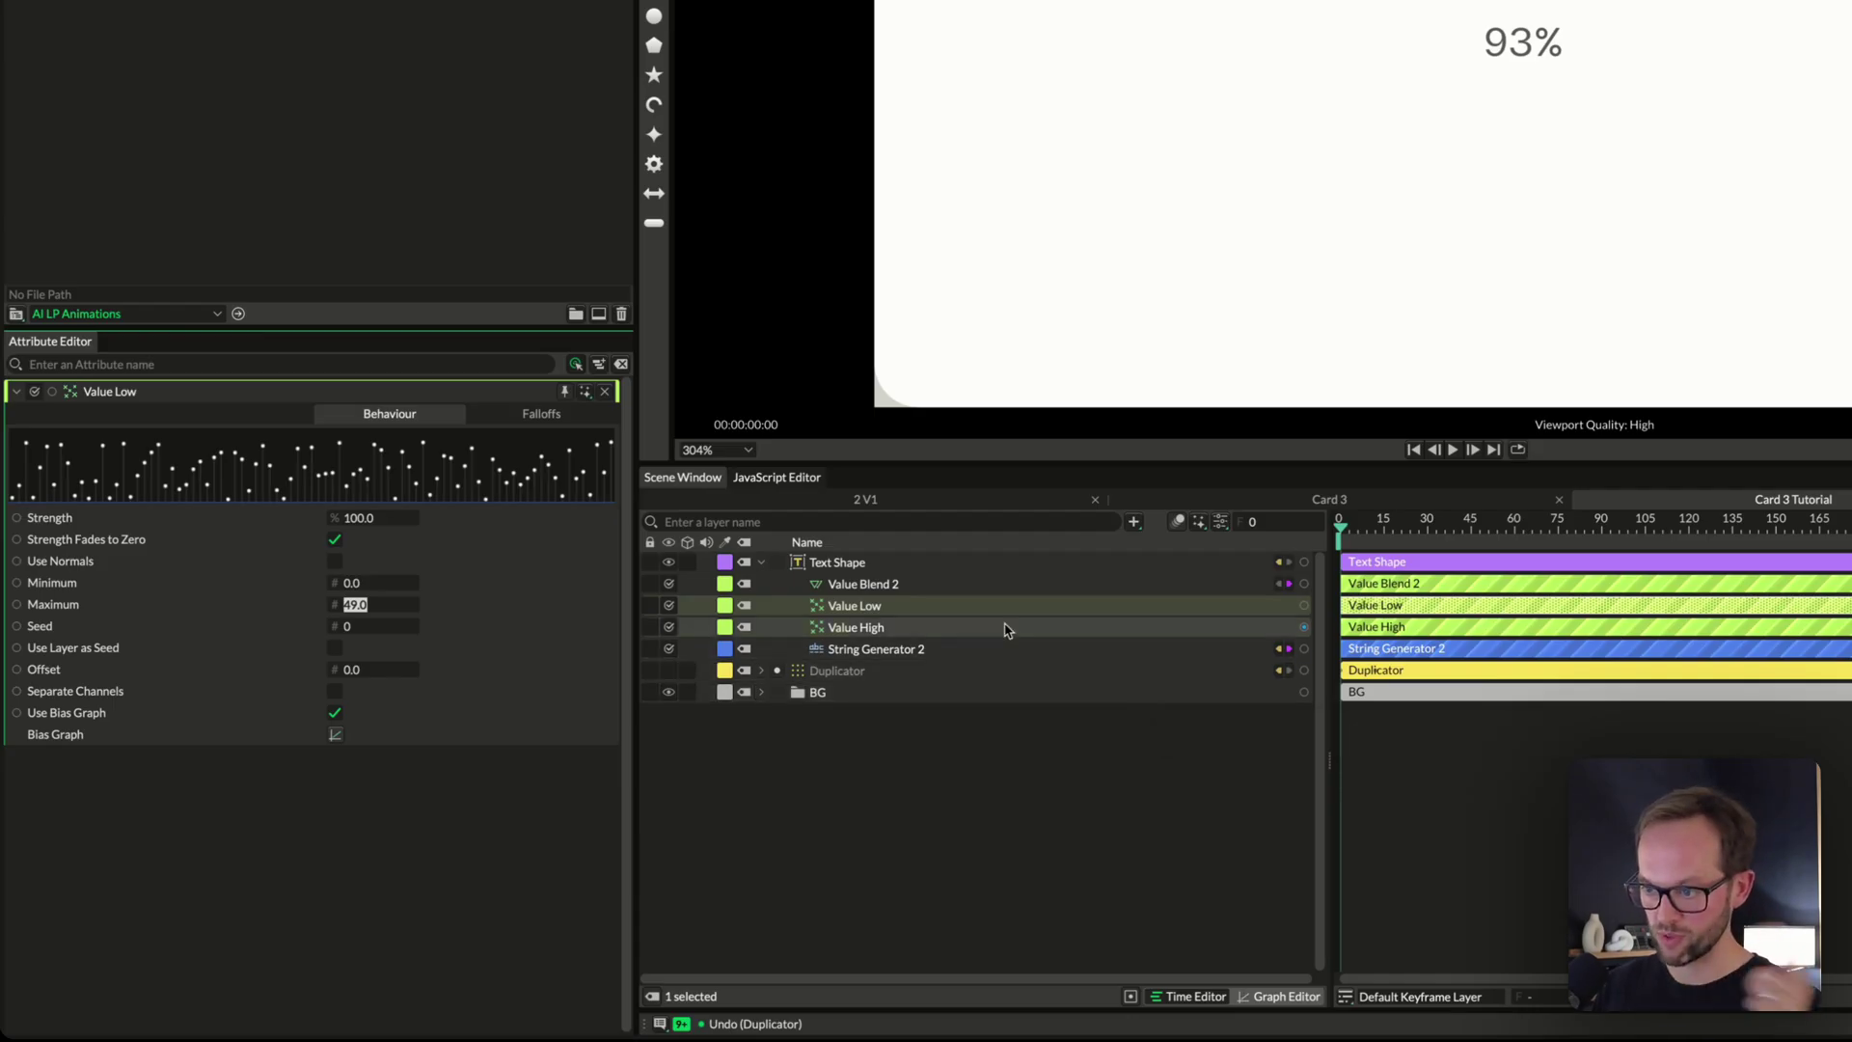
Connect Value Low to the First attribute of Value Blend 2 and Value High to its Second attribute
click(955, 585)
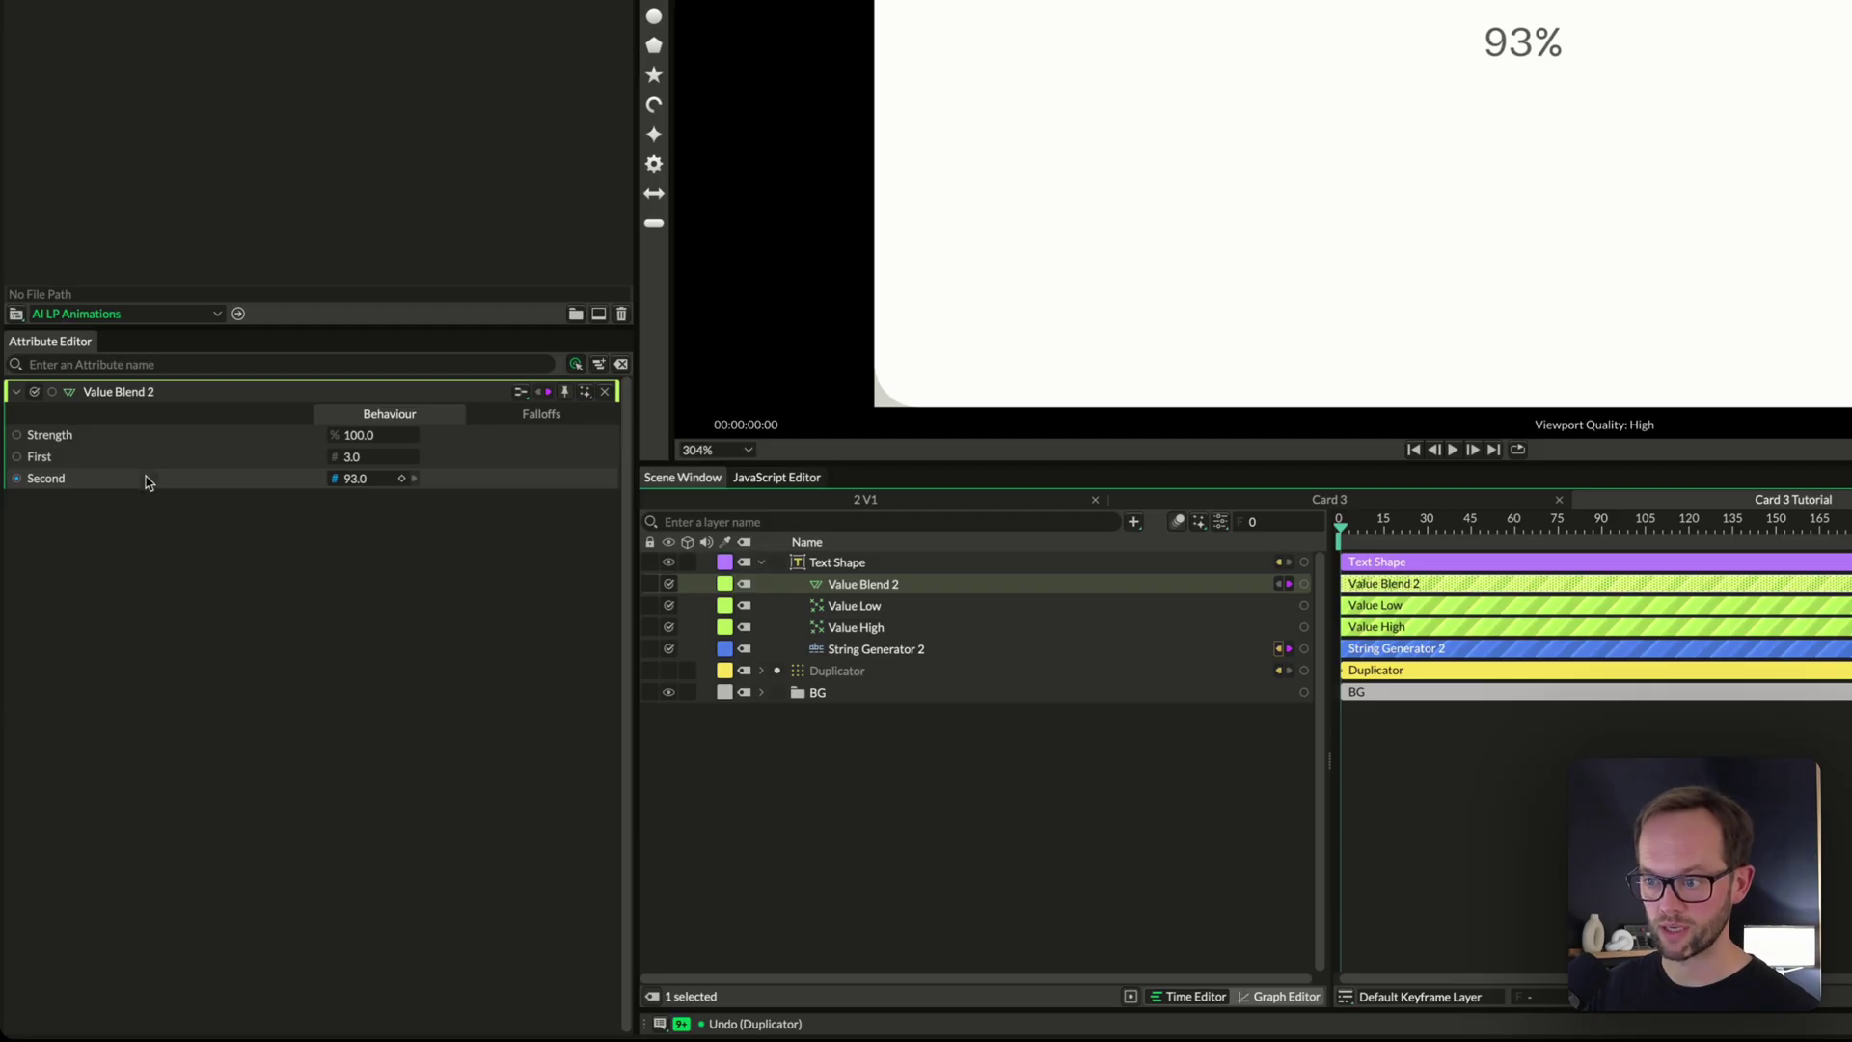
drag(1306, 610, 43, 462)
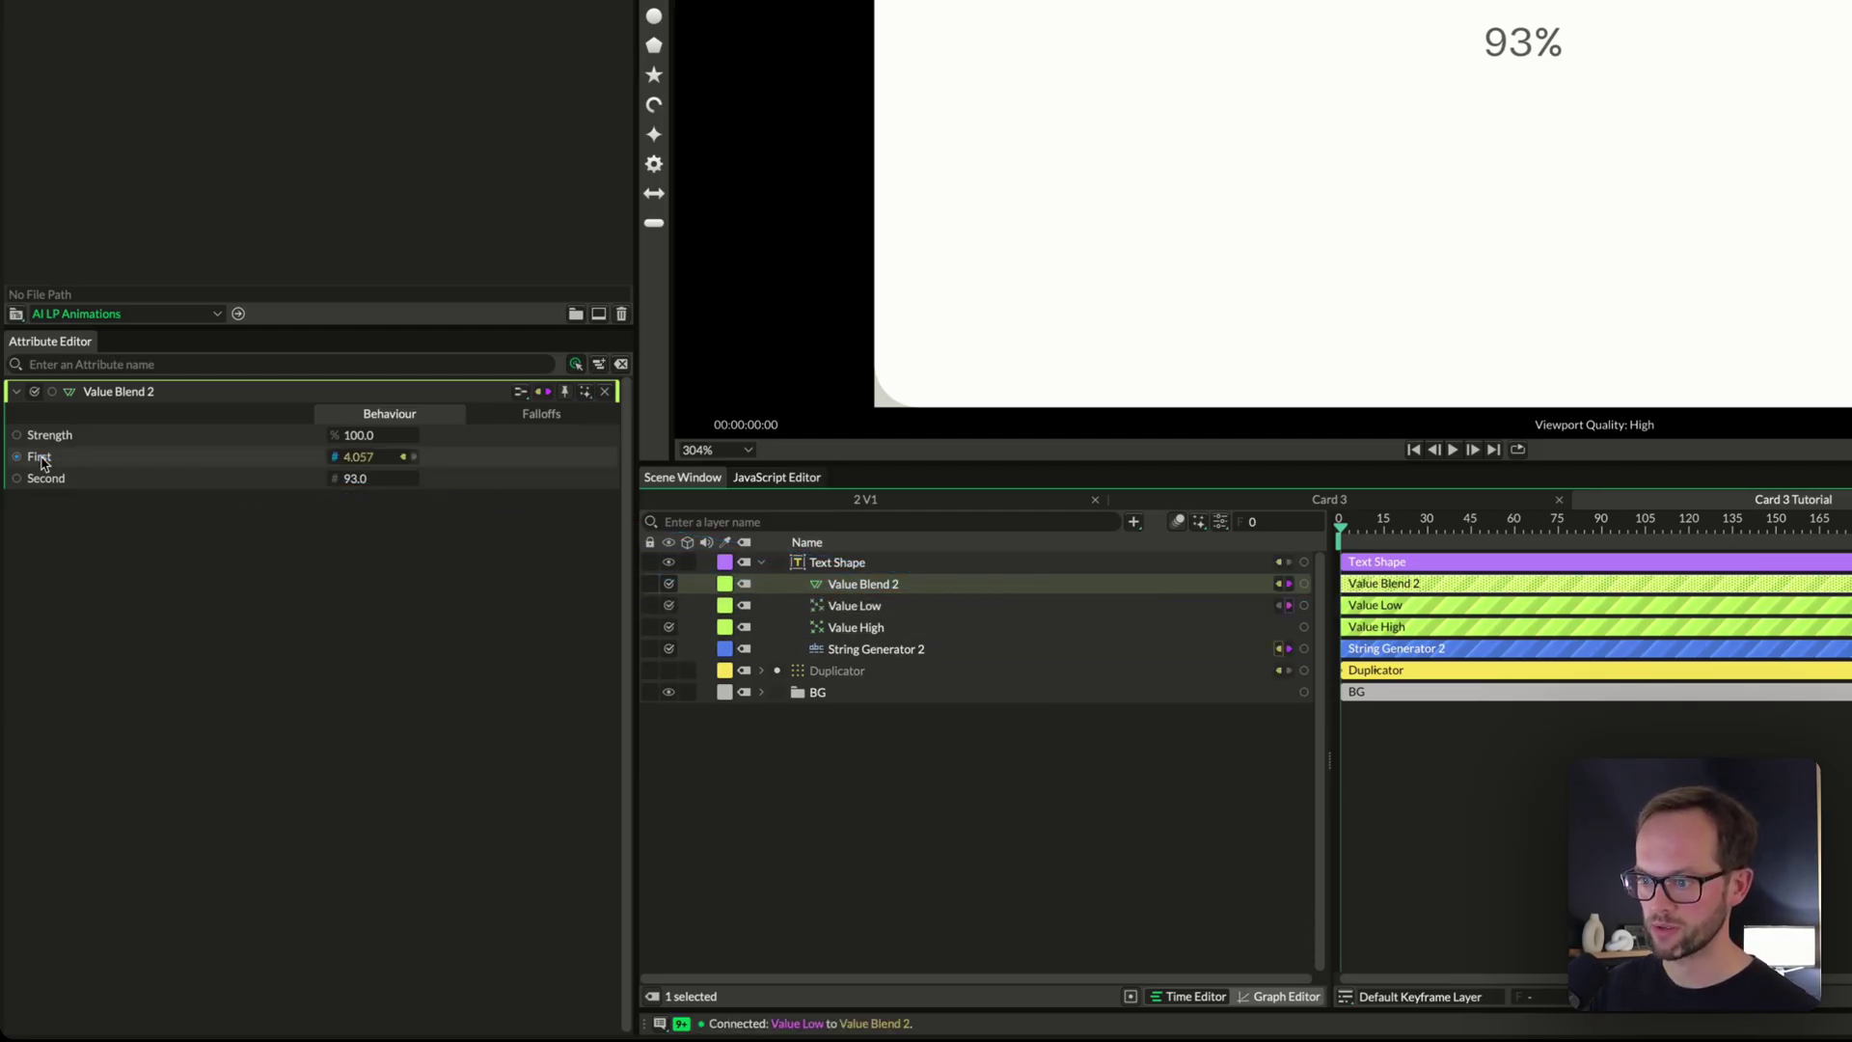
drag(1305, 627, 54, 478)
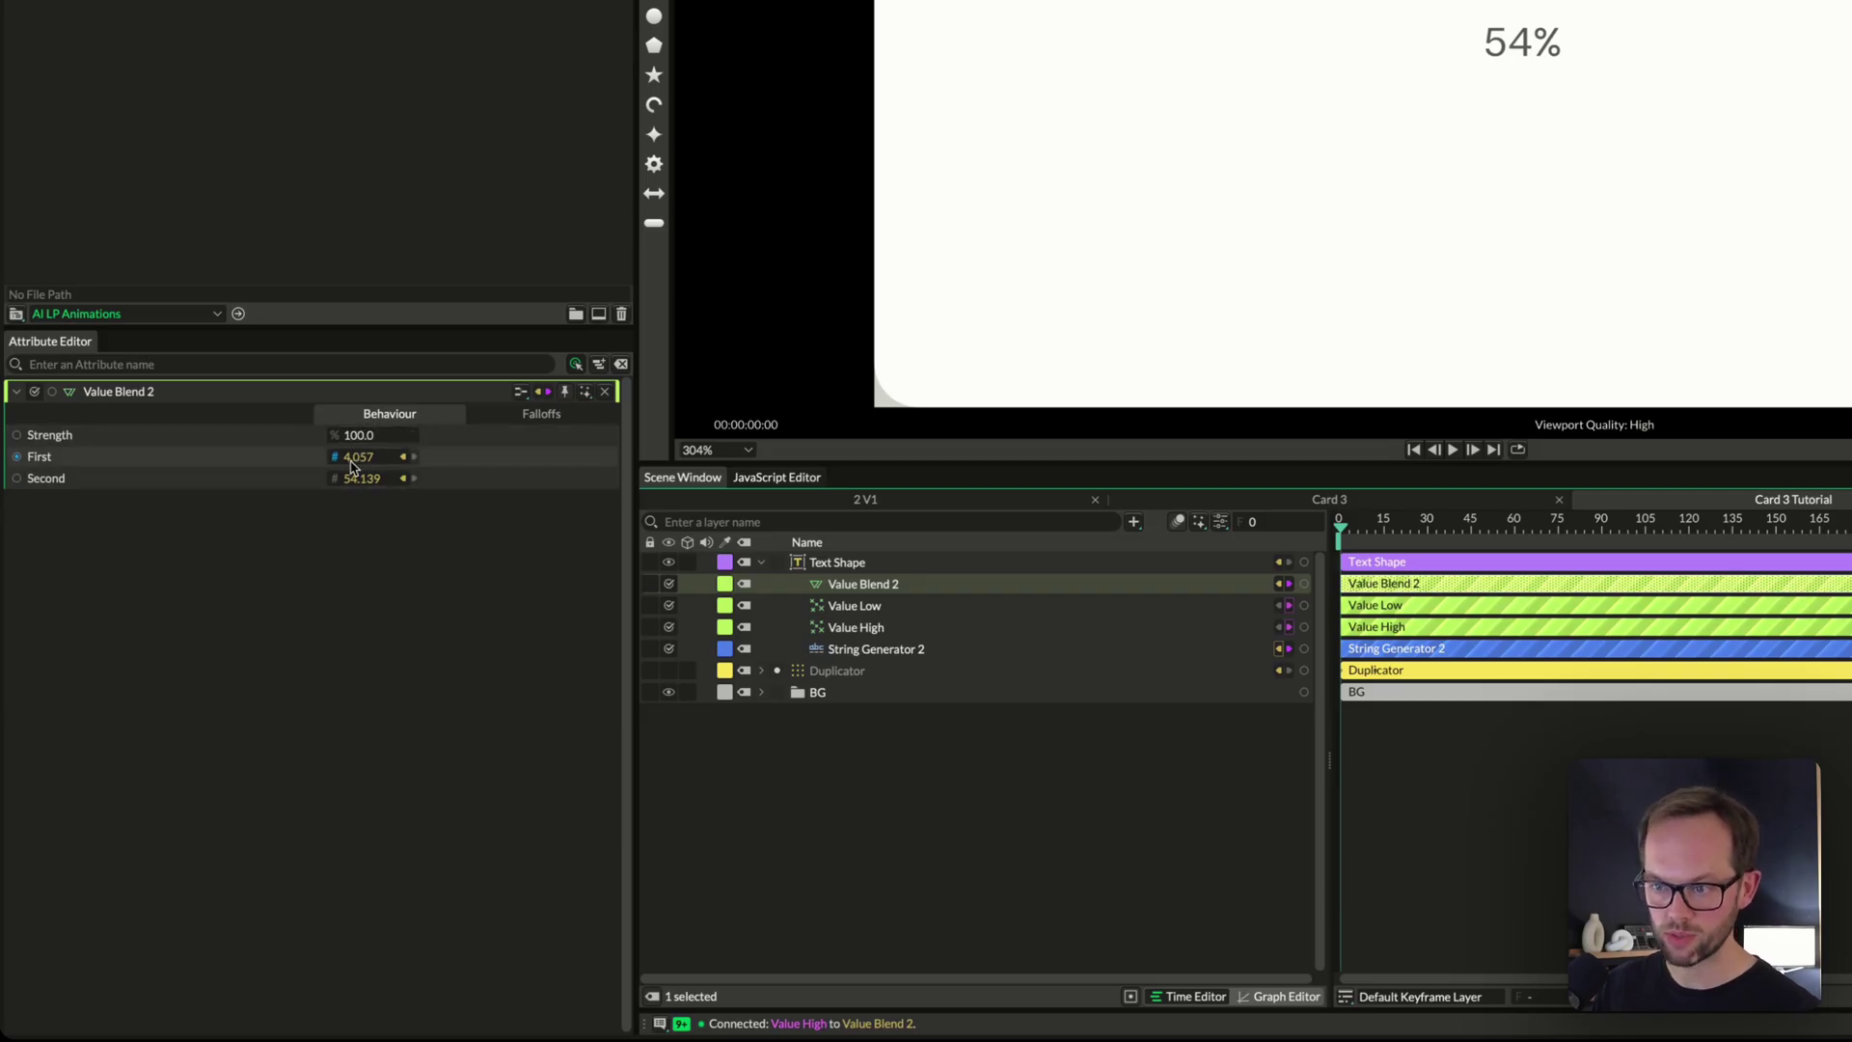
mouse_move(362, 439)
mouse_down()
mouse_move(338, 438)
mouse_move(360, 443)
mouse_up()
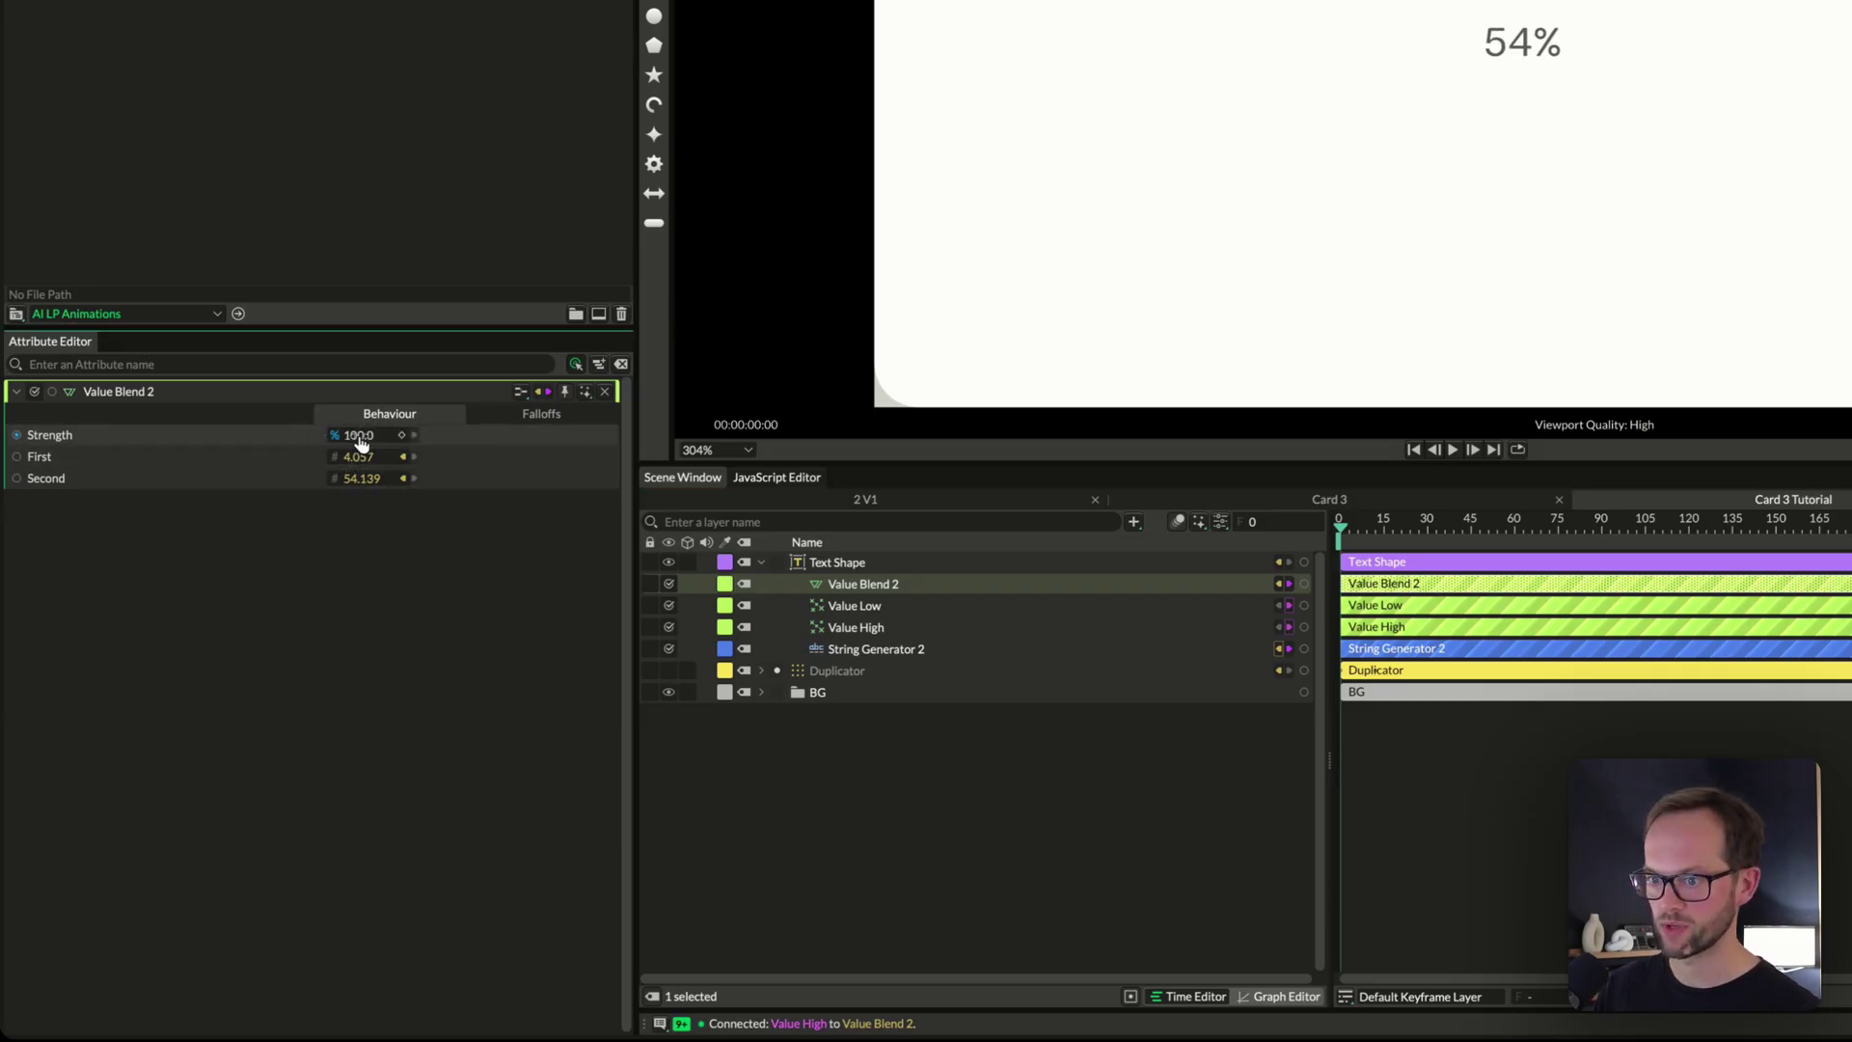
Review the Value Low and String Generator 2 settings, and lower Value Blend 2's Strength to 0
click(960, 606)
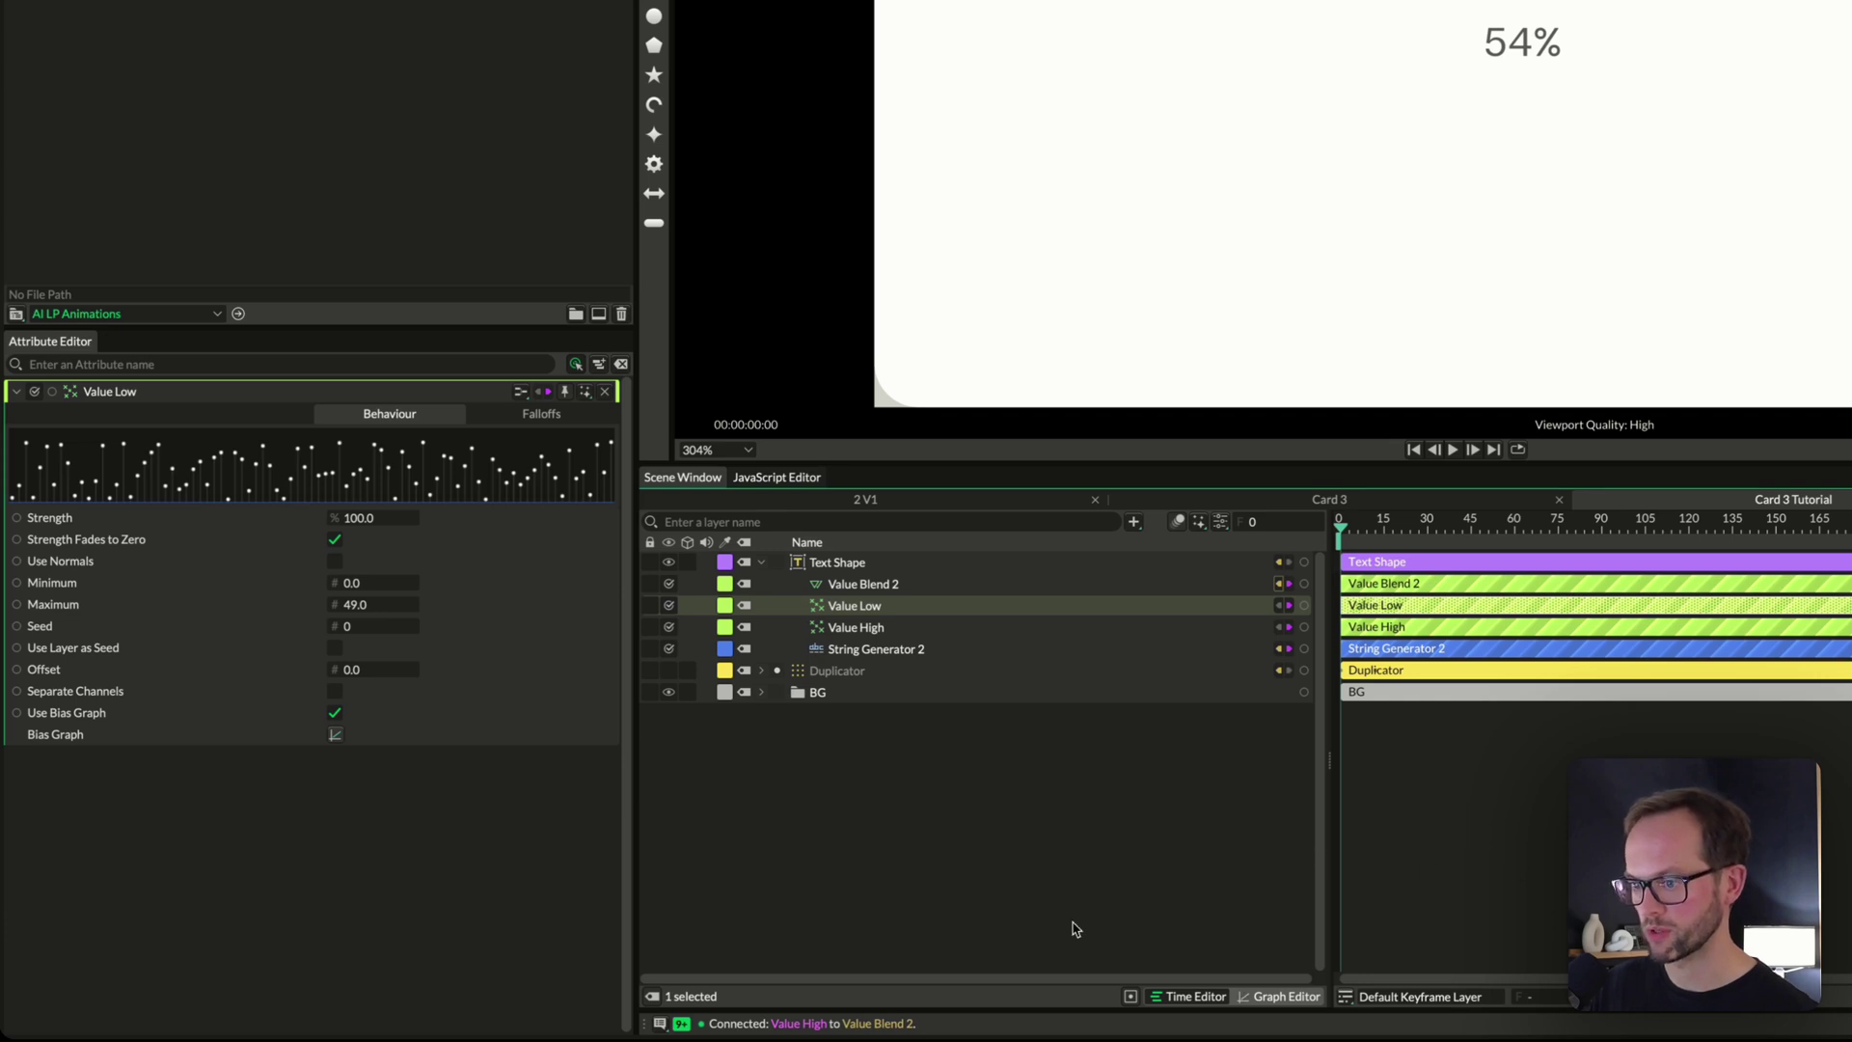
click(869, 648)
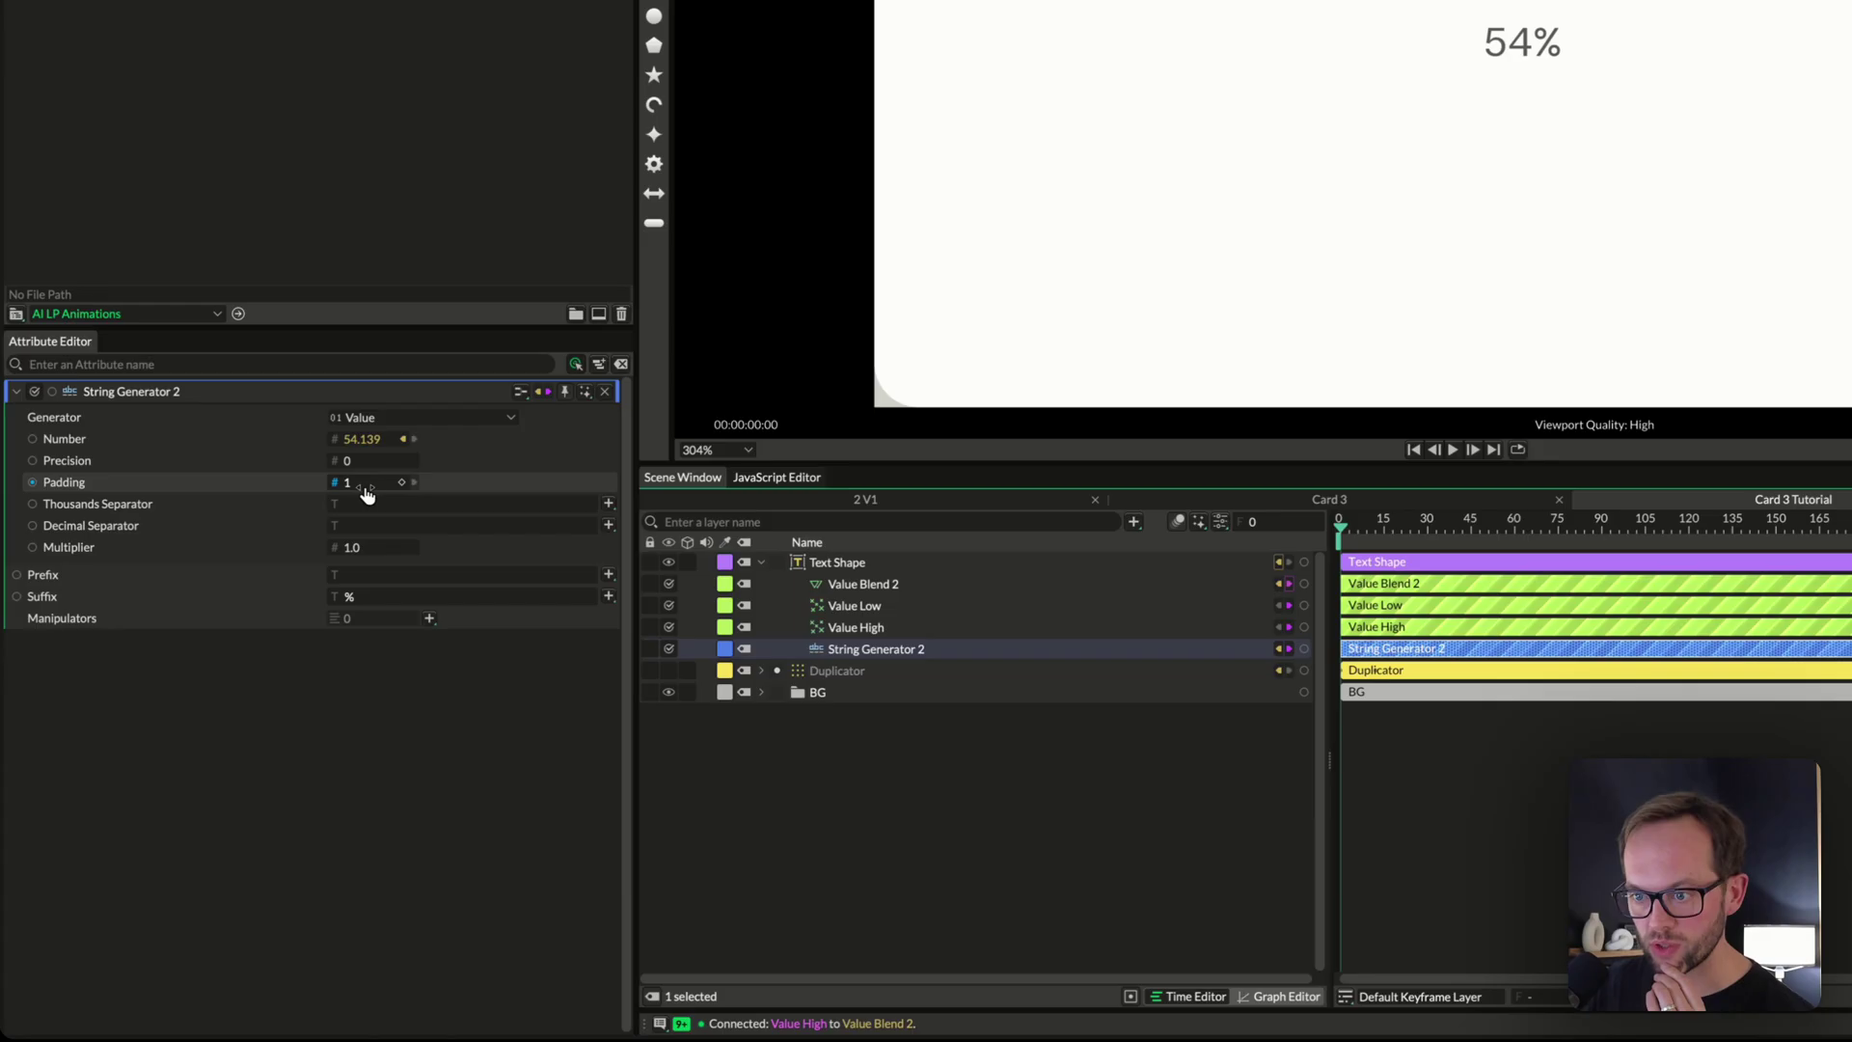
click(897, 585)
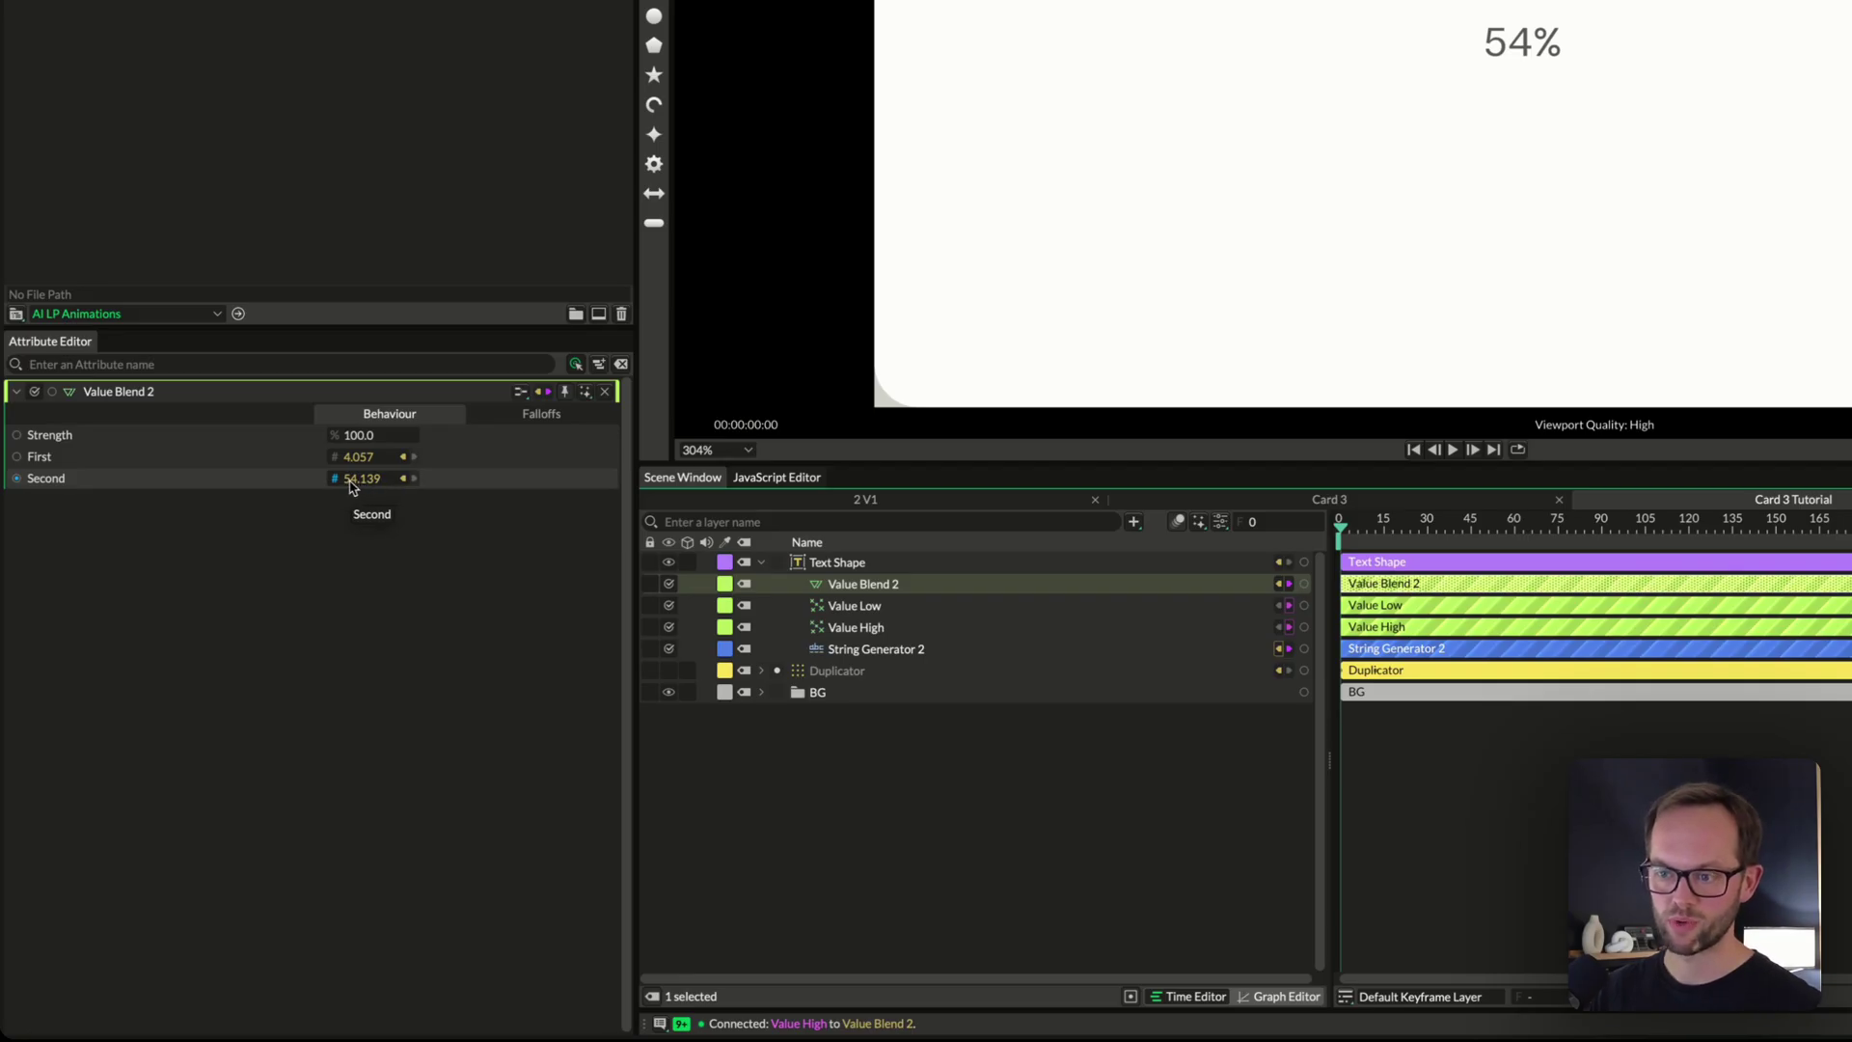
drag(352, 436, 247, 450)
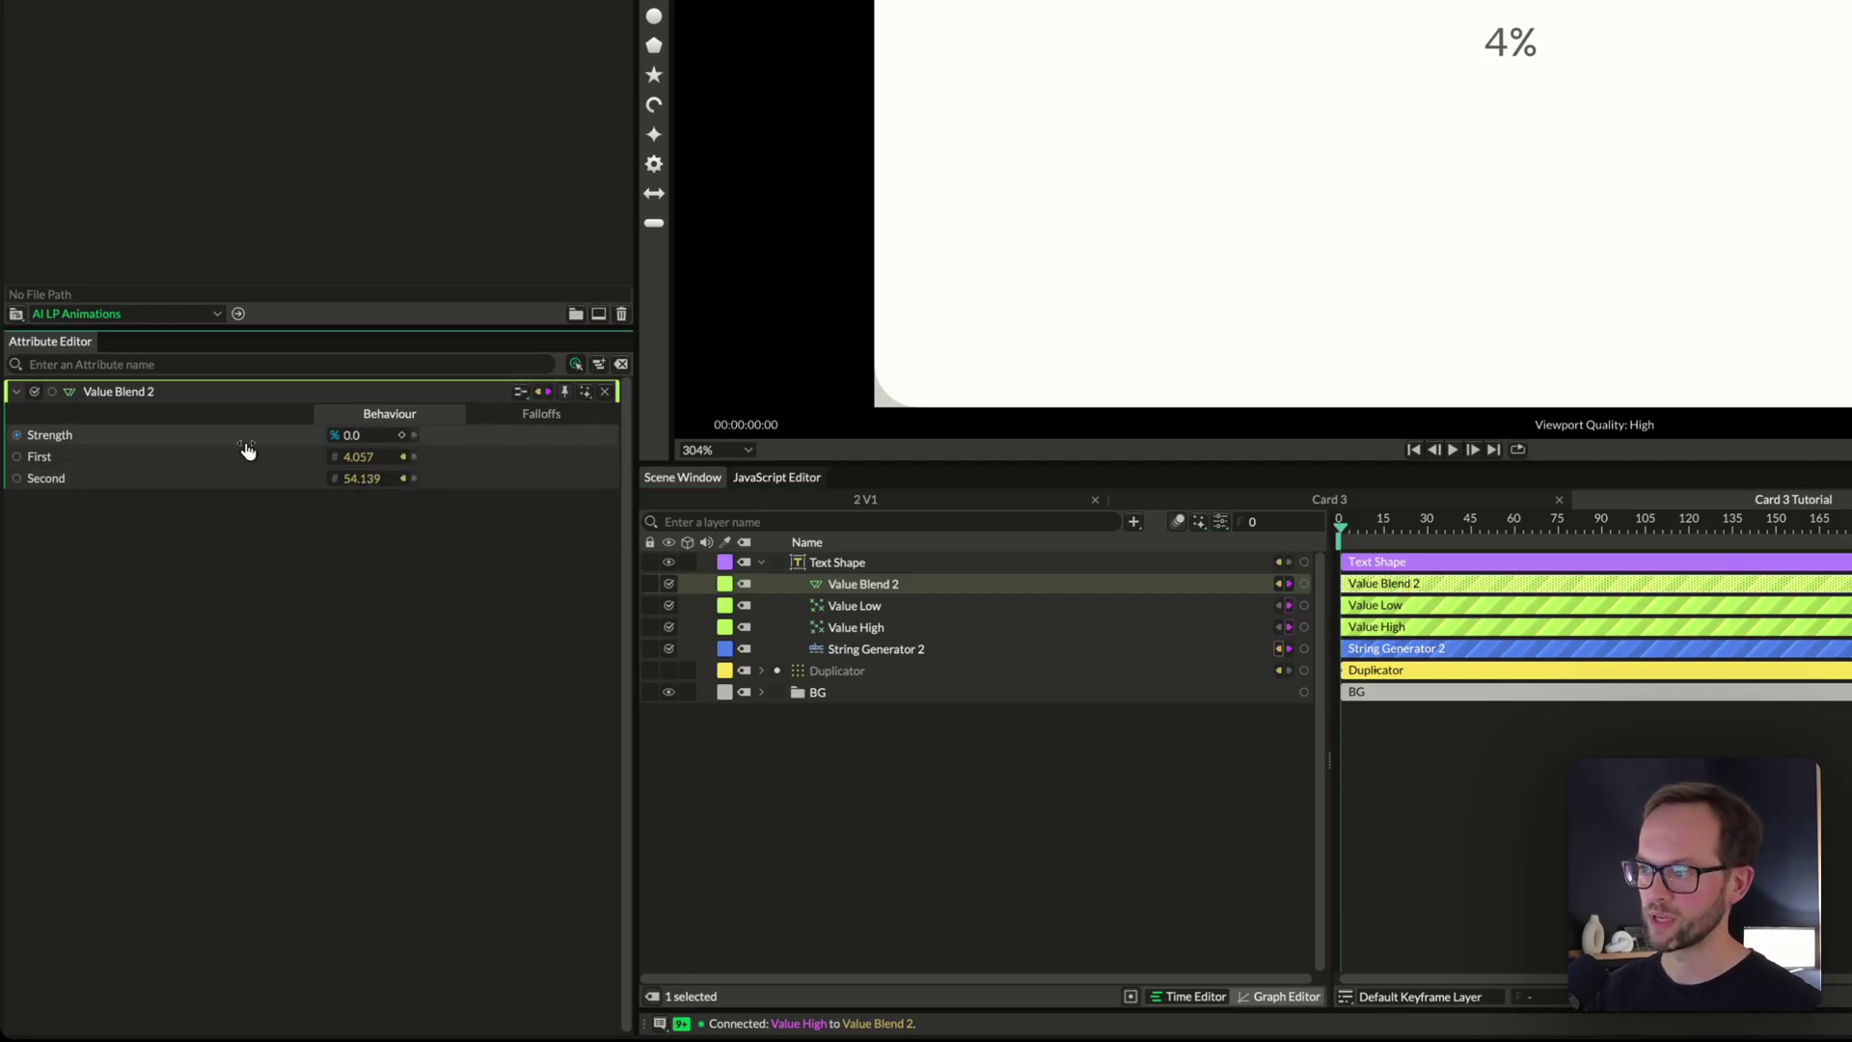
drag(63, 464, 186, 501)
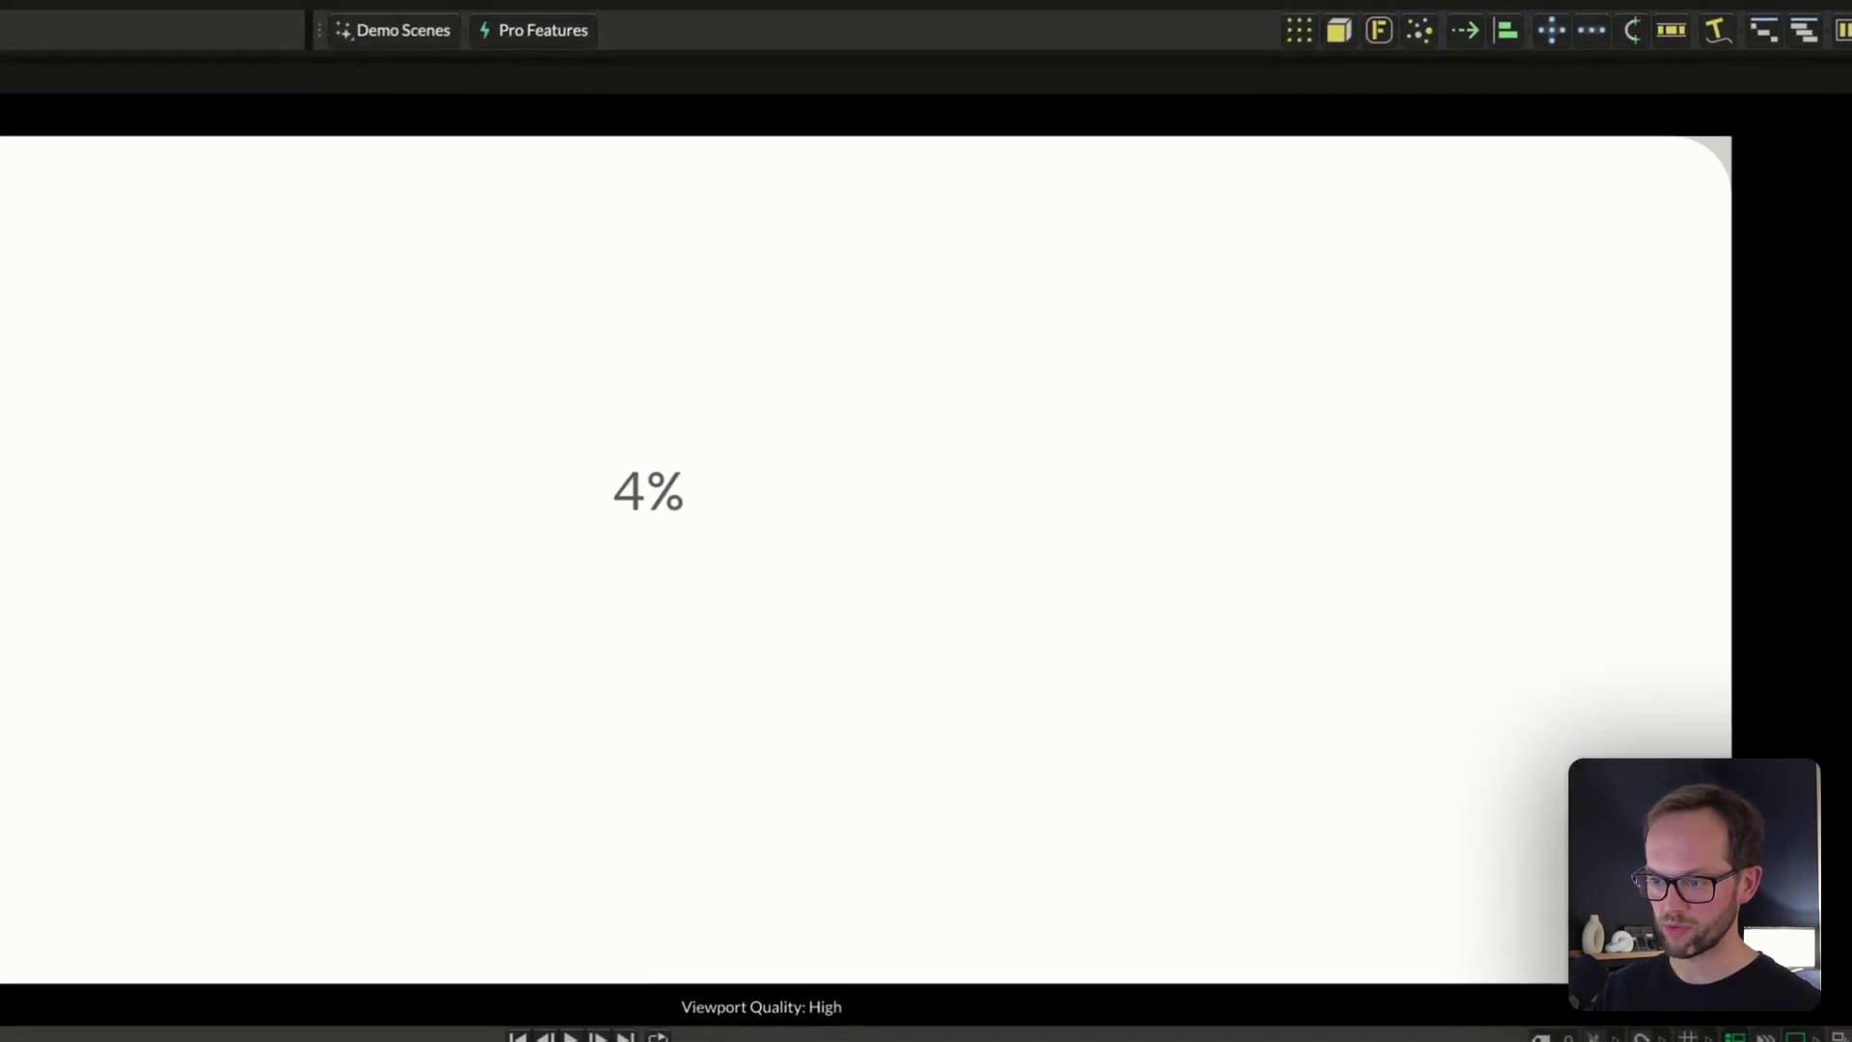
Duplicate the percentage text in a 3 by 3 grid with a Duplicator and set the grid size to 124 by 124
click(1309, 34)
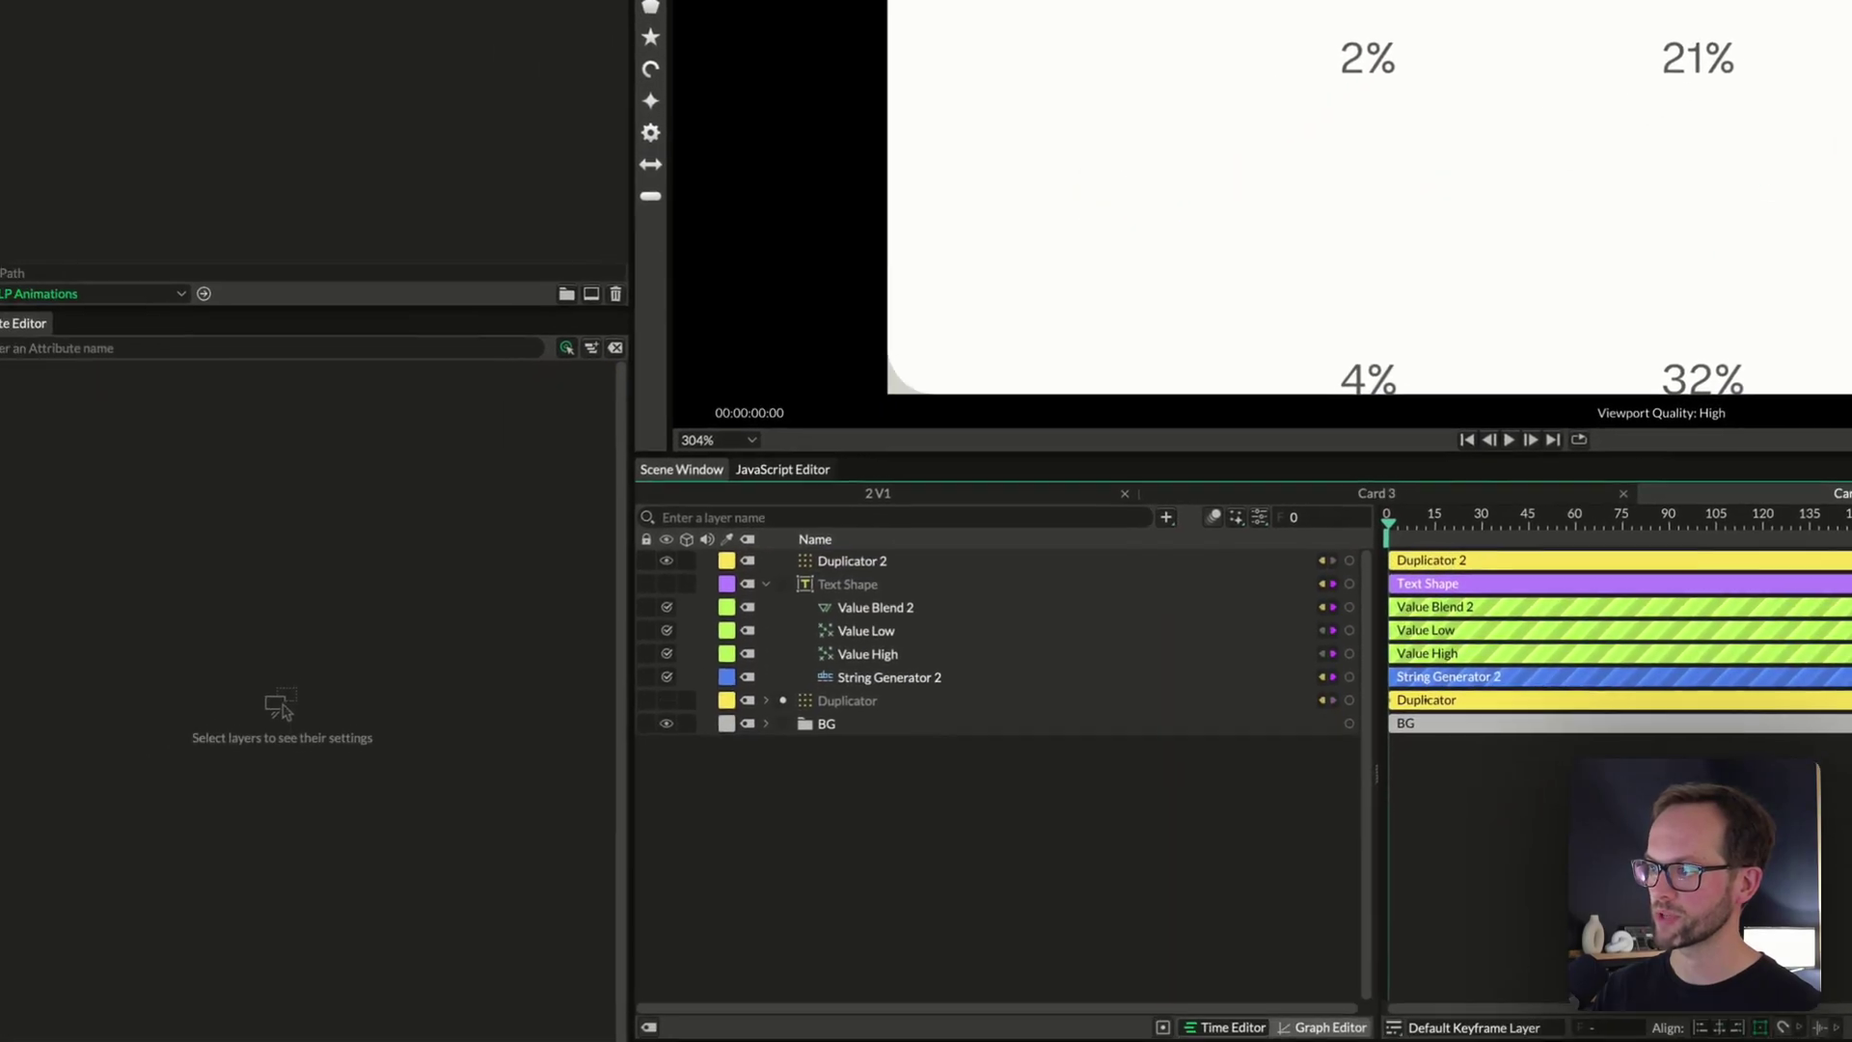
click(887, 538)
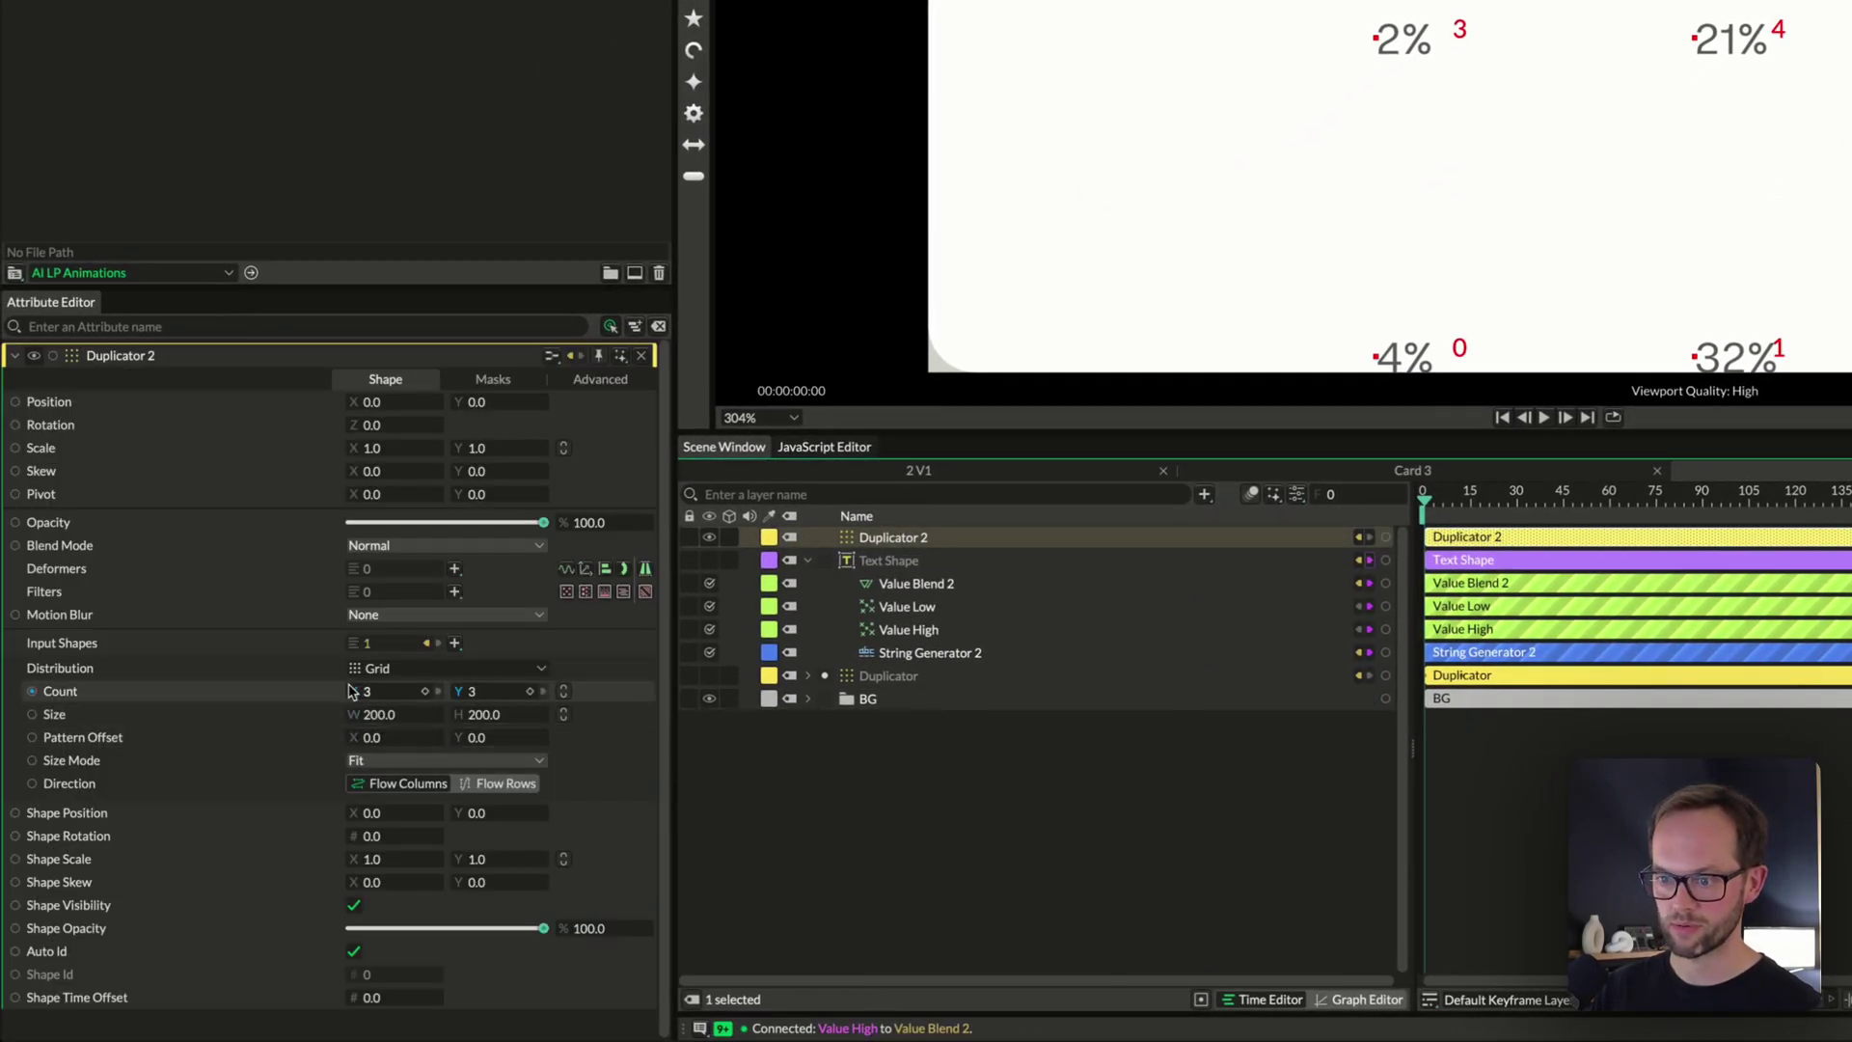
drag(378, 716, 302, 715)
click(848, 817)
Raise Value Blend 2's Strength until the grid's percentages reach their Value High numbers
click(926, 585)
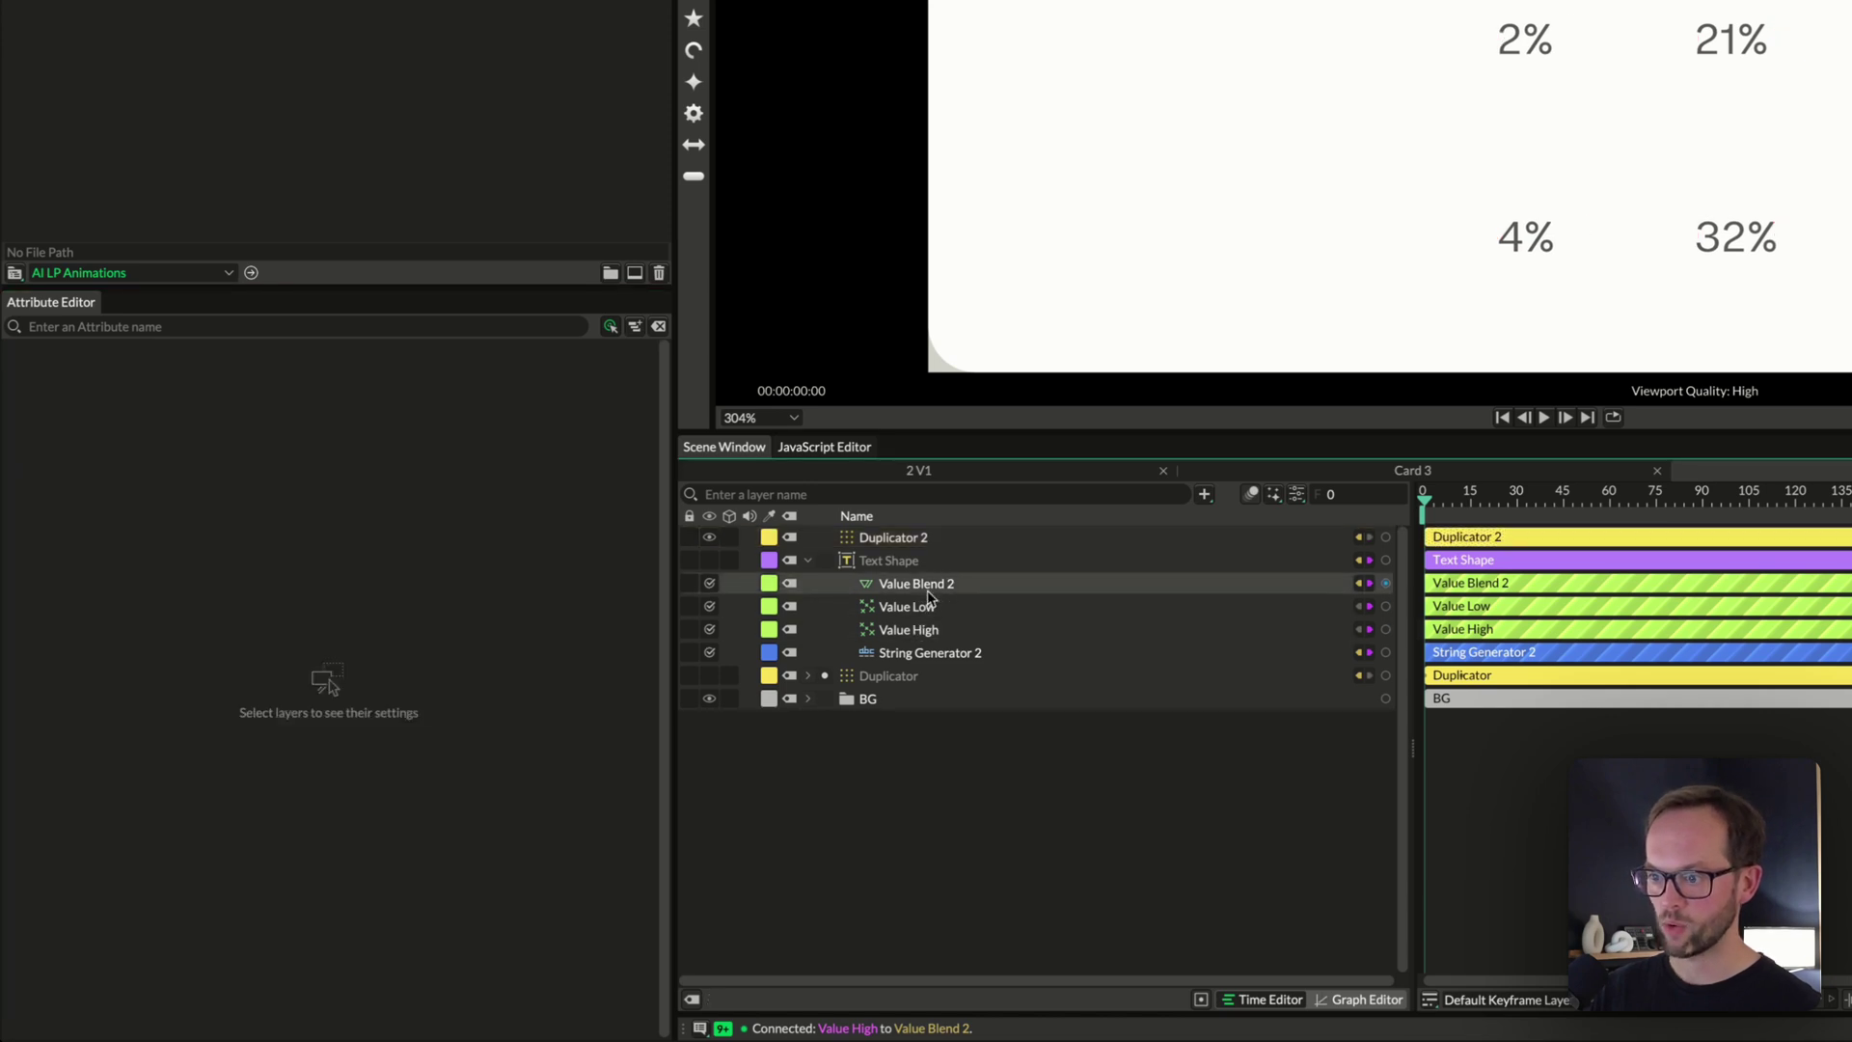
drag(376, 401, 666, 413)
click(1356, 835)
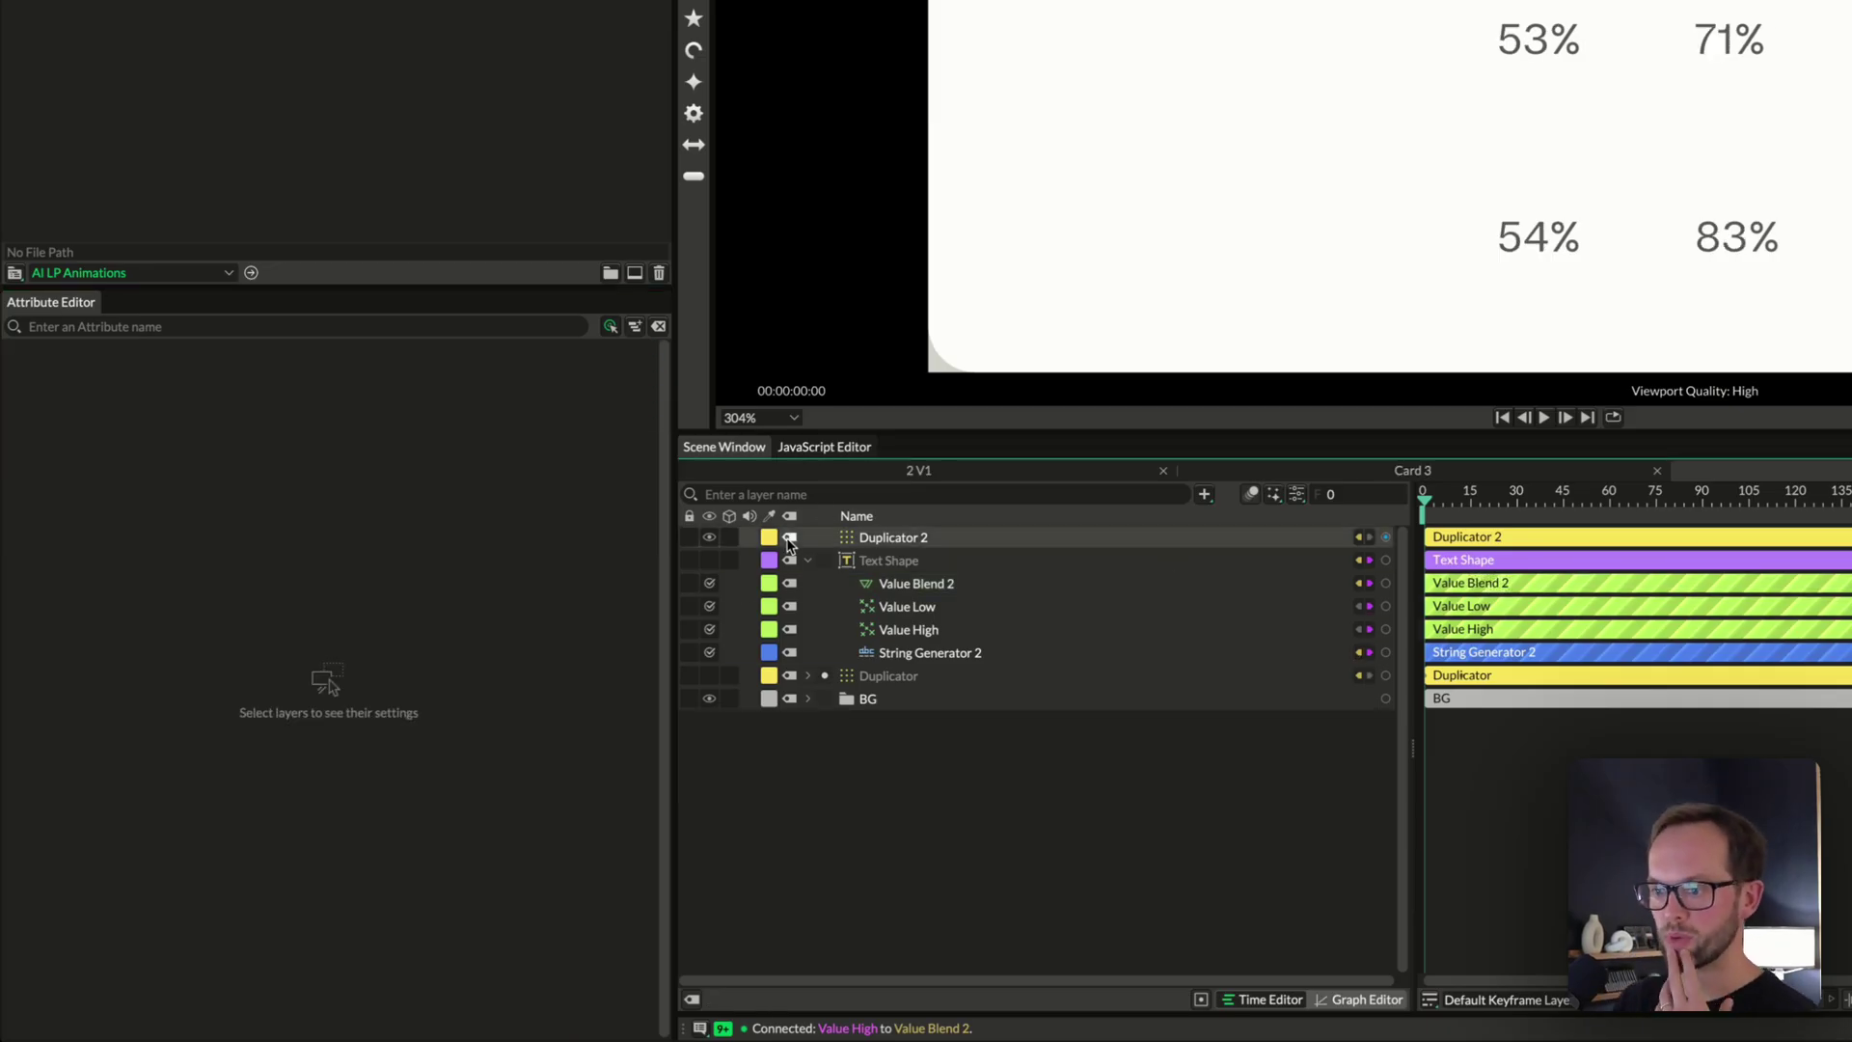
Hide Duplicator 2, undo any accidental layer toggles and collapse the Text Shape layer
click(709, 538)
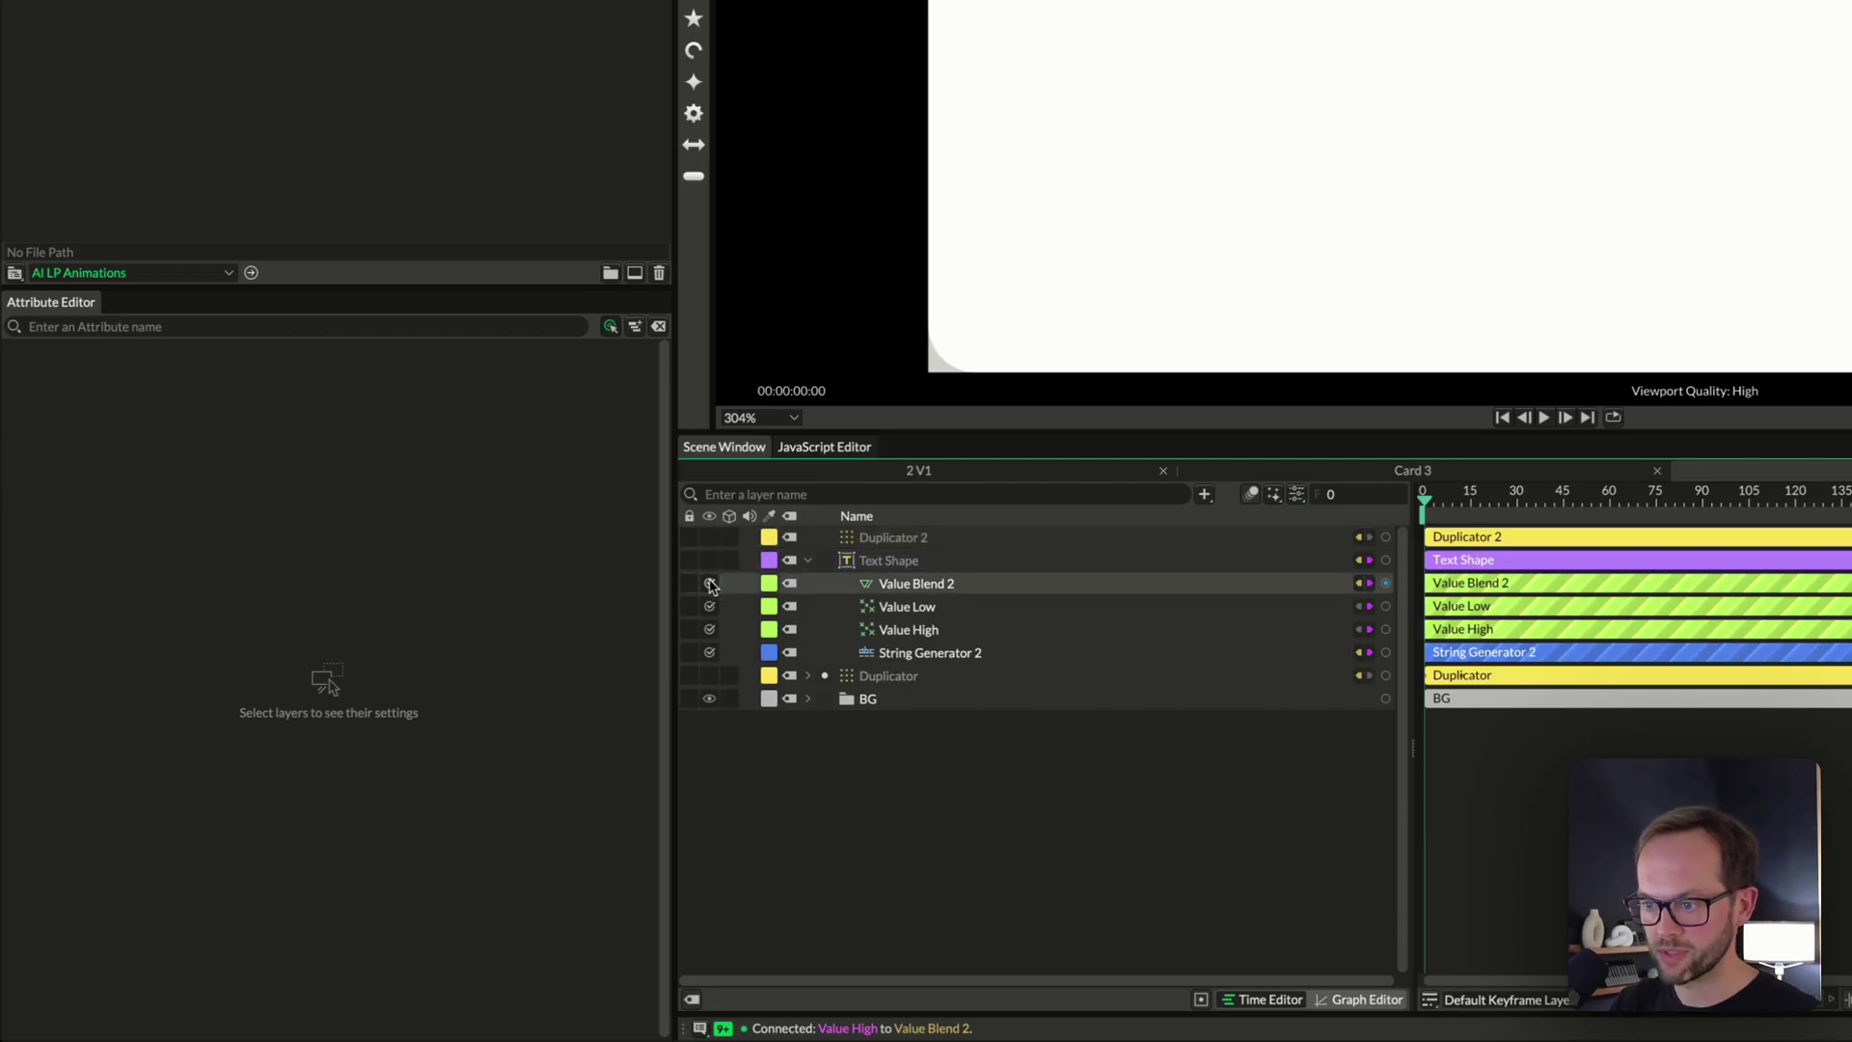
key(ctrl+z)
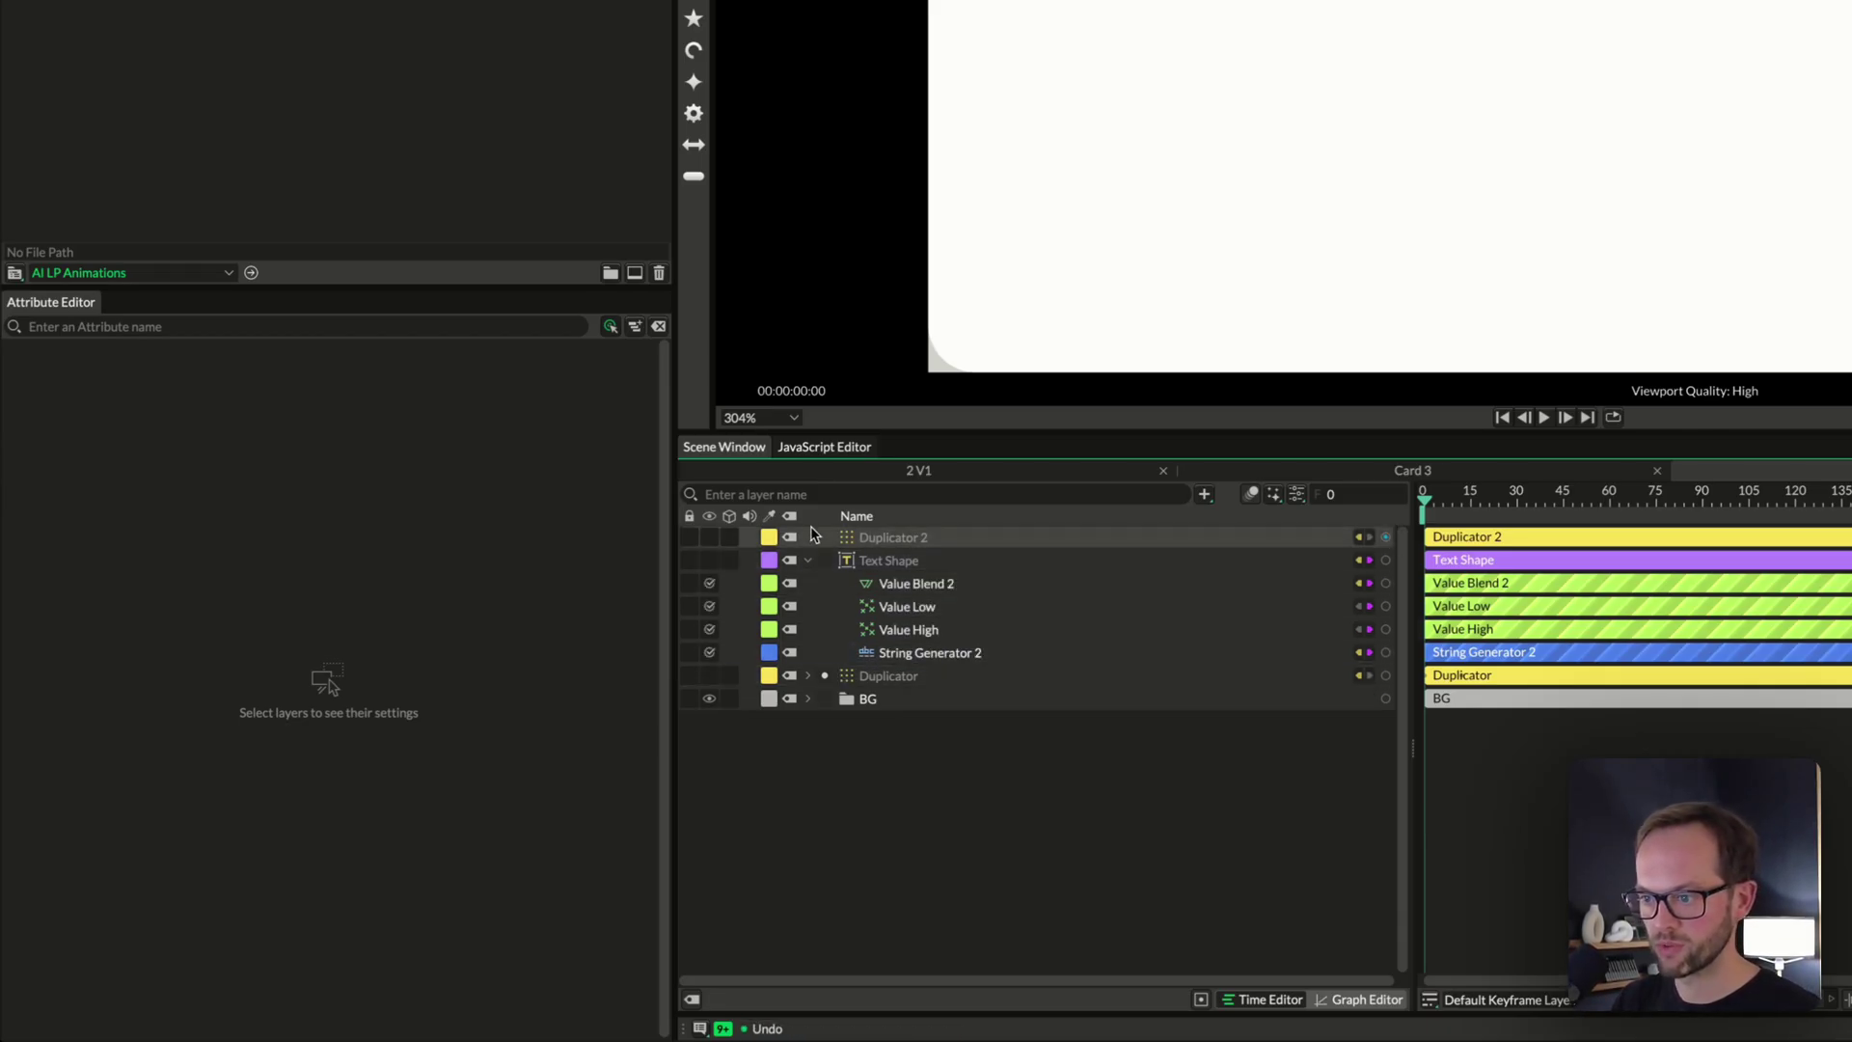
key(ctrl+z)
key(ctrl+z)
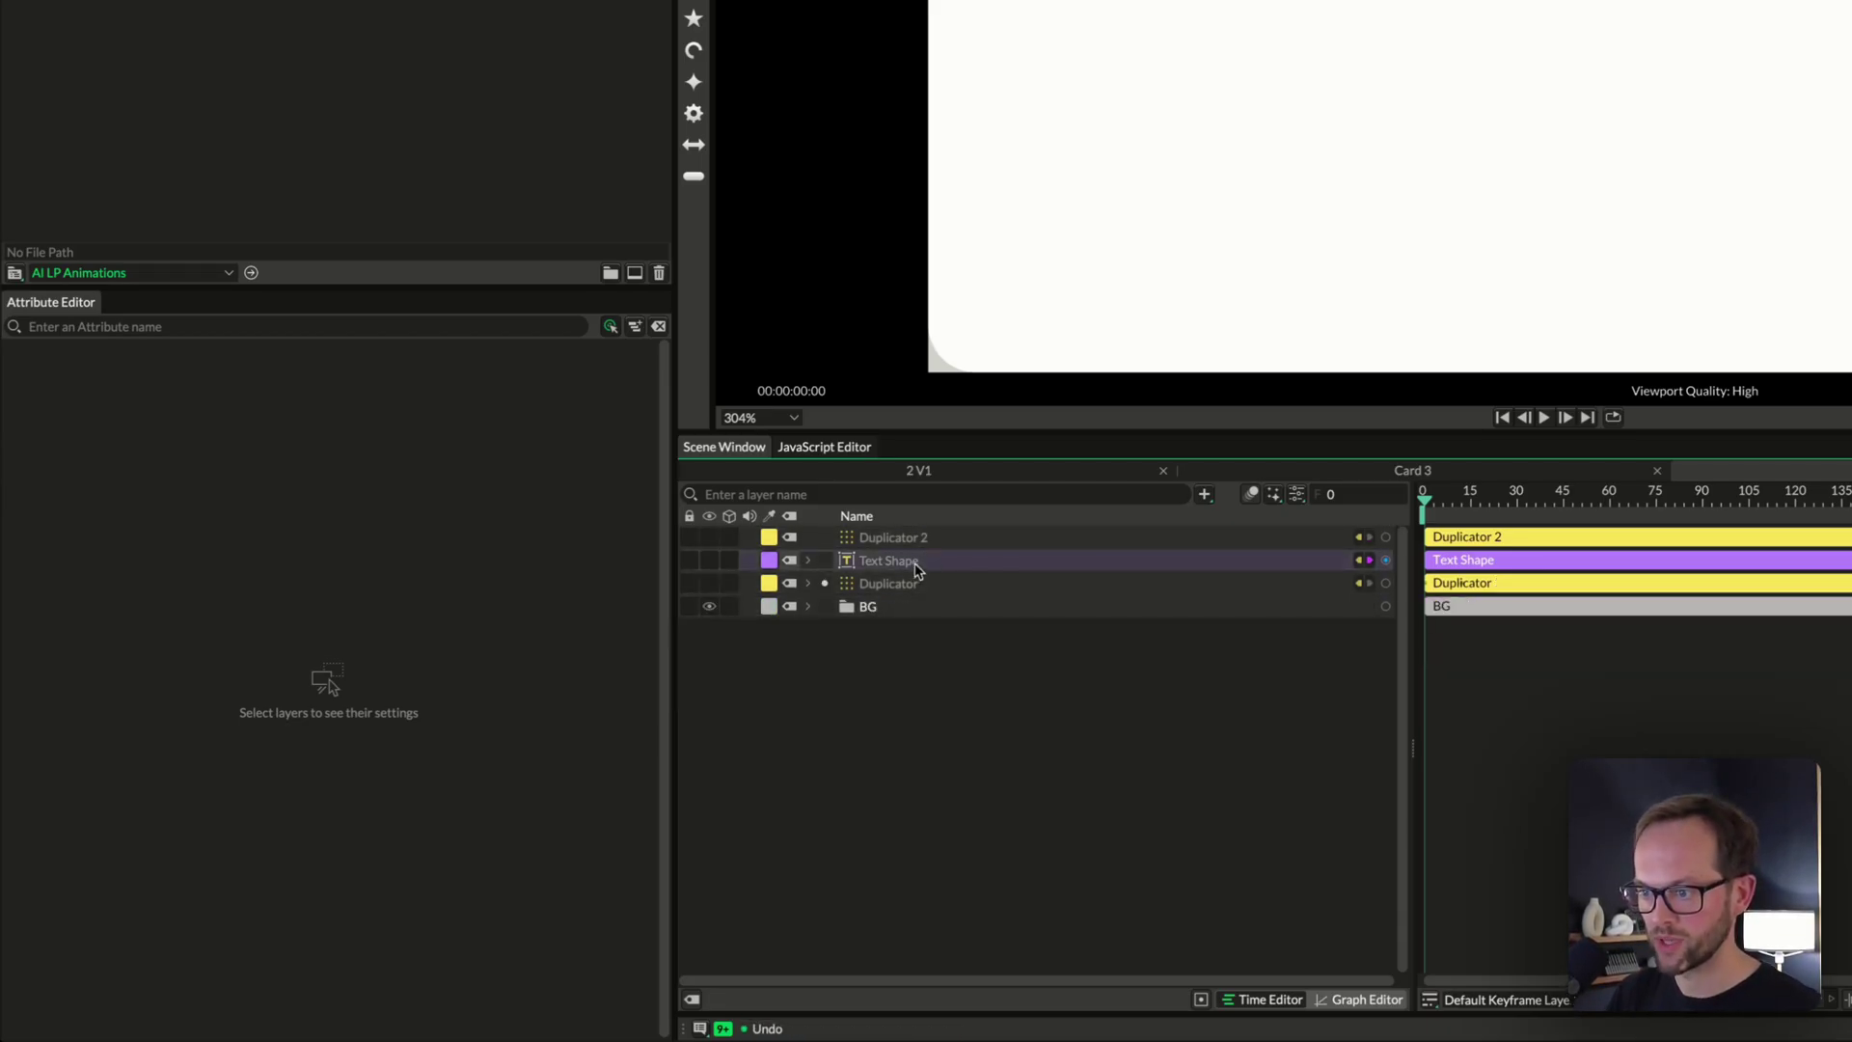
Rename Duplicator 2 to Rebuild, nest Text Shape inside it and collapse the layer
click(933, 545)
click(912, 545)
text(Rebuild)
key(Return)
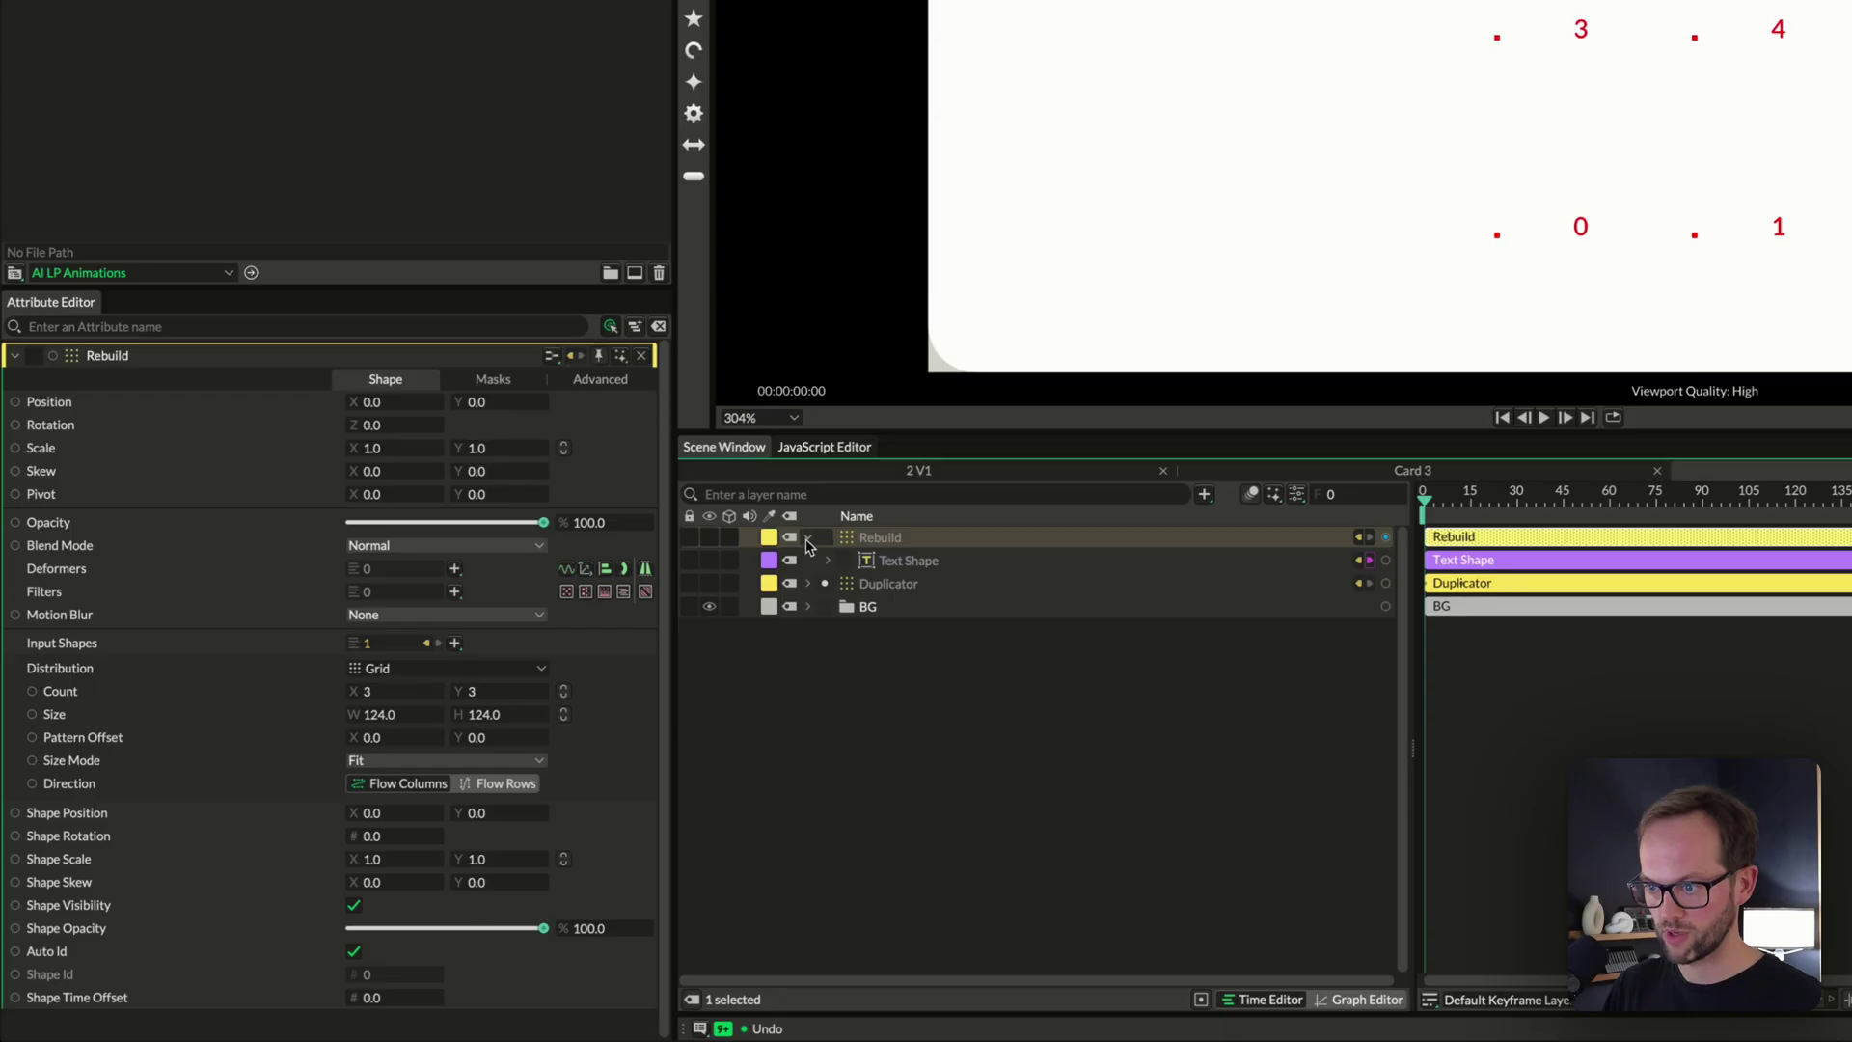
click(807, 546)
Make the original Duplicator visible and expand its layers to inspect the finished setup at frame 54
click(1003, 561)
click(709, 561)
click(892, 656)
drag(1466, 497, 1593, 509)
click(808, 560)
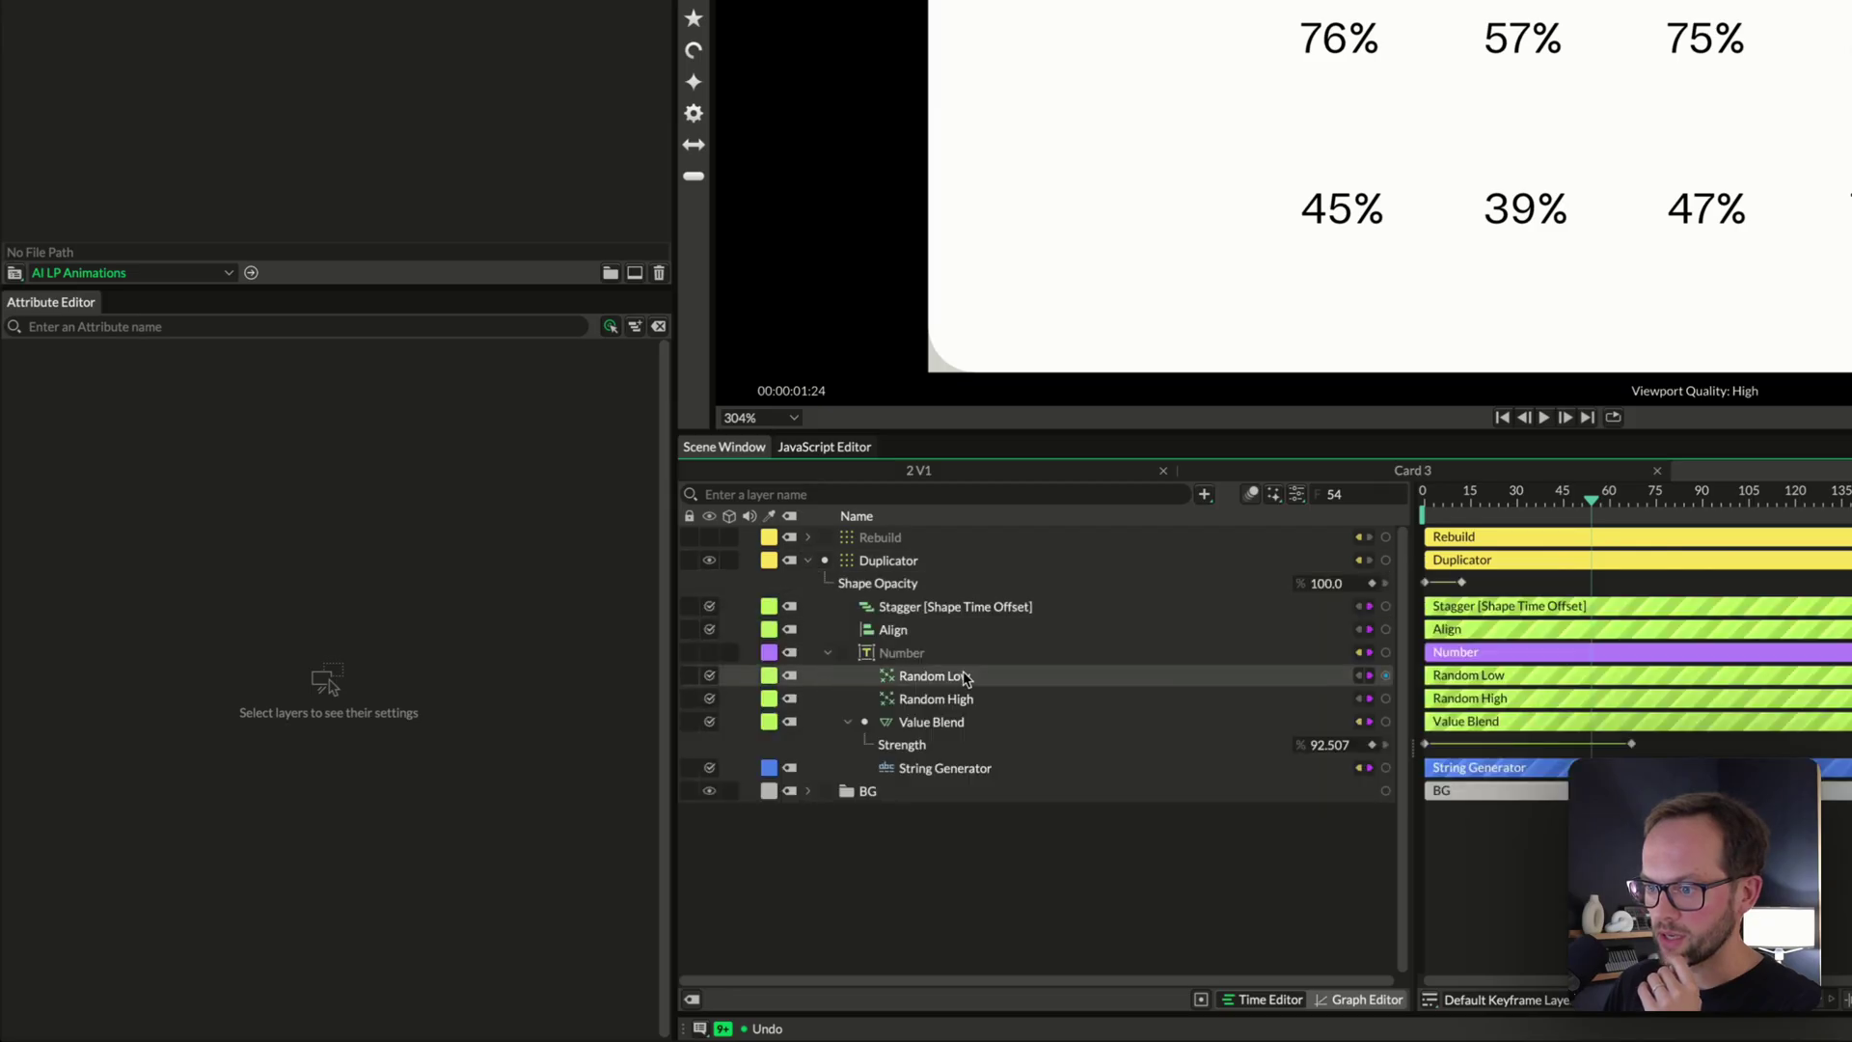
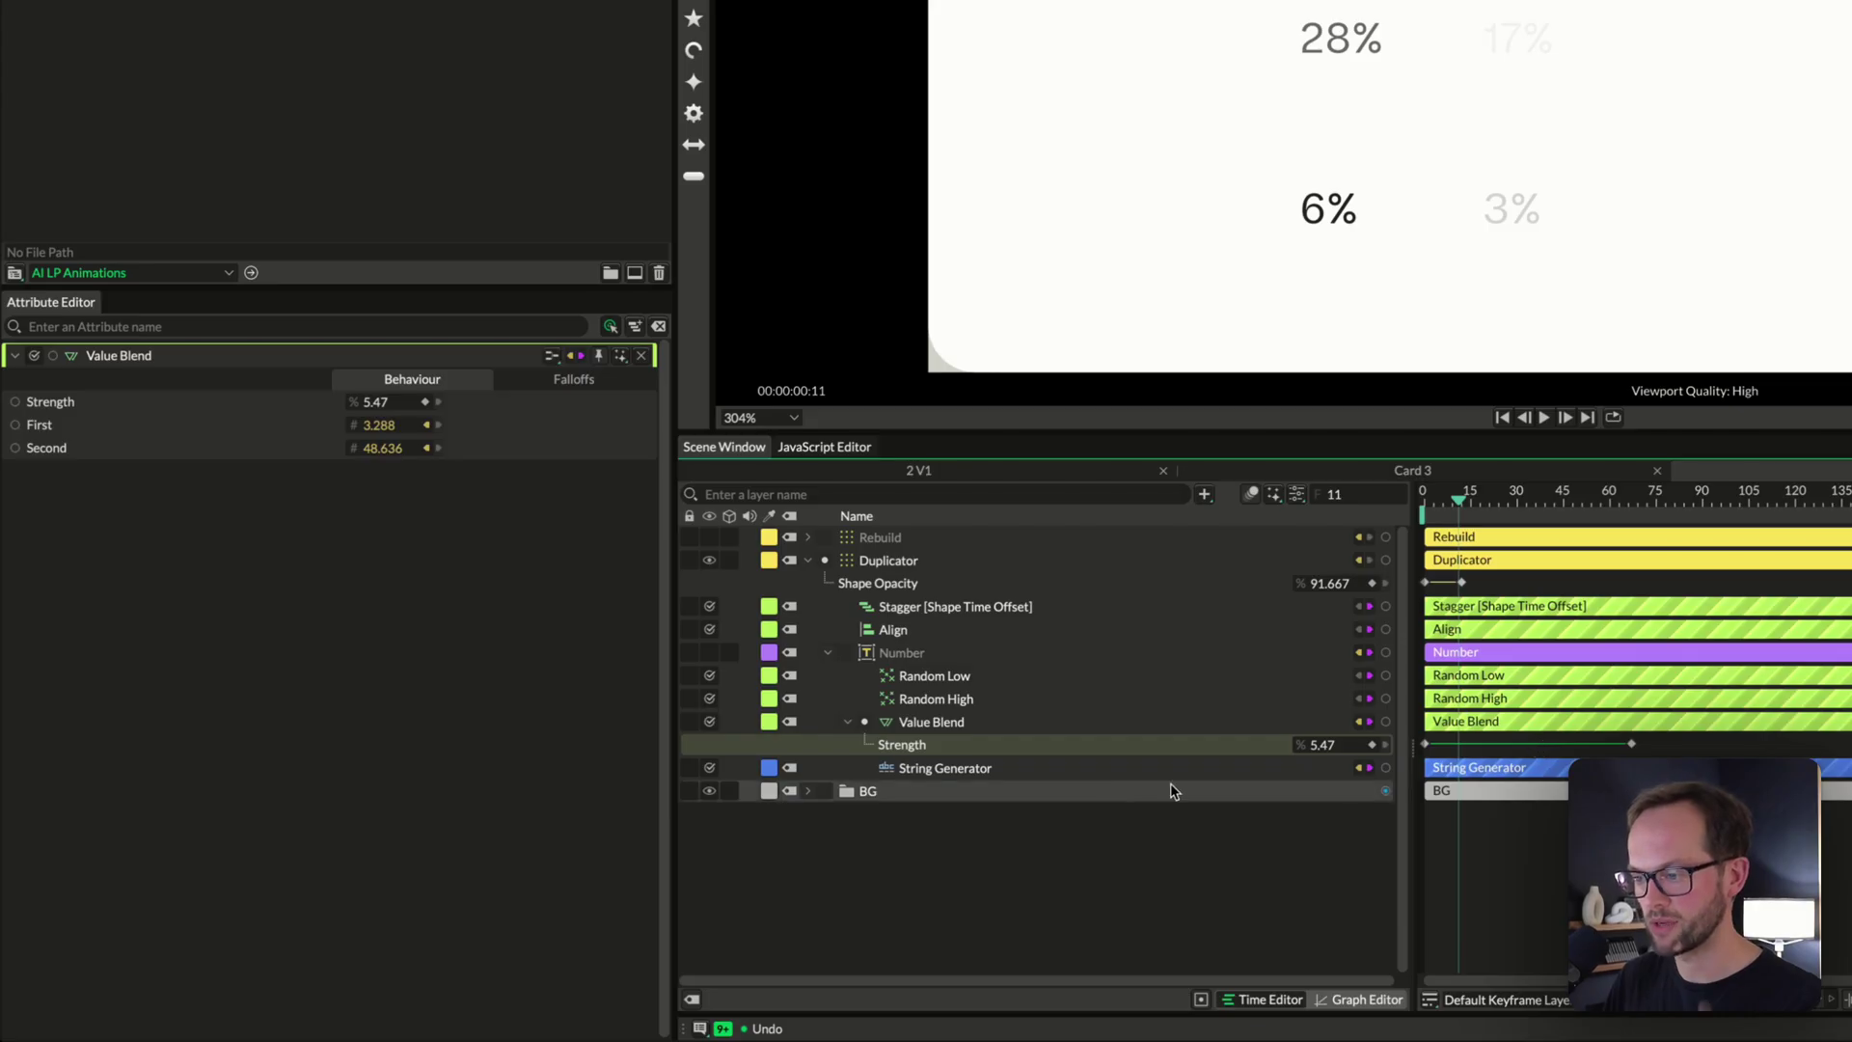
Collapse the Value Blend and Number layers inside the original Duplicator
click(849, 722)
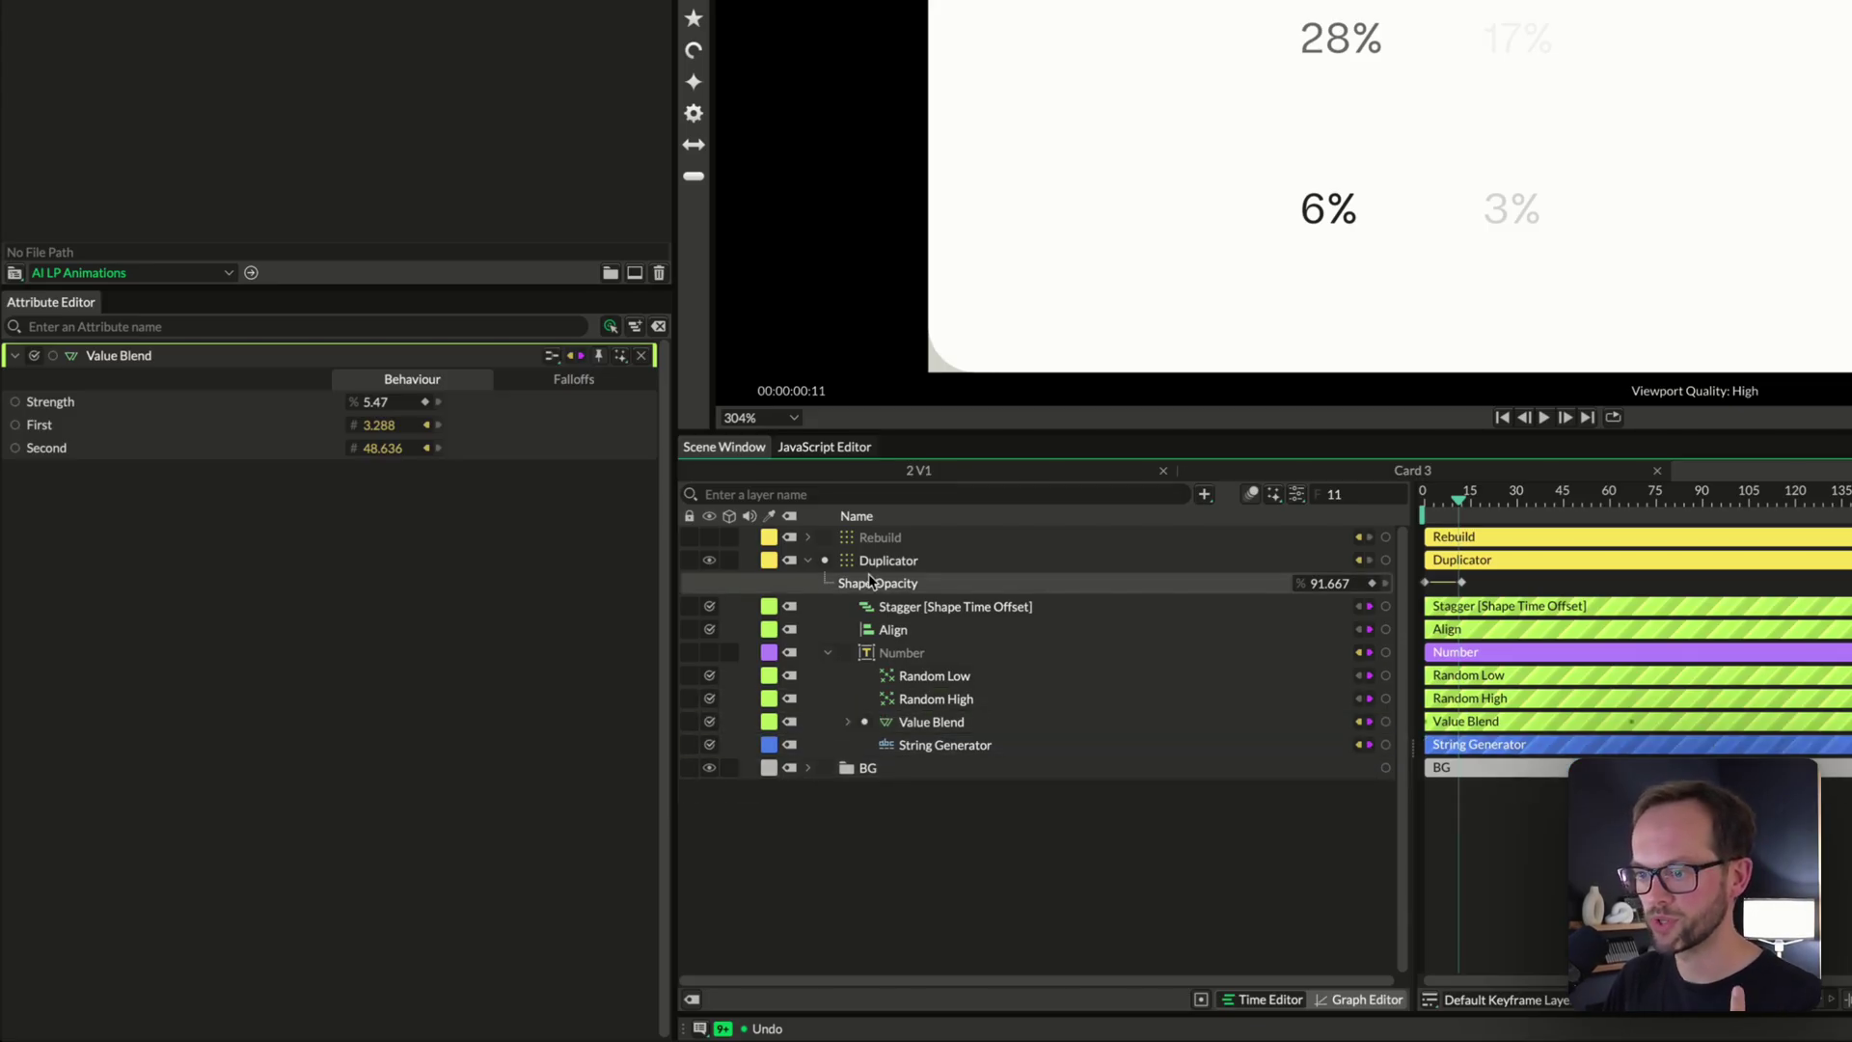
click(827, 653)
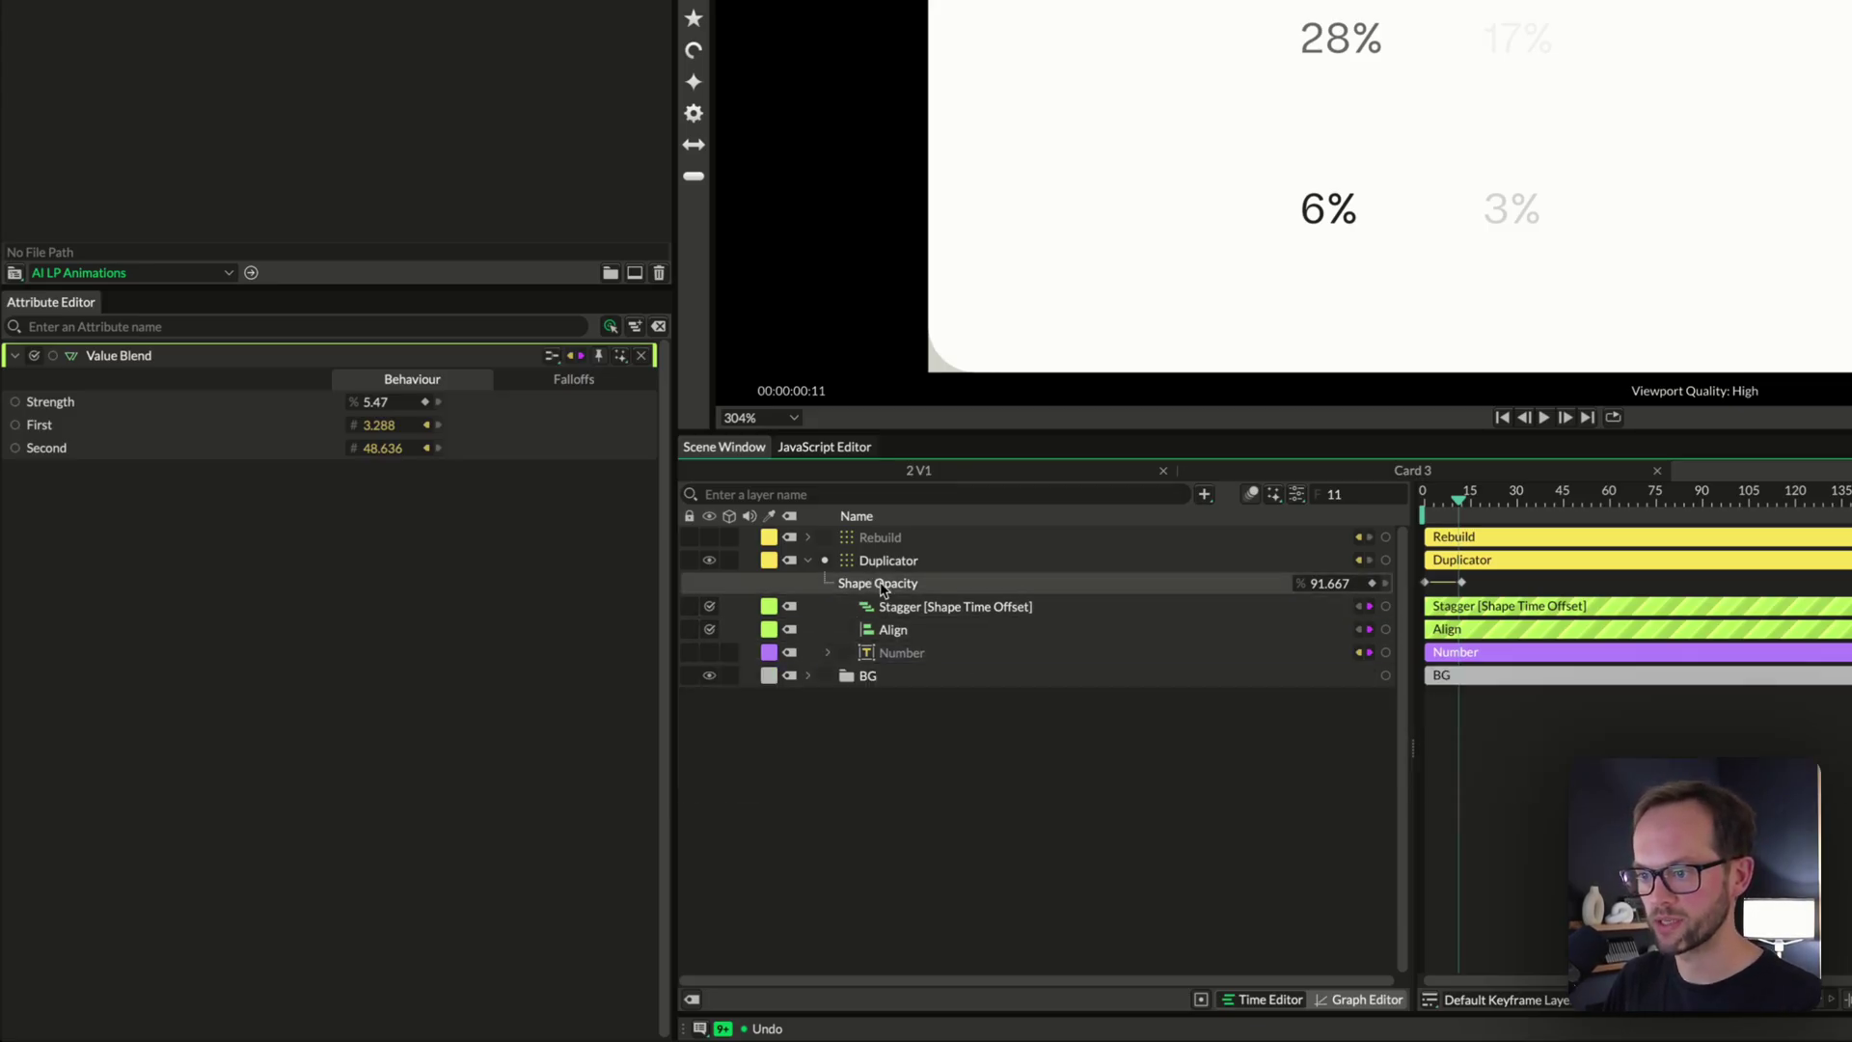
click(1562, 568)
Select the original Duplicator and scrub from frame 0 to frame 22 to examine its Shape Opacity fade-in
click(903, 560)
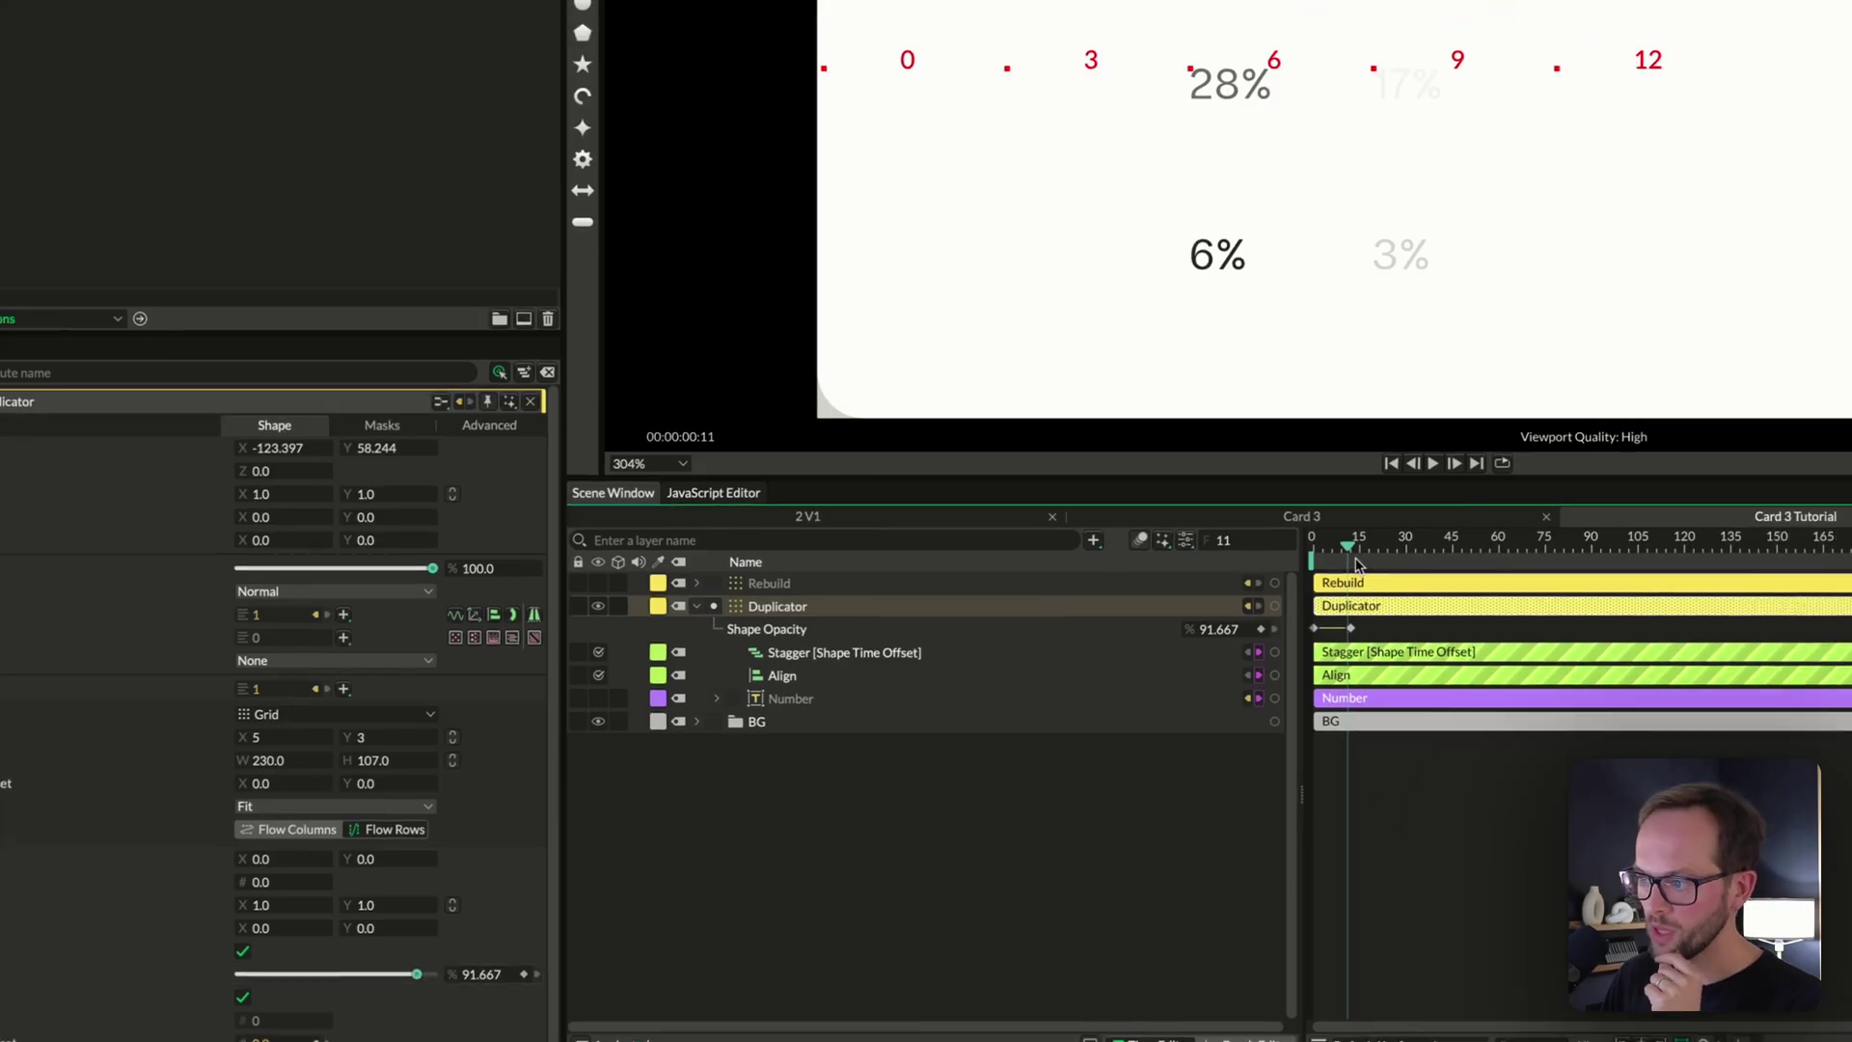
click(1457, 511)
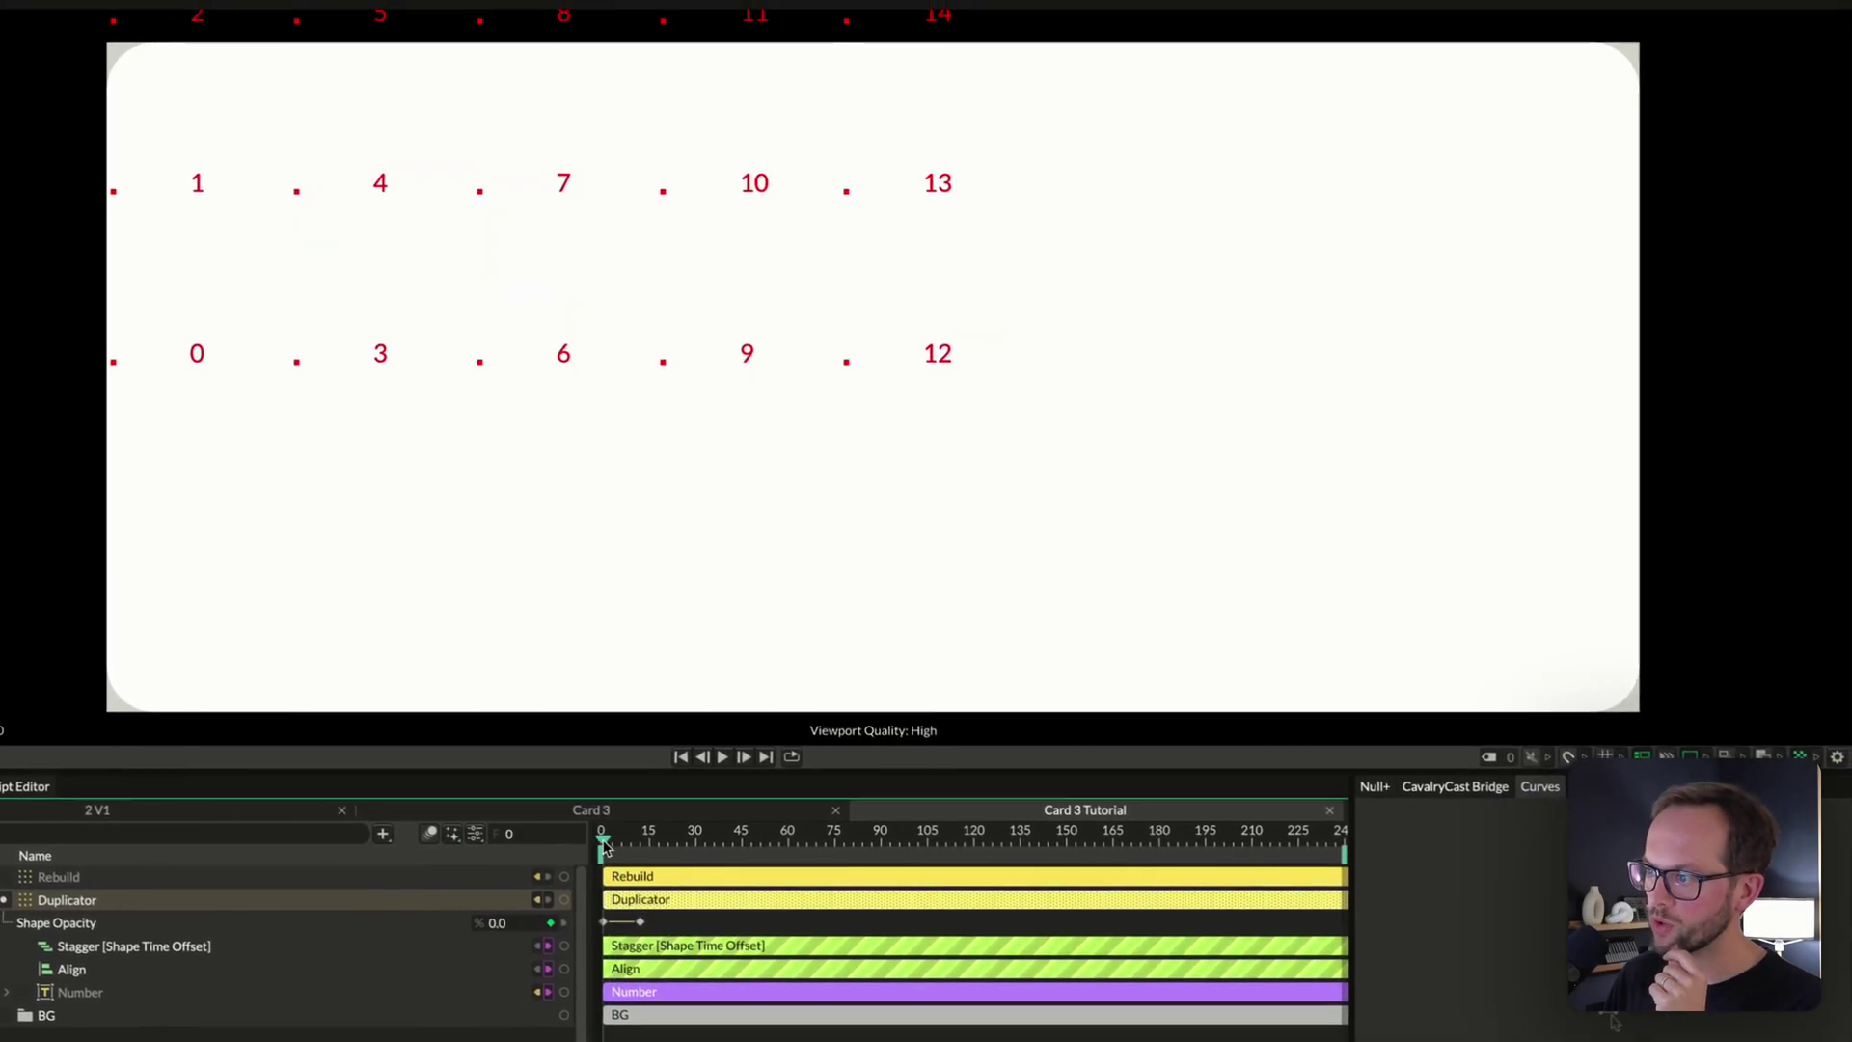
drag(630, 849, 666, 849)
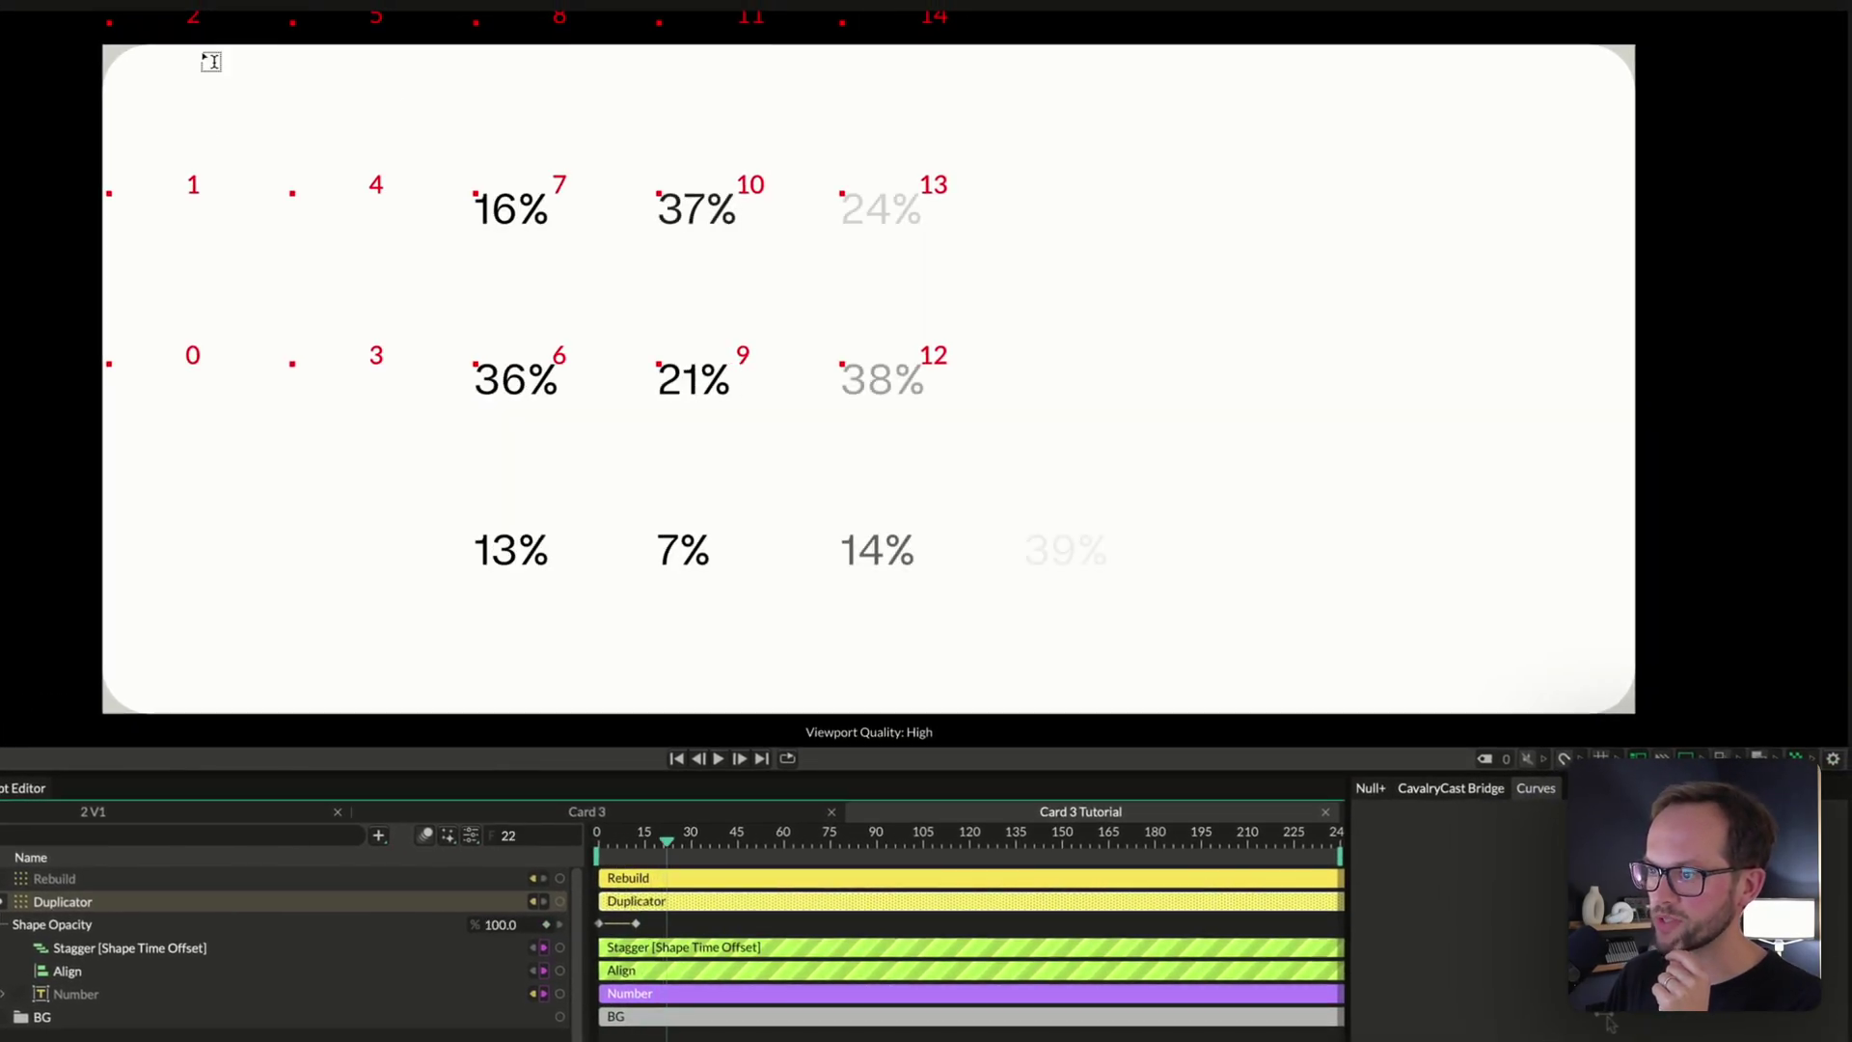
Turn off Draw Debug Information for the viewport and scrub to frame 66 to preview the staggered percentages
click(1833, 760)
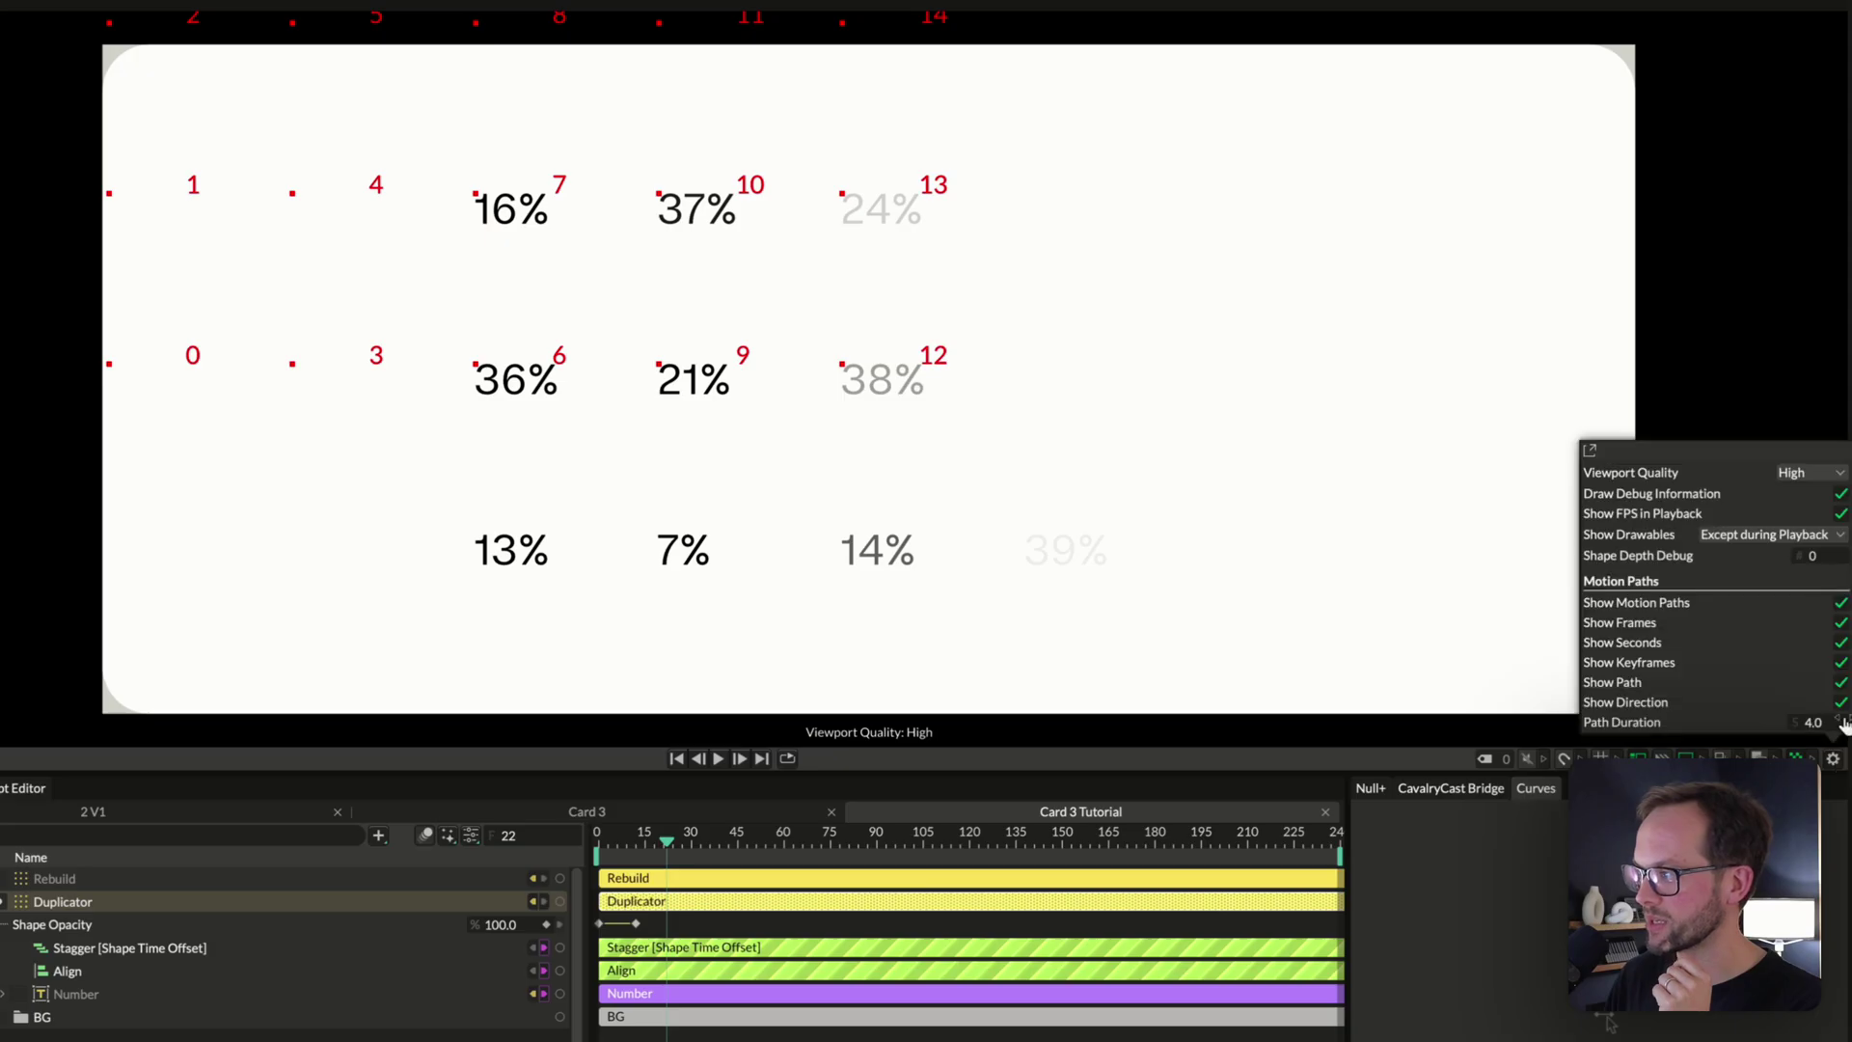
click(1843, 496)
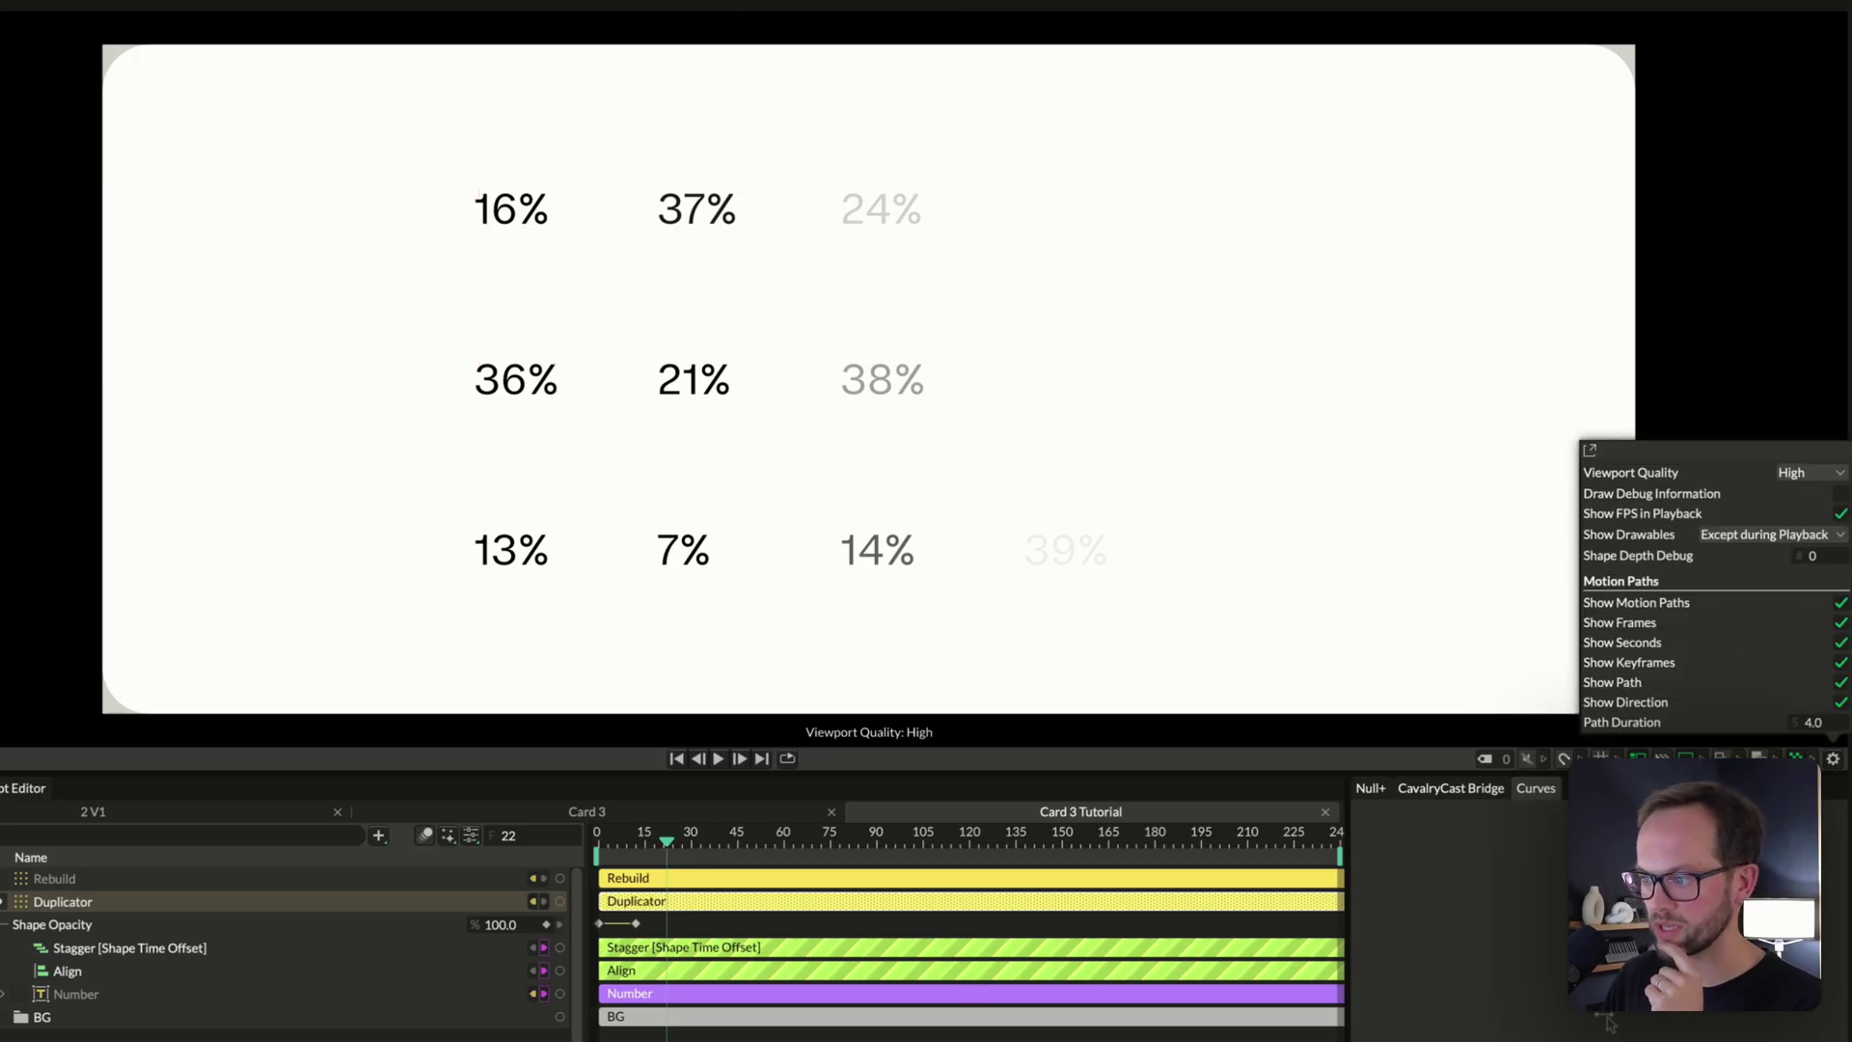
drag(666, 849, 841, 866)
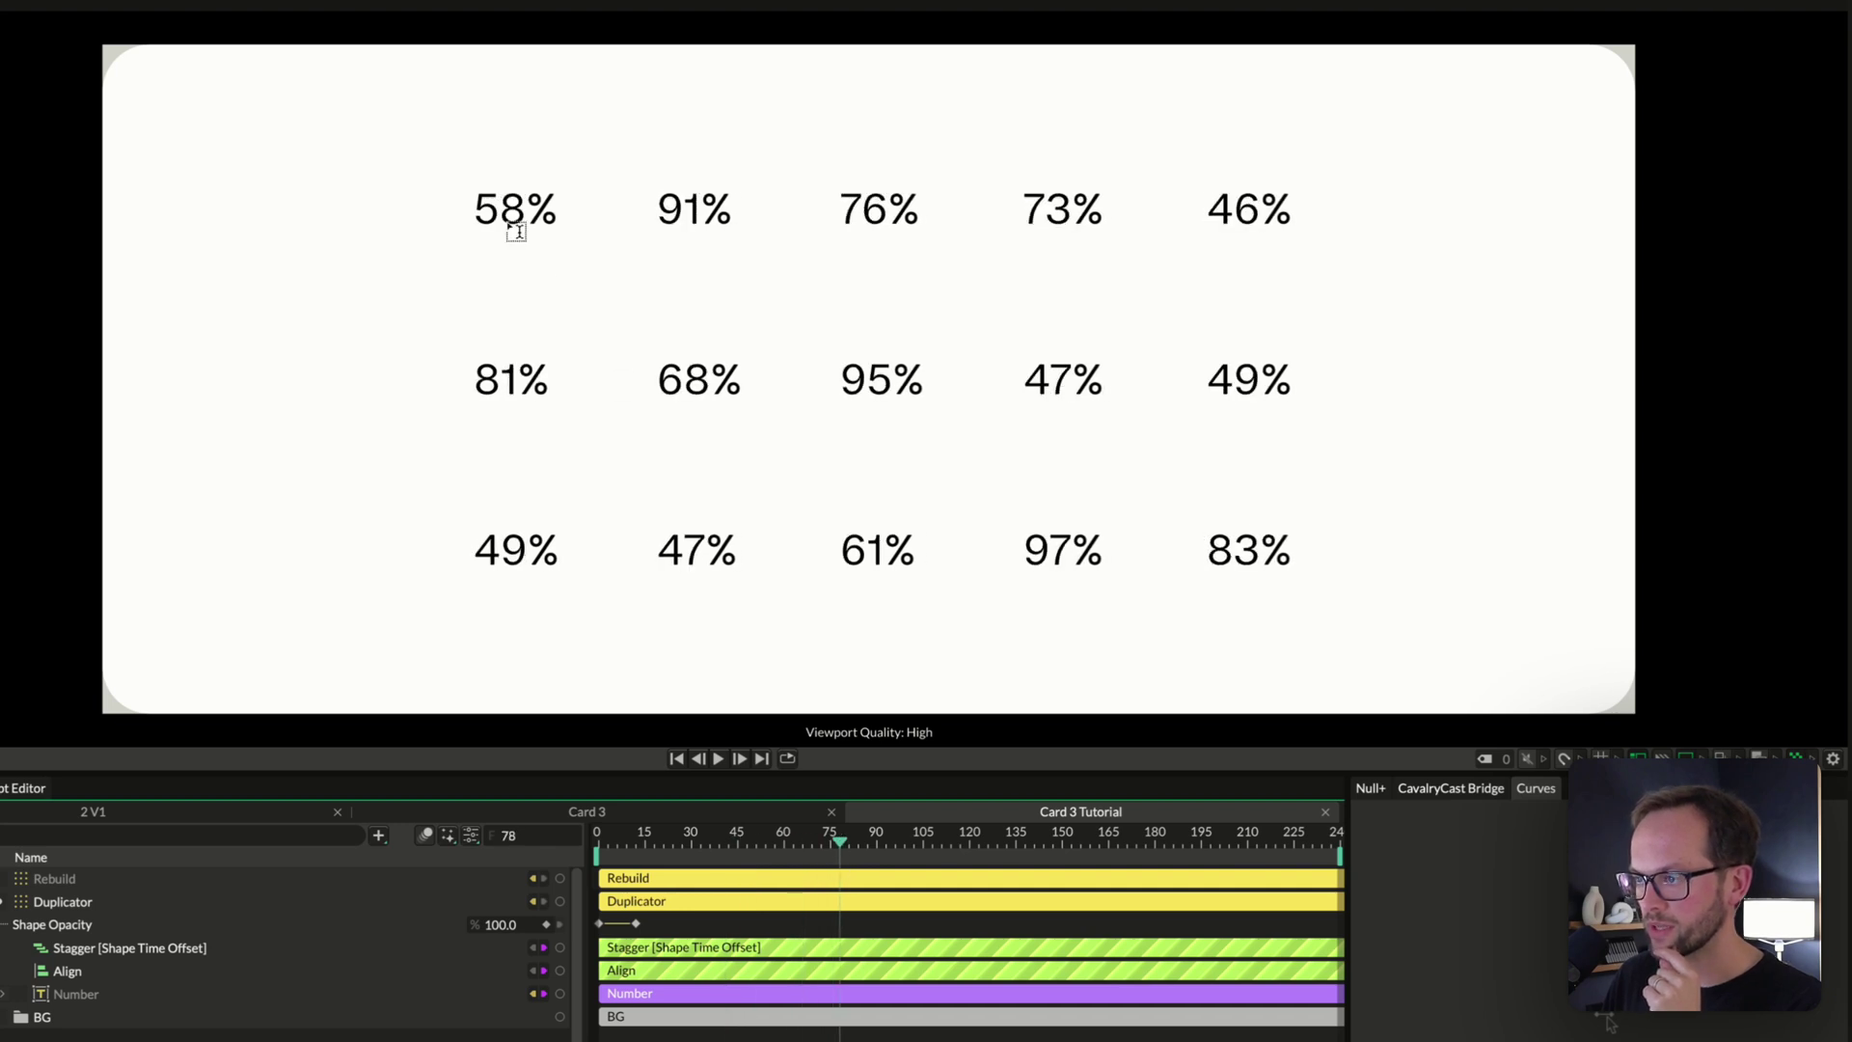
mouse_move(828, 851)
mouse_down()
mouse_move(885, 839)
mouse_move(596, 837)
mouse_move(806, 829)
mouse_up()
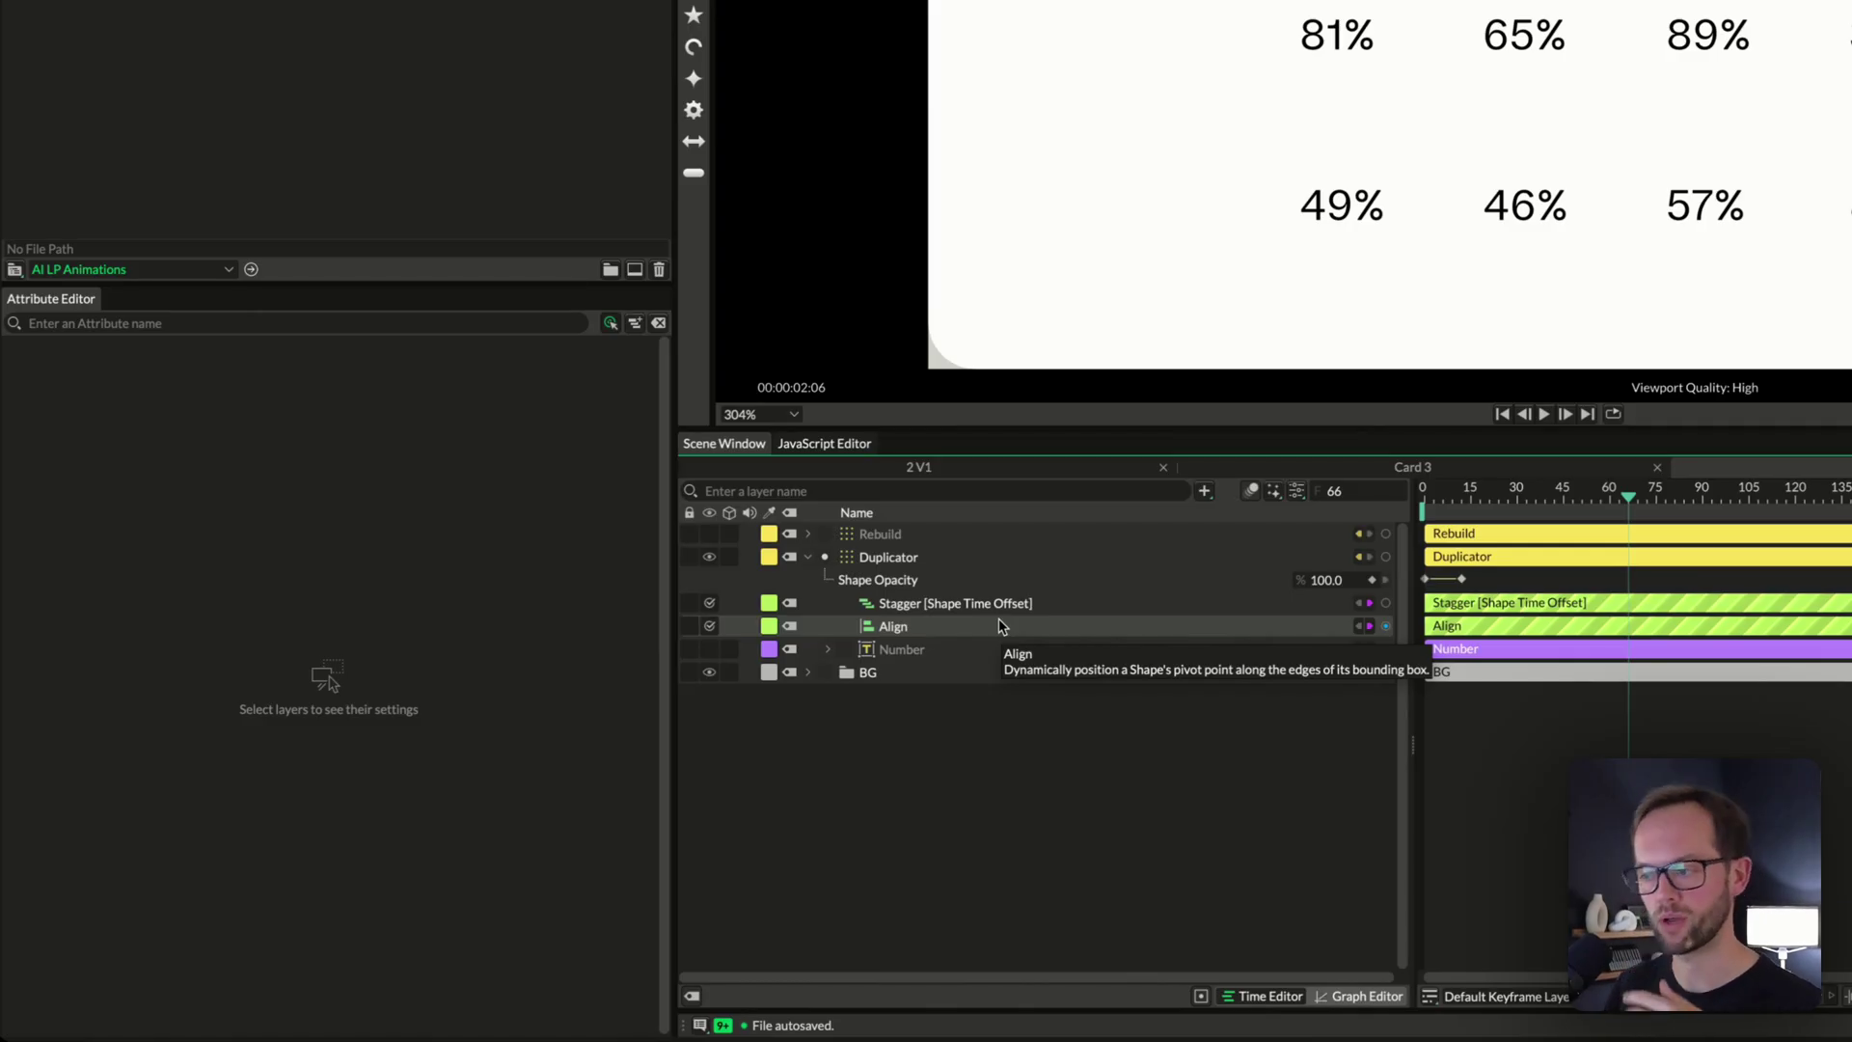
Collapse and hide the original Duplicator, make Rebuild visible, and expand Rebuild and its Text Shape
click(808, 558)
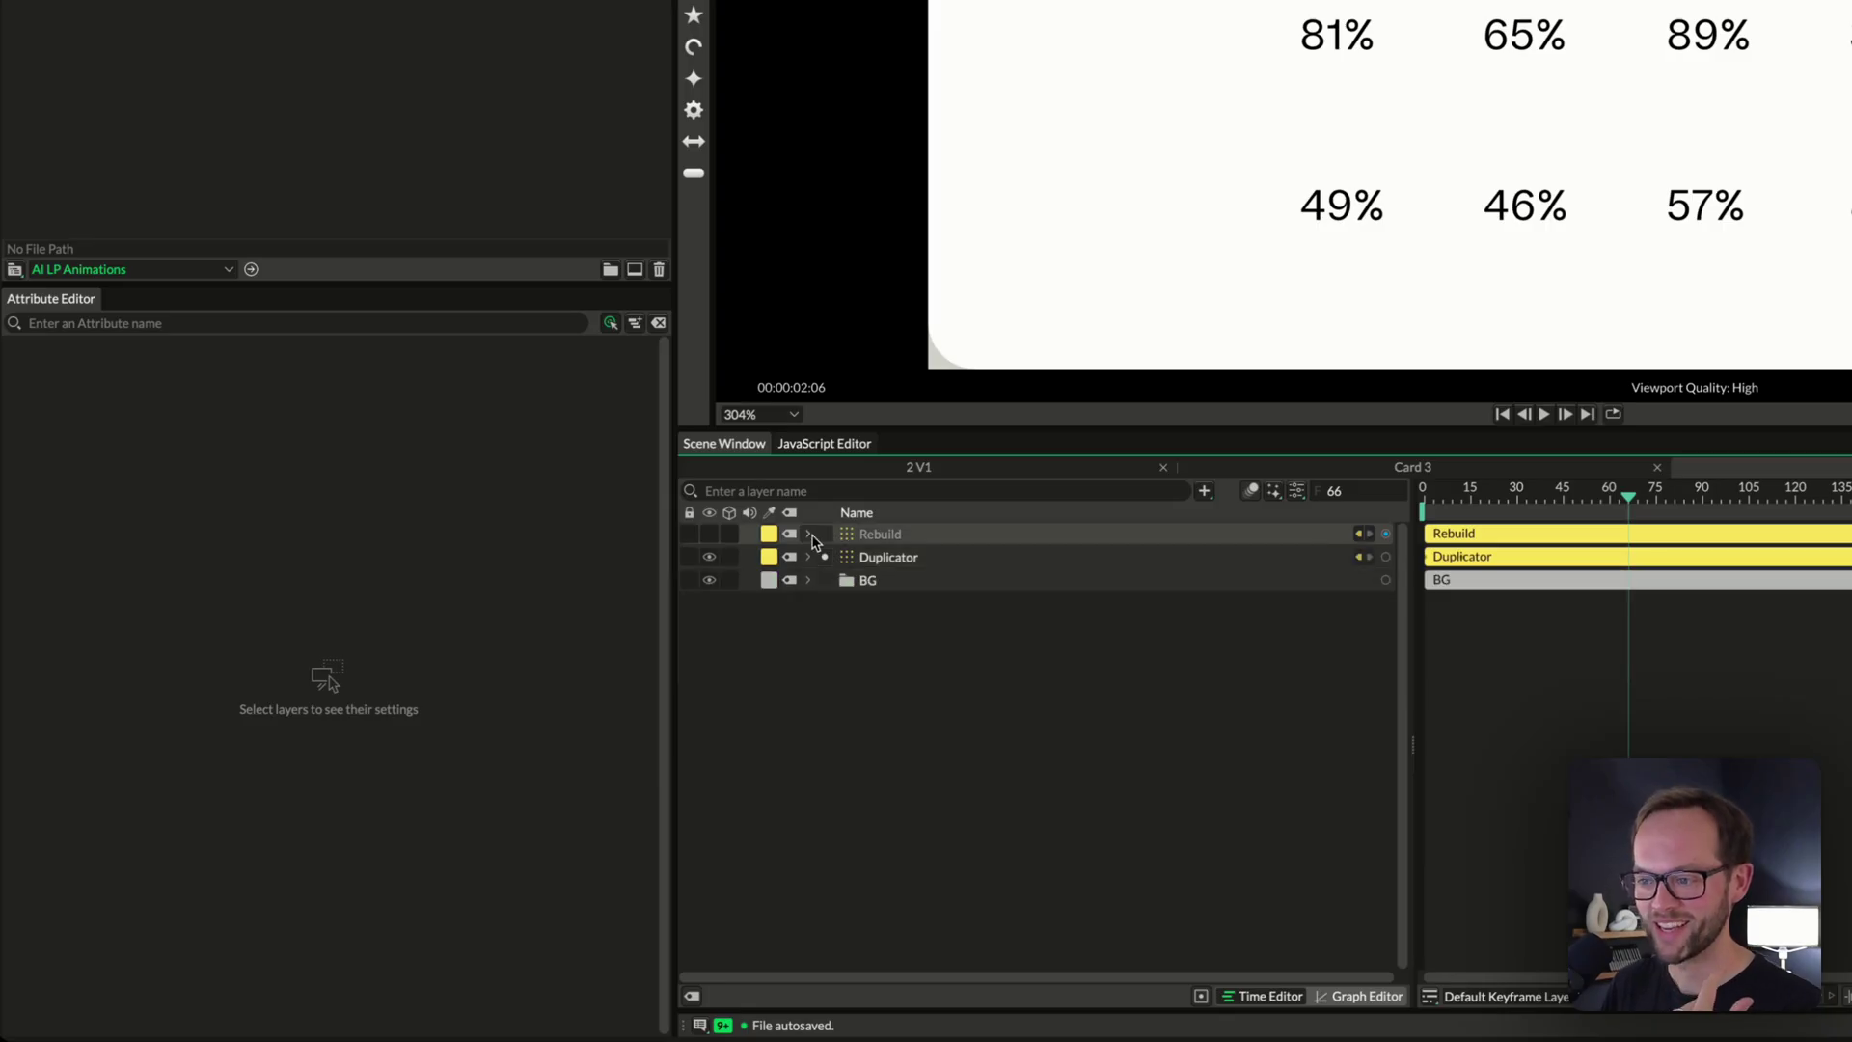
click(710, 557)
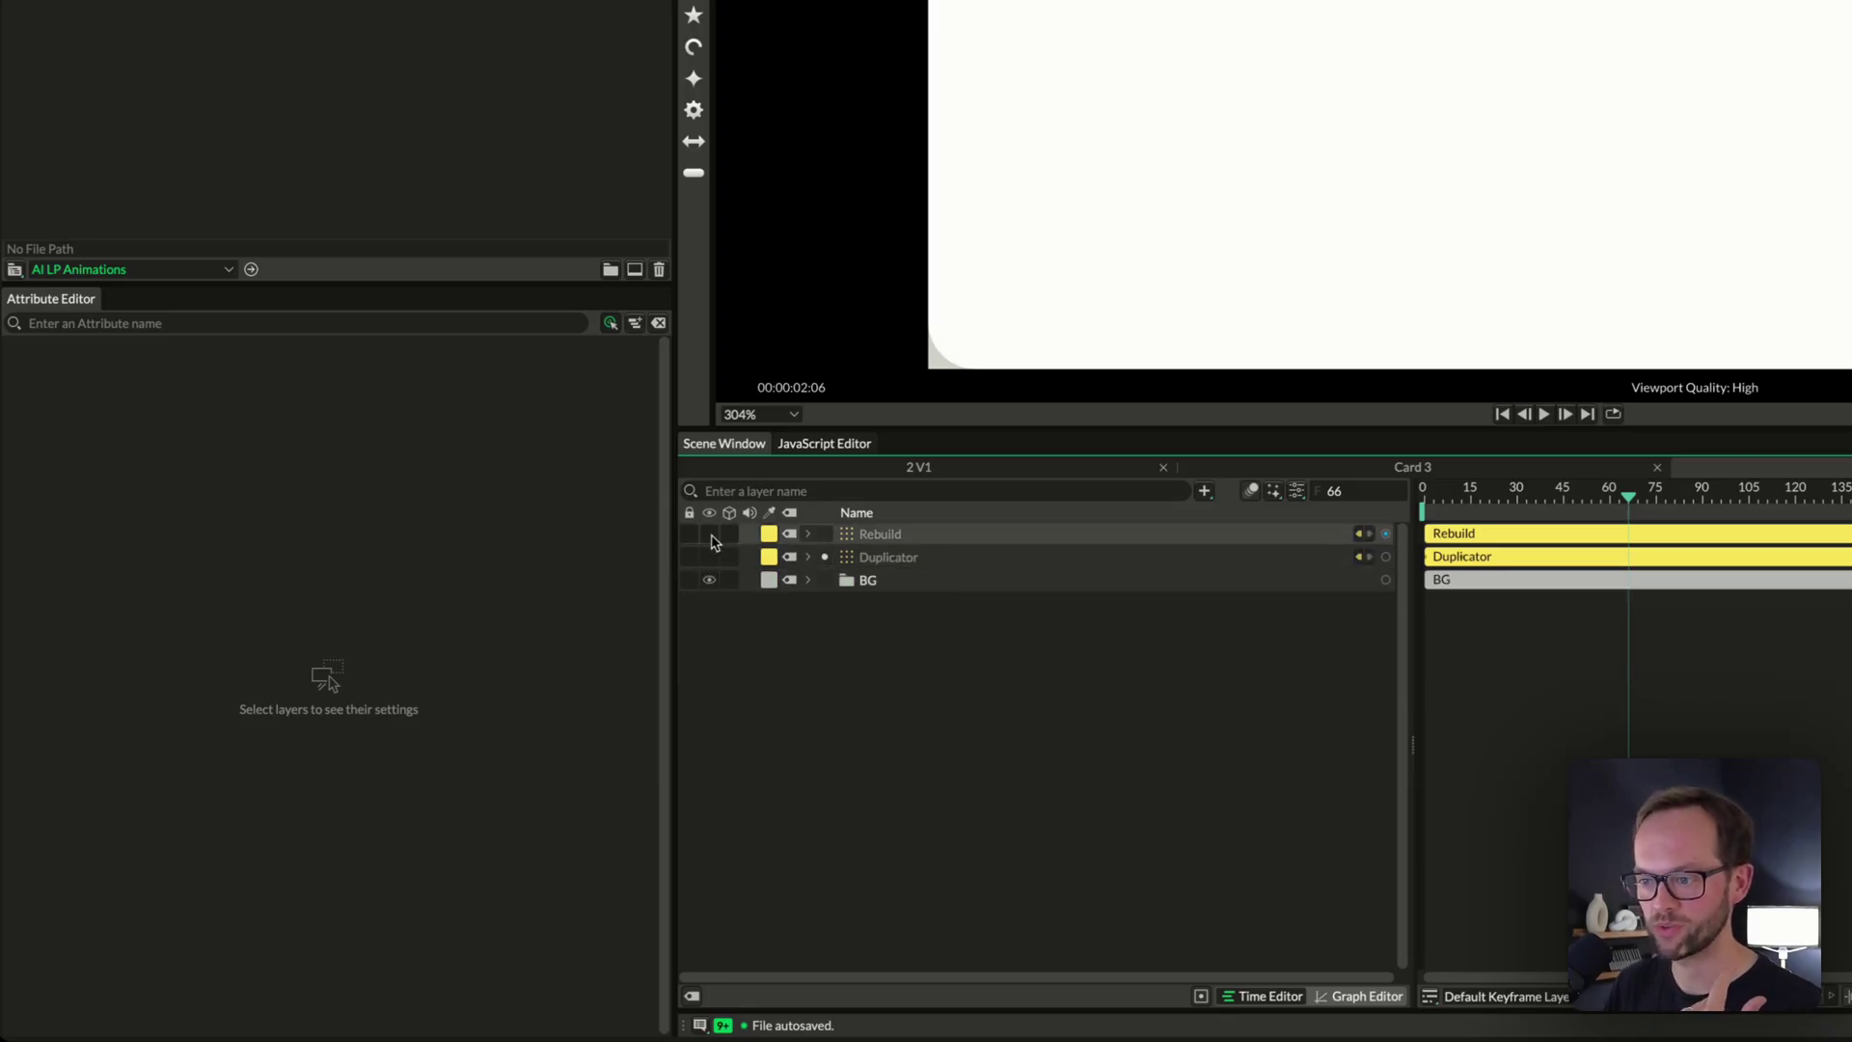
click(709, 533)
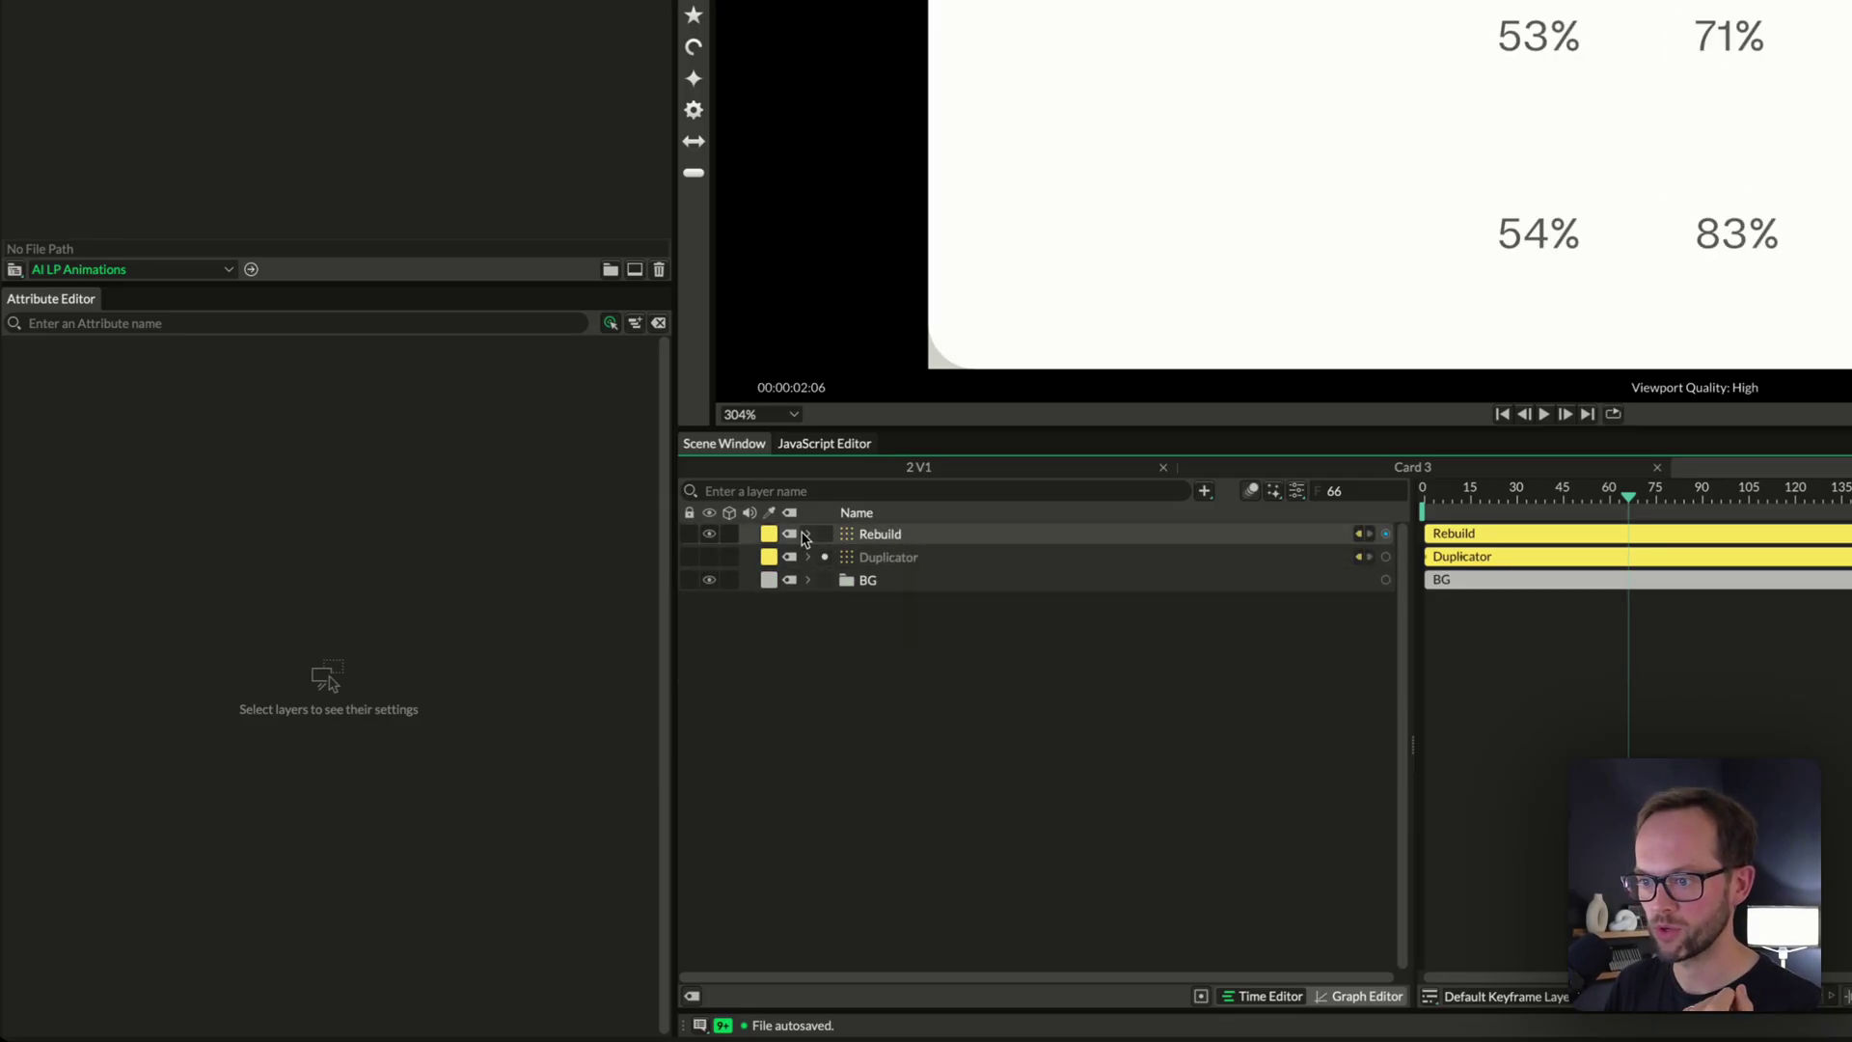
click(806, 534)
click(831, 559)
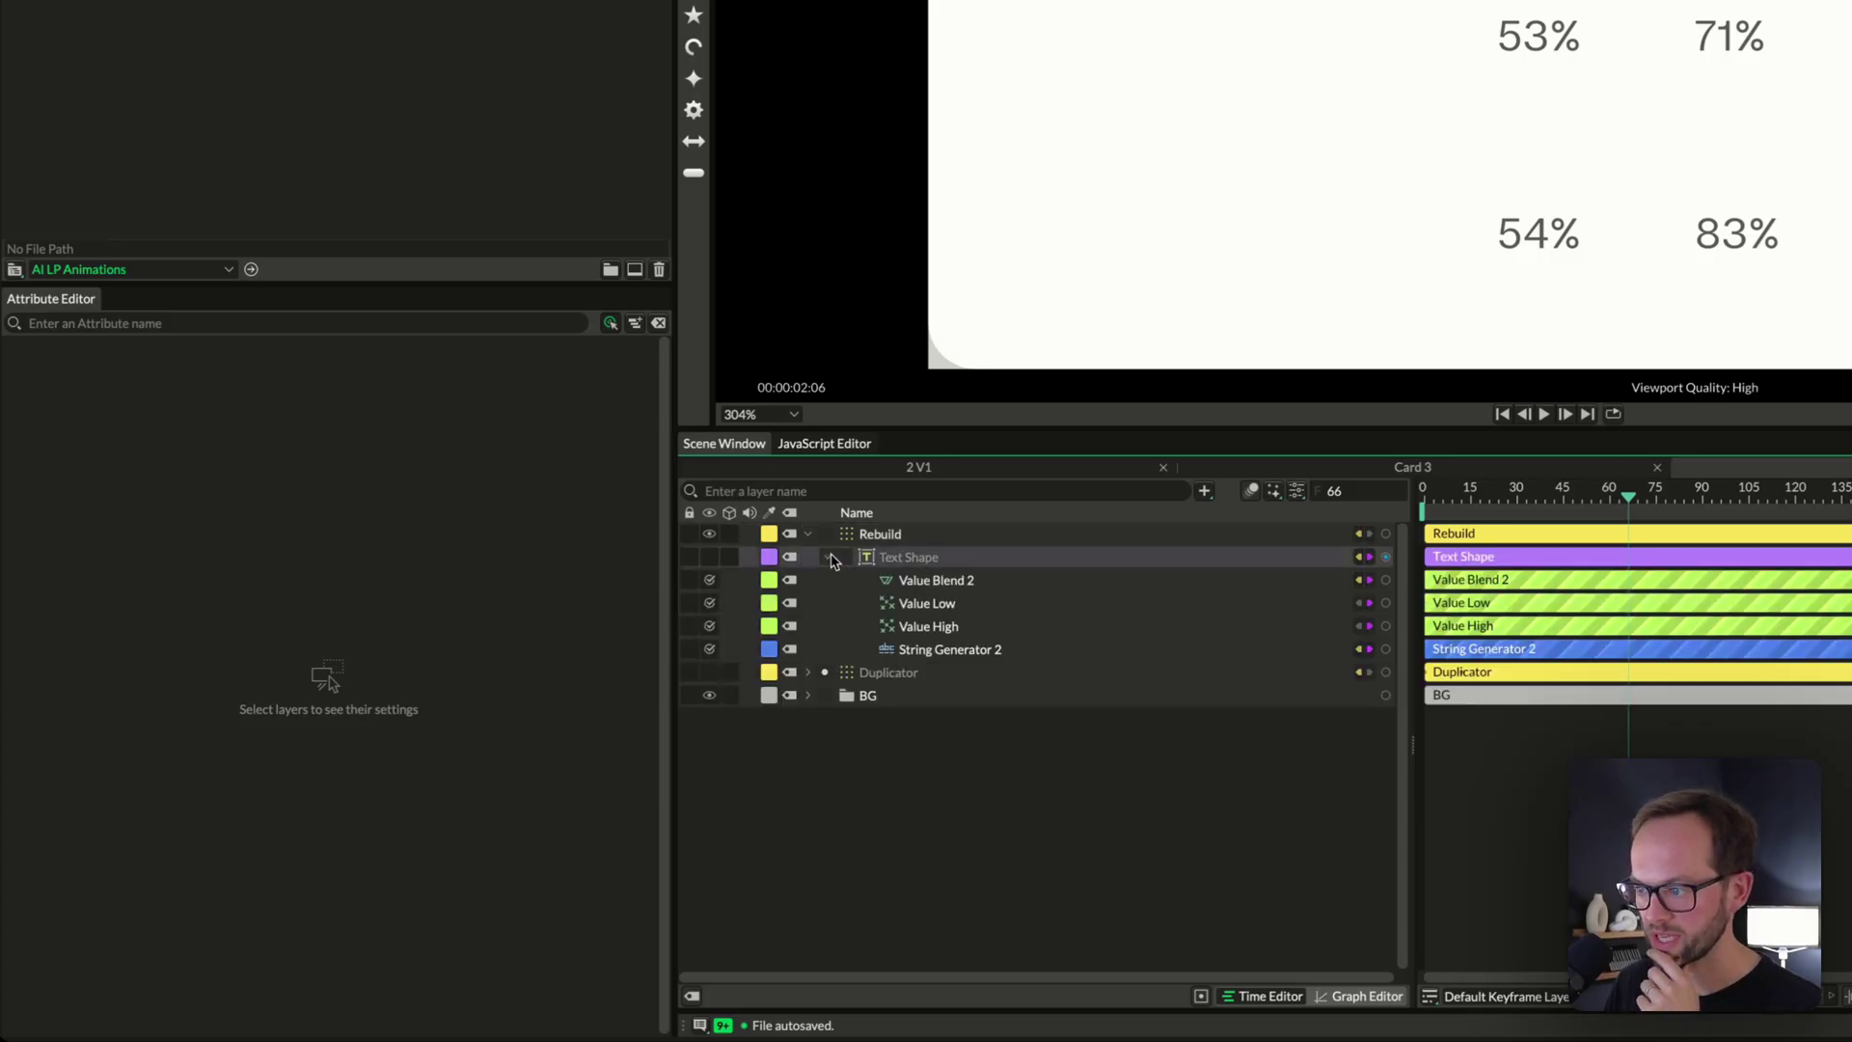
Keyframe Value Blend 2's Strength from 0 at frame 0 to 100 at frame 36
click(953, 626)
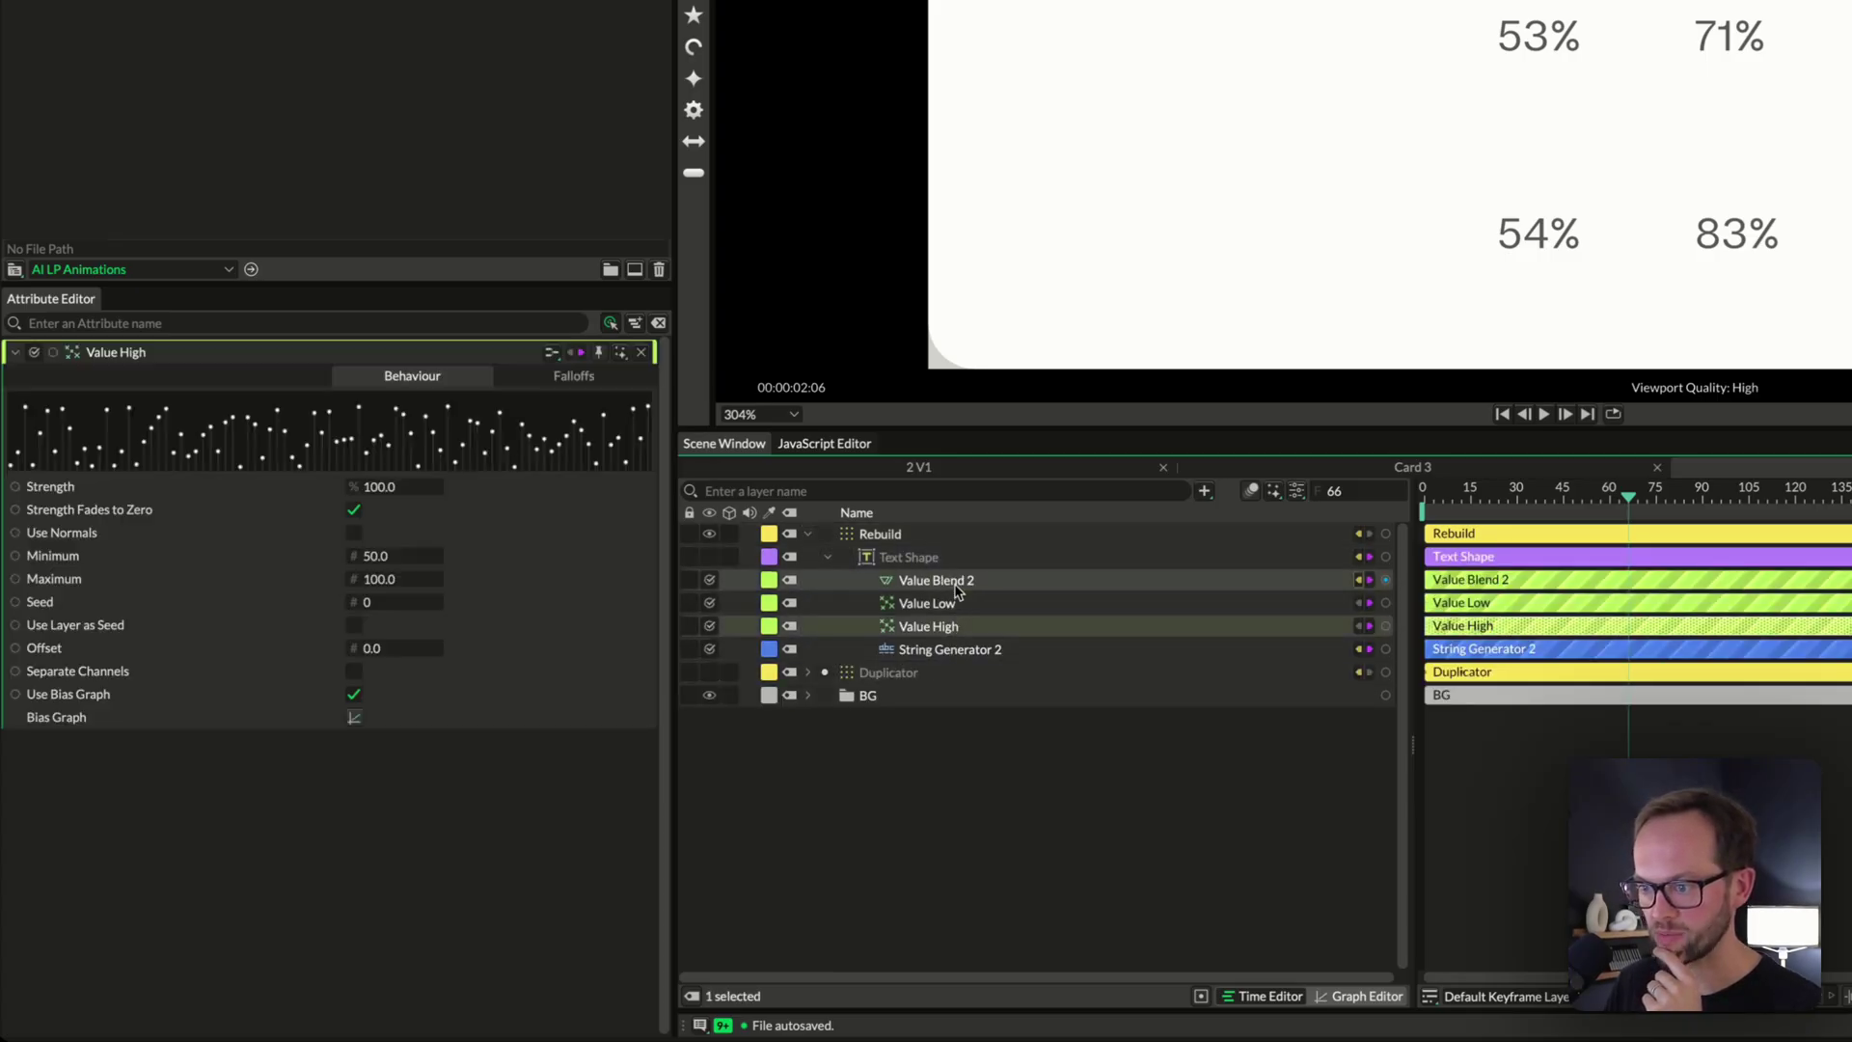
click(955, 584)
key(Home)
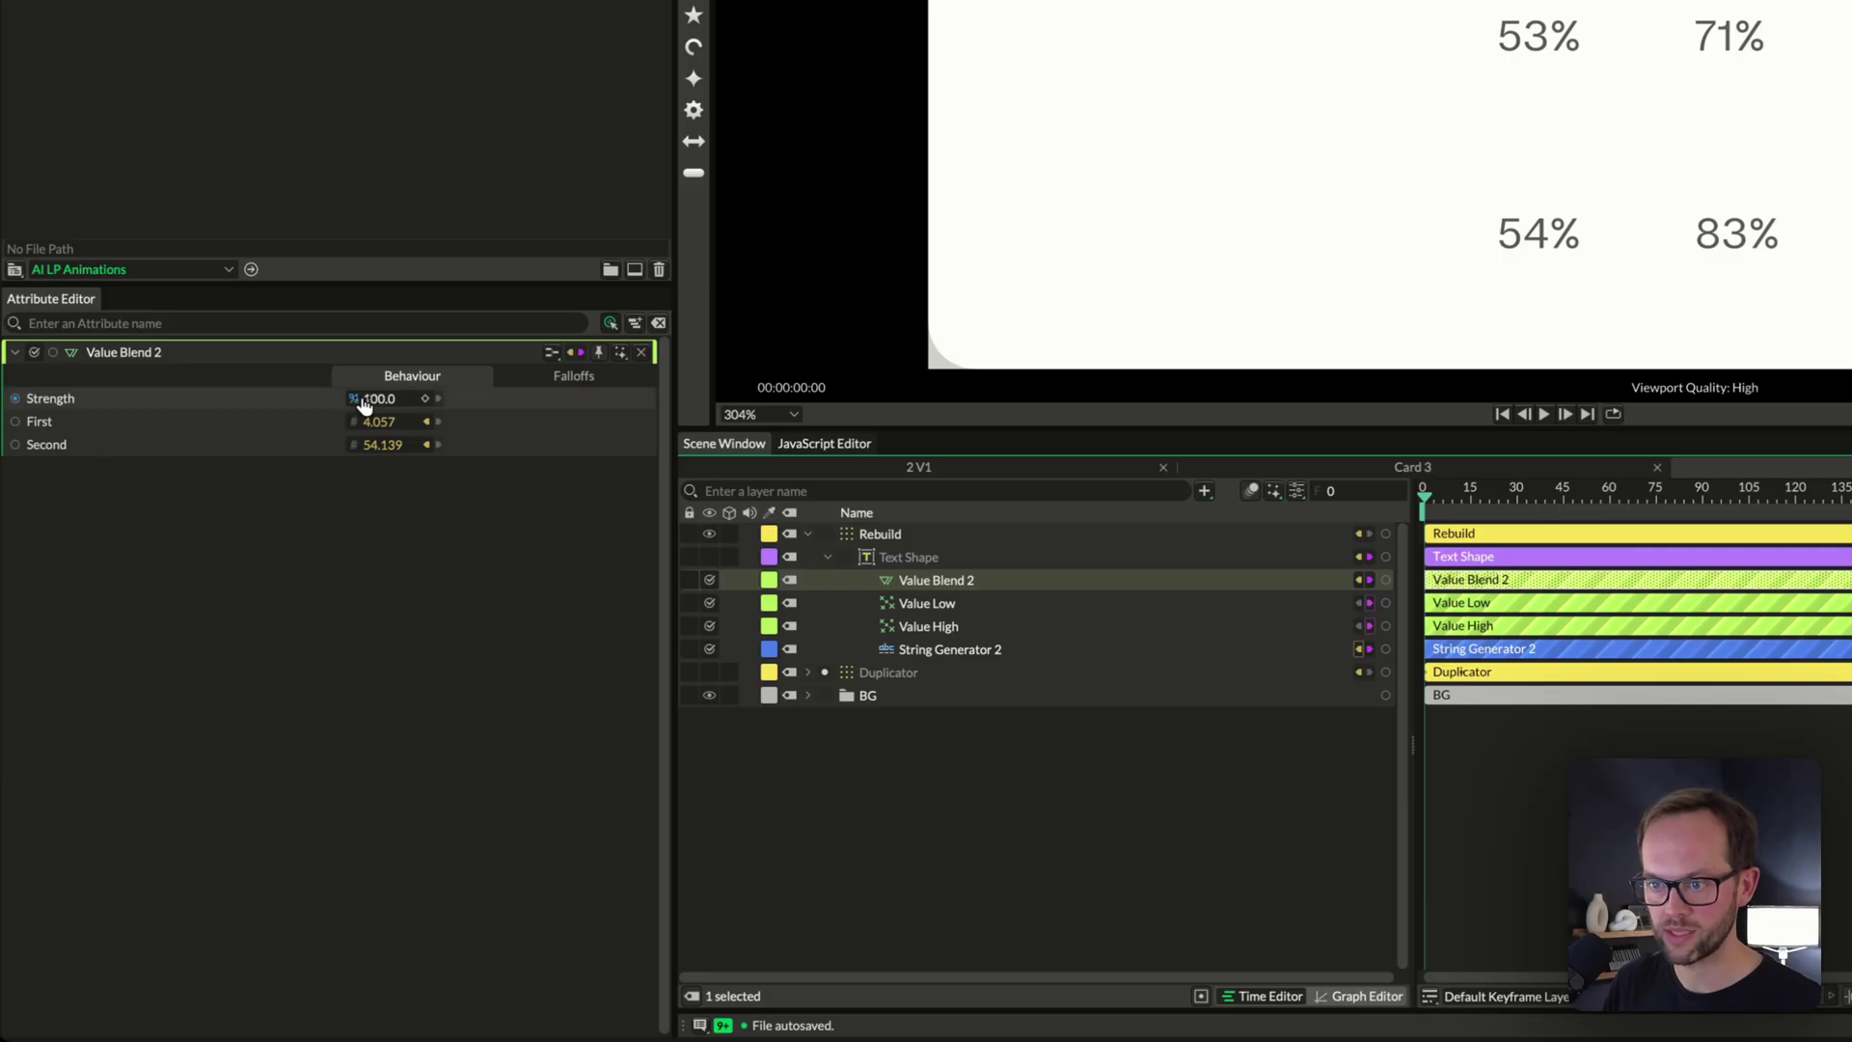
click(426, 400)
click(1535, 492)
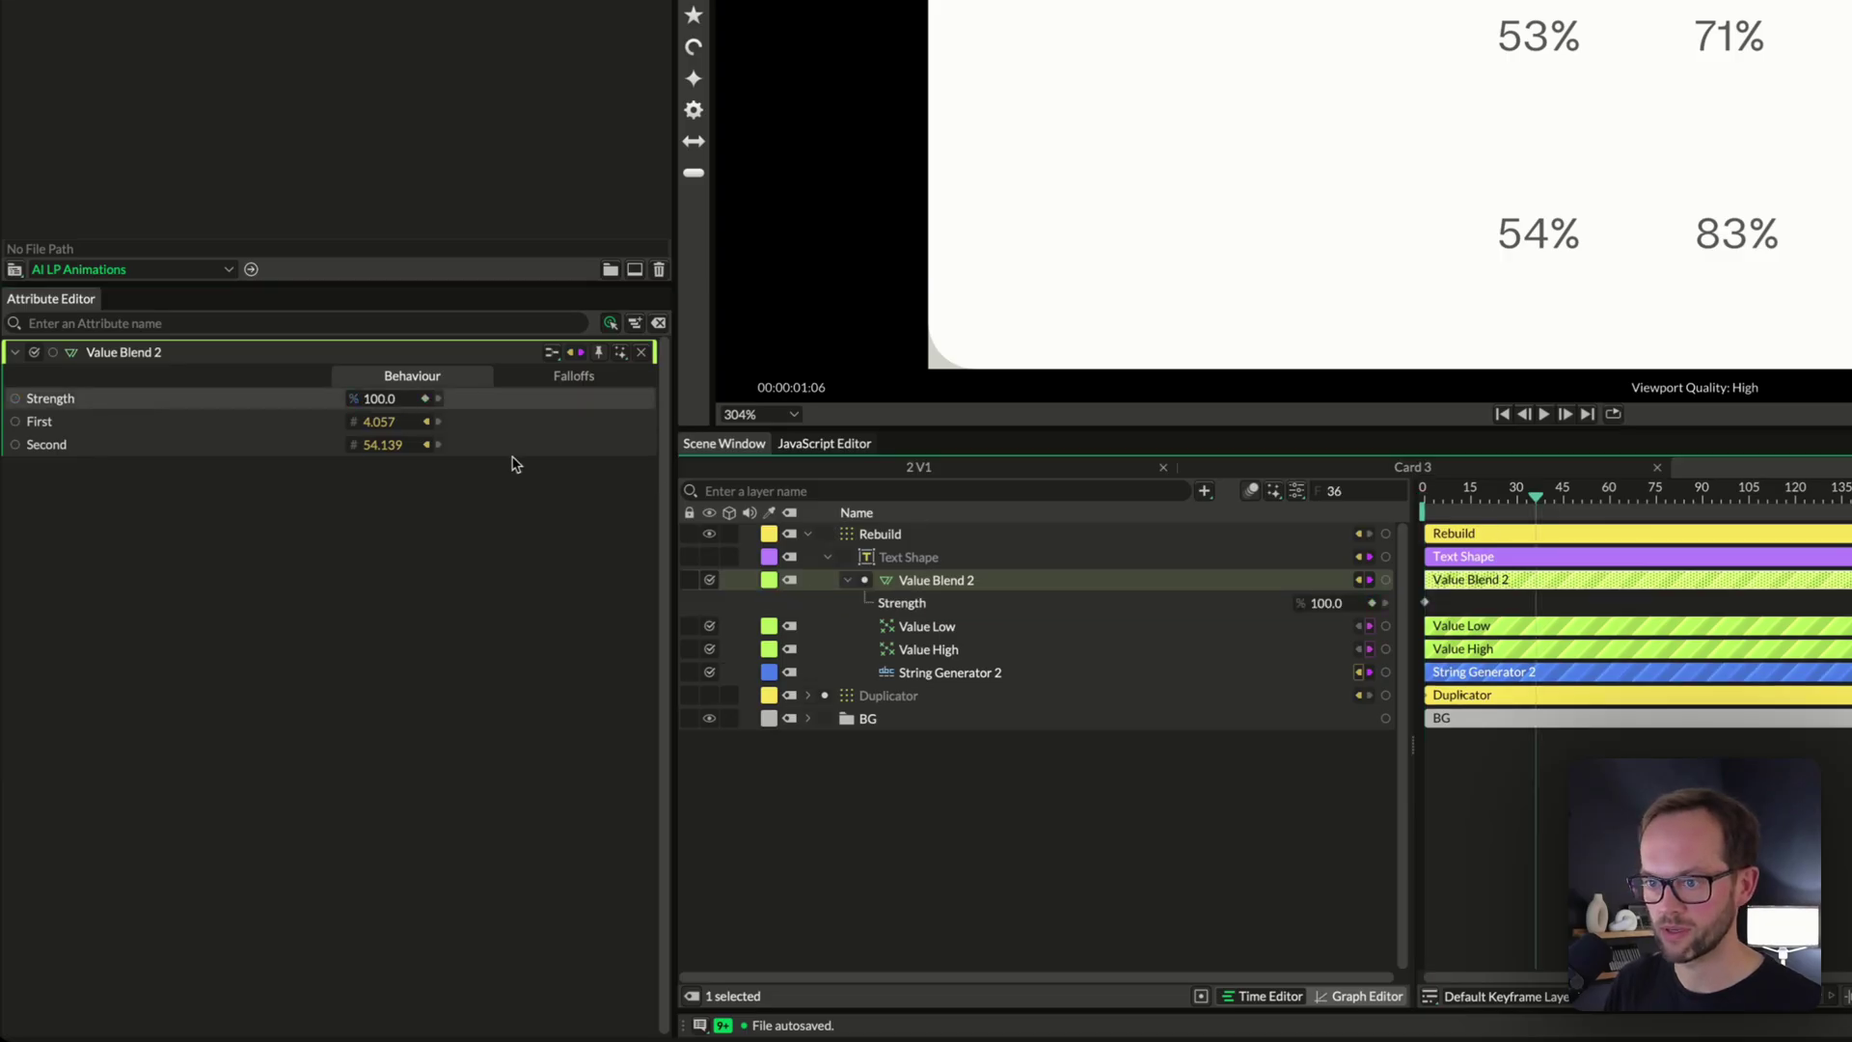
click(423, 399)
key(Home)
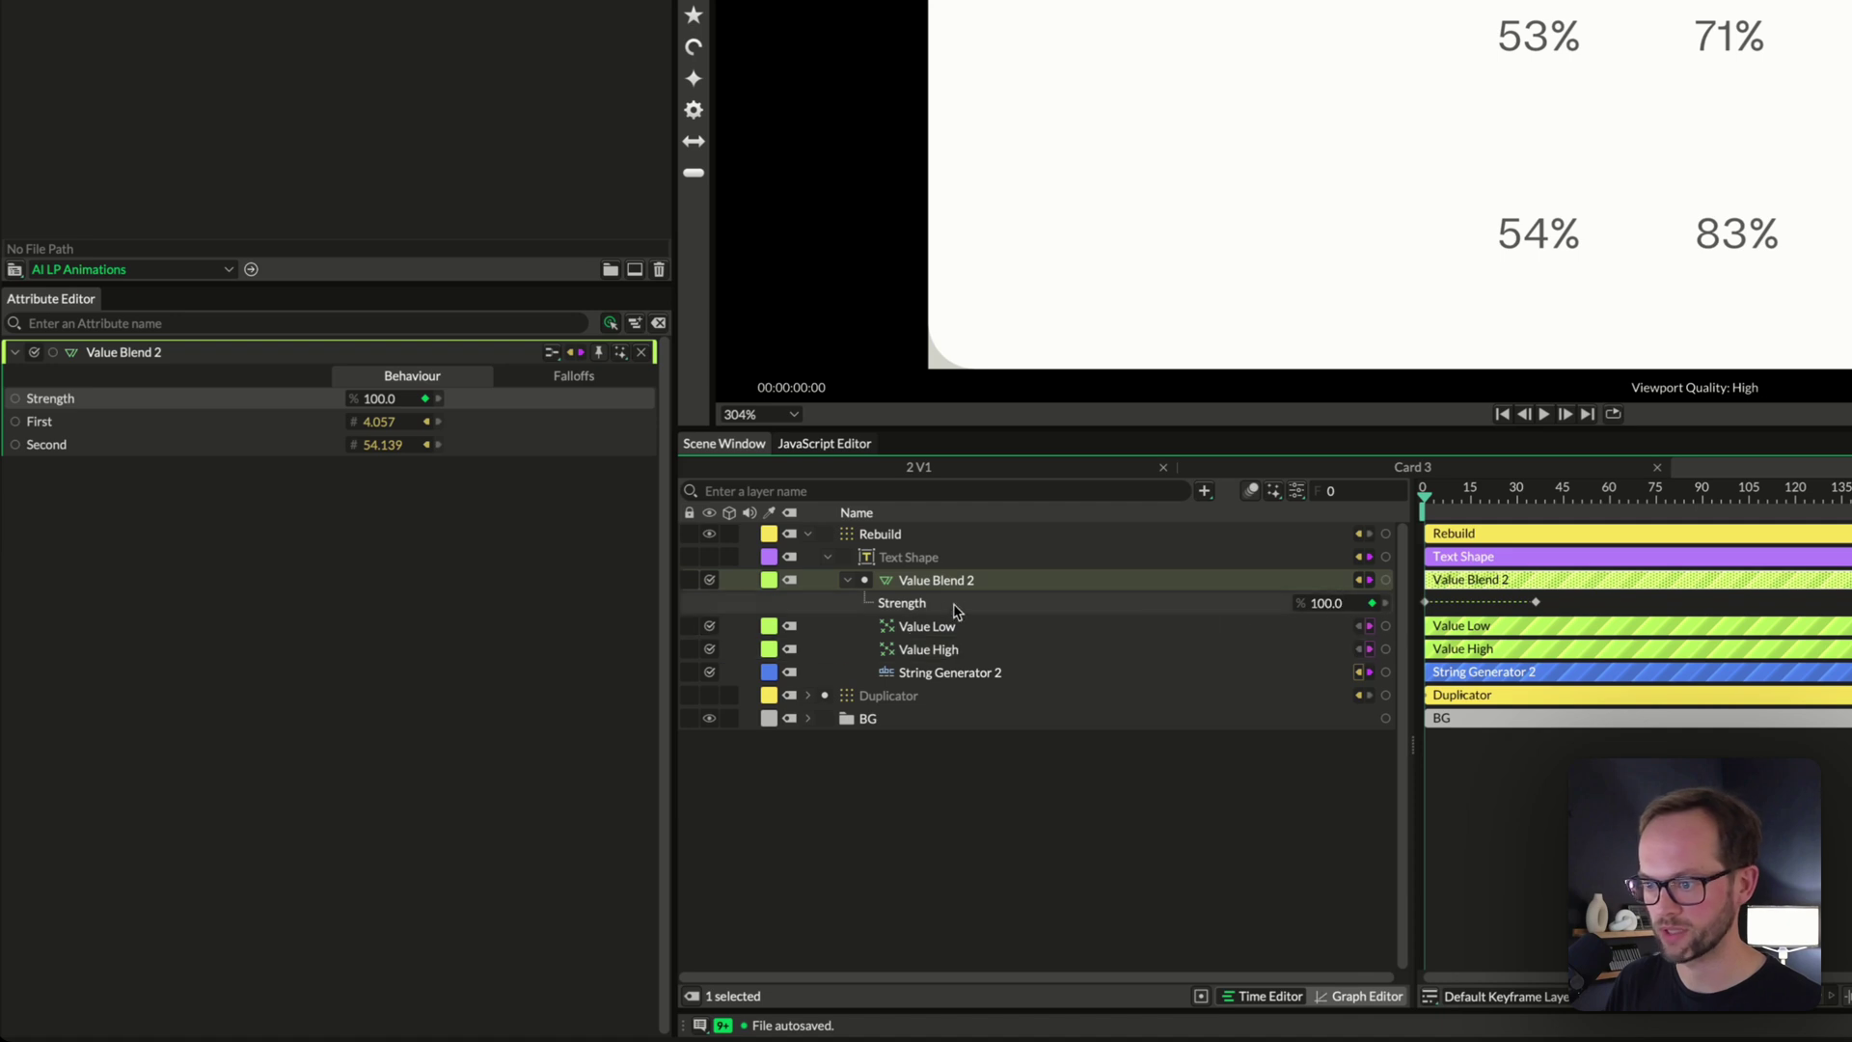
drag(1331, 611, 1203, 620)
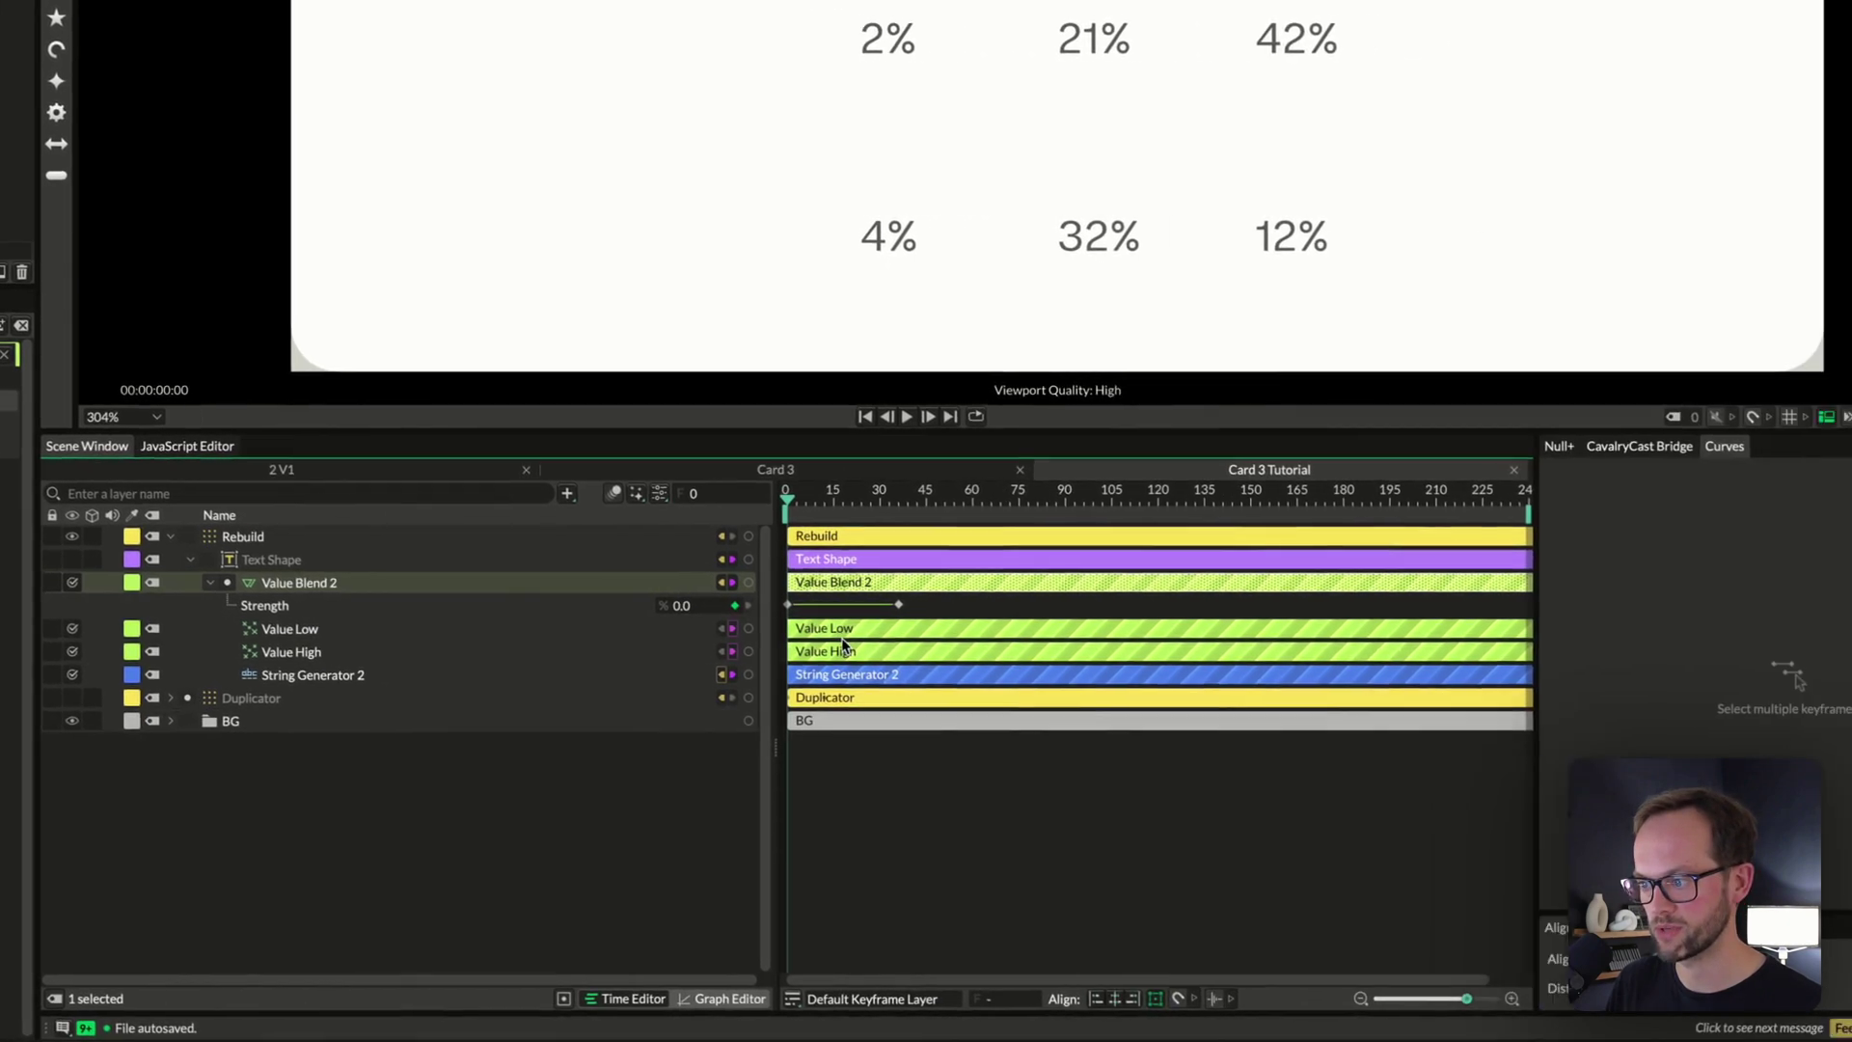
Move the last Strength keyframe to frame 45 and play the animation to preview the counting percentages
click(264, 605)
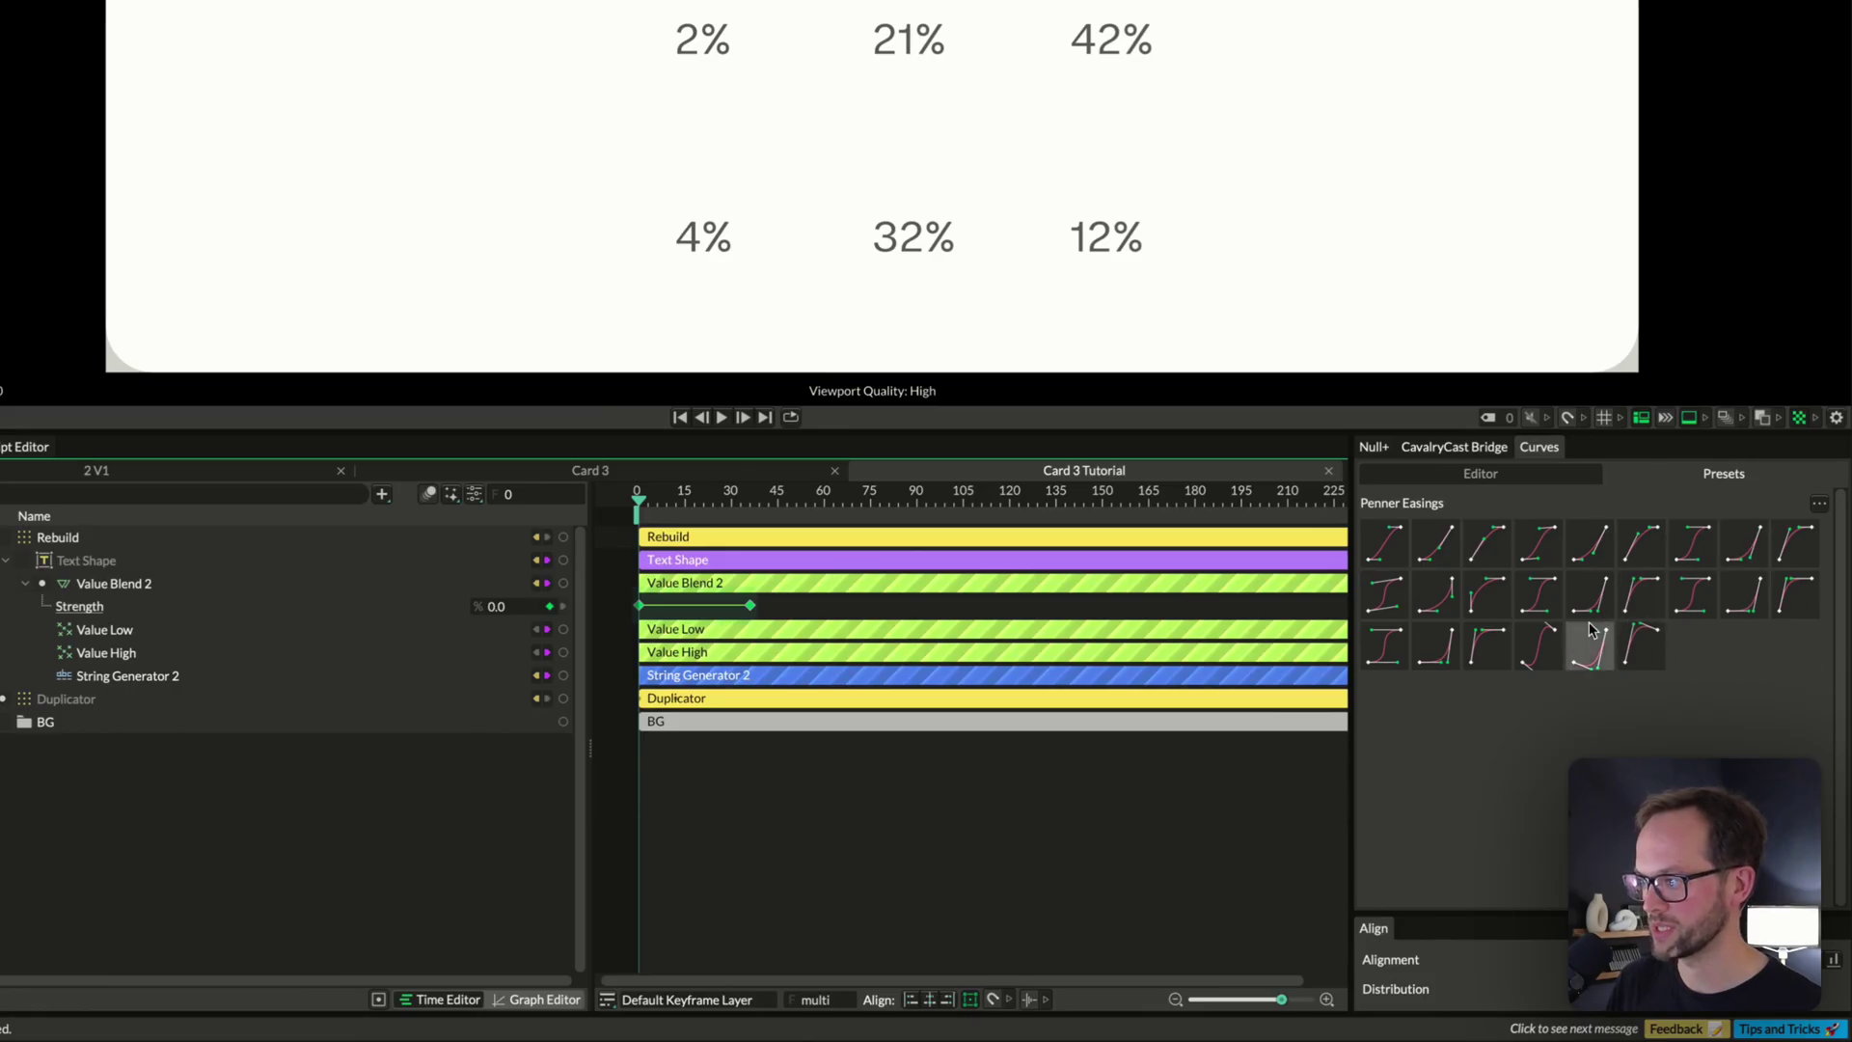
click(871, 849)
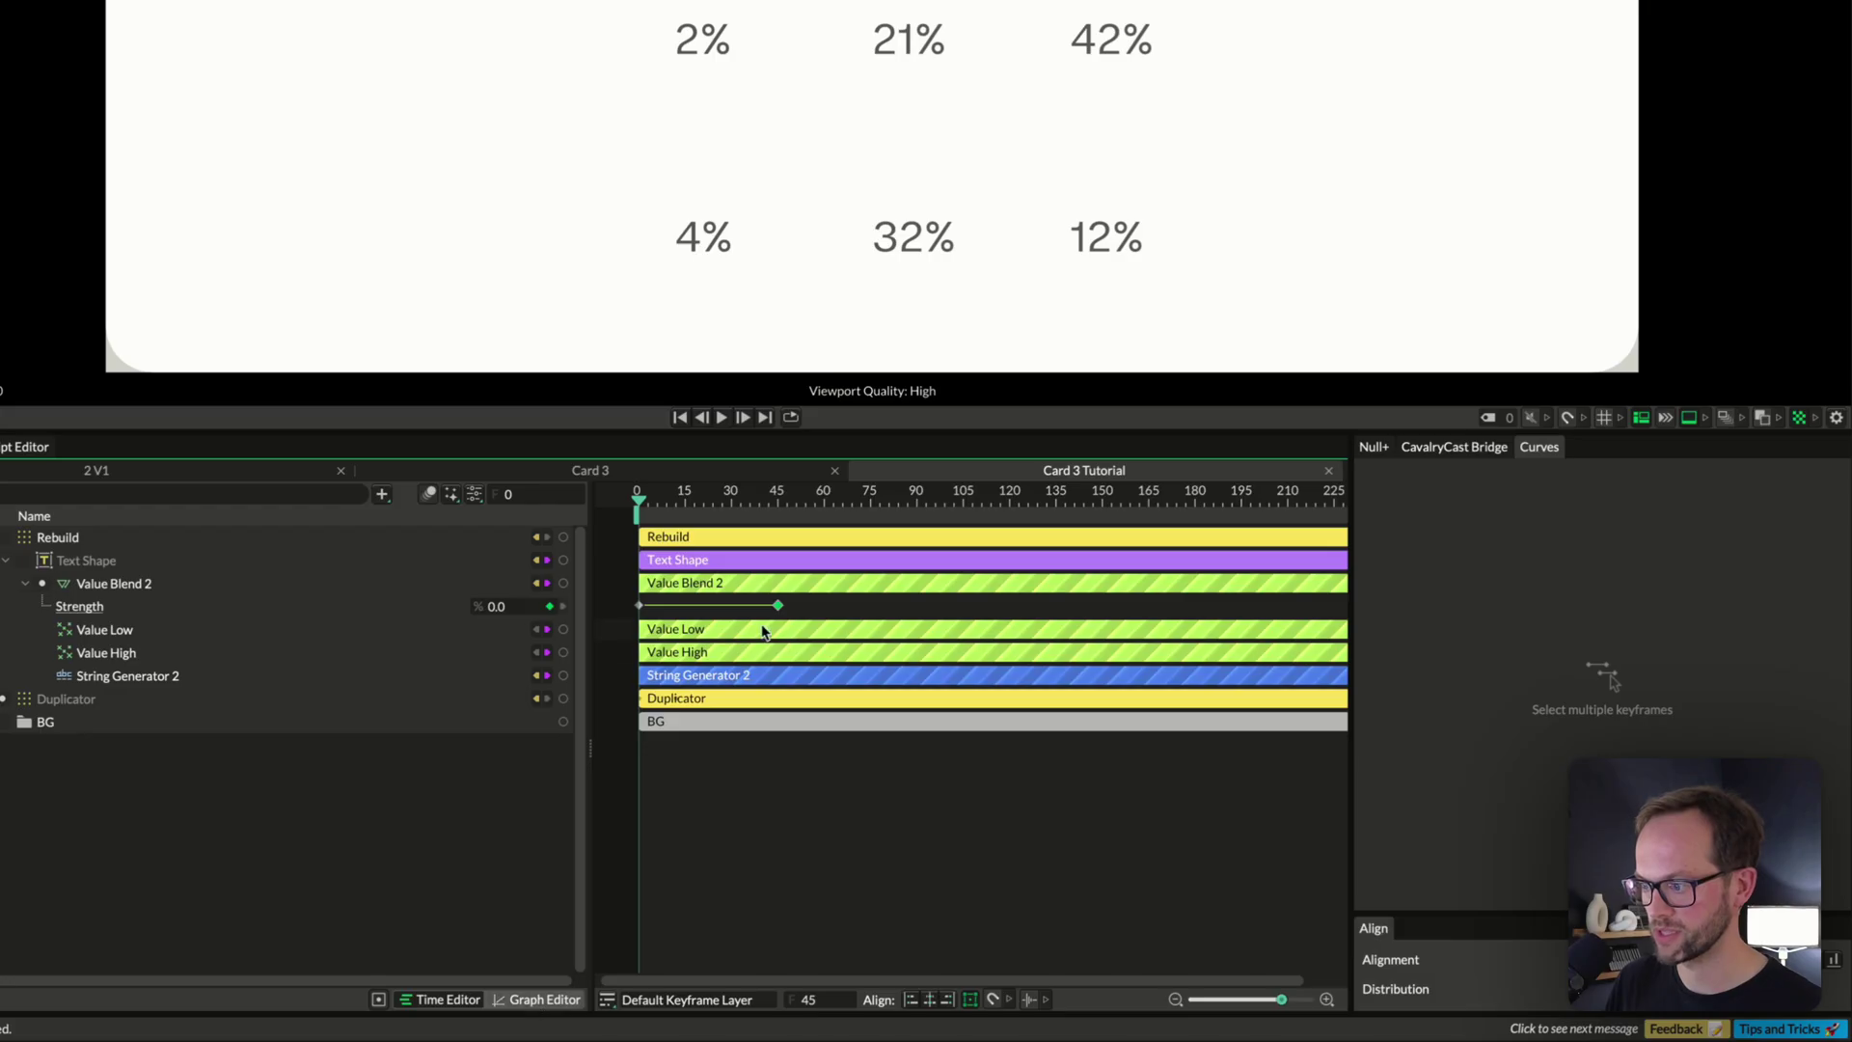
drag(815, 634, 632, 595)
right_click(695, 611)
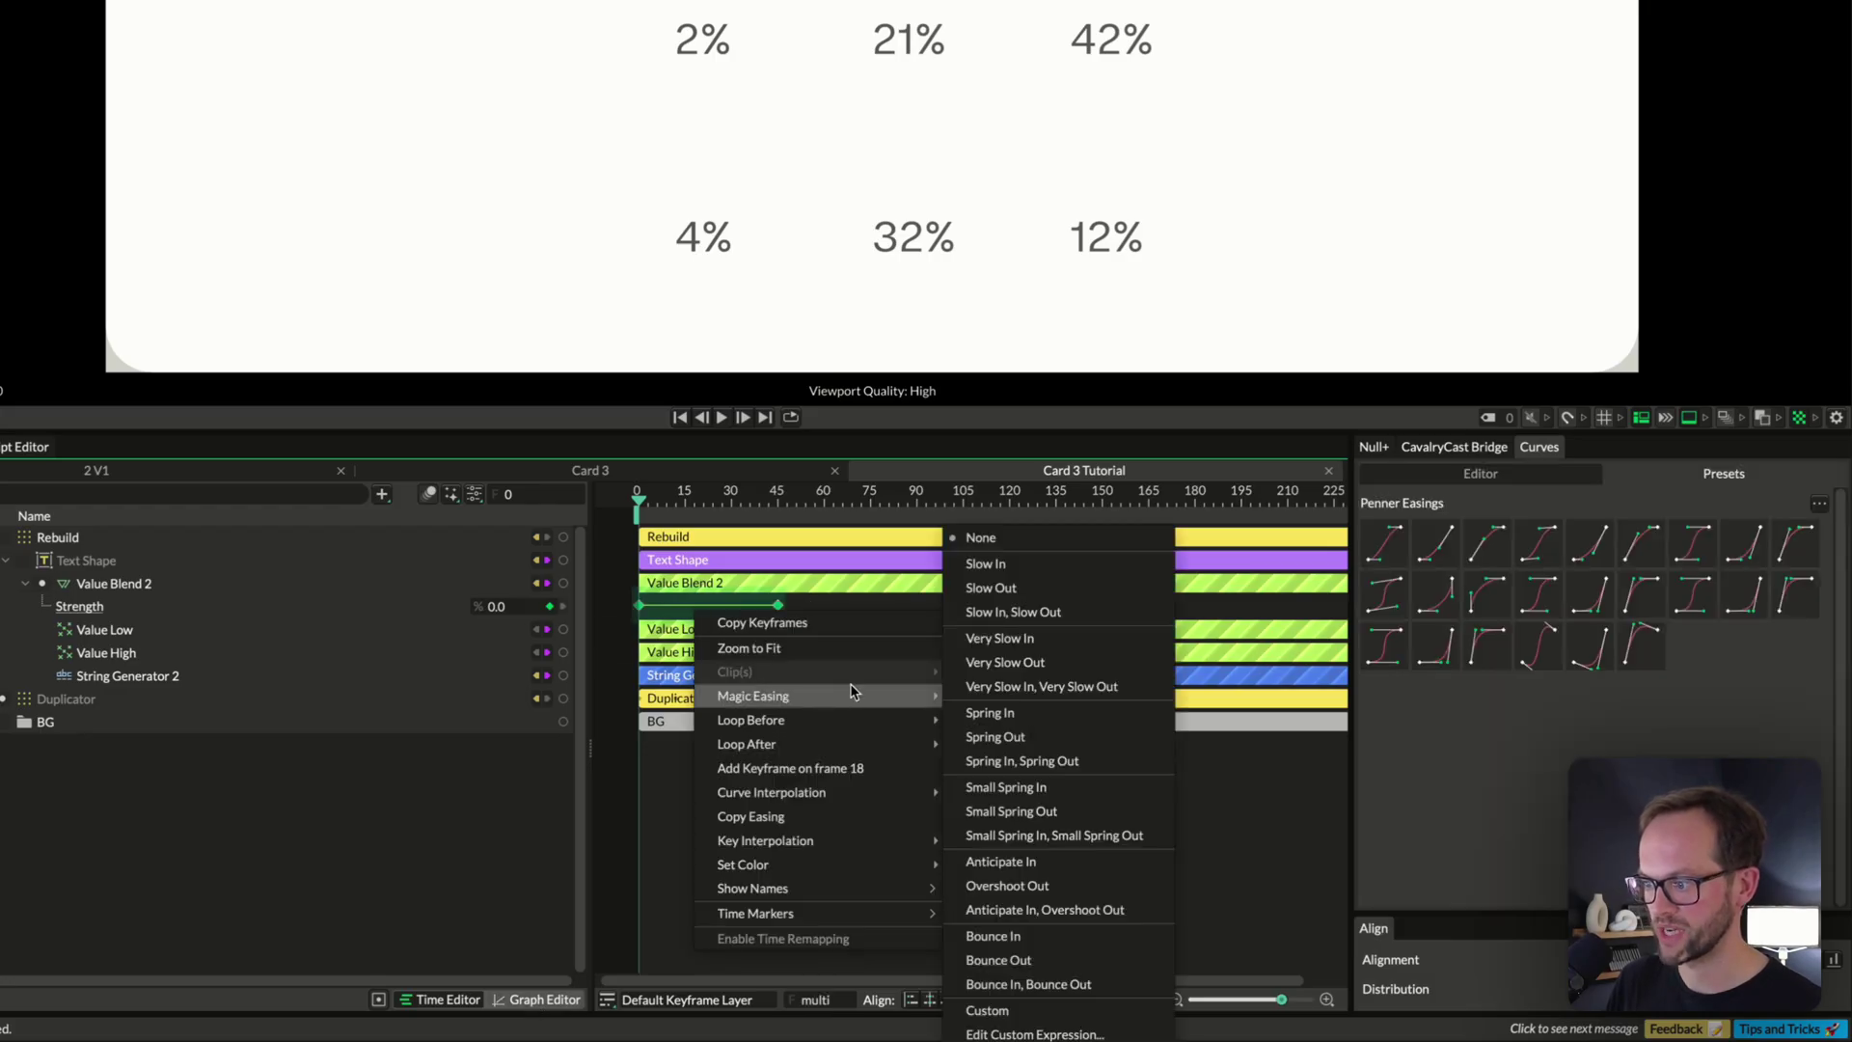
click(664, 854)
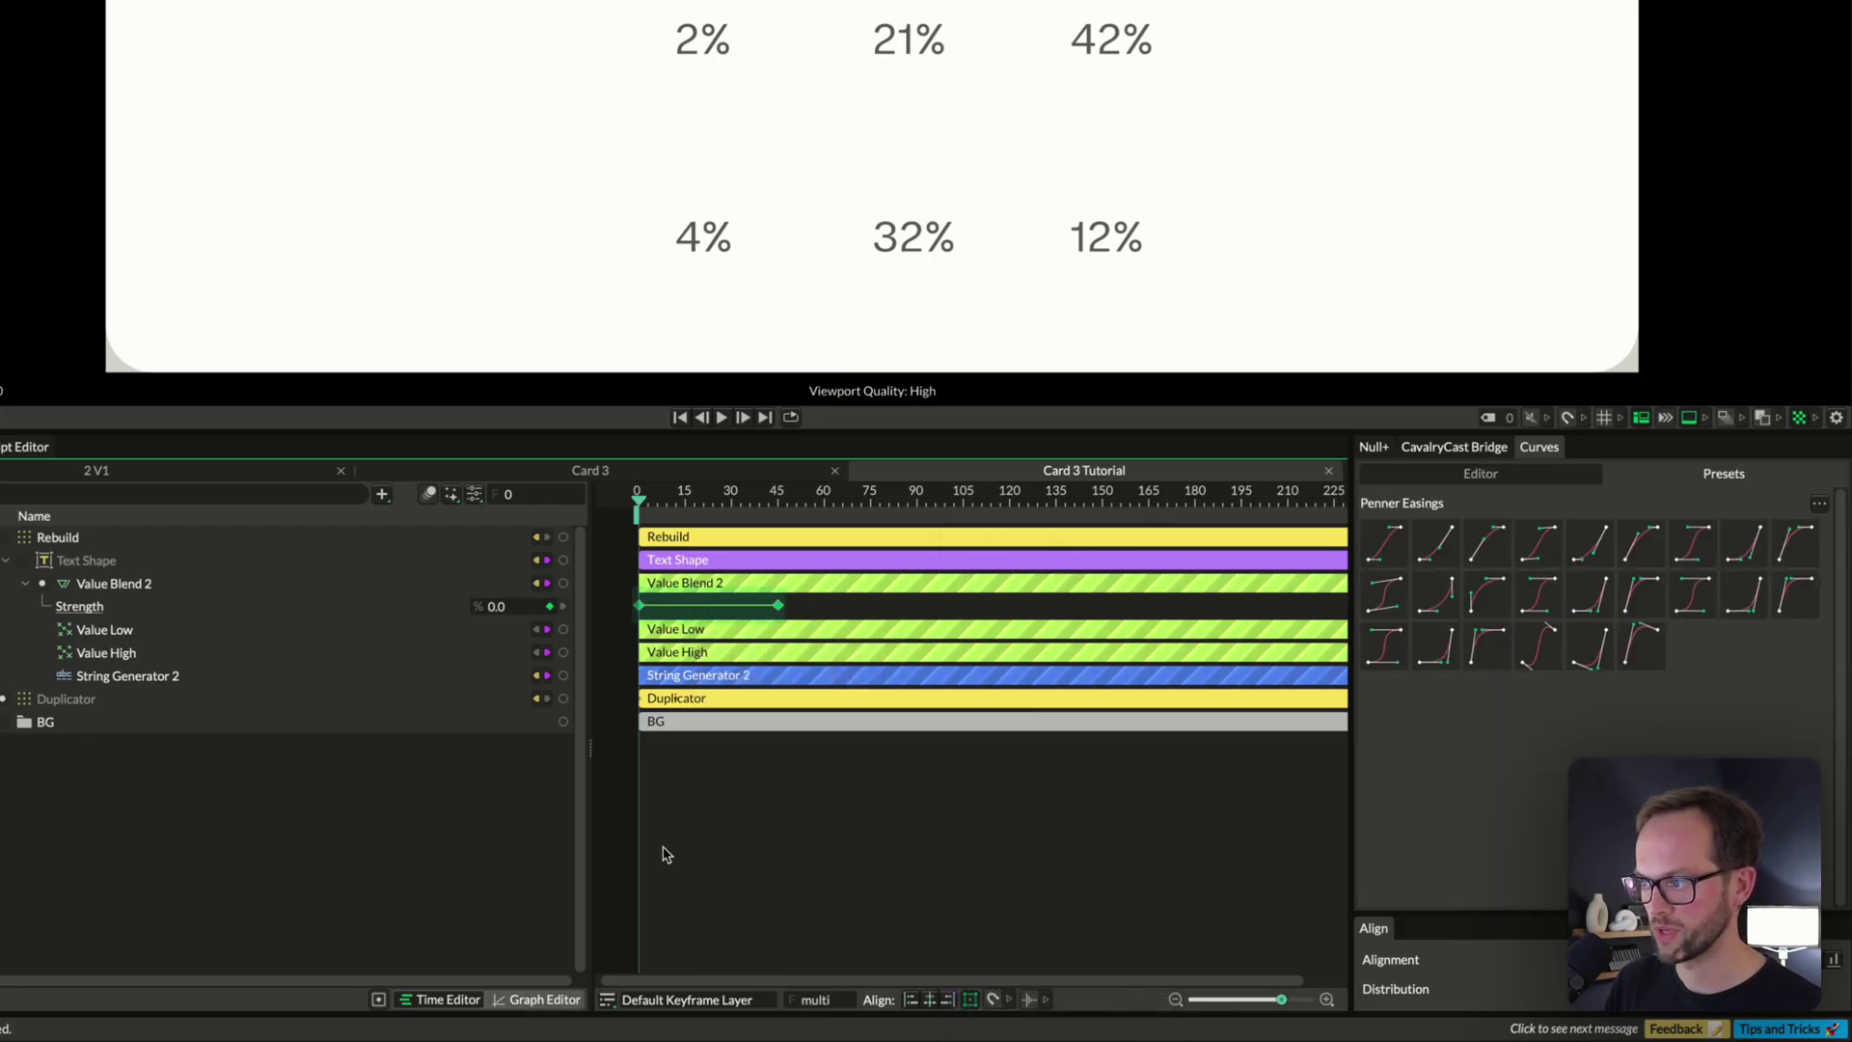
click(664, 855)
key(space)
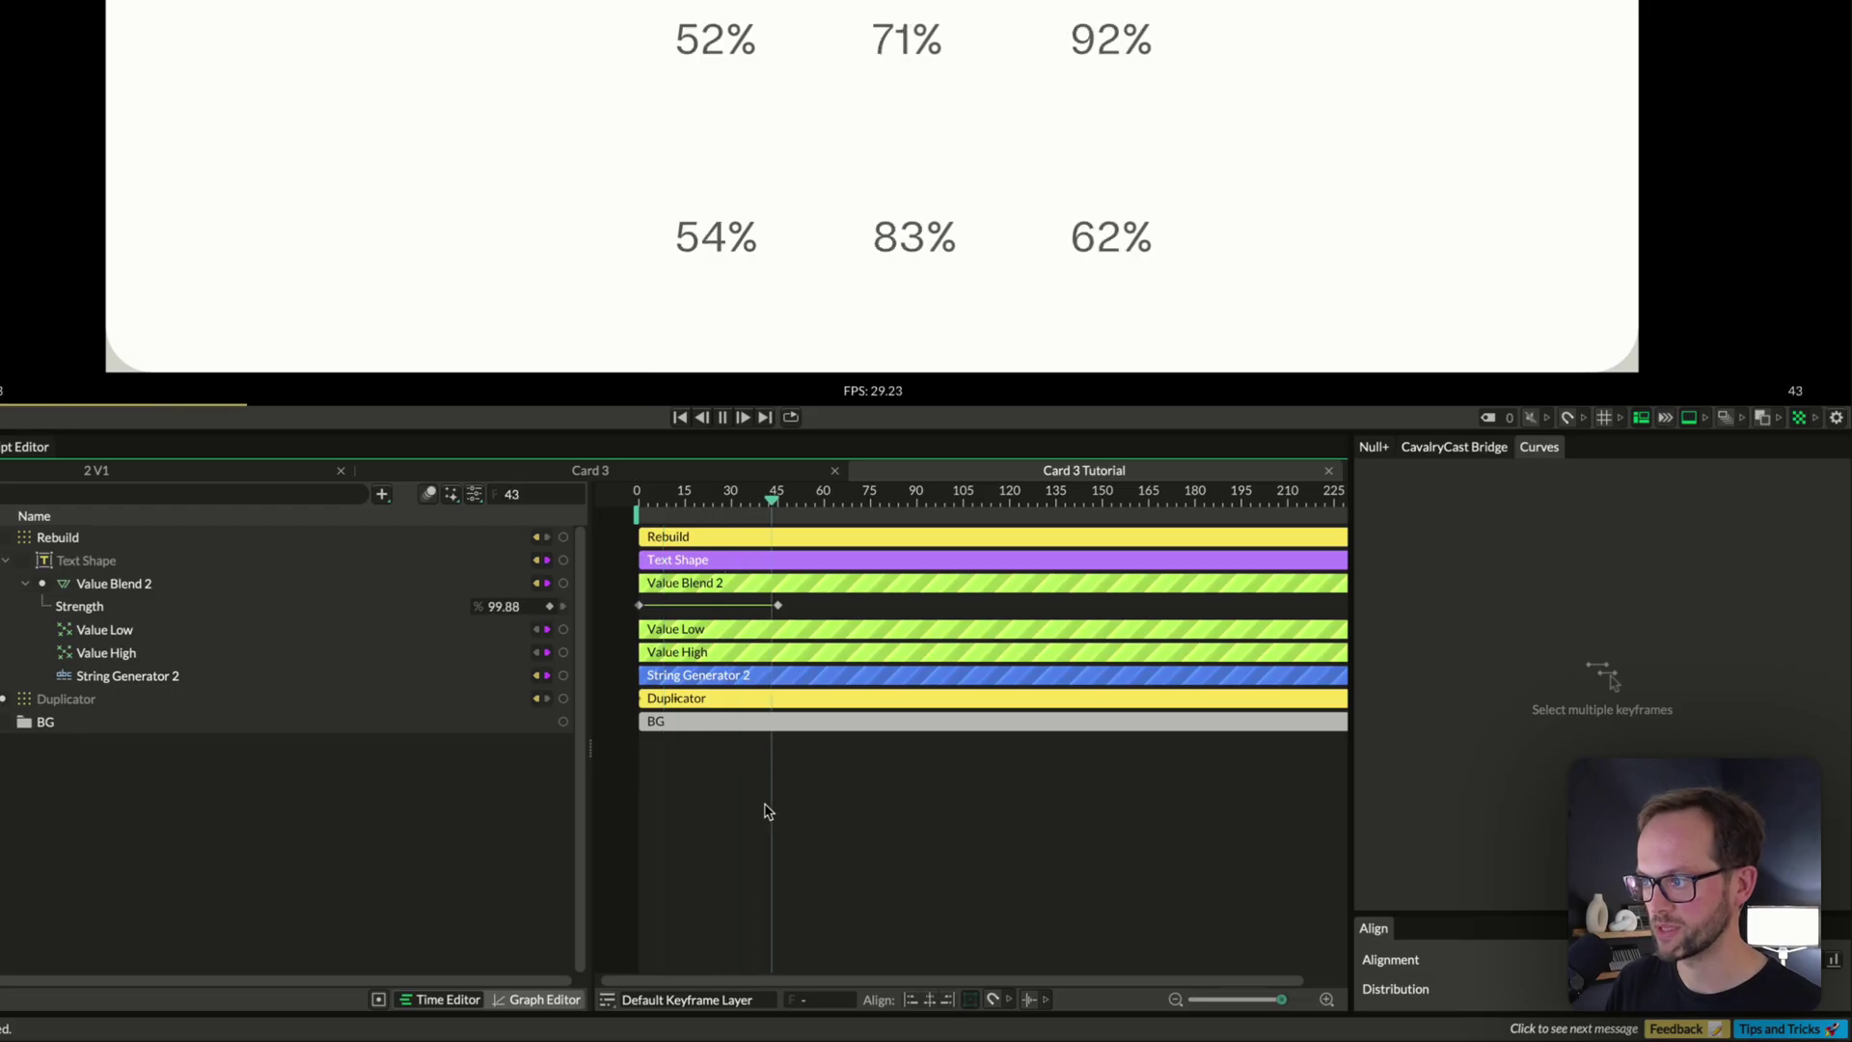
key(space)
Apply a Penner easing preset to the Strength keyframes and move the last one to about frame 55
click(719, 606)
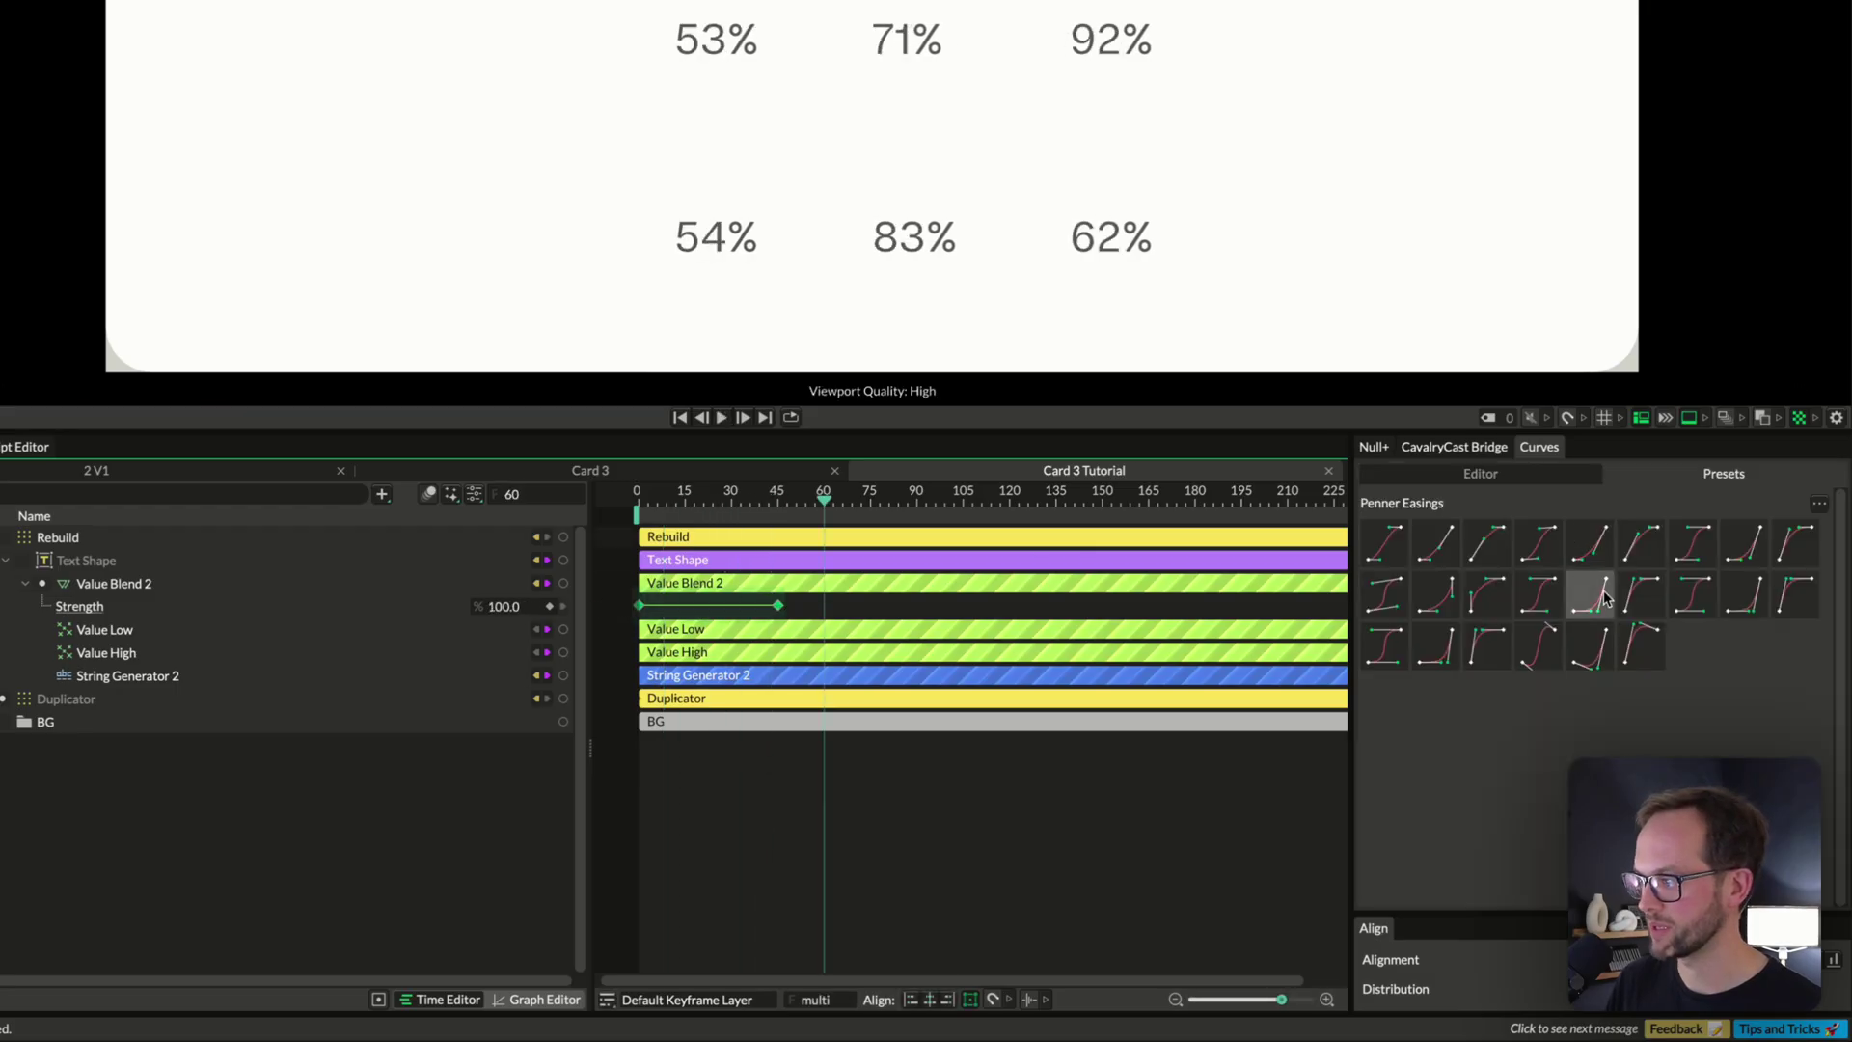
click(1606, 554)
click(851, 609)
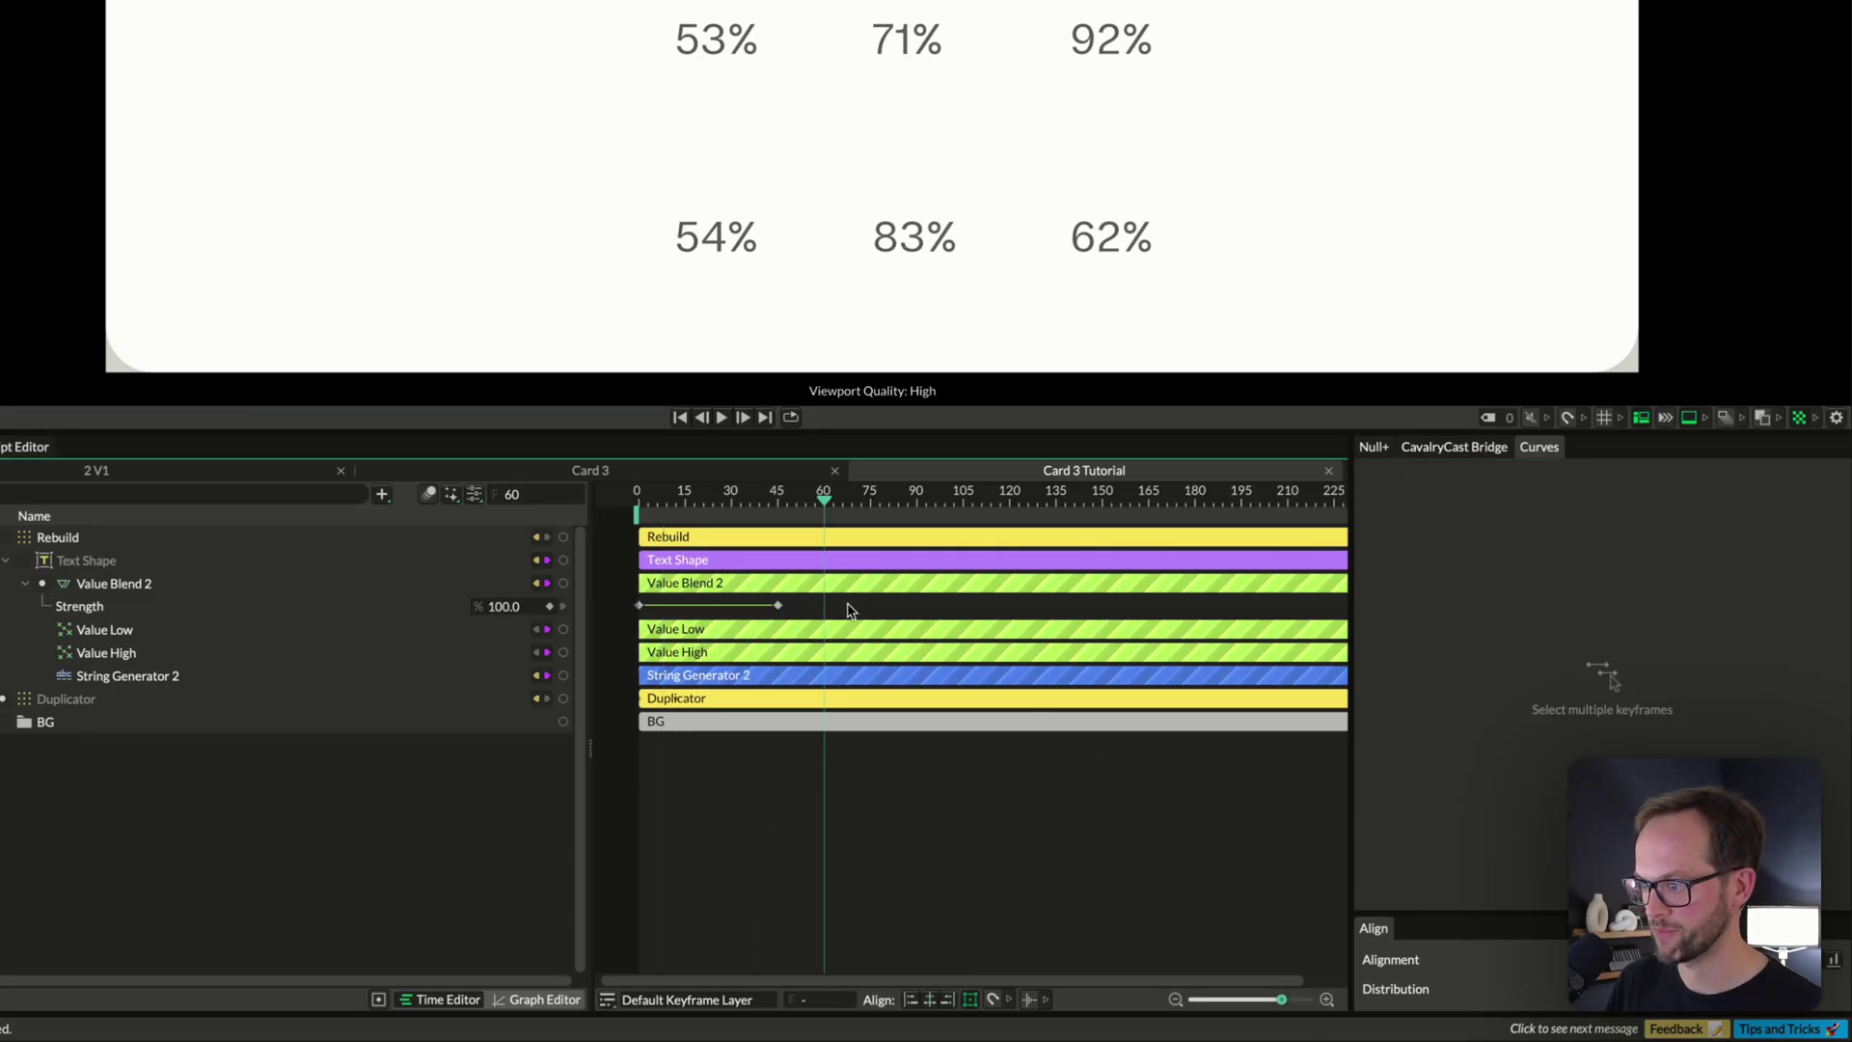
key(Home)
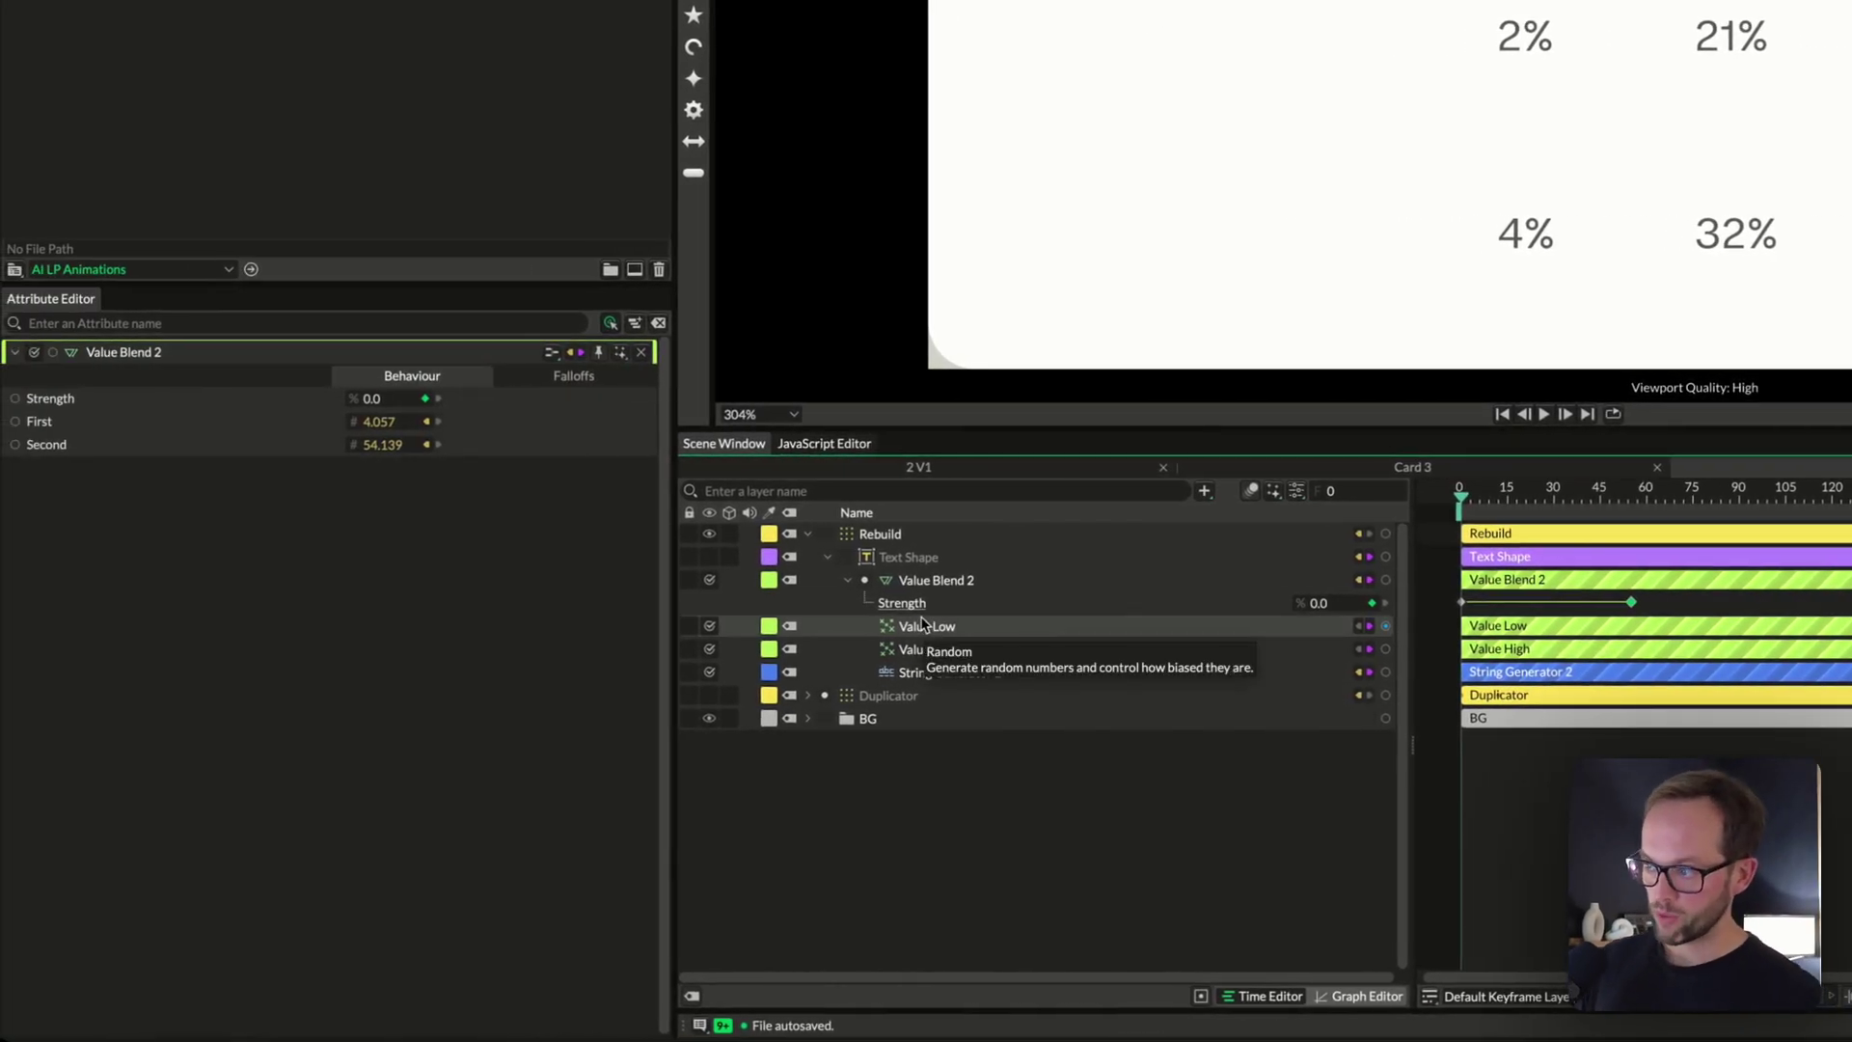
Try fading in Rebuild's Shape Opacity from 0 at frame 0 to 100 at about frame 50, and scrub to frame 26
click(954, 540)
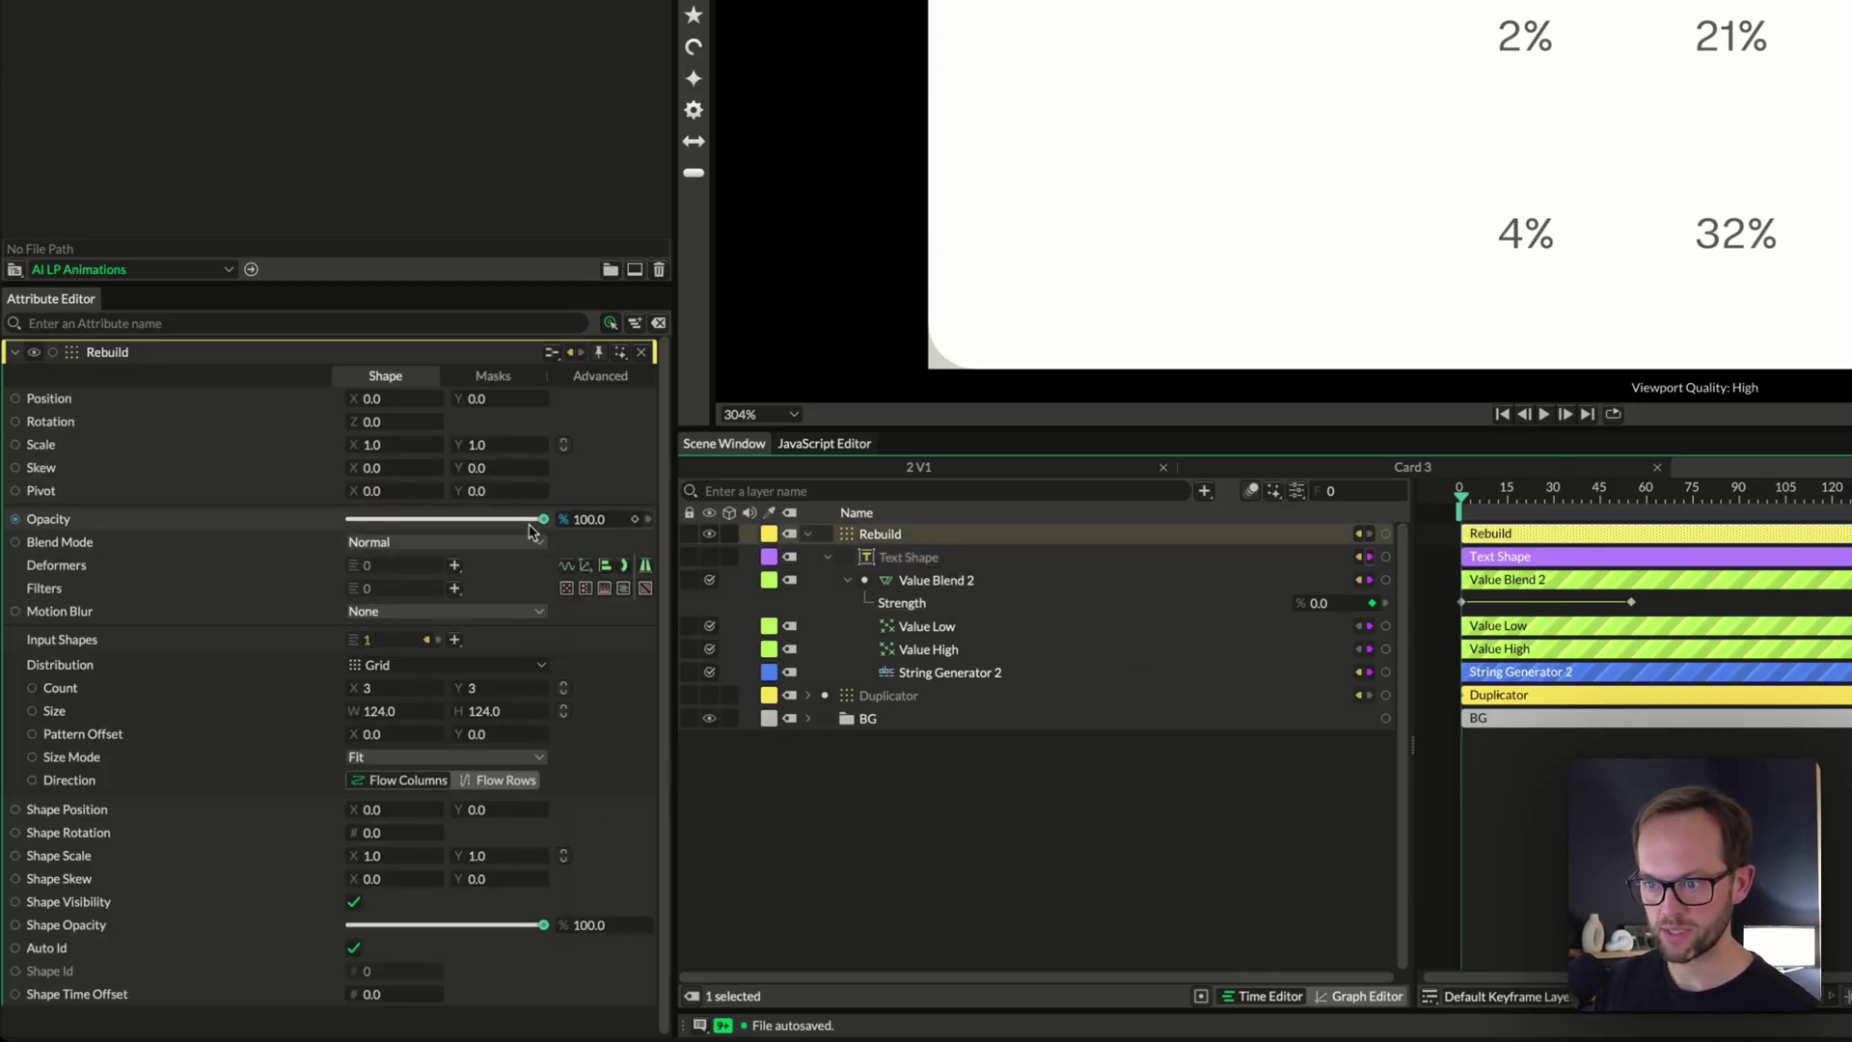
mouse_move(543, 519)
mouse_down()
mouse_move(345, 536)
mouse_move(546, 527)
mouse_up()
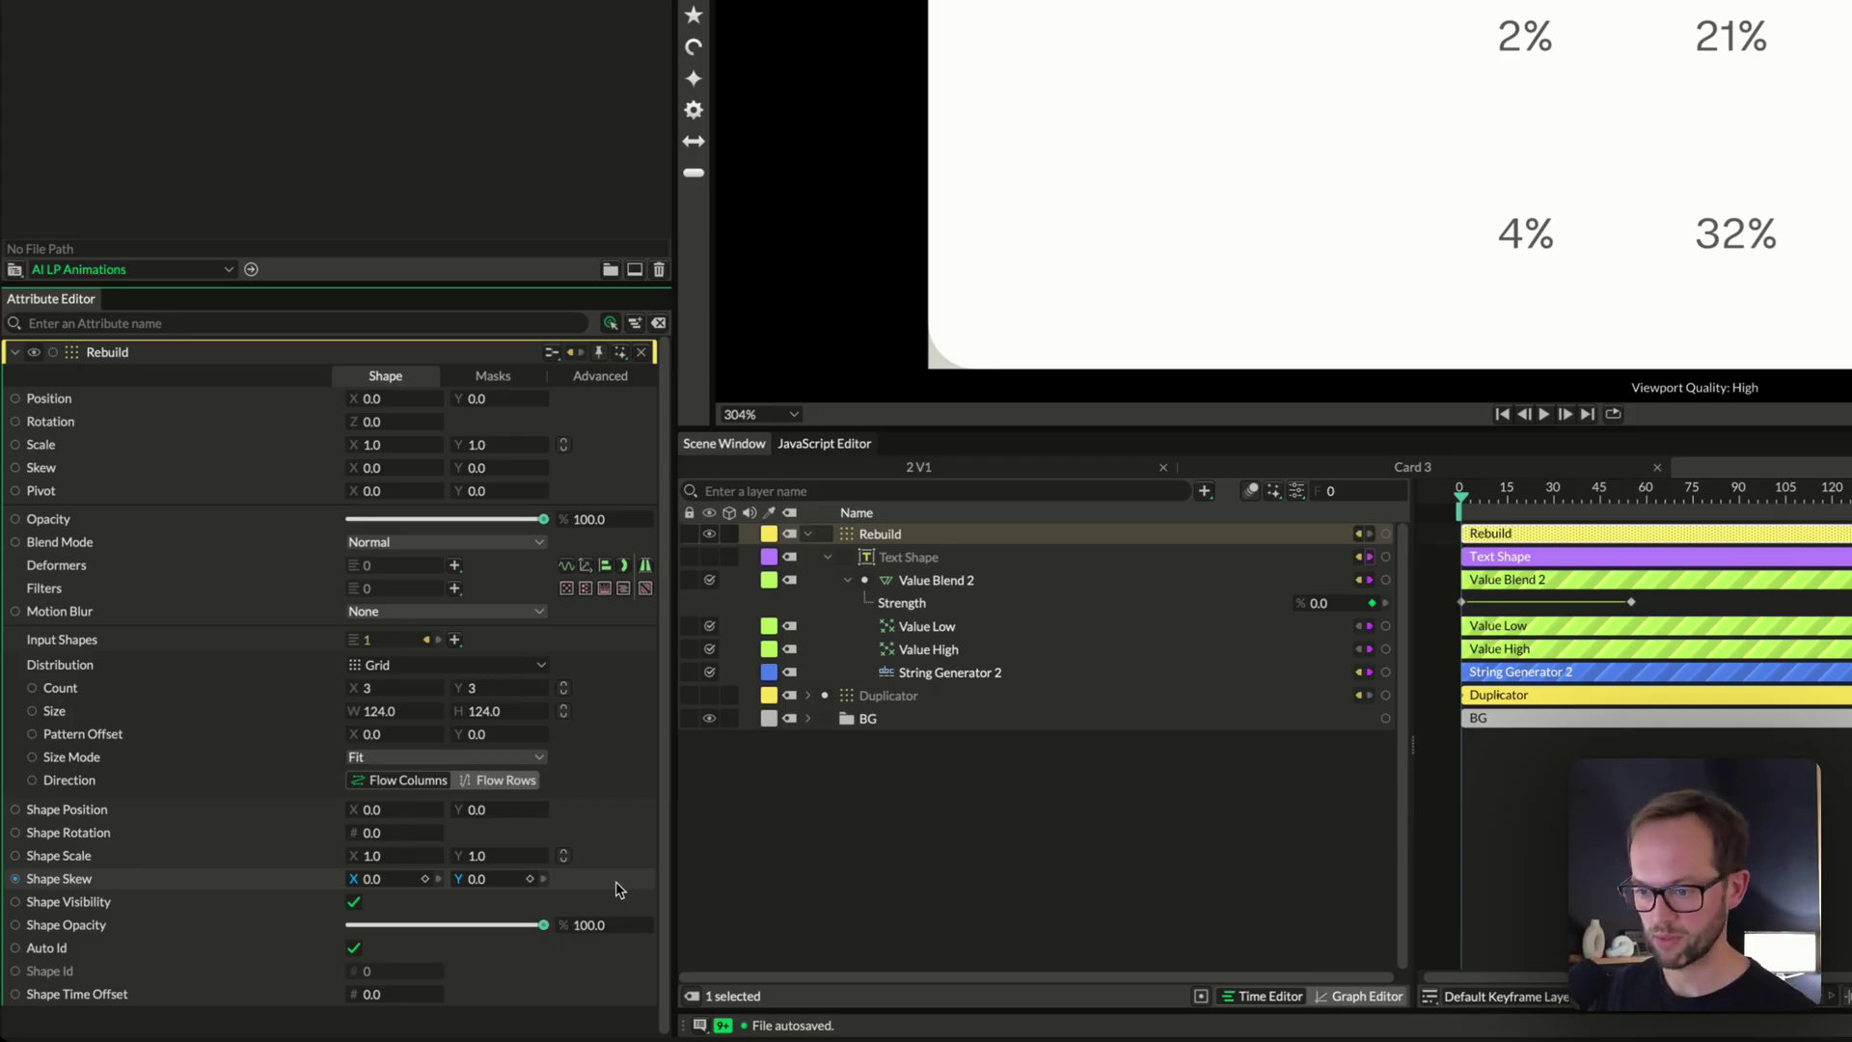
click(635, 925)
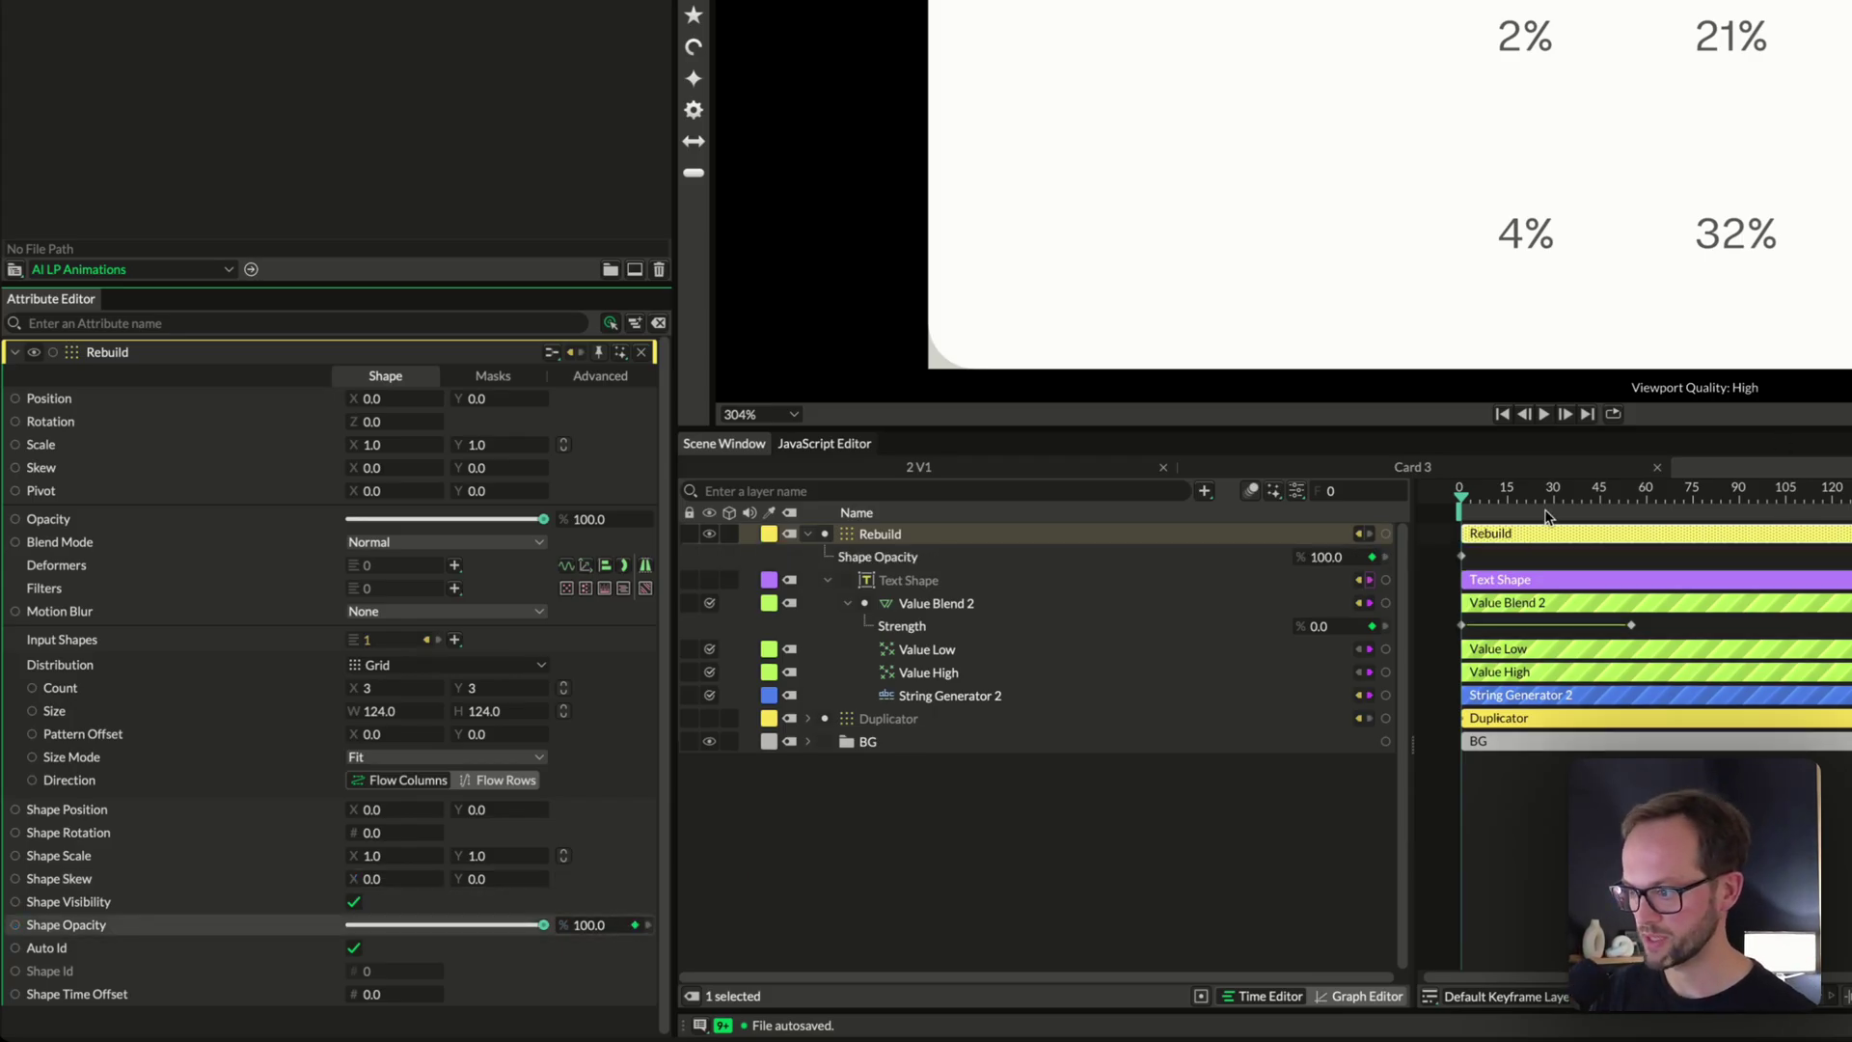
click(1616, 494)
drag(544, 925, 431, 925)
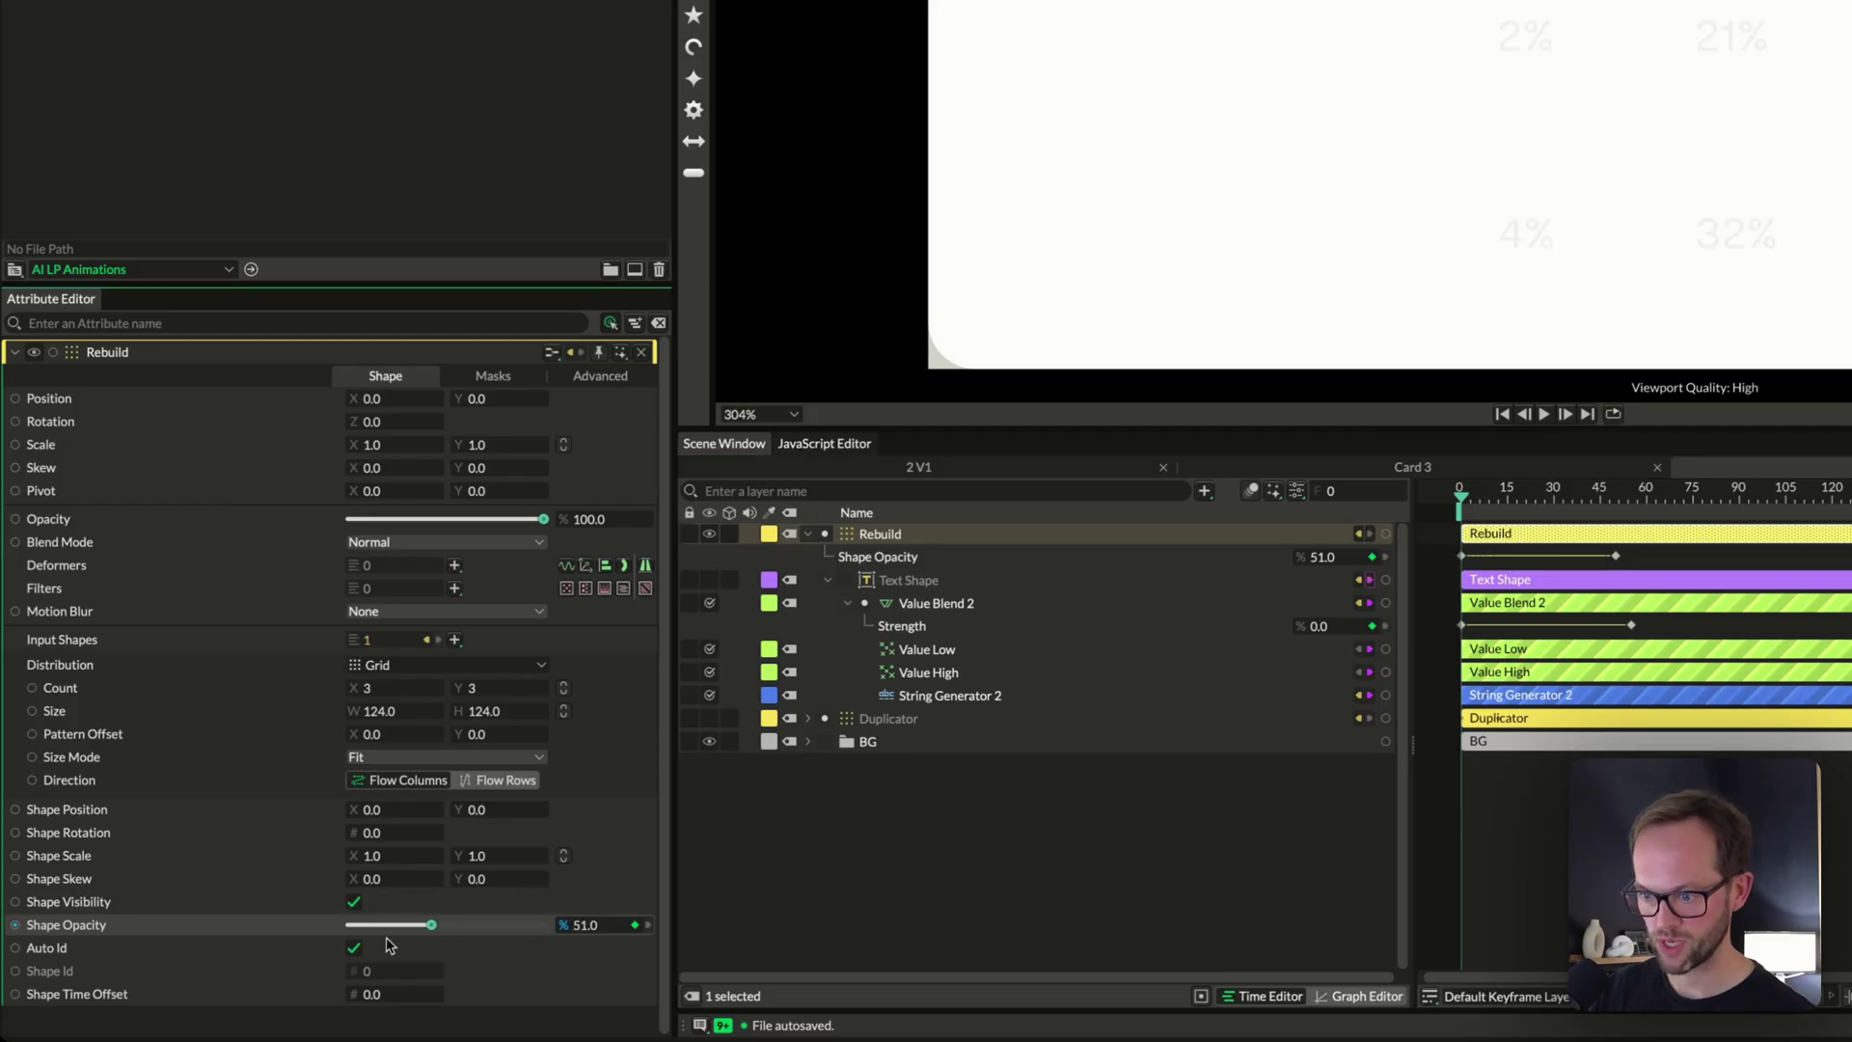
click(1061, 849)
drag(1474, 493, 1541, 494)
Undo the Shape Opacity keyframes on Rebuild and return to frame 0
key(ctrl+z)
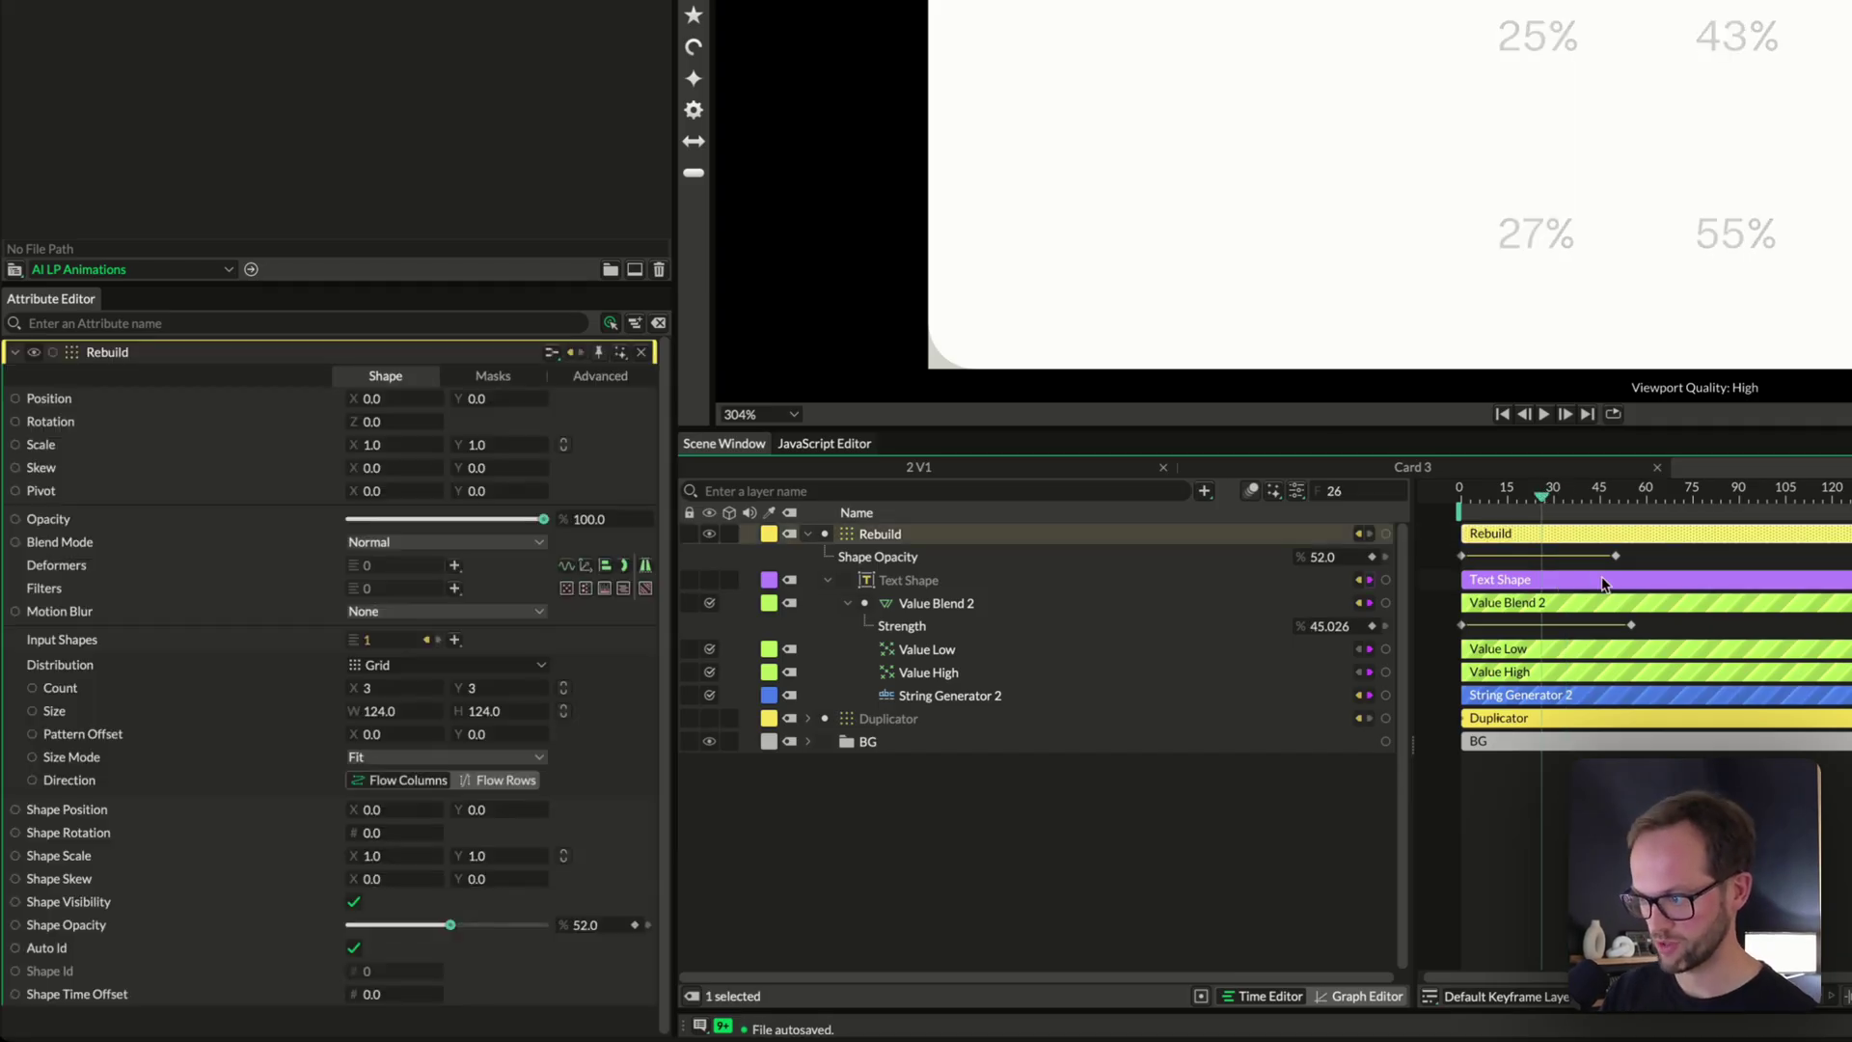
key(ctrl+z)
key(ctrl+z)
key(Home)
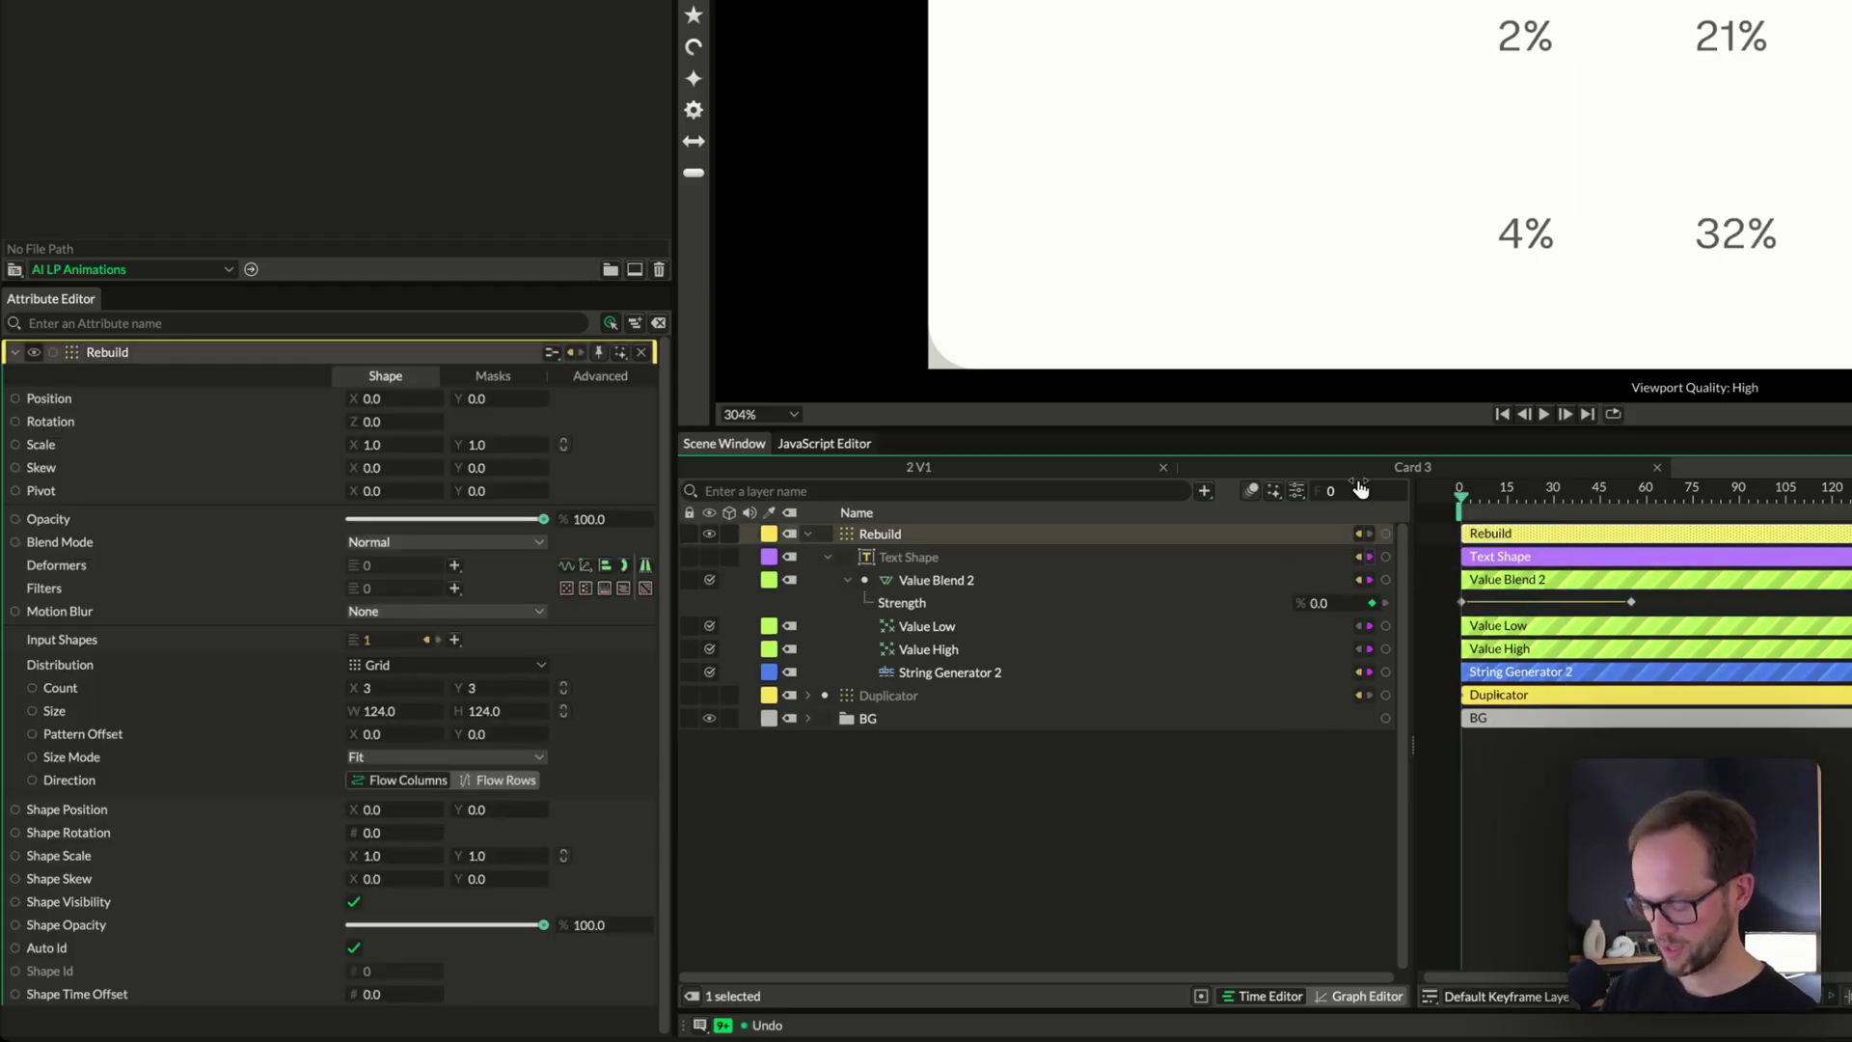
Try the Fade In from Playhead script on Rebuild, scrub to frame 15 to check it, and undo the fade
key(ctrl+shift+p)
text(fade)
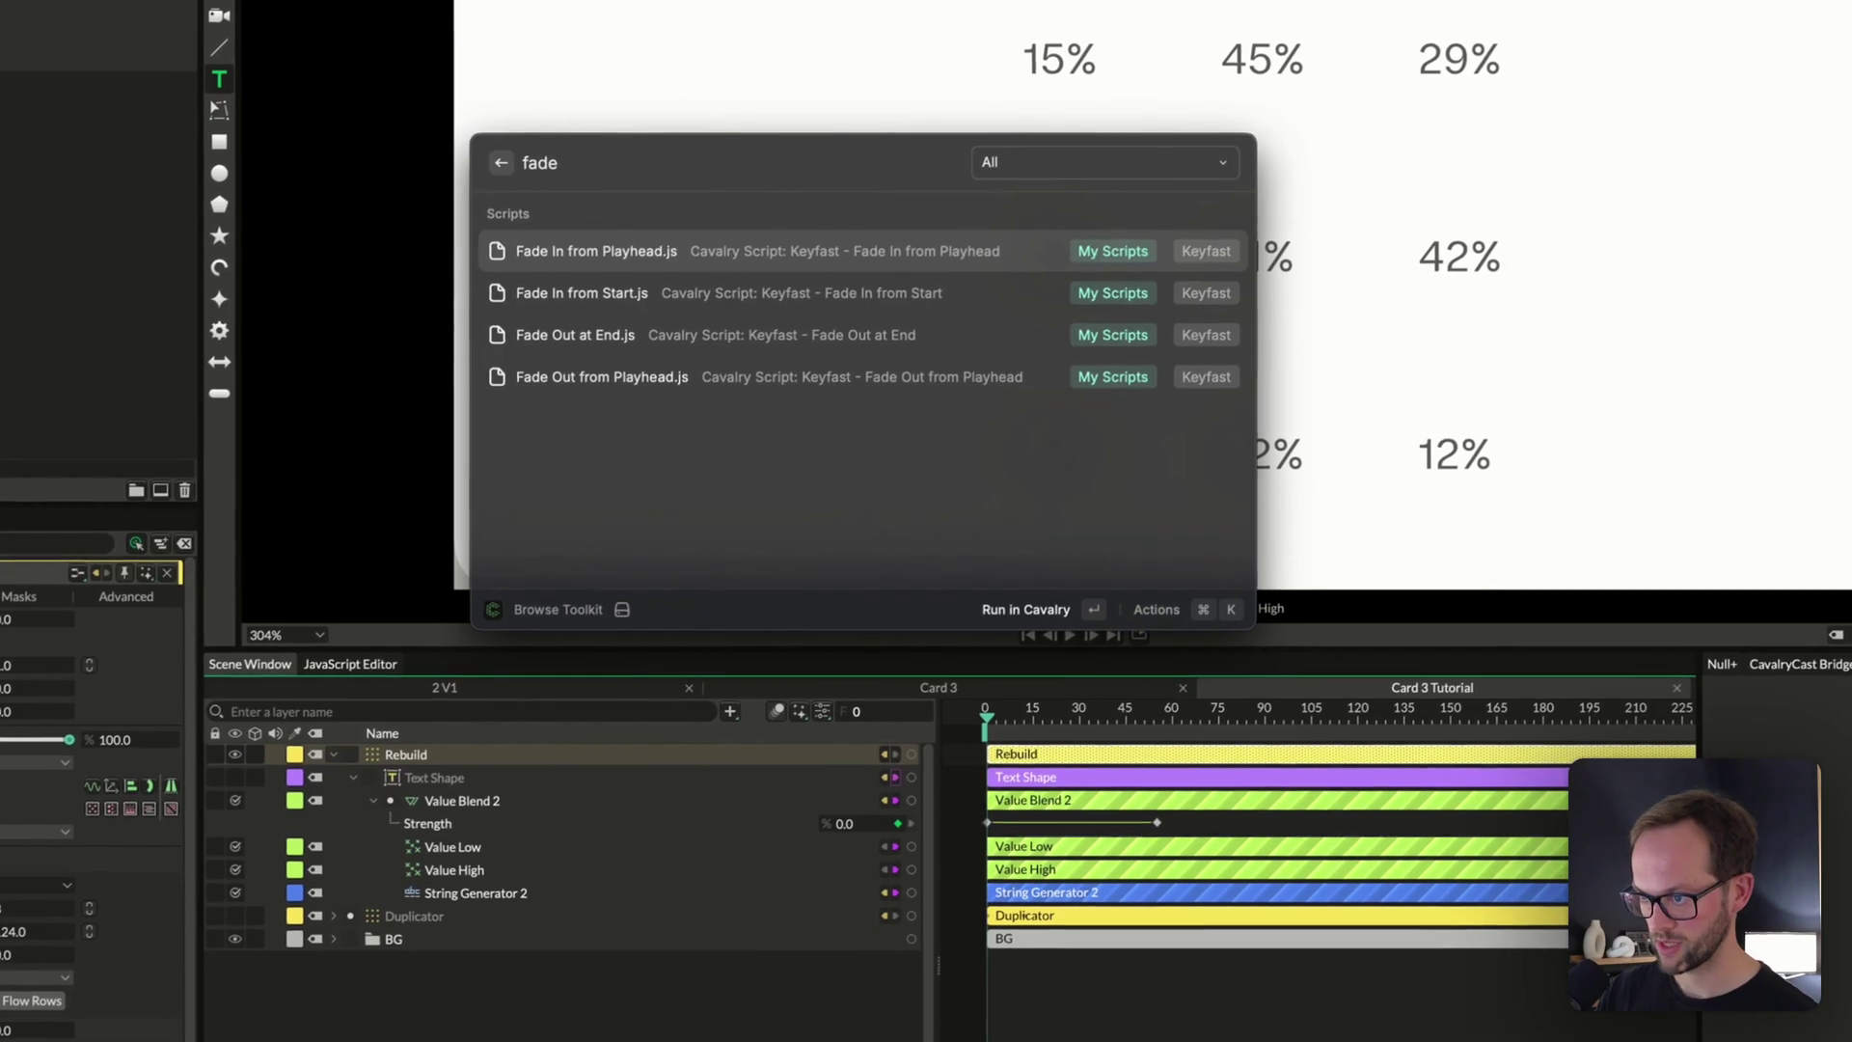
key(Return)
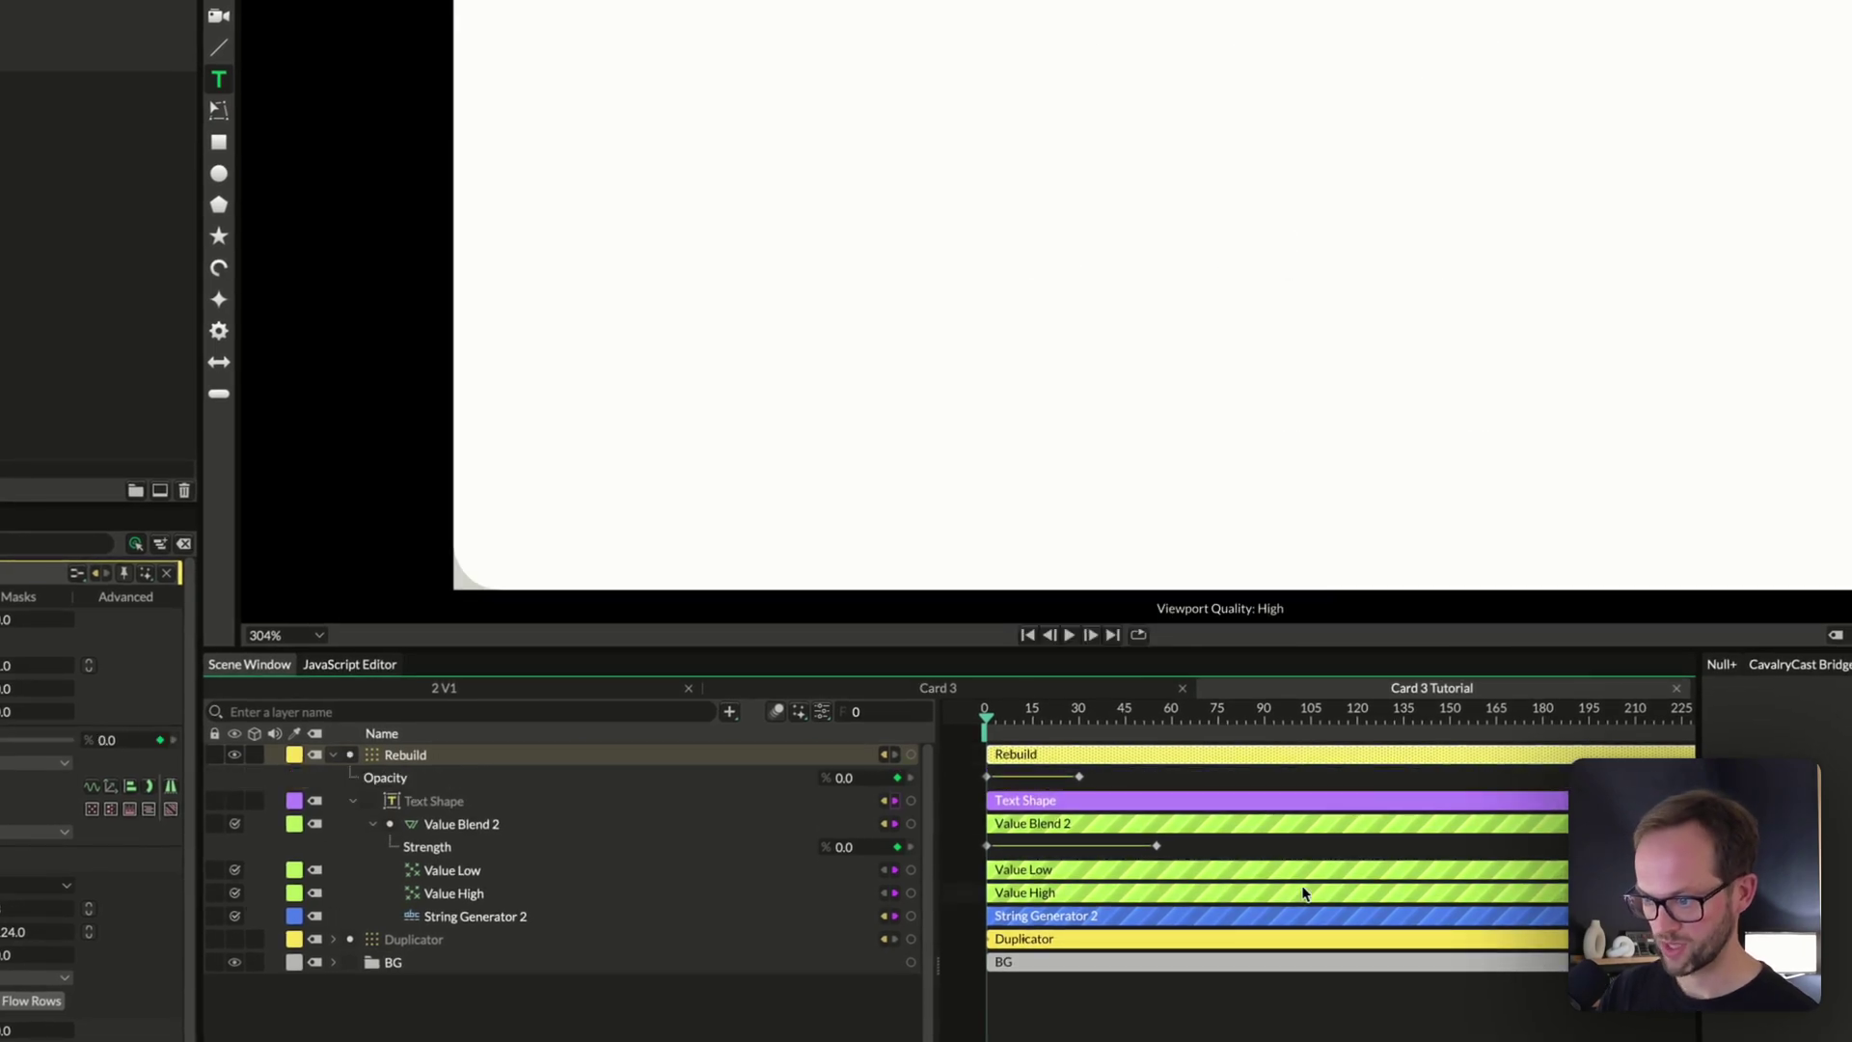
drag(992, 714, 1032, 714)
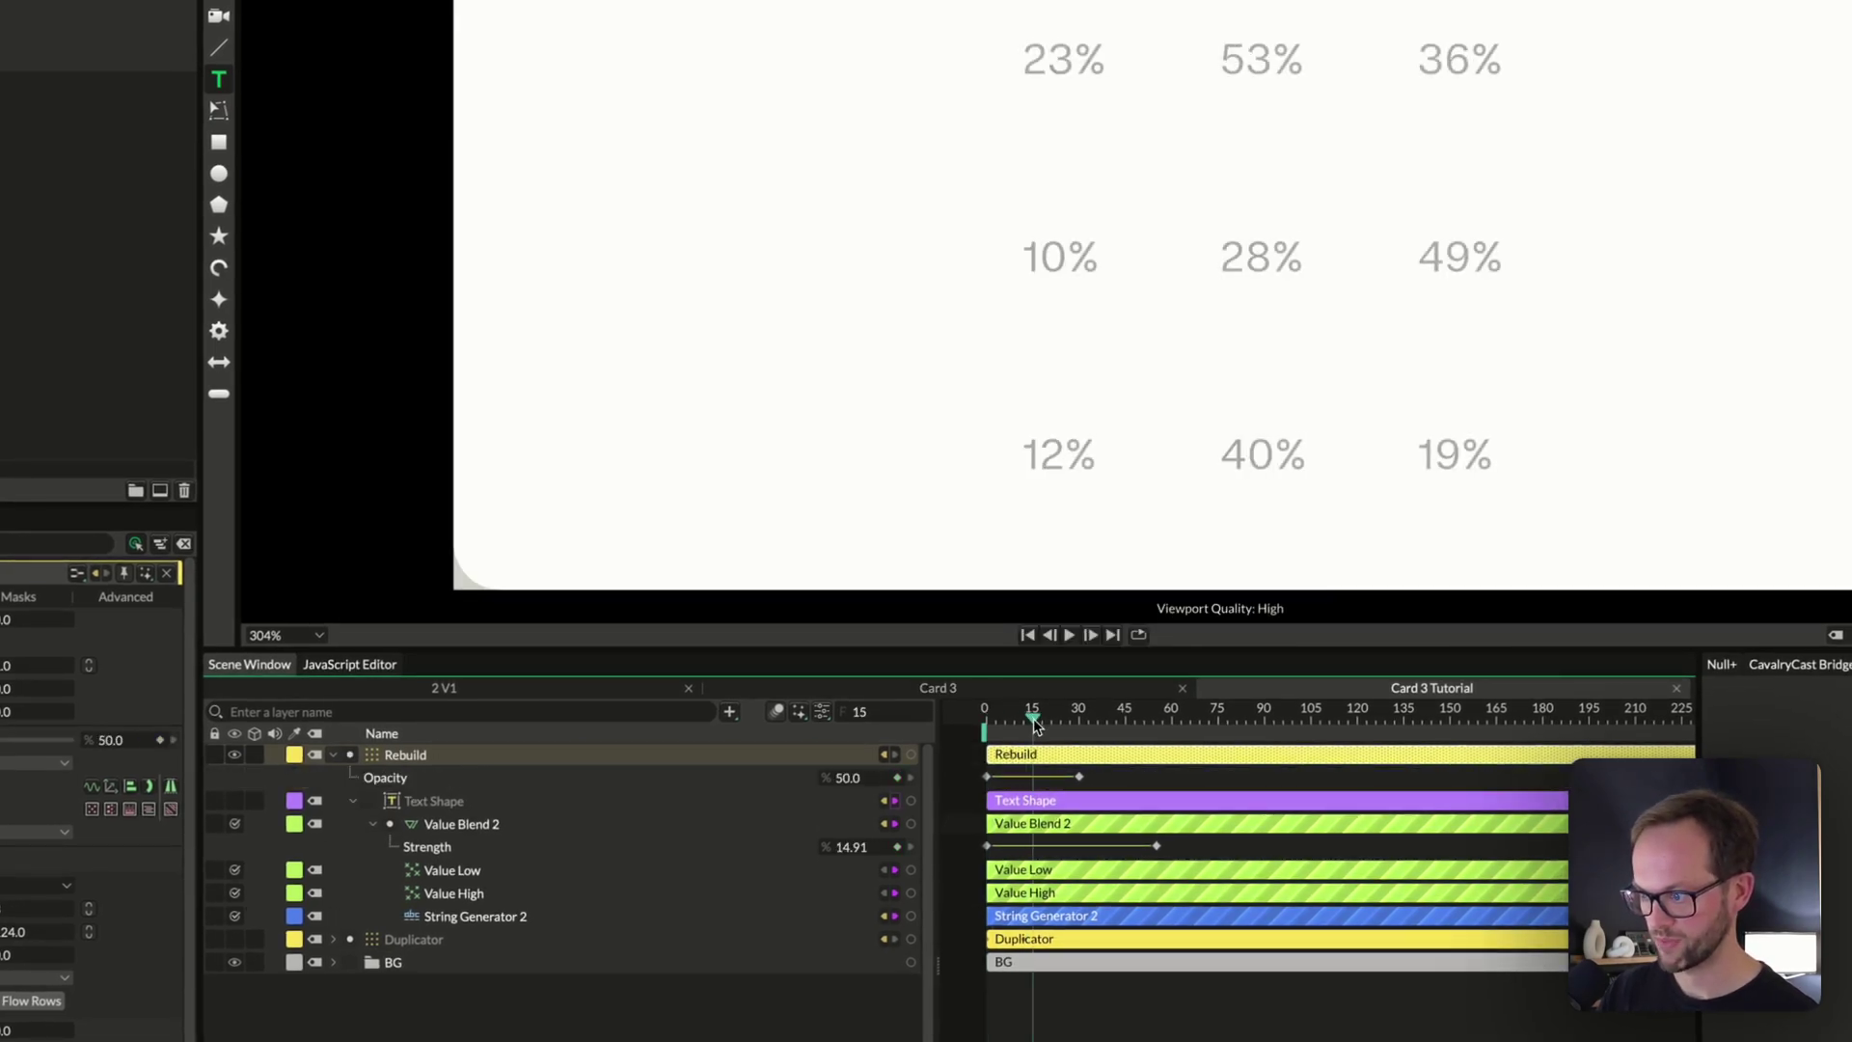
key(ctrl+z)
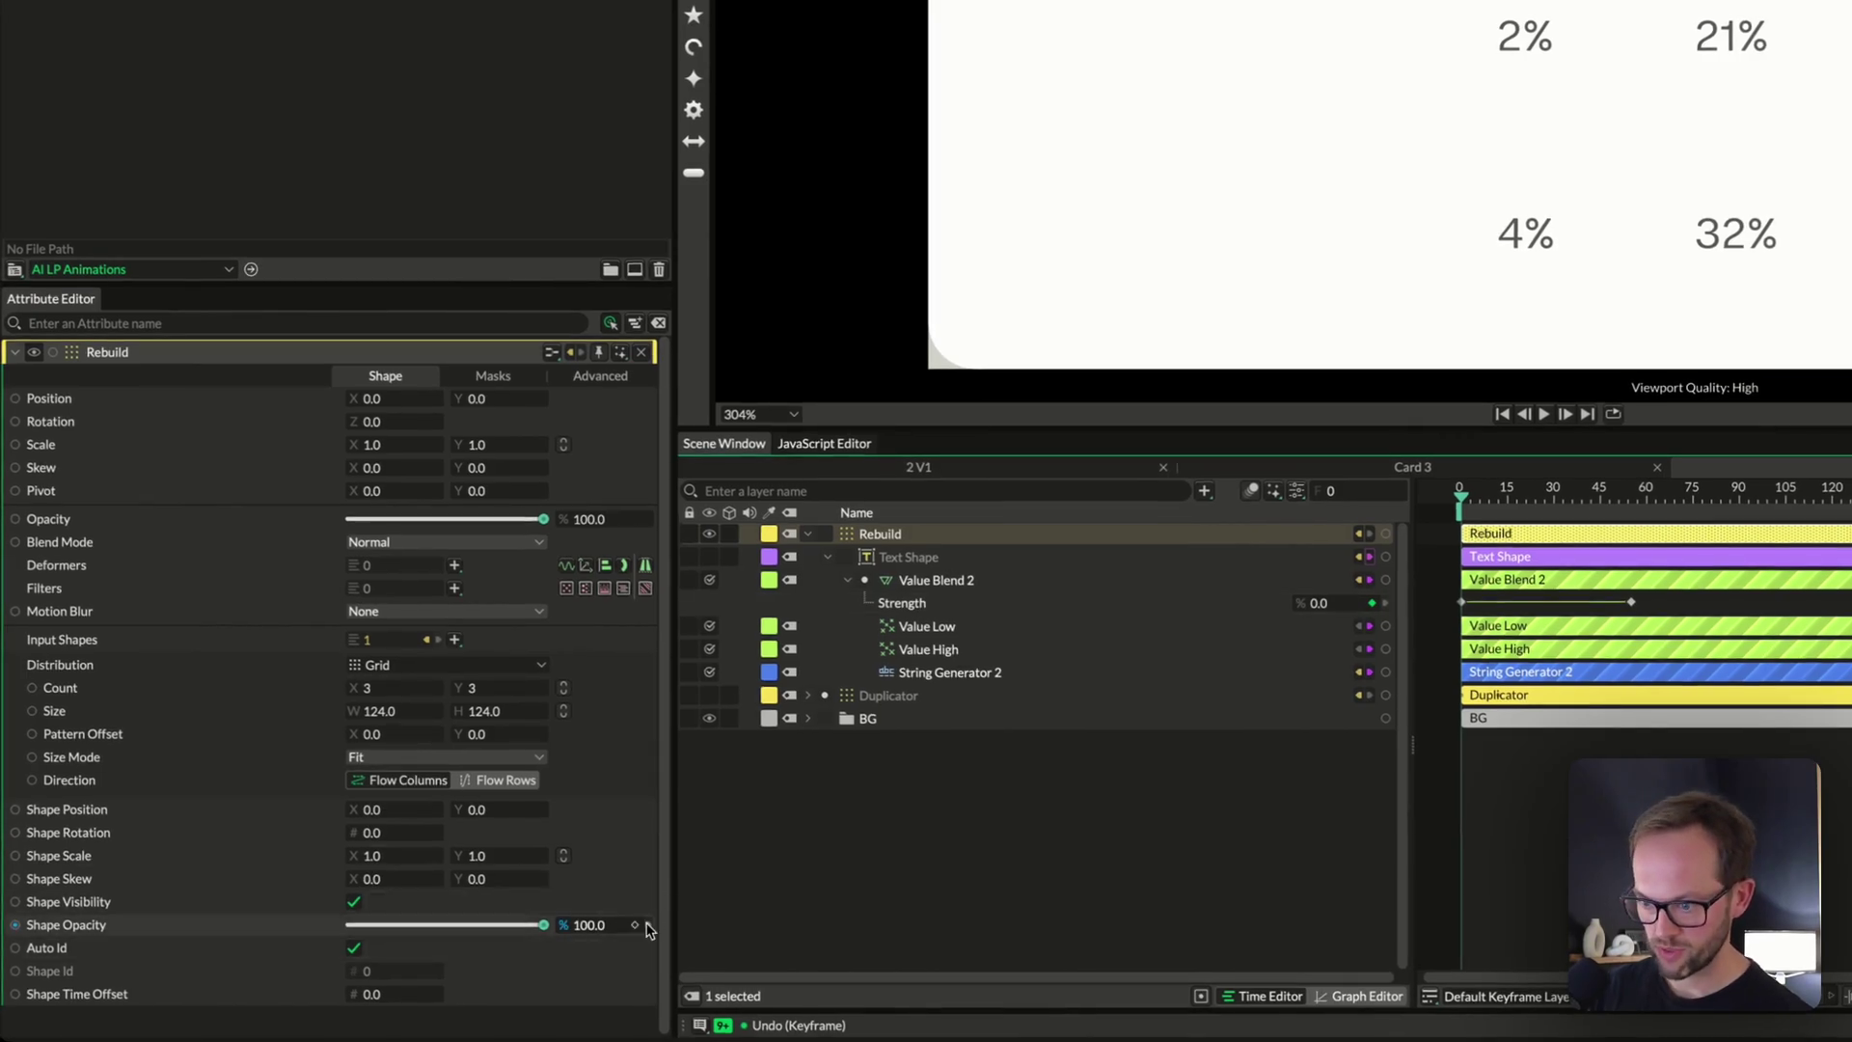
Keyframe Rebuild's Shape Opacity from 0 at frame 0 to 100 at about frame 37, previewing the fade during playback
click(634, 926)
key(space)
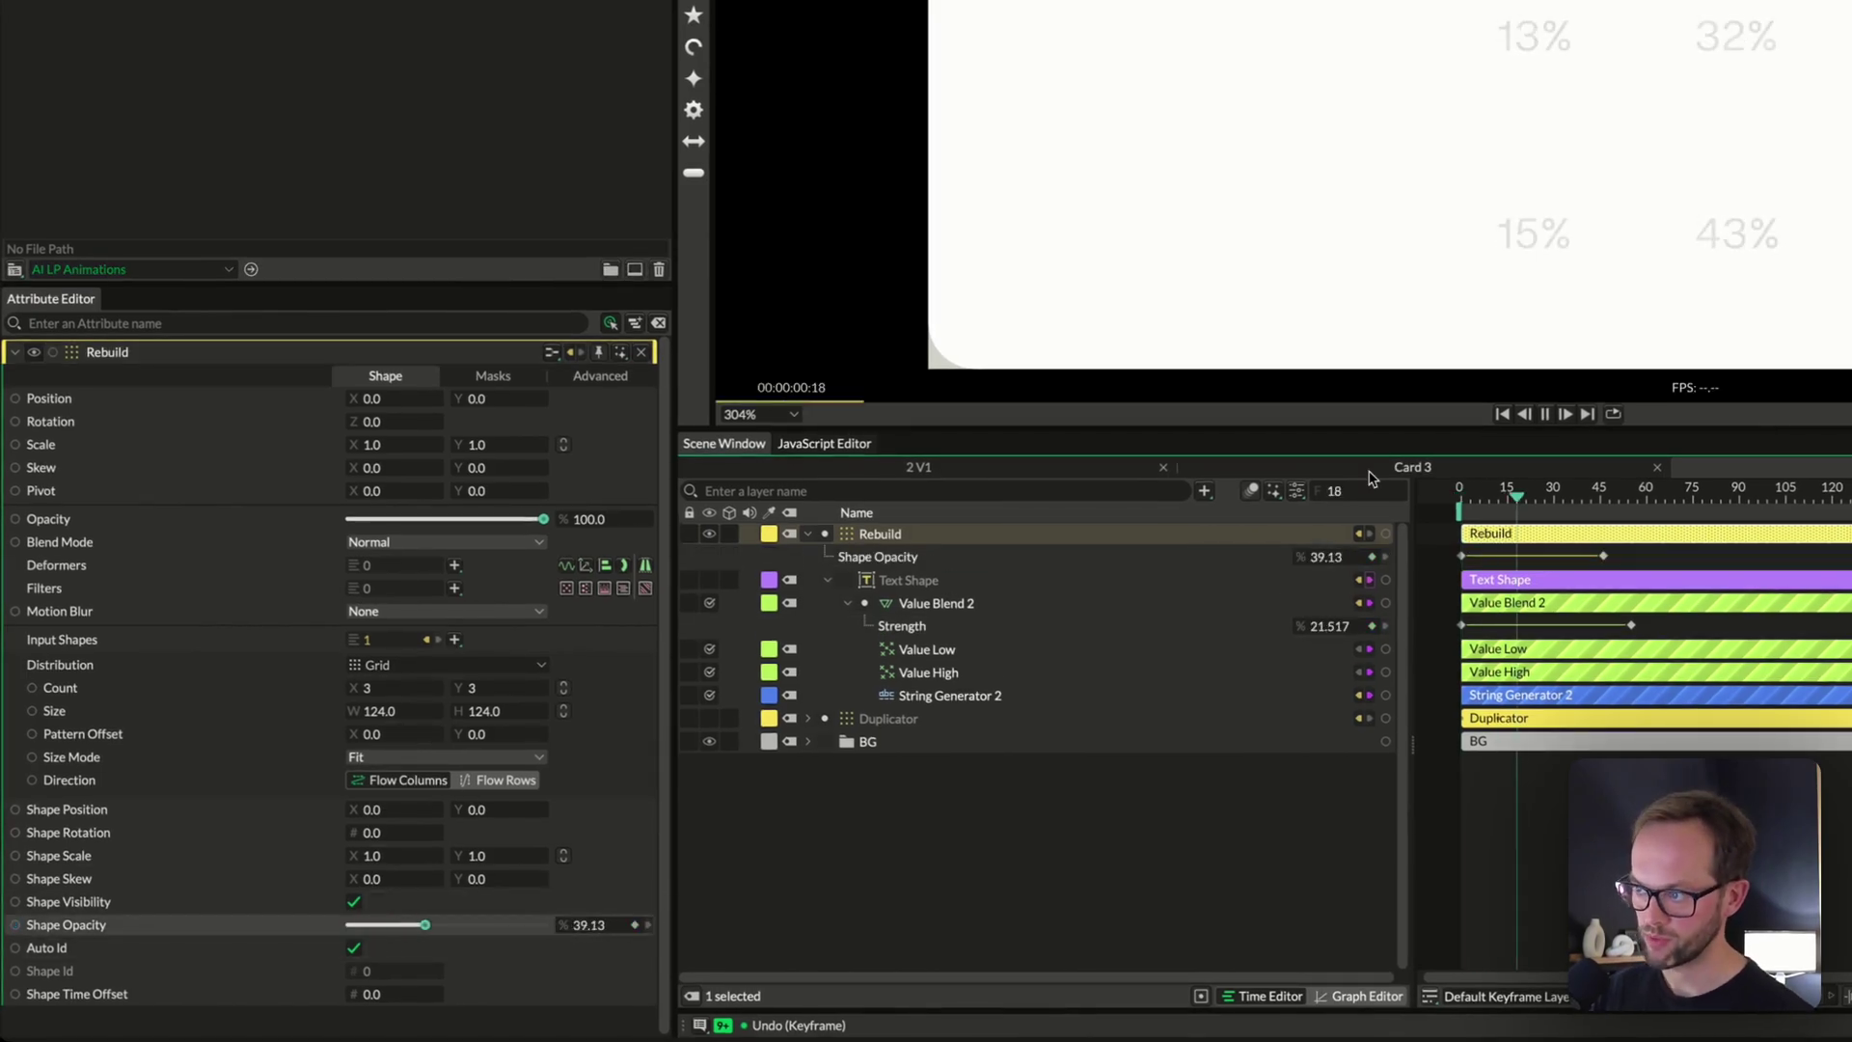
key(space)
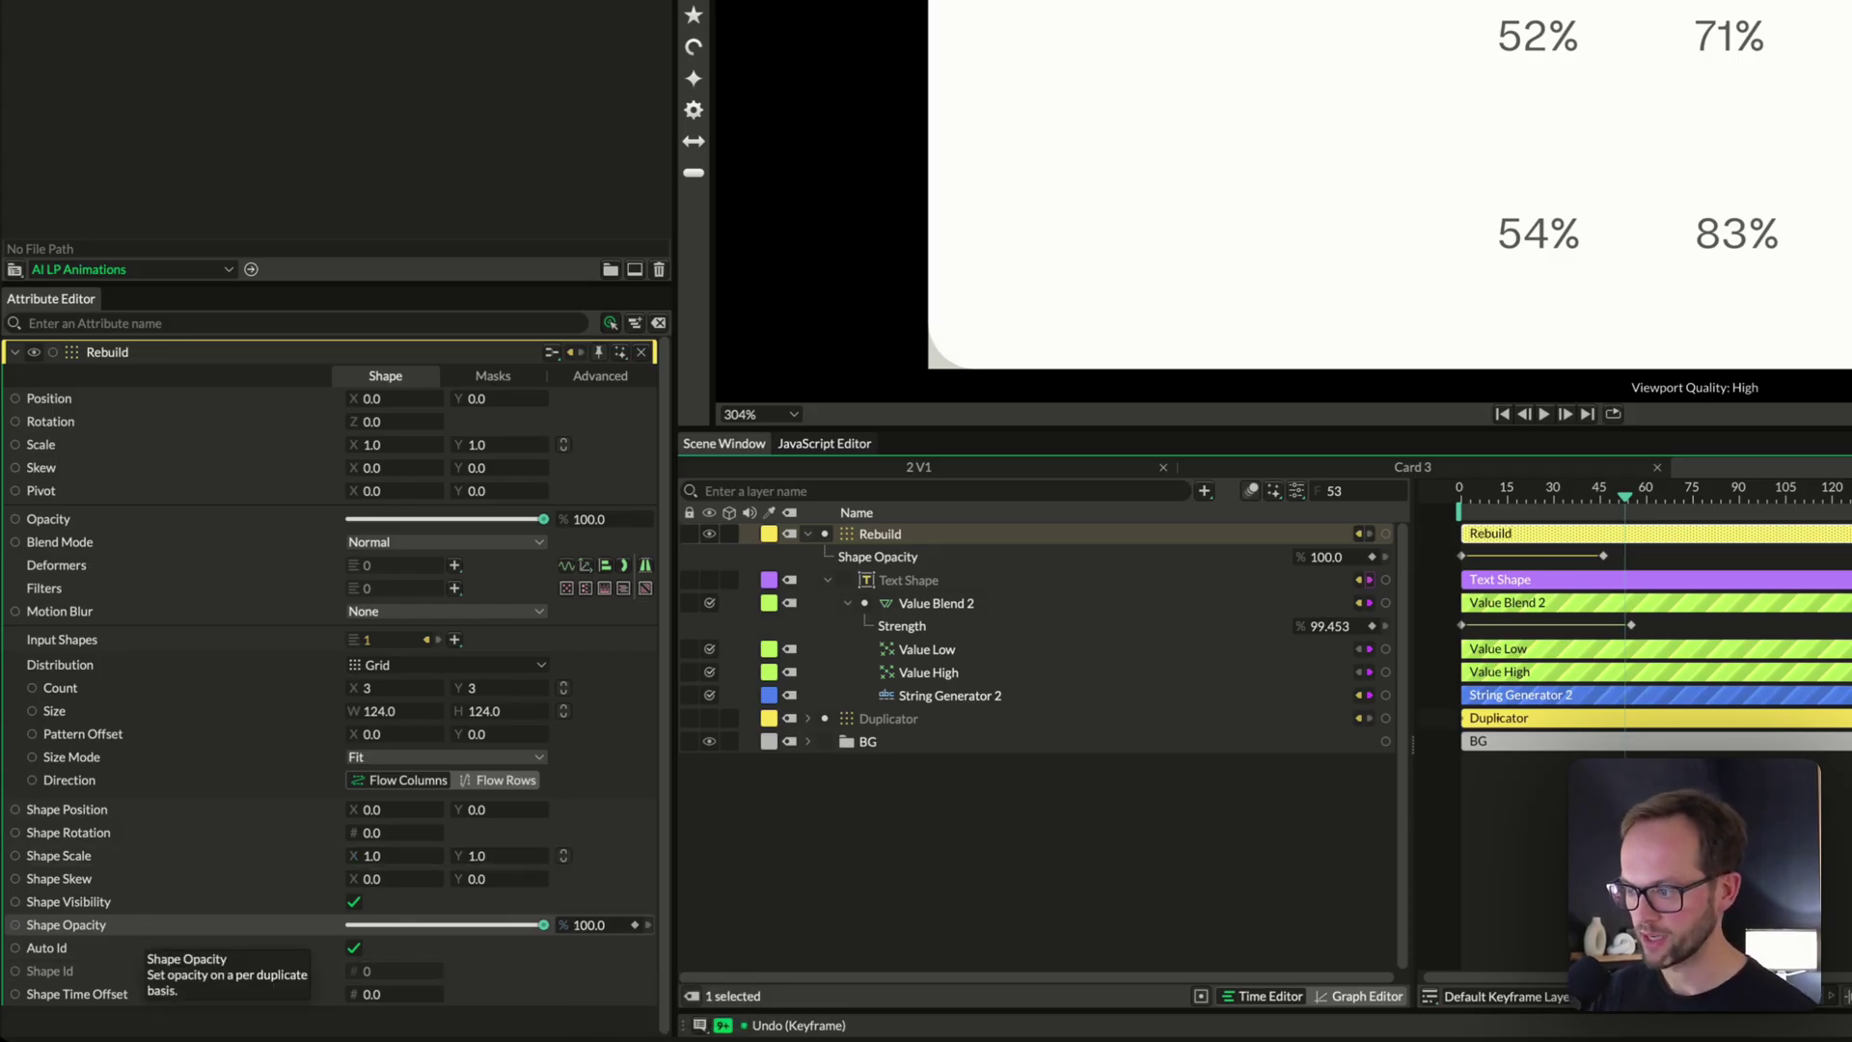
drag(1606, 557, 1584, 525)
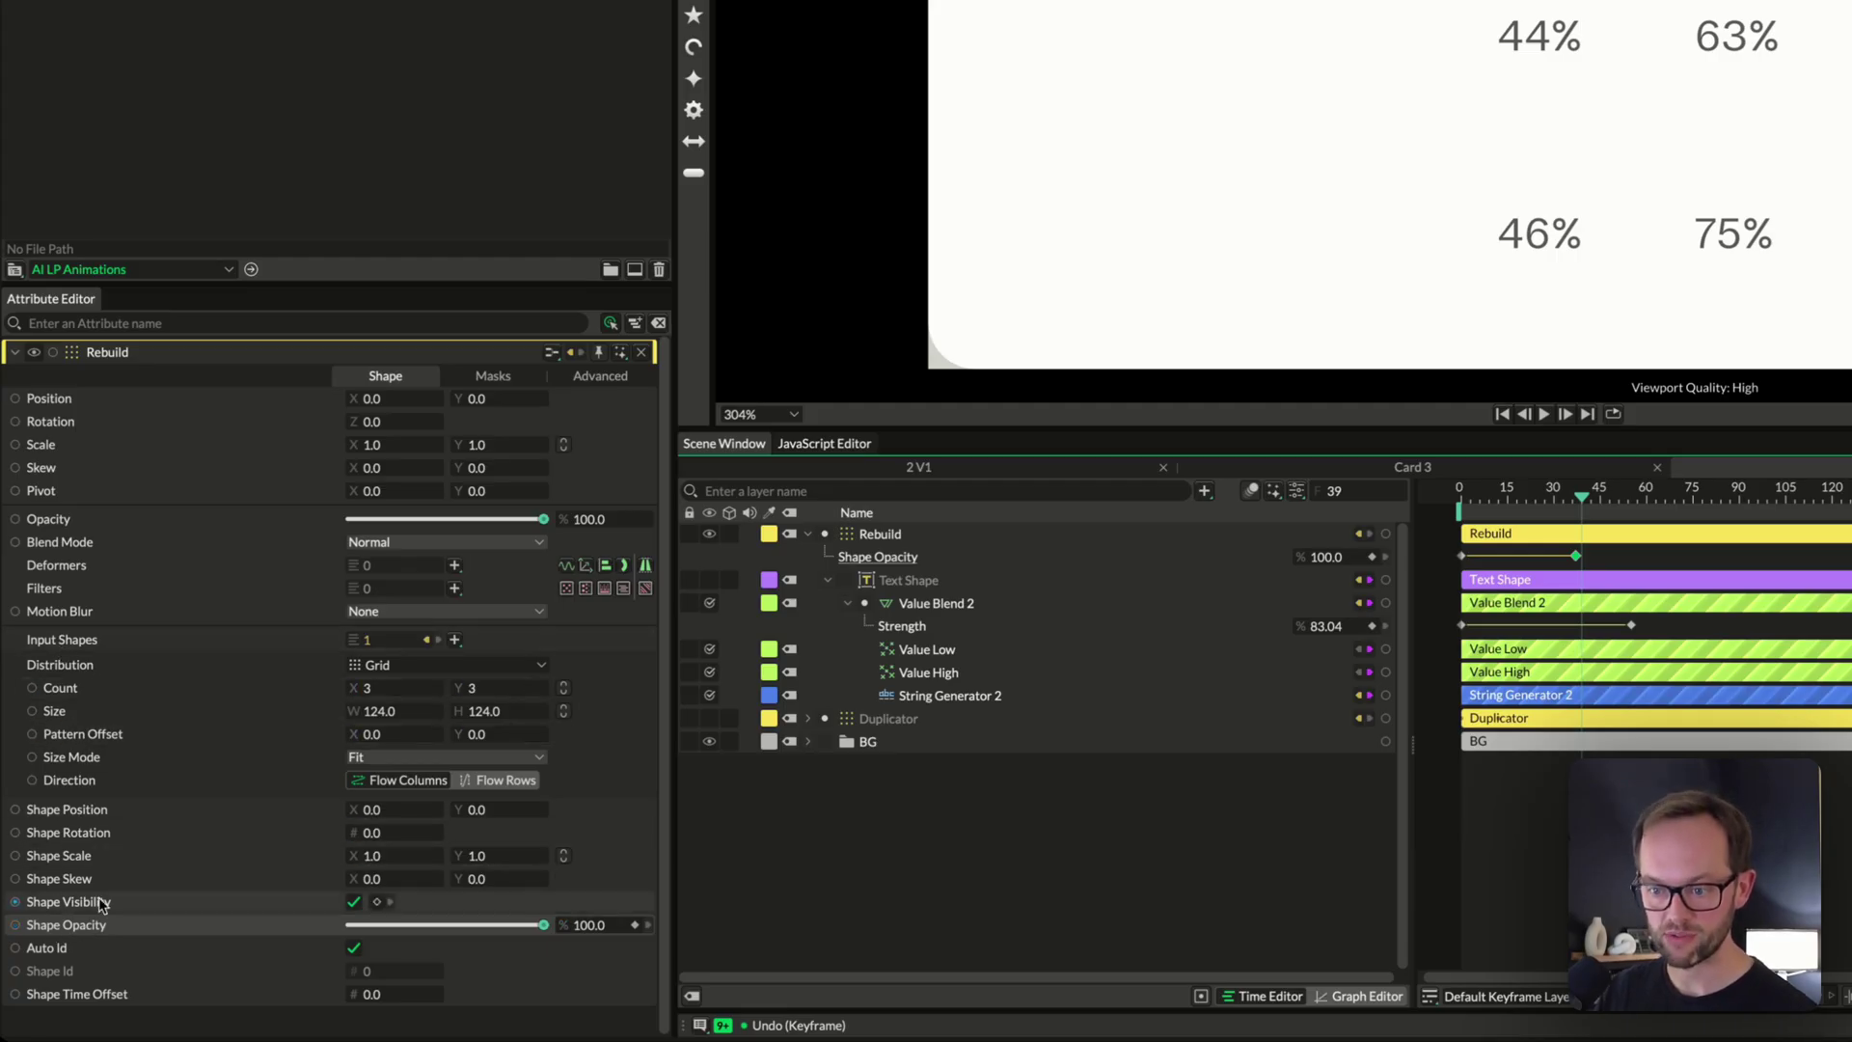
Add a Stagger behaviour to Rebuild's Shape Time Offset
mouse_move(62, 933)
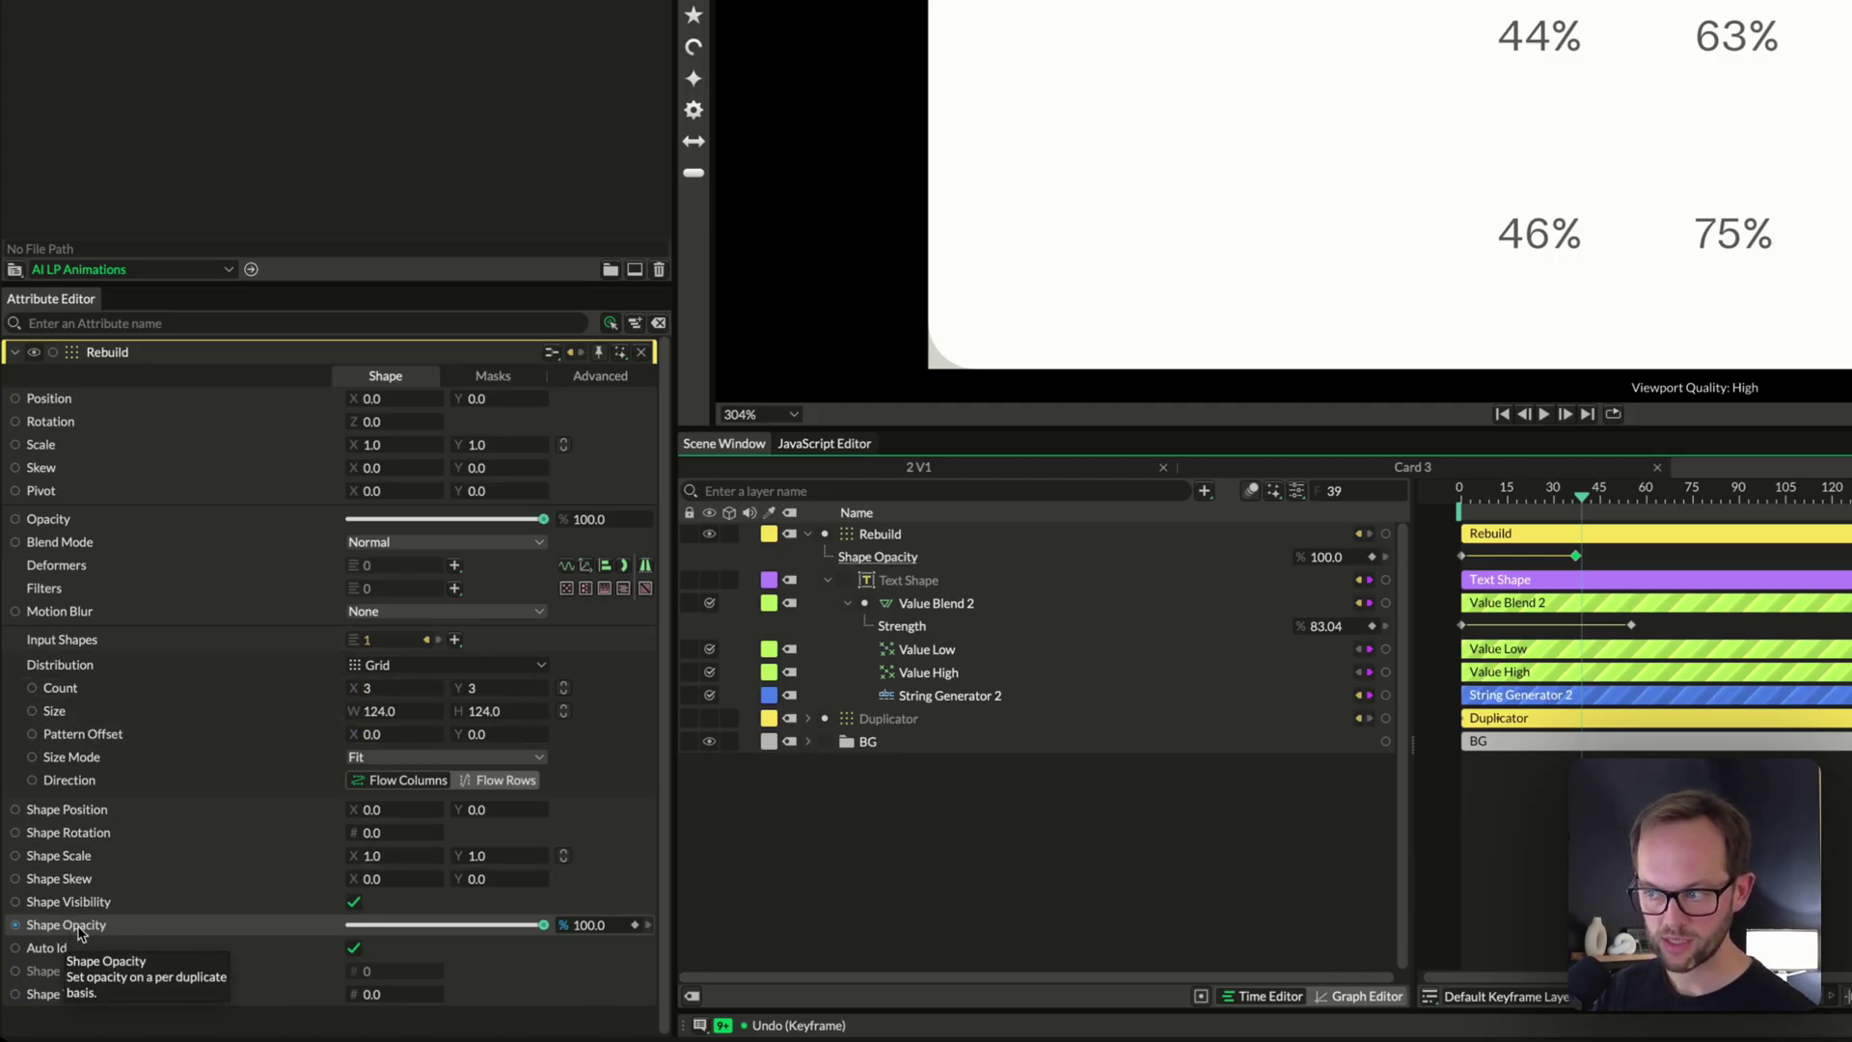
mouse_move(196, 979)
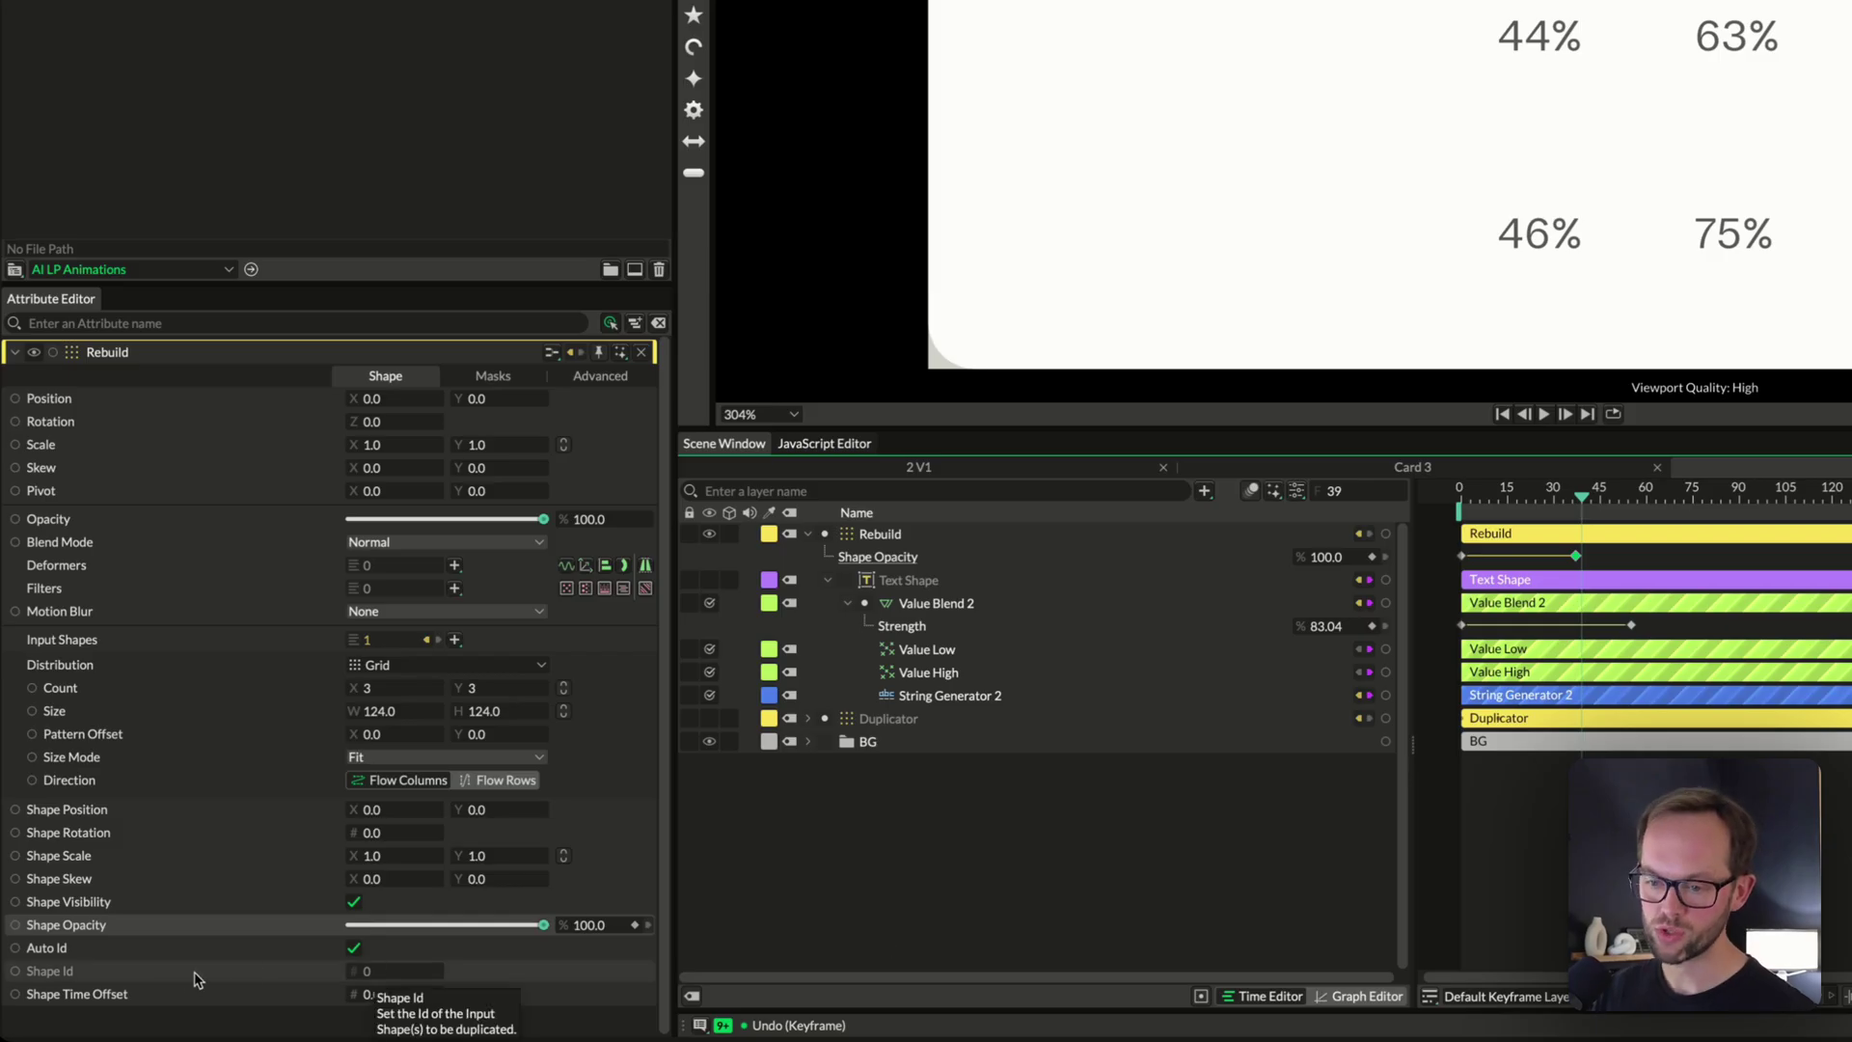
mouse_move(110, 1000)
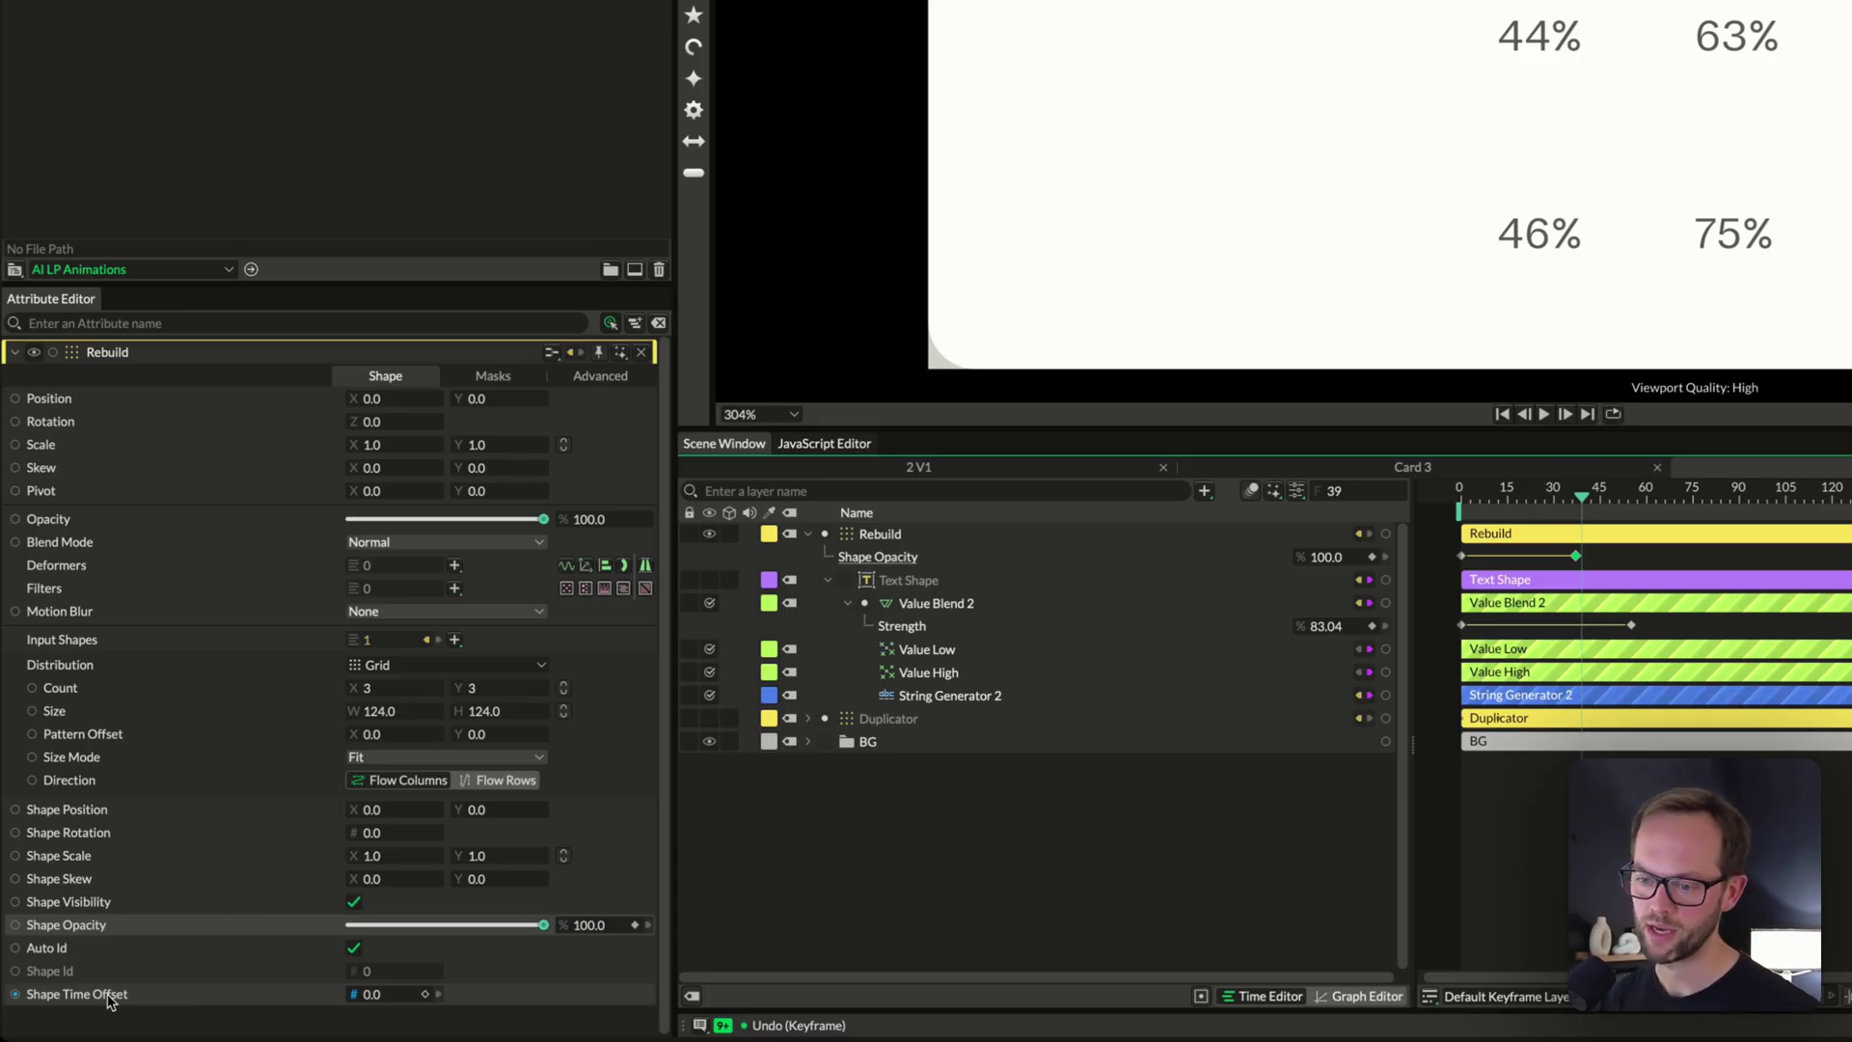
right_click(112, 1002)
mouse_move(260, 806)
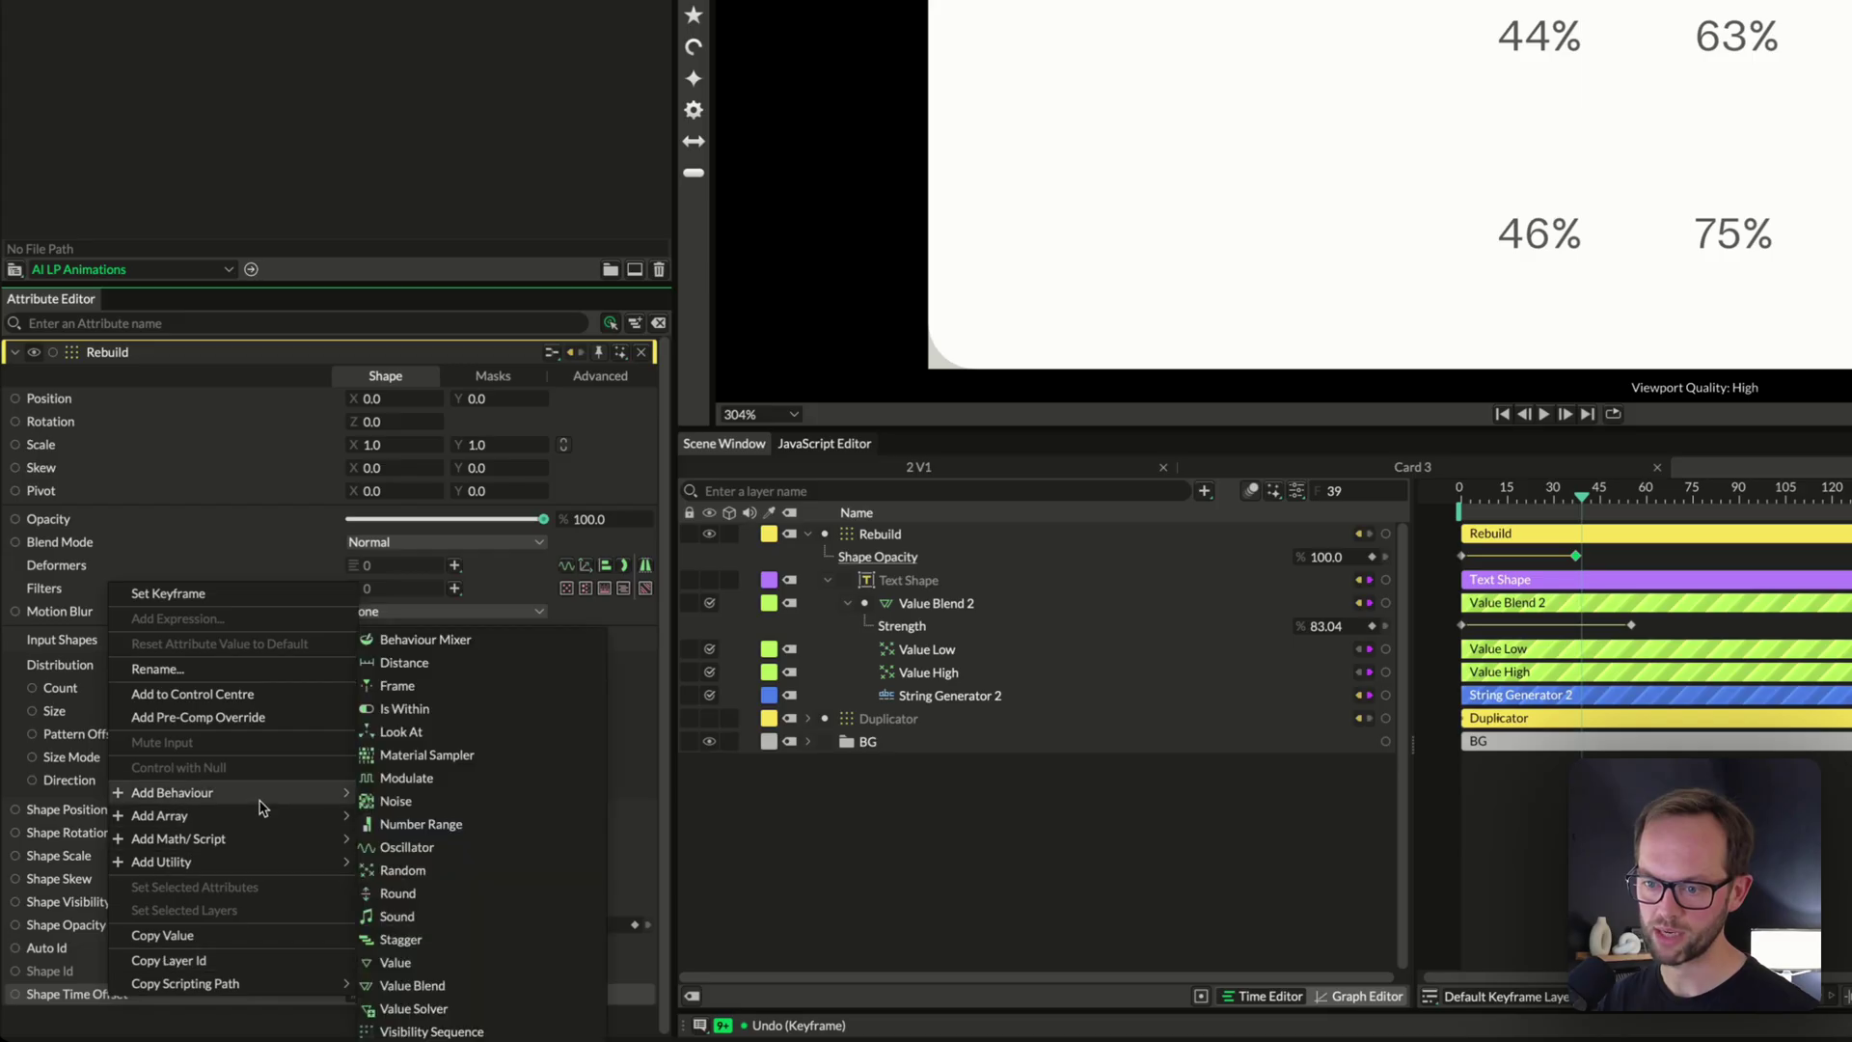
click(488, 942)
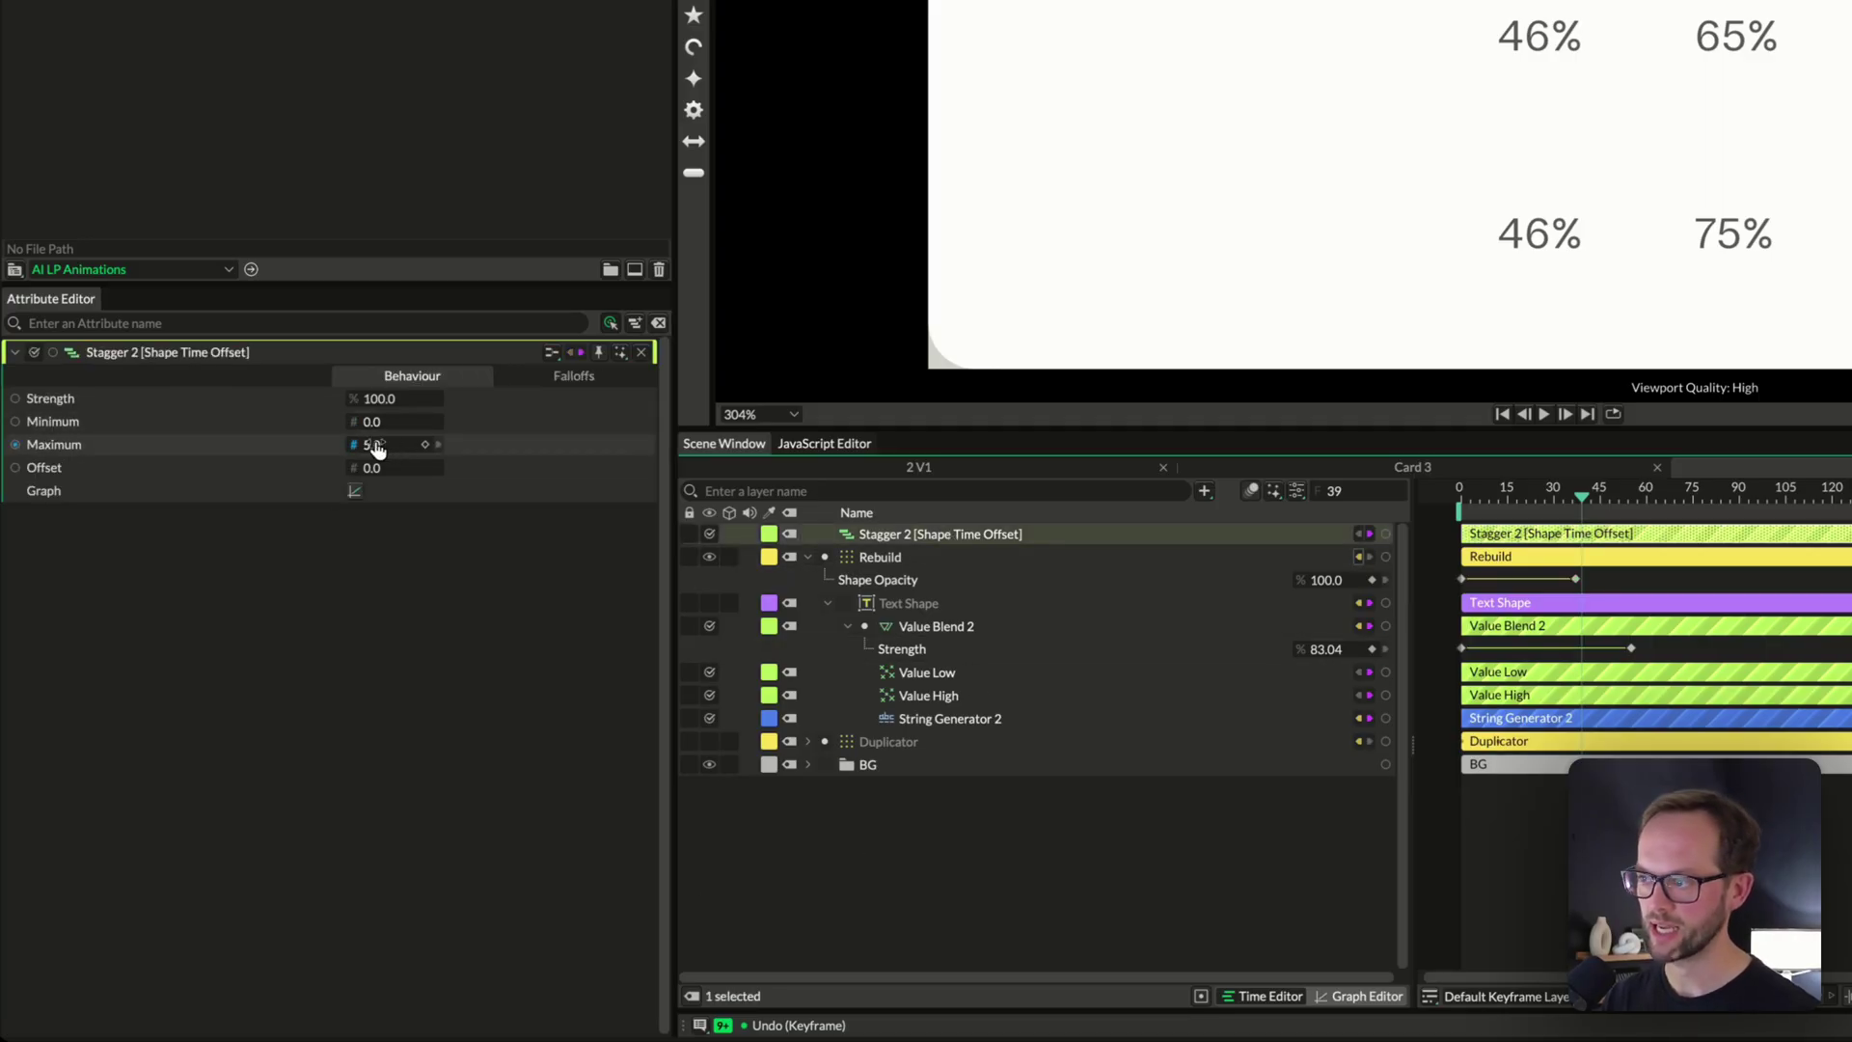
Try a negative Maximum on the Stagger driving Rebuild's Shape Time Offset and play back the staggered fade-in
drag(372, 445, 323, 456)
key(space)
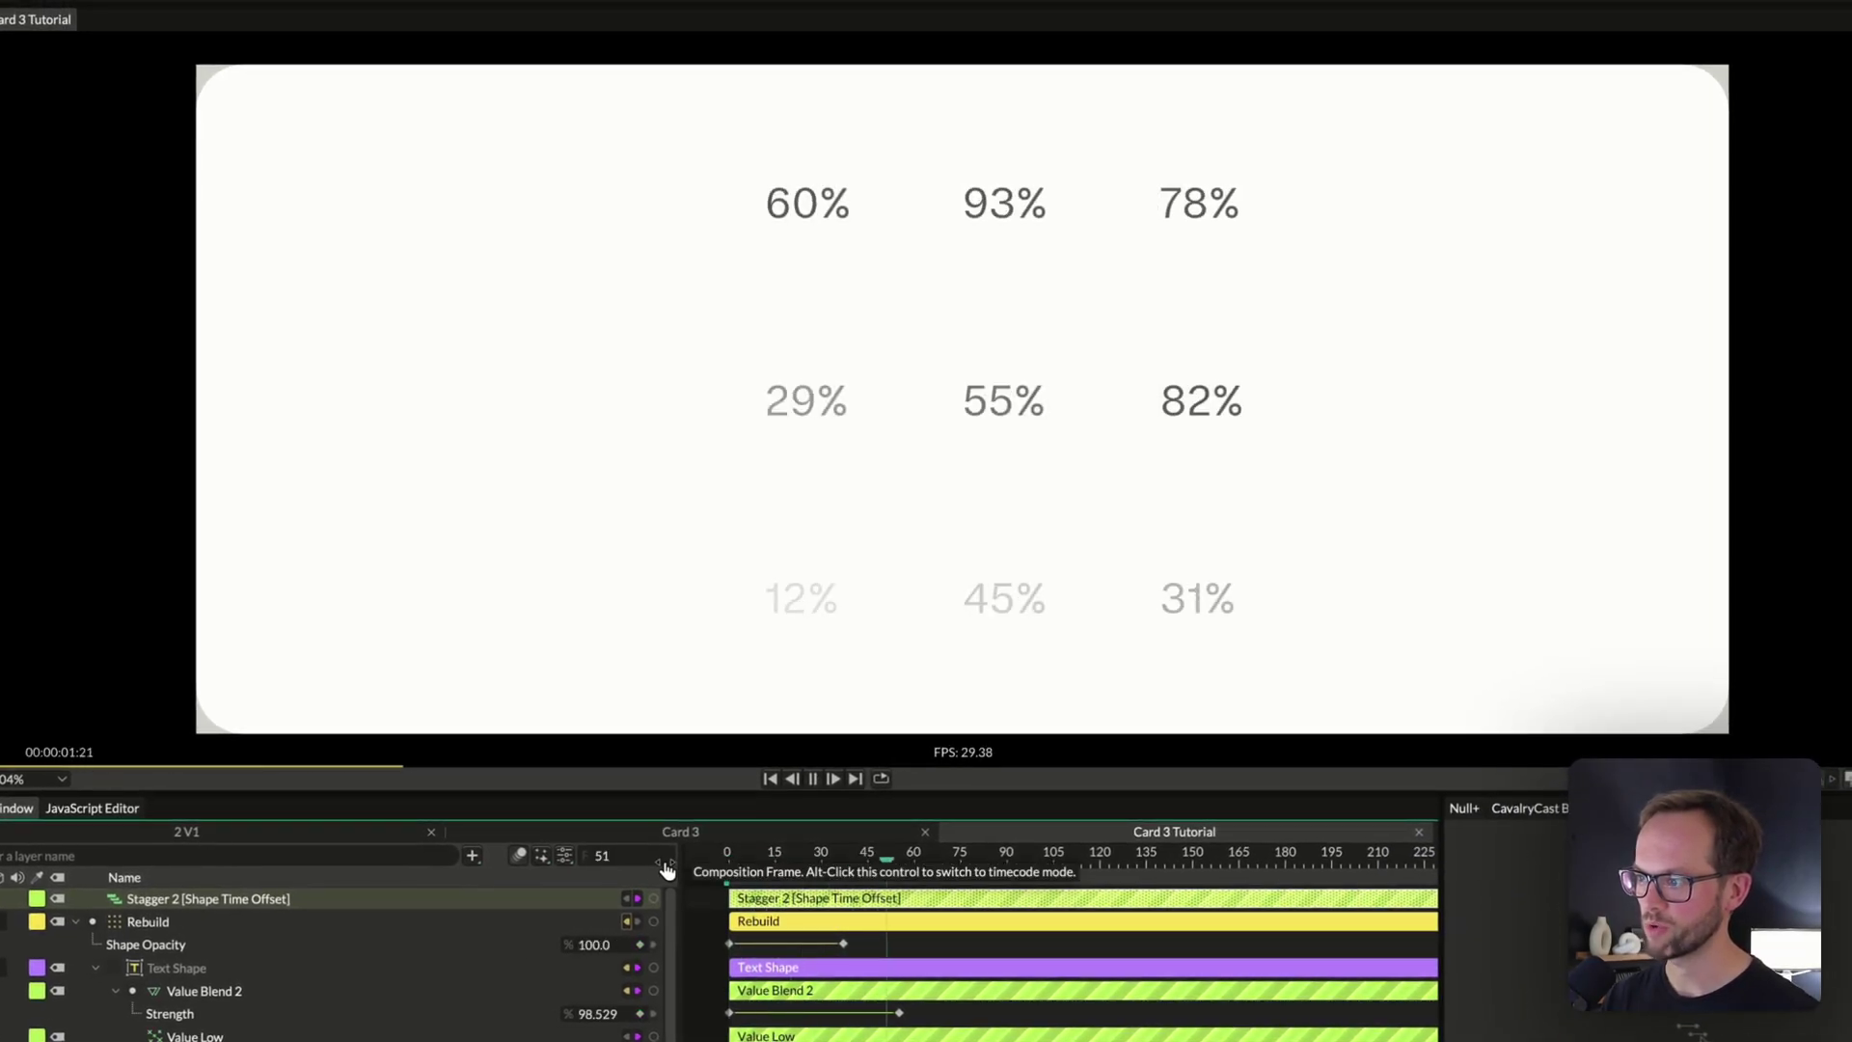
key(space)
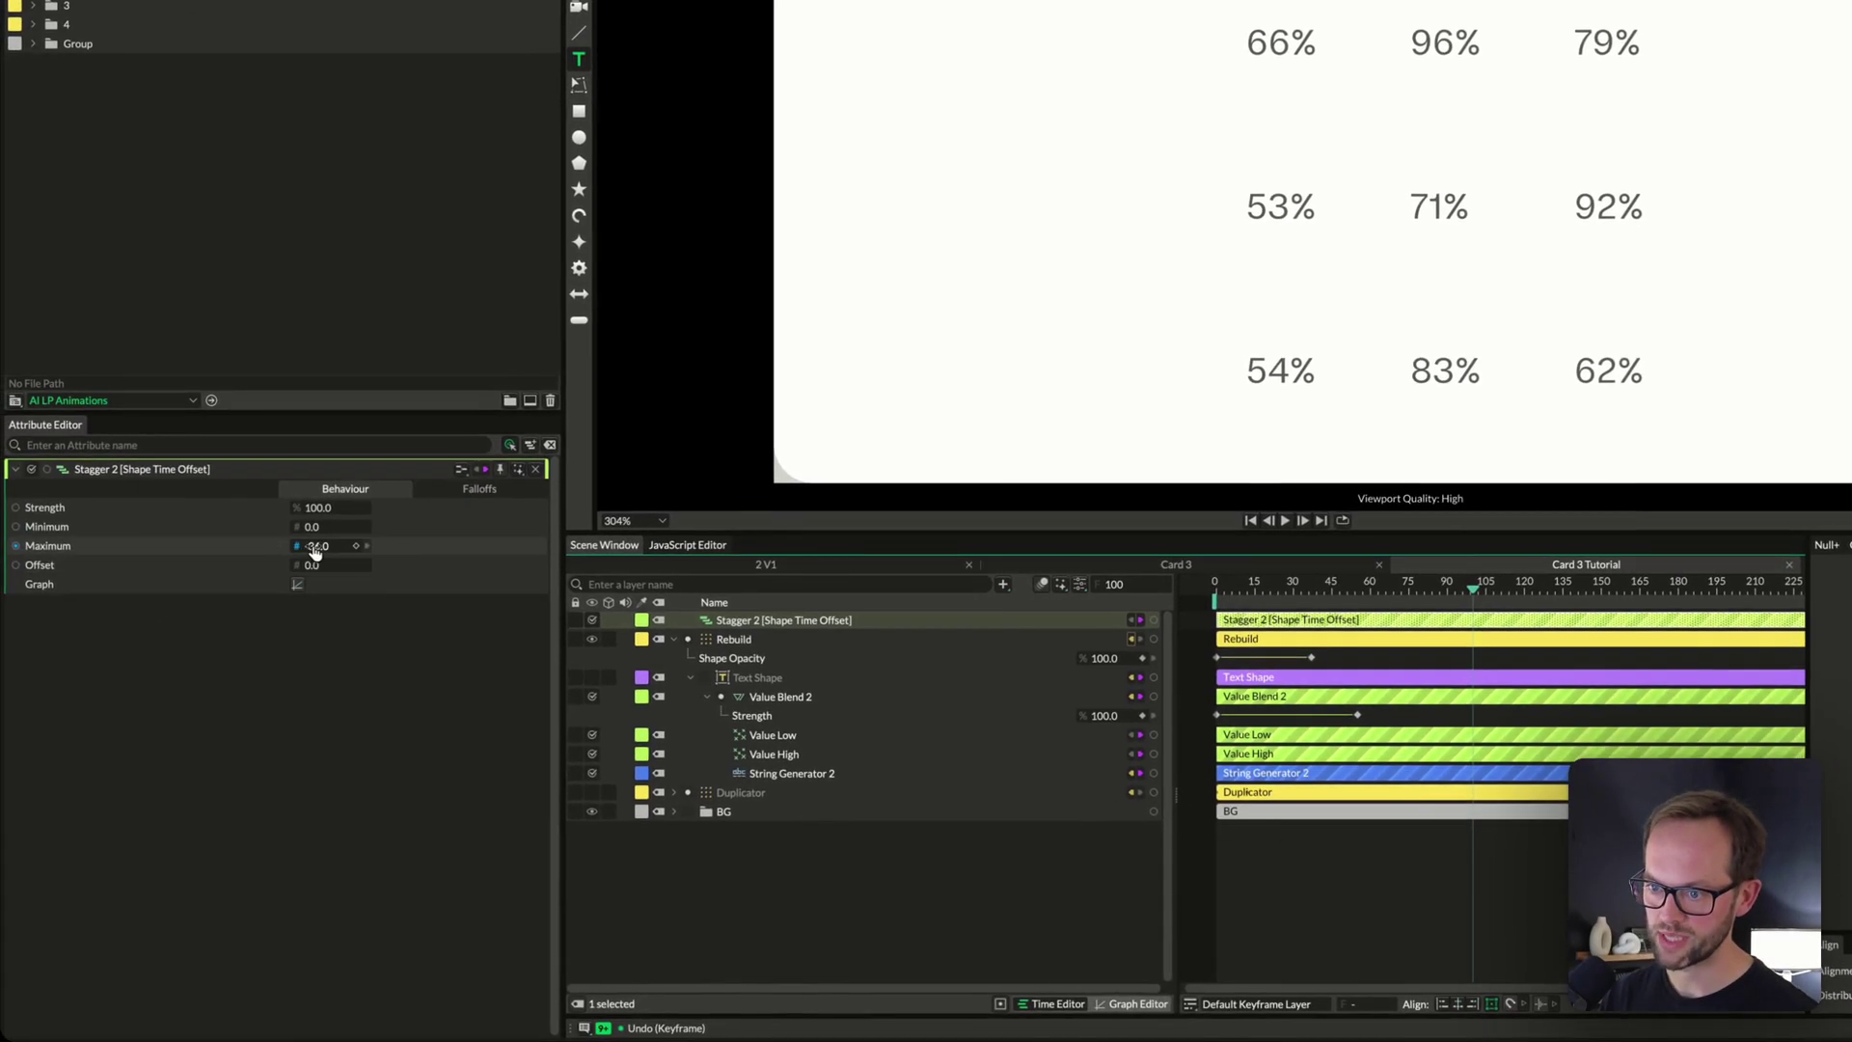
Try a Stagger Maximum of -111 and scrub the timeline to check how far apart the percentages fade in
drag(309, 543, 237, 550)
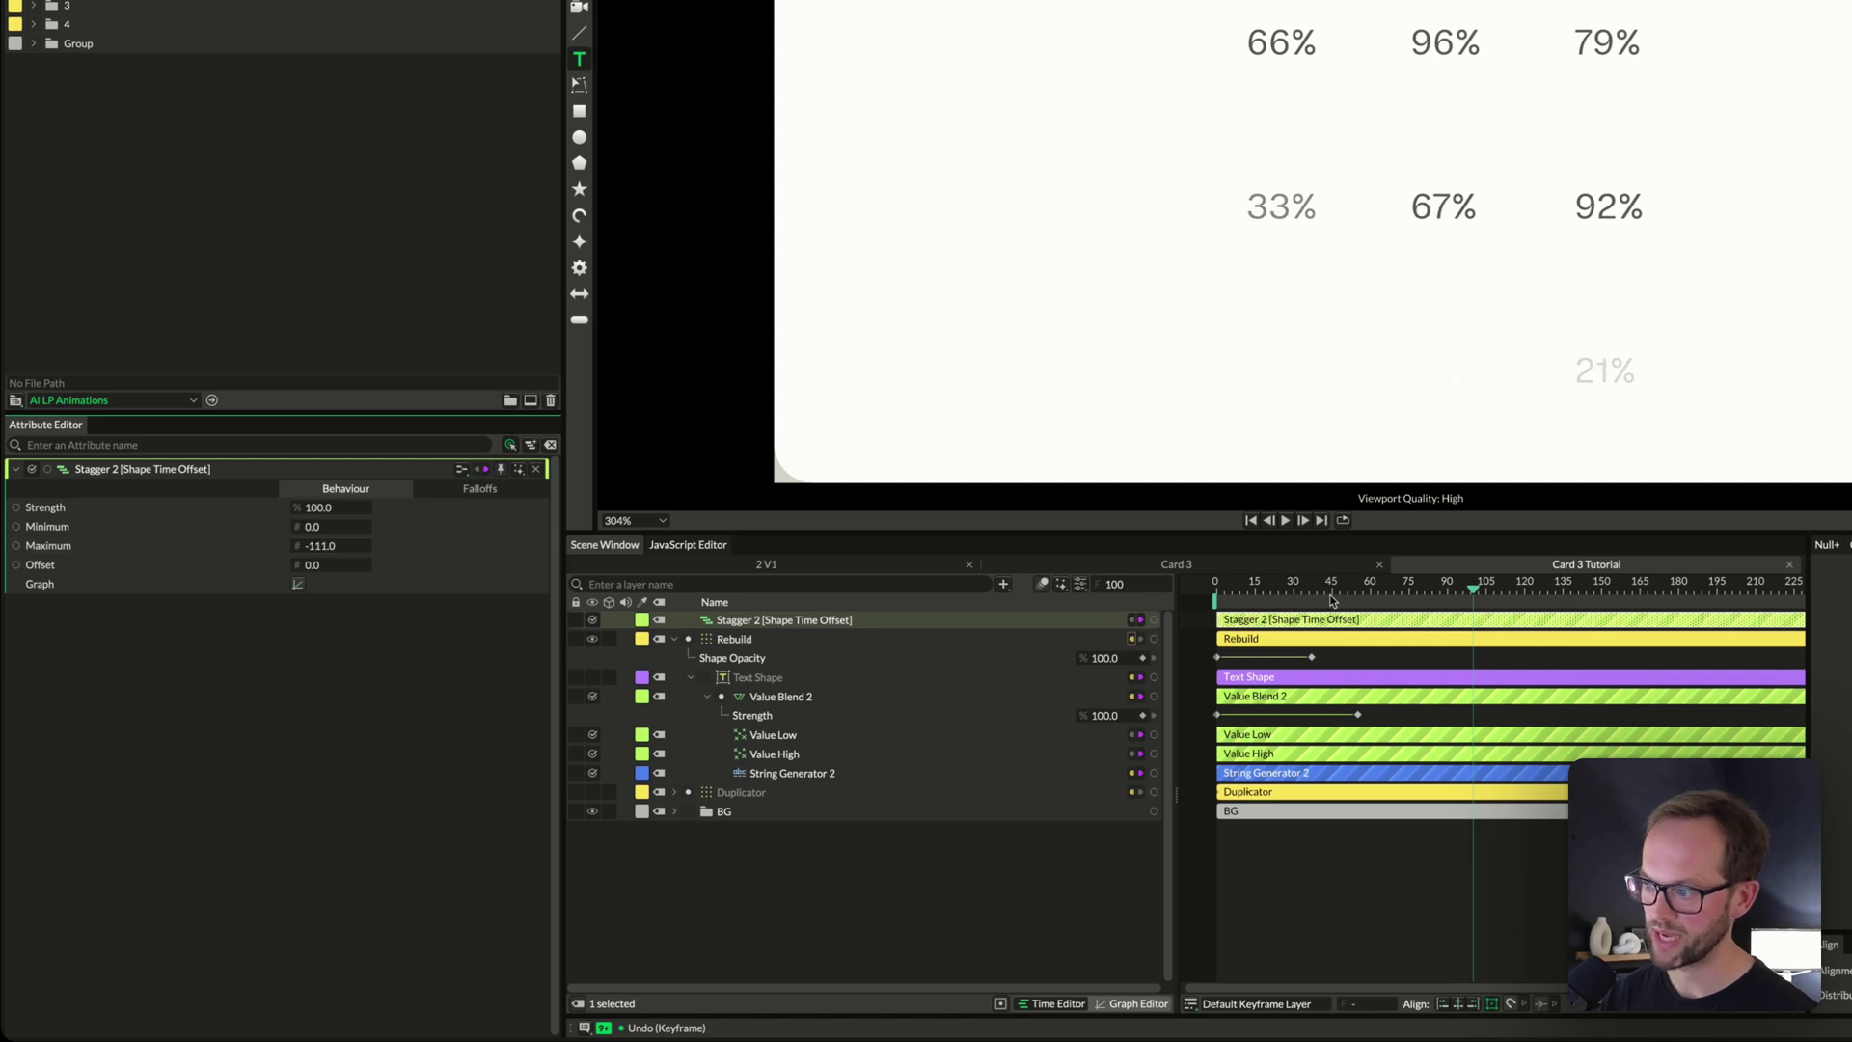
drag(1332, 600, 1662, 621)
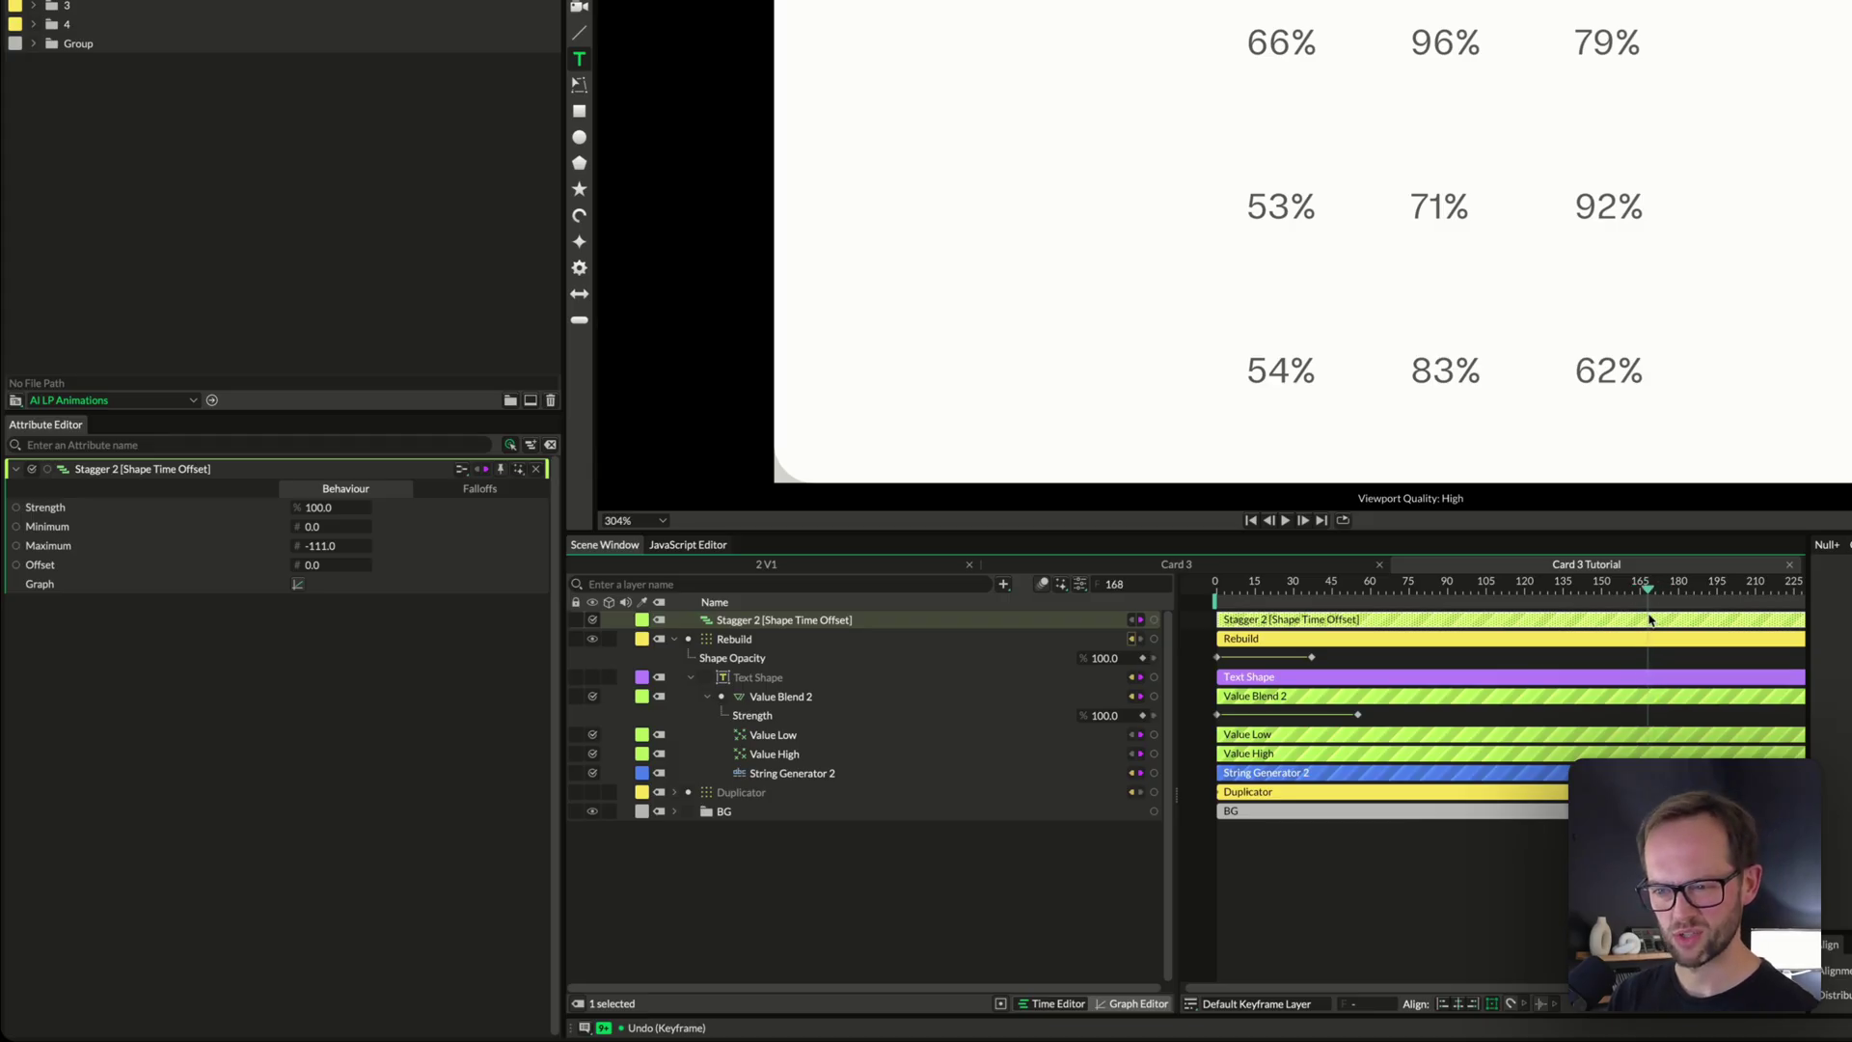
drag(1649, 619, 1534, 593)
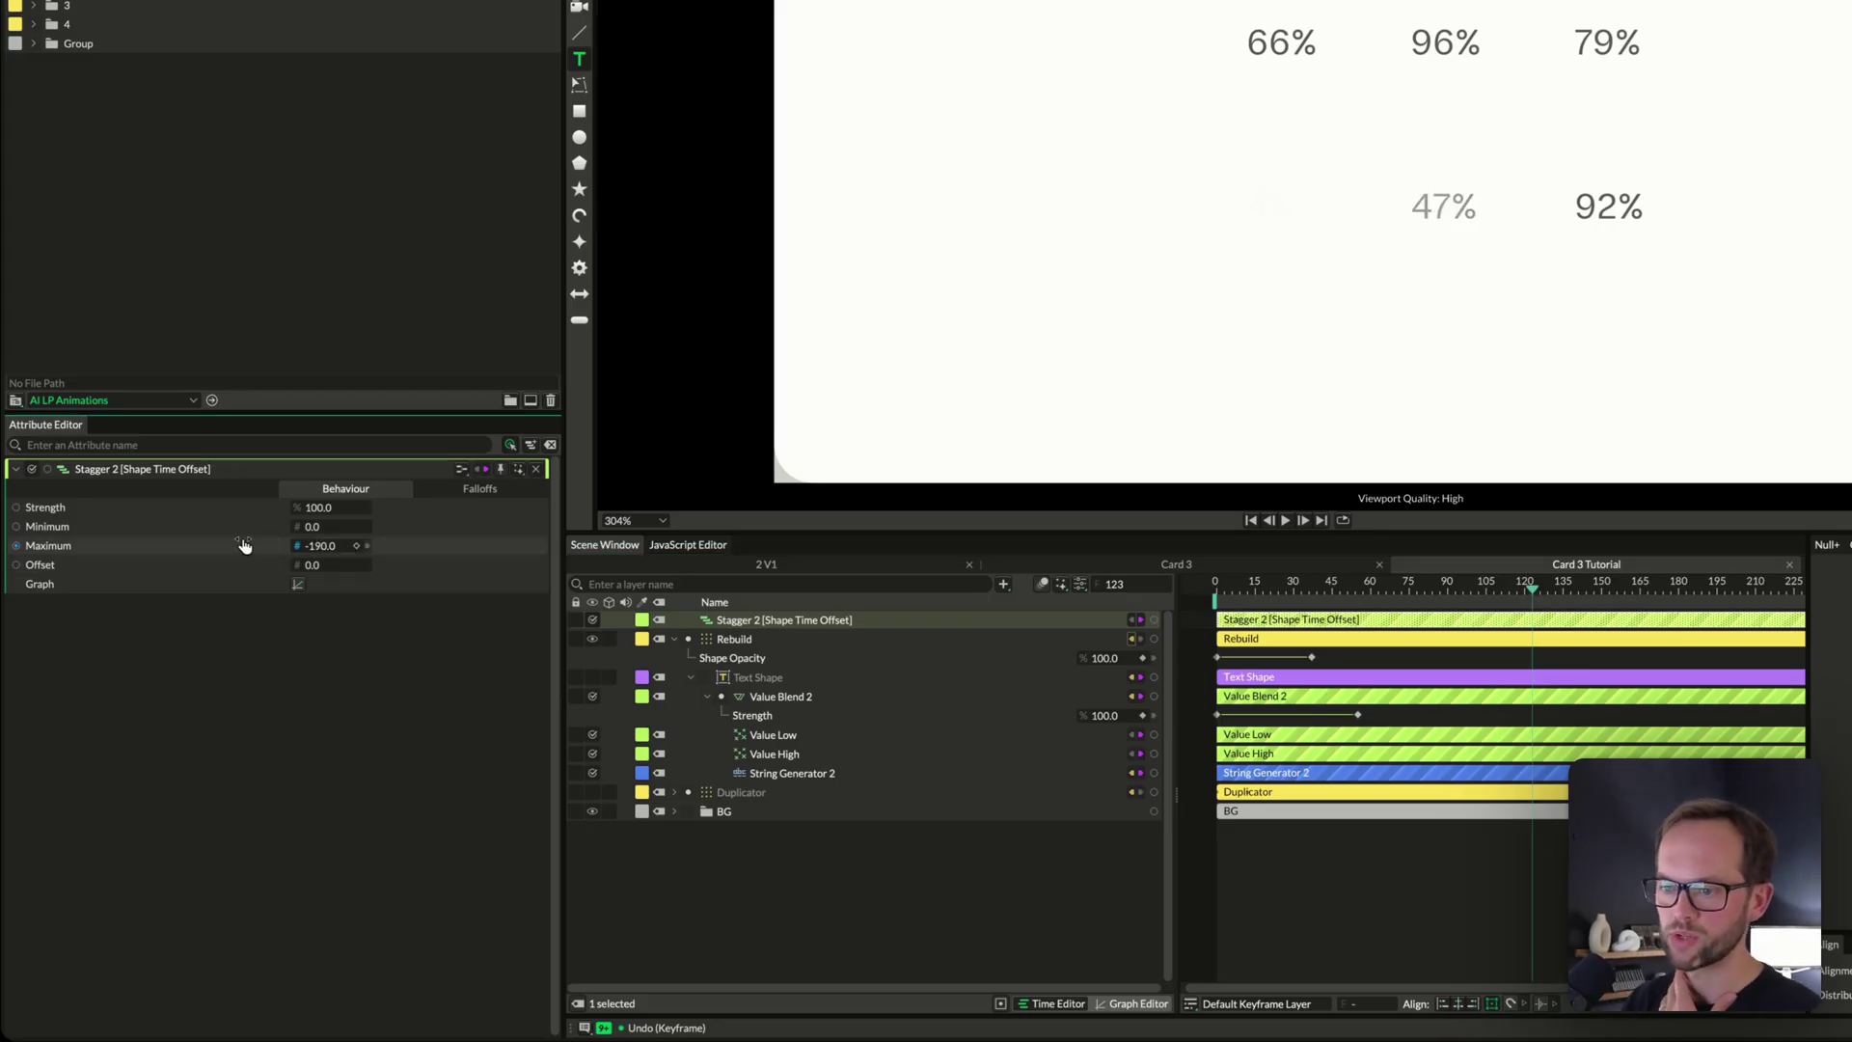
Try Stagger Maximum values of -35 and -13, playing back the fade-in to compare the timing
drag(244, 546, 383, 569)
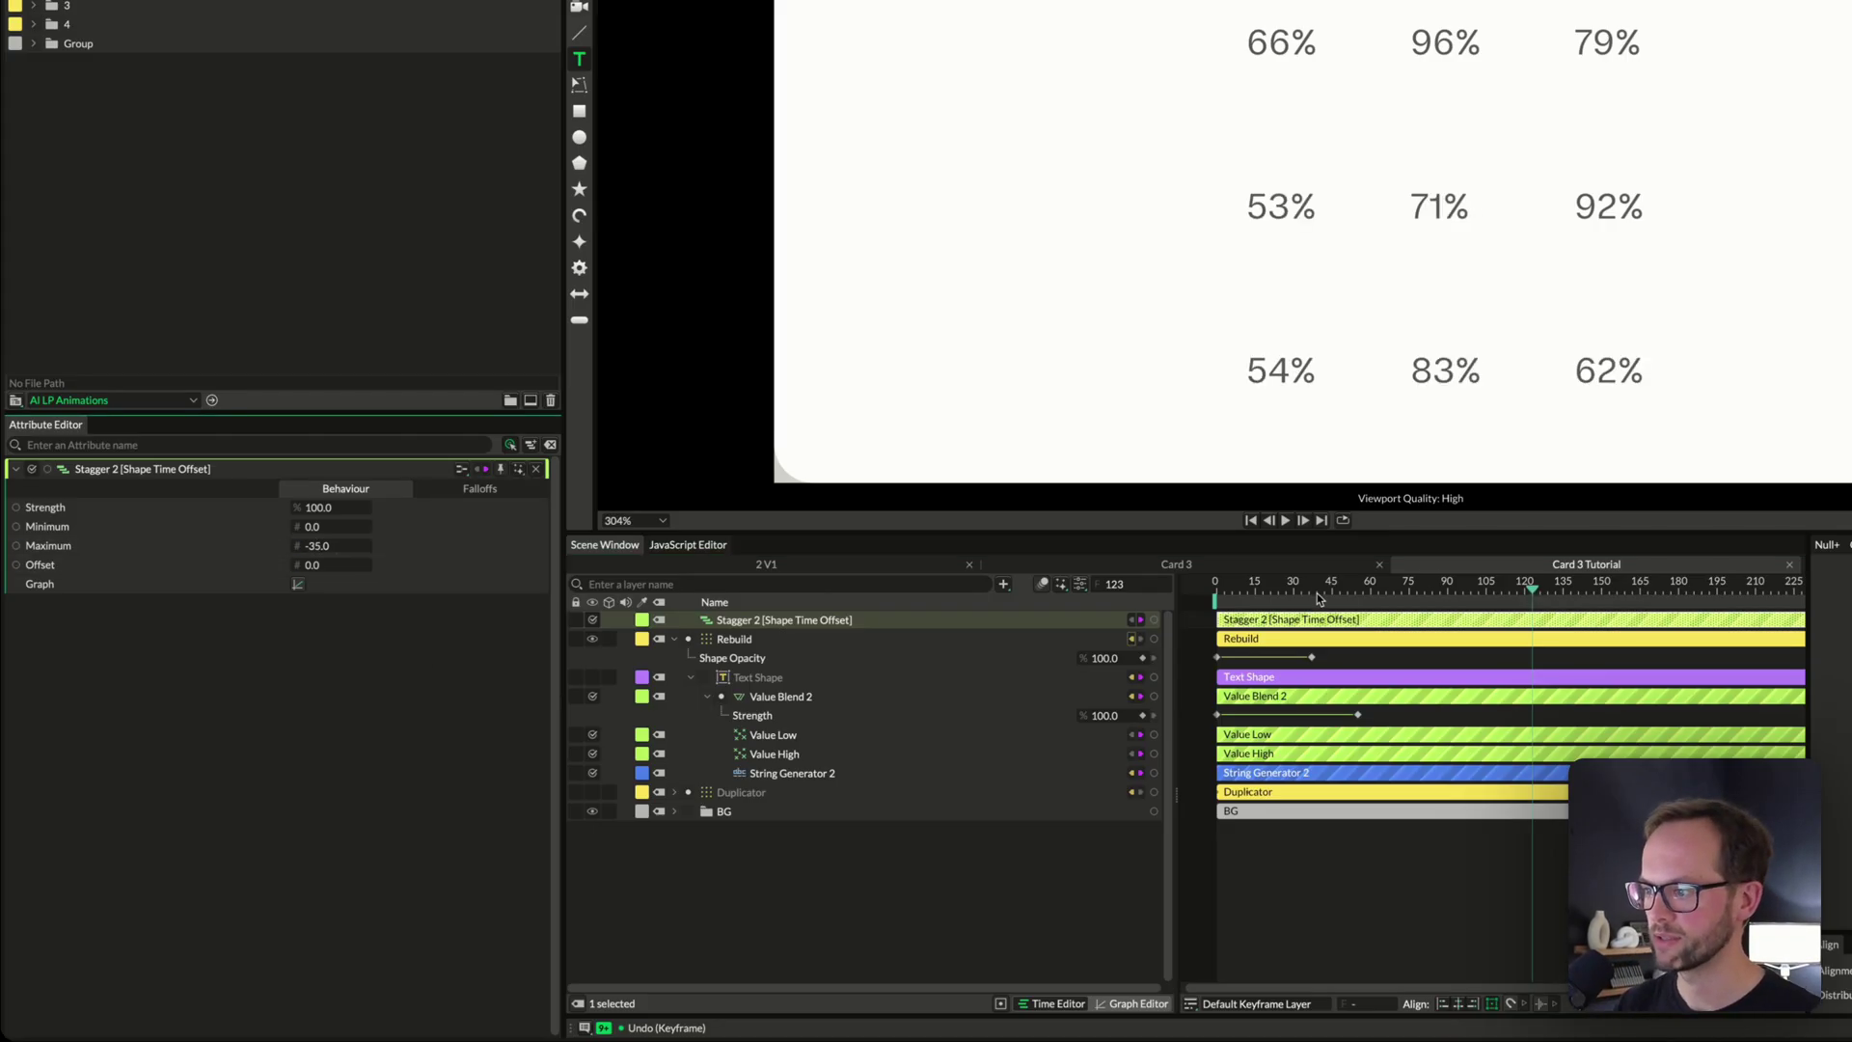
key(space)
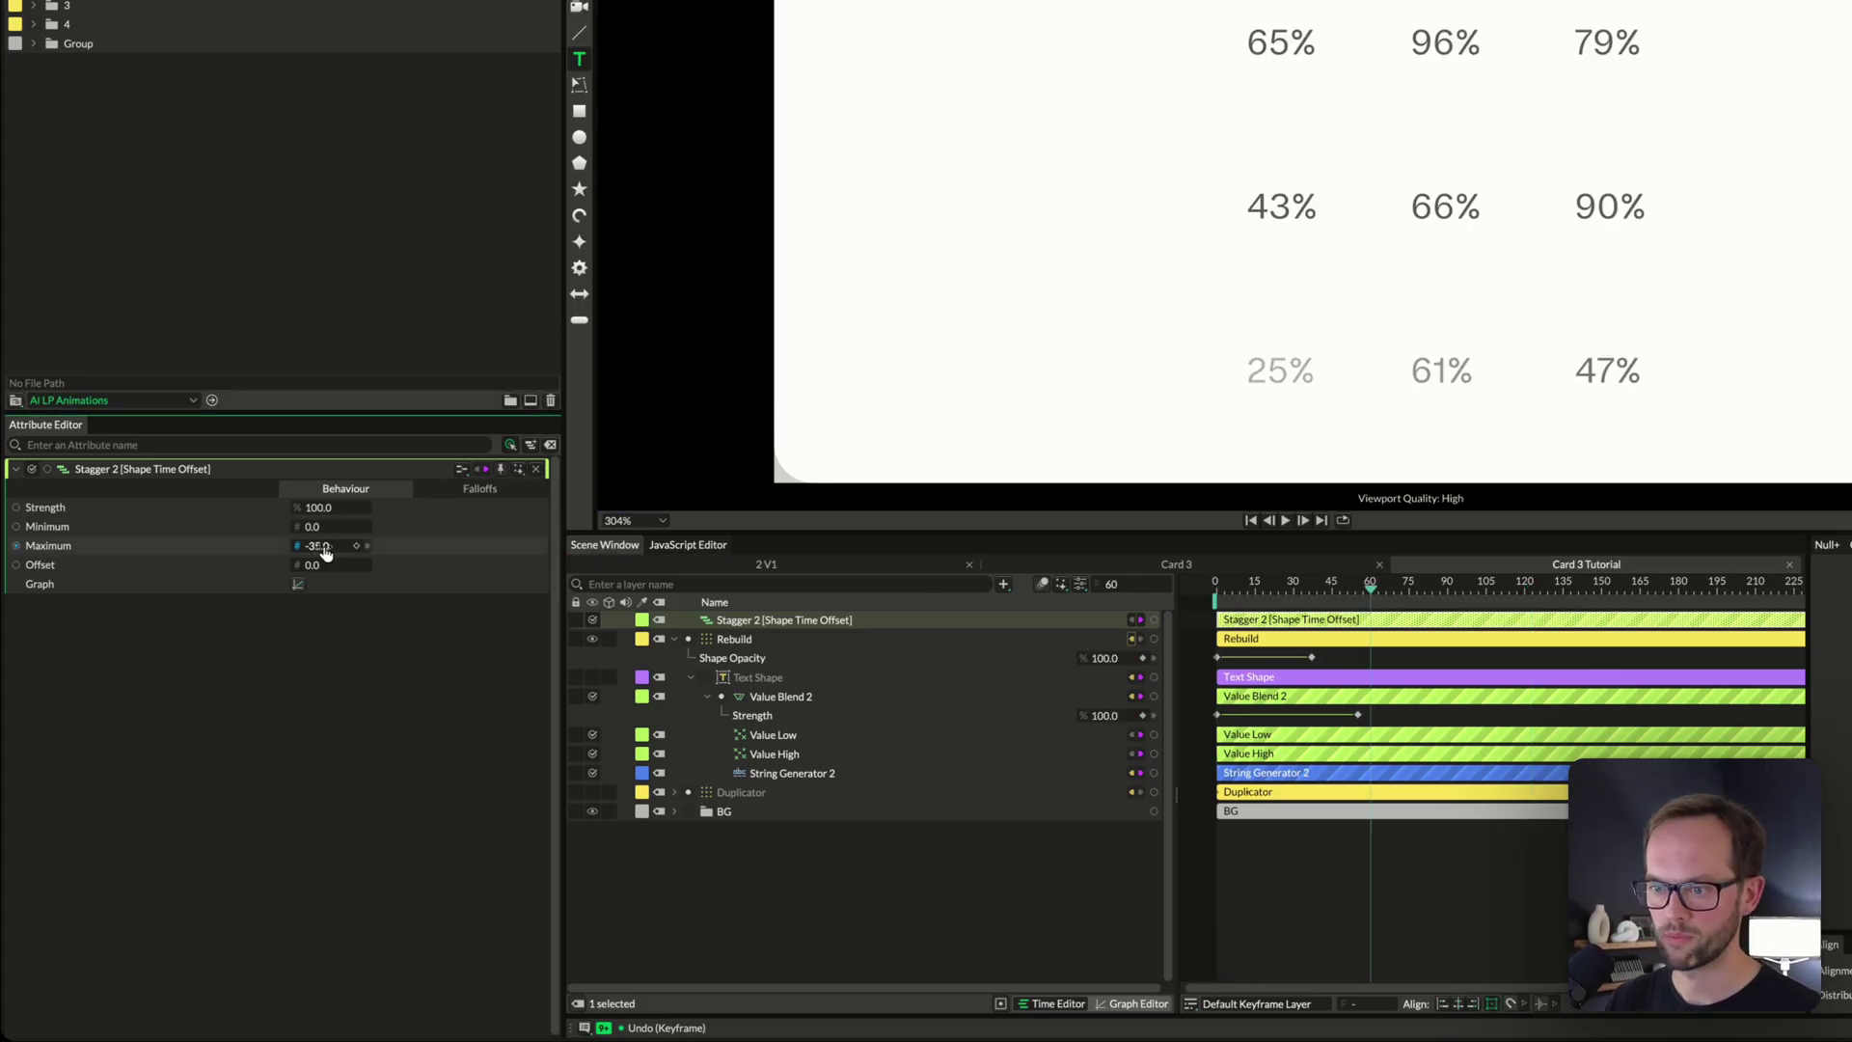
drag(326, 552, 352, 552)
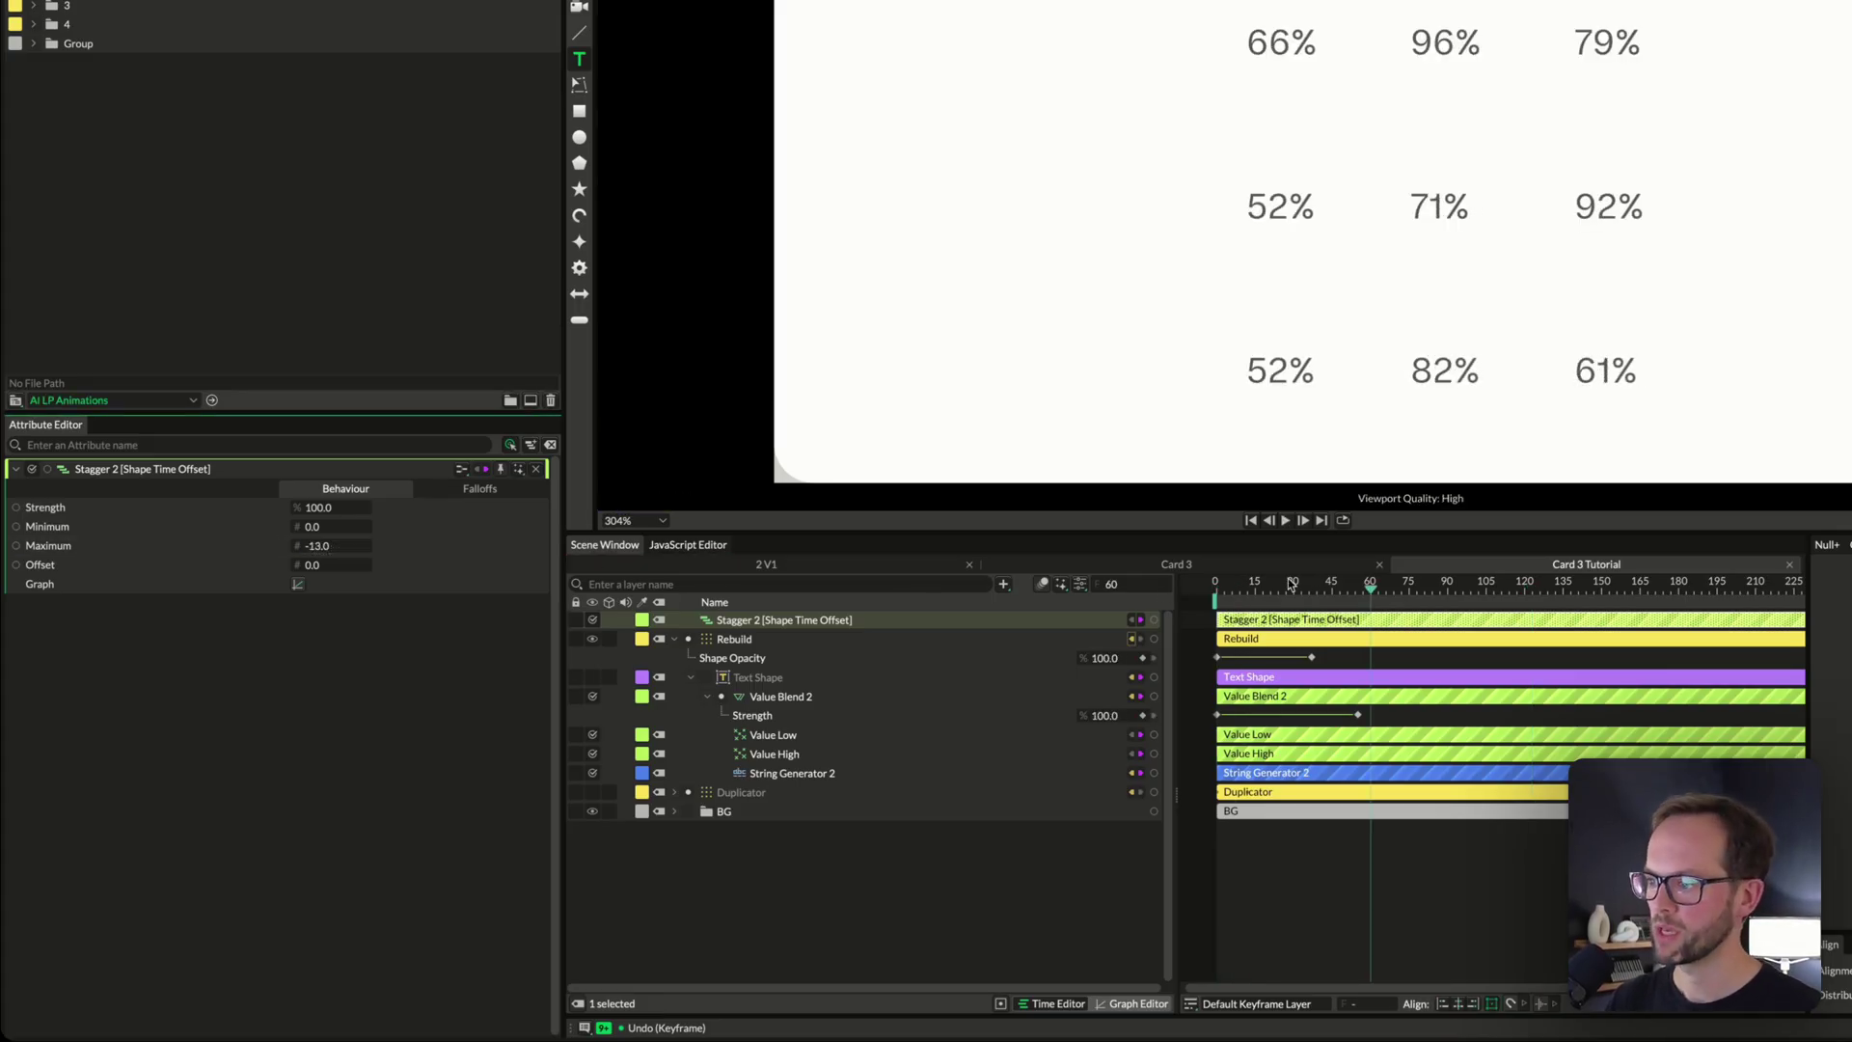
key(space)
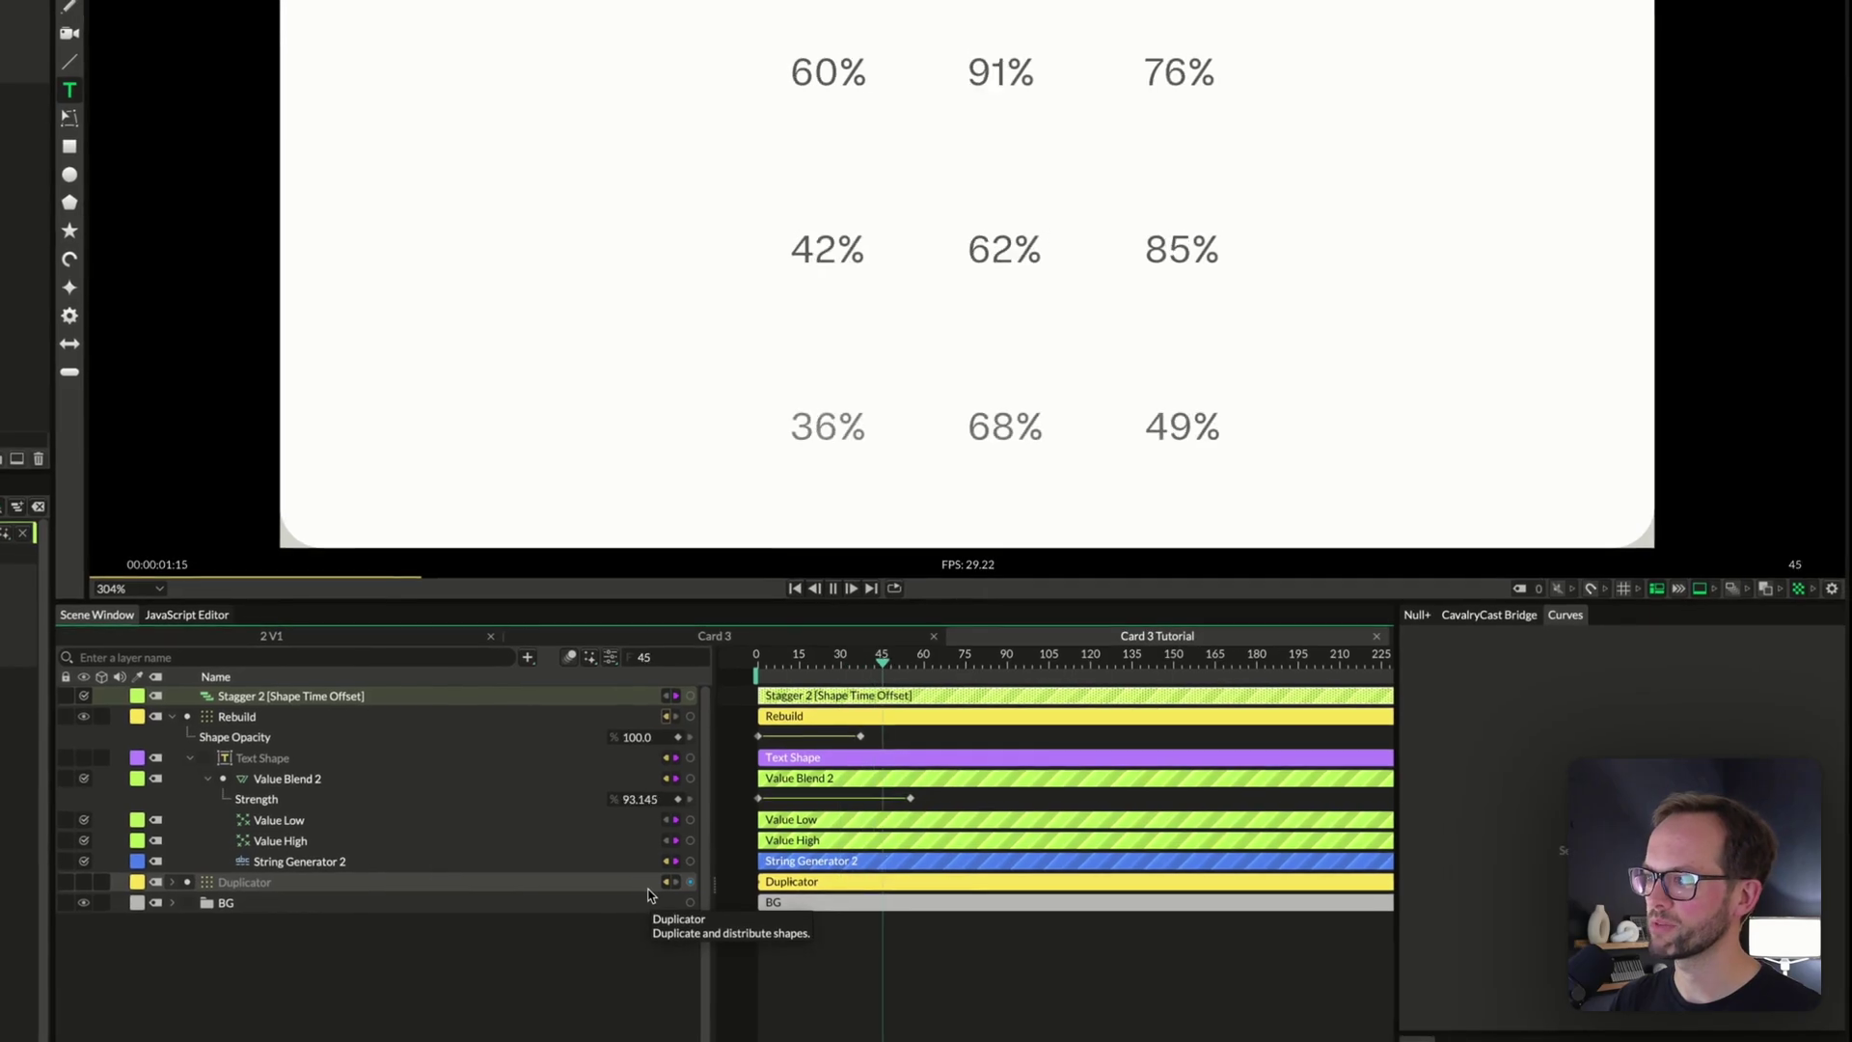
key(space)
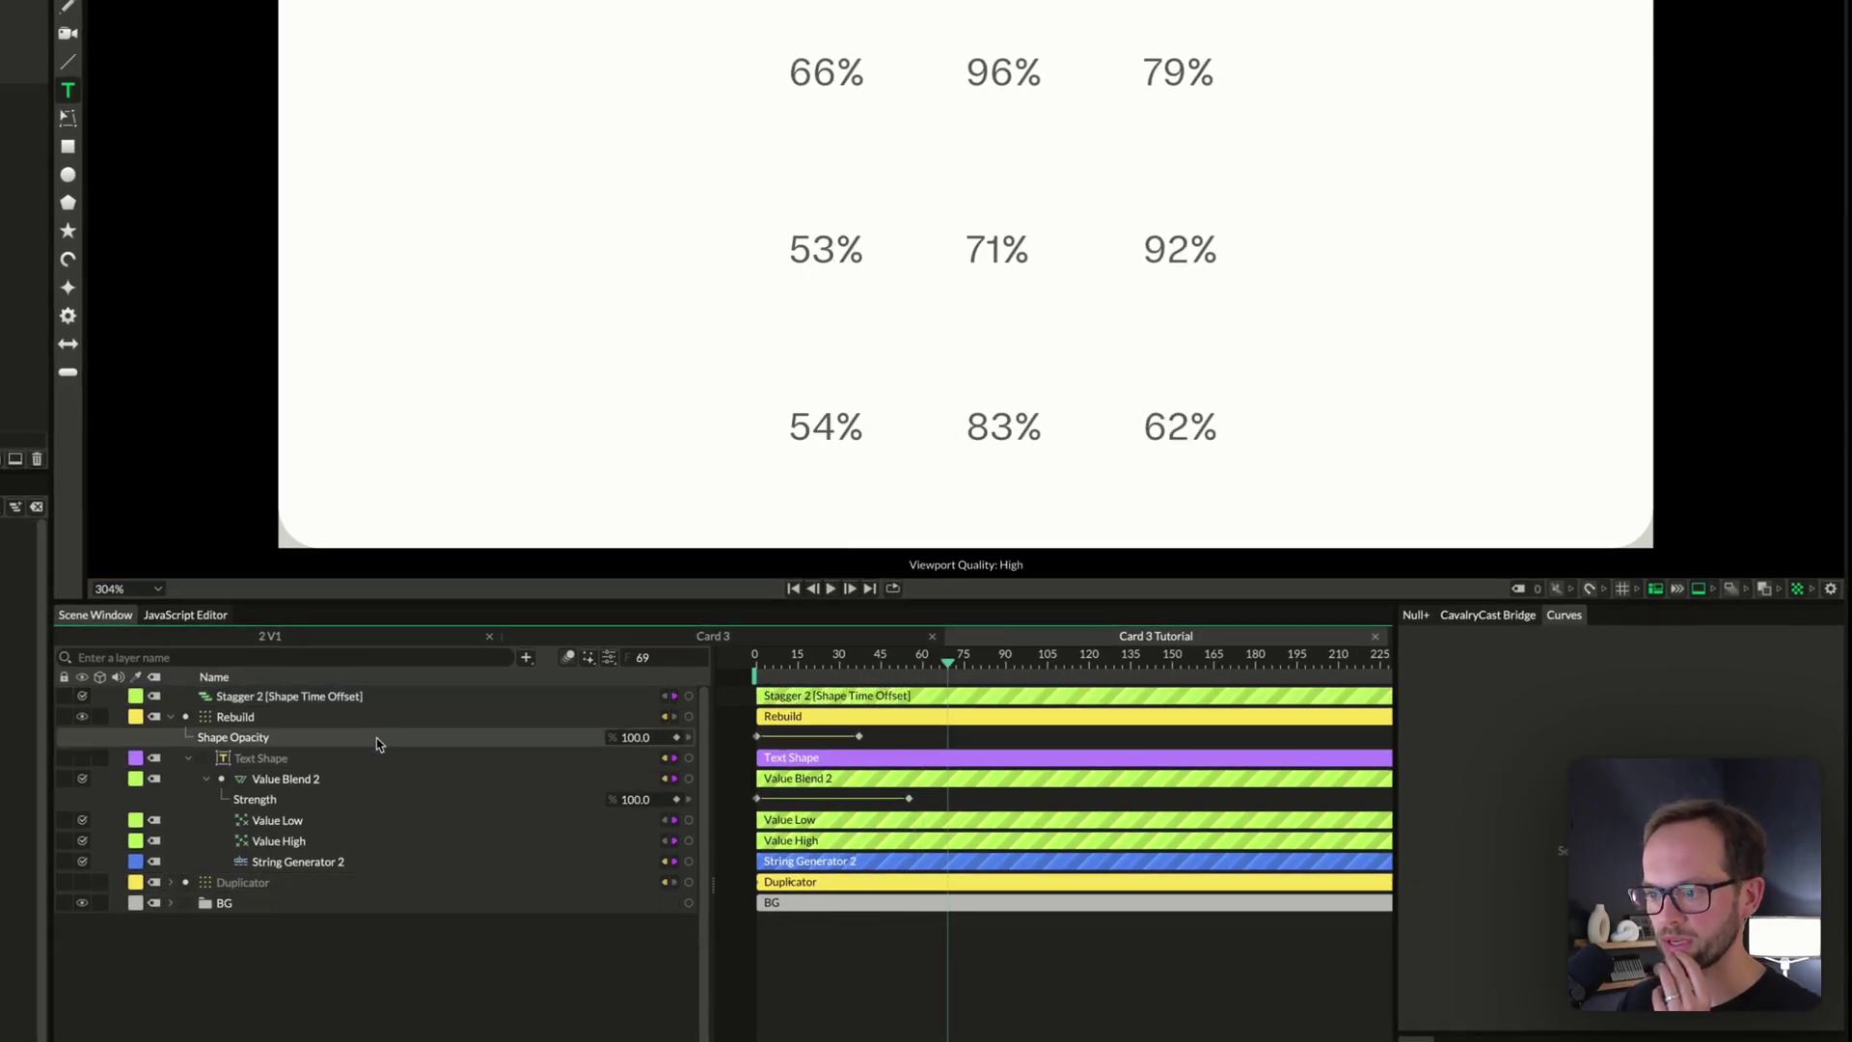
Check the viewport display settings and examine the index order of Rebuild's duplicates in the grid
click(1832, 589)
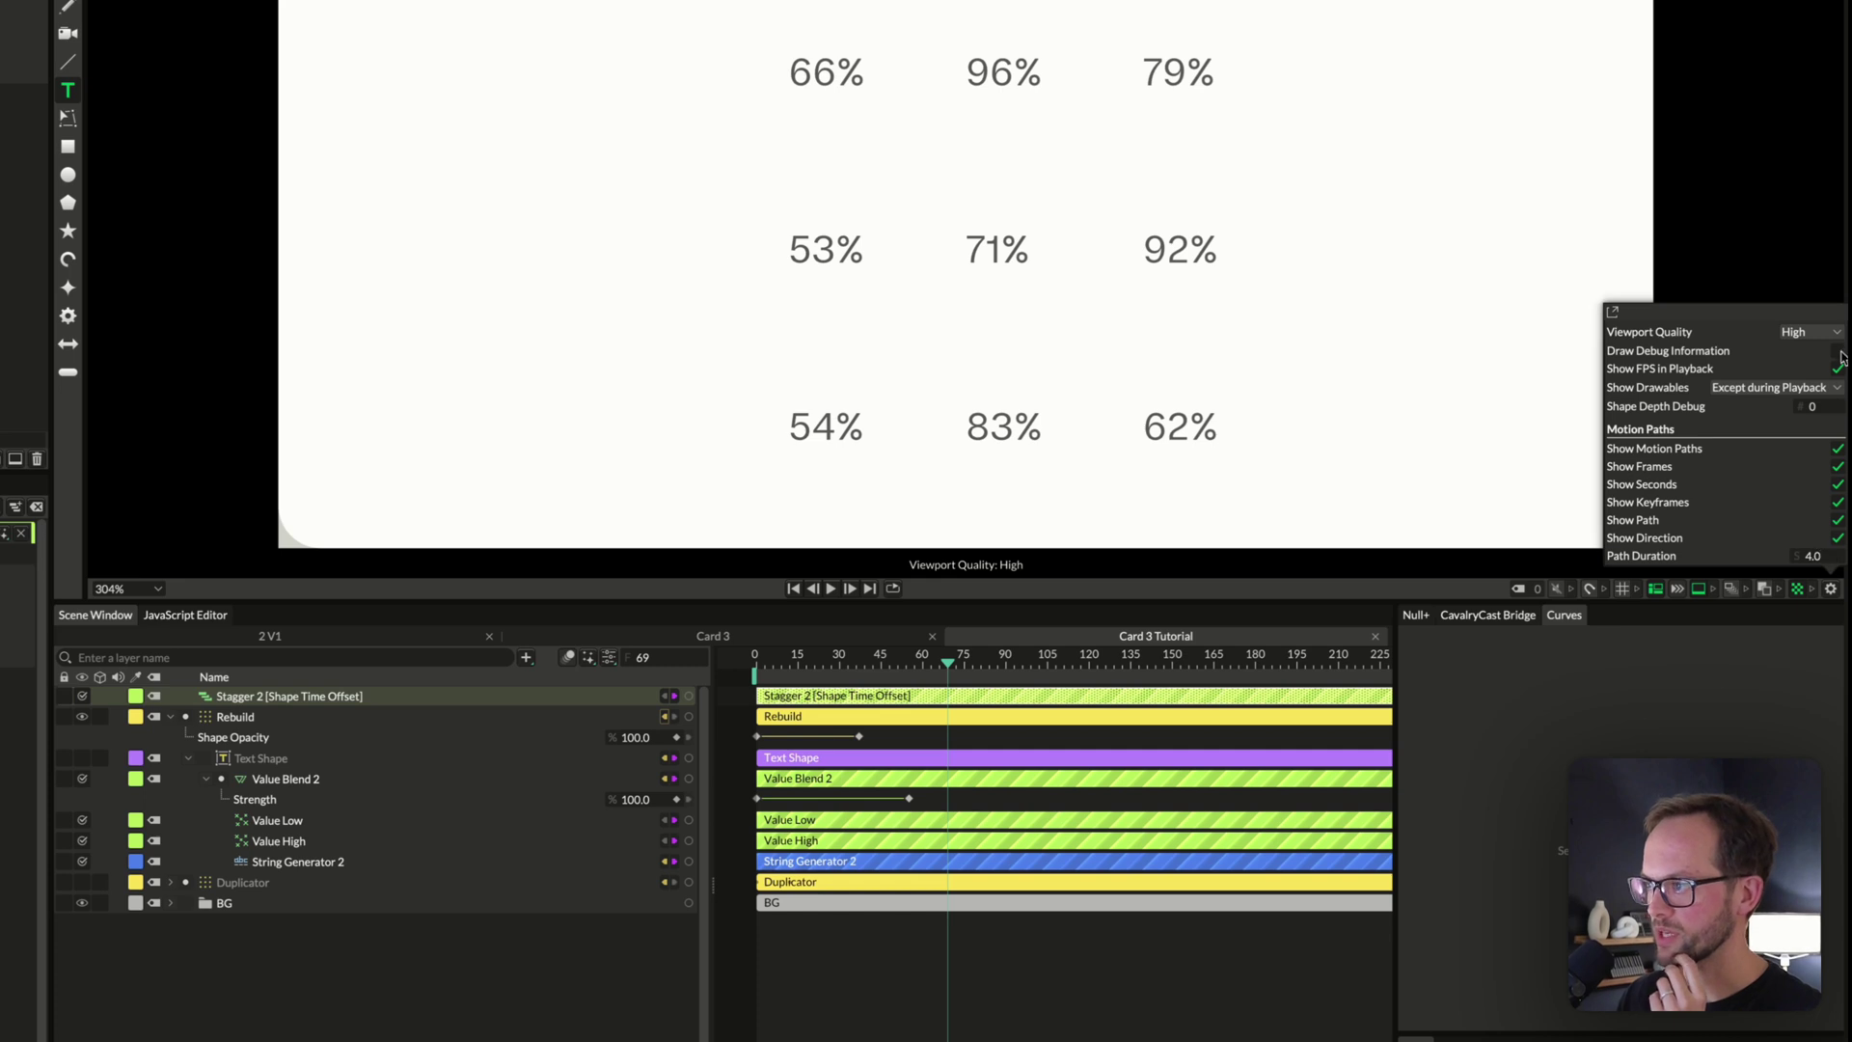
click(1028, 1034)
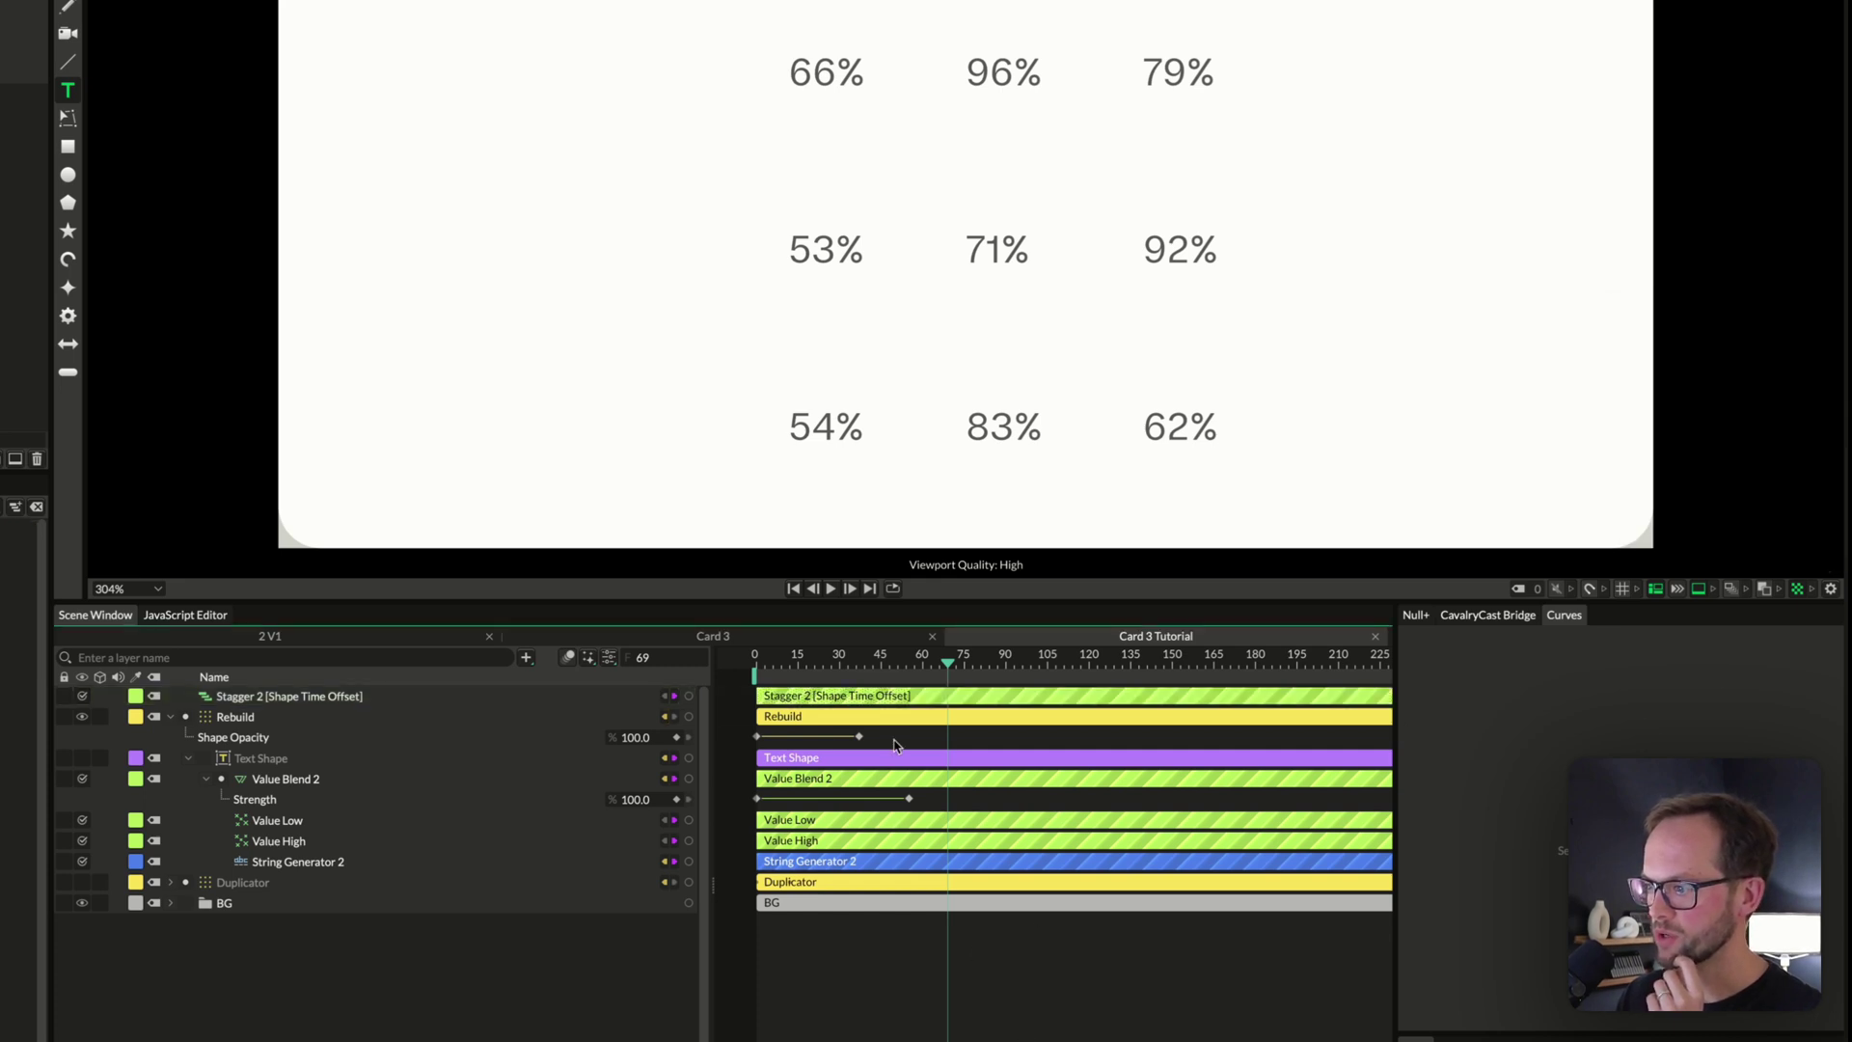
click(897, 718)
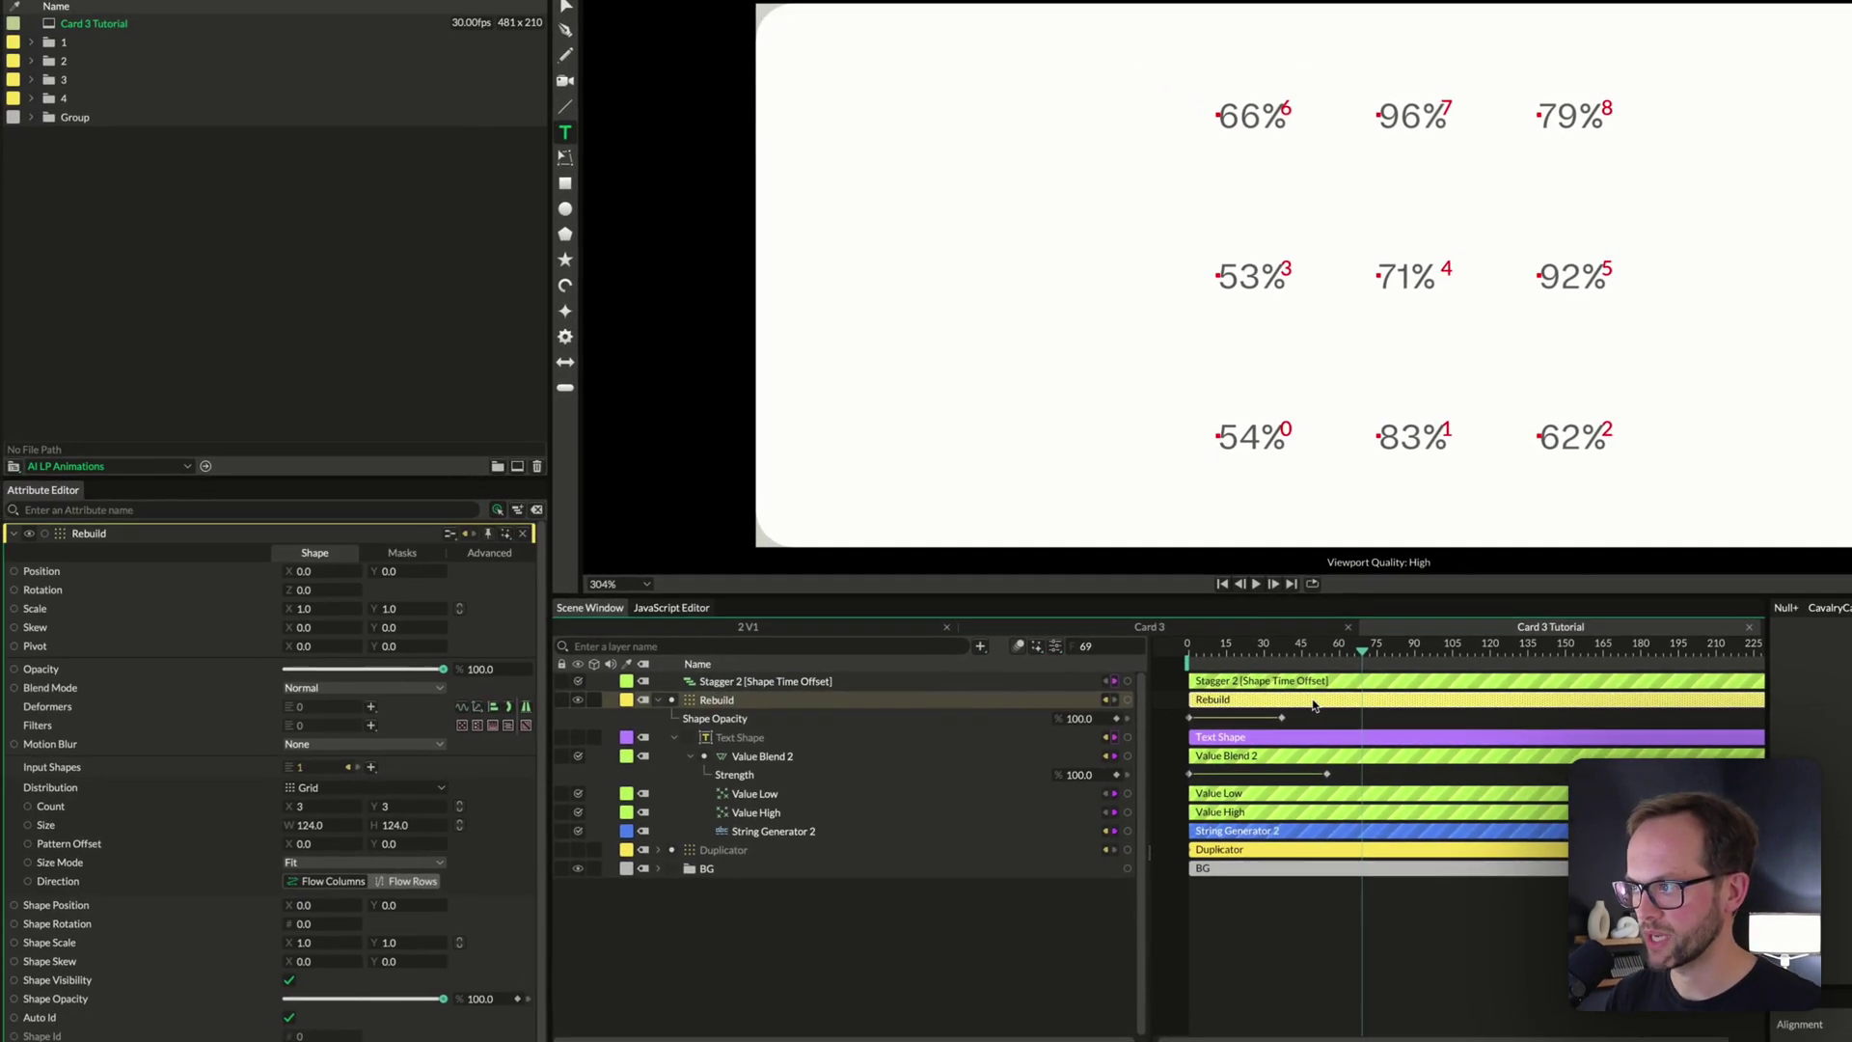
key(q)
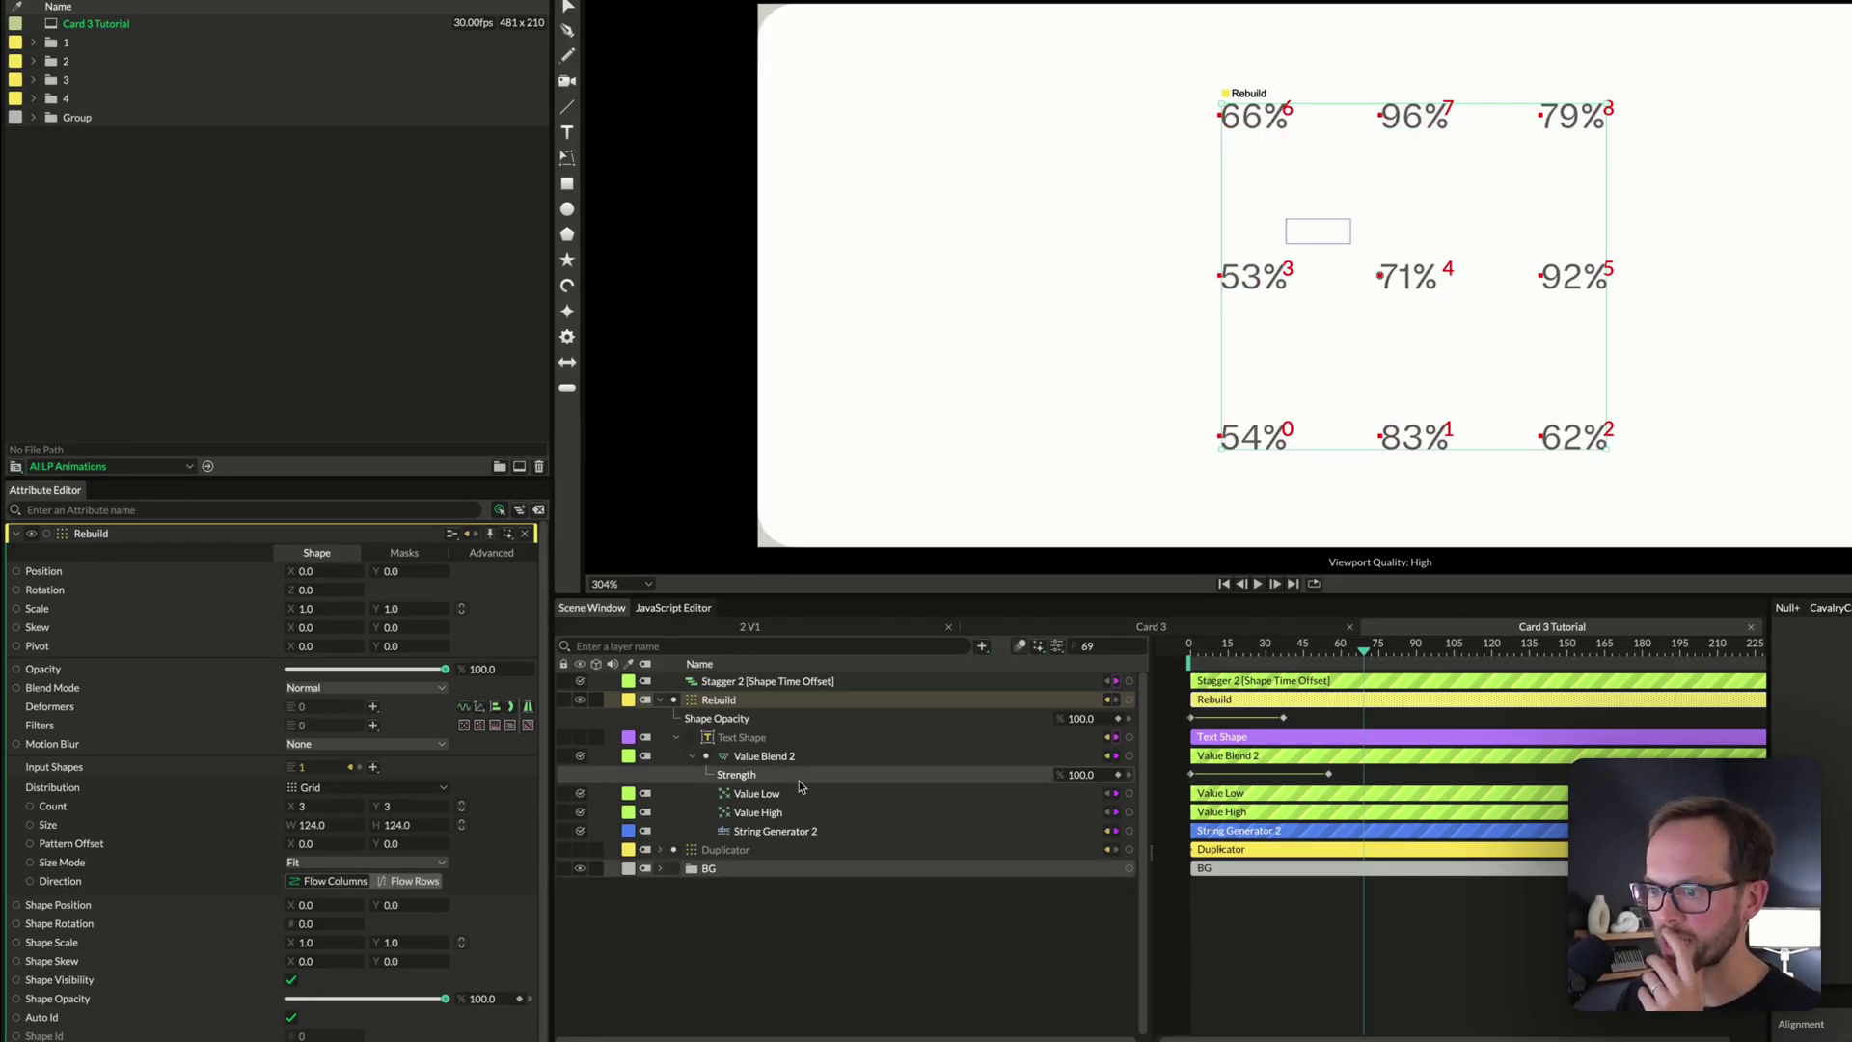
click(769, 955)
Flip the Stagger's graph so the curve descends, scrubbing through the fade-in to judge its current order
click(780, 685)
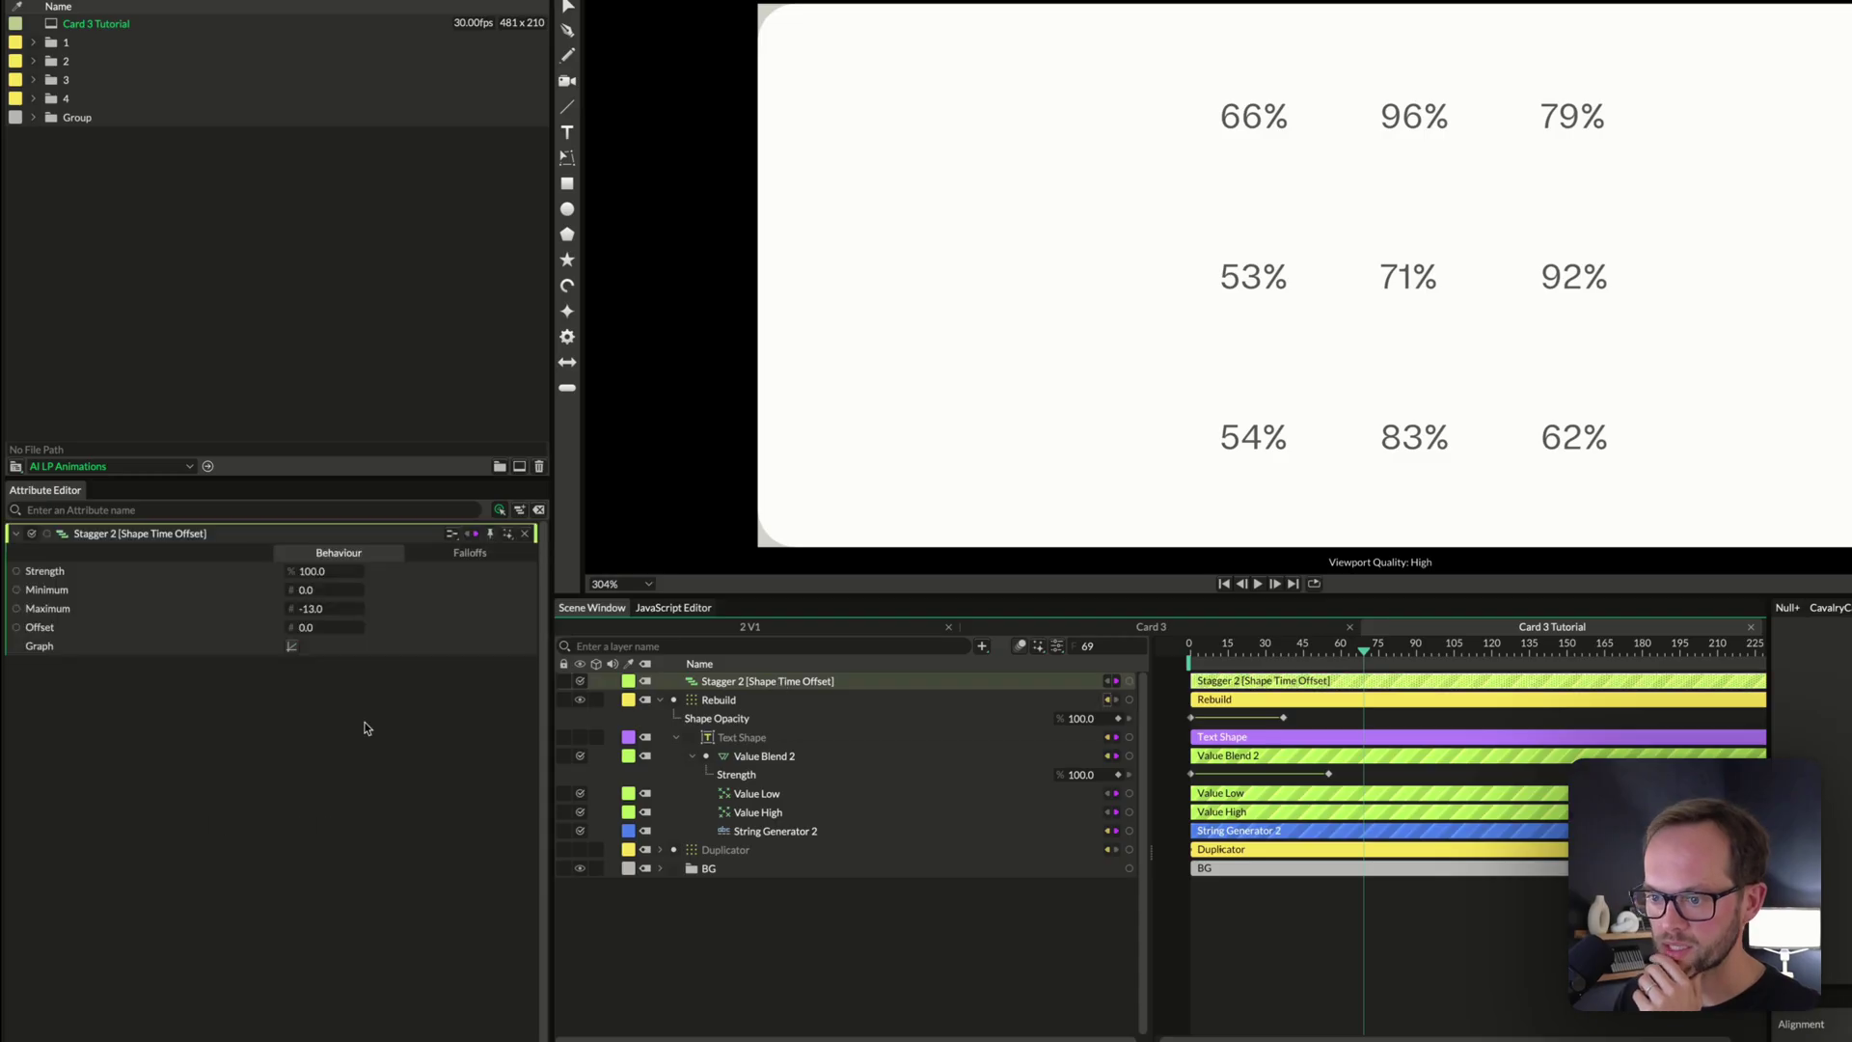
click(291, 645)
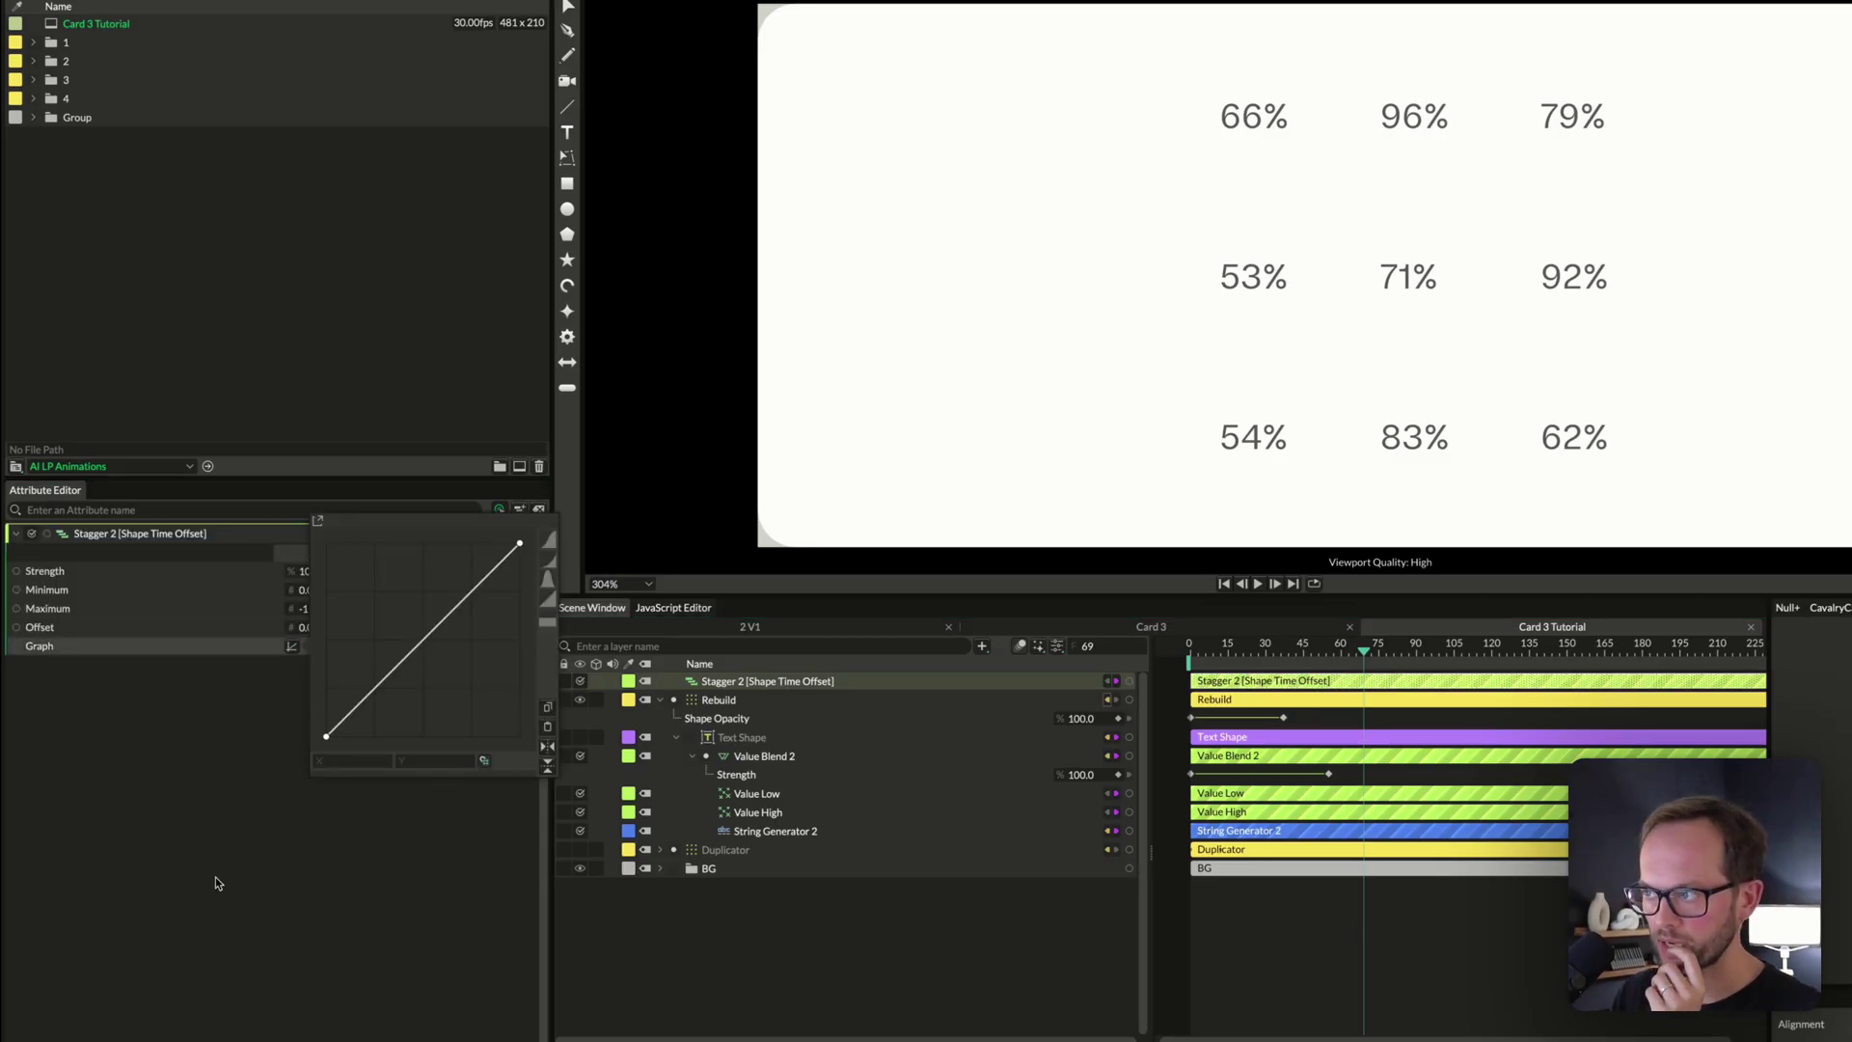
drag(1259, 648, 1216, 653)
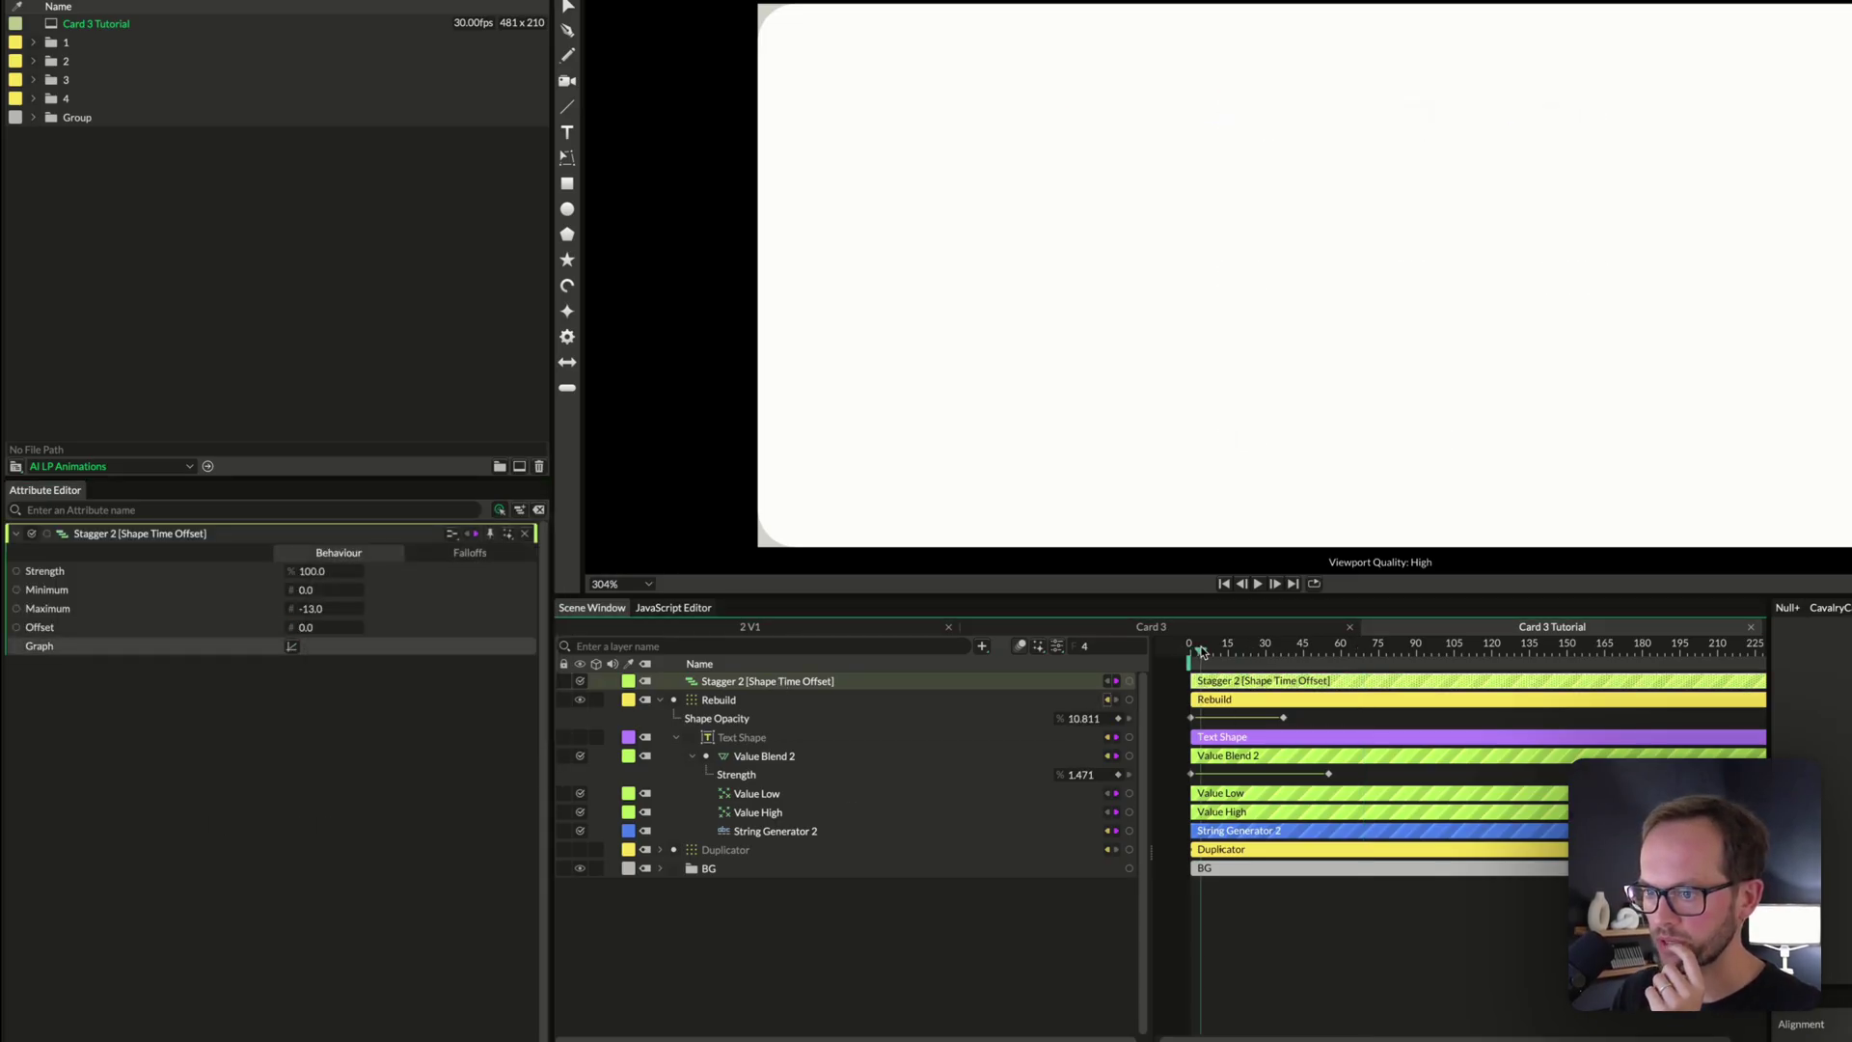
click(292, 645)
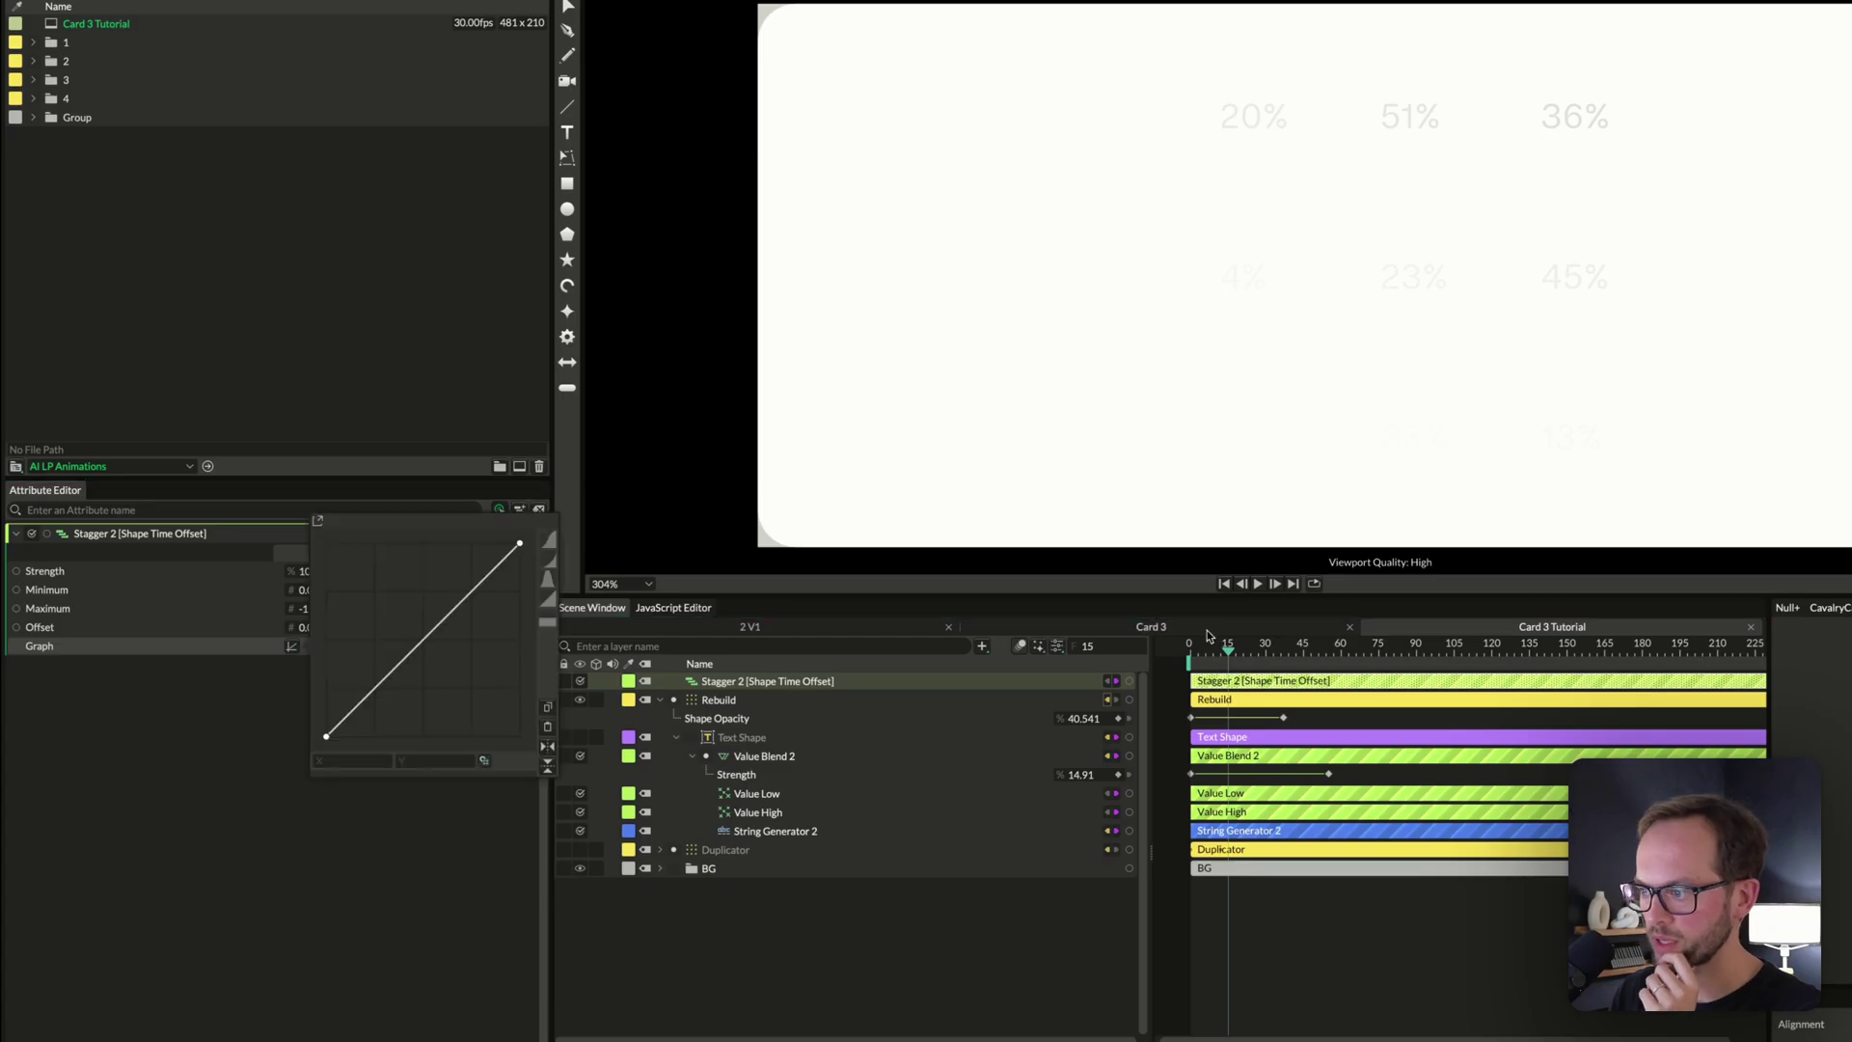
drag(1211, 649, 1308, 651)
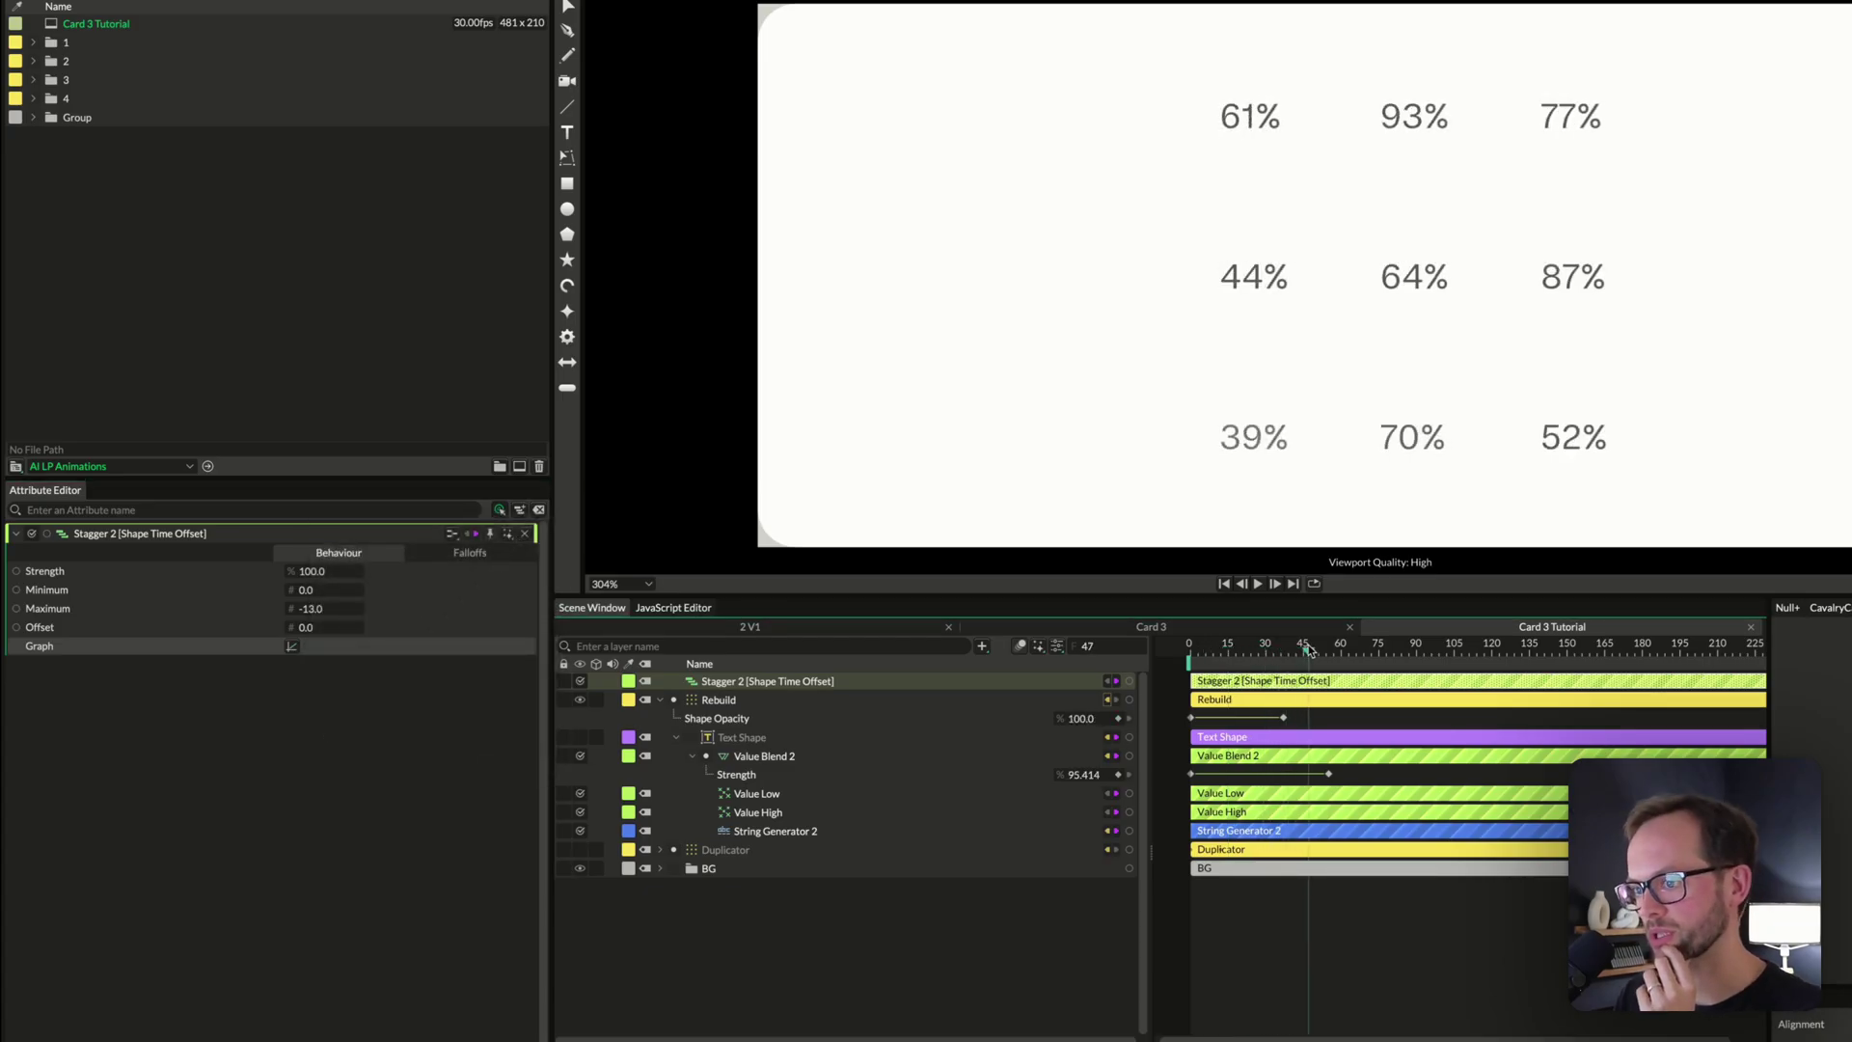
click(291, 648)
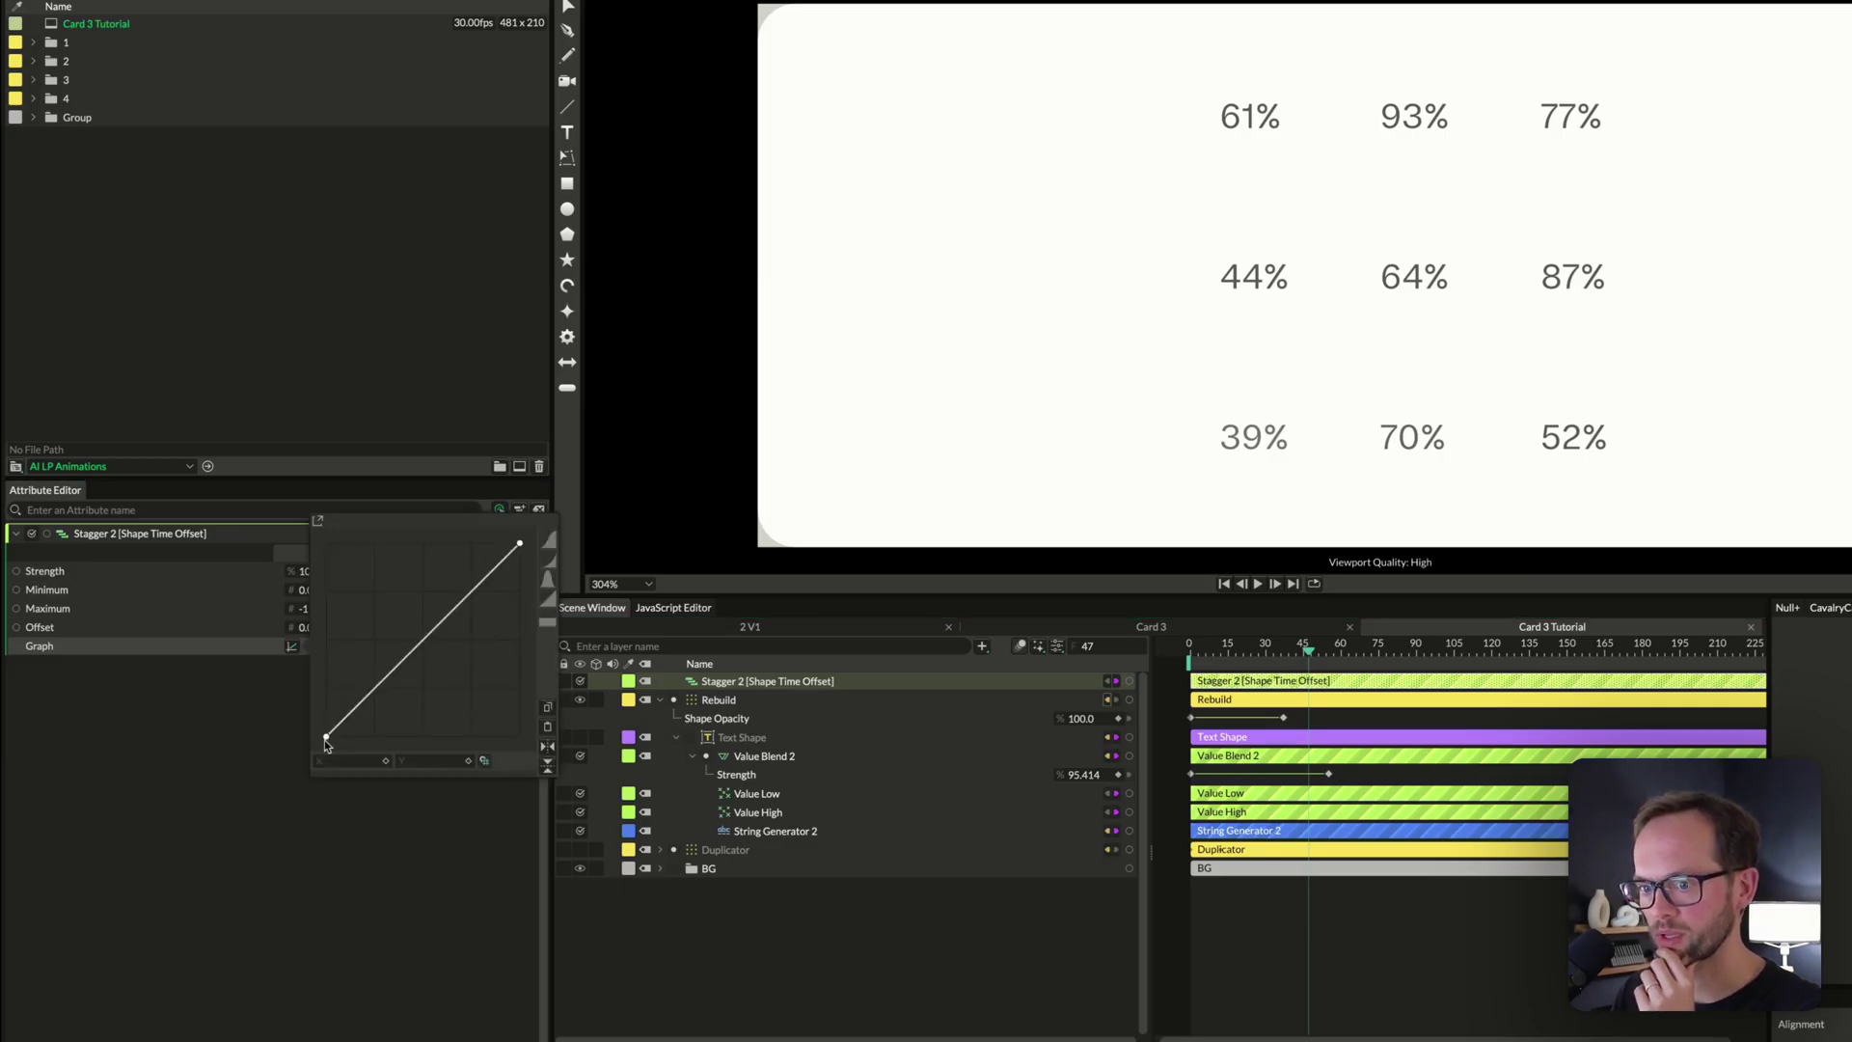
click(547, 745)
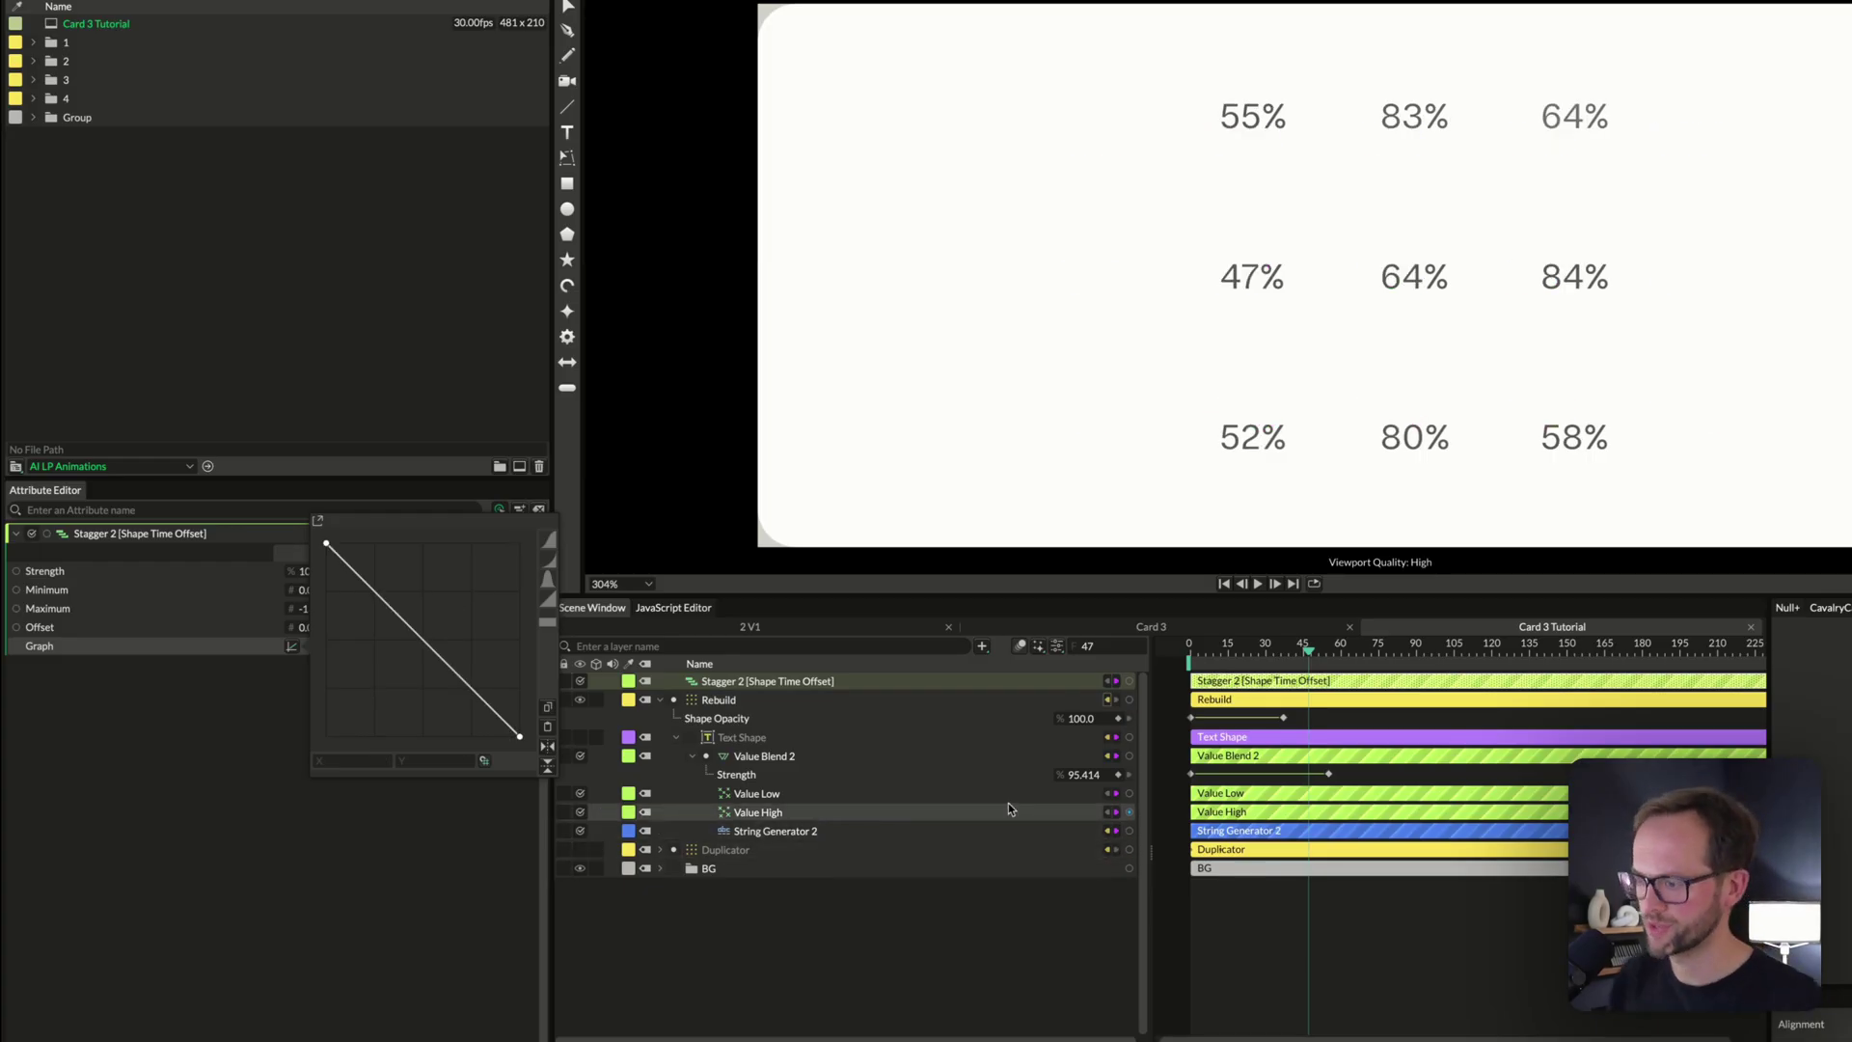
Play the animation from frame 0 to check the order of the reversed stagger
drag(1264, 658, 1163, 648)
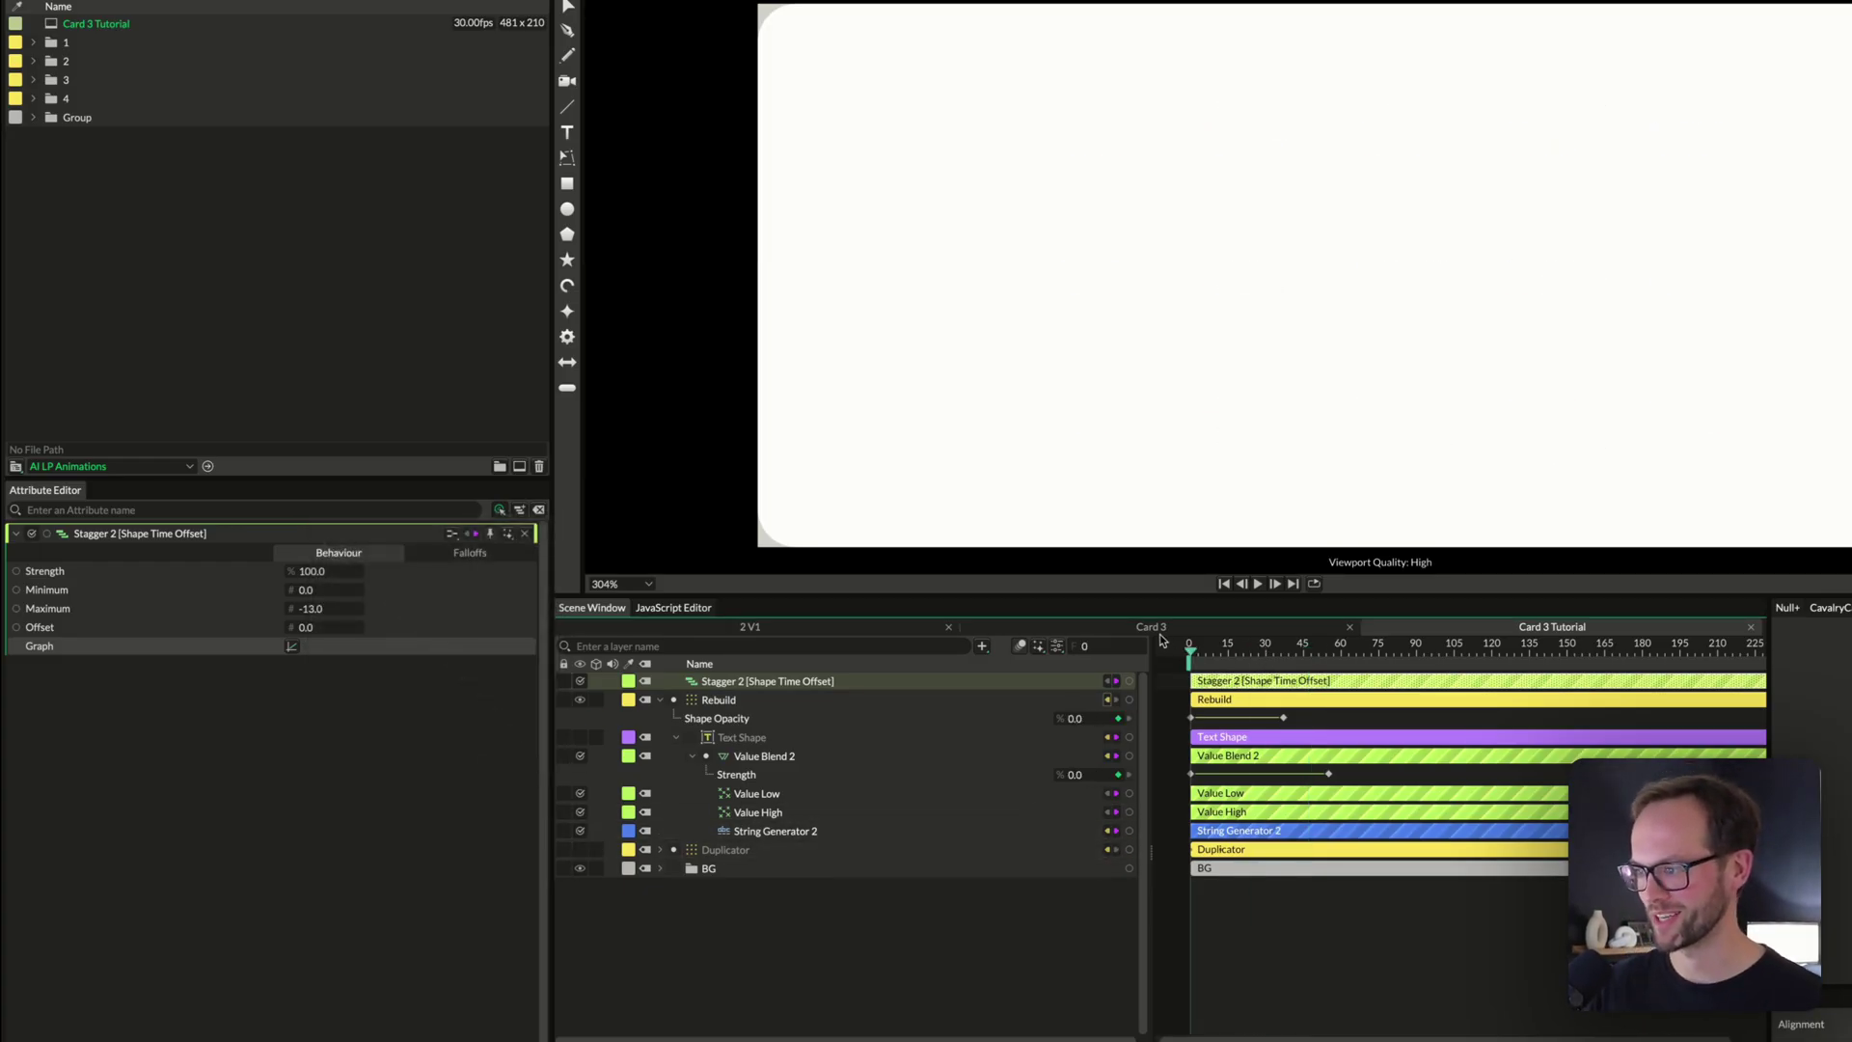
key(space)
key(space)
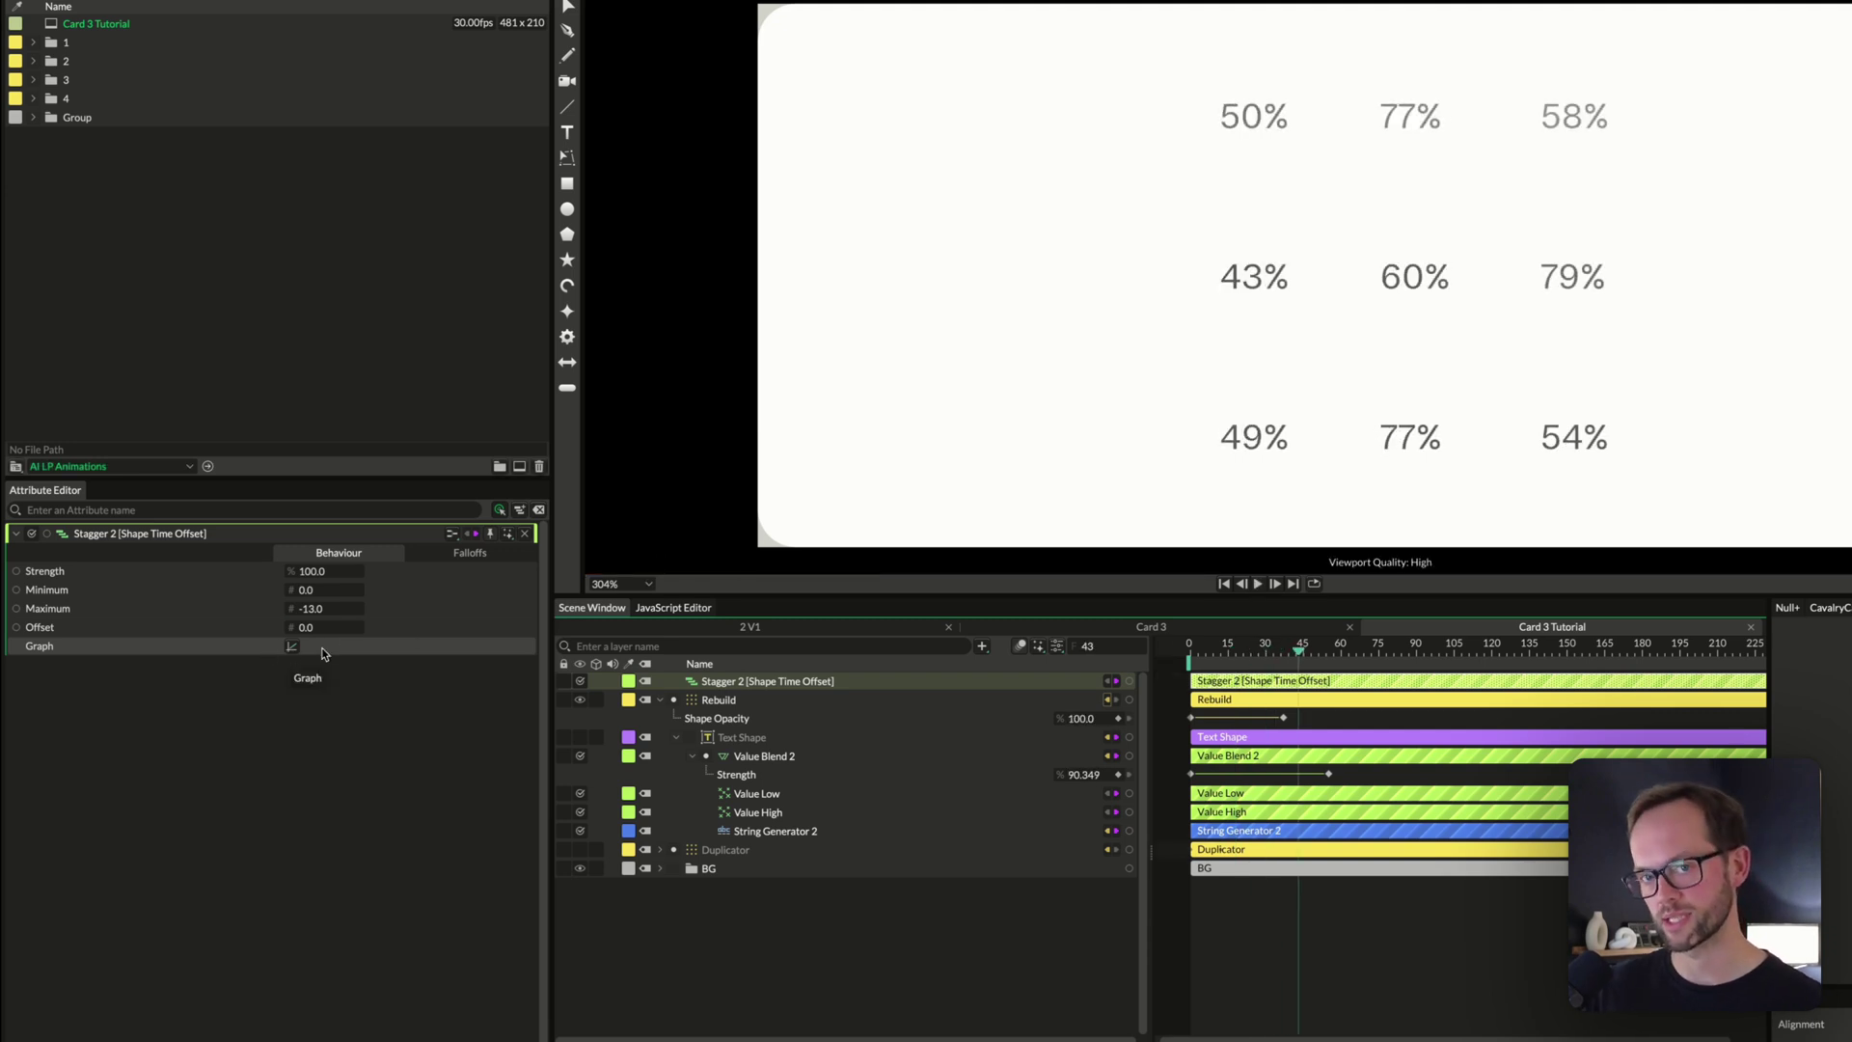
drag(1249, 657, 1182, 657)
key(space)
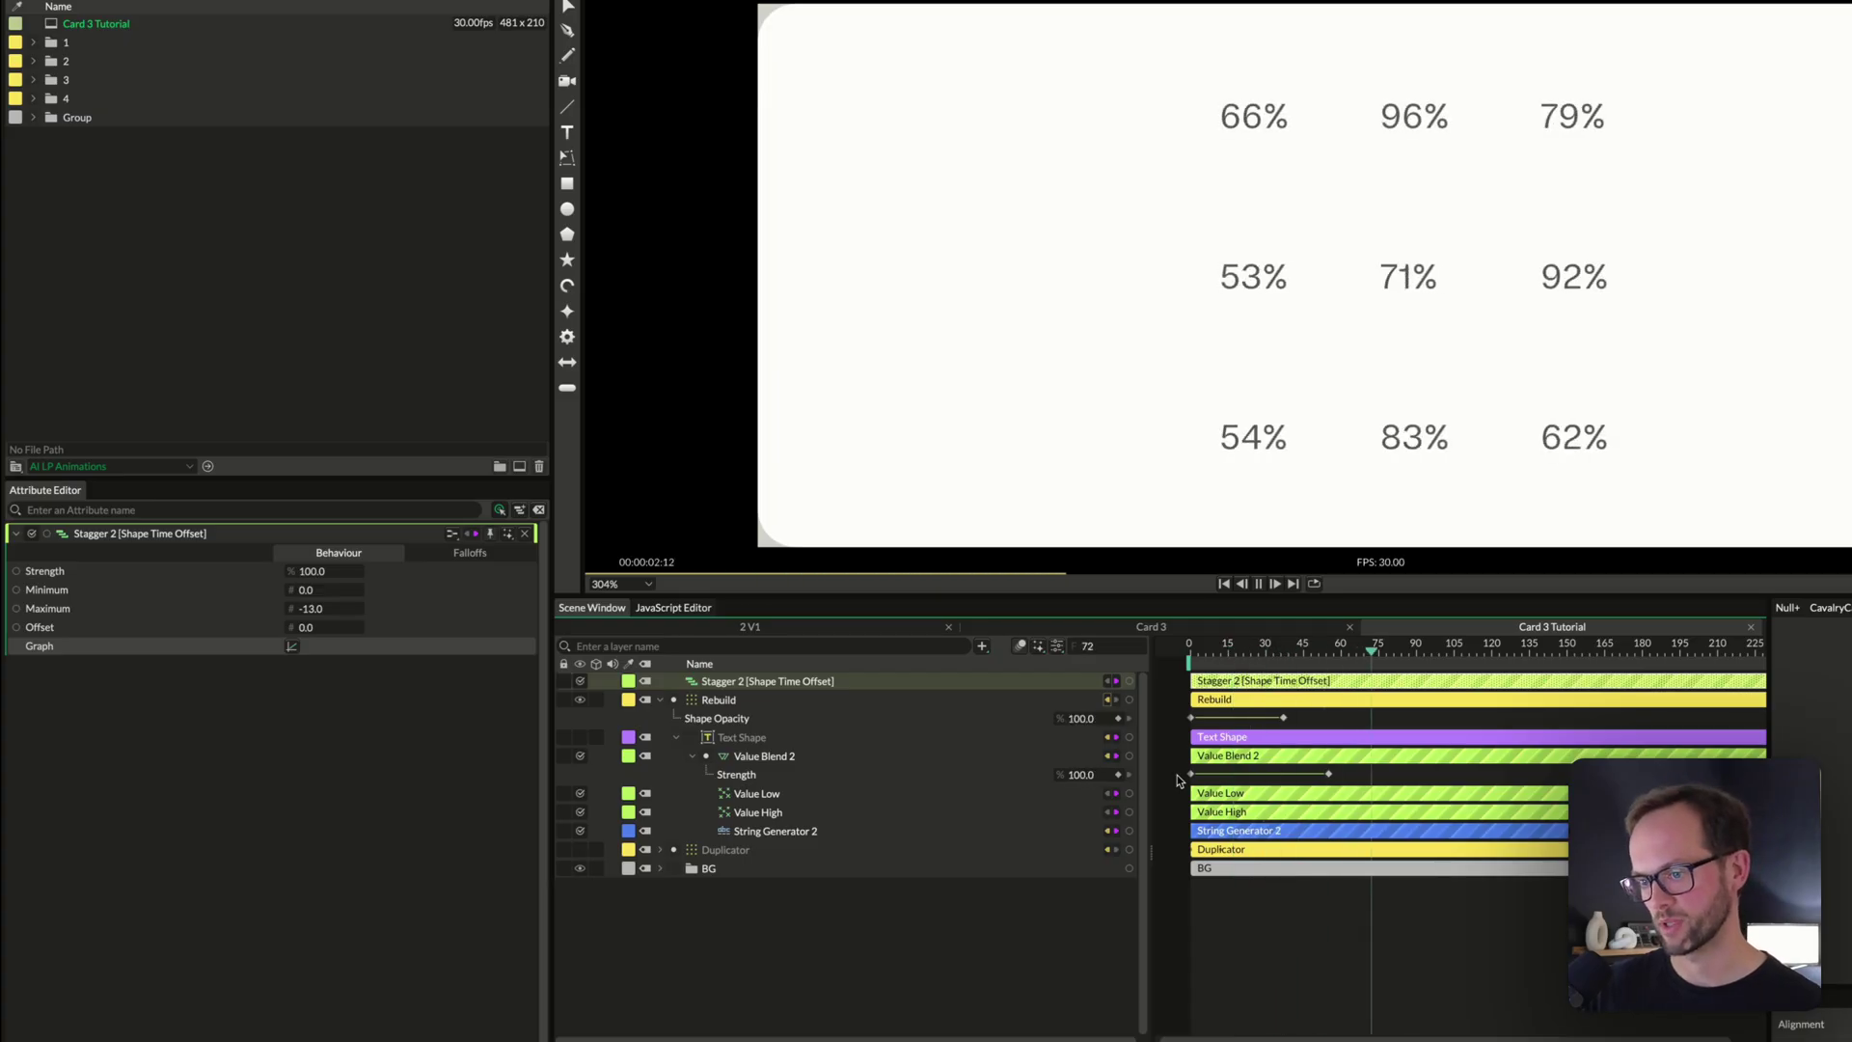
key(space)
Switch the Direction of Rebuild's grid so the duplicates are indexed column by column, and preview the fade-in
click(1313, 702)
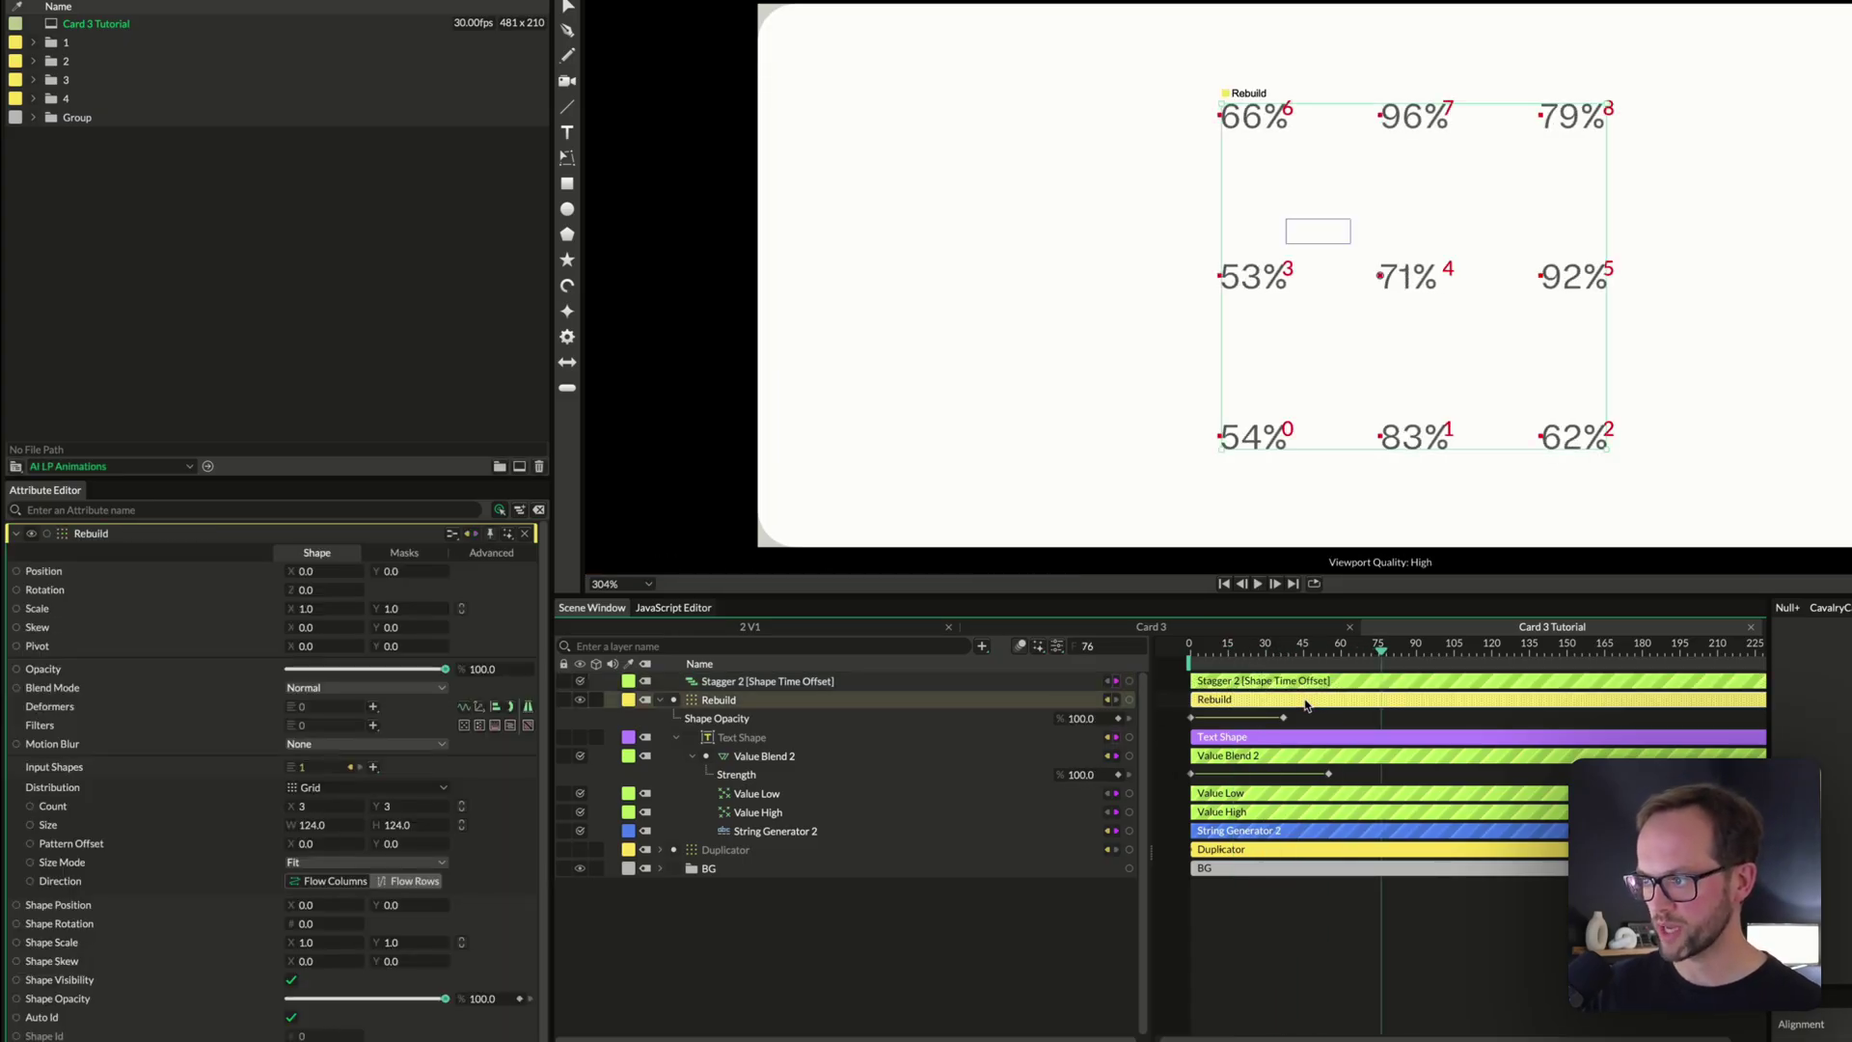
click(399, 882)
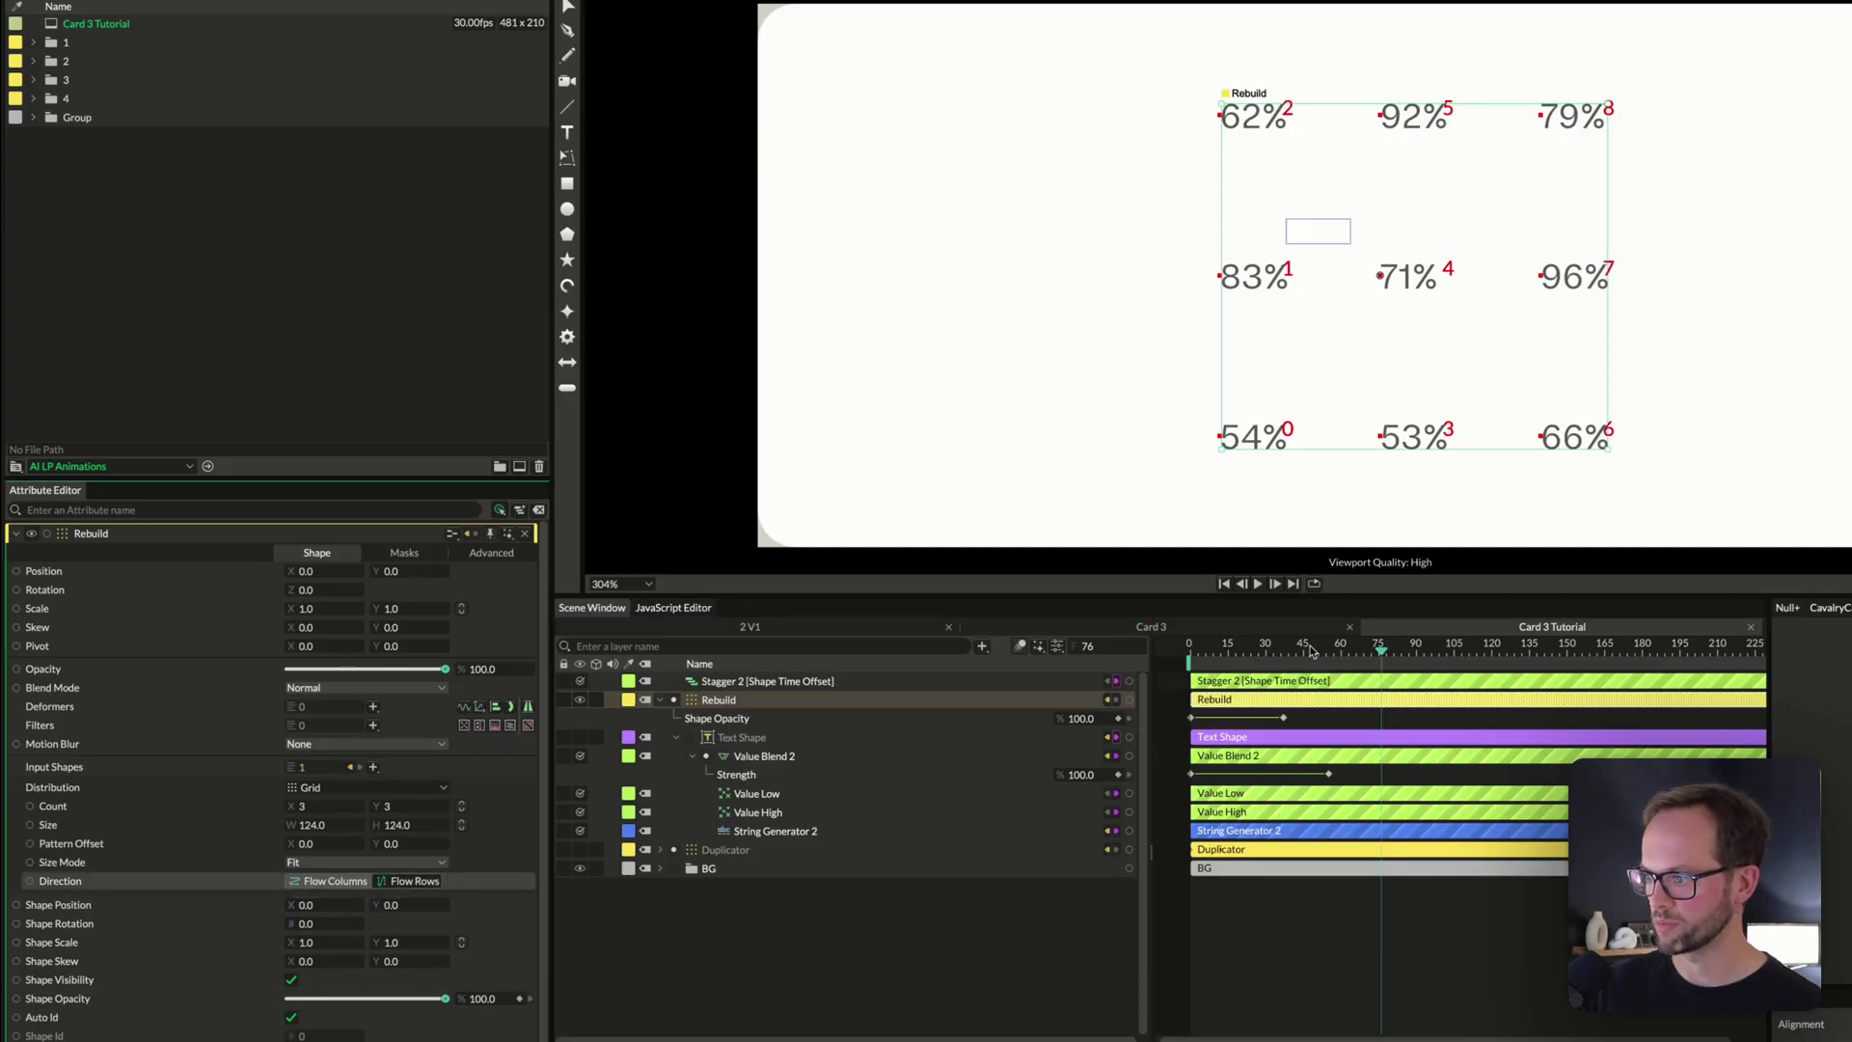
key(space)
click(1357, 953)
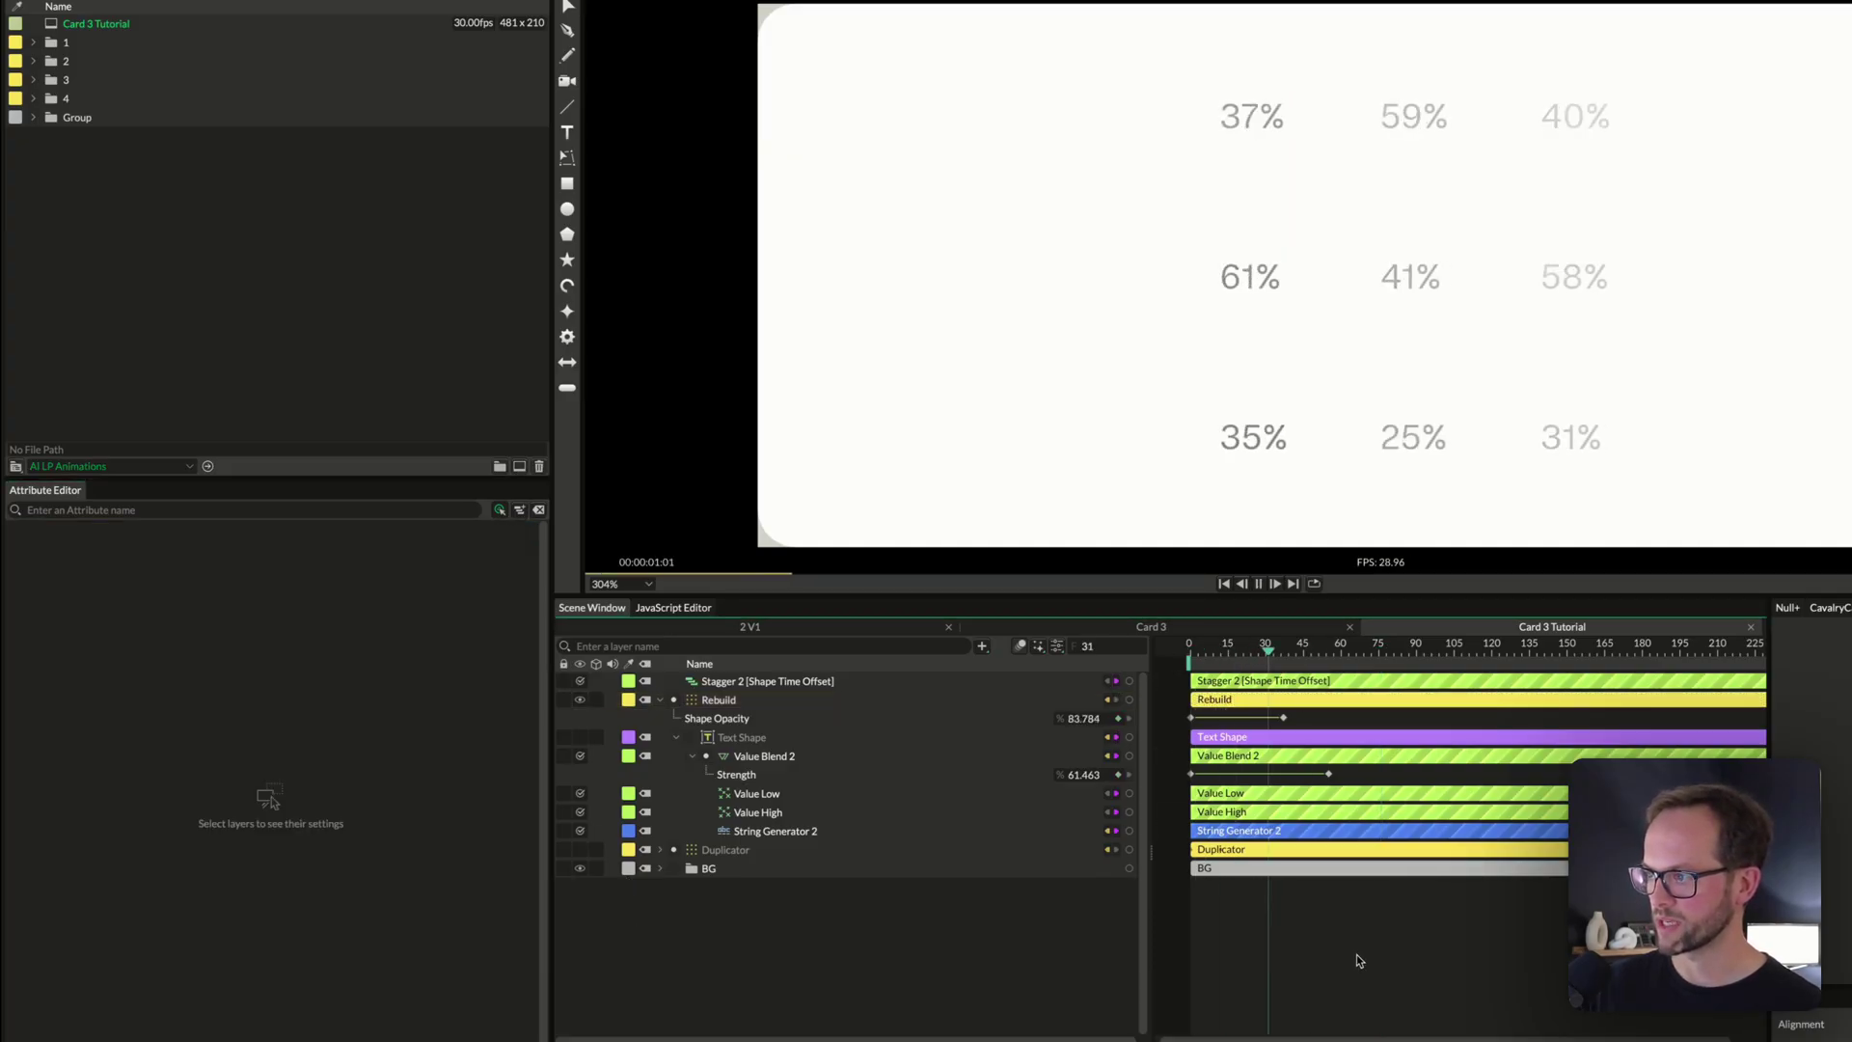
key(space)
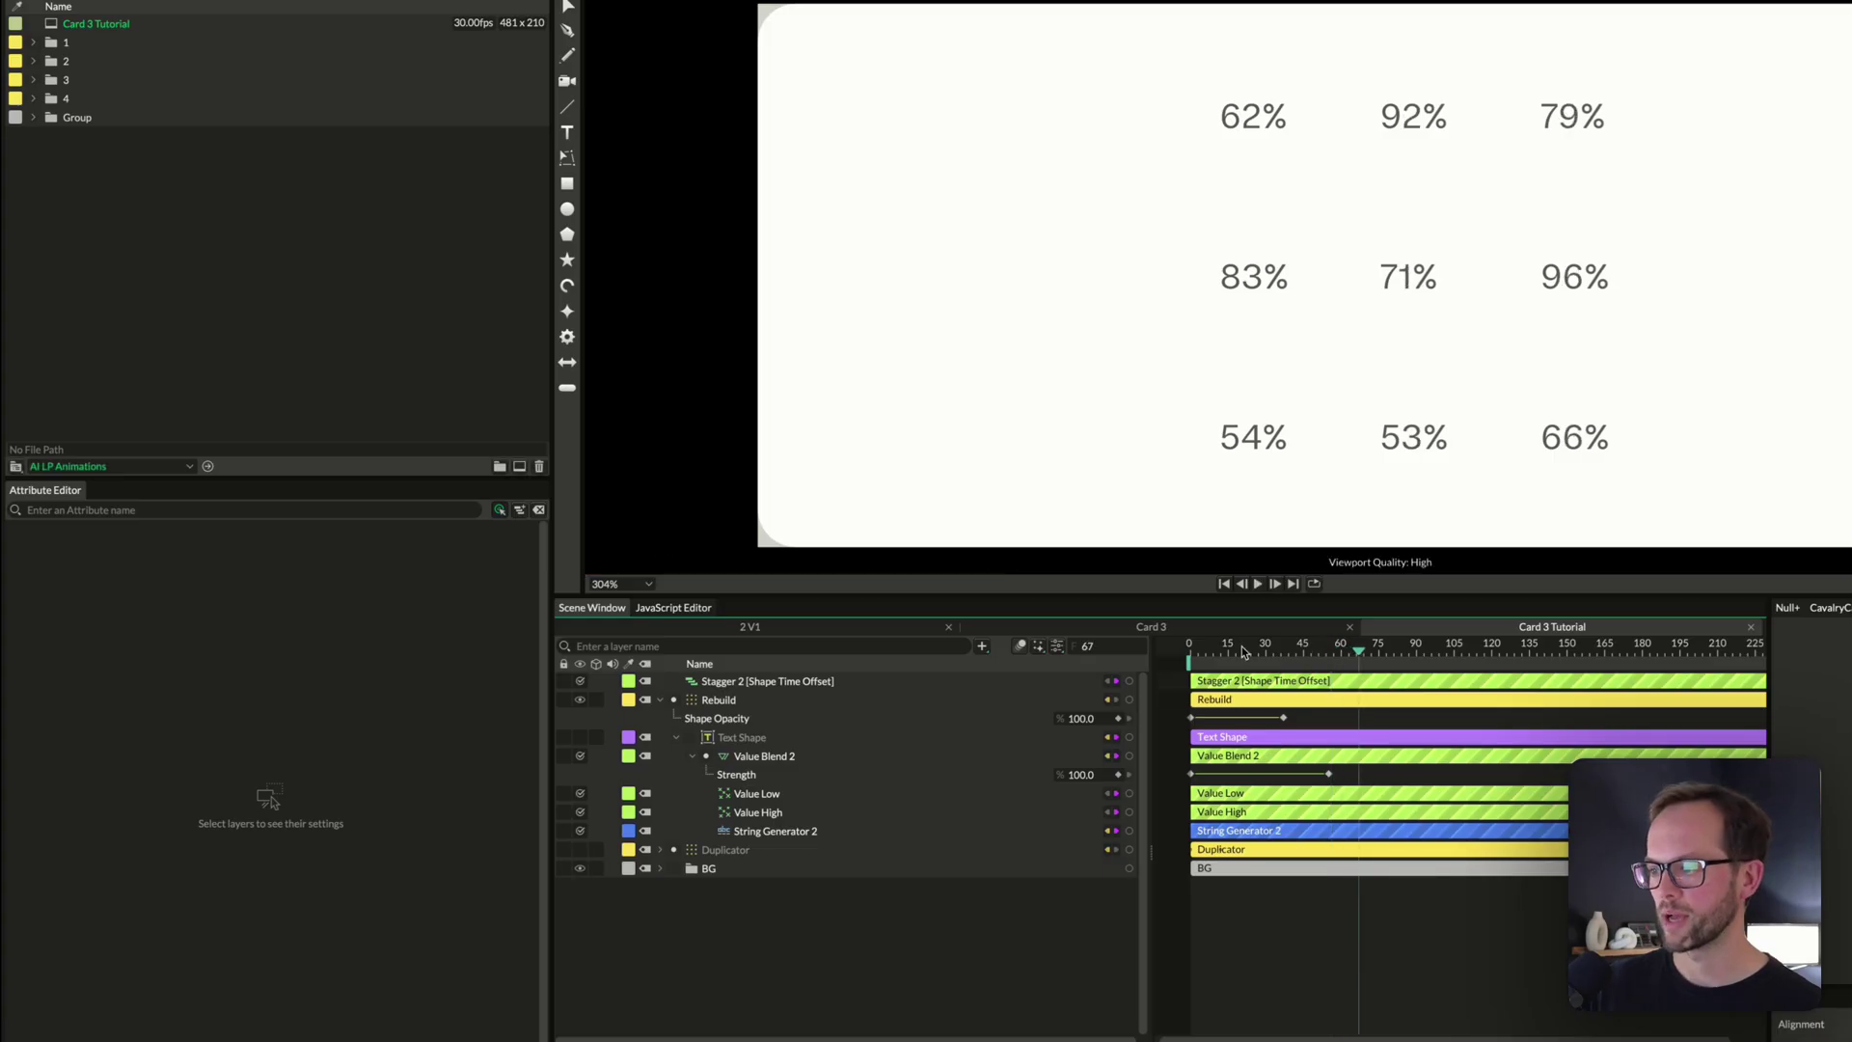
Return to frame 0, examine Rebuild's index order, and play back the column-by-column fade-in
drag(1244, 652, 1204, 647)
click(1230, 697)
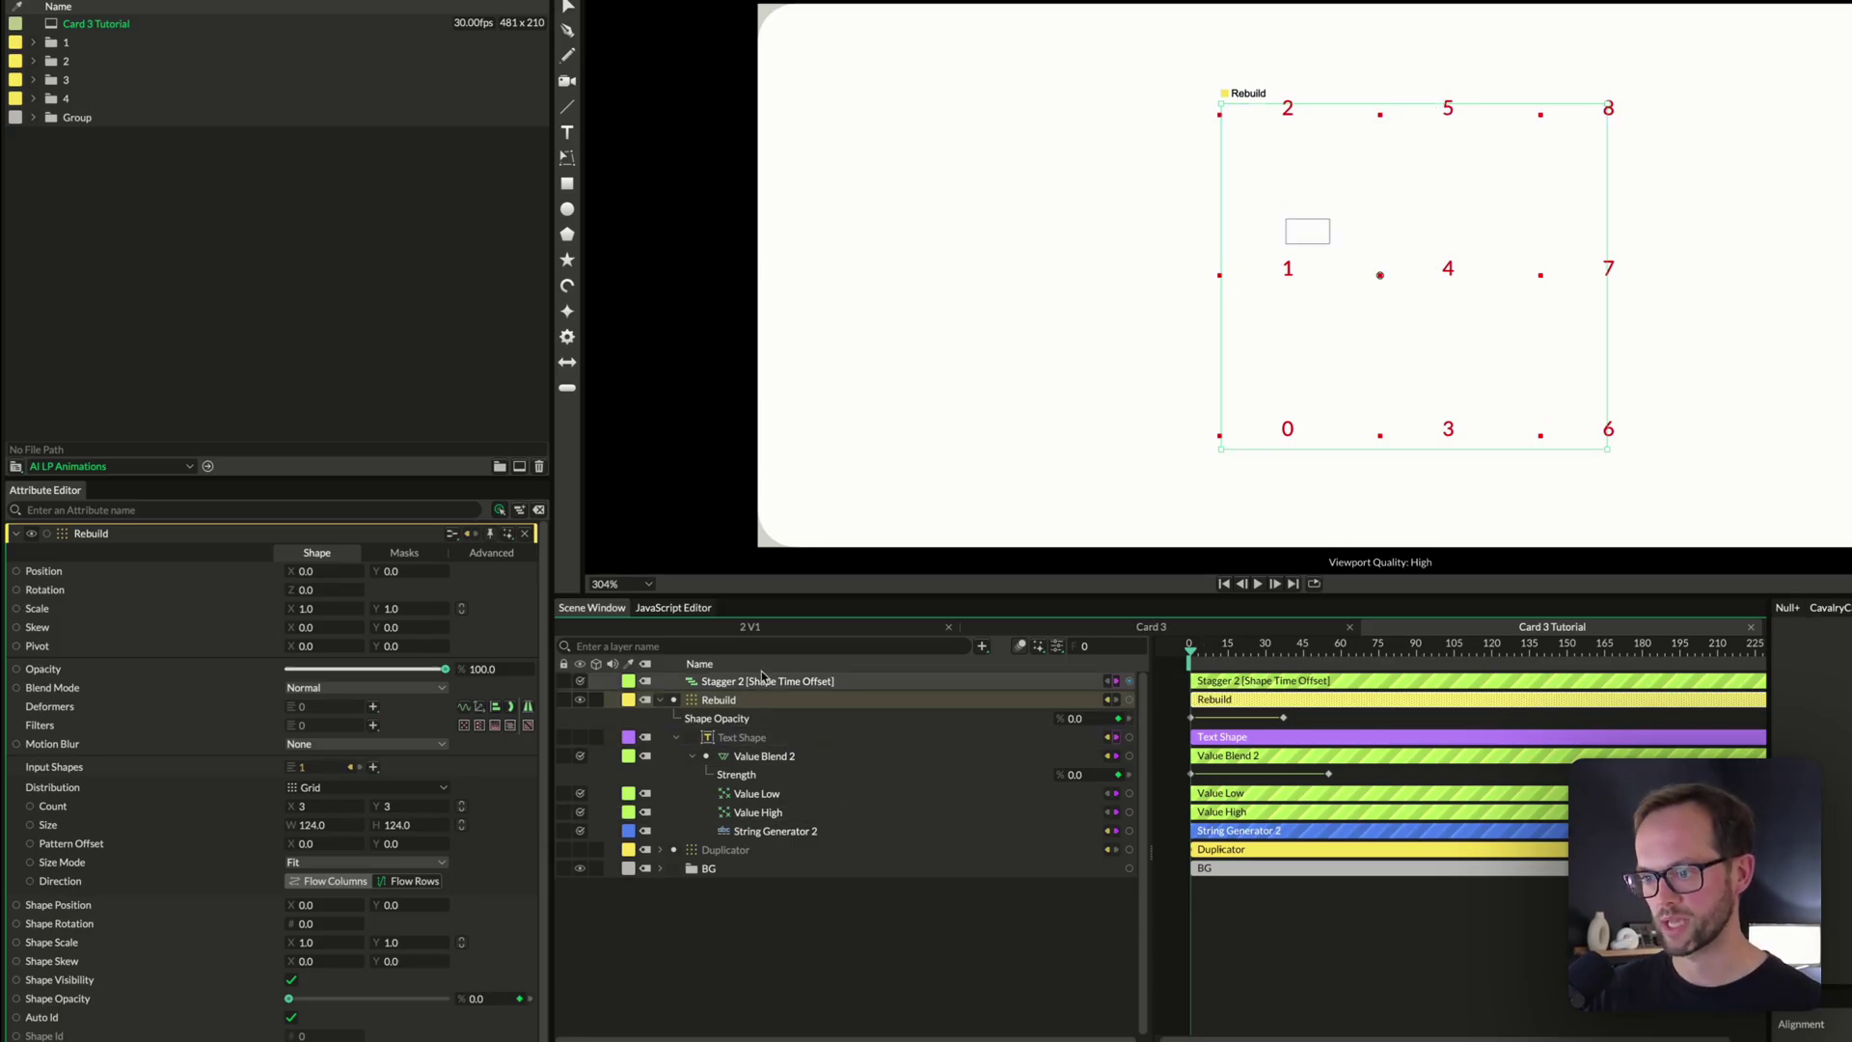
key(Escape)
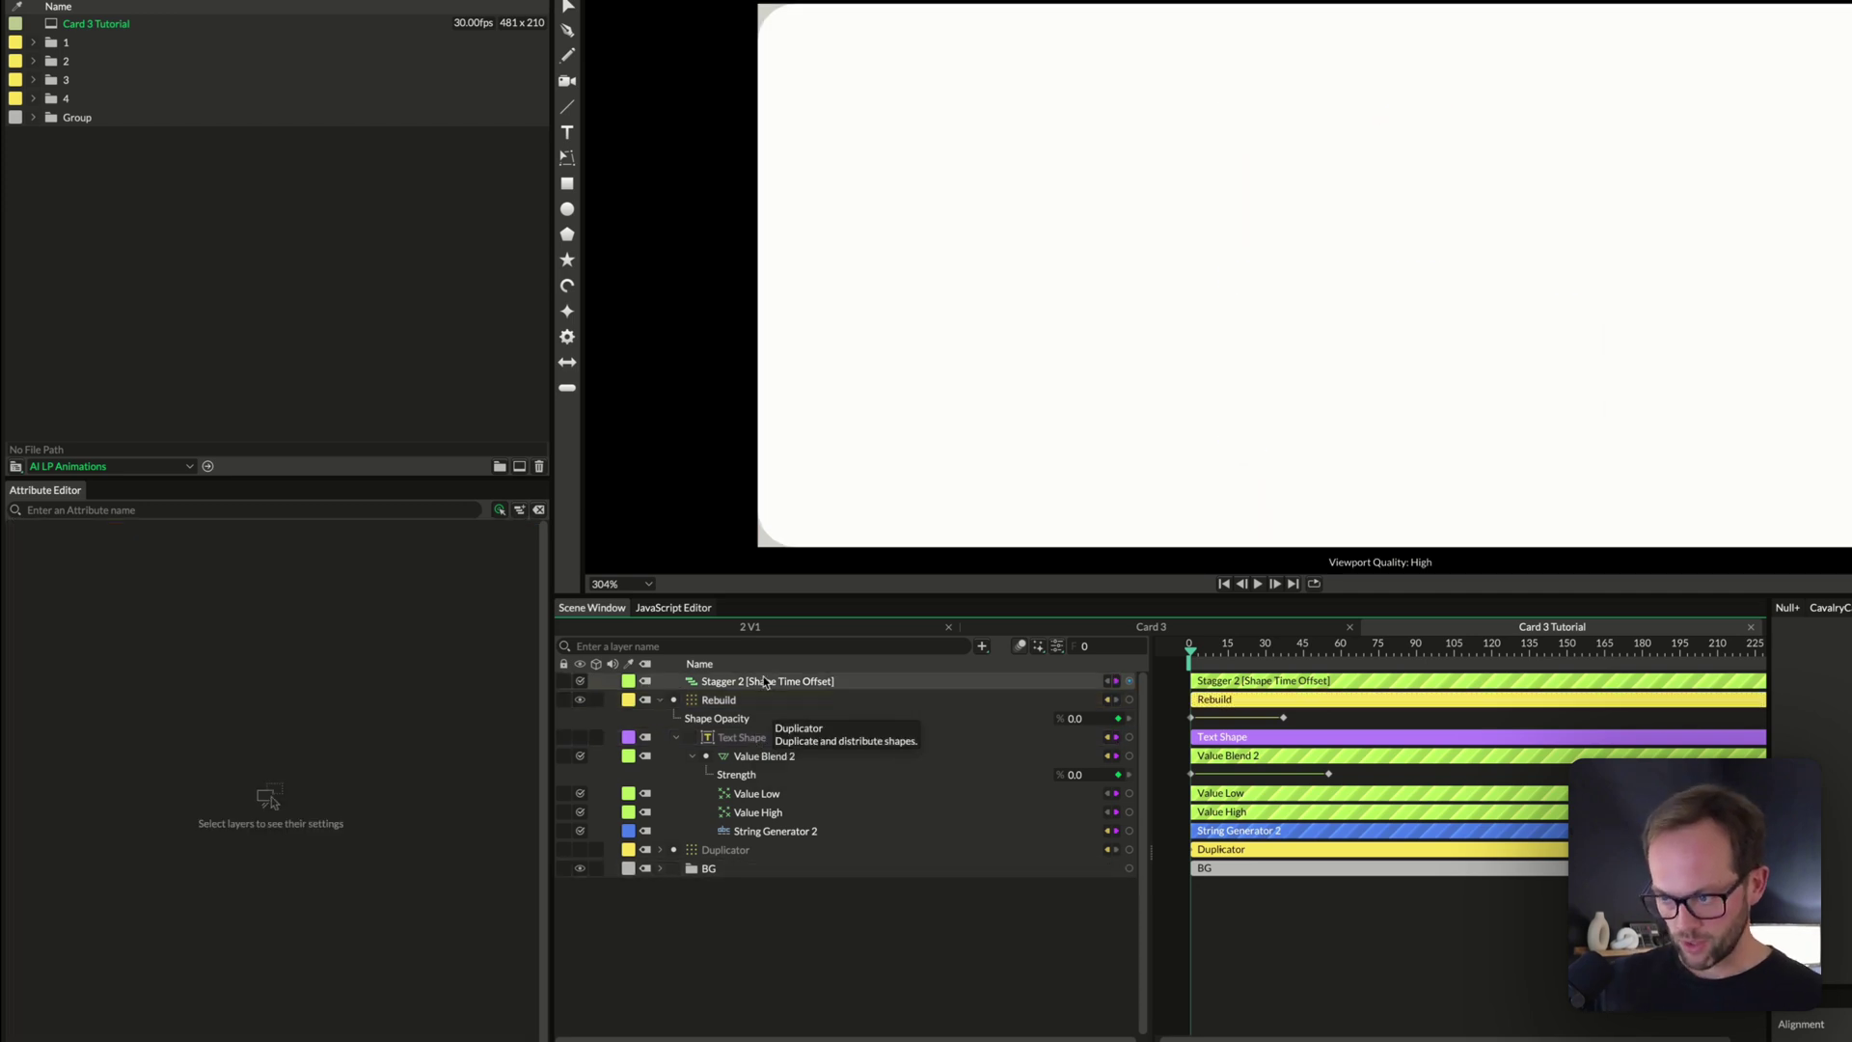
key(space)
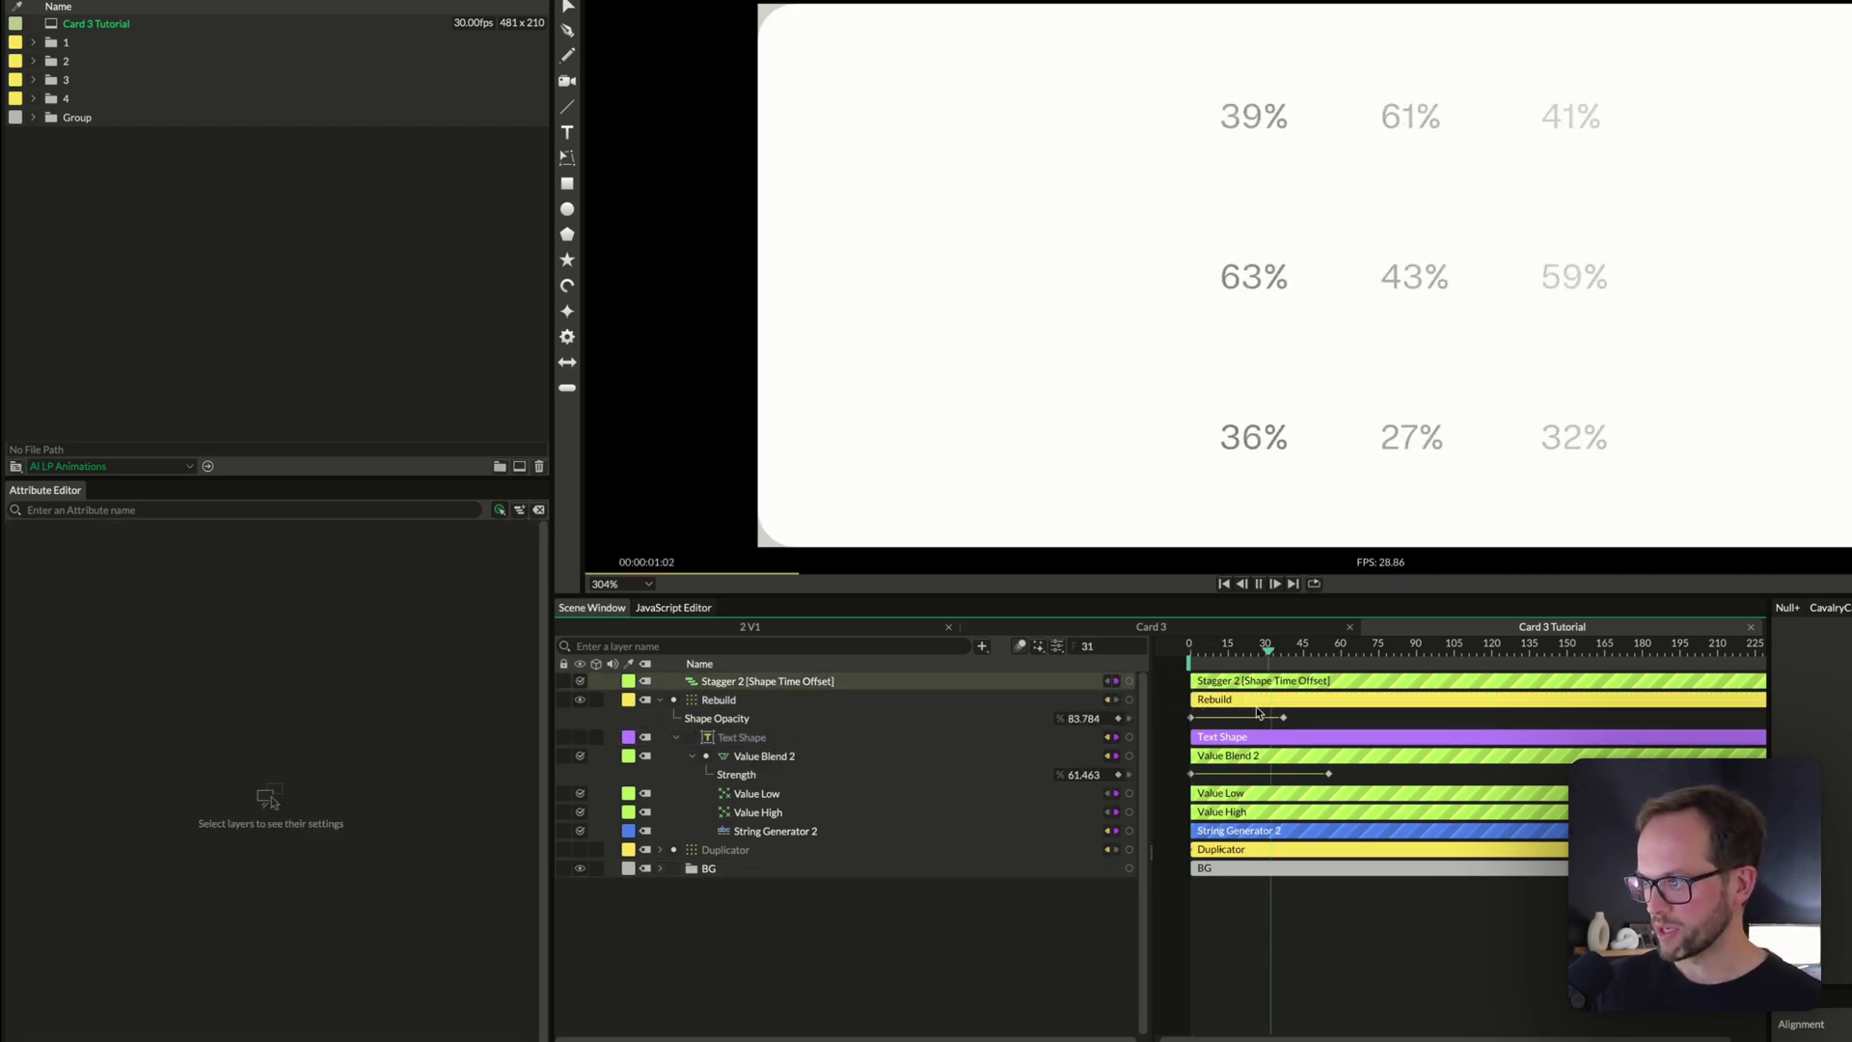
key(space)
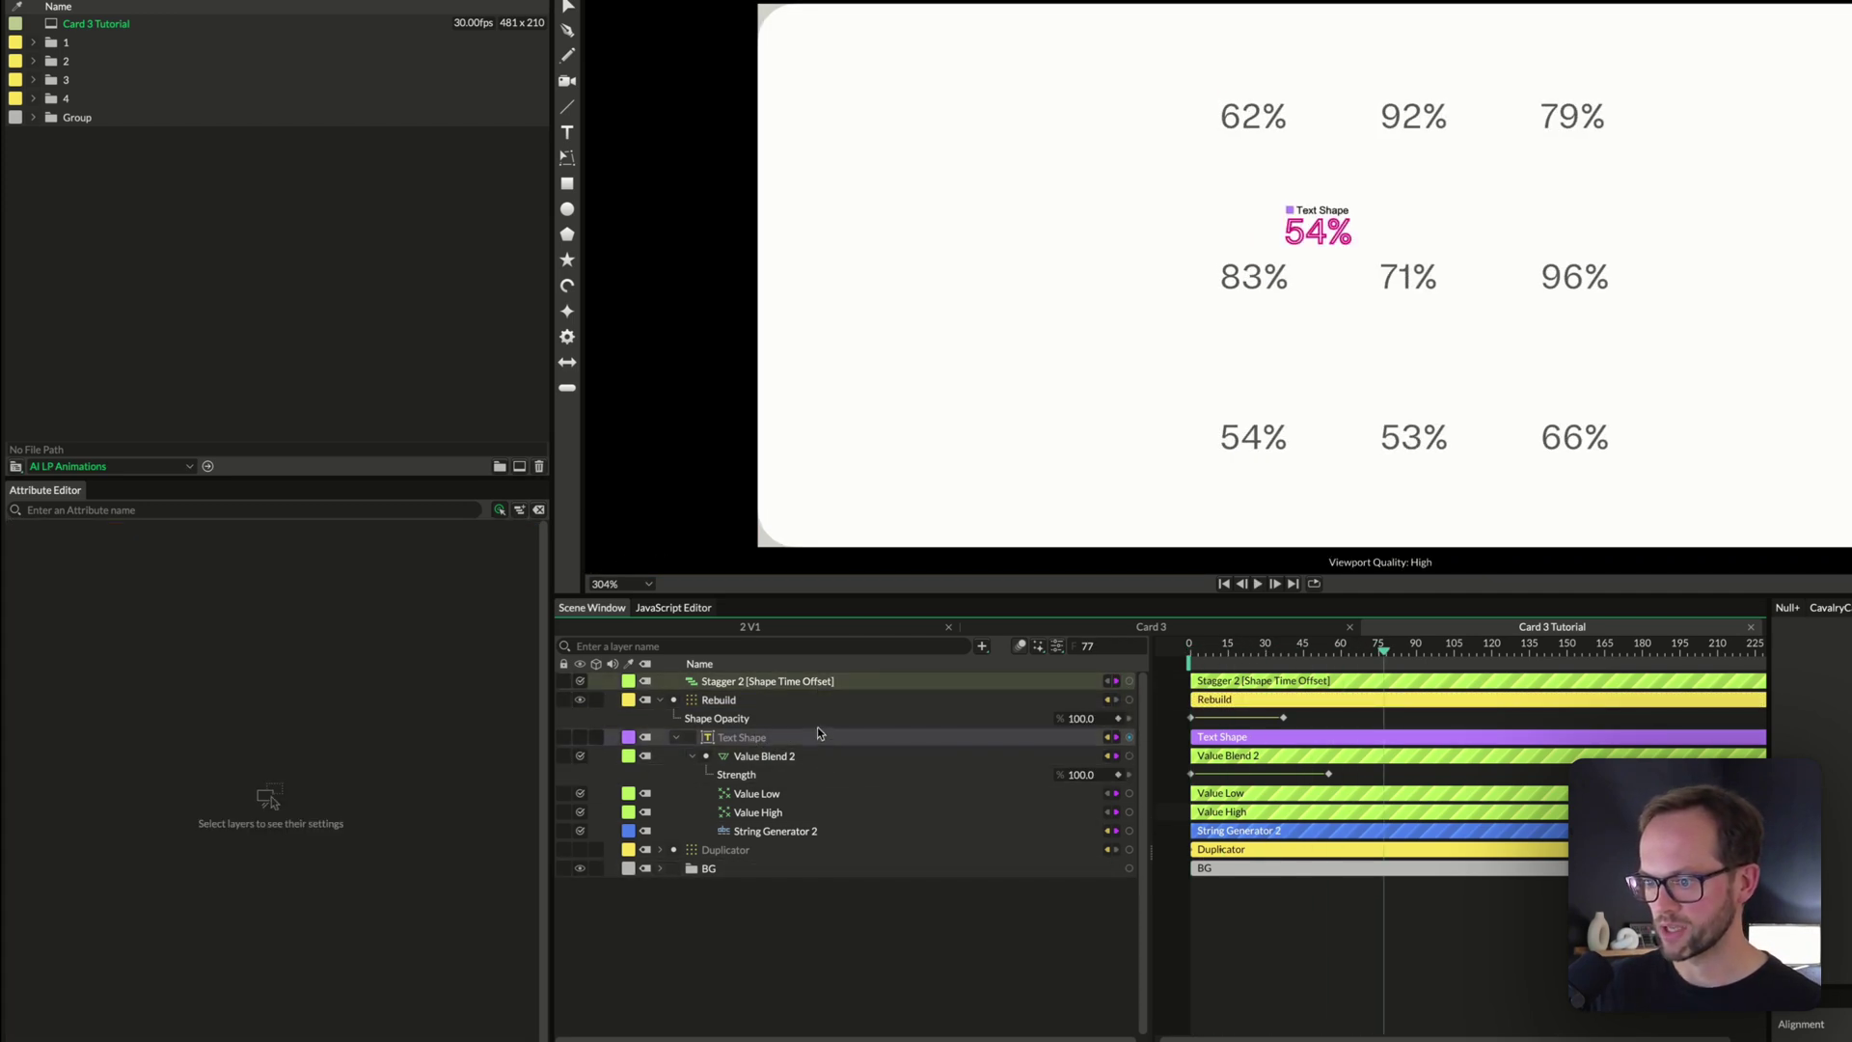
Place Rebuild above the Stagger in the layer order and set the Stagger's Maximum to -36
drag(782, 699, 780, 677)
click(779, 692)
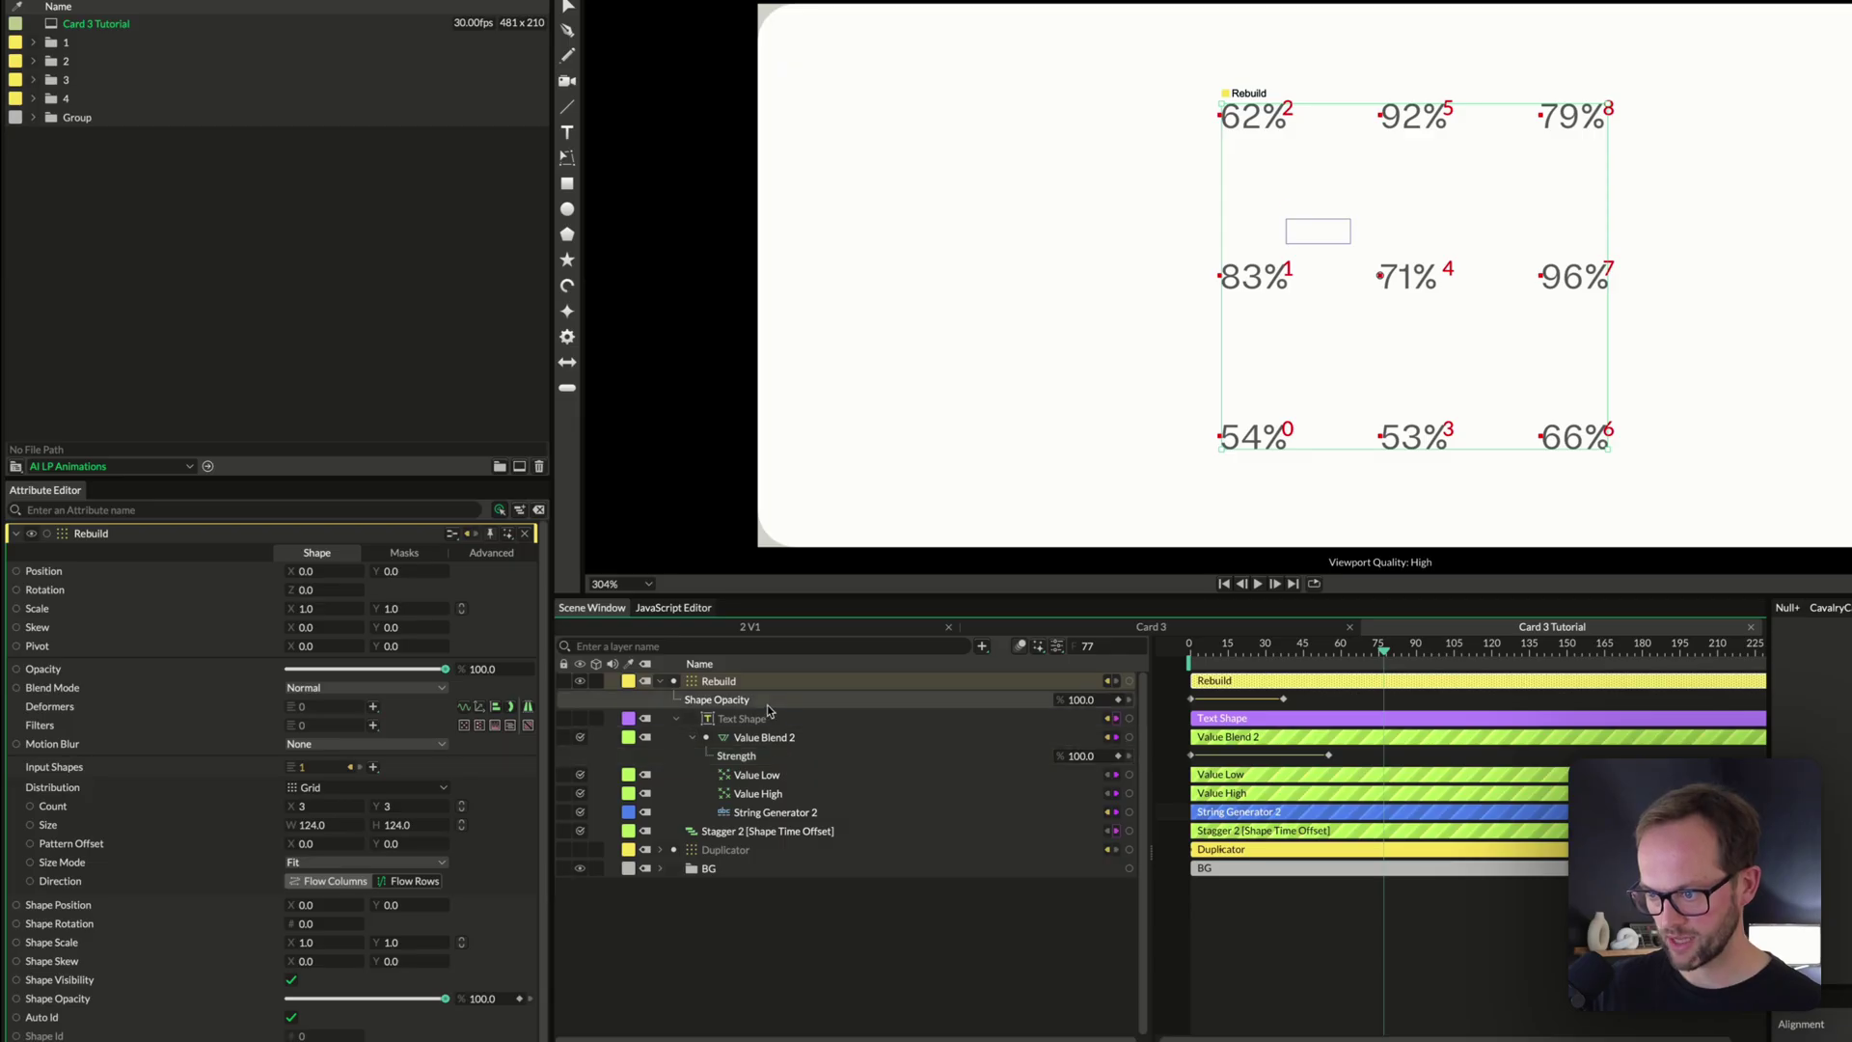
click(825, 832)
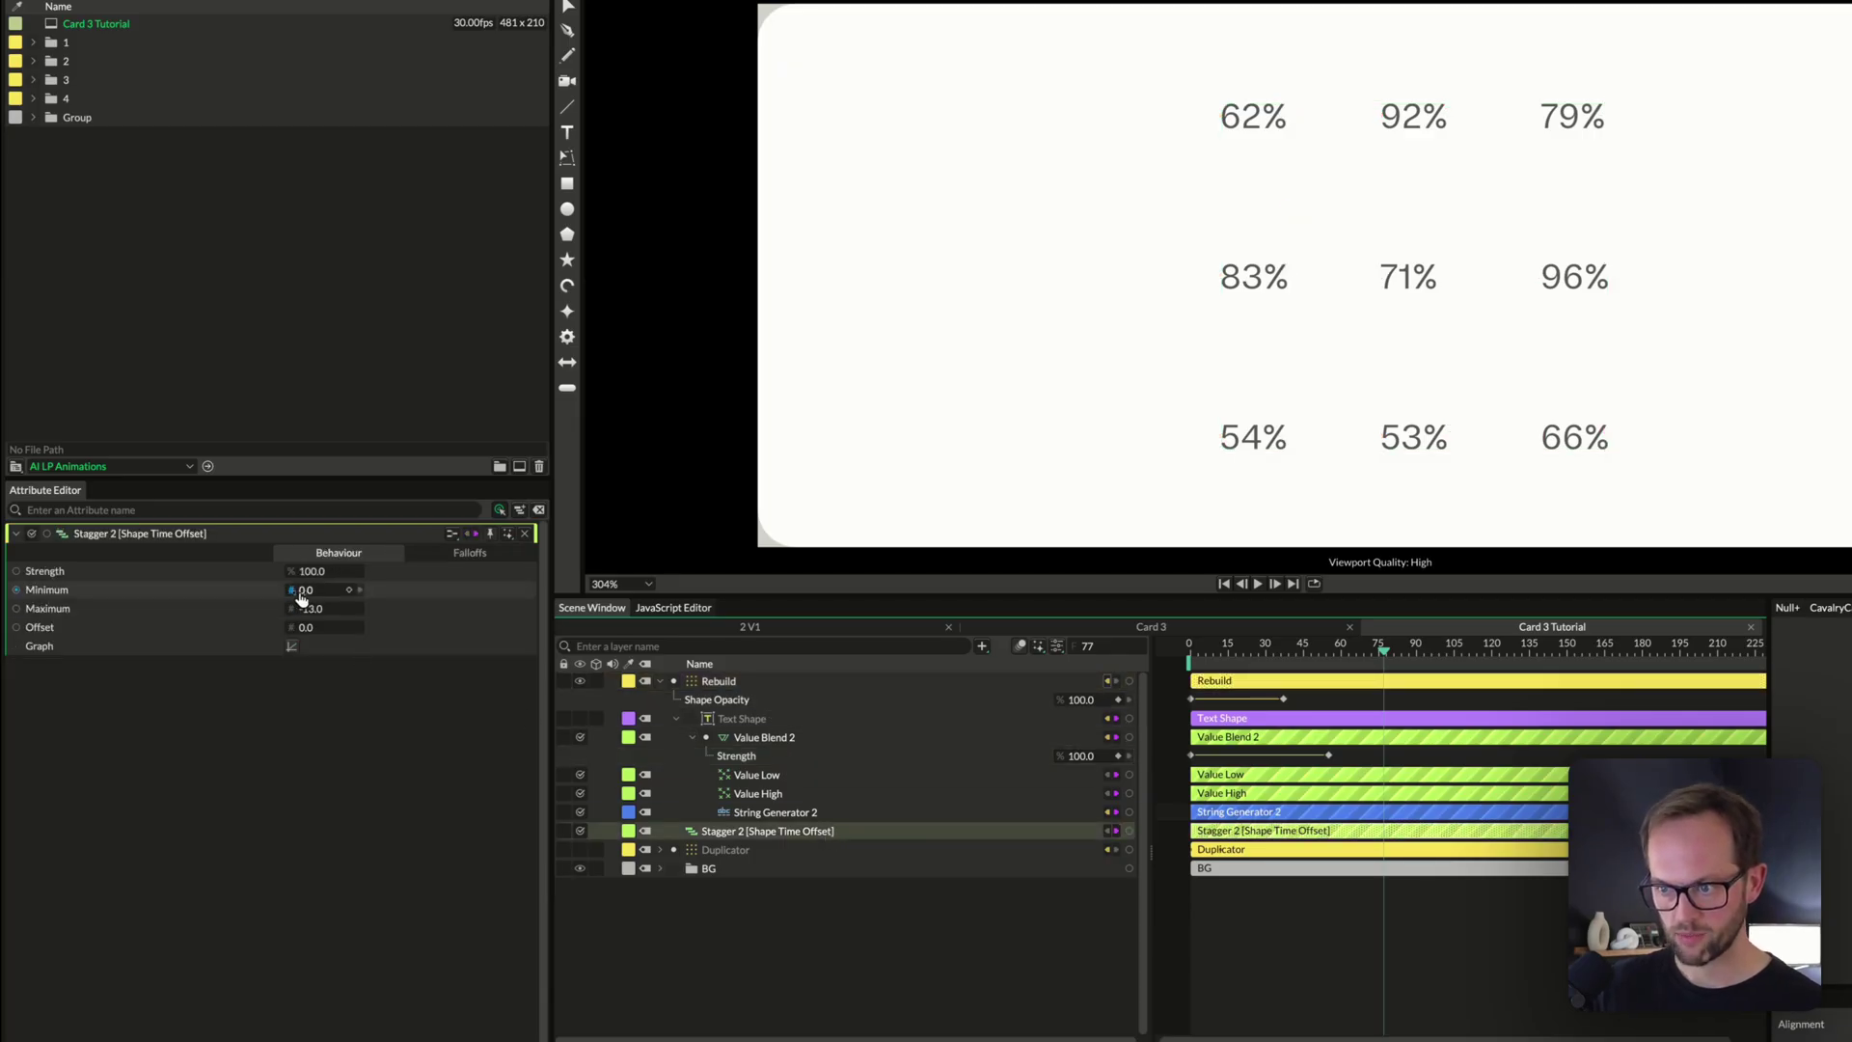
drag(302, 609, 287, 616)
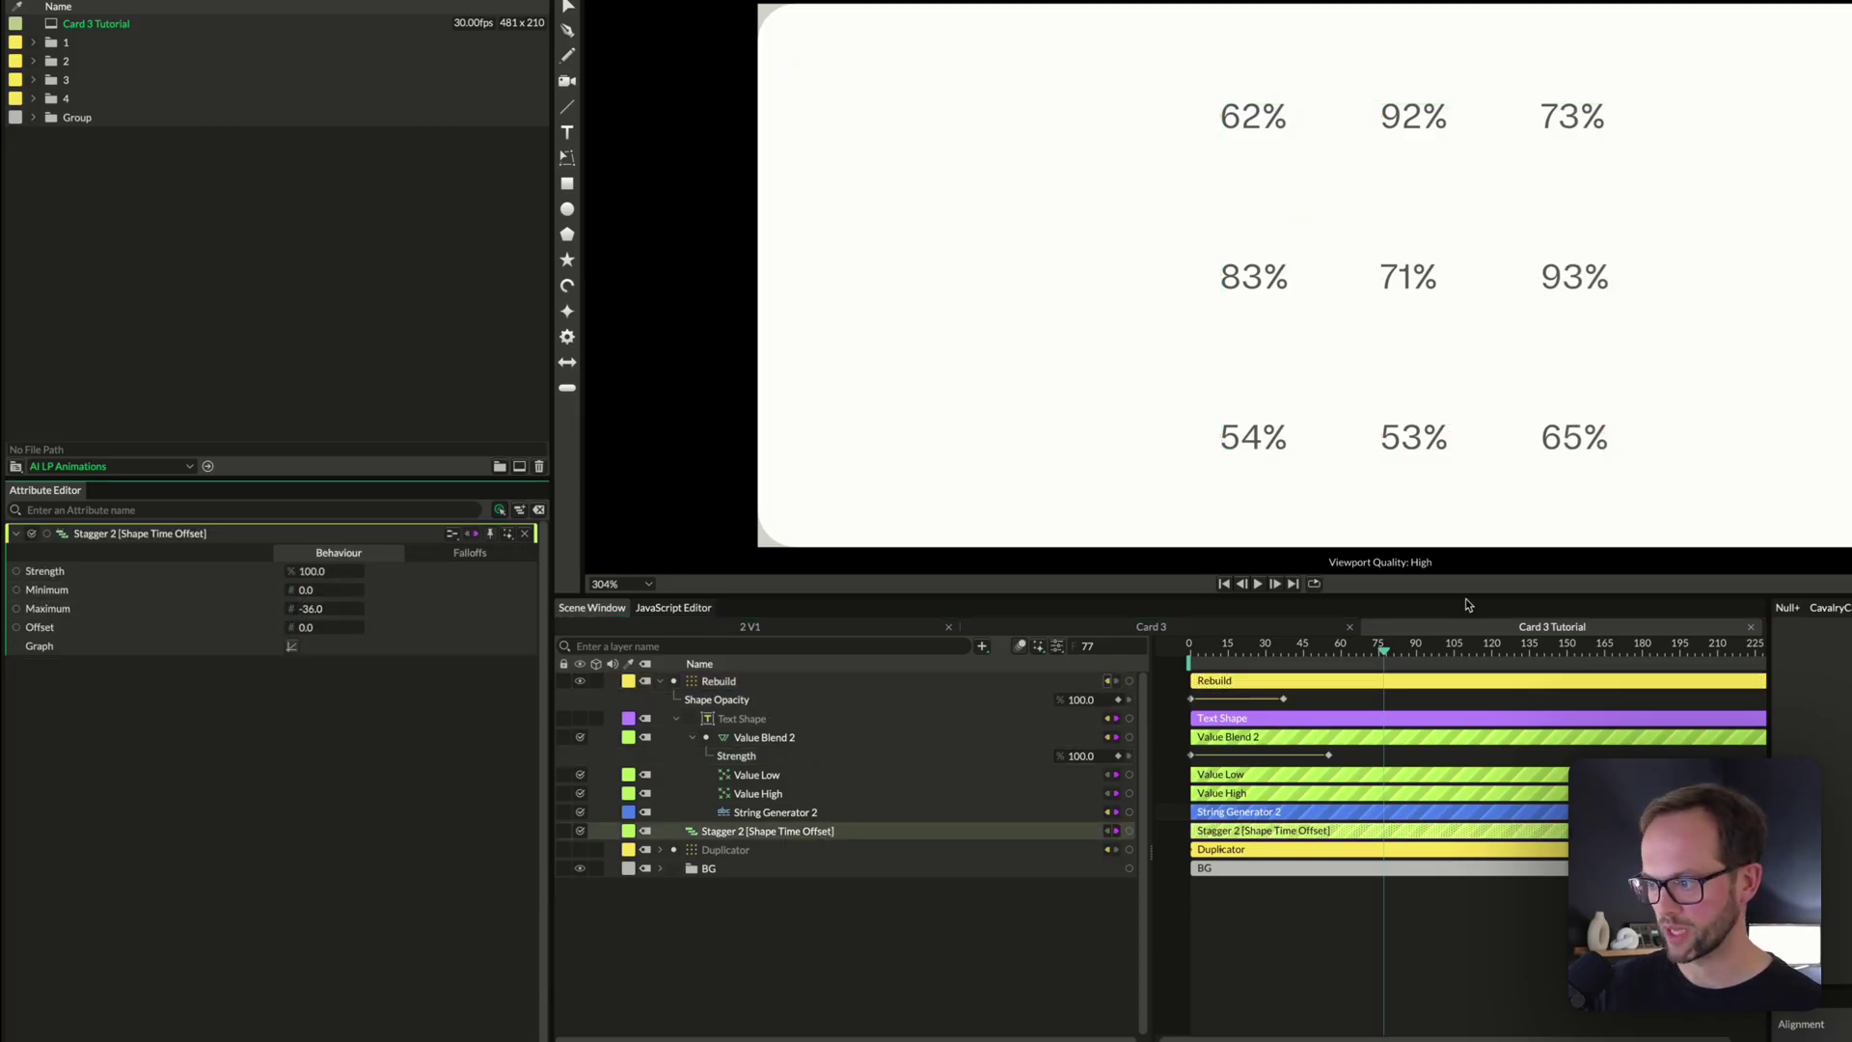
View the original table in the Card 3 composition and return to Card 3 Tutorial
click(1393, 960)
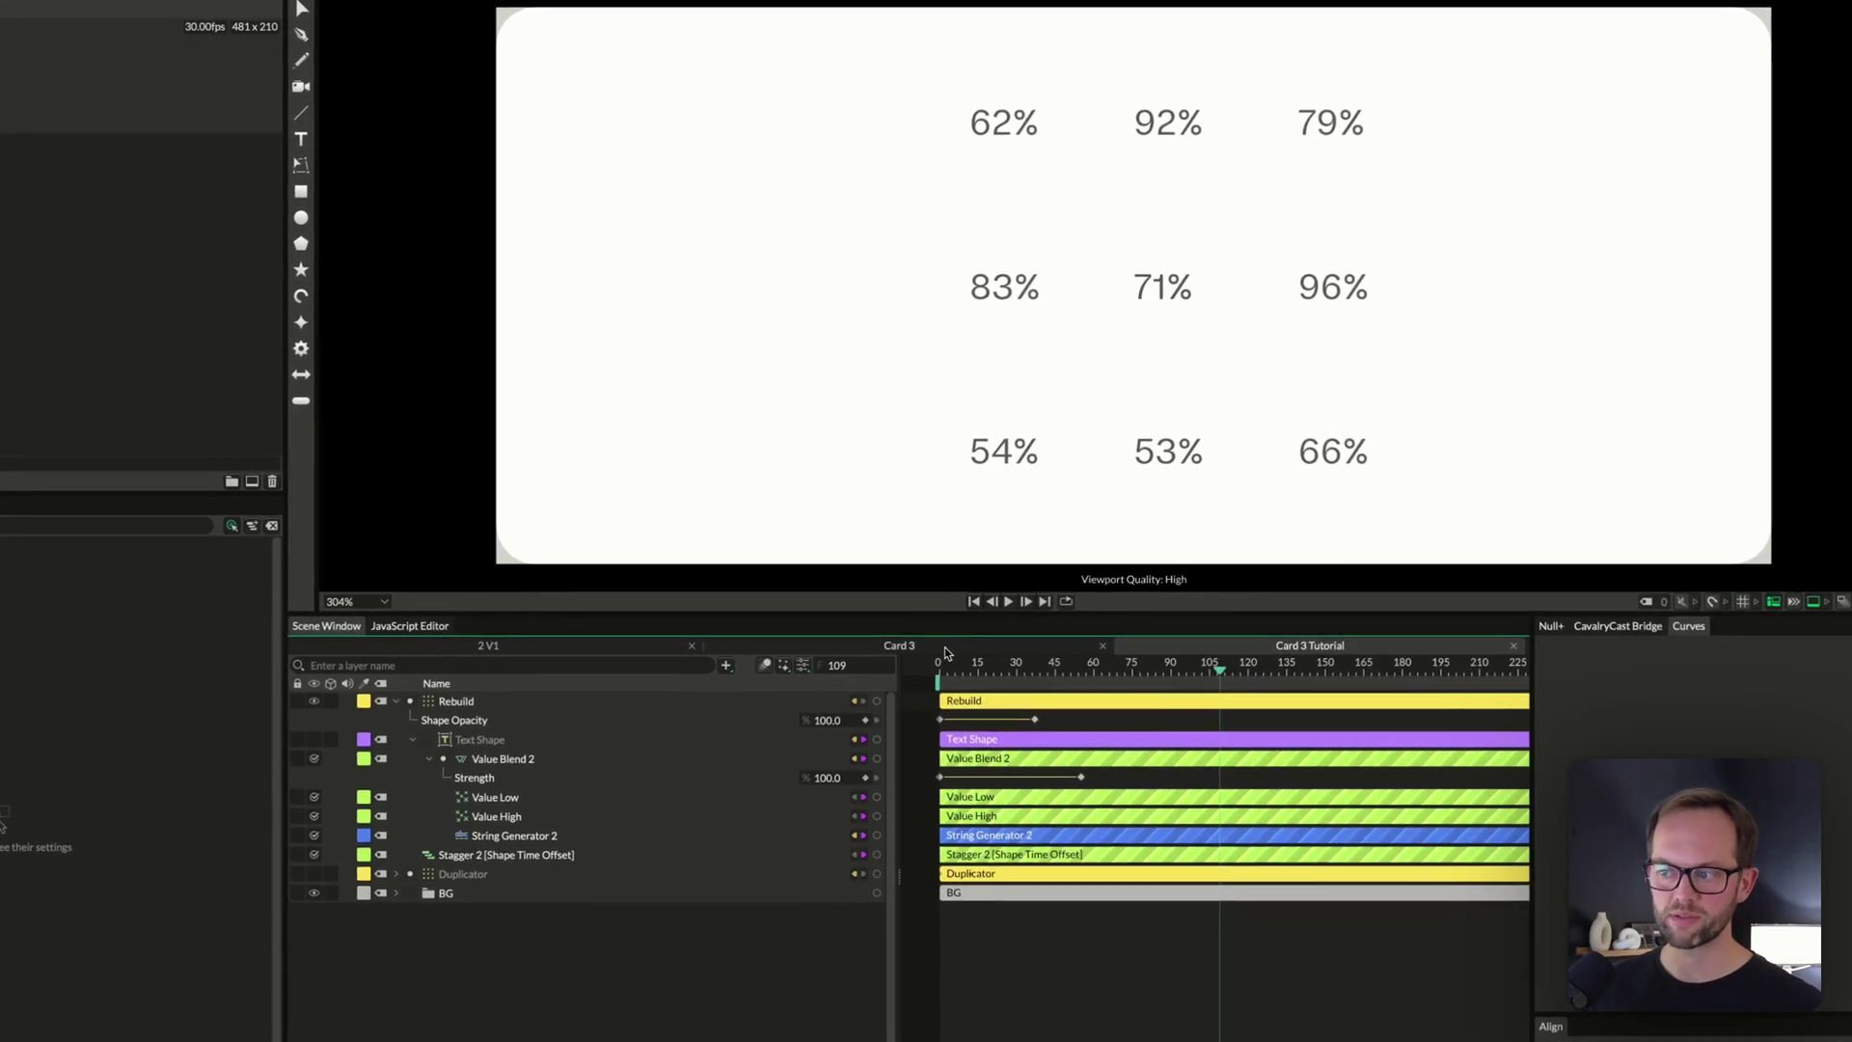
click(944, 647)
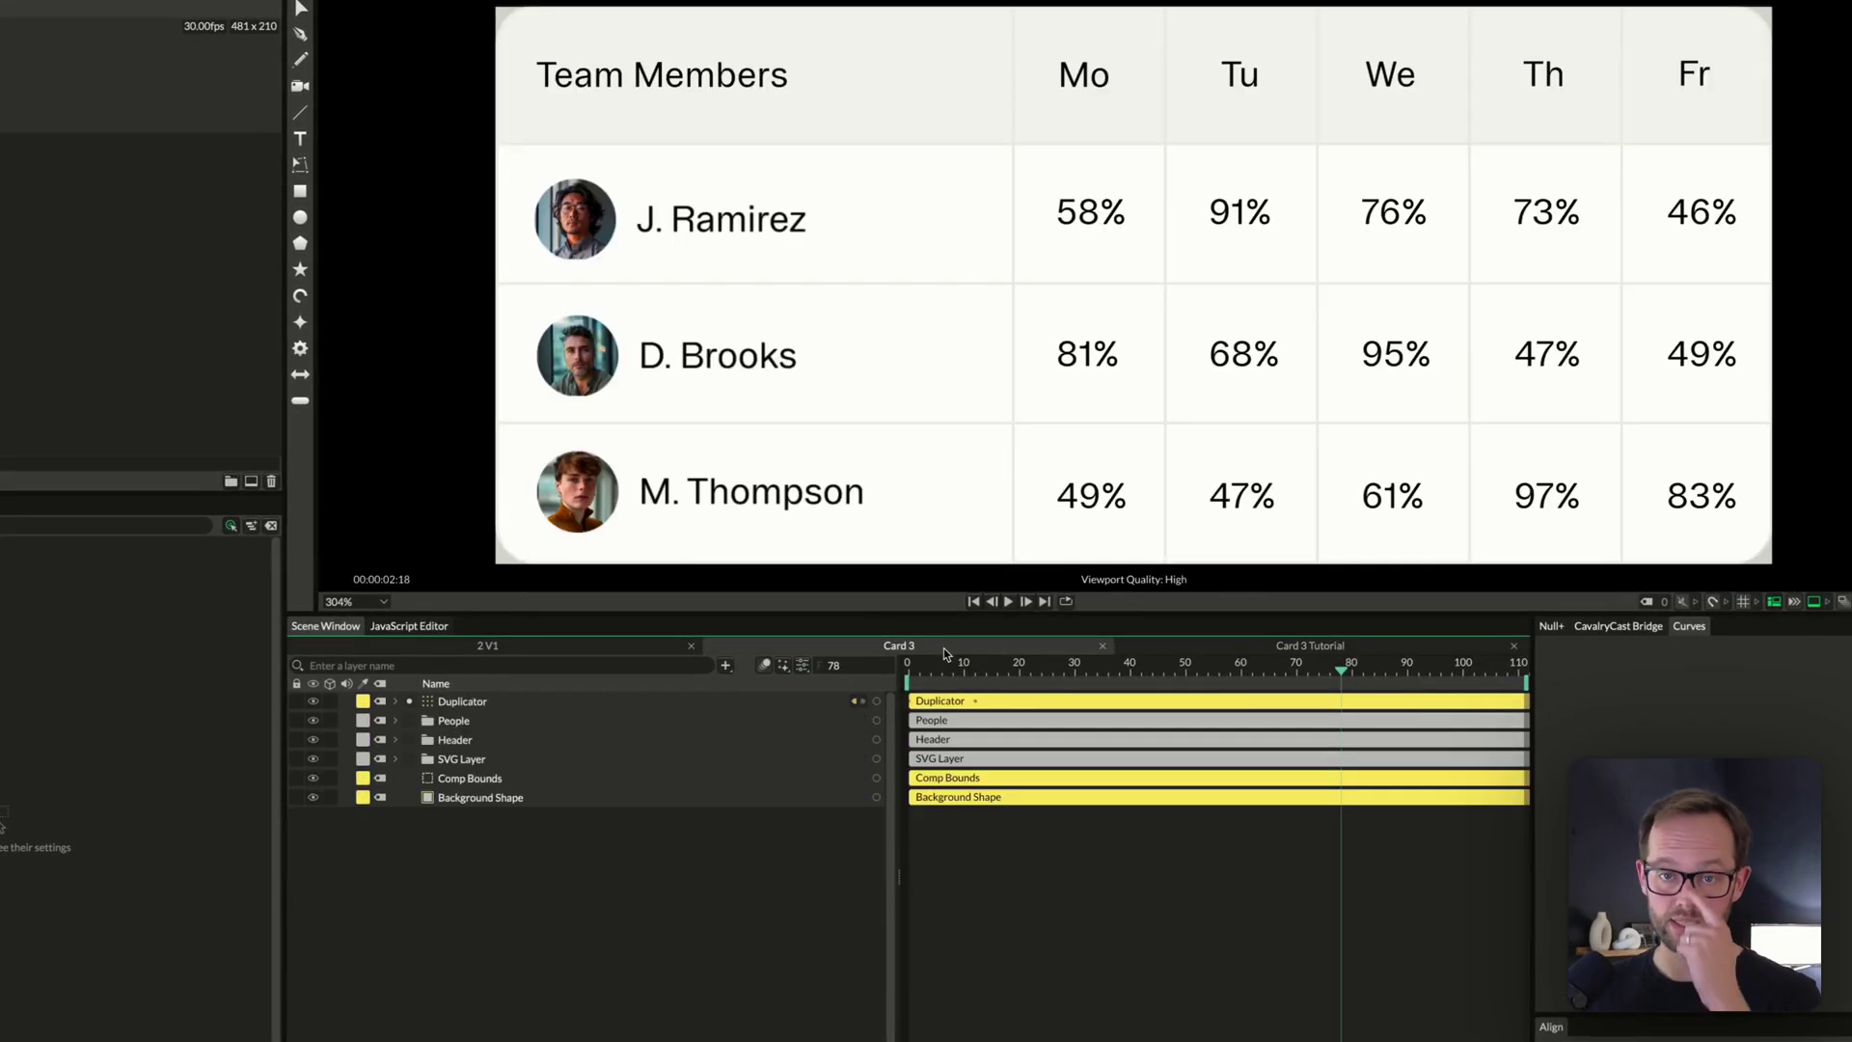
click(1243, 647)
Collapse and hide the Rebuild duplicator, and nest the Shape Time Offset Stagger inside it
click(454, 702)
click(394, 701)
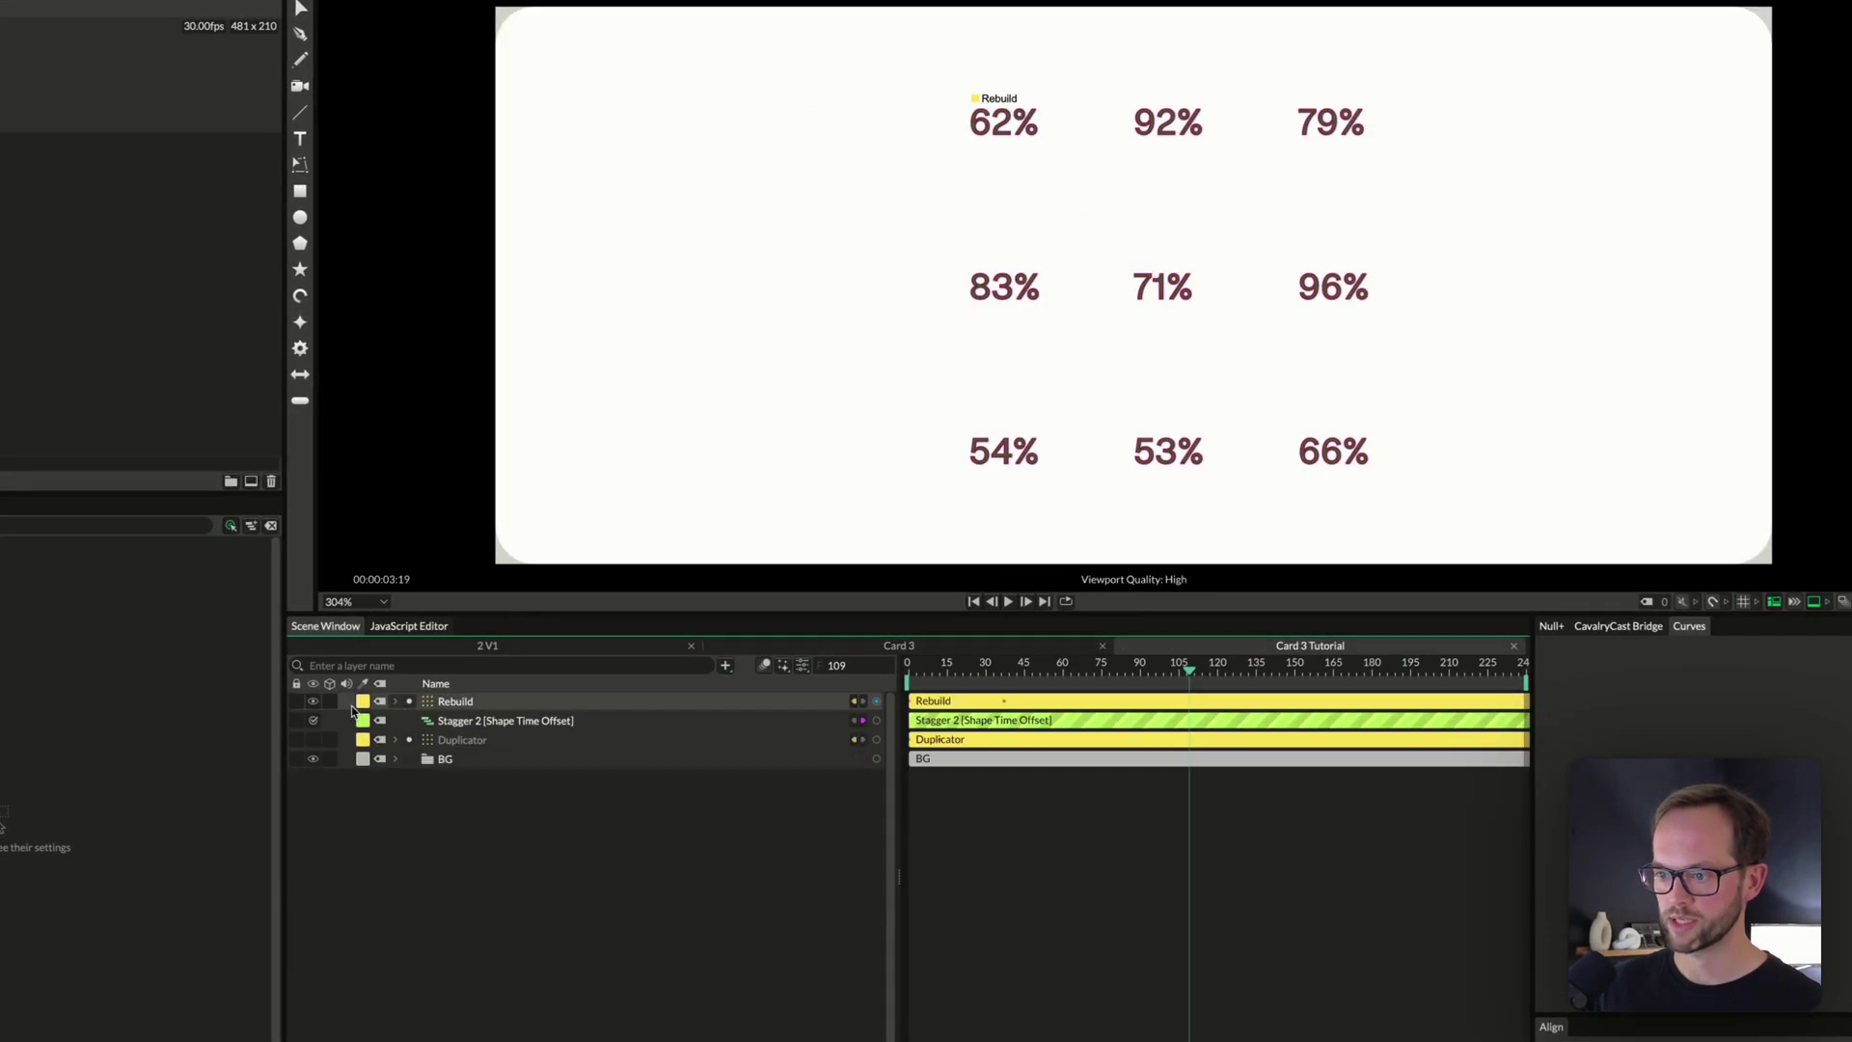
click(313, 702)
click(485, 720)
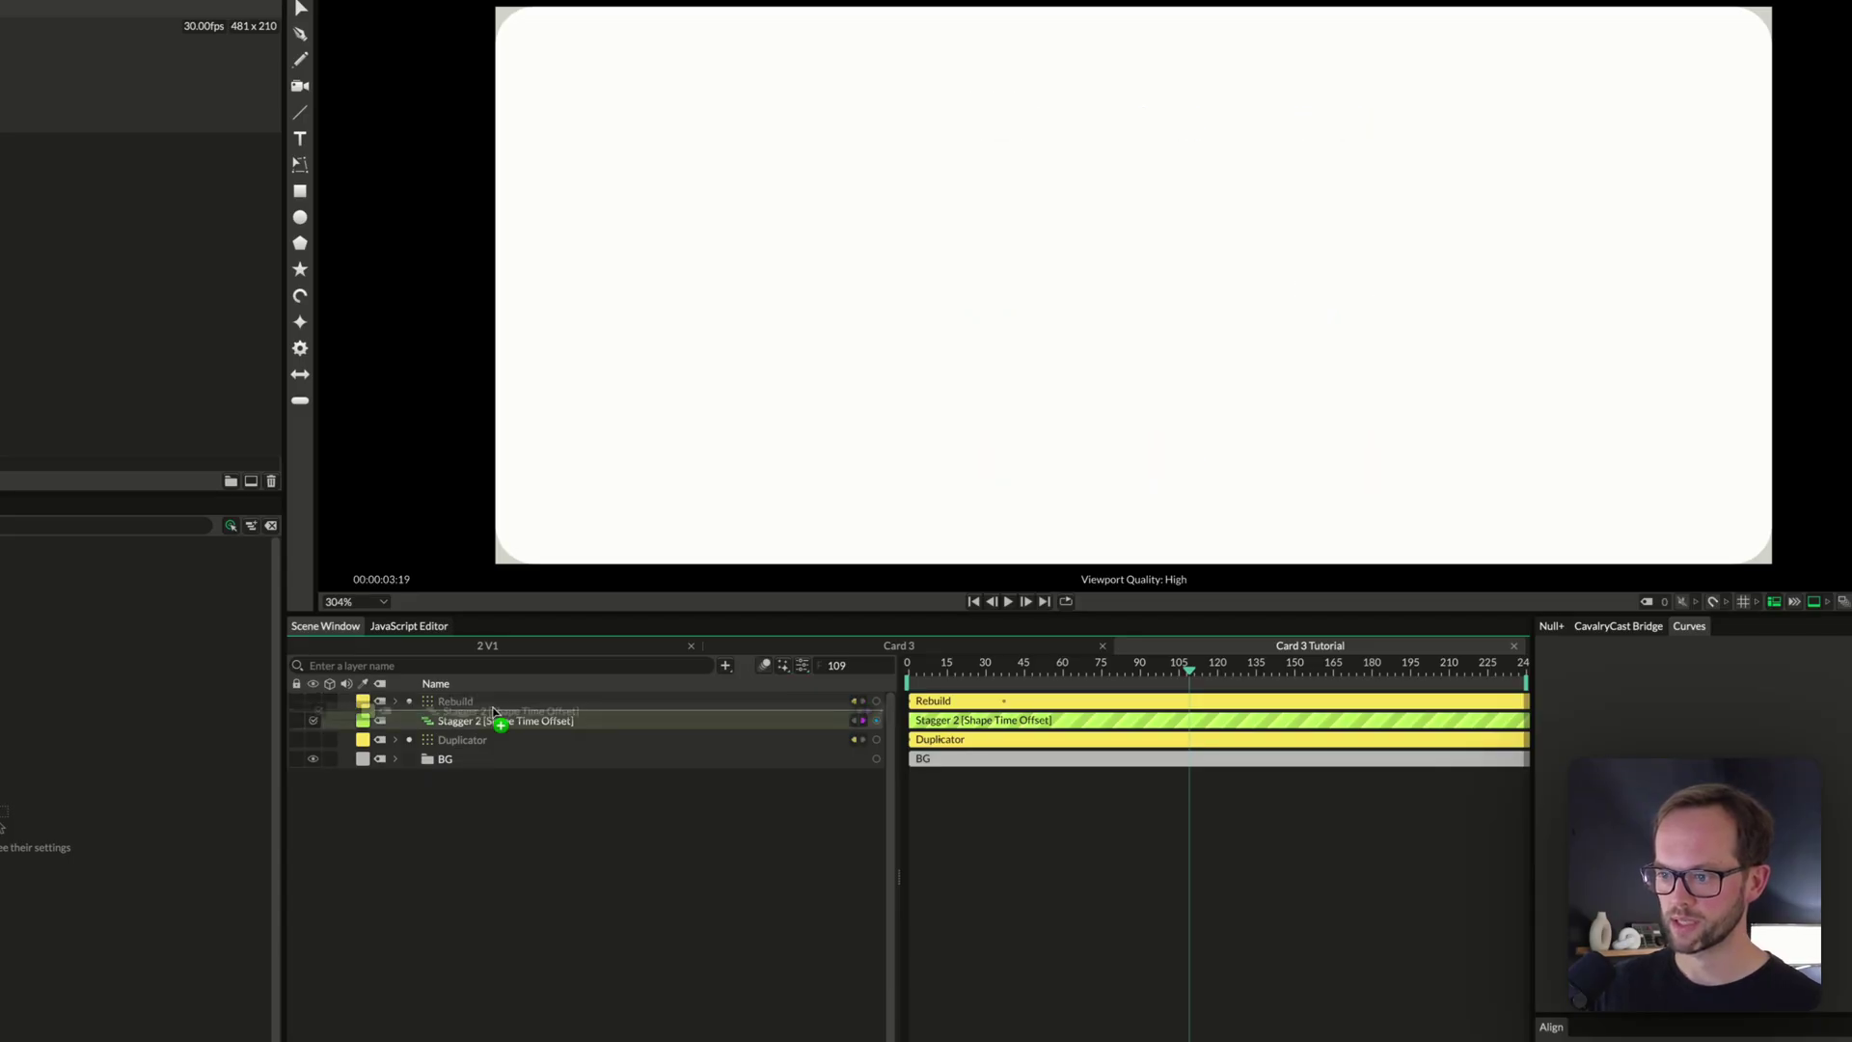
key(Delete)
Show the original Duplicator and examine its Stagger, Align and Number child layers
click(312, 721)
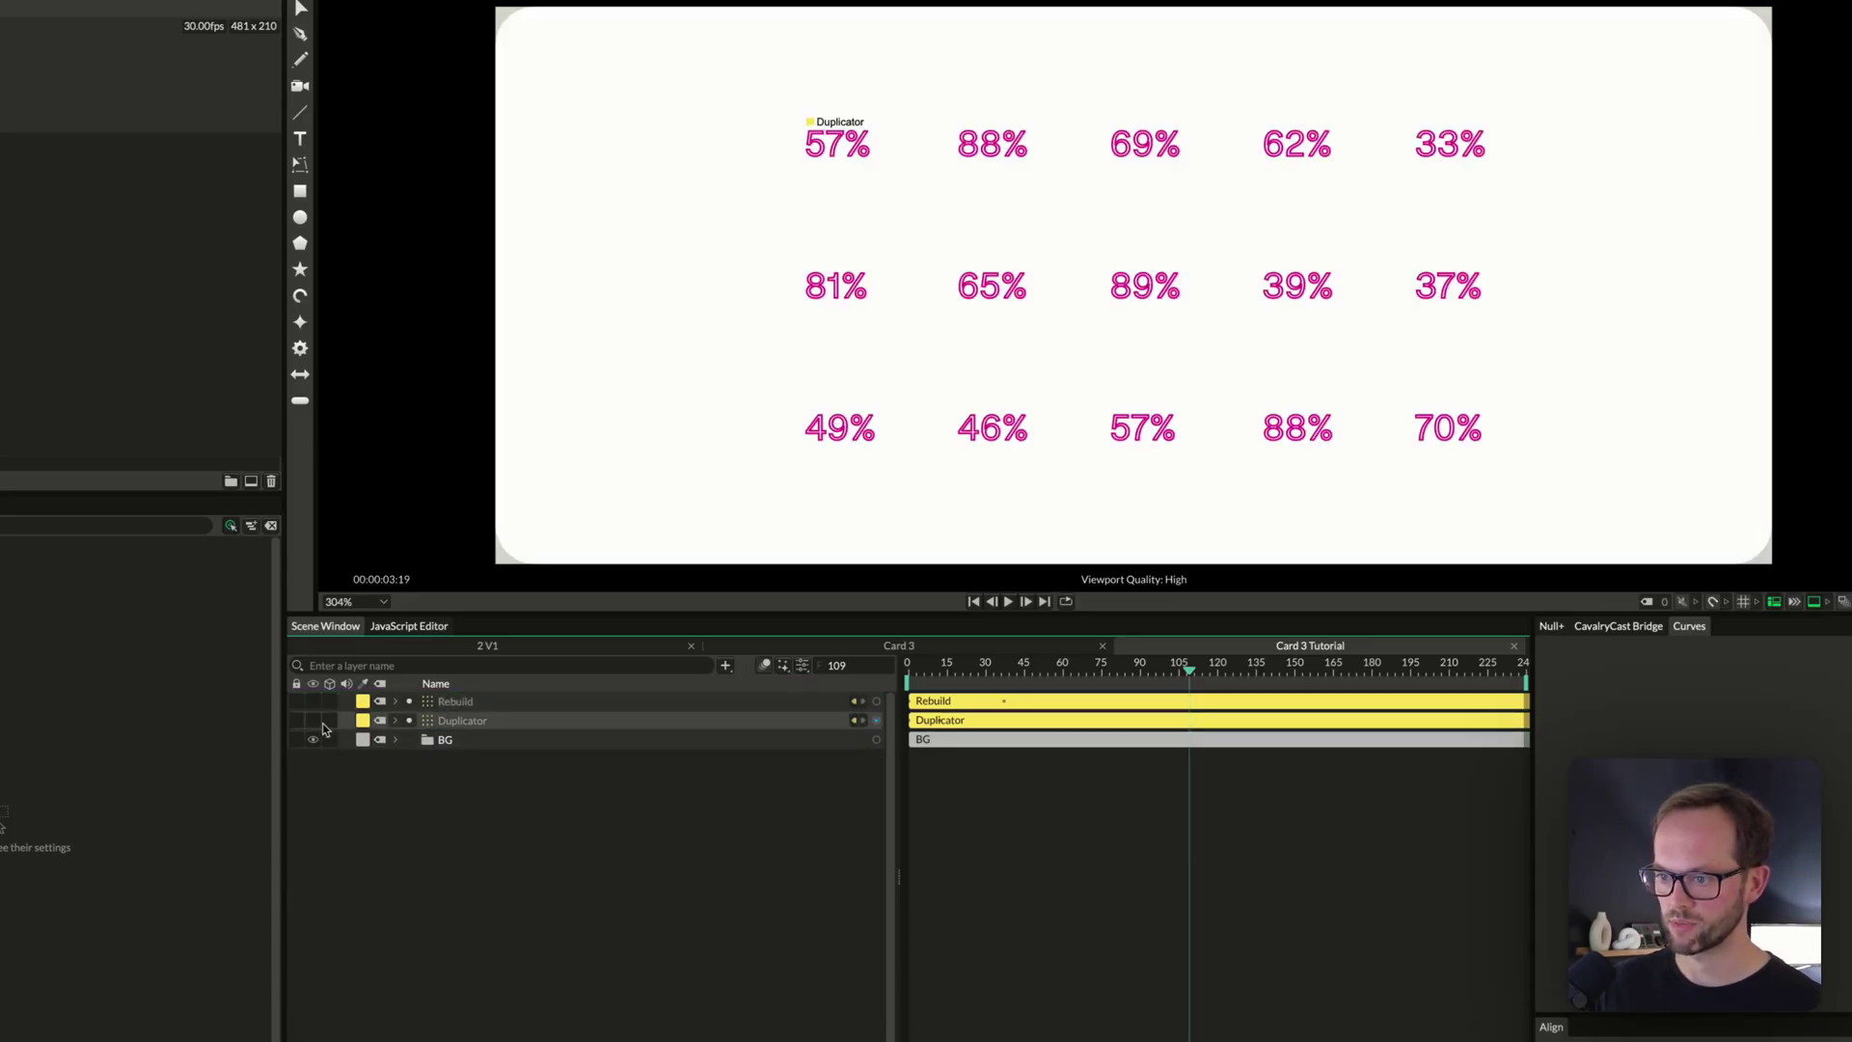
click(516, 807)
click(509, 725)
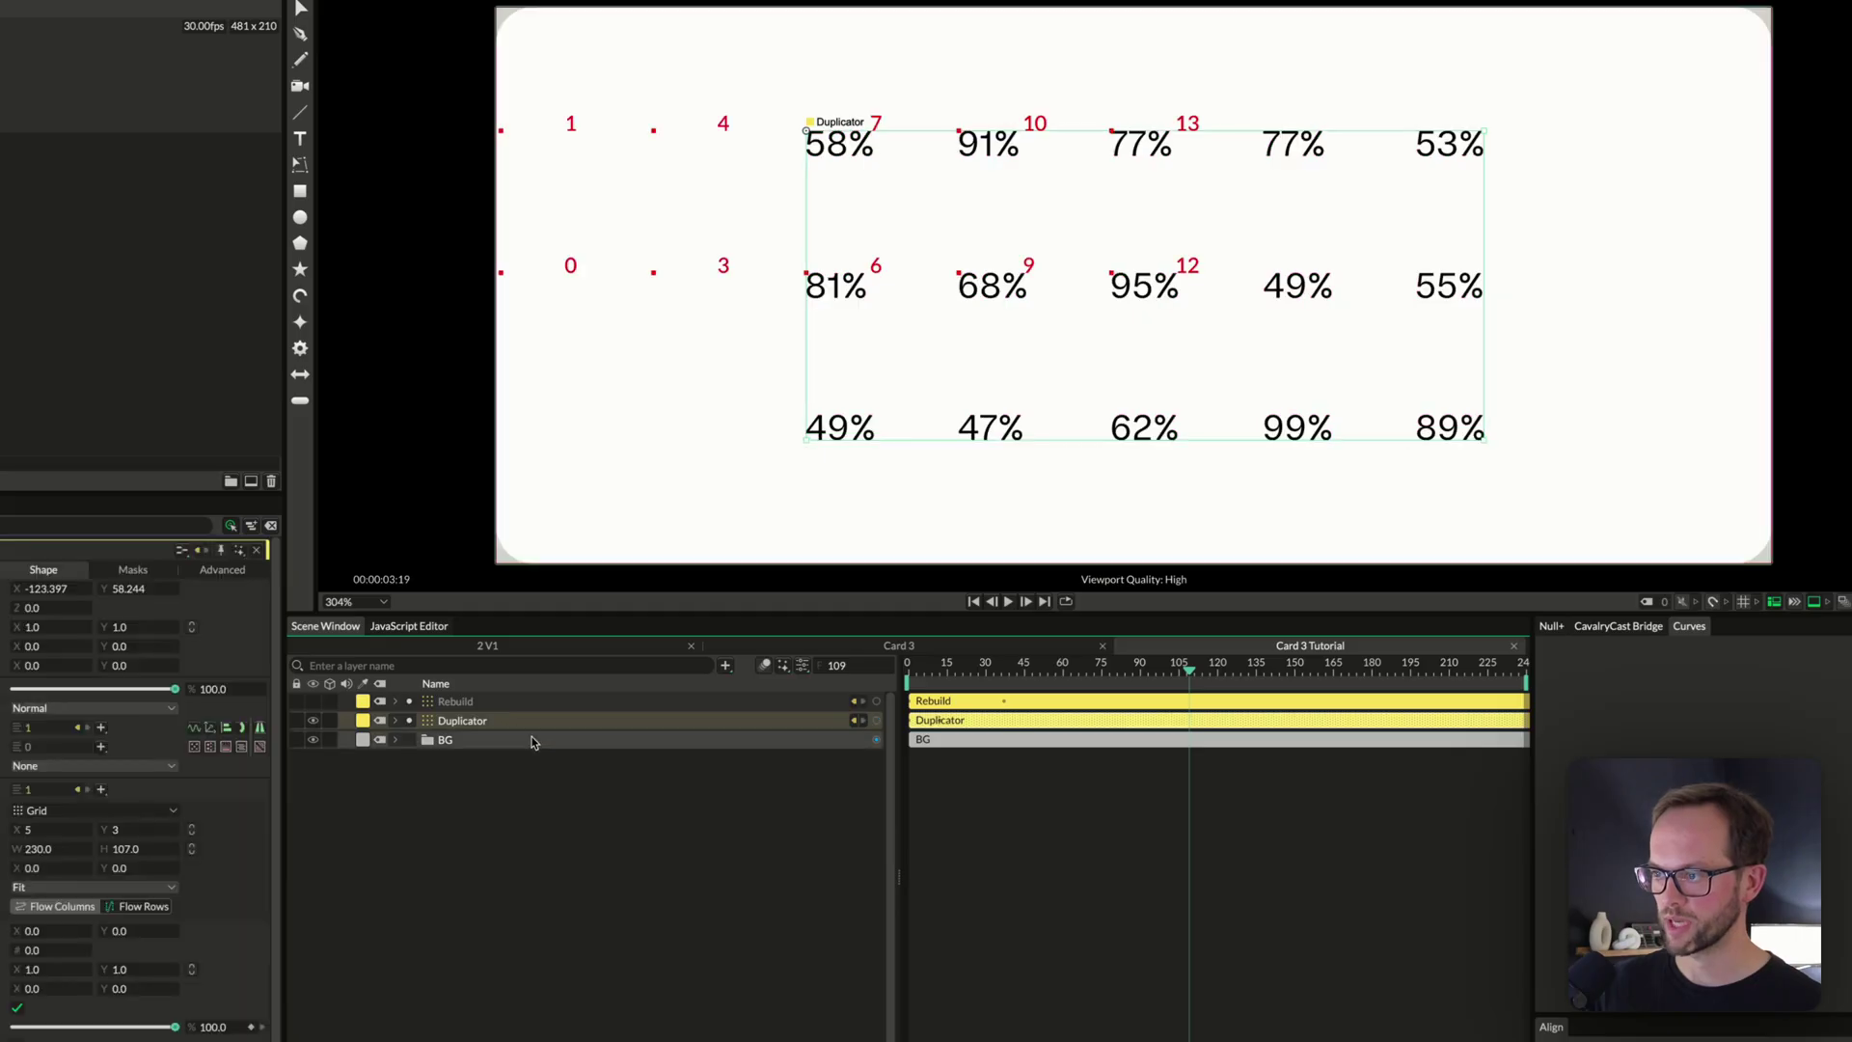
click(397, 723)
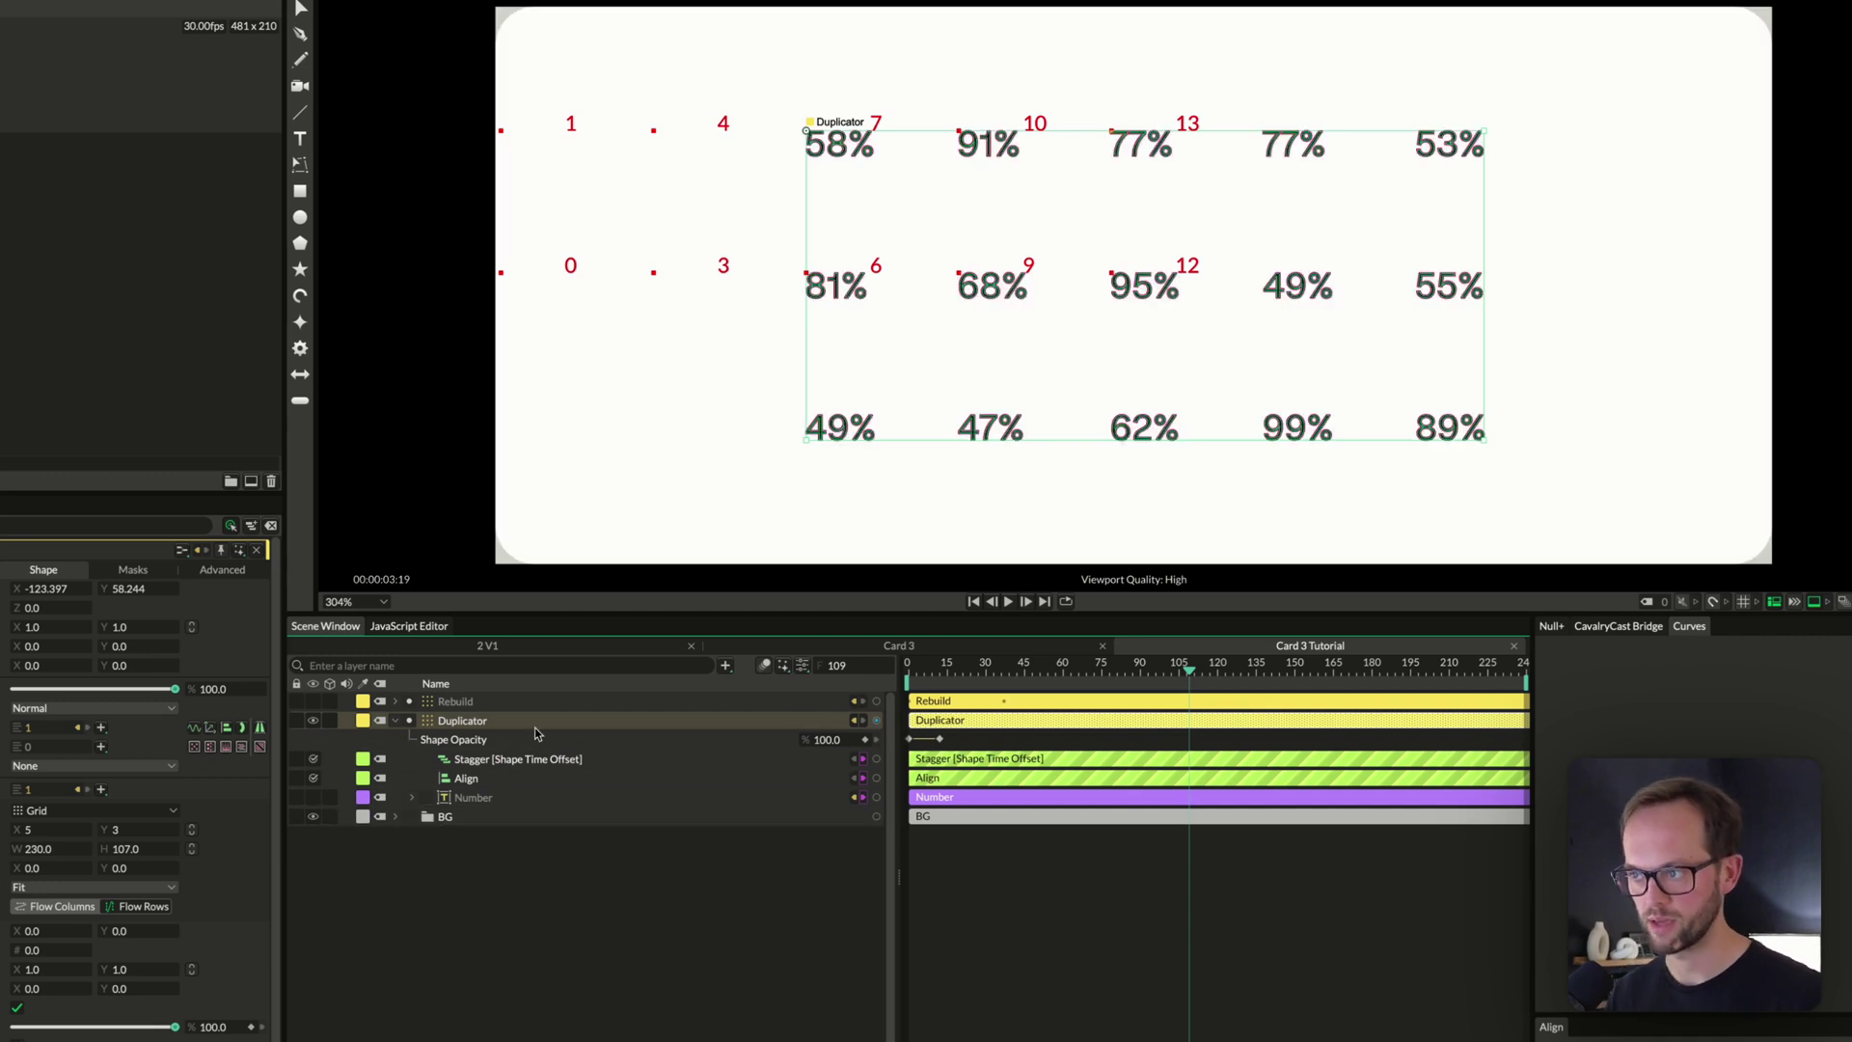
click(640, 884)
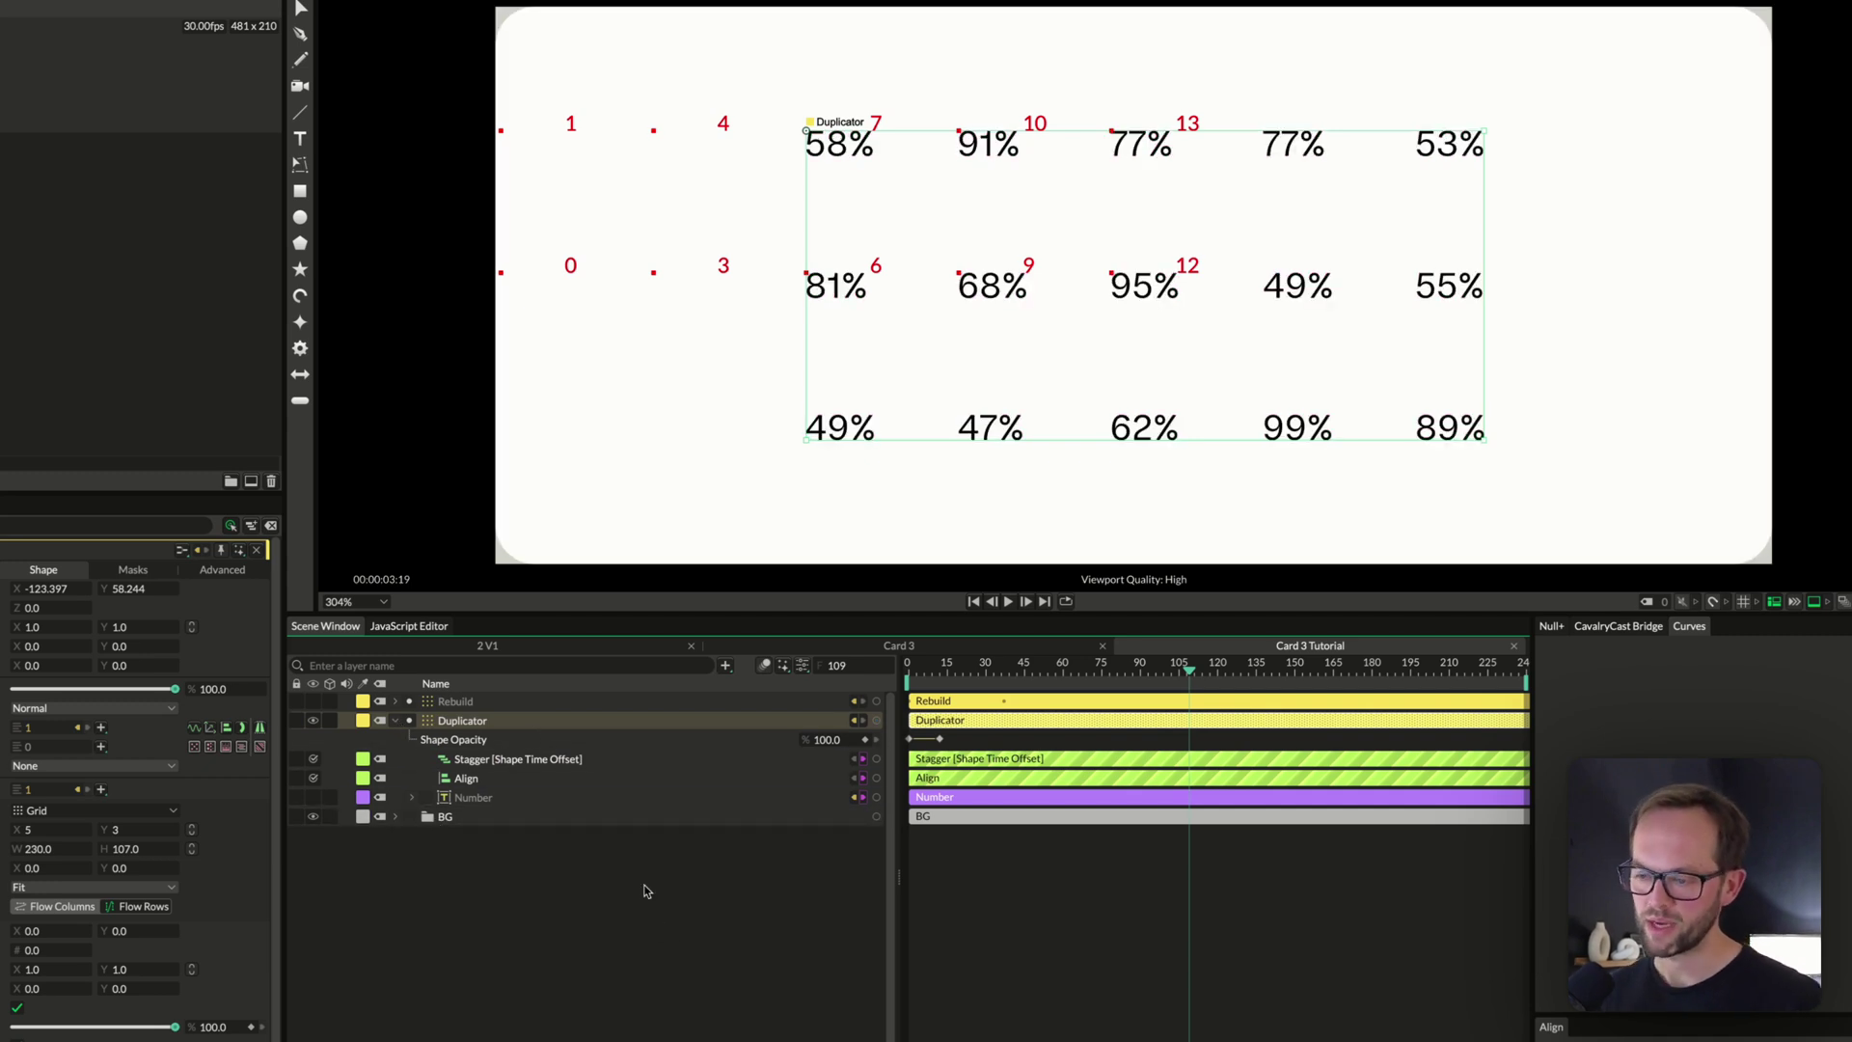
click(397, 722)
Examine the Duplicator's grid placement in the Card 3 composition and return to Card 3 Tutorial
click(899, 646)
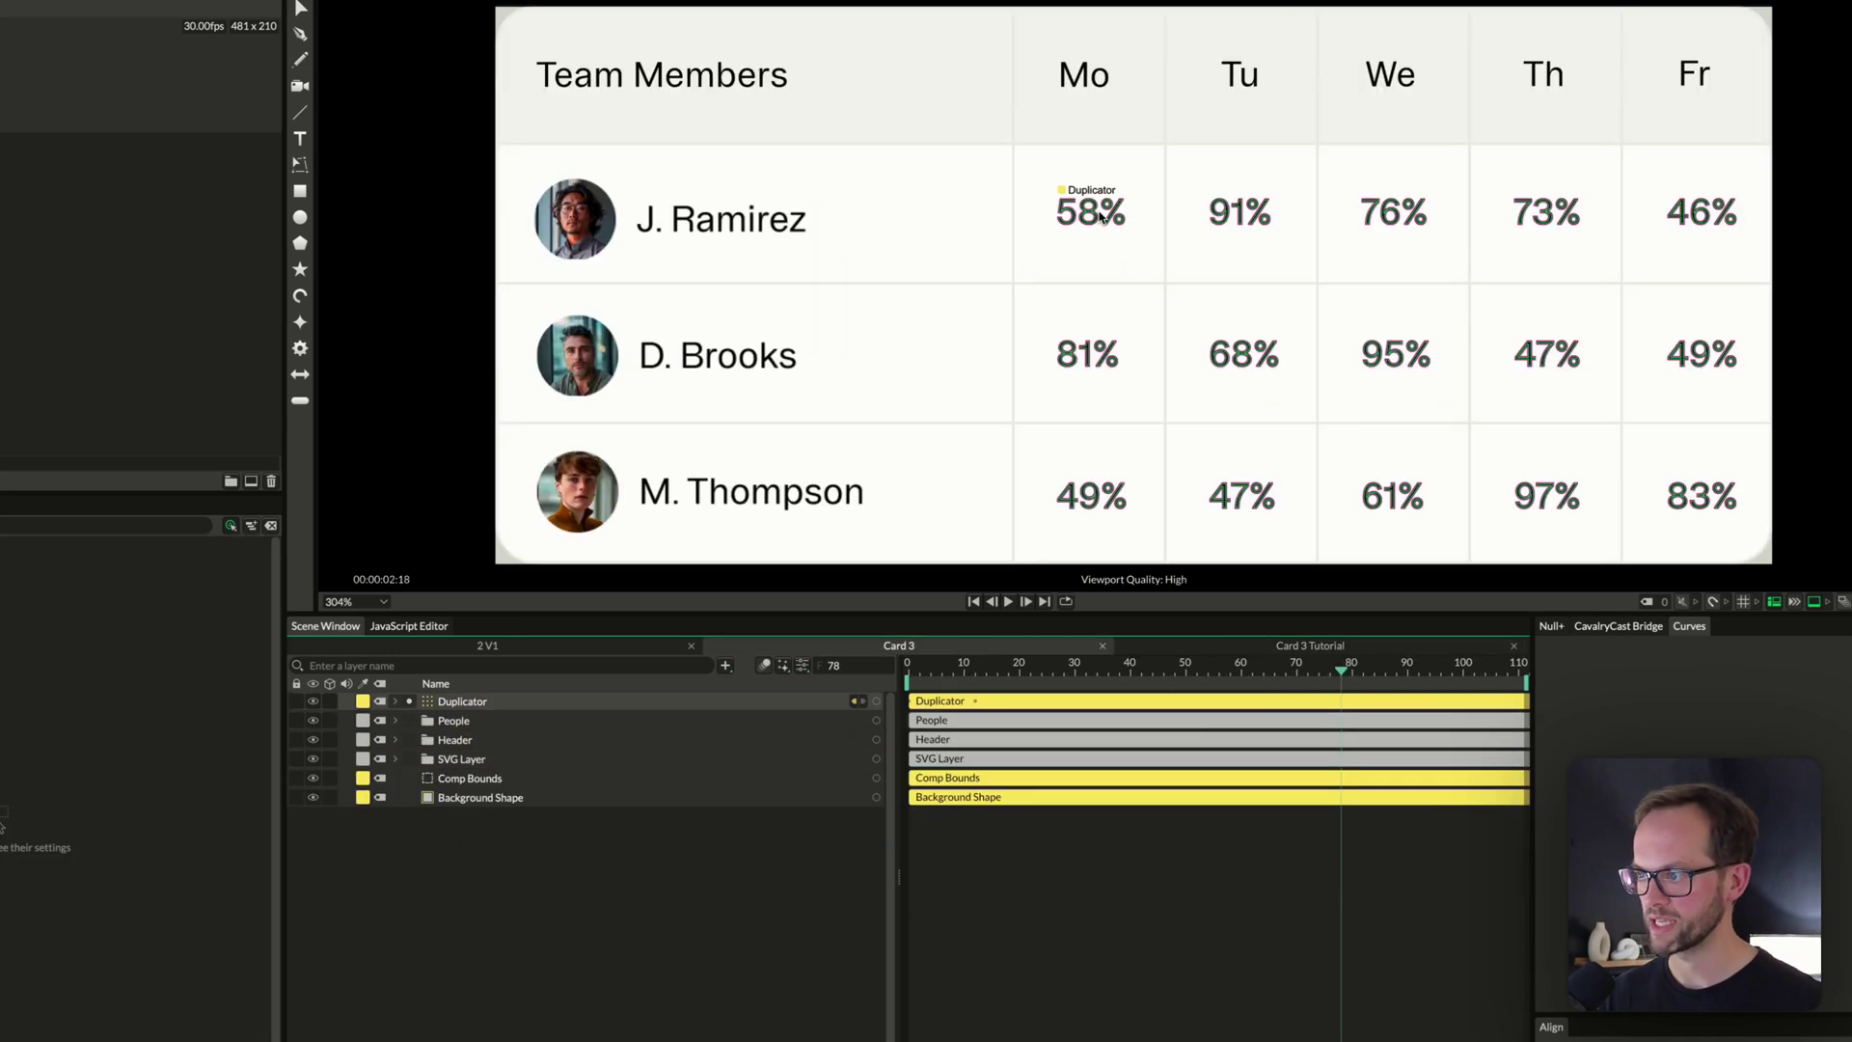
click(1062, 202)
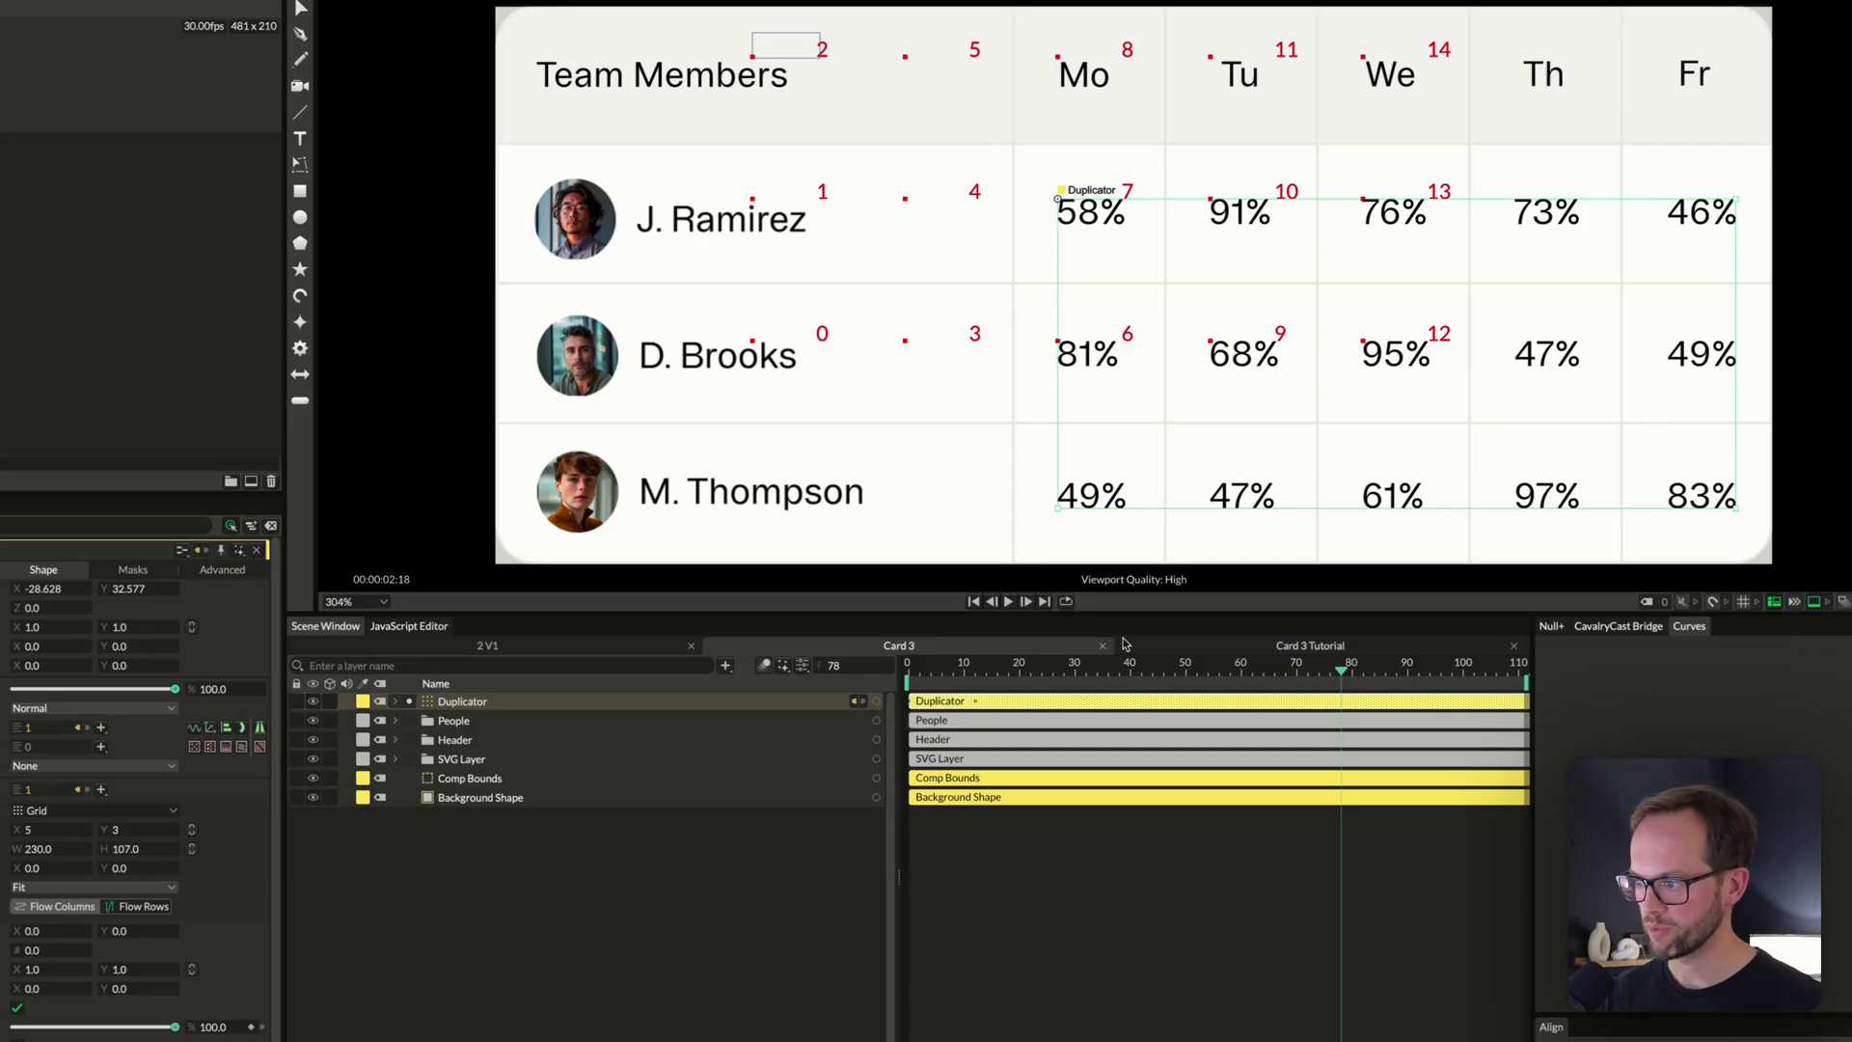
click(1322, 646)
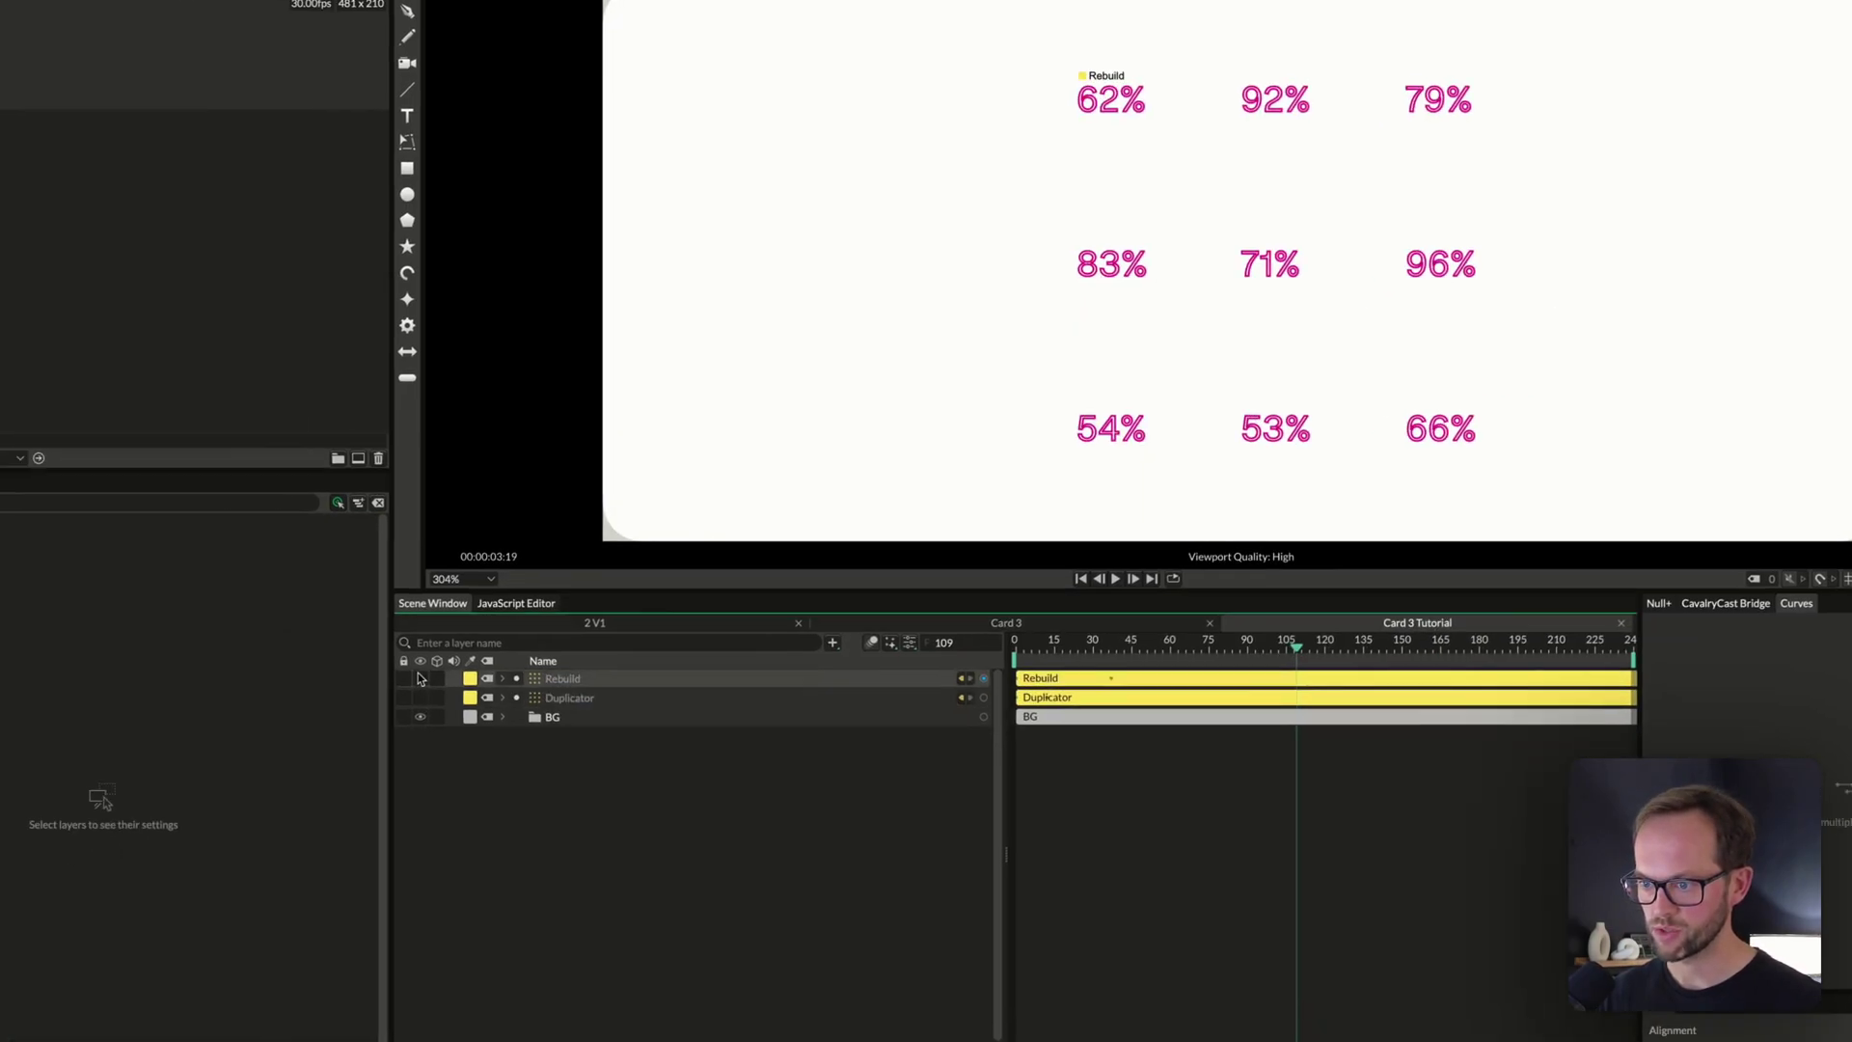
Show Rebuild, set its grid width to 186, and try a Pivot X of 36
click(602, 678)
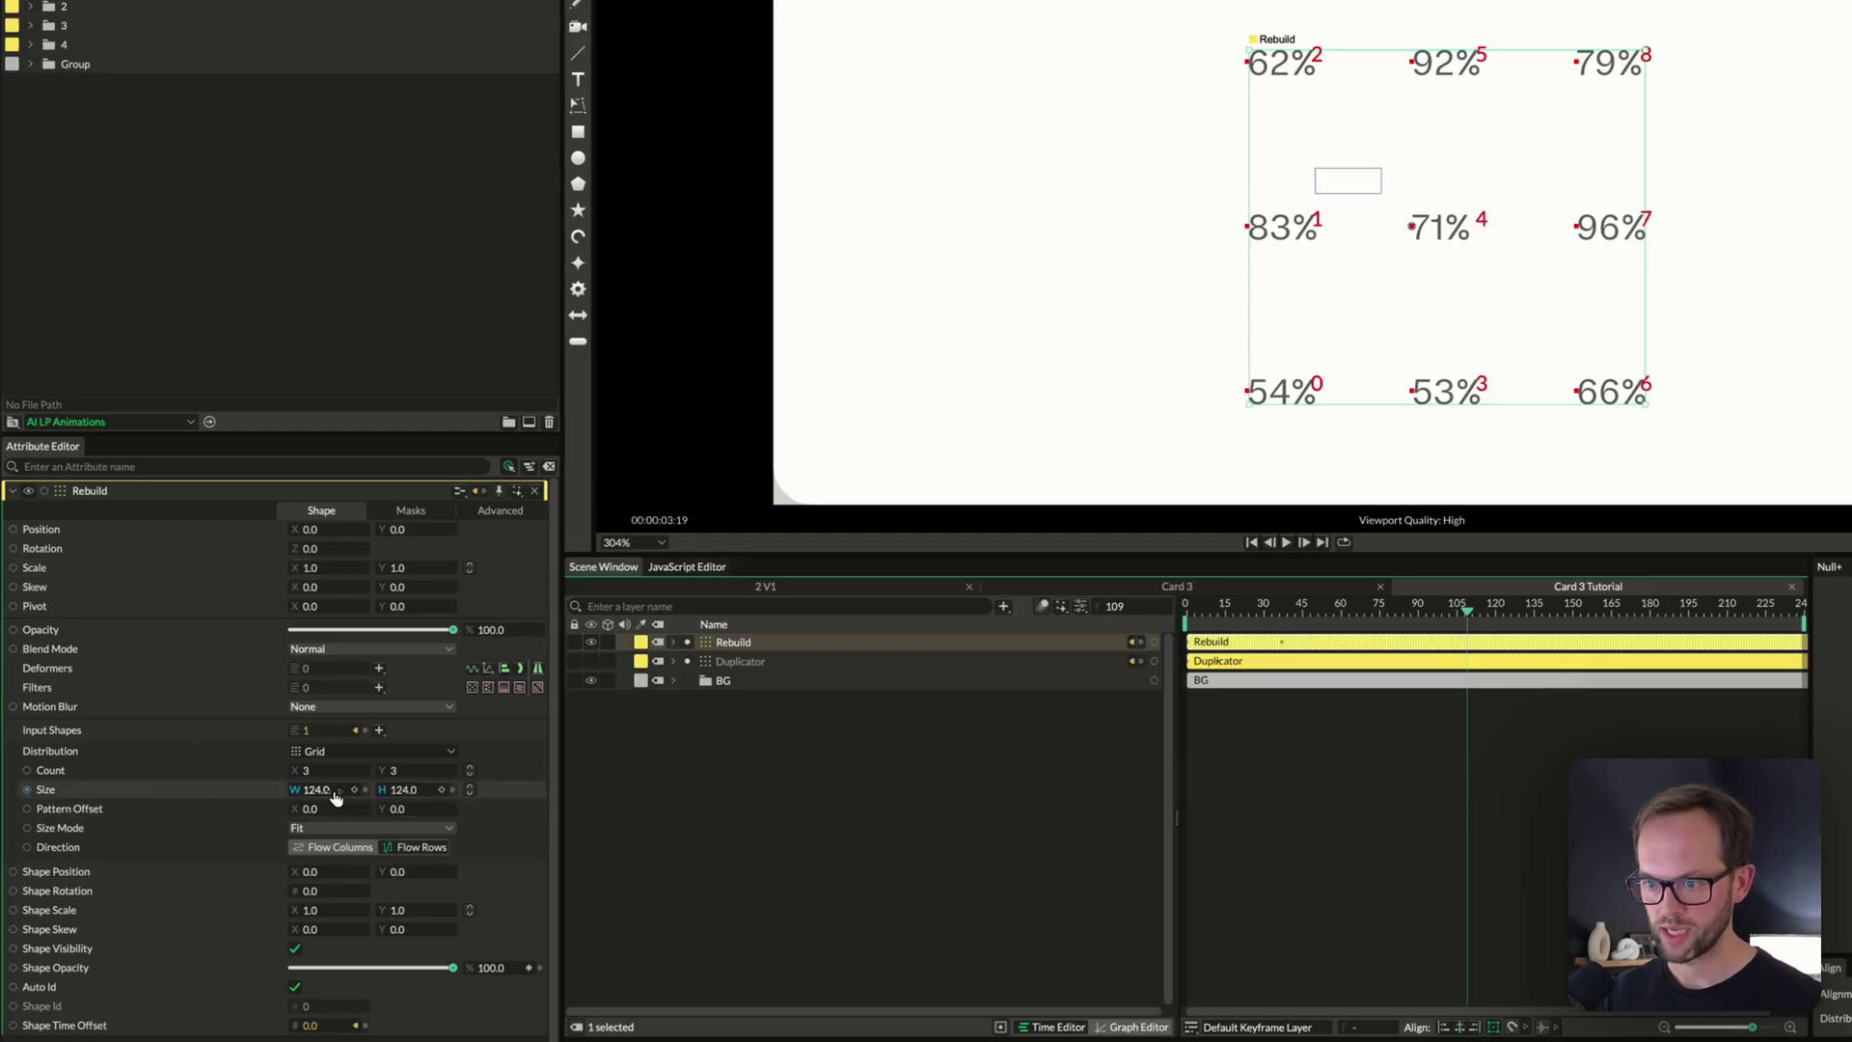
drag(336, 797, 383, 797)
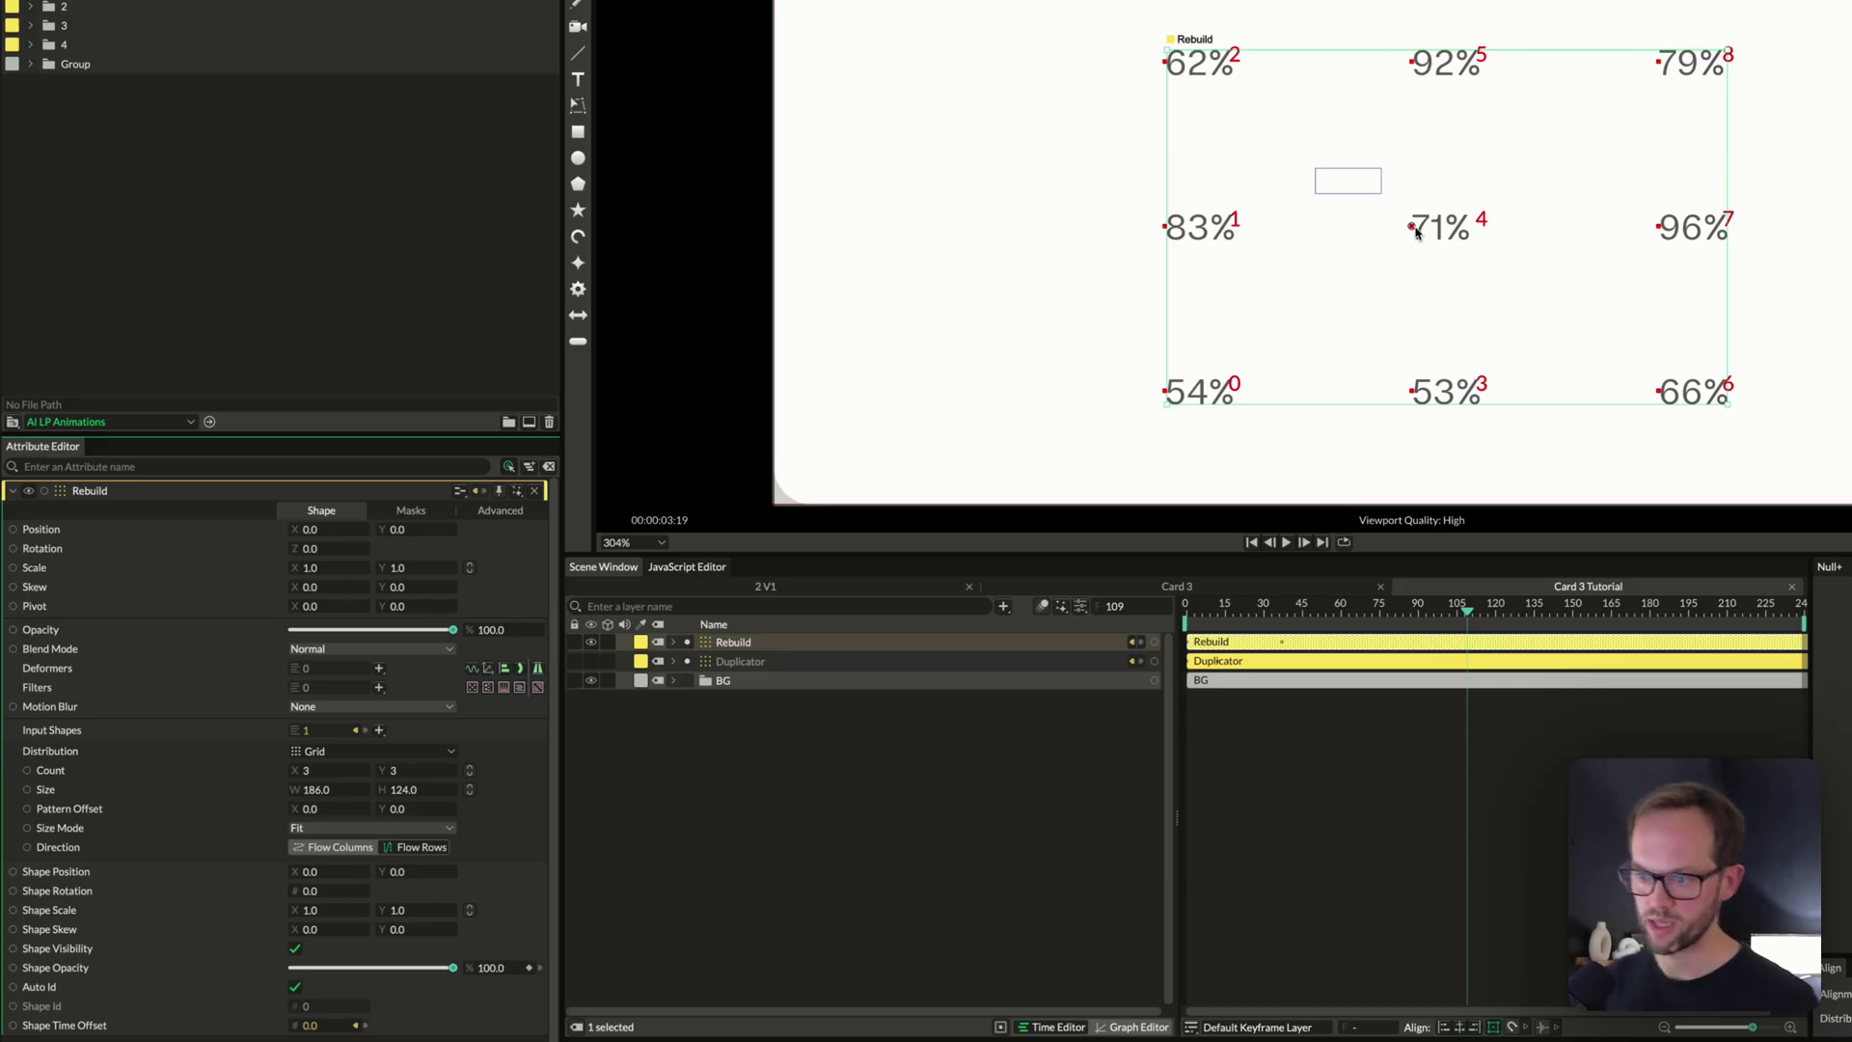
drag(315, 609, 444, 612)
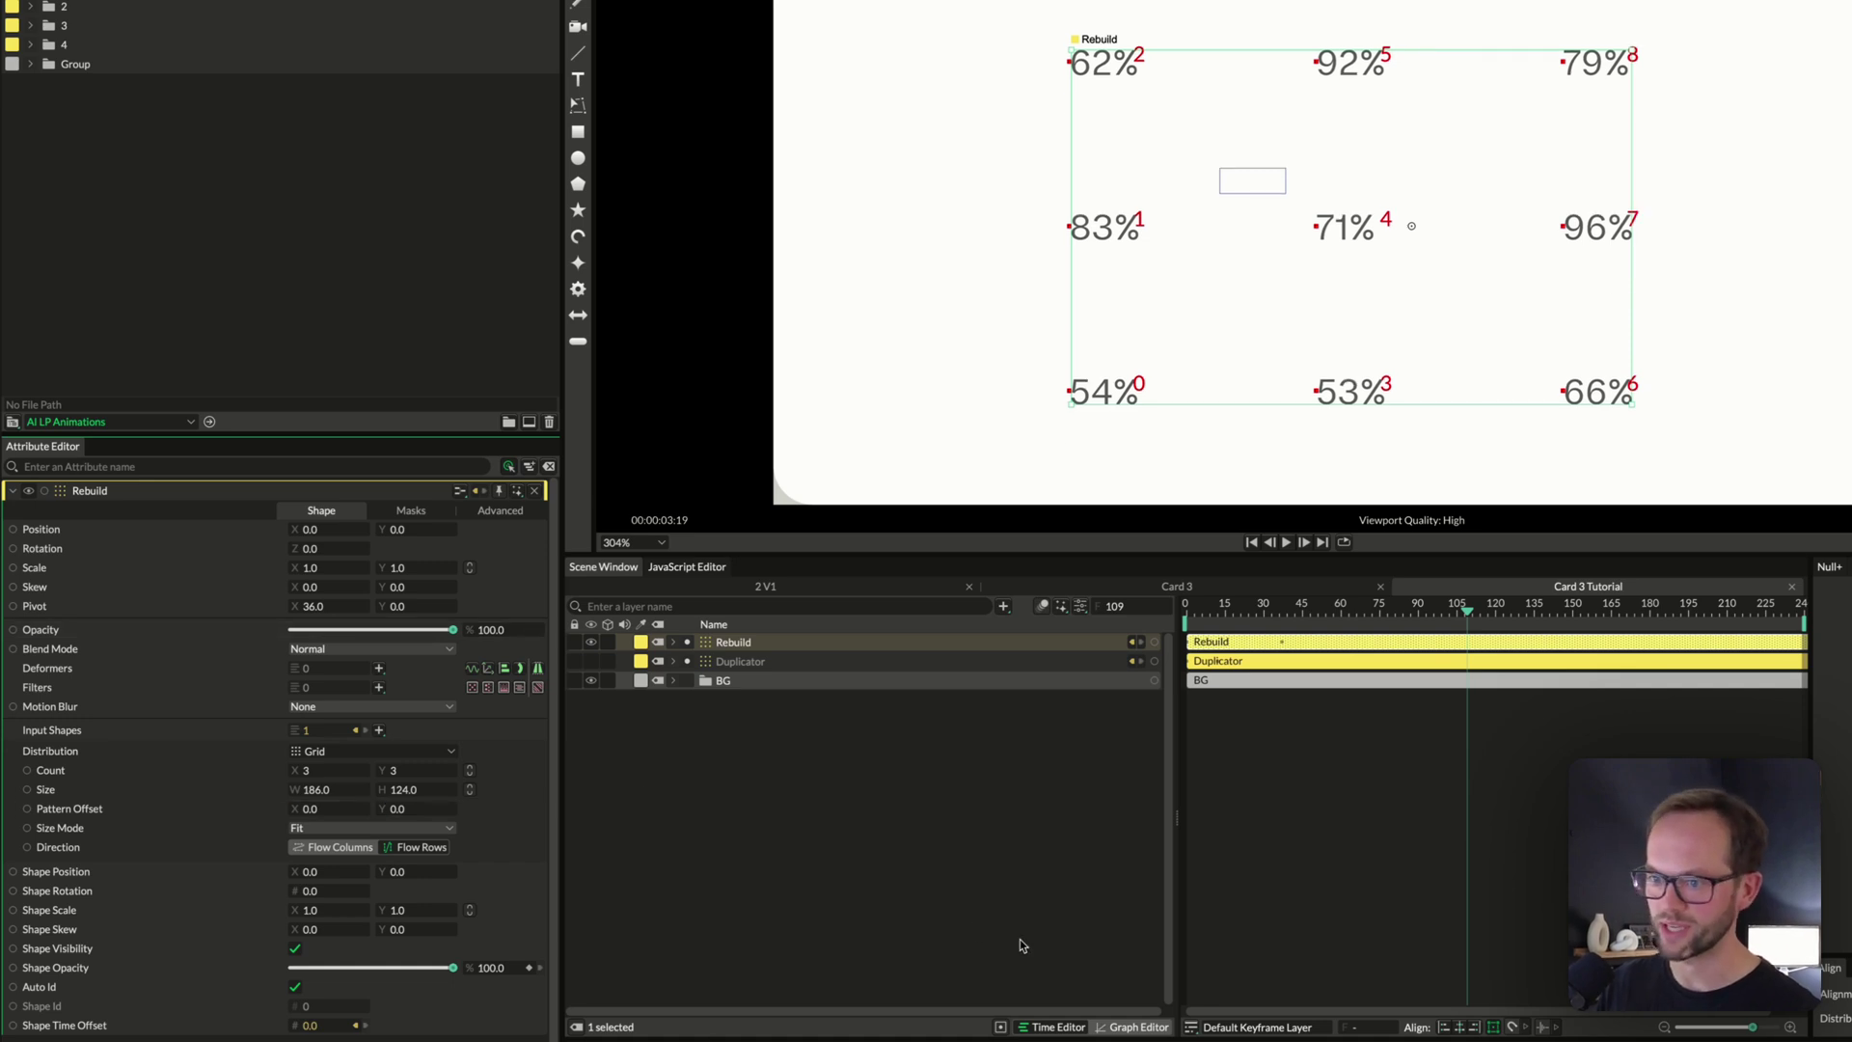
click(992, 802)
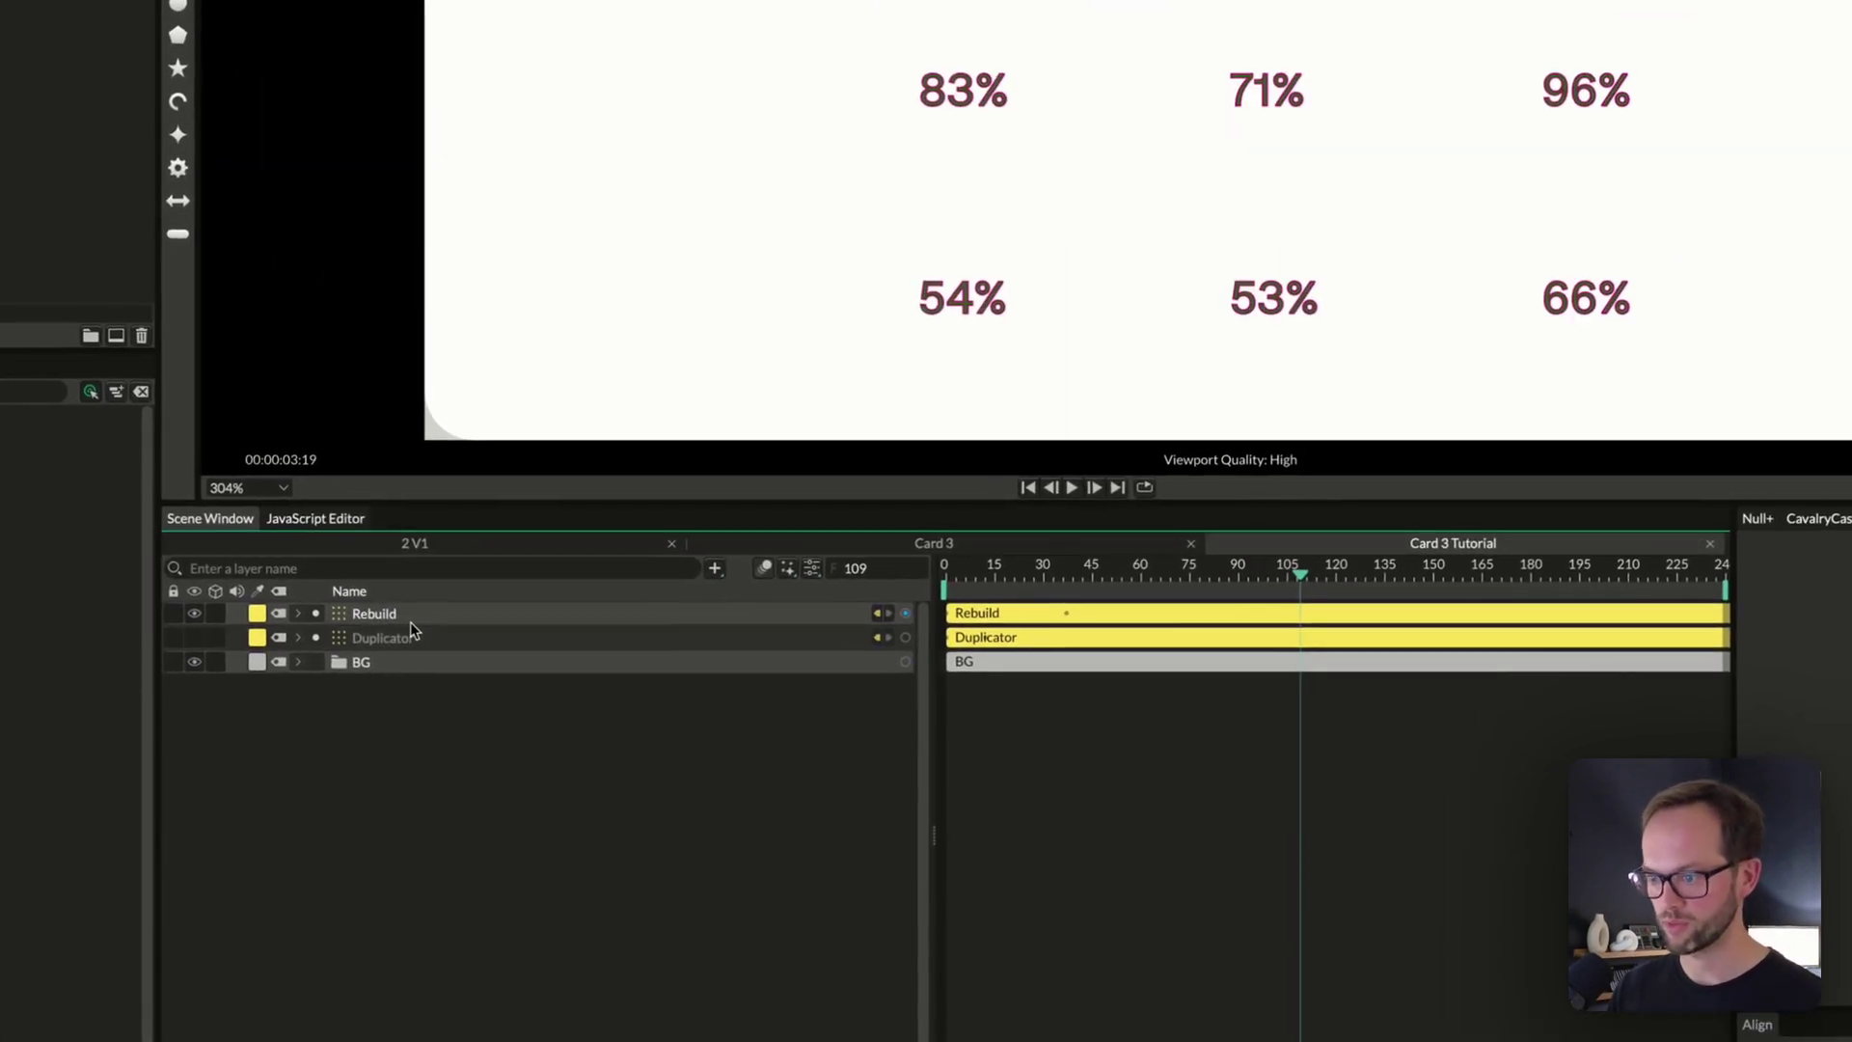
Add an Align behaviour and connect it to Rebuild as a new deformer
click(518, 627)
key(Tab)
text(align)
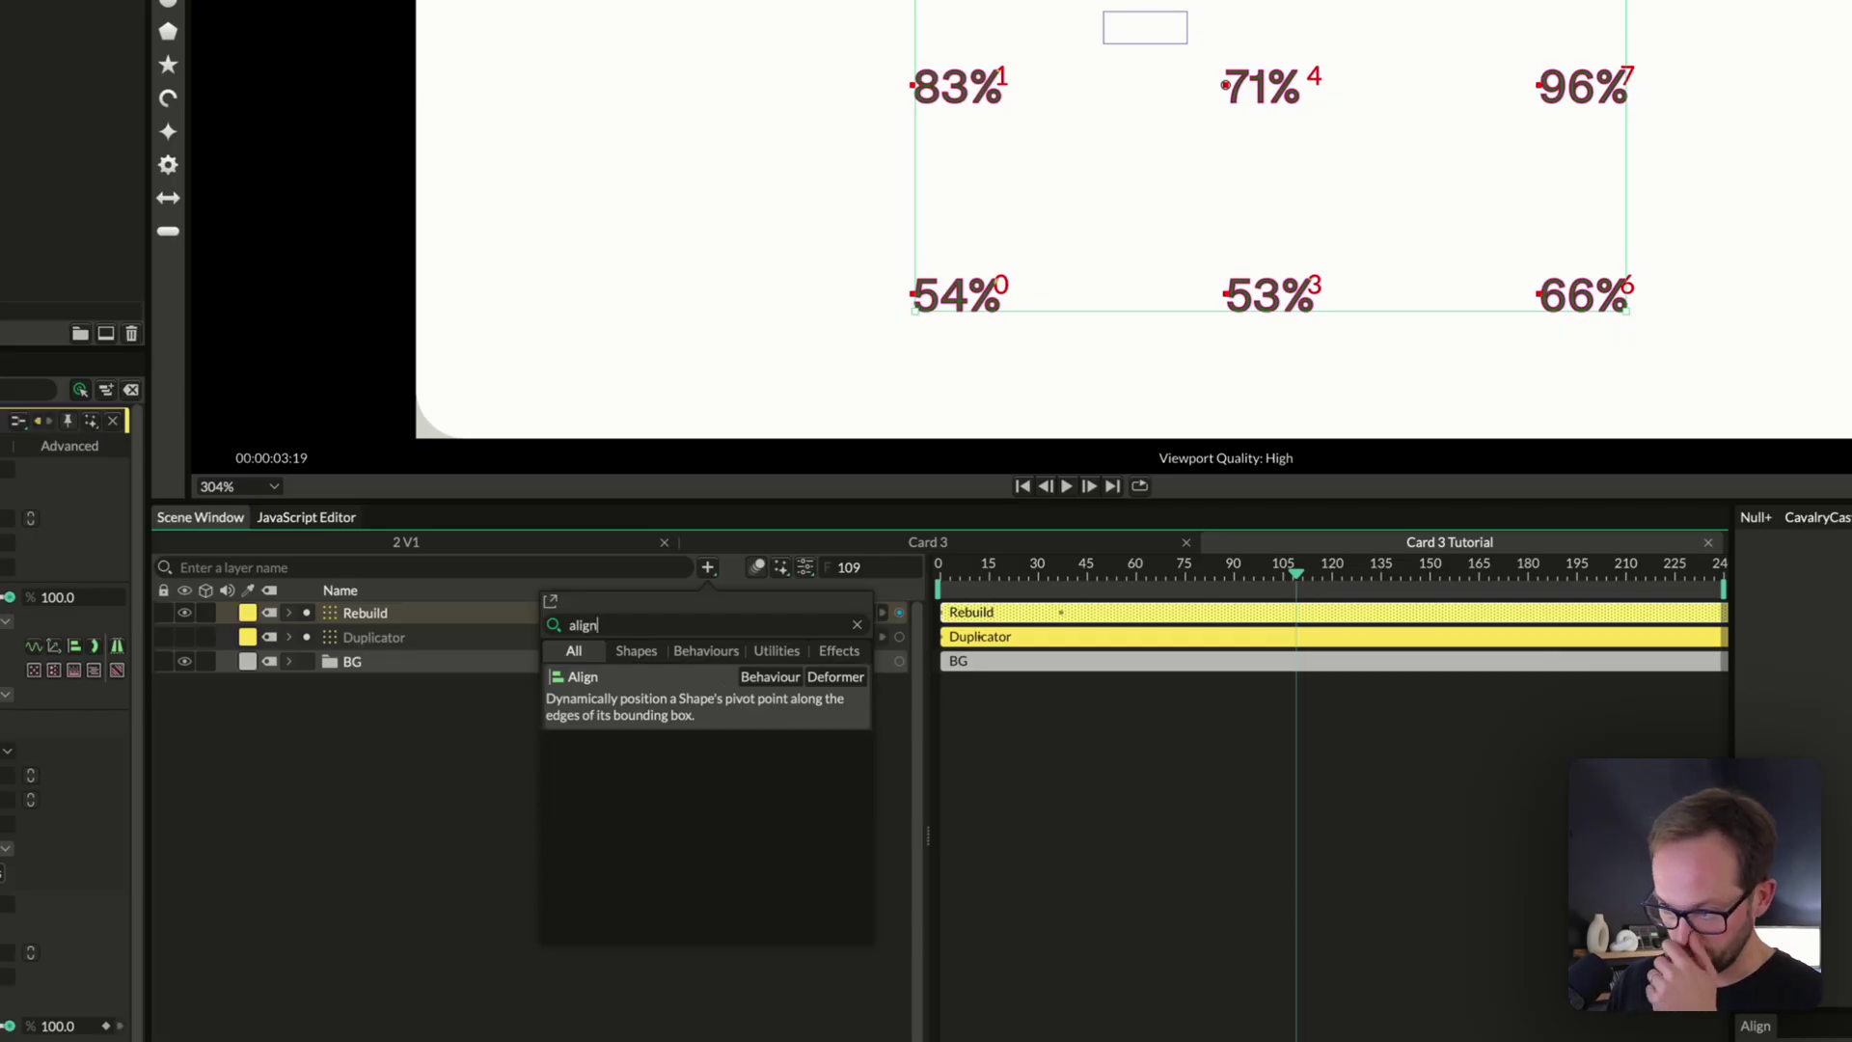
key(Return)
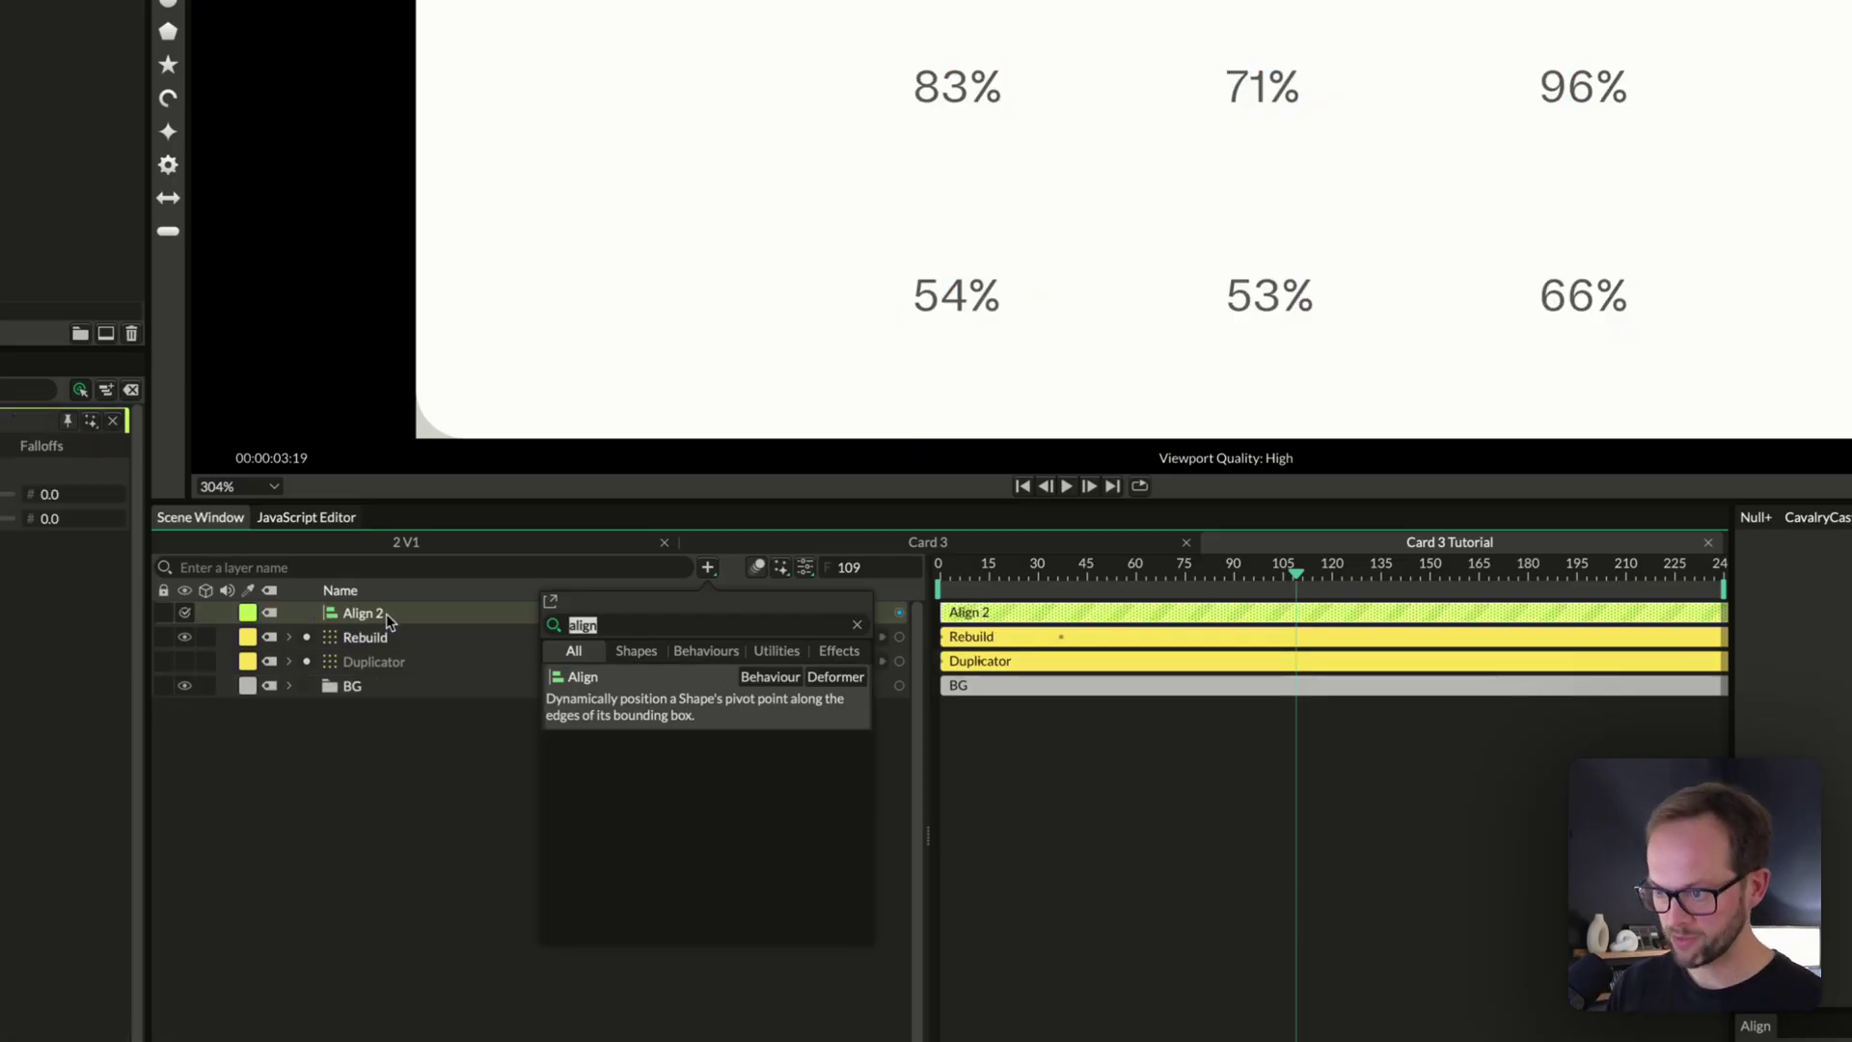
drag(896, 615, 518, 627)
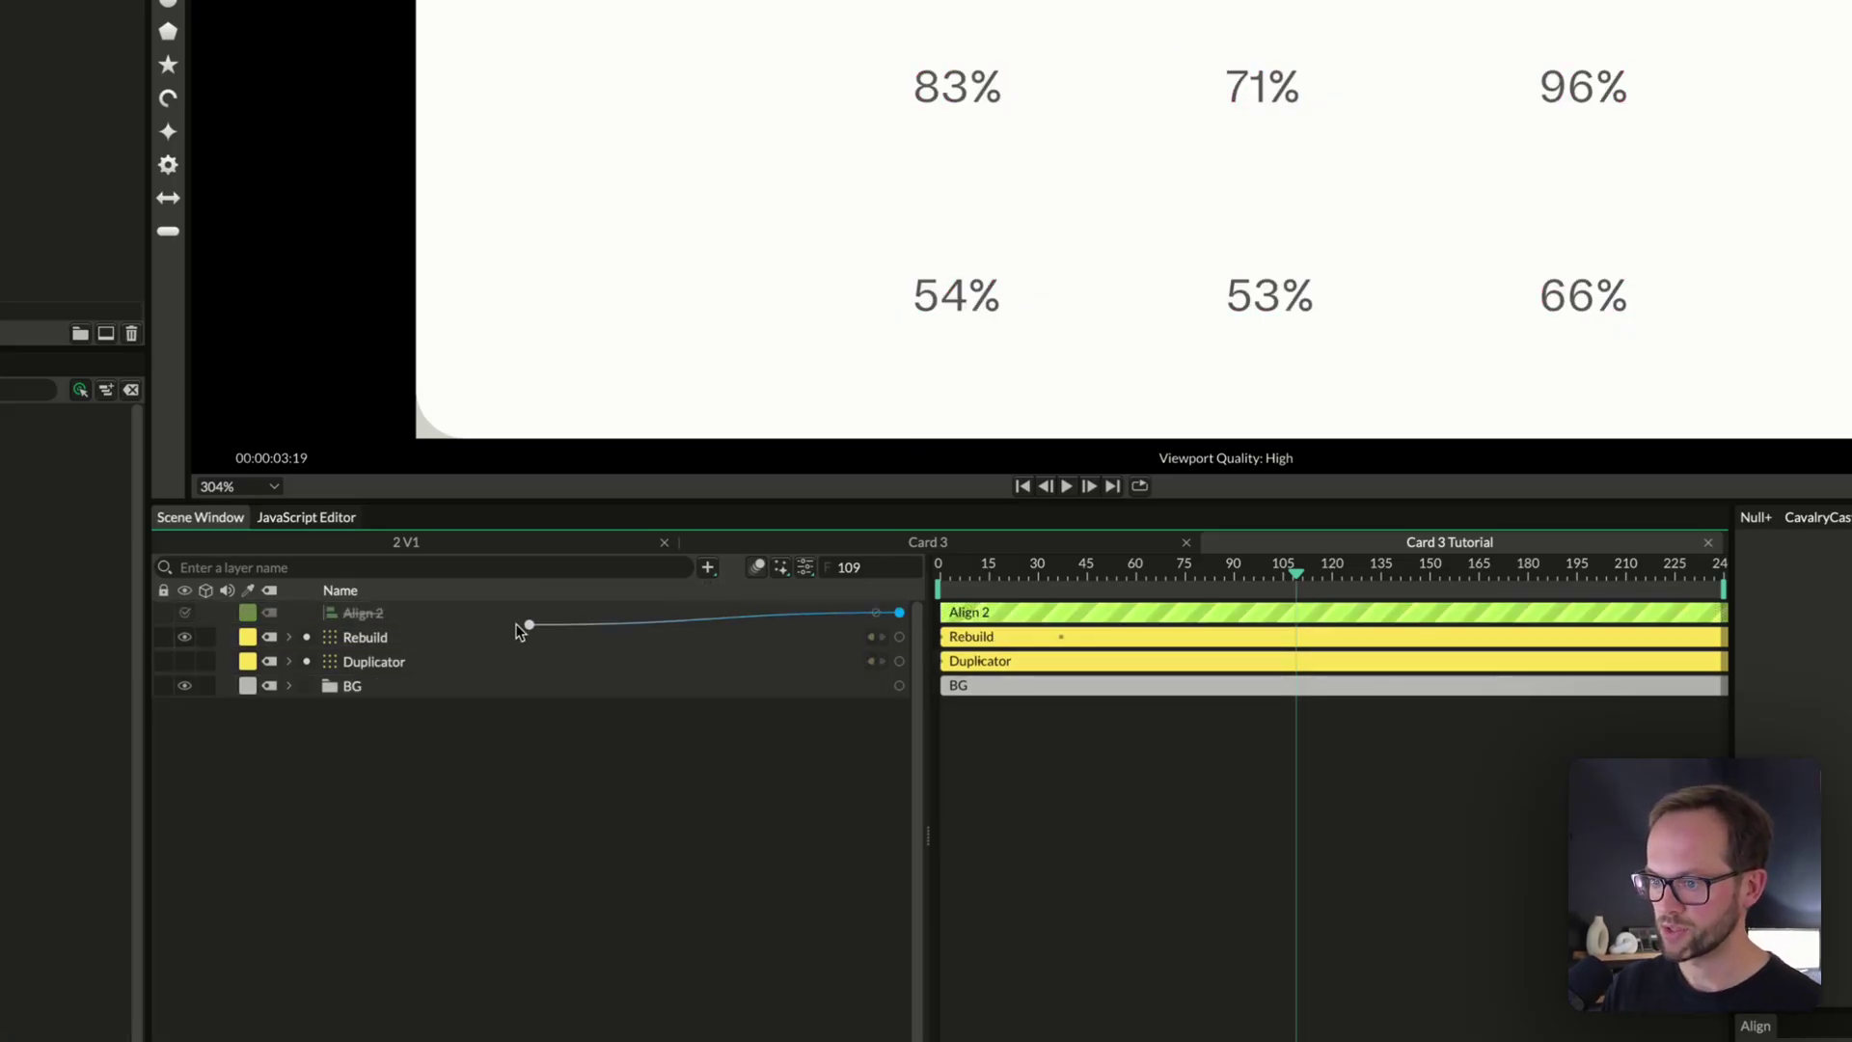
drag(367, 645, 369, 646)
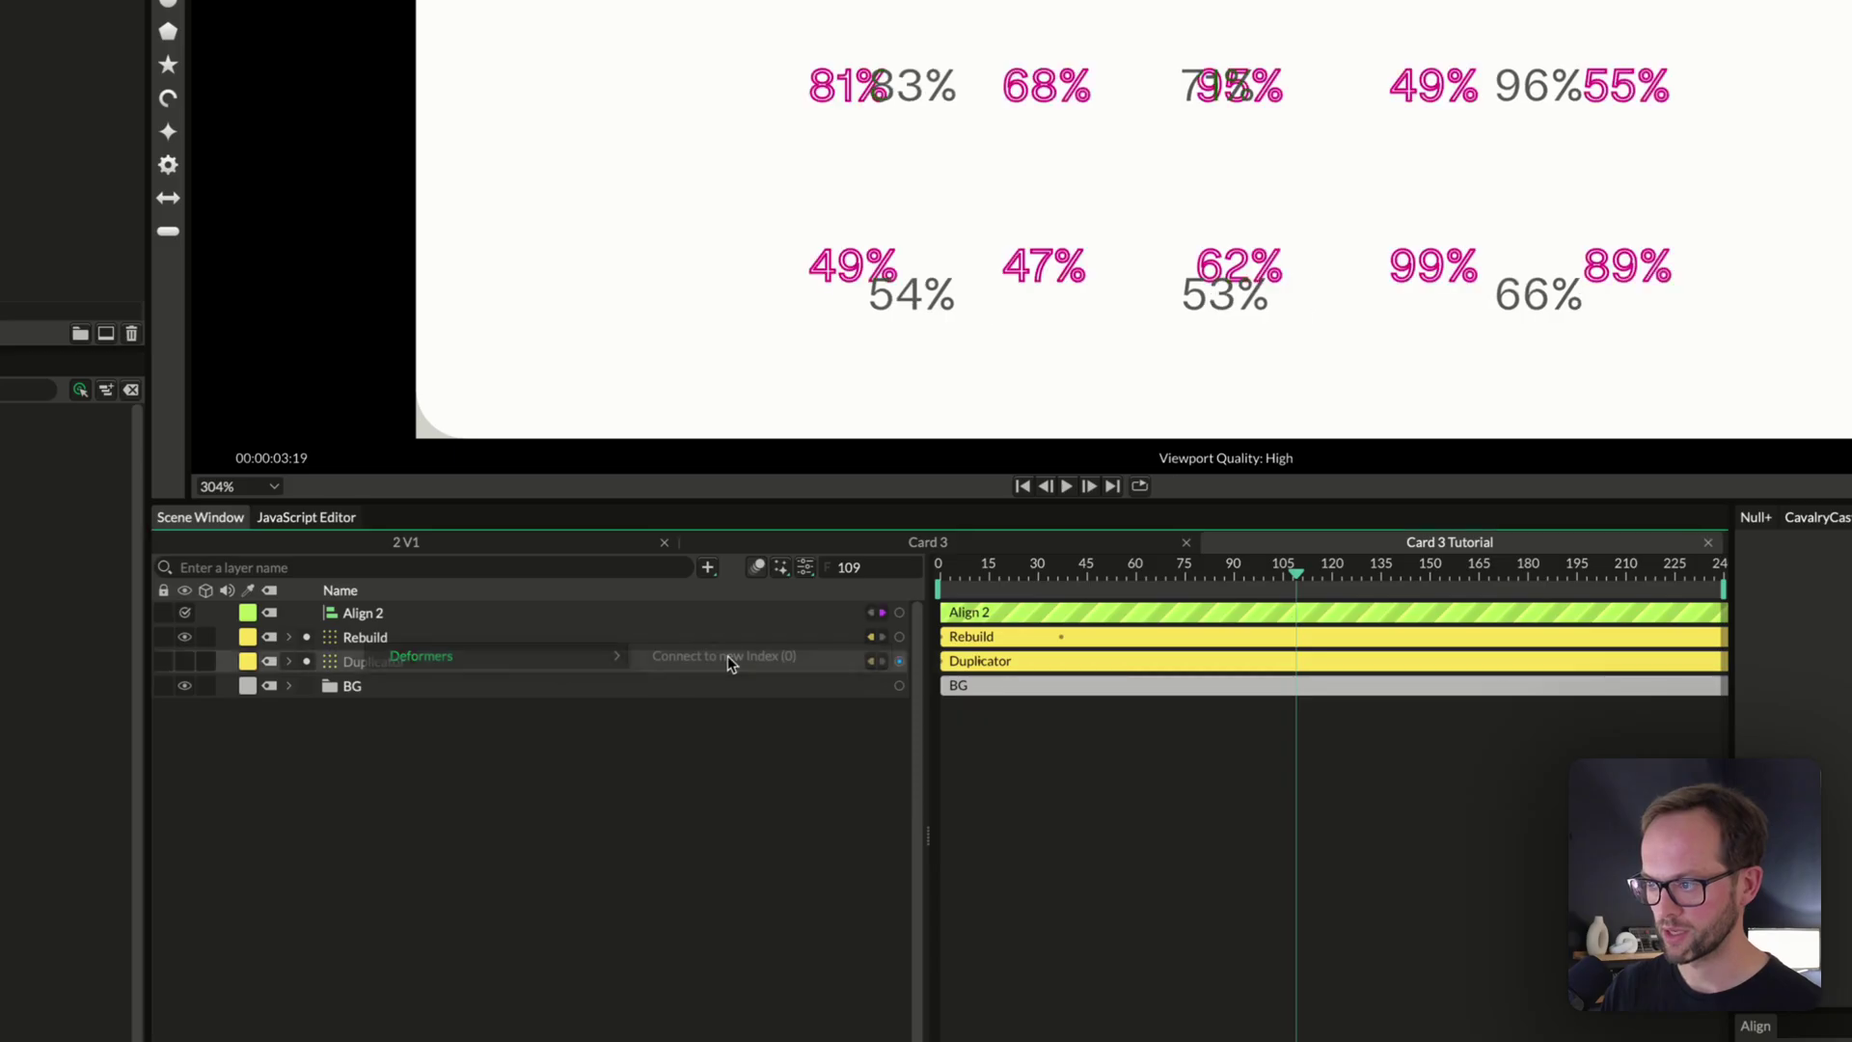
click(718, 659)
Set the new Align behaviour's X to 1.0 and Y to -1.0 to anchor the grid at its corner
click(425, 613)
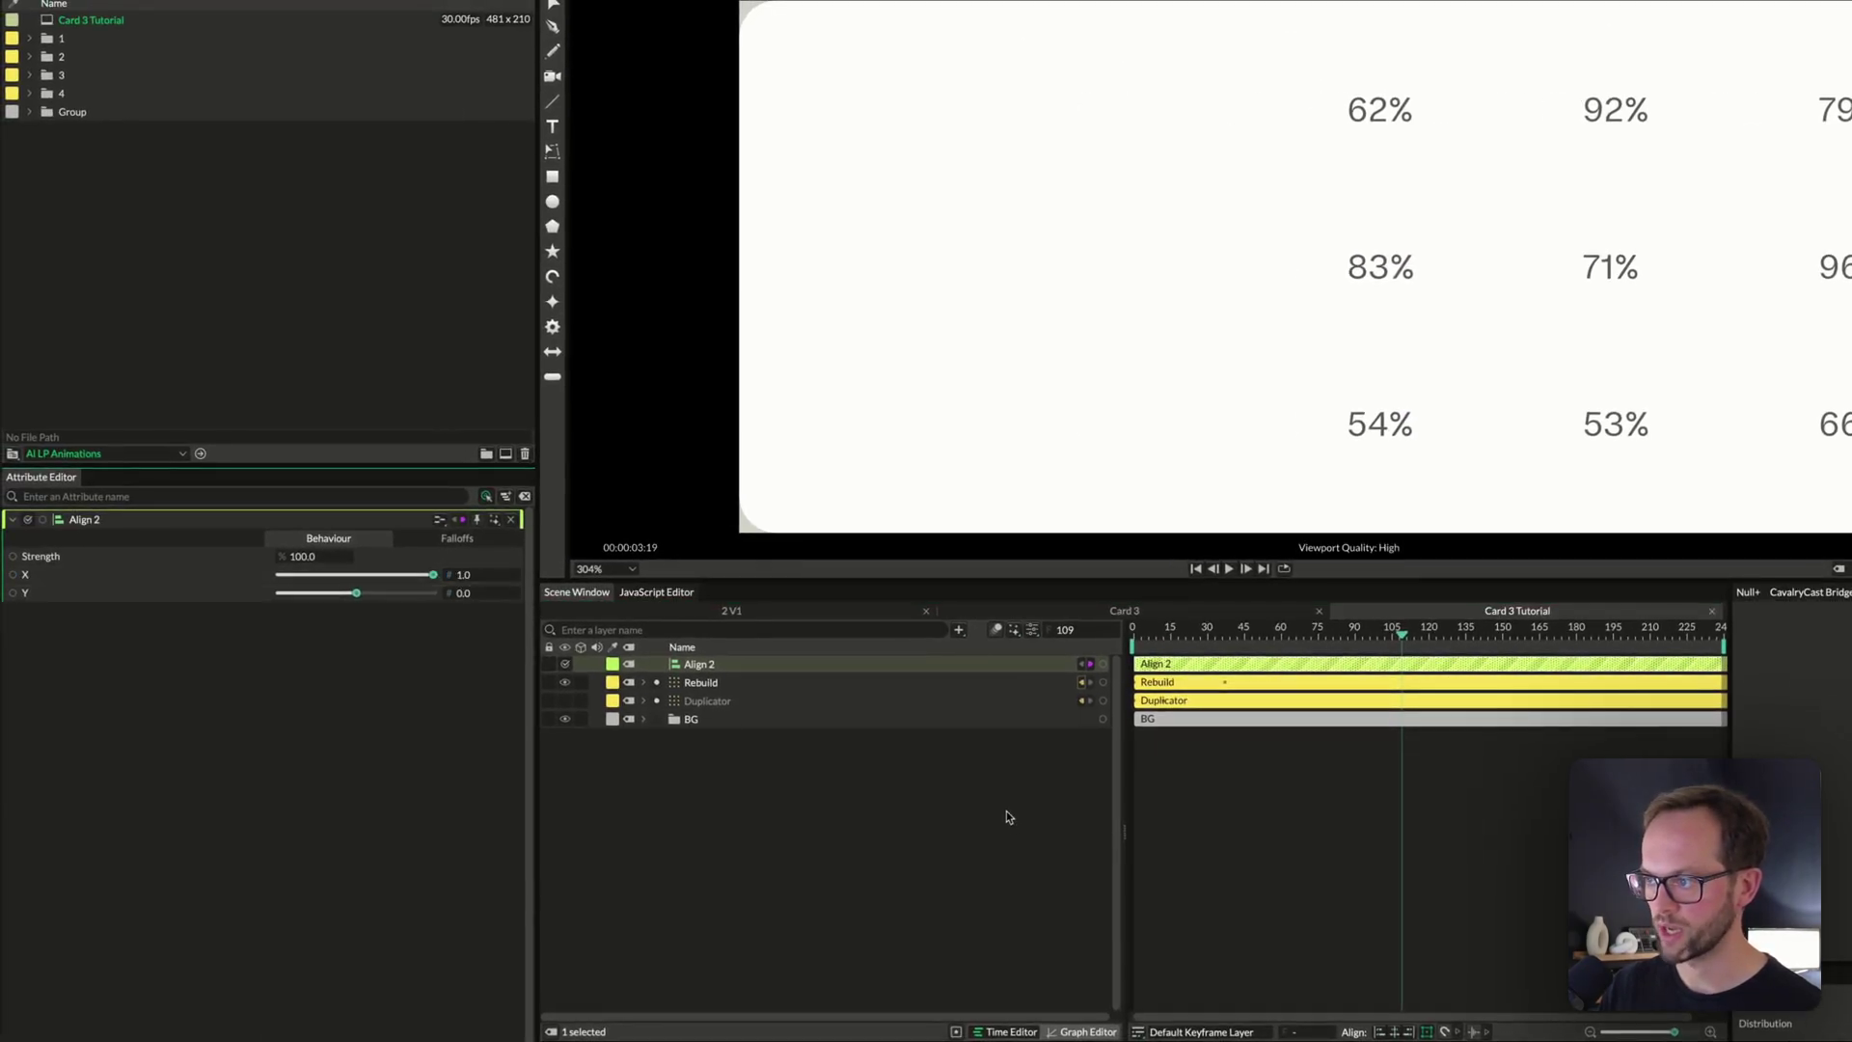
click(1008, 817)
click(769, 682)
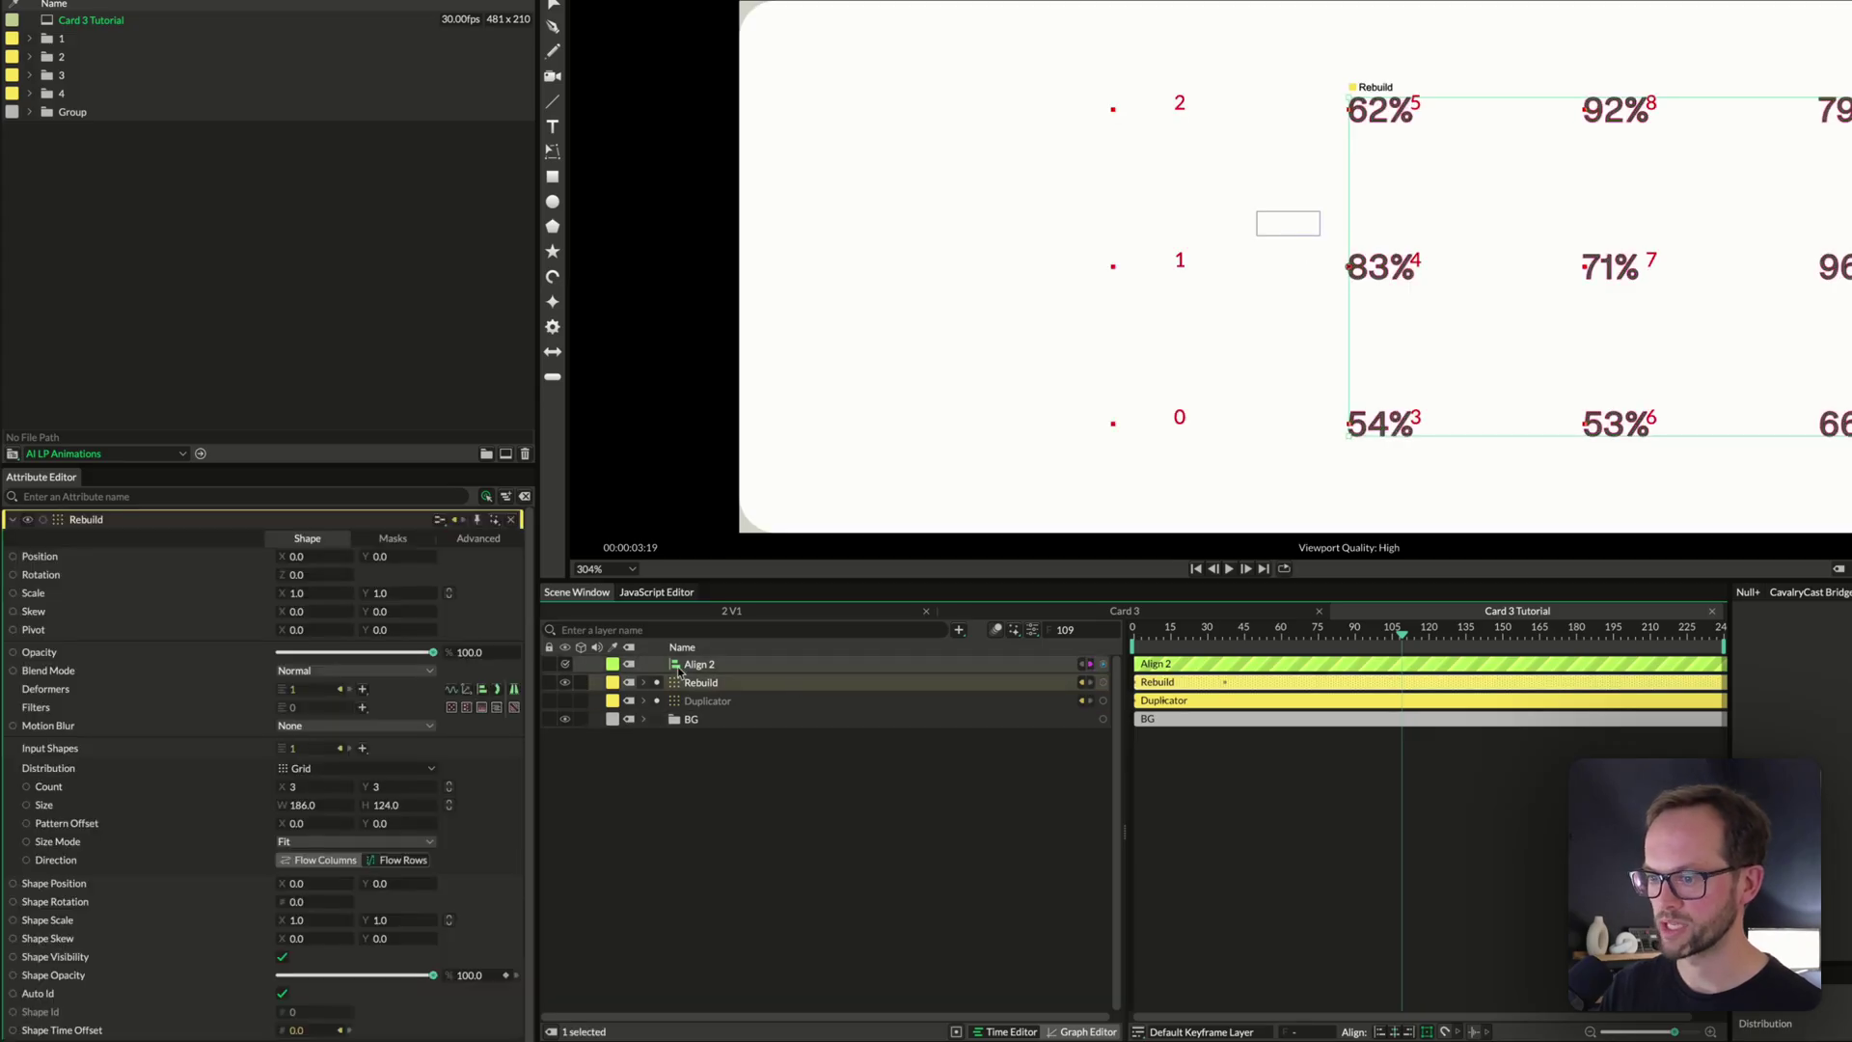
click(733, 662)
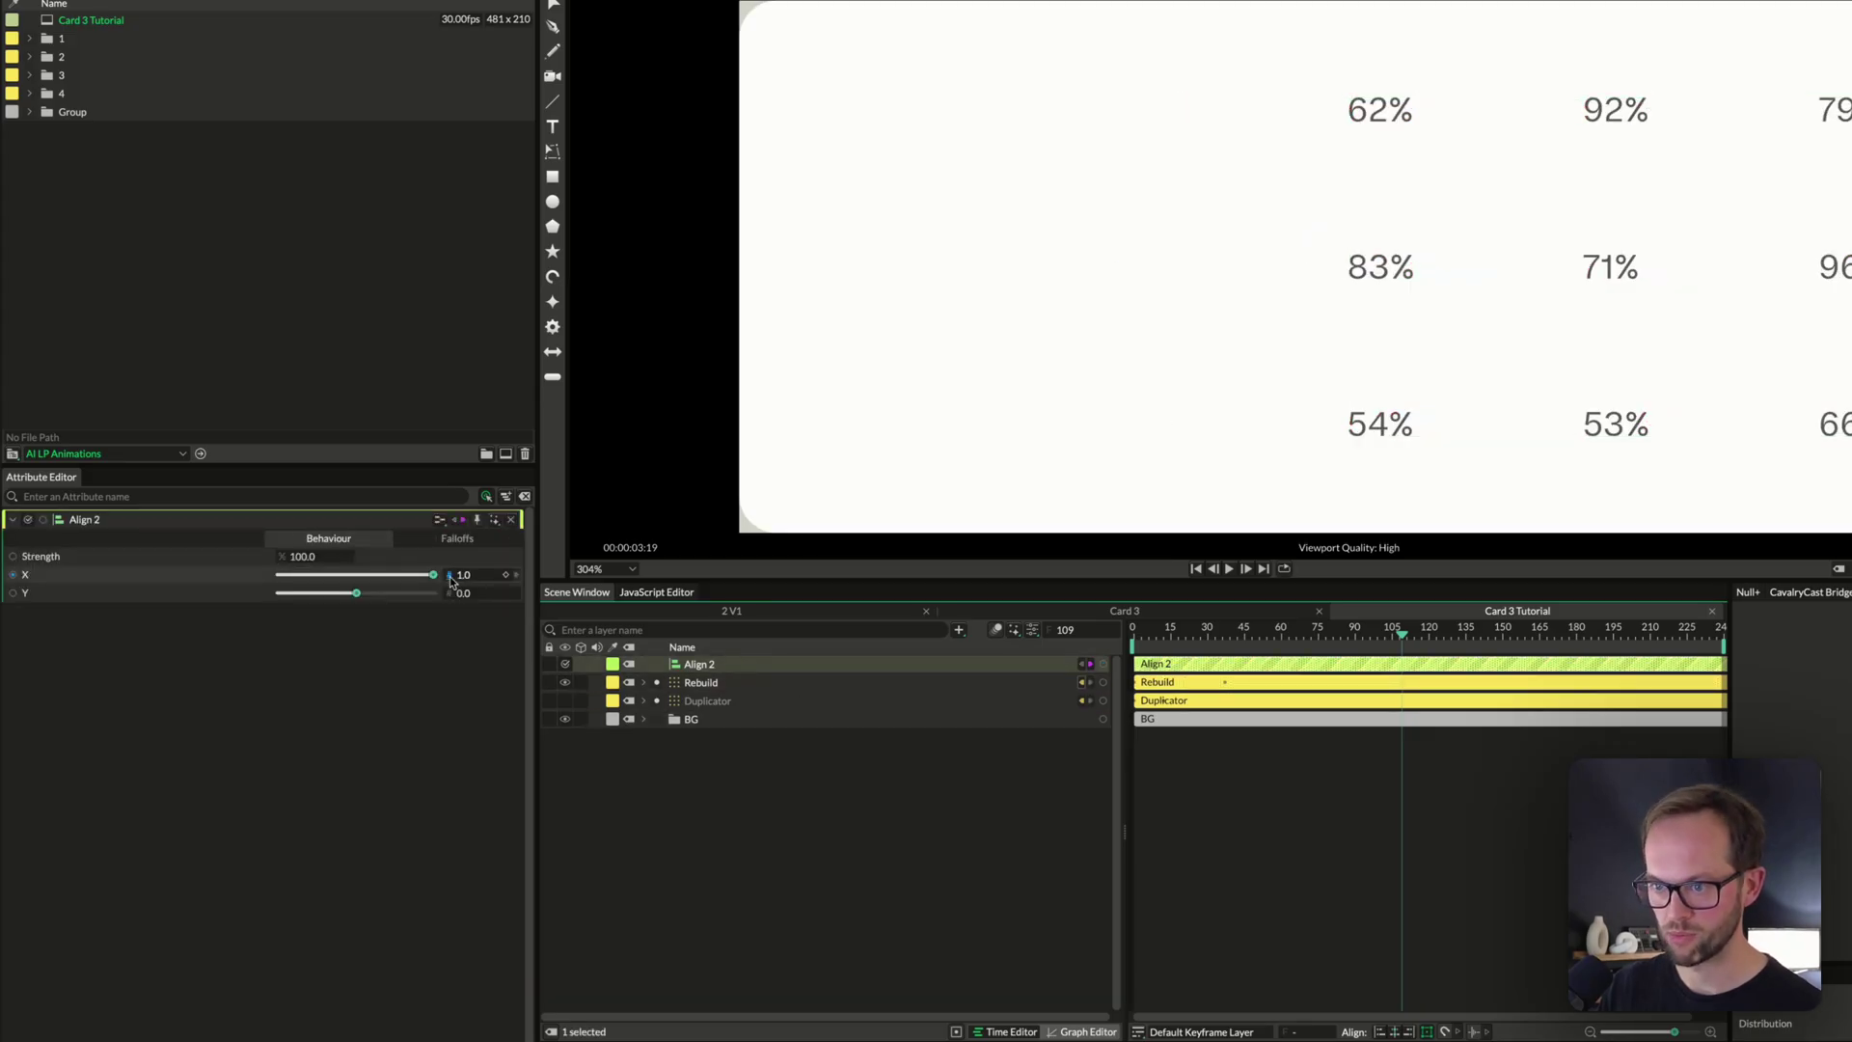
drag(431, 577, 507, 603)
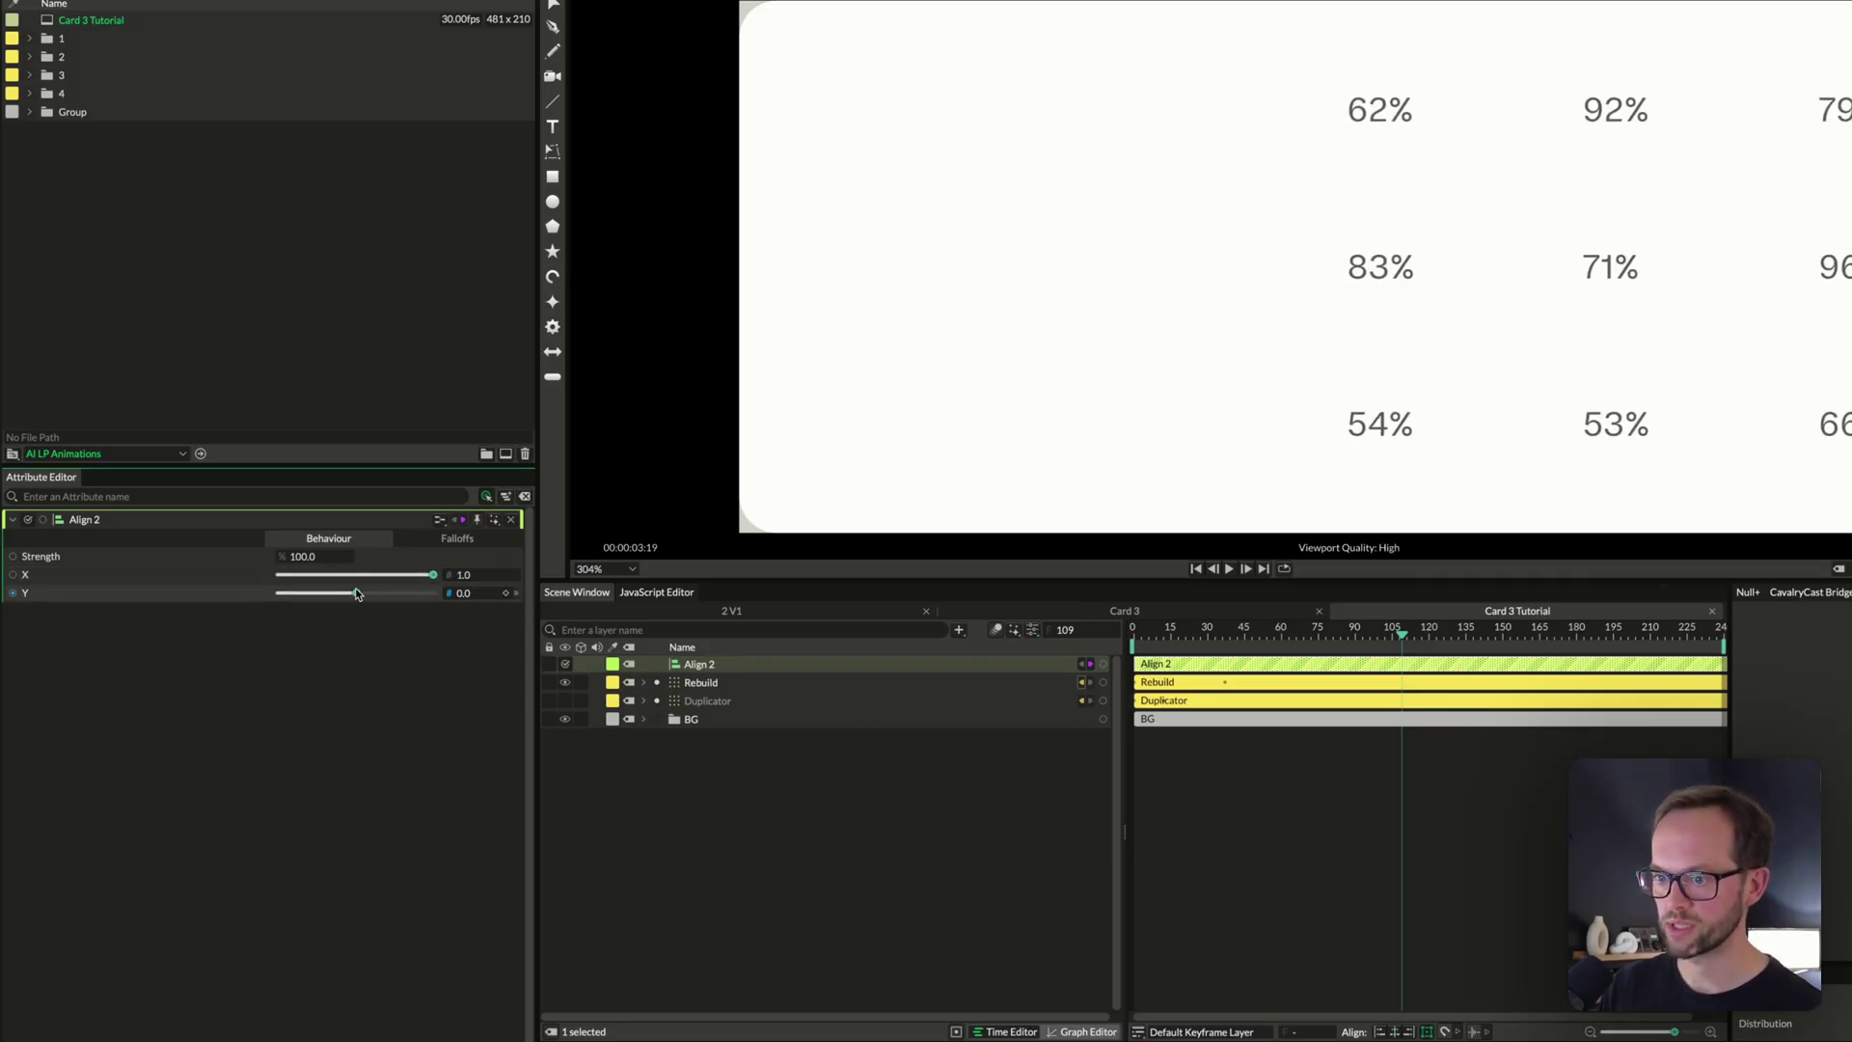
drag(356, 594, 209, 582)
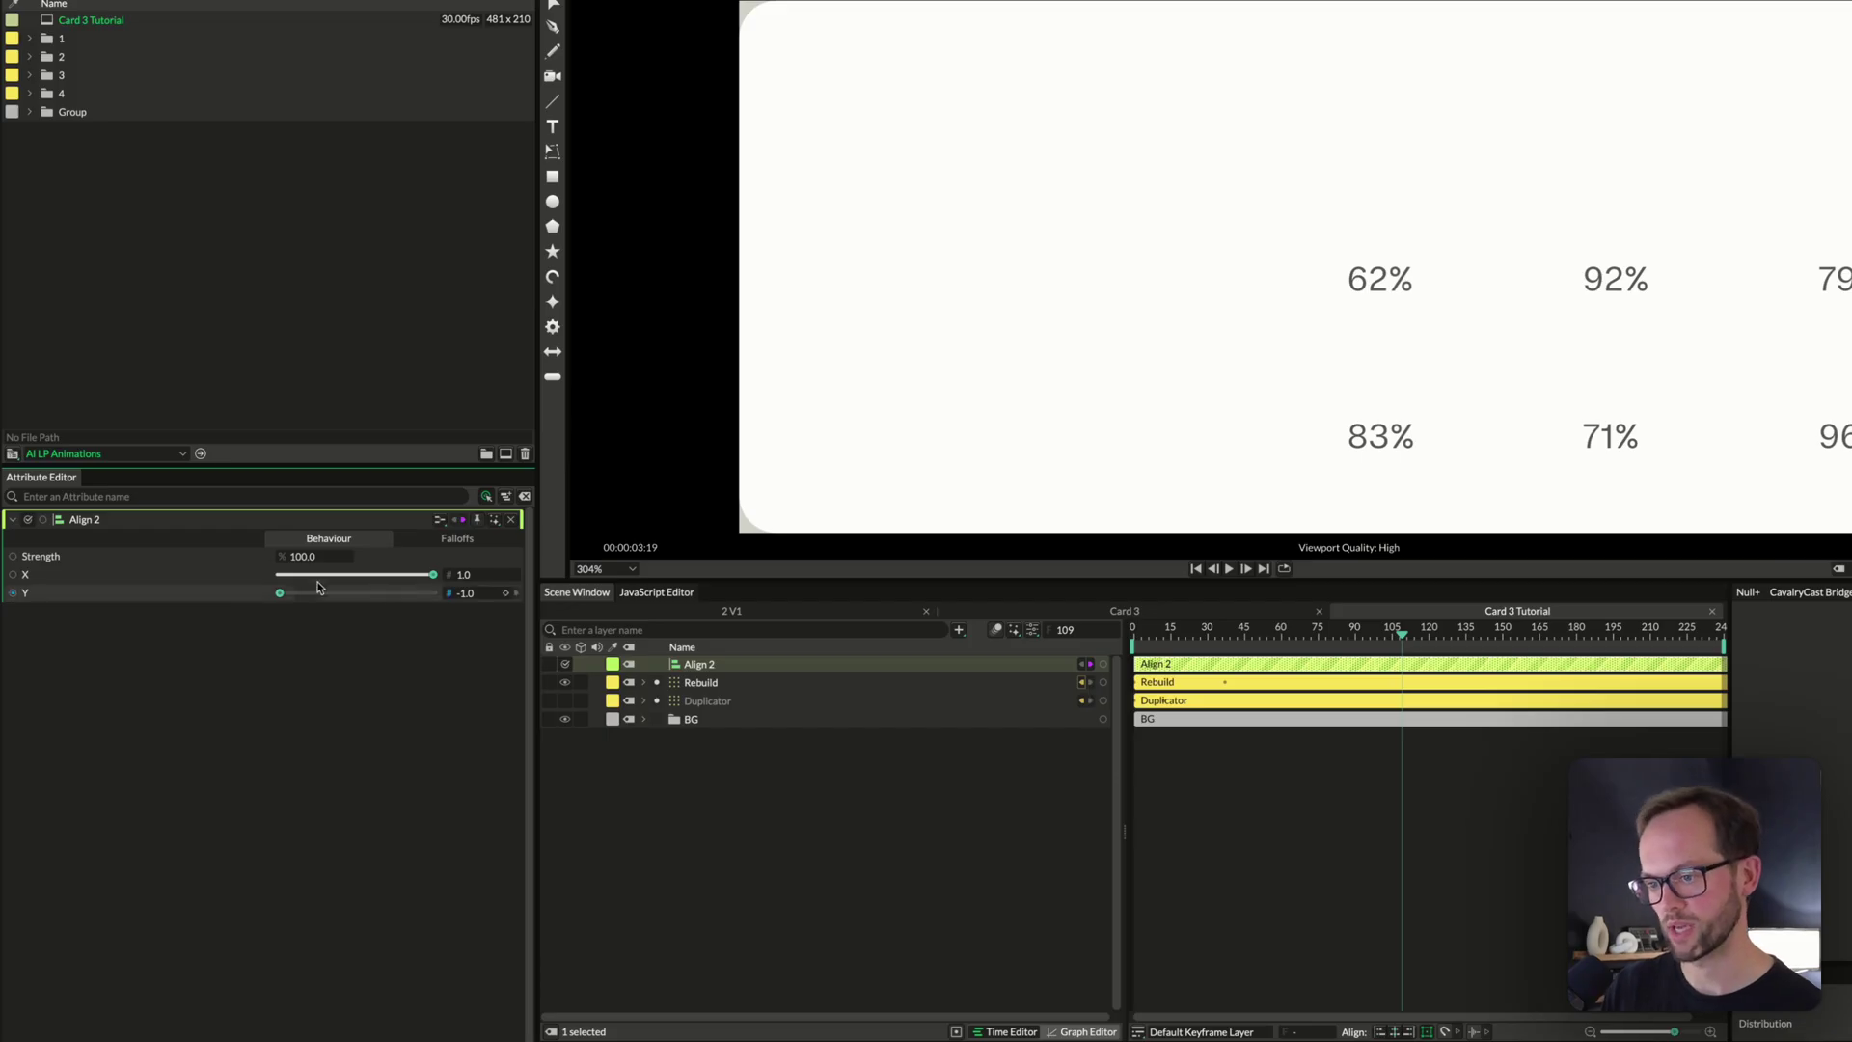
Try changing the width of Rebuild's grid to test the corner alignment
click(711, 686)
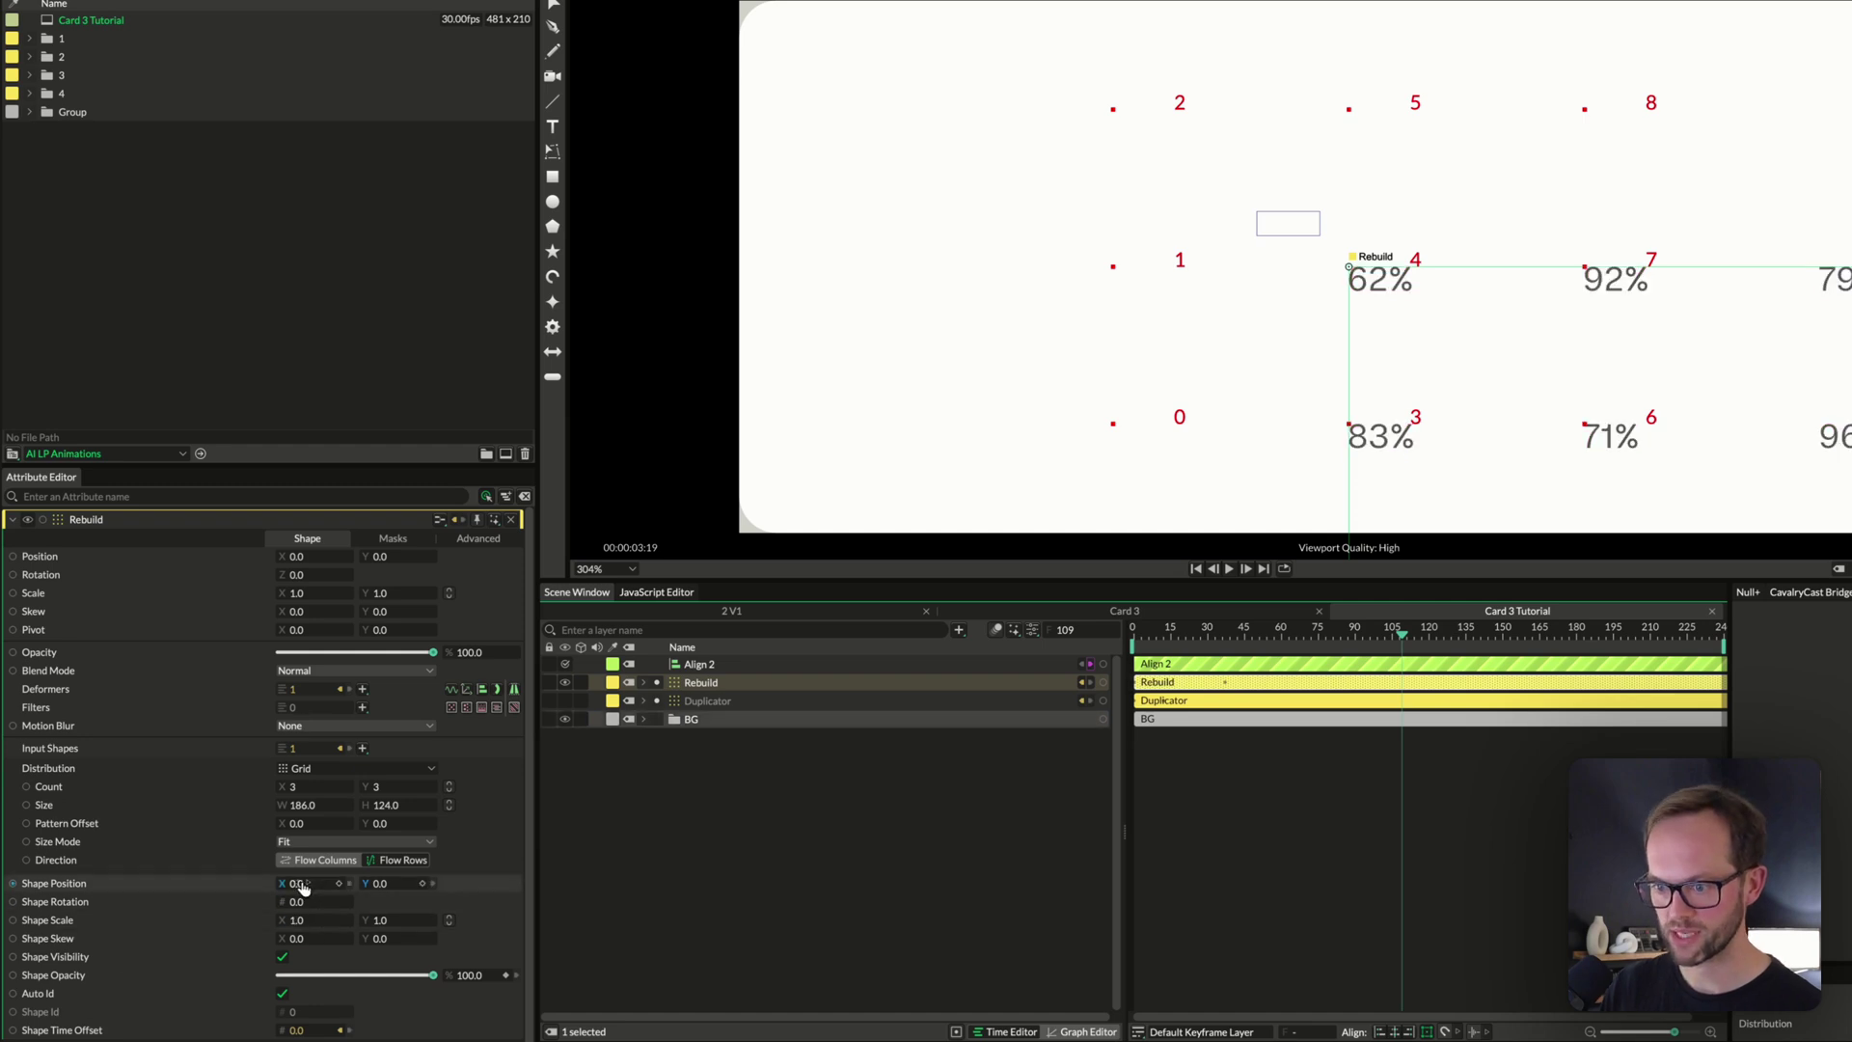
drag(309, 807, 548, 863)
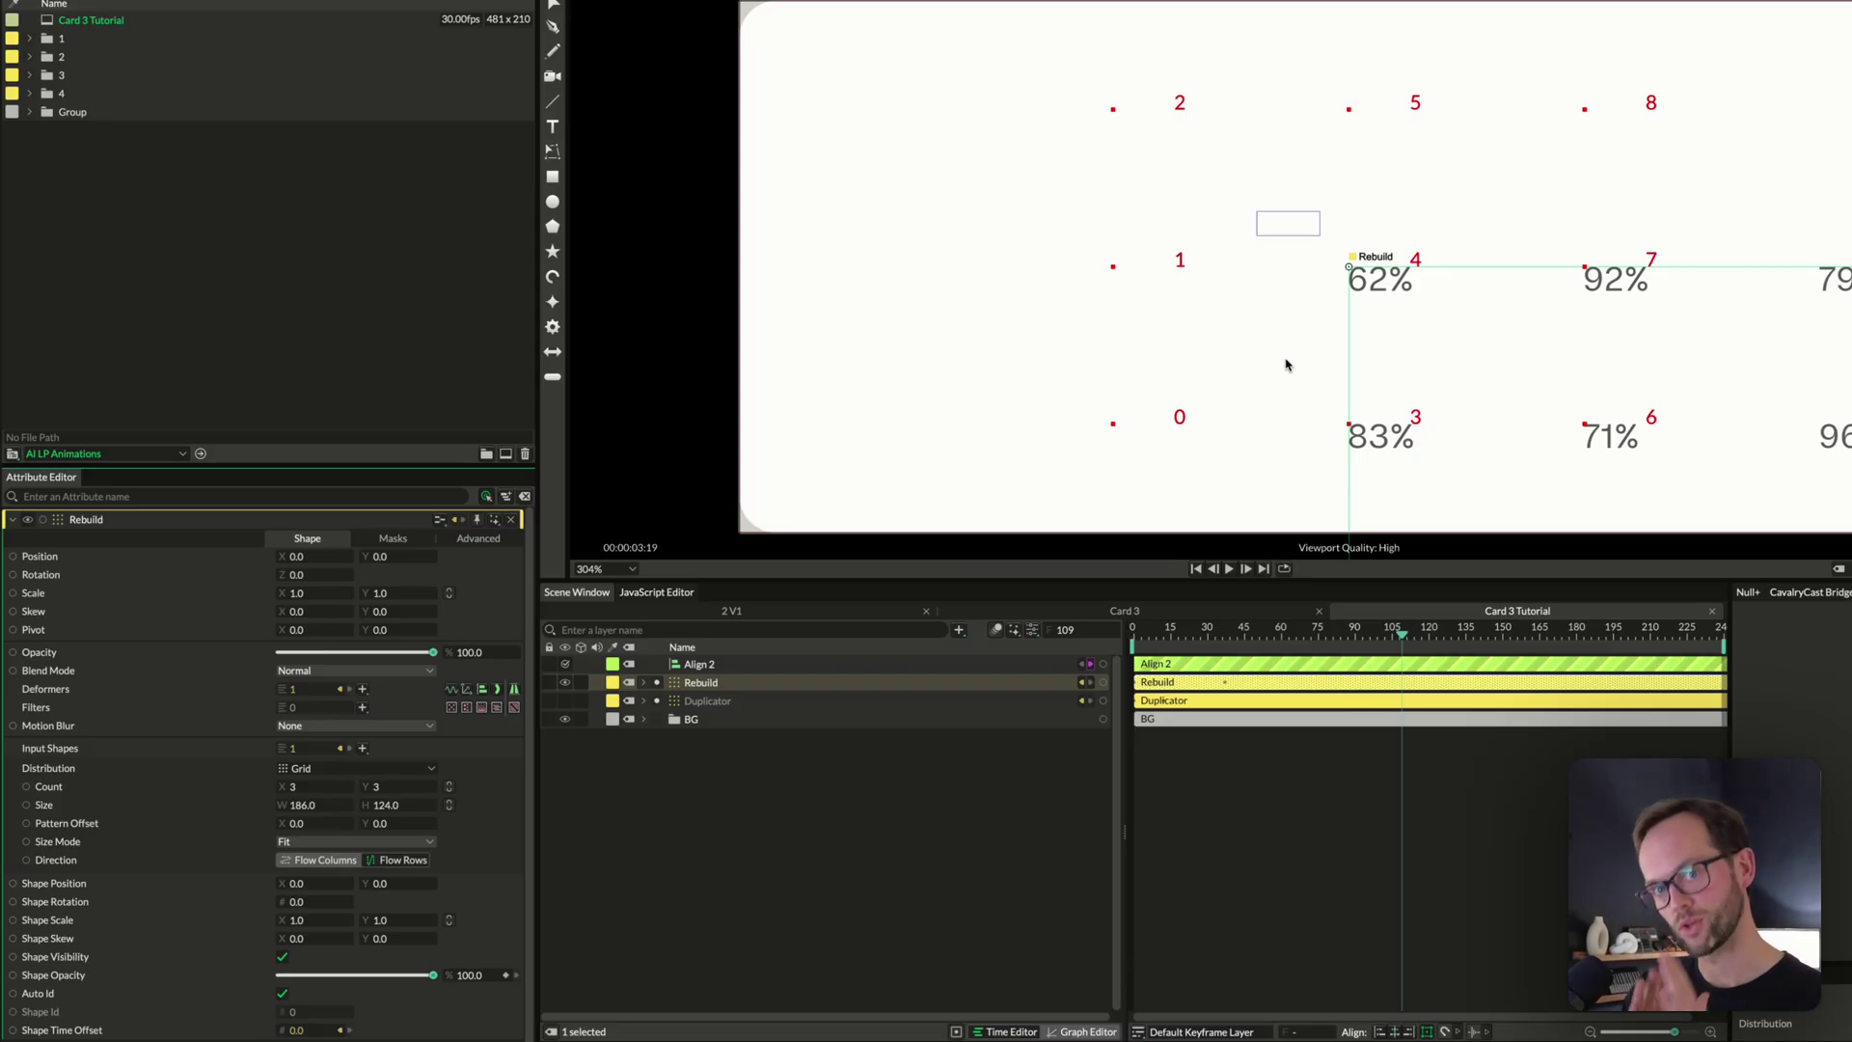
click(1463, 726)
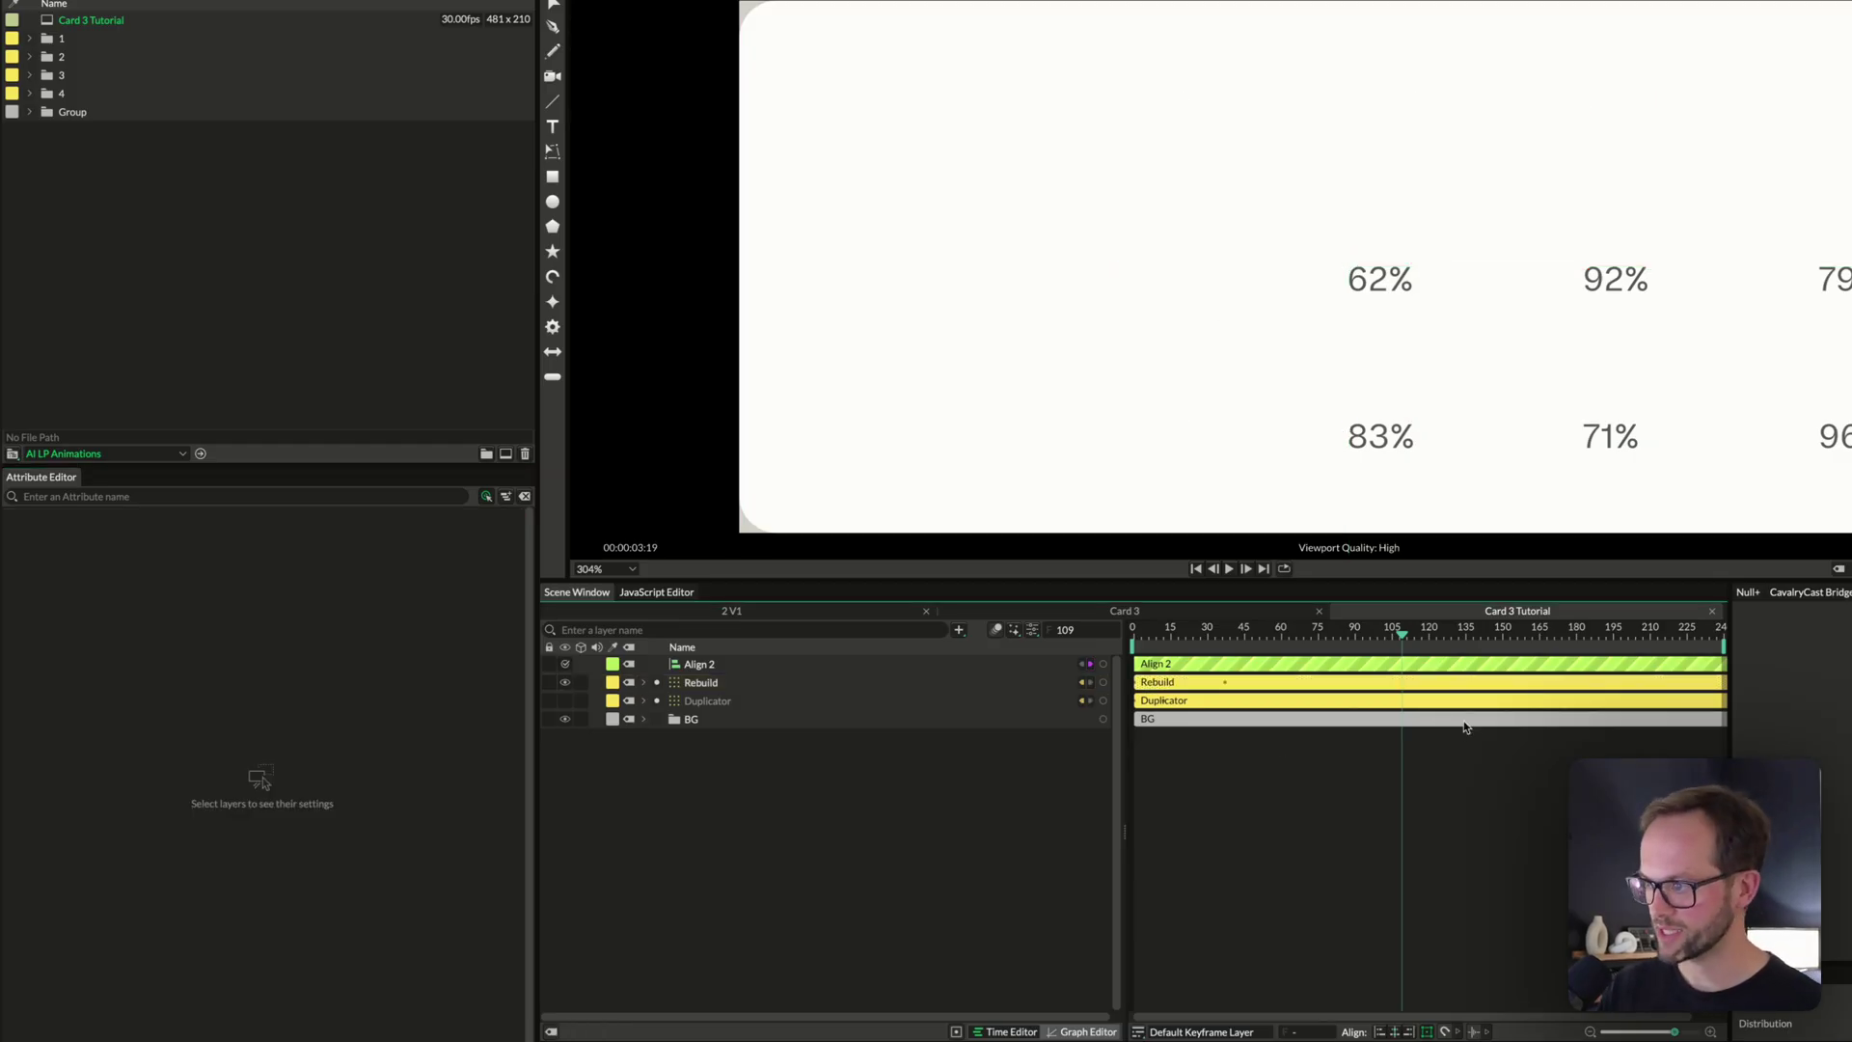
Move Rebuild to the card's upper-left corner, at about X -223, Y 87
click(812, 688)
drag(1644, 409, 1105, 236)
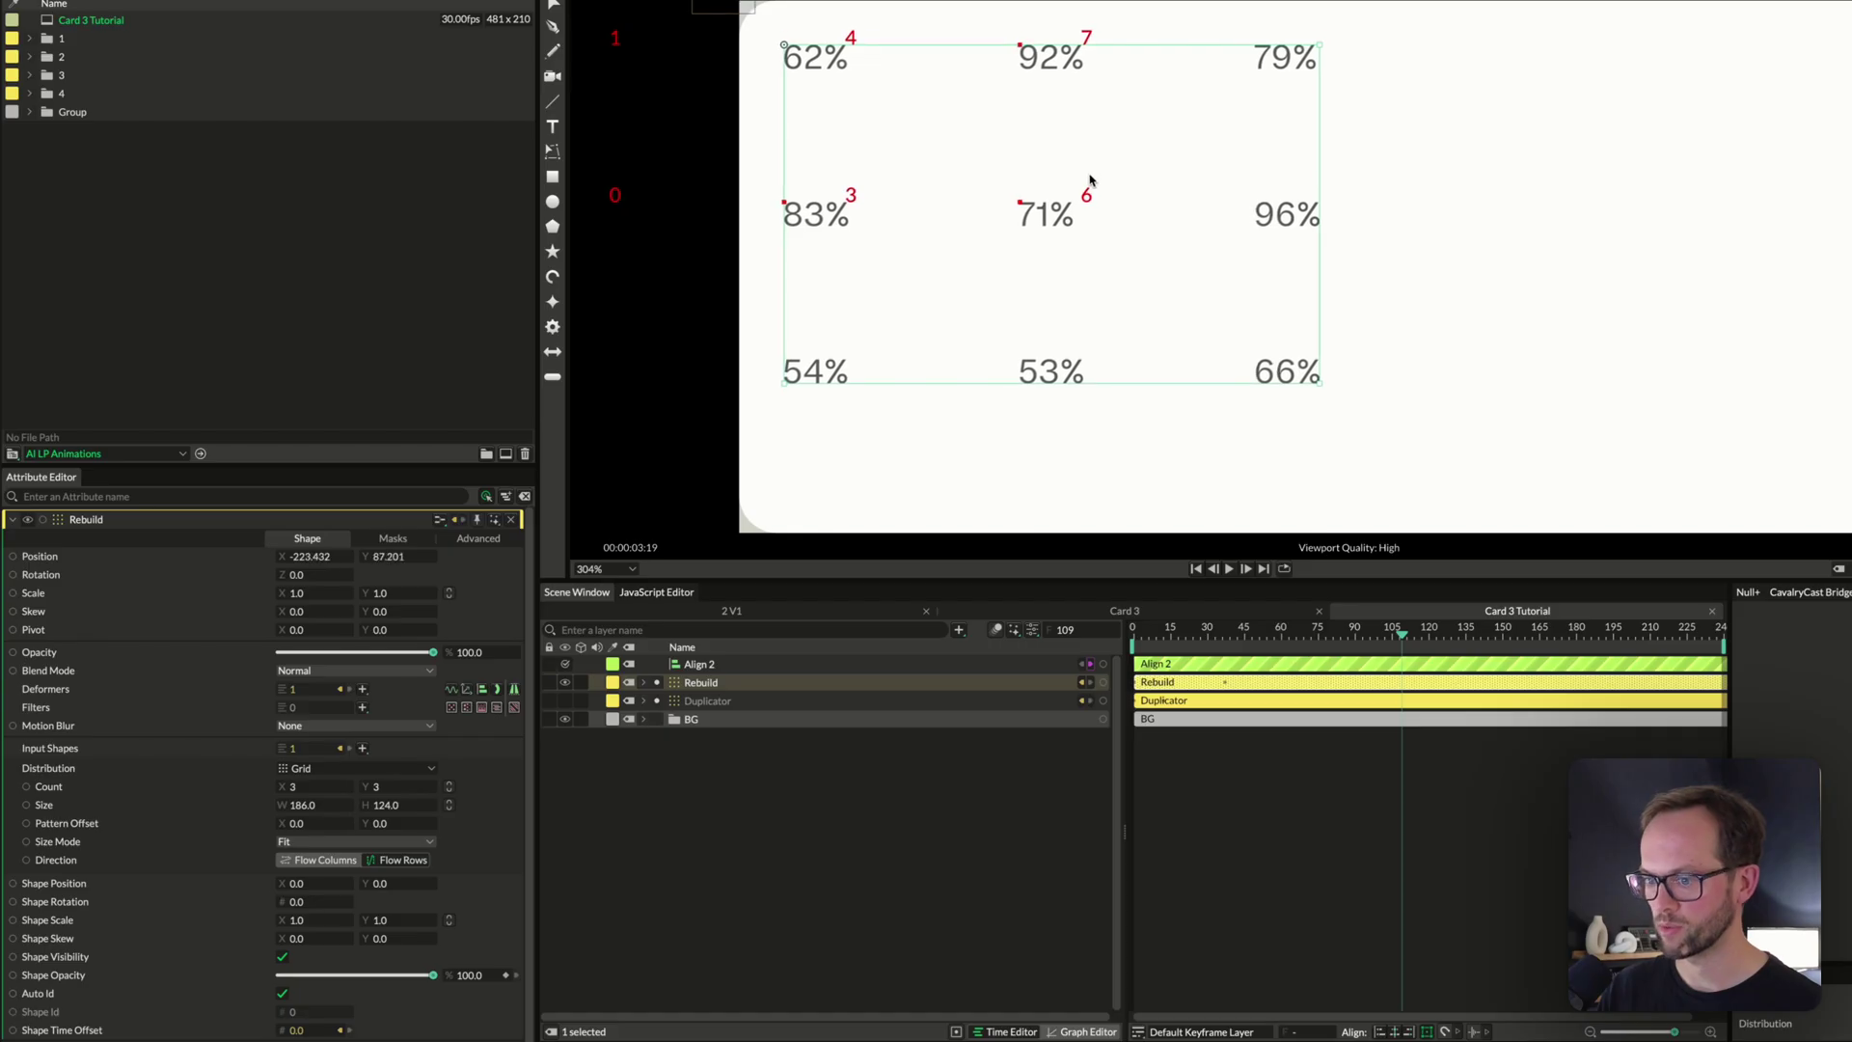
Set Rebuild's grid to 8 columns and 7 rows, 408 by 163 in size, and play the animation briefly
drag(312, 791, 510, 819)
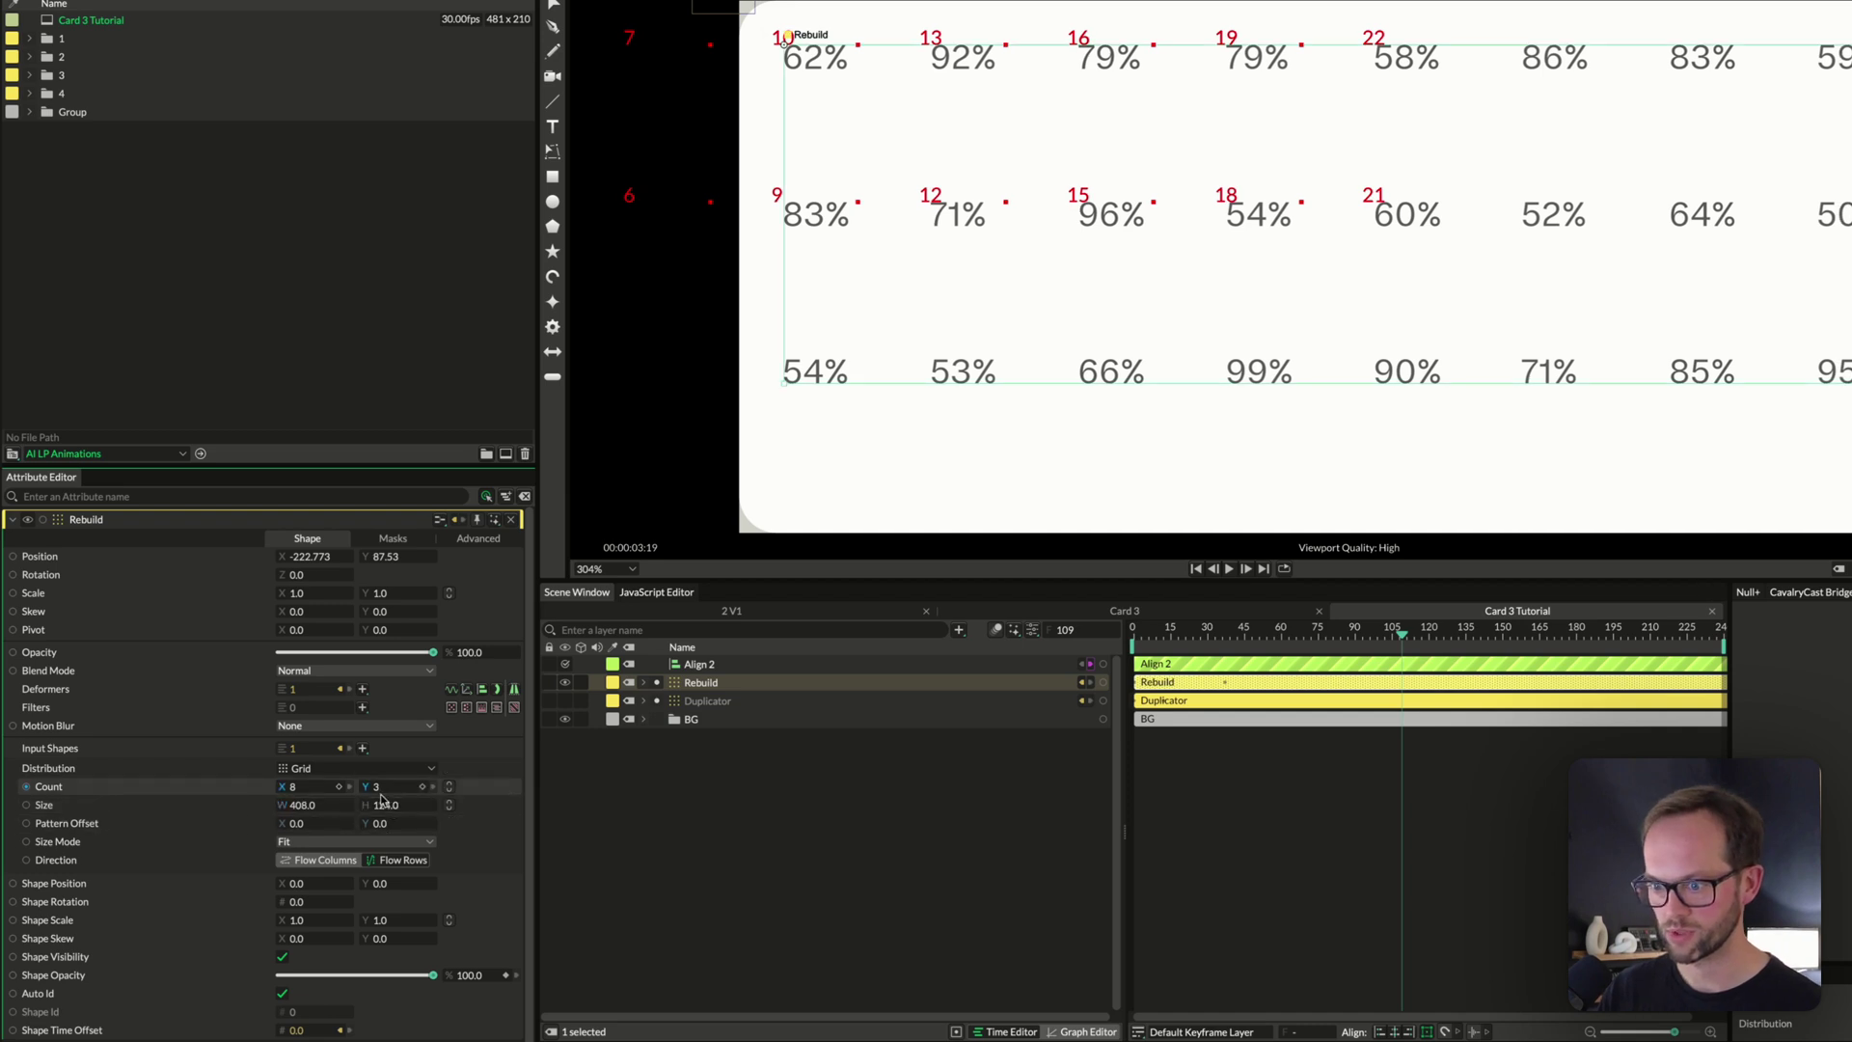
drag(382, 791, 438, 806)
click(1304, 907)
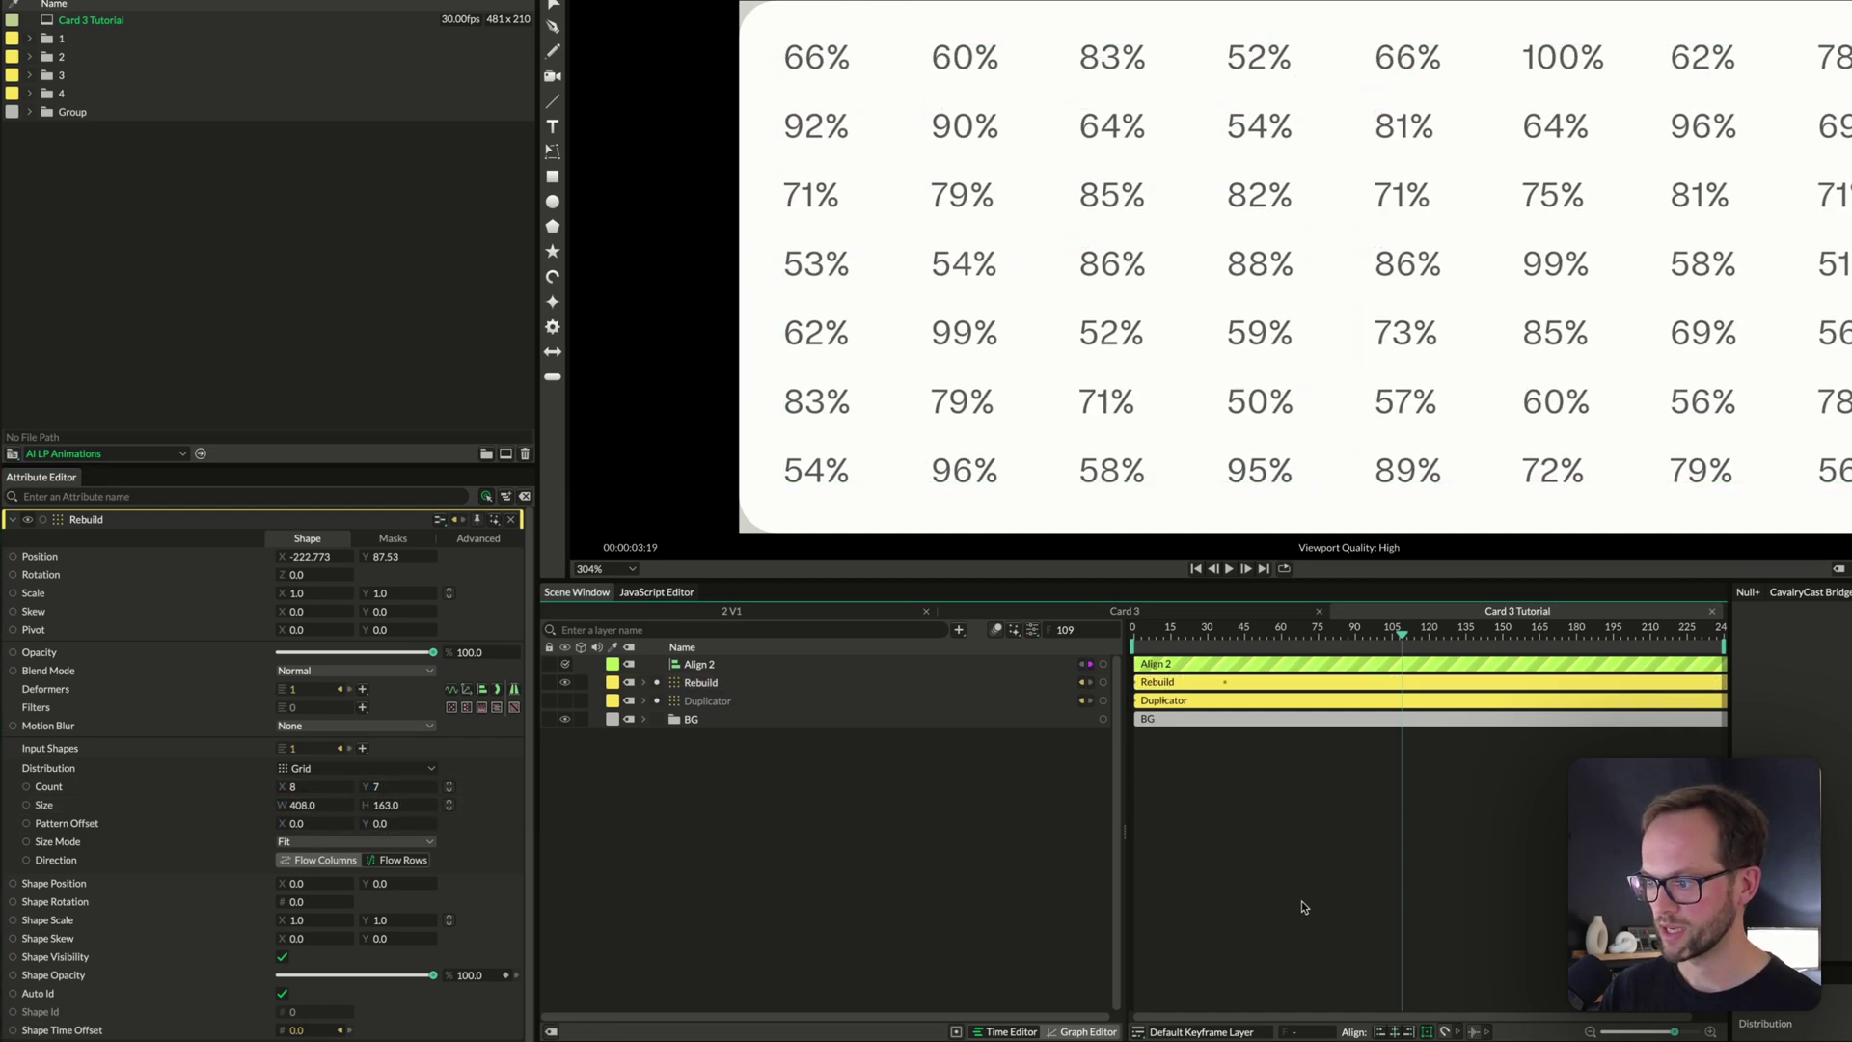
key(space)
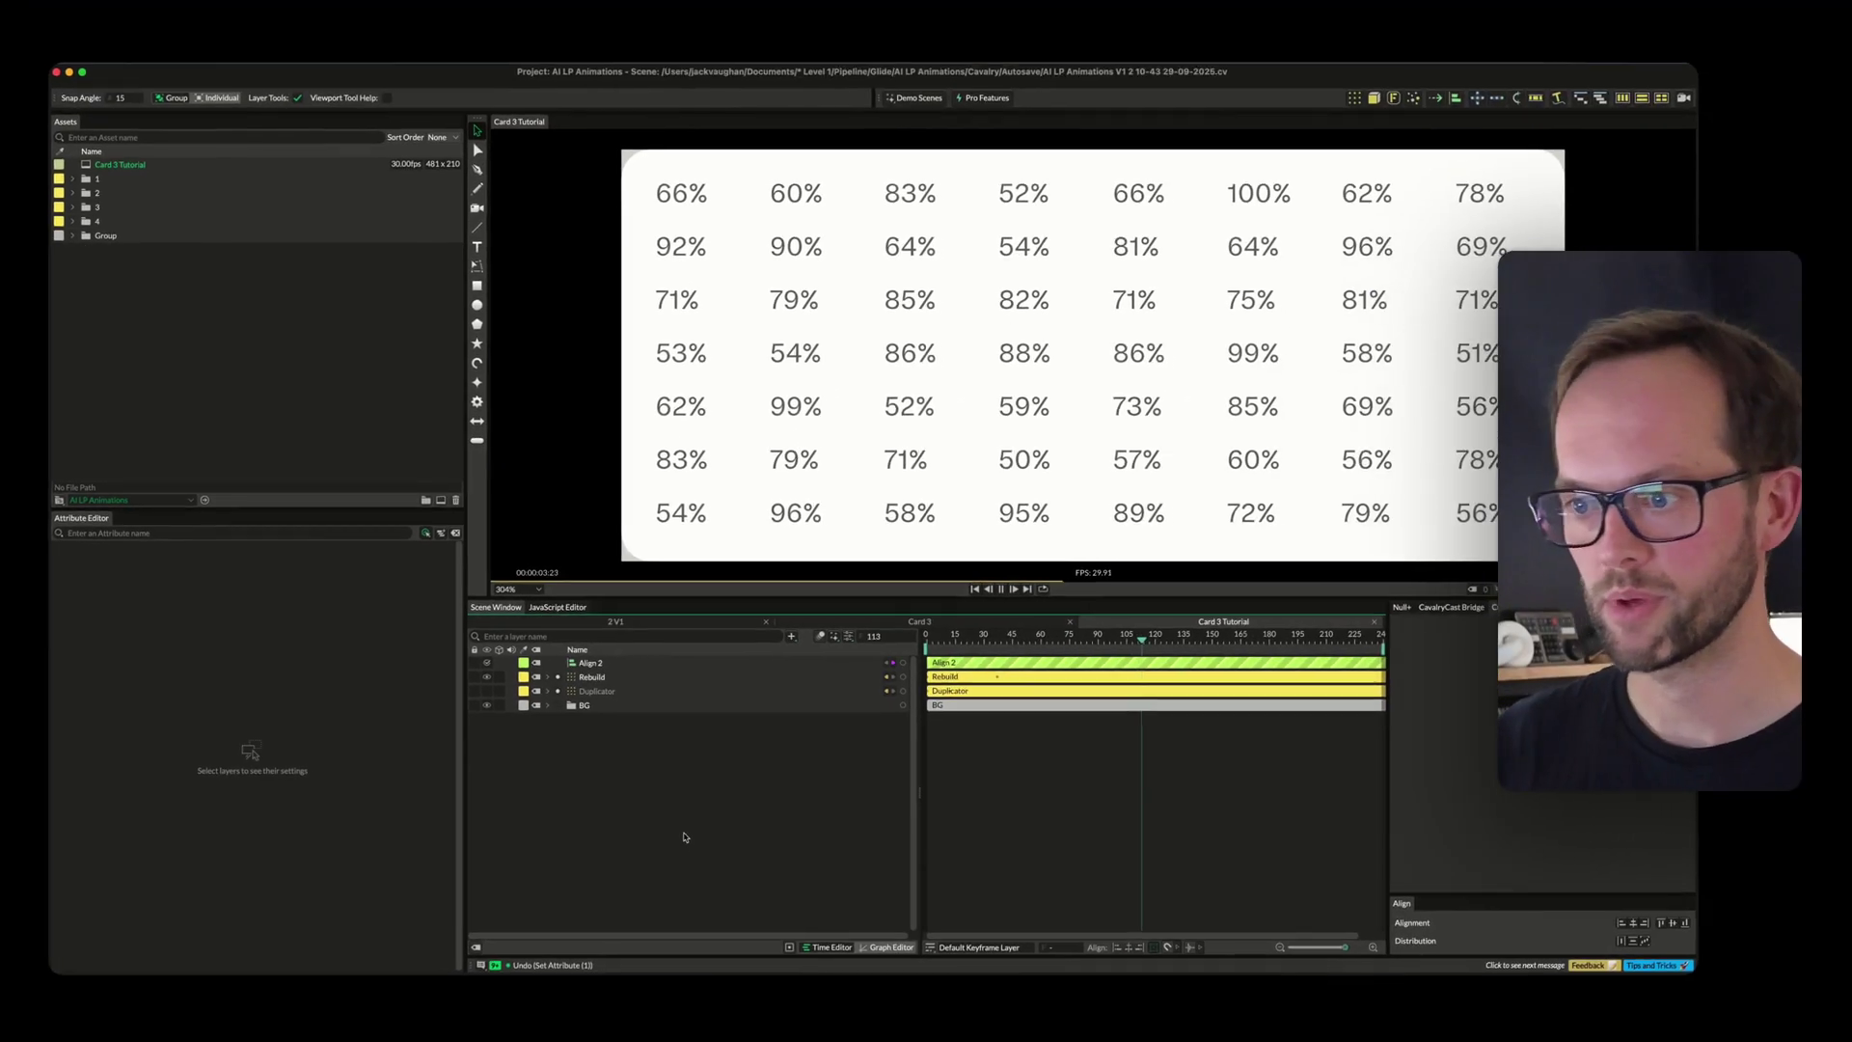
key(space)
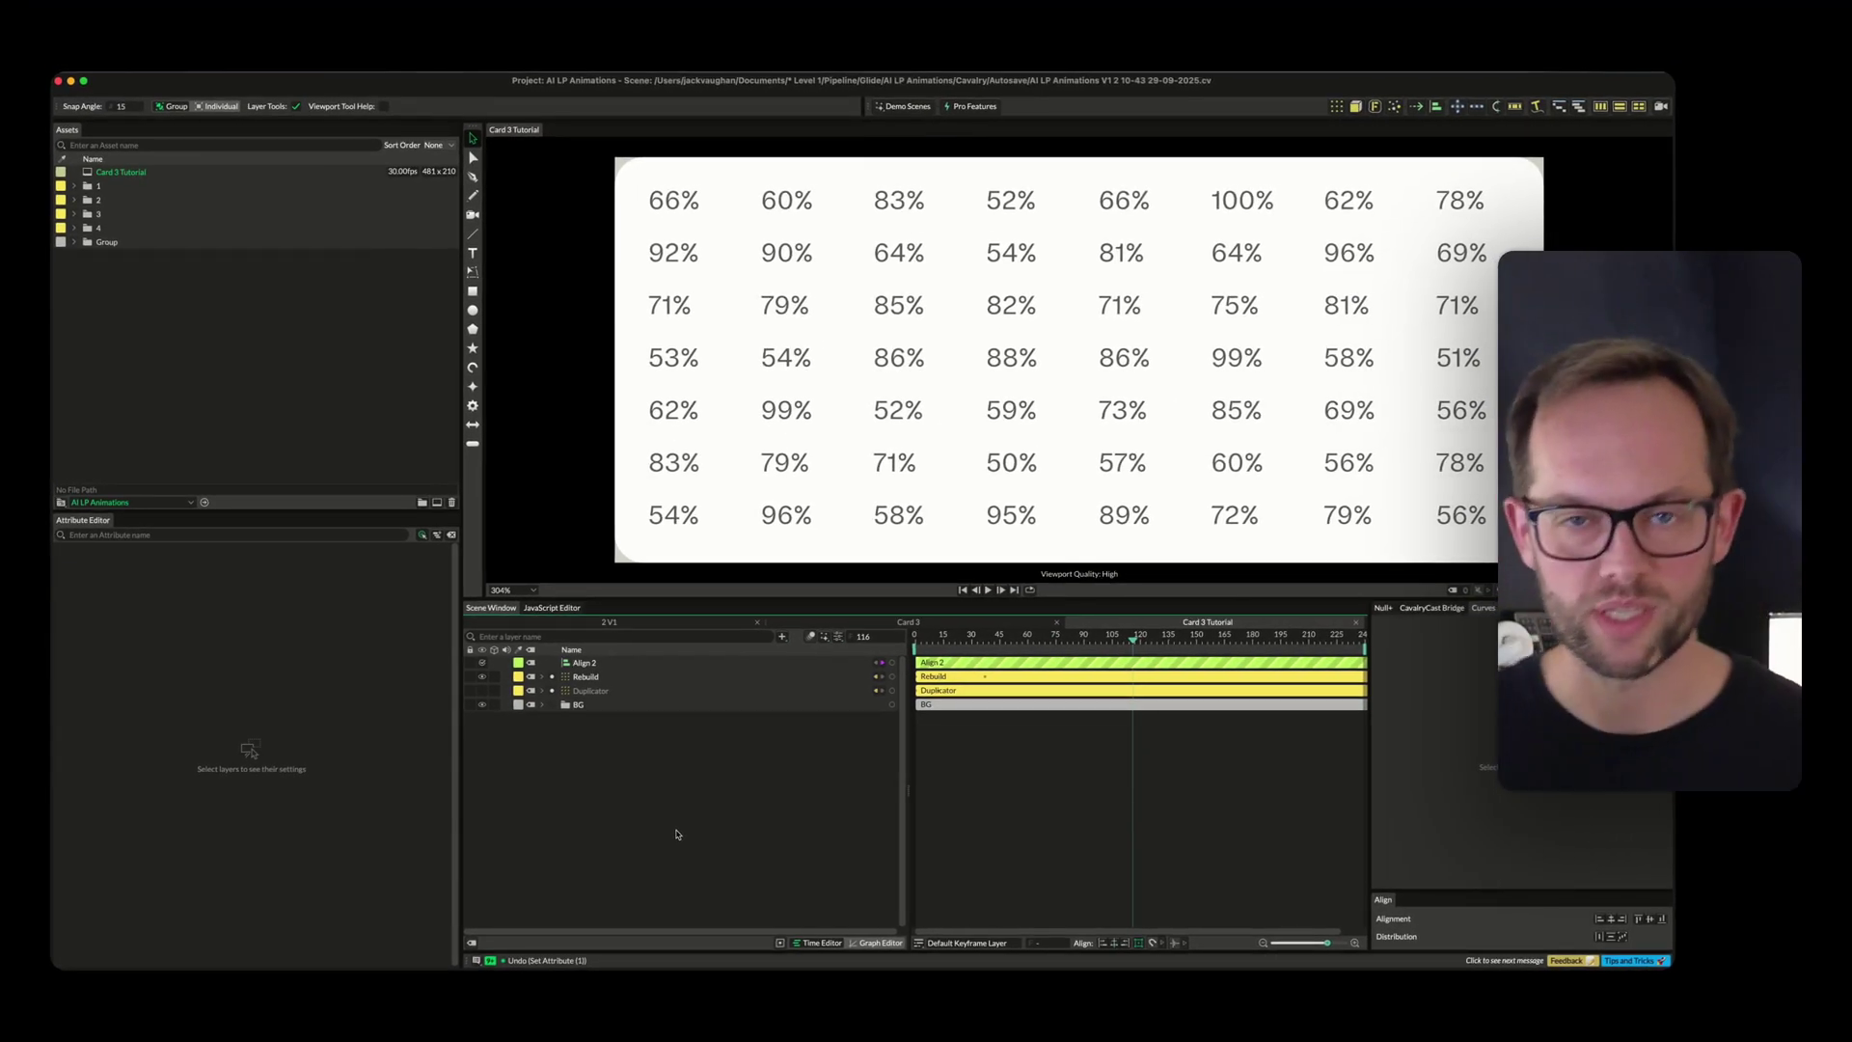